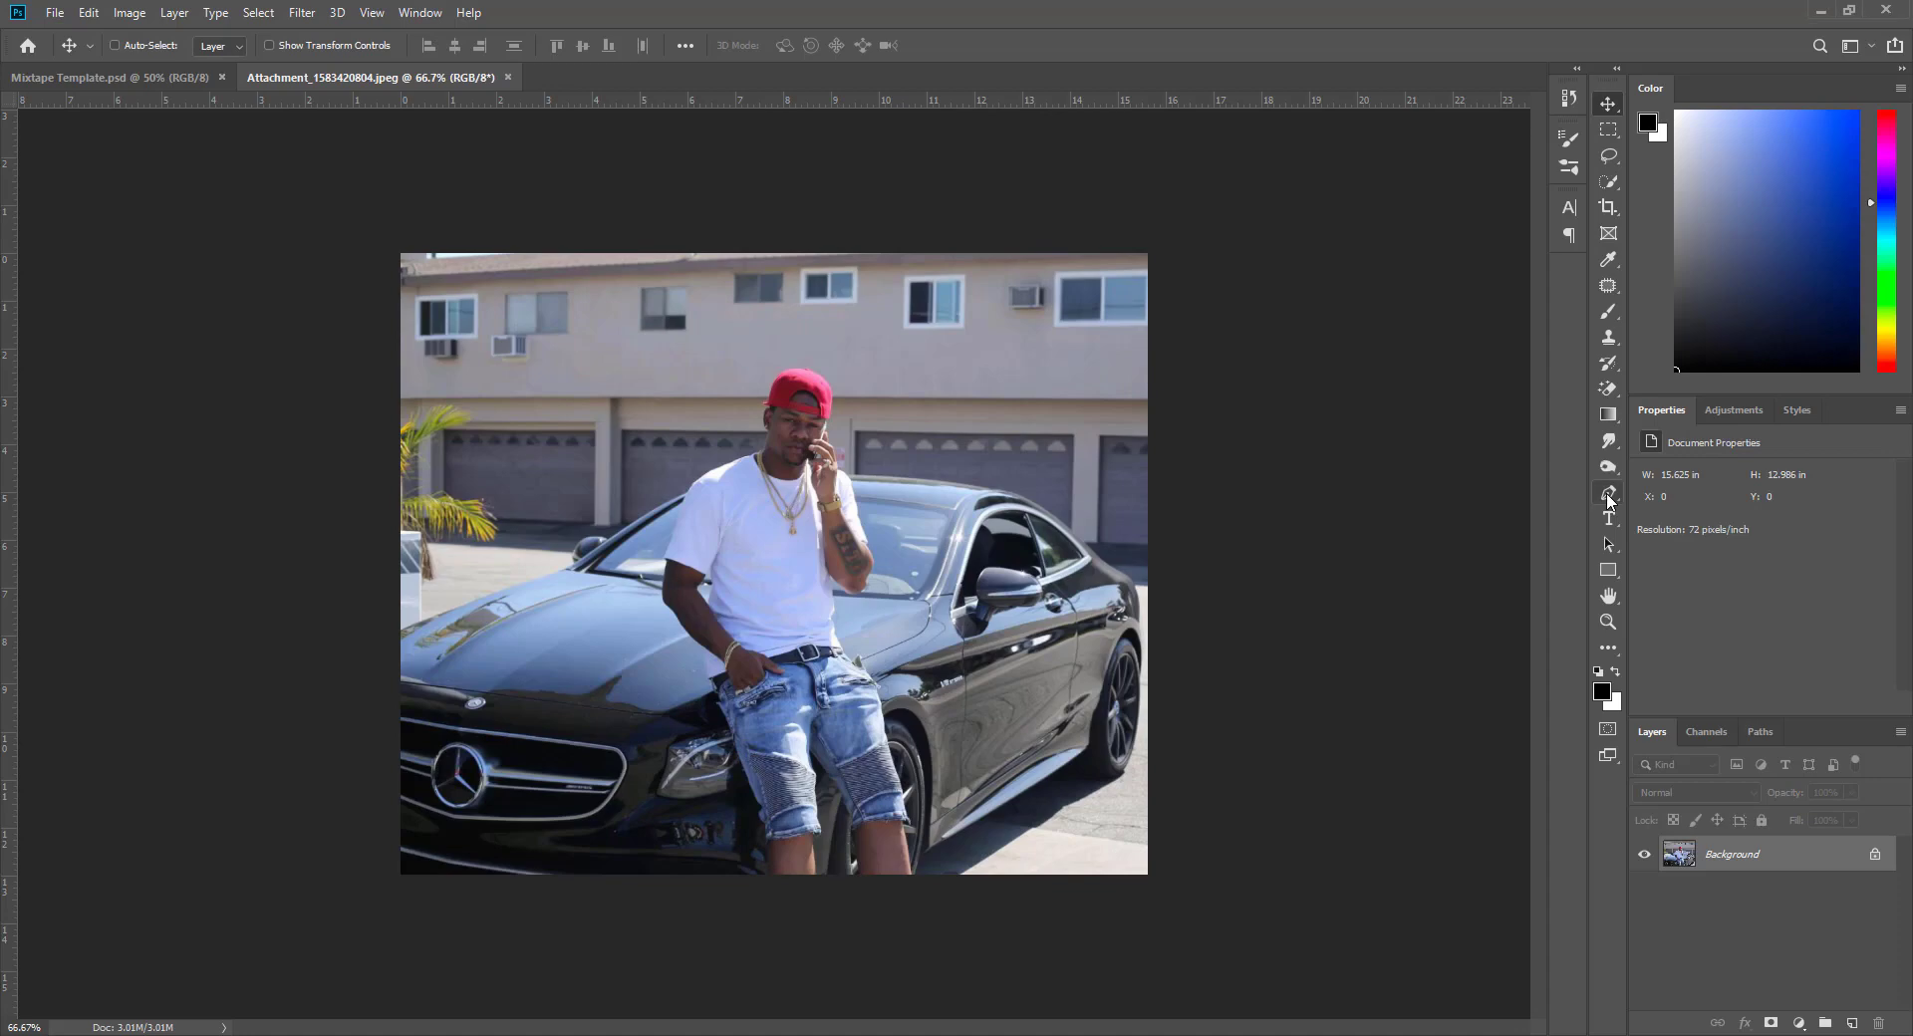
Start a Pen tool path at the photo's left edge and trace the upper edge of the car's hood
click(1608, 495)
scroll(913, 552, up, 11)
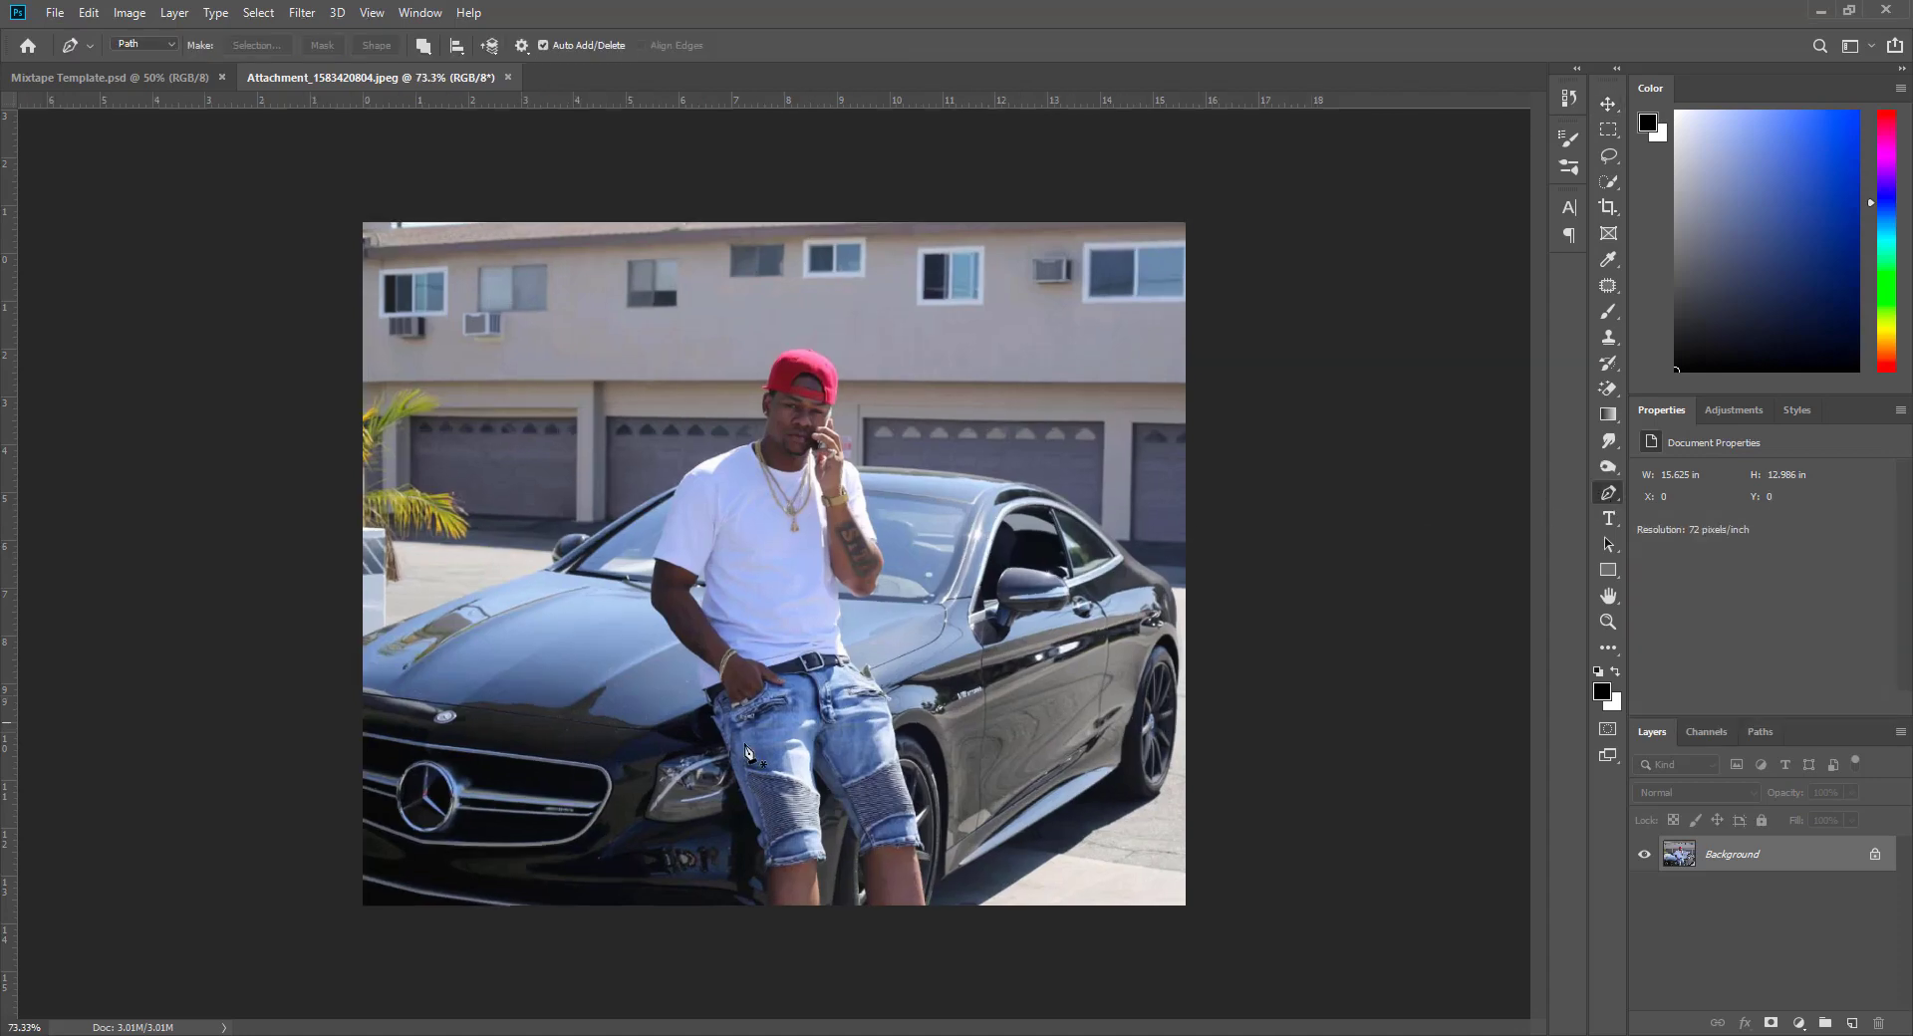
scroll(231, 637, up, 10)
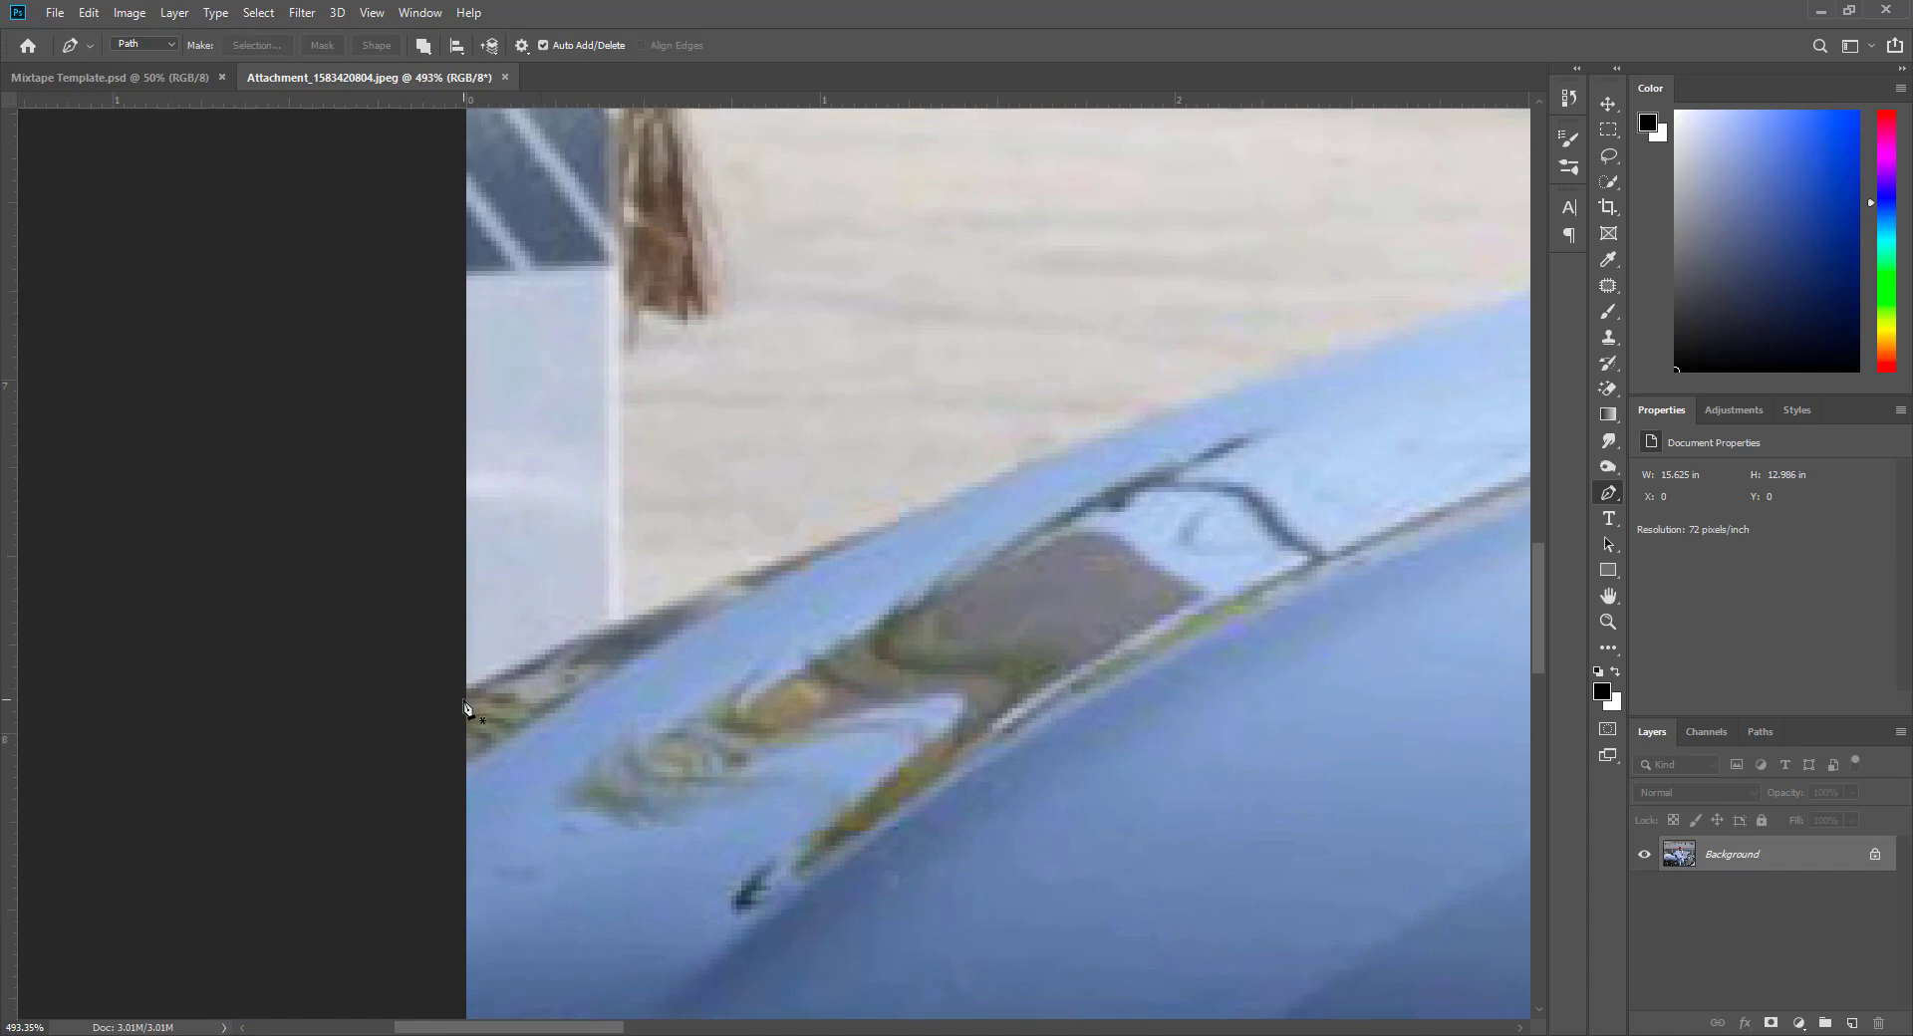
click(462, 699)
click(968, 485)
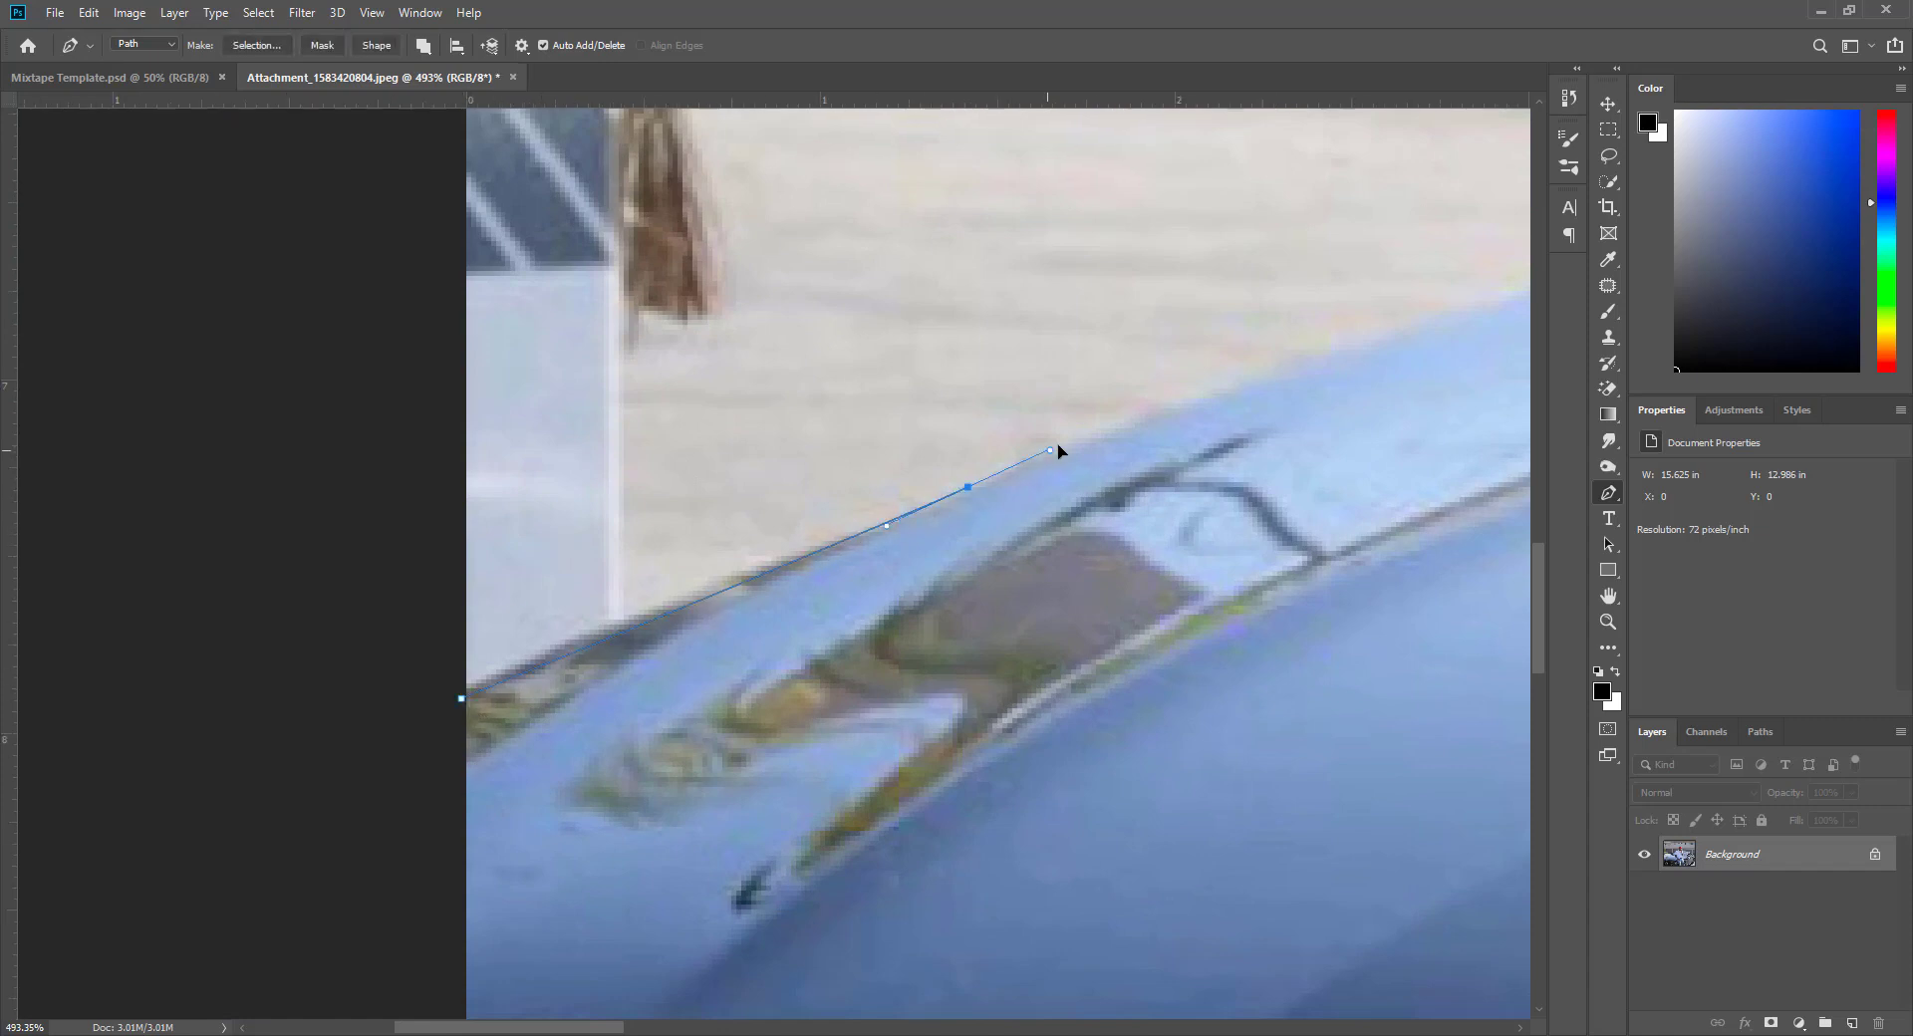
click(1087, 441)
drag(1131, 418, 278, 687)
click(757, 540)
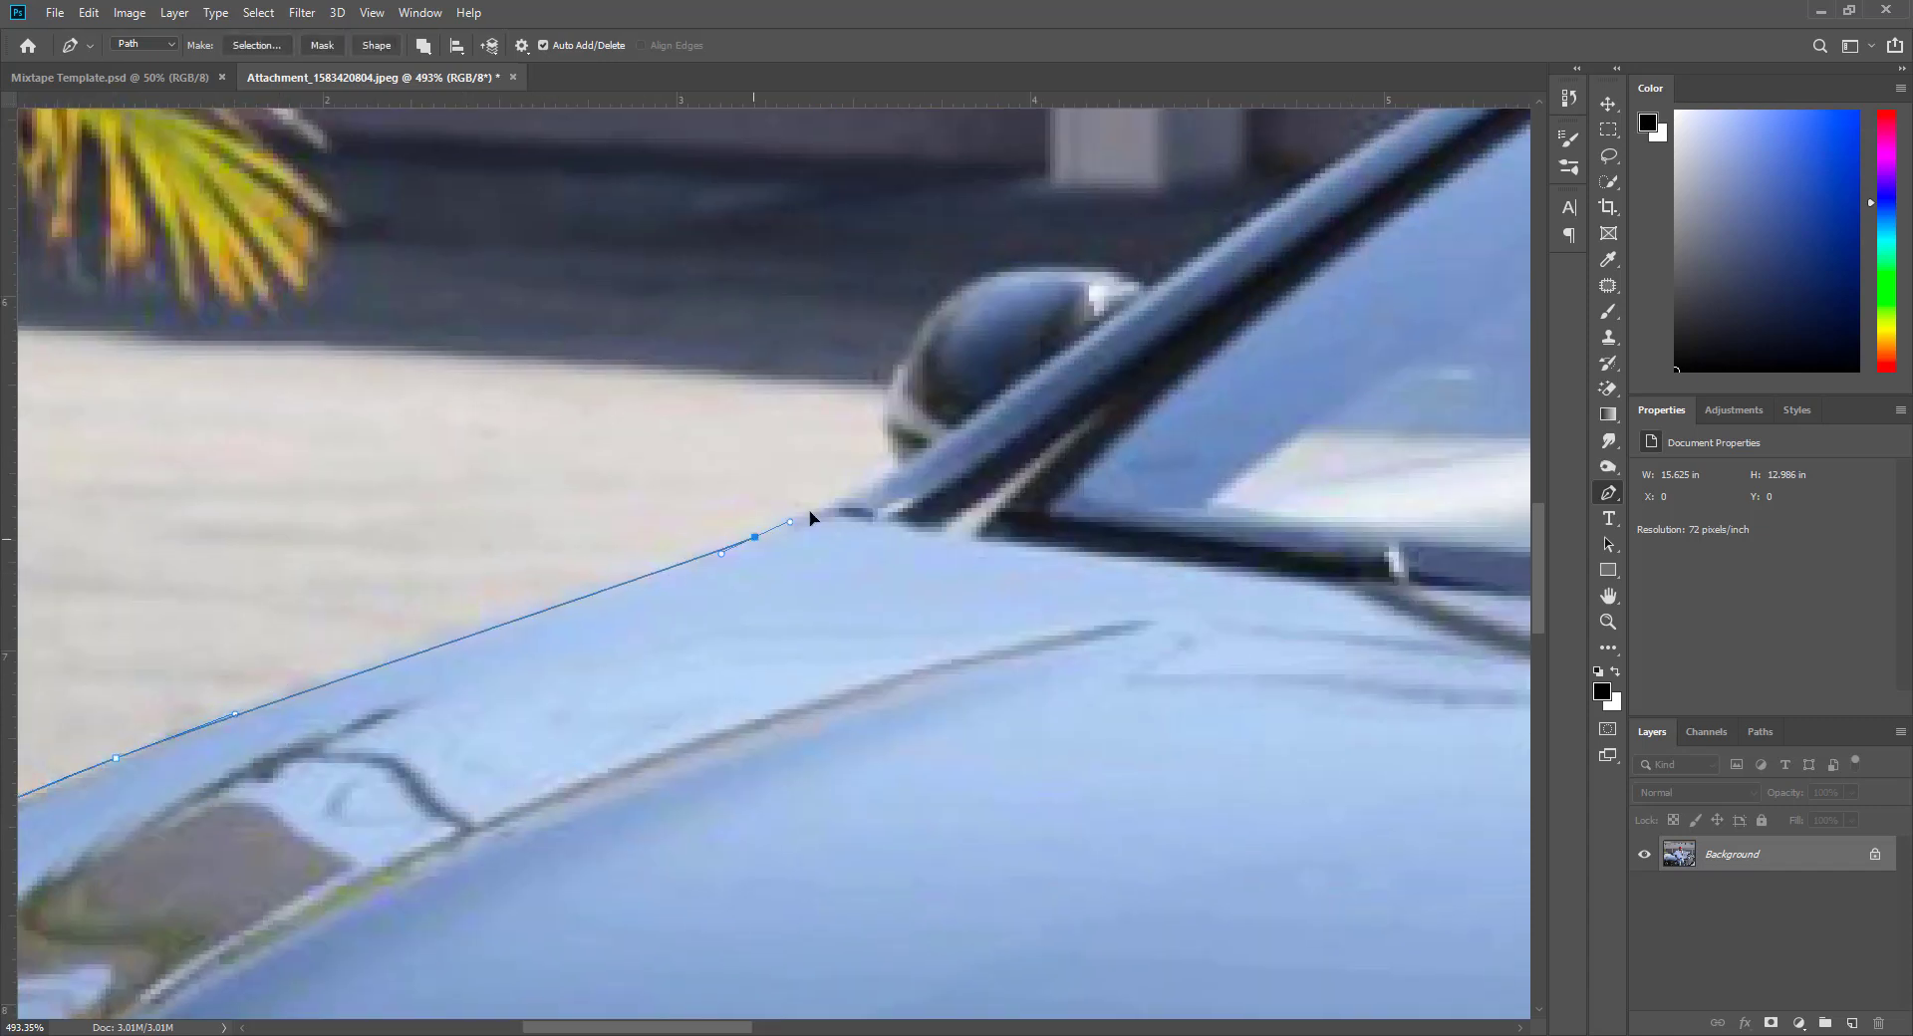
Continue the path from the end of the hood around the outline of the far side mirror to the windshield pillar
click(847, 504)
click(910, 462)
drag(910, 462, 635, 667)
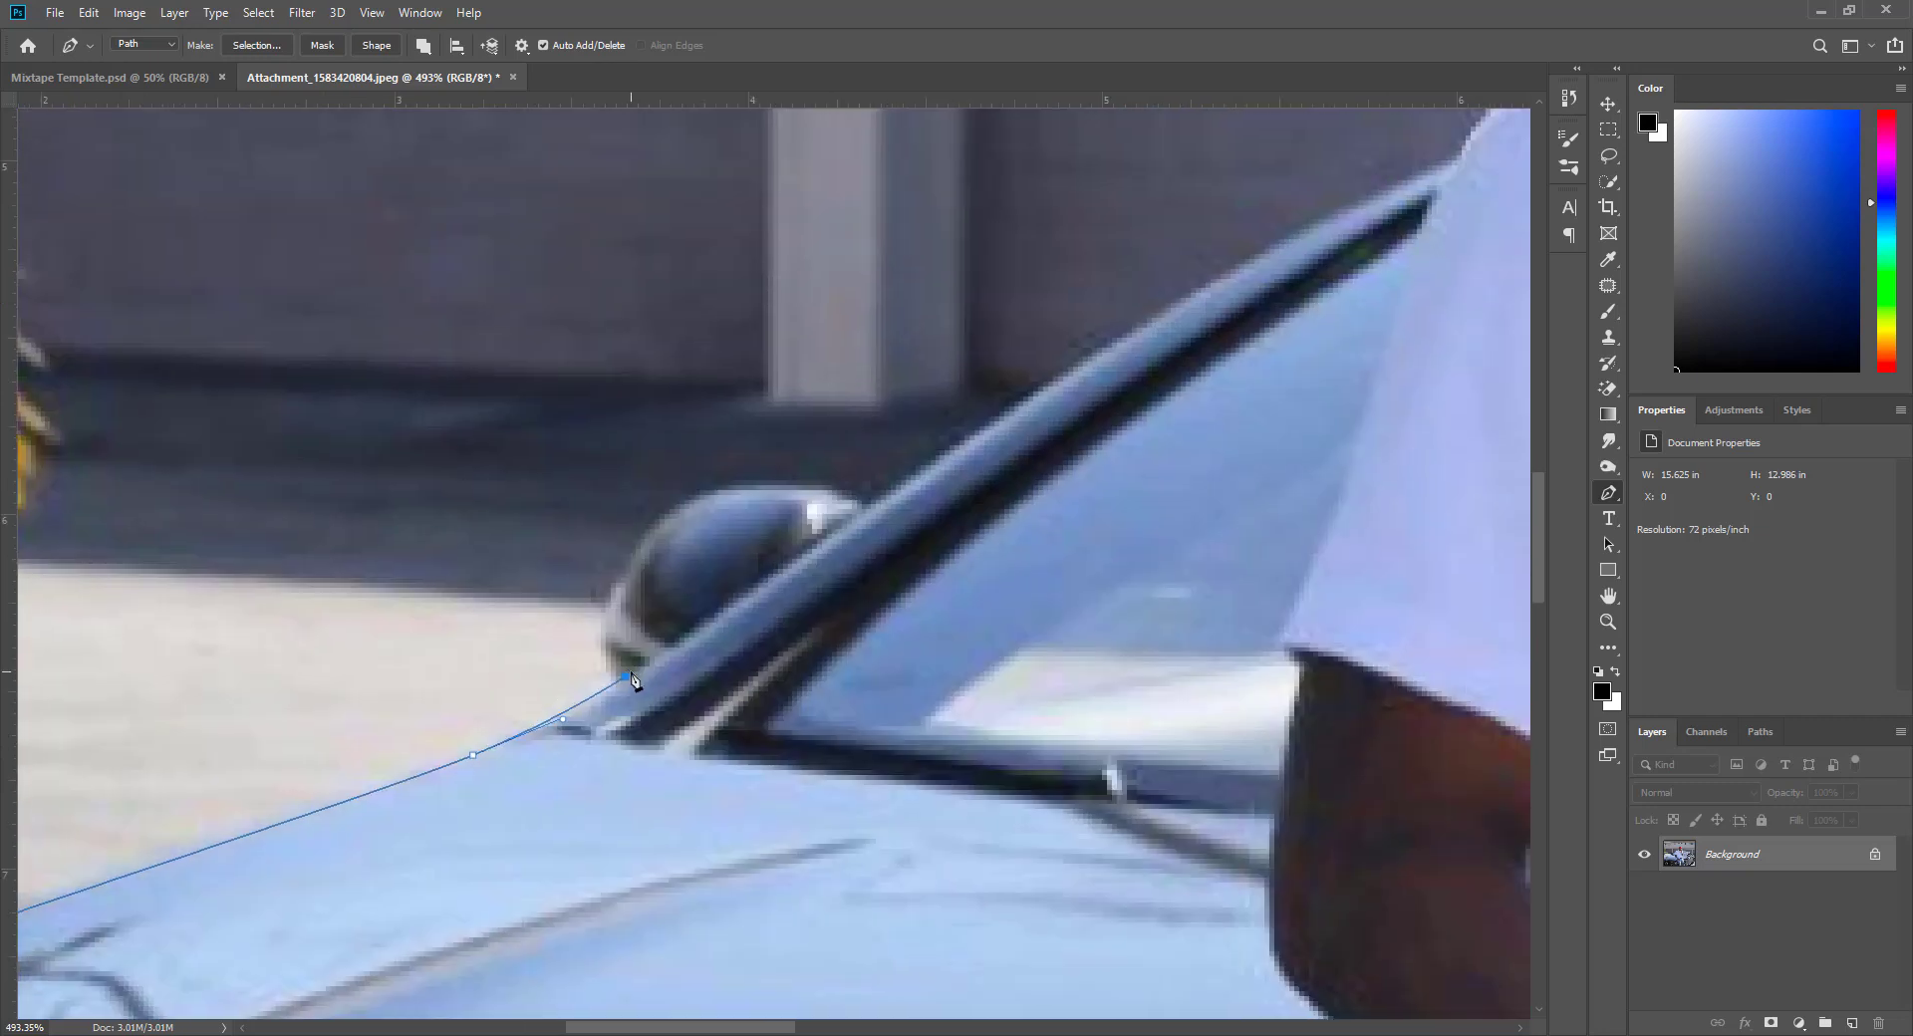
key(ctrl+z)
click(625, 681)
drag(610, 597, 543, 681)
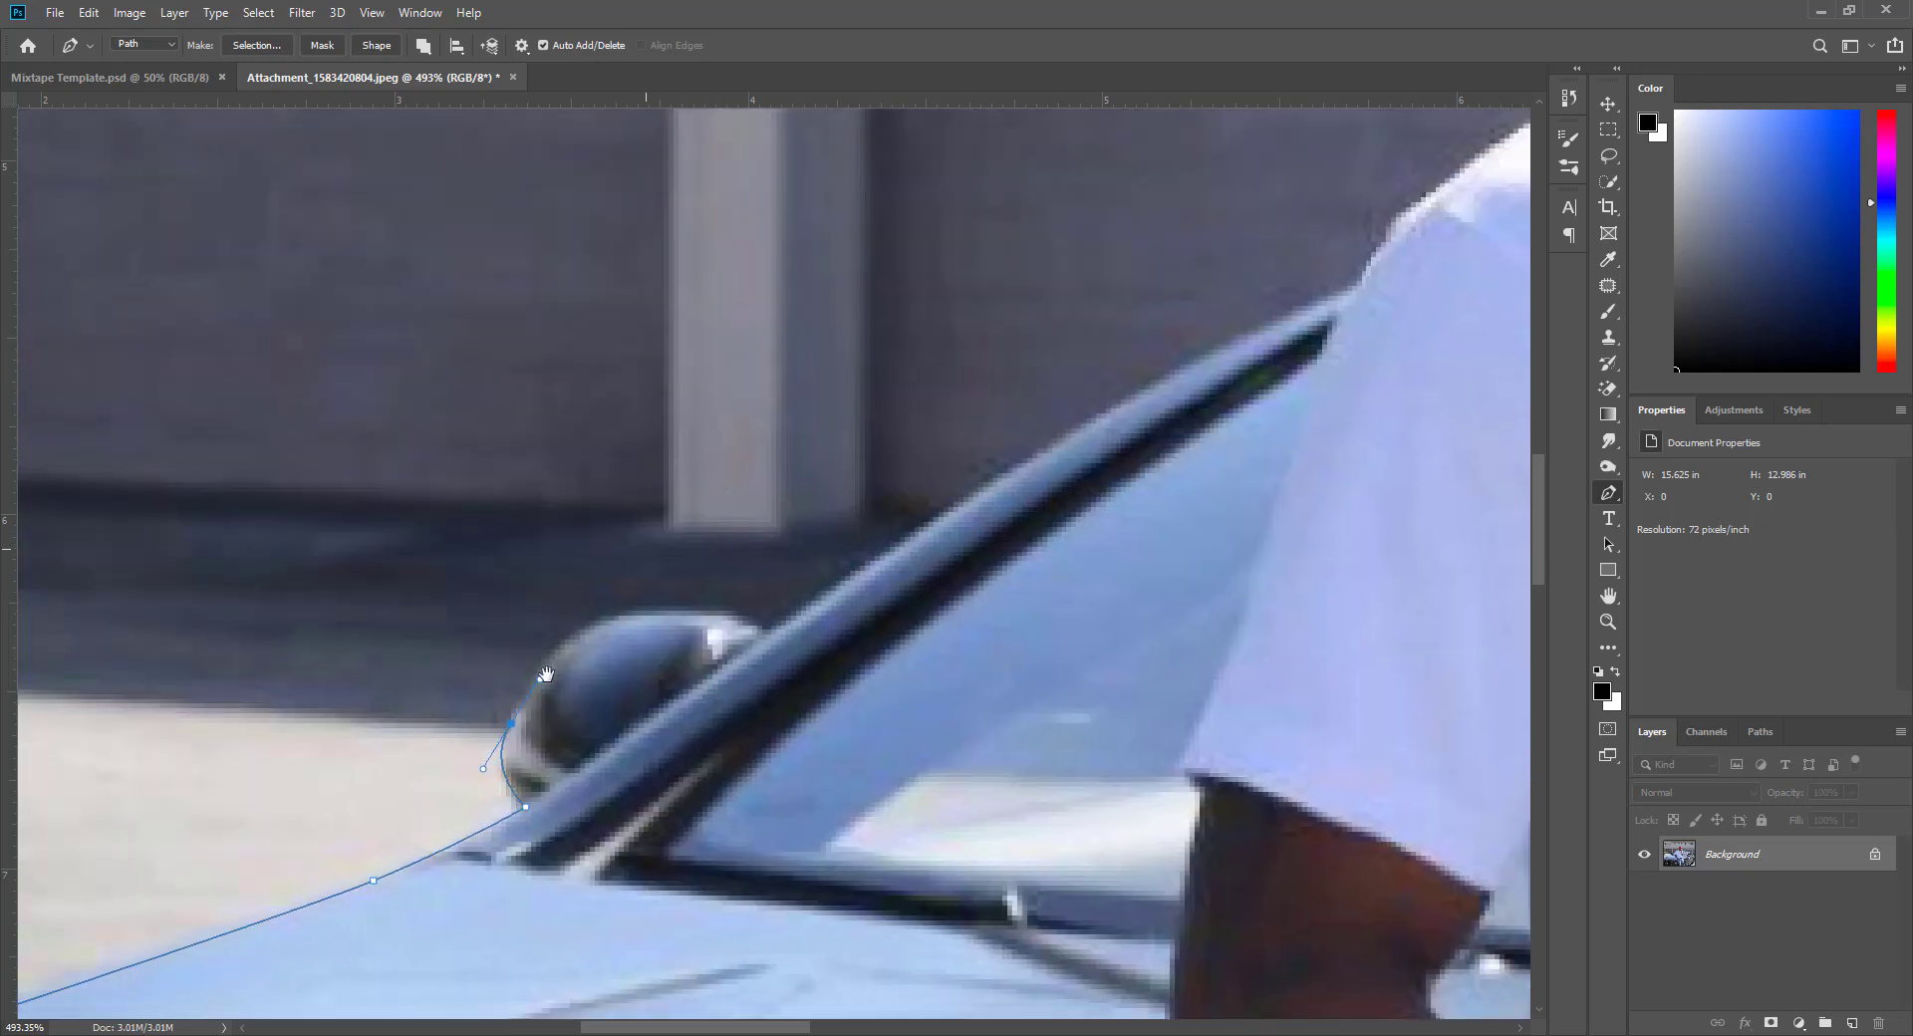
drag(629, 617, 682, 618)
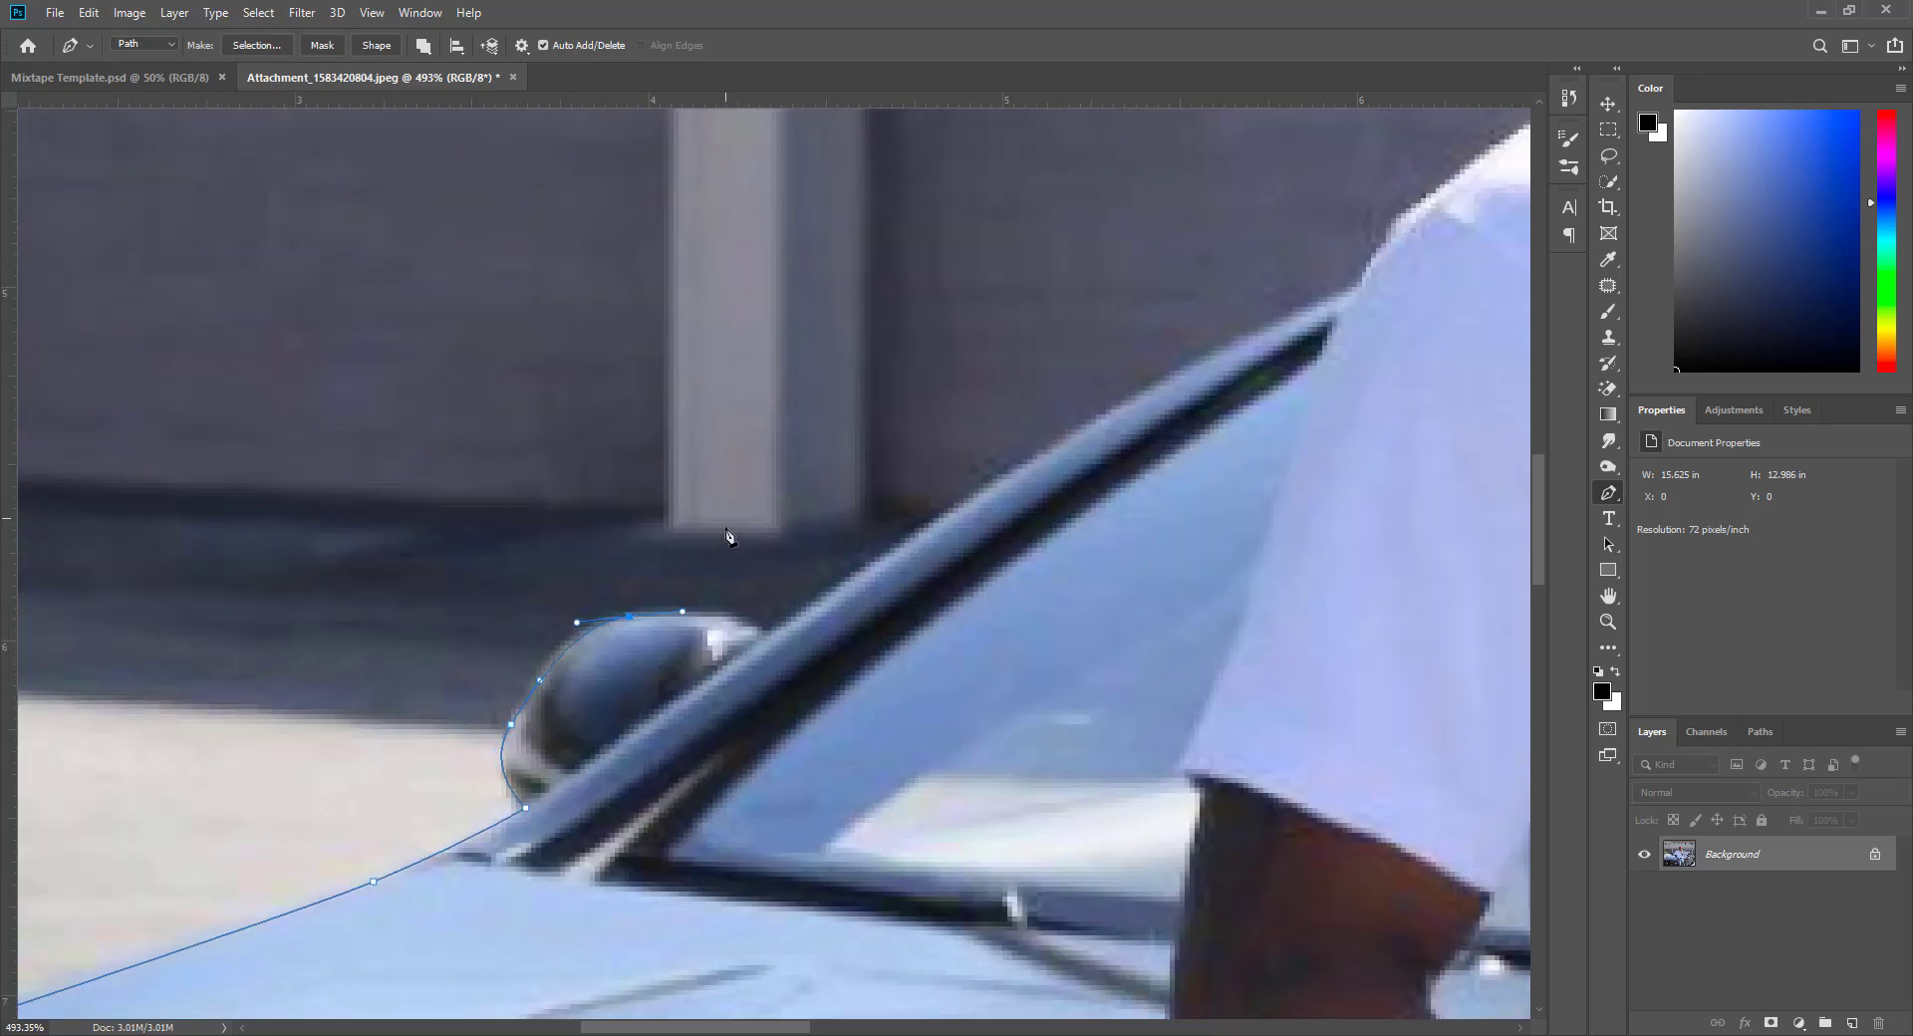
drag(748, 627, 762, 636)
click(766, 640)
Trace the path up along the windshield pillar to where it meets the man's T-shirt sleeve
drag(845, 581, 623, 698)
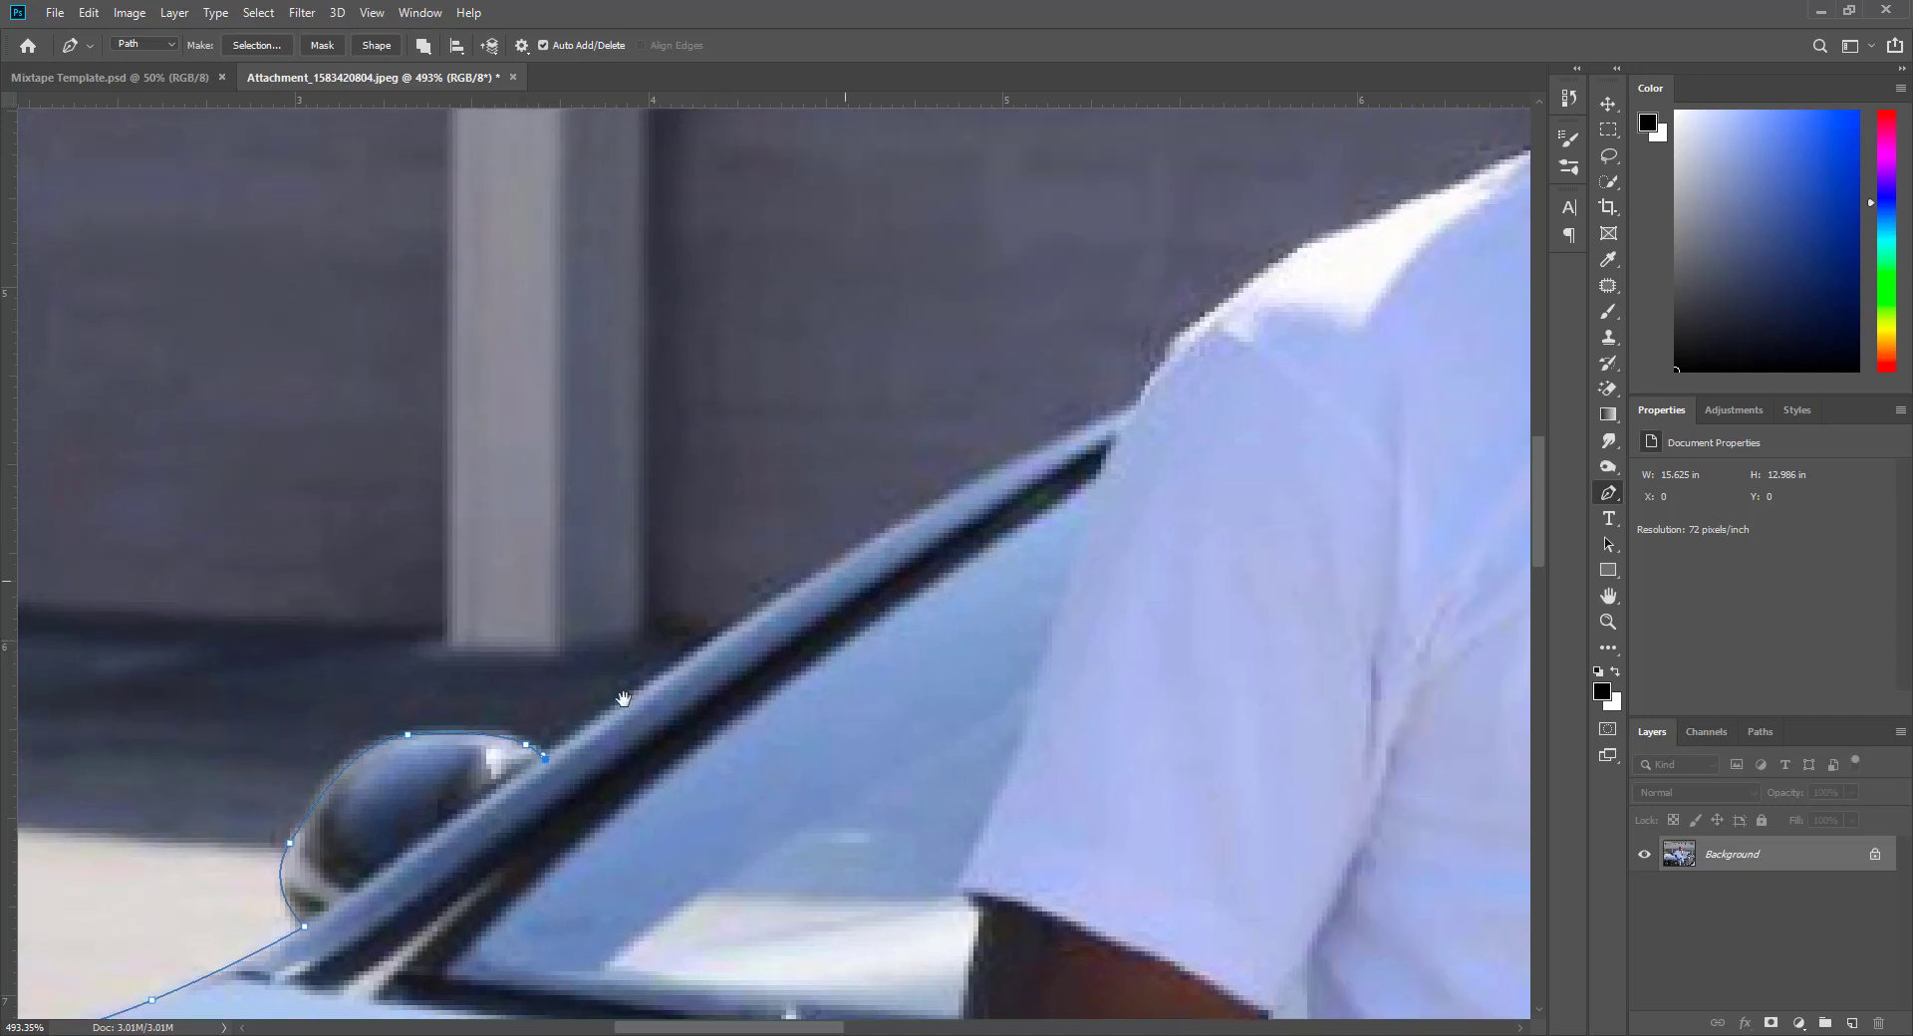
drag(904, 523, 726, 631)
click(837, 586)
click(861, 576)
drag(877, 544, 726, 659)
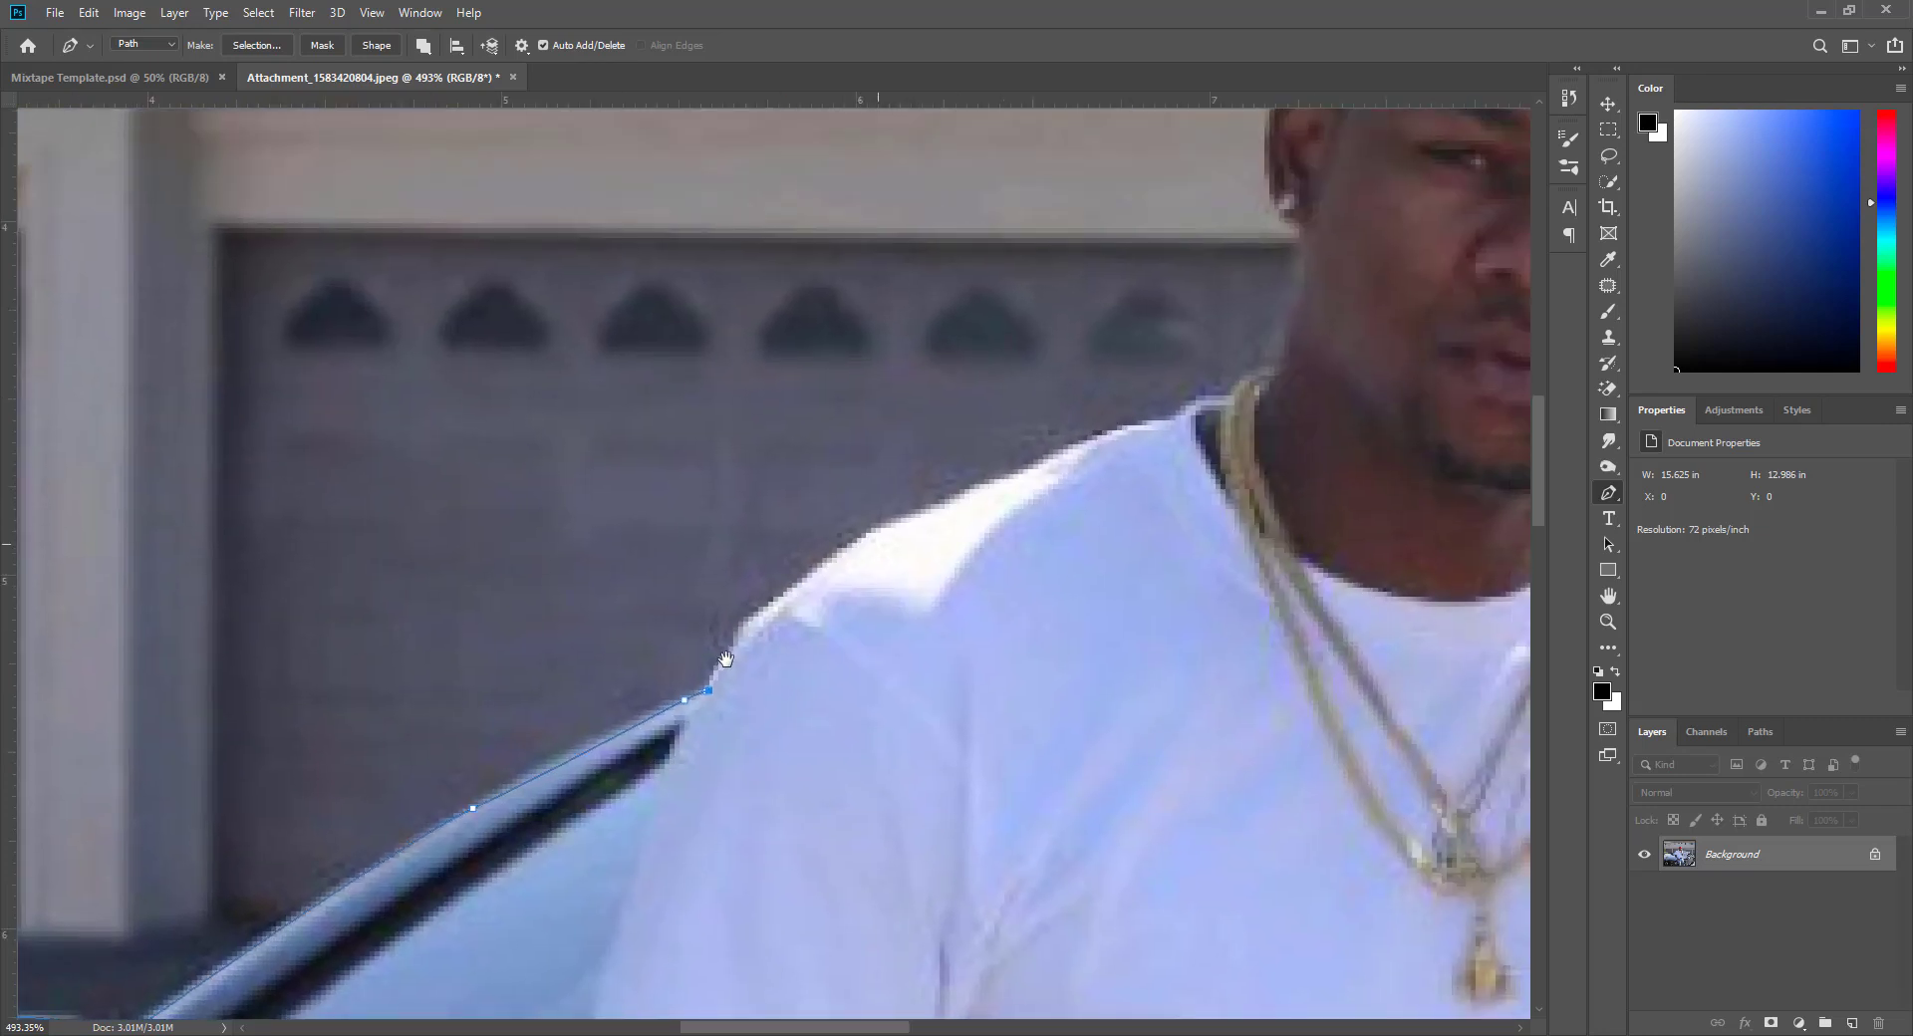
Trace the path over the man's shoulder and along the T-shirt to the base of his neck
click(735, 628)
click(768, 601)
click(777, 598)
click(828, 568)
drag(944, 503, 906, 555)
click(862, 564)
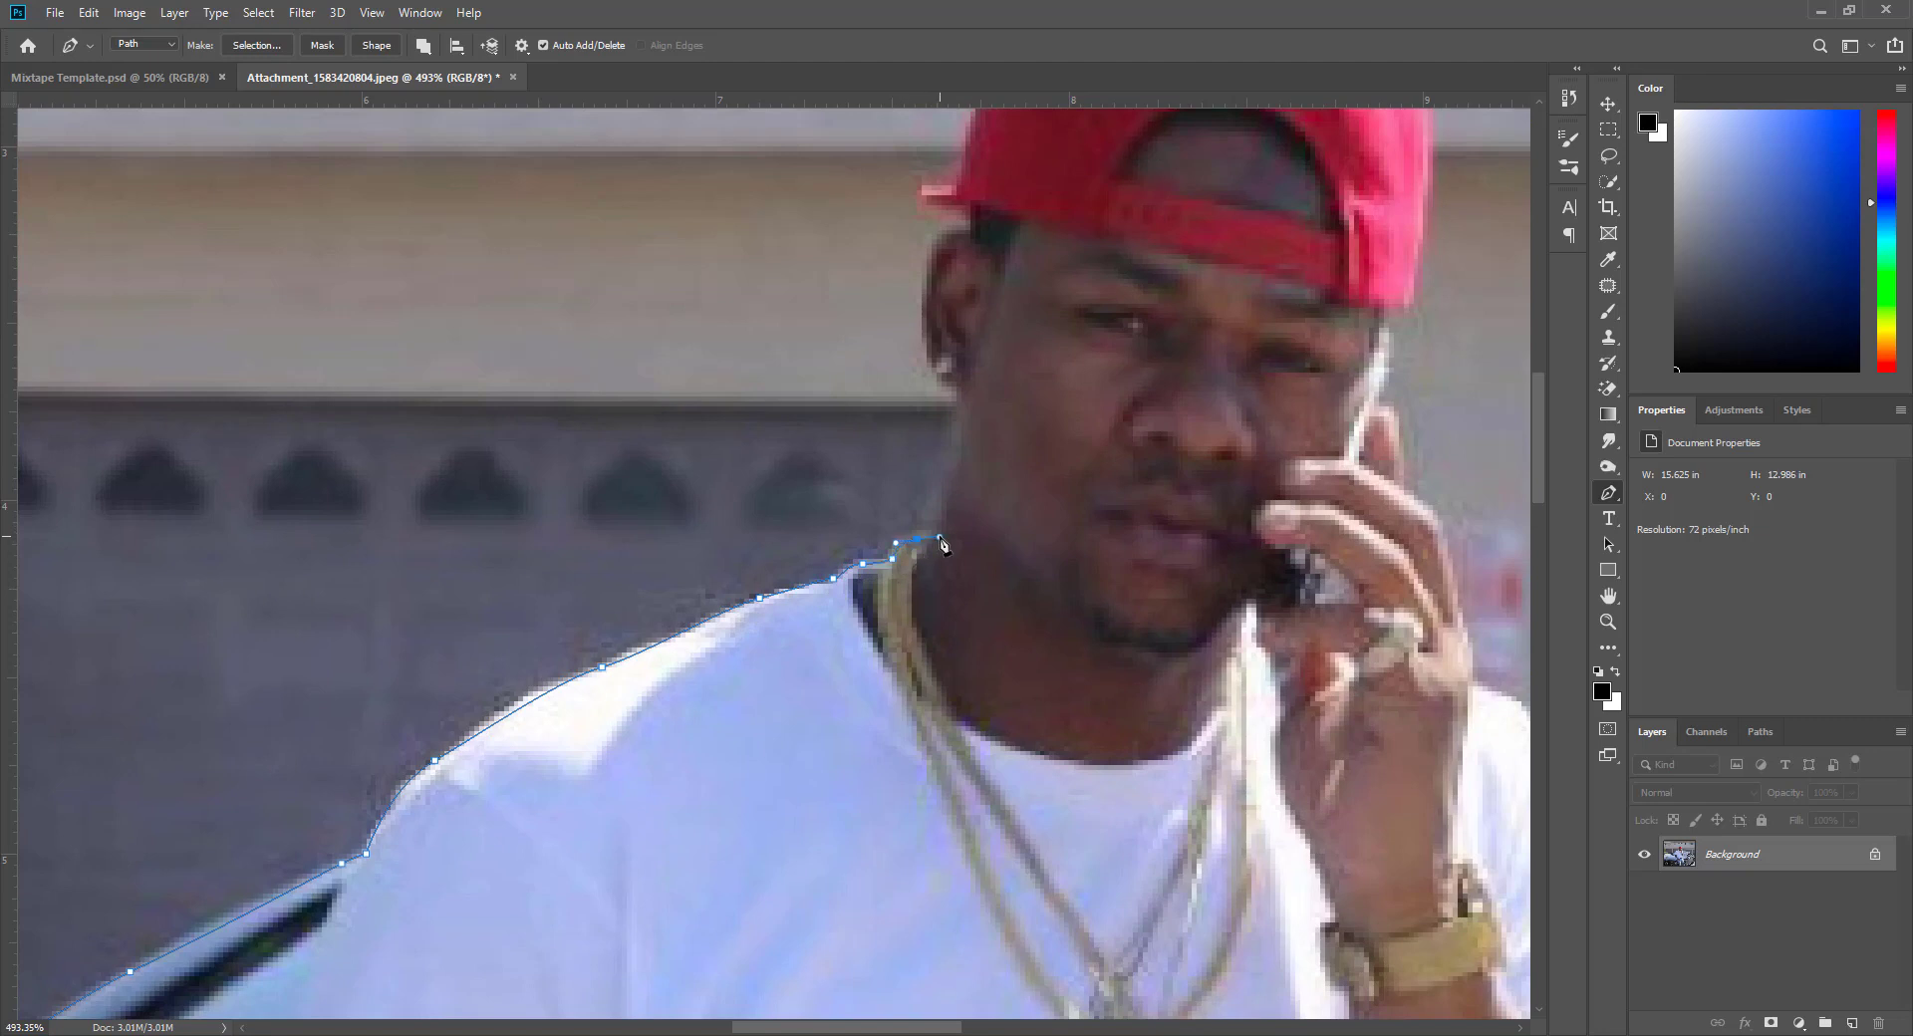
Continue the path up the neck and around the ear and the tip of the red cap's brim
drag(945, 493, 880, 643)
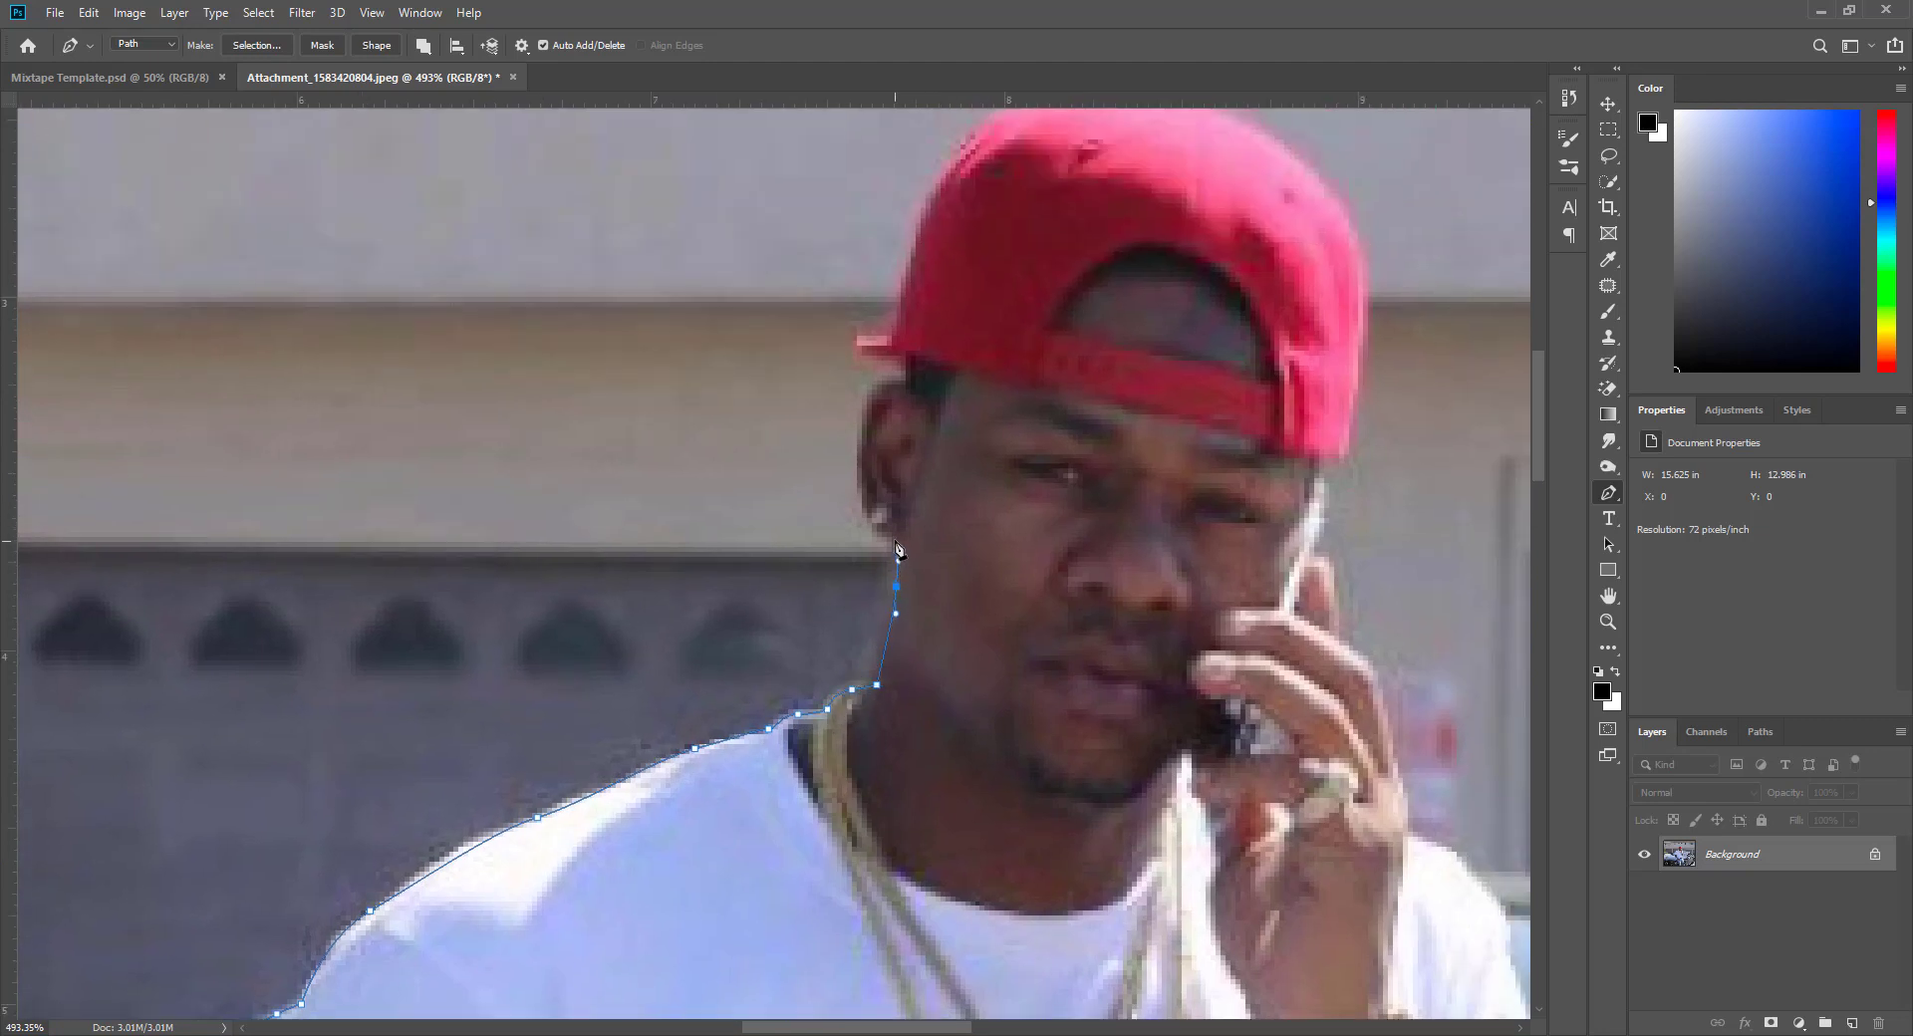
click(895, 545)
drag(843, 520, 794, 663)
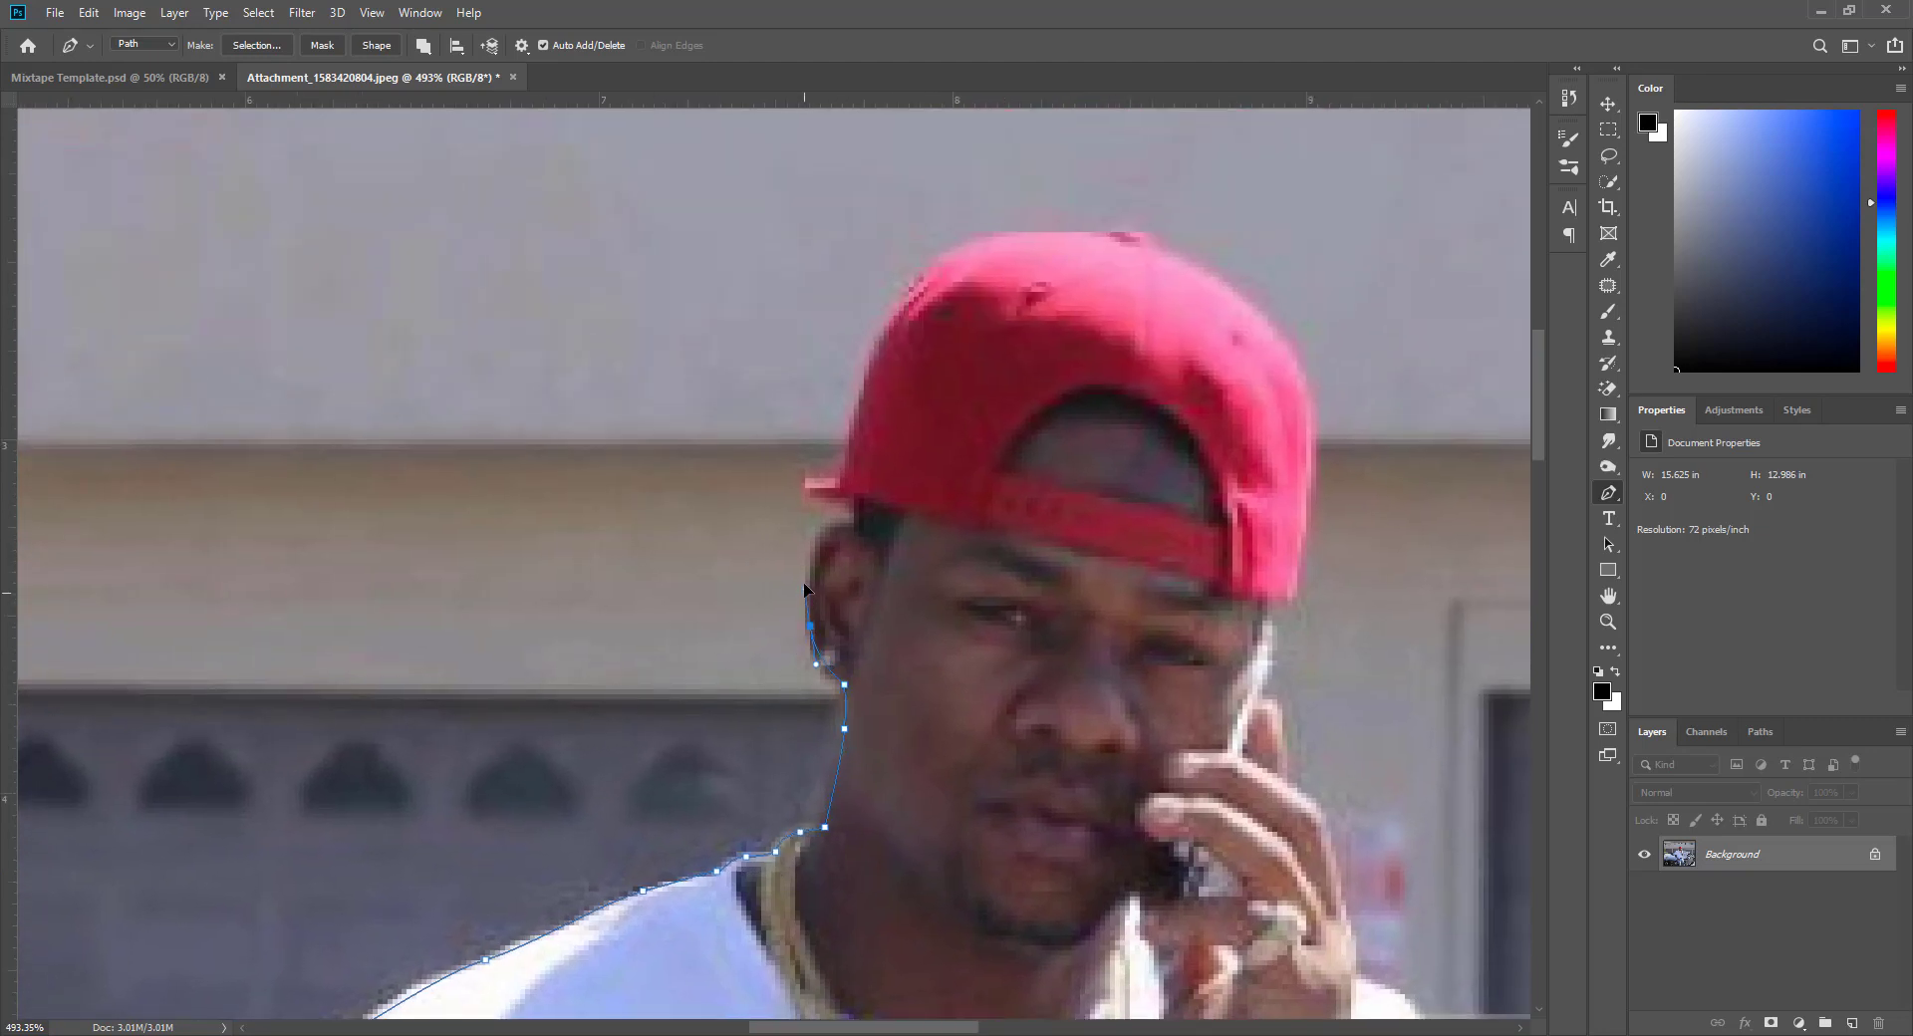
drag(797, 547, 773, 715)
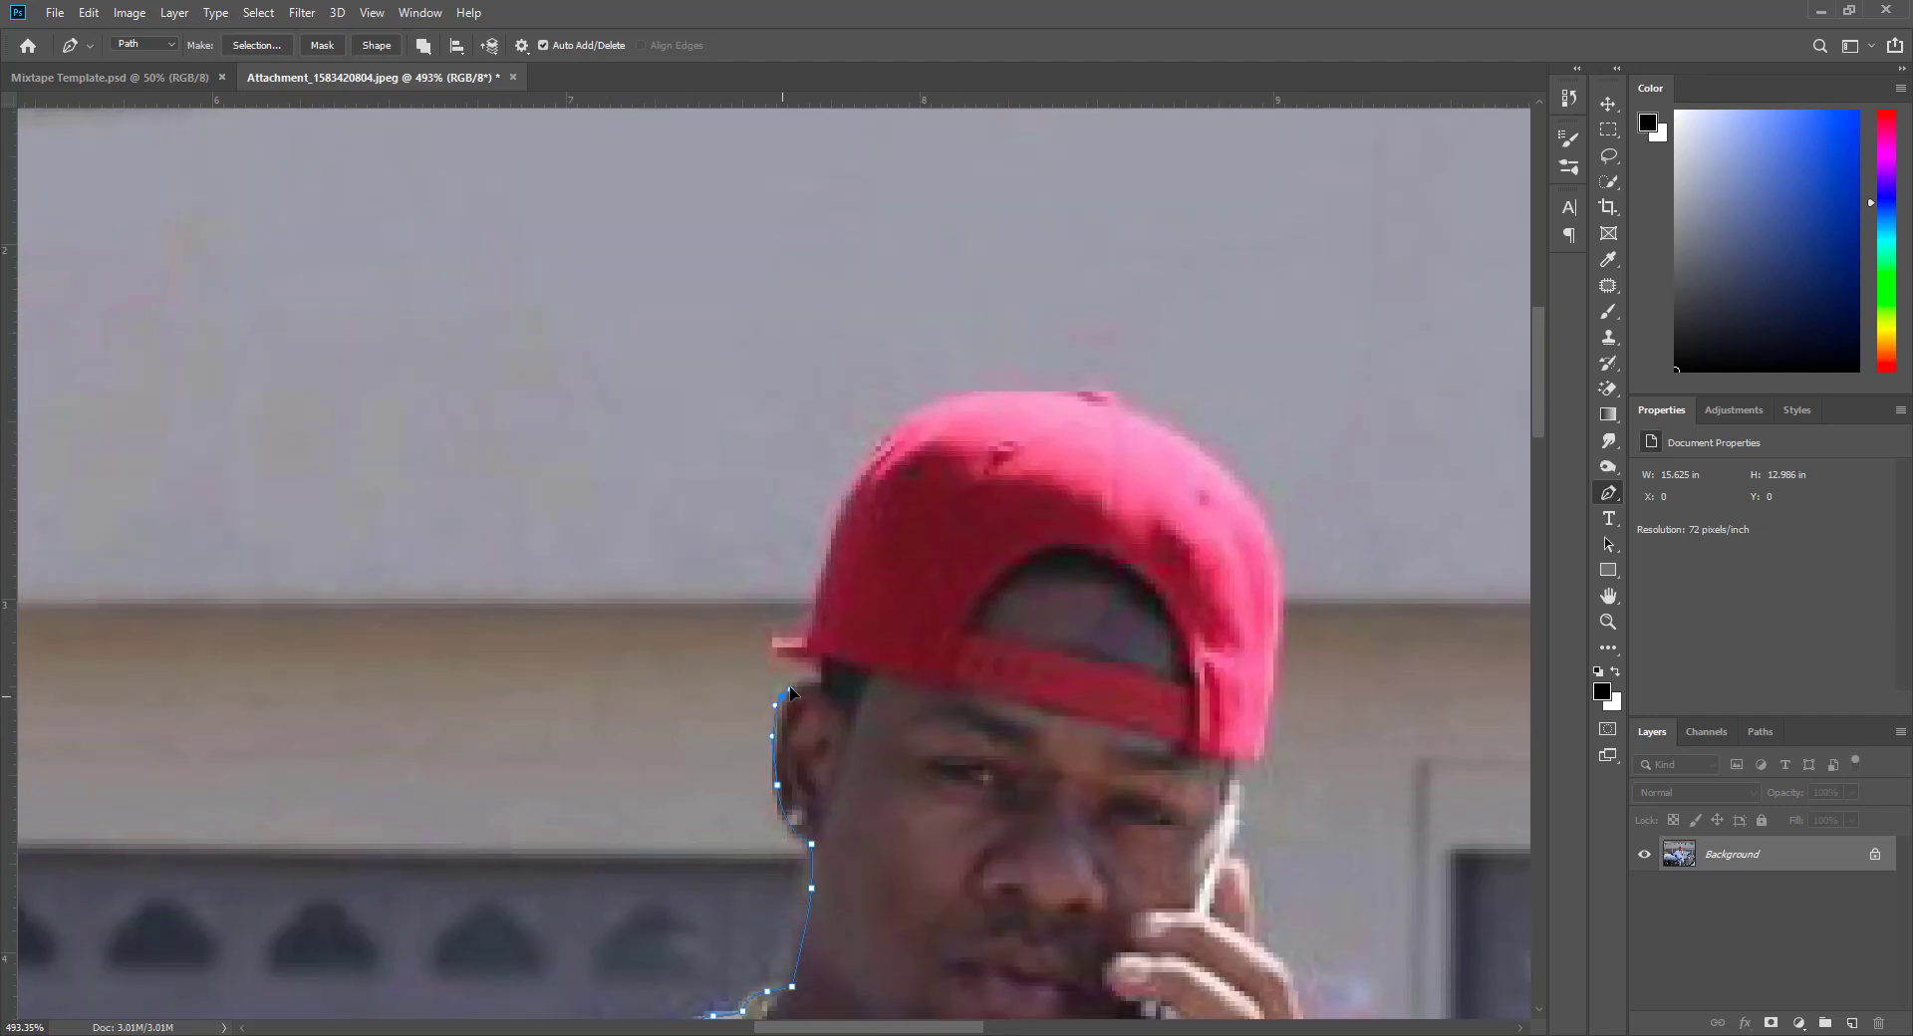
click(821, 666)
click(768, 643)
drag(805, 657, 743, 757)
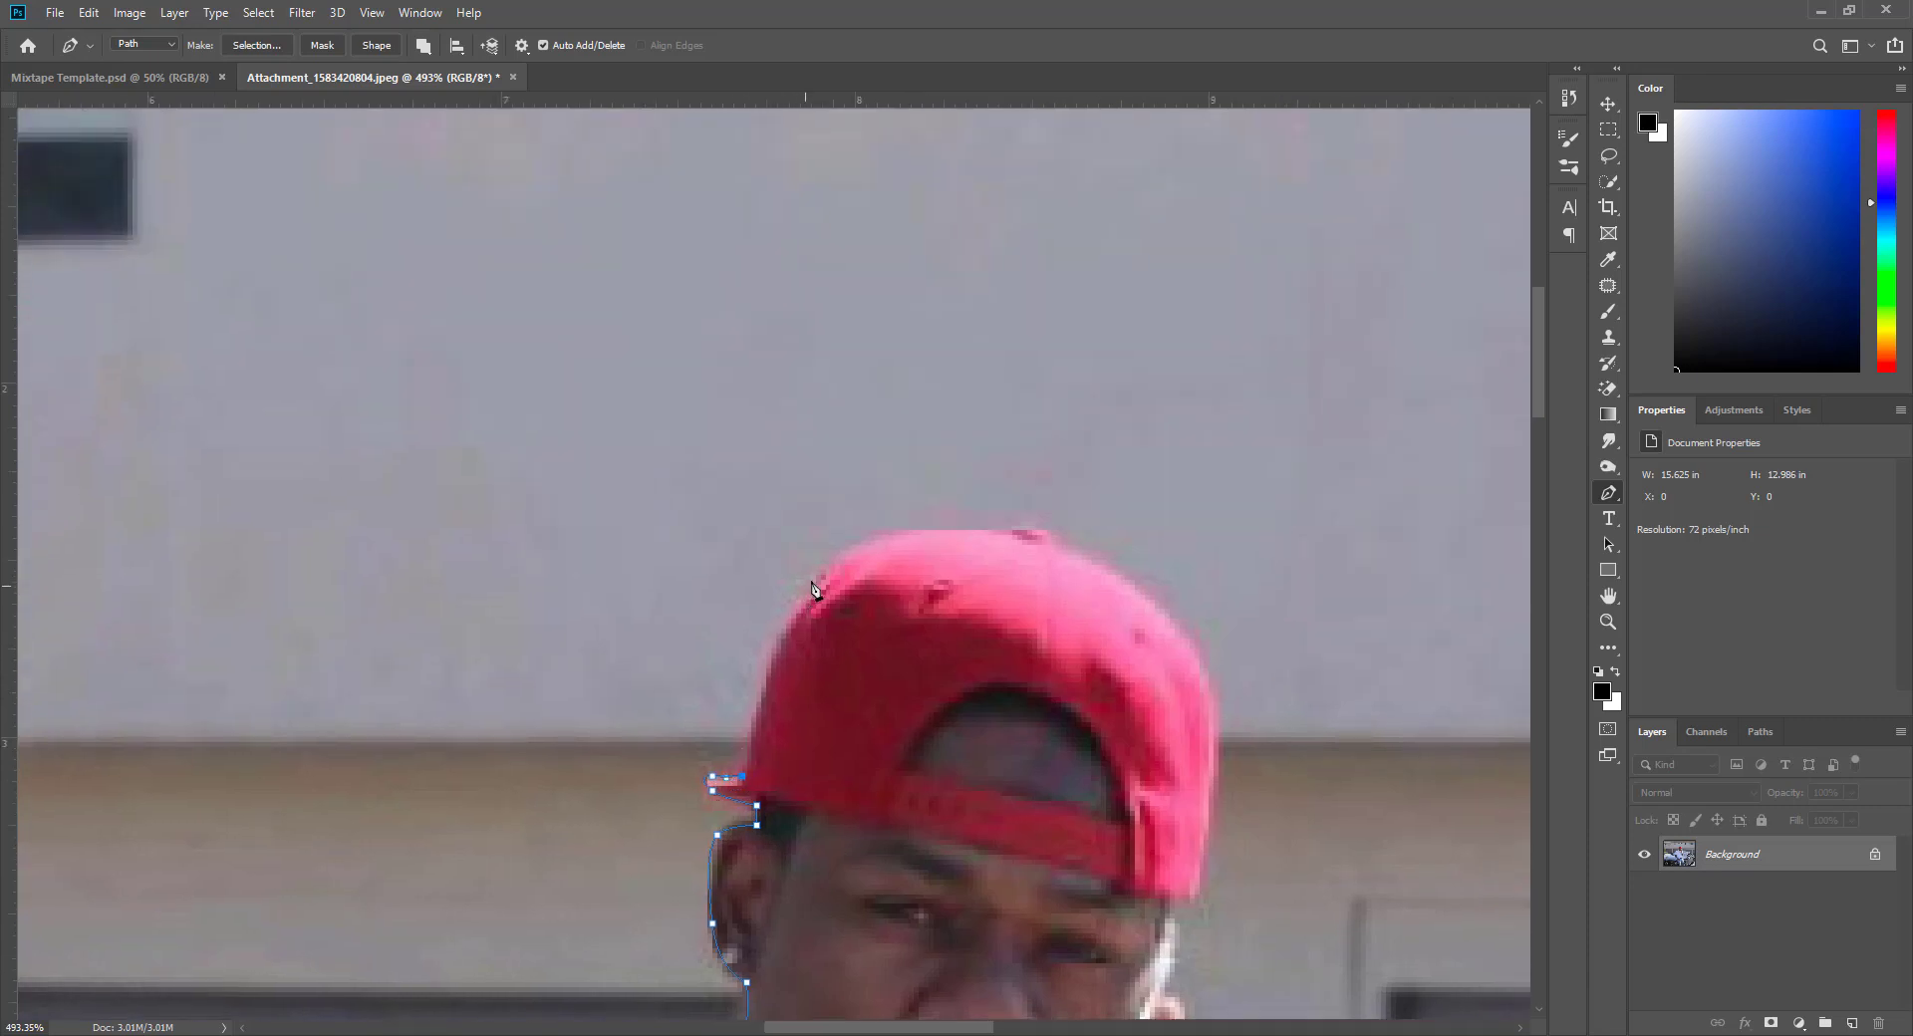
Trace the path over the crown of the red cap and down to its opposite lower corner
drag(820, 576, 787, 413)
drag(897, 488, 953, 548)
click(944, 580)
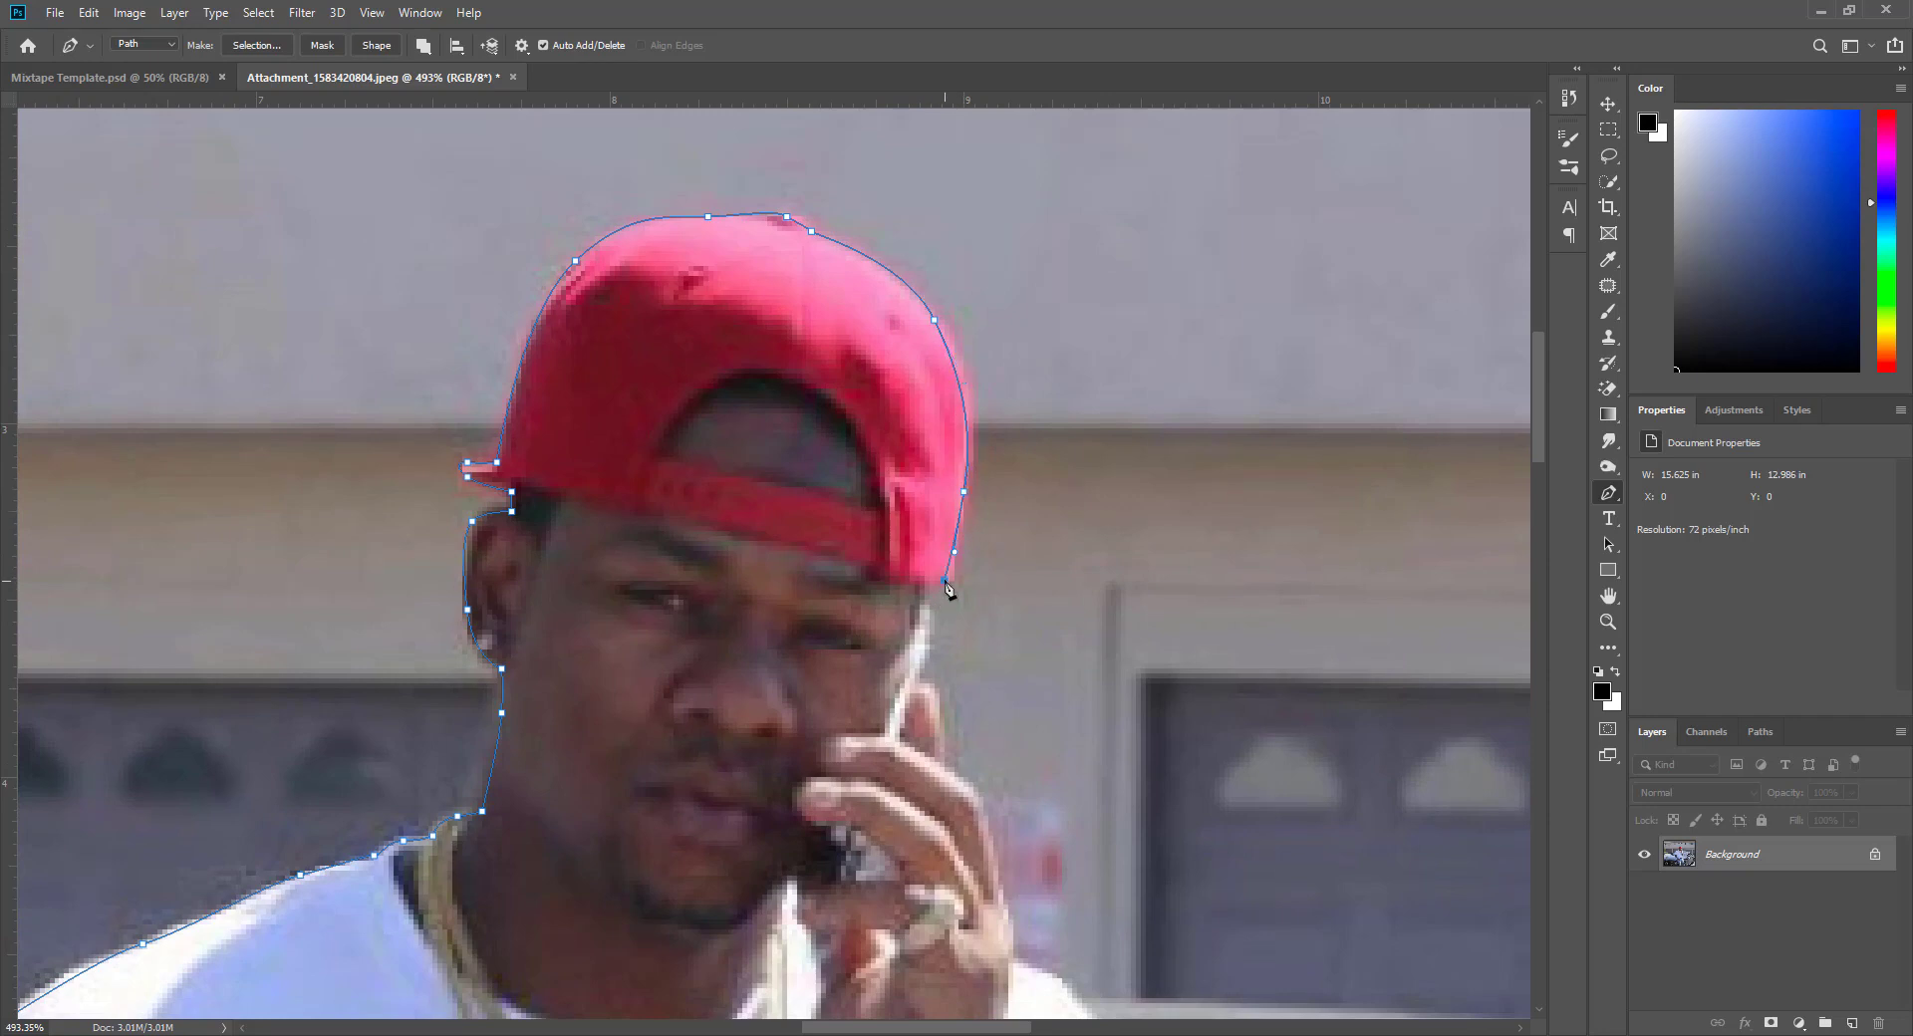
Continue the path from the cap down along the phone and raised hand to the T-shirt's shoulder
click(924, 585)
drag(929, 629, 1060, 356)
click(863, 496)
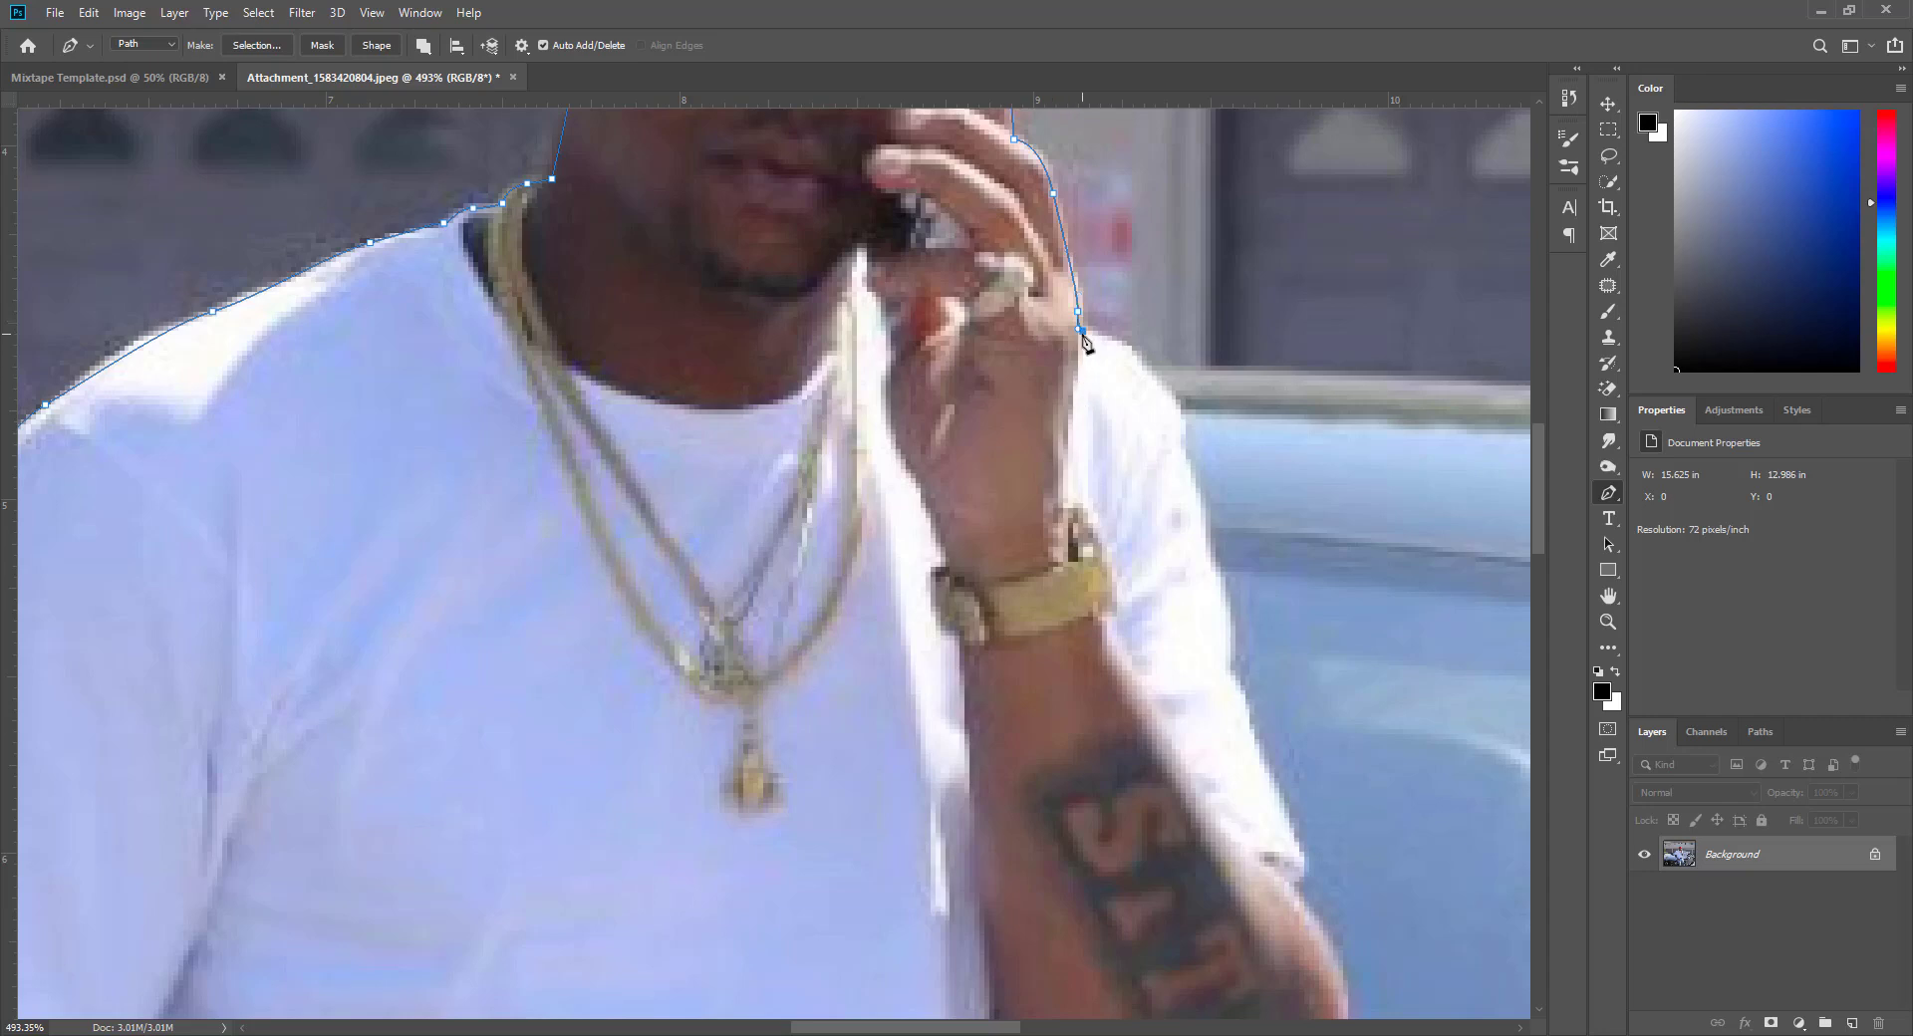
Trace the path over the shoulder and down the outer edge of the sleeve on the raised arm
drag(1214, 370, 816, 458)
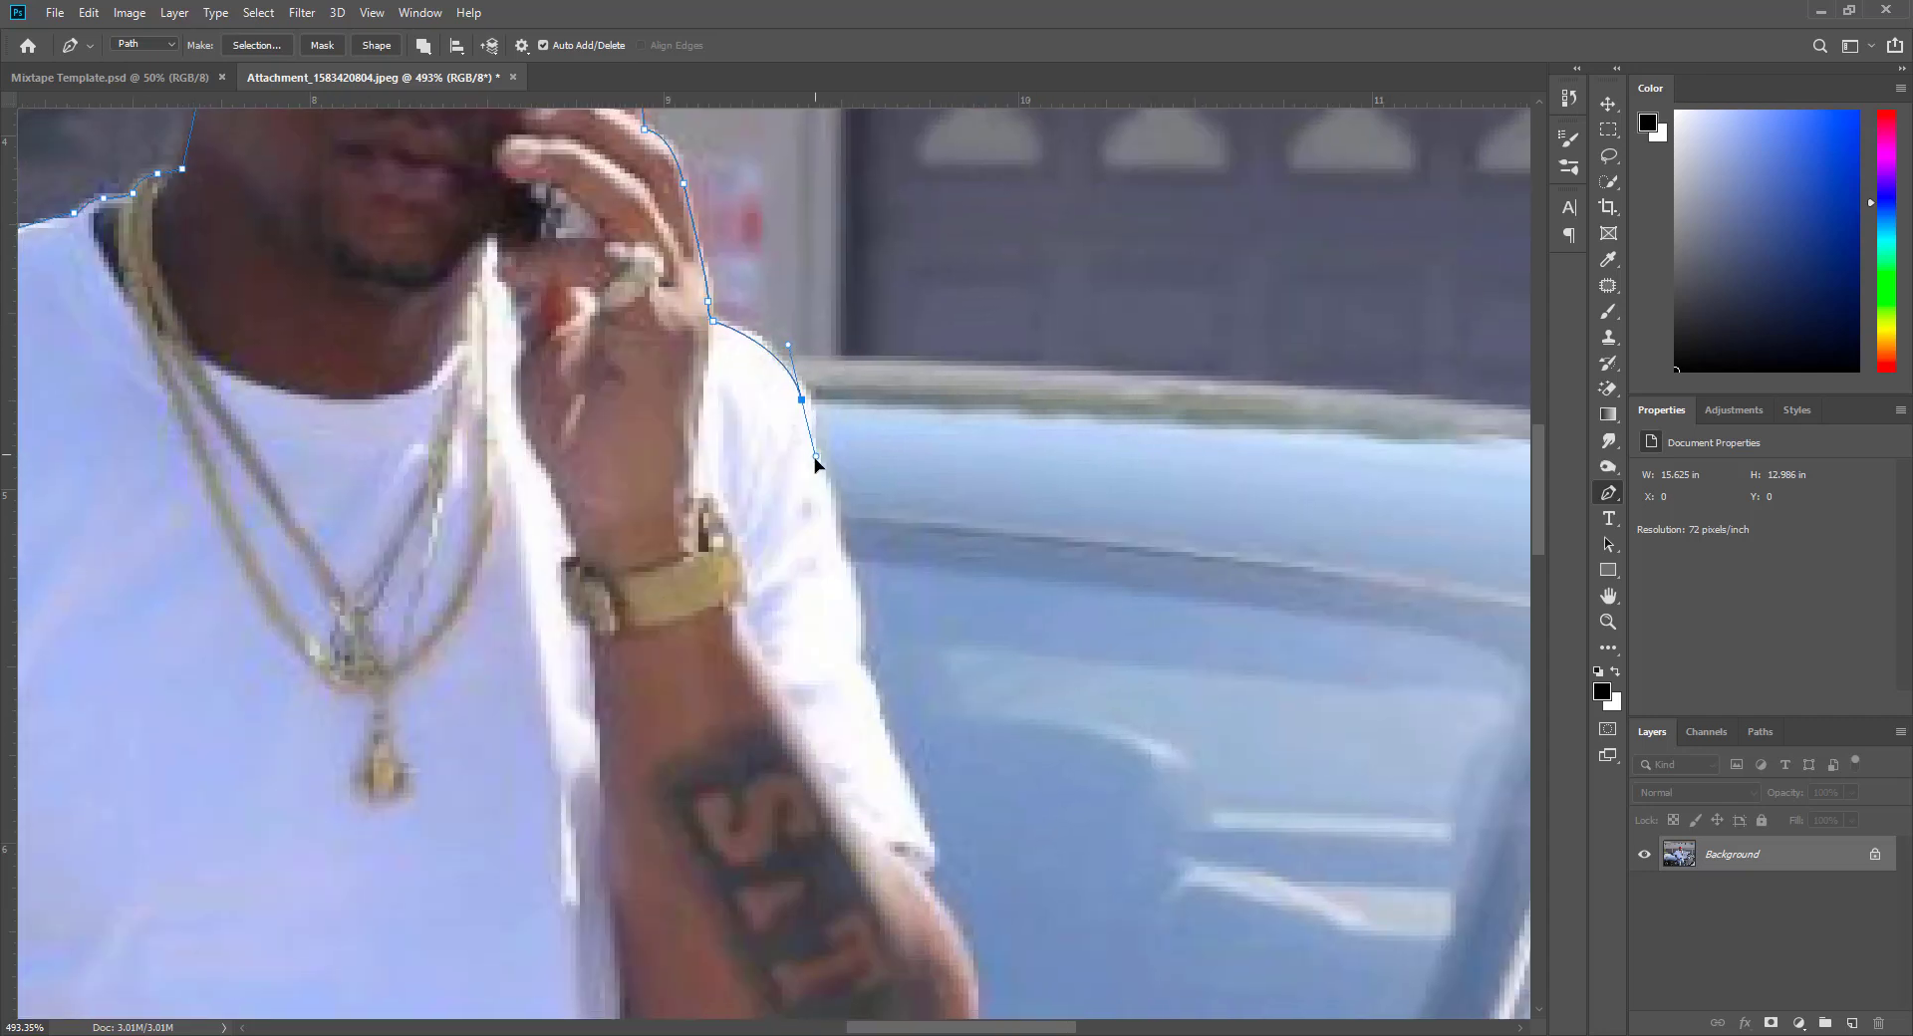
drag(836, 537, 842, 560)
drag(847, 631, 879, 427)
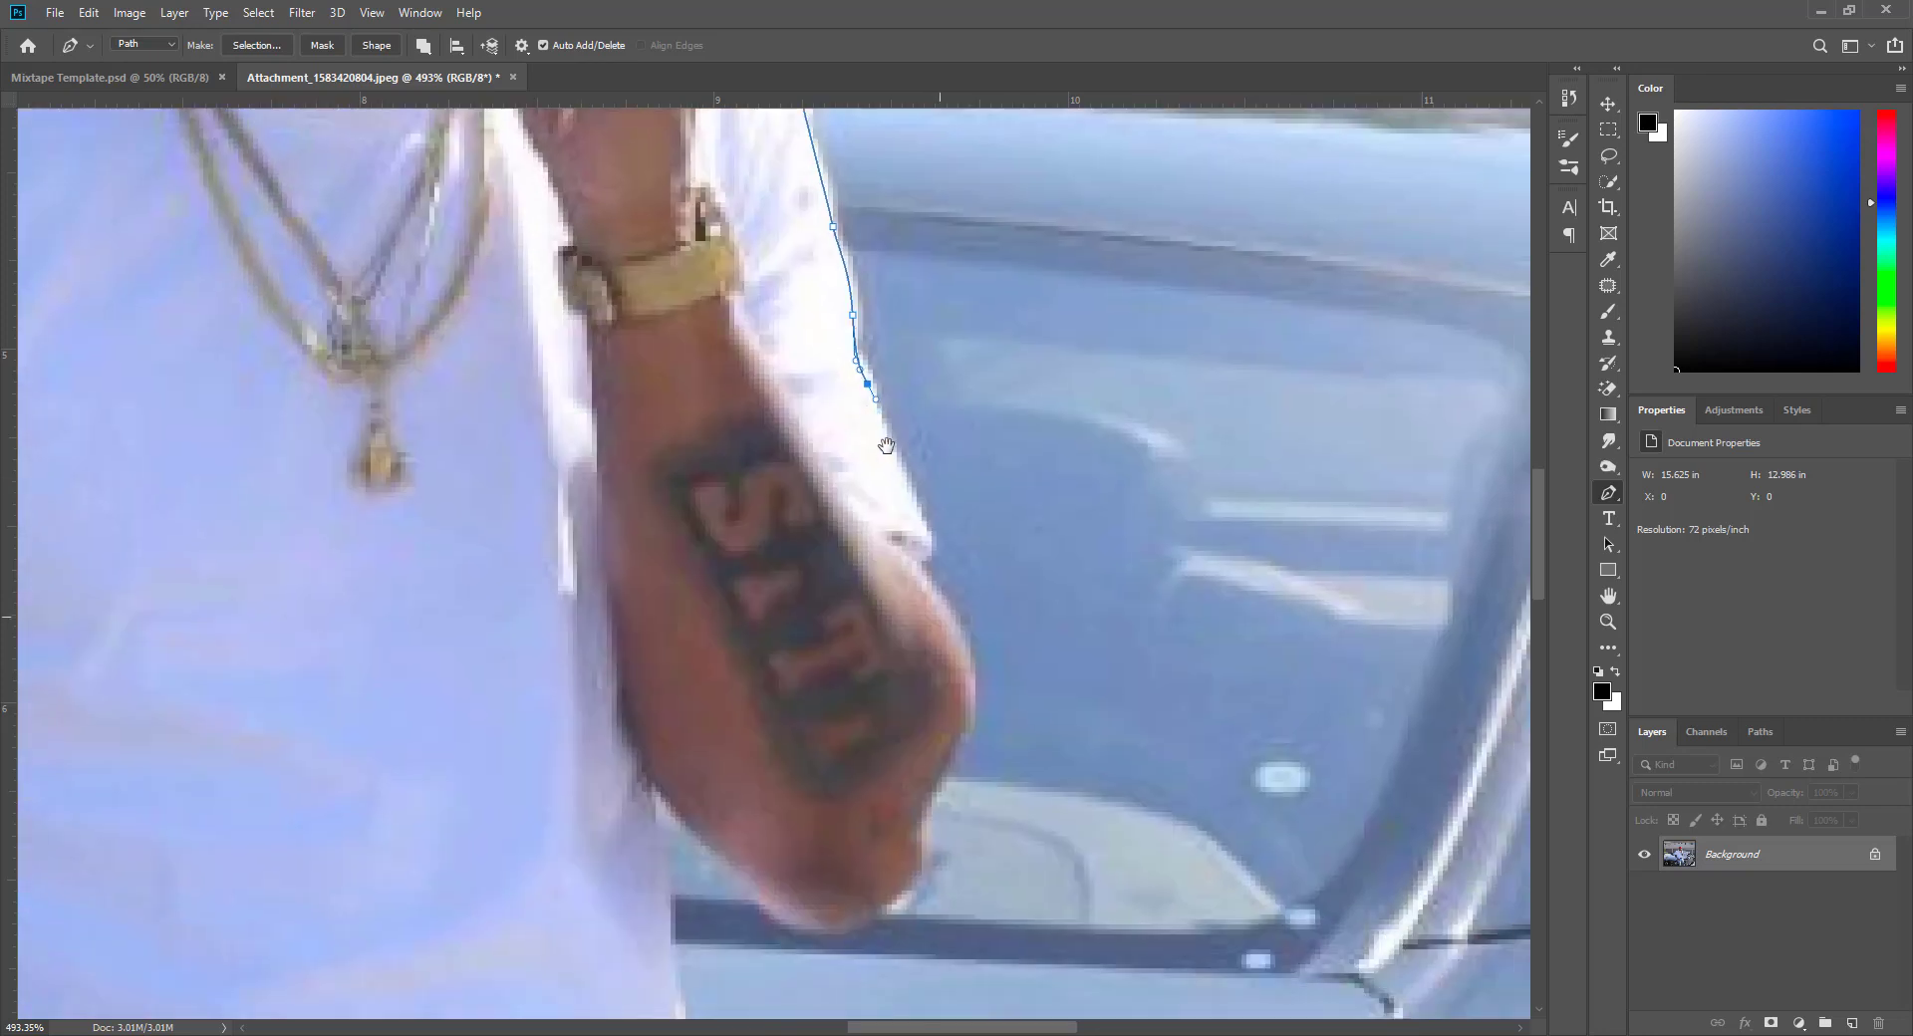
click(921, 511)
drag(926, 545, 967, 374)
click(917, 565)
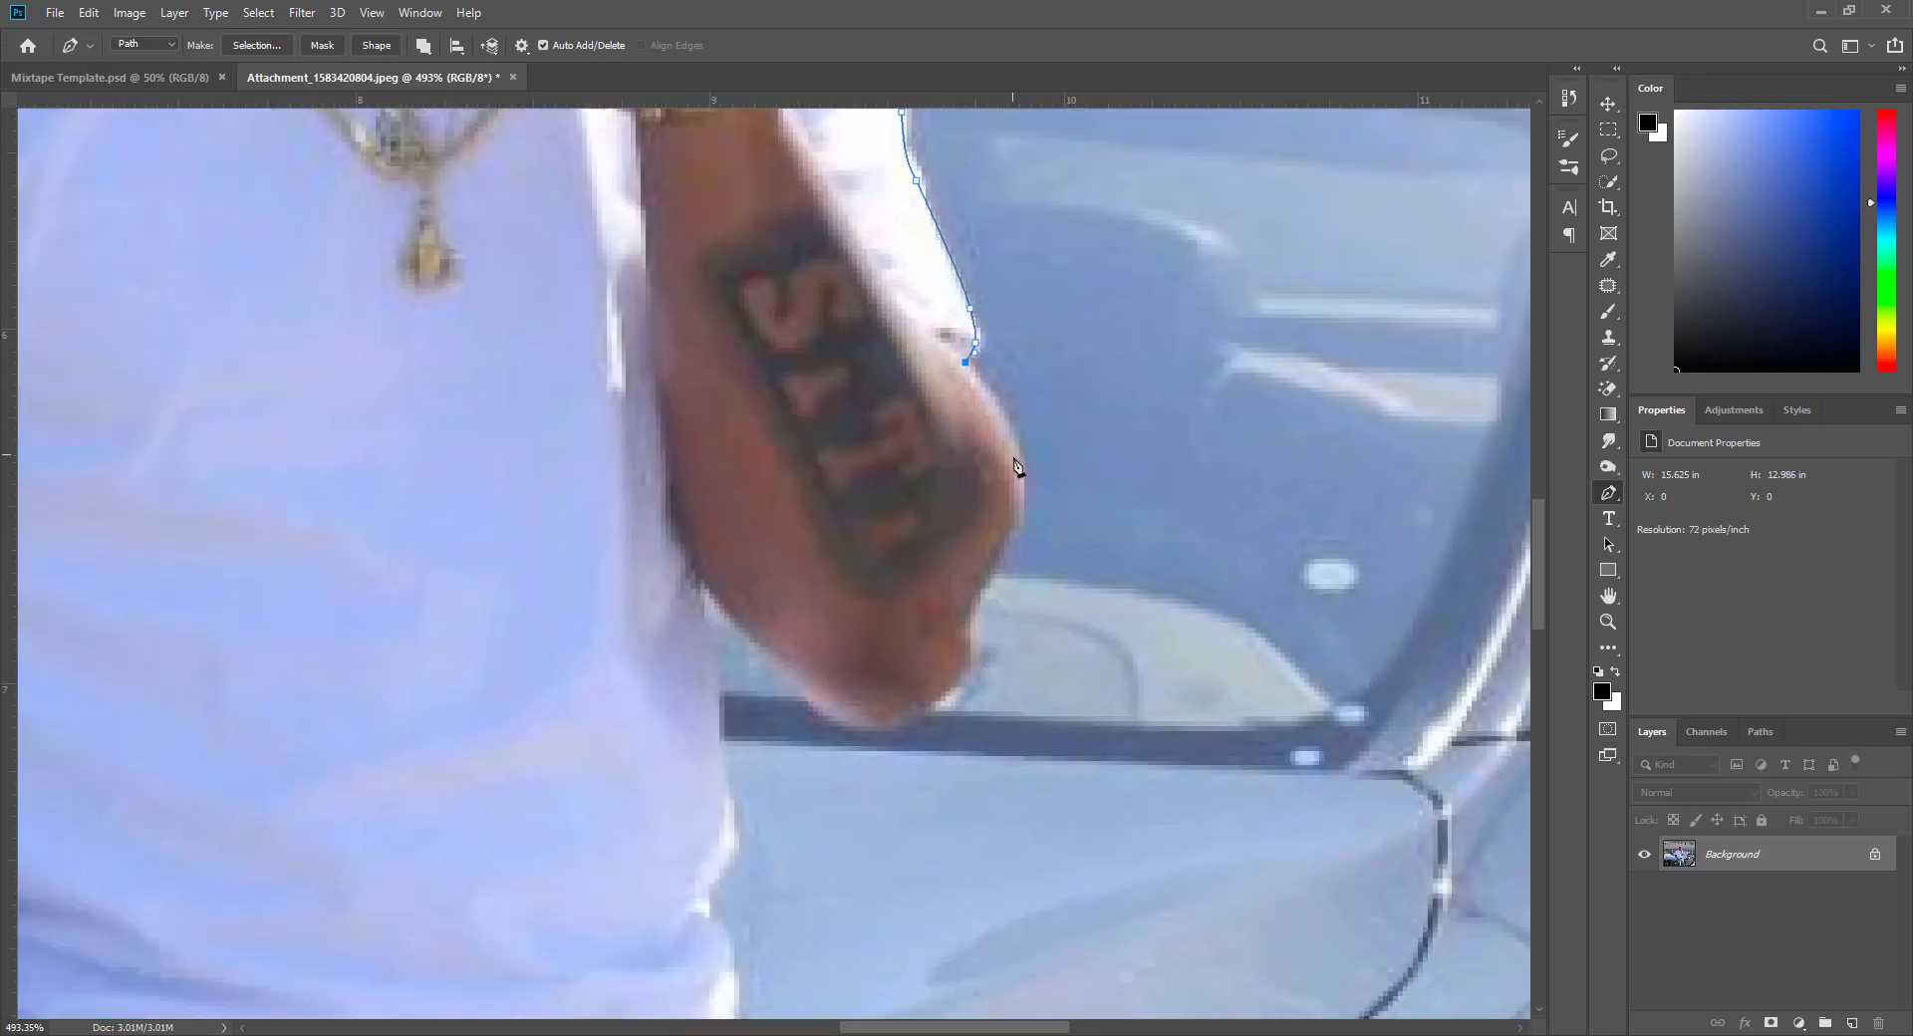
Continue the path around the tattooed forearm's elbow up to where the arm meets the T-shirt
drag(1016, 464, 1047, 391)
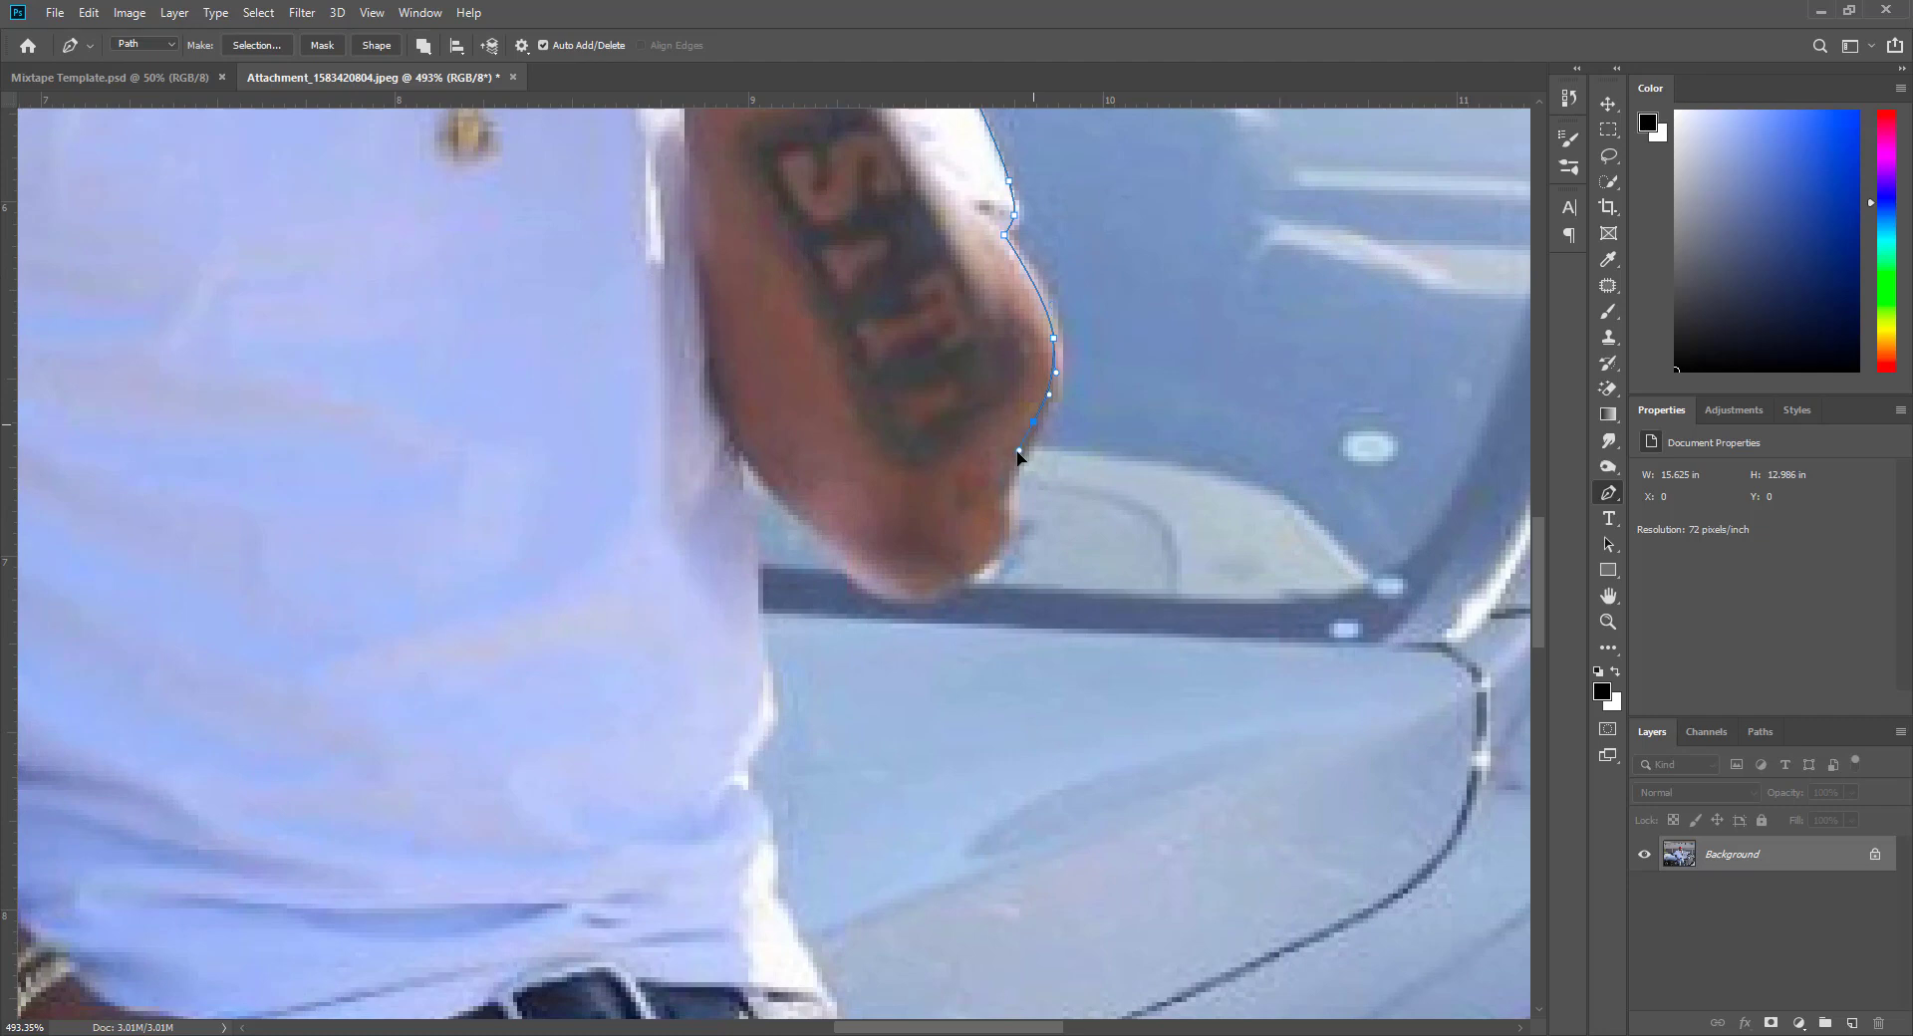
drag(1003, 515, 1094, 374)
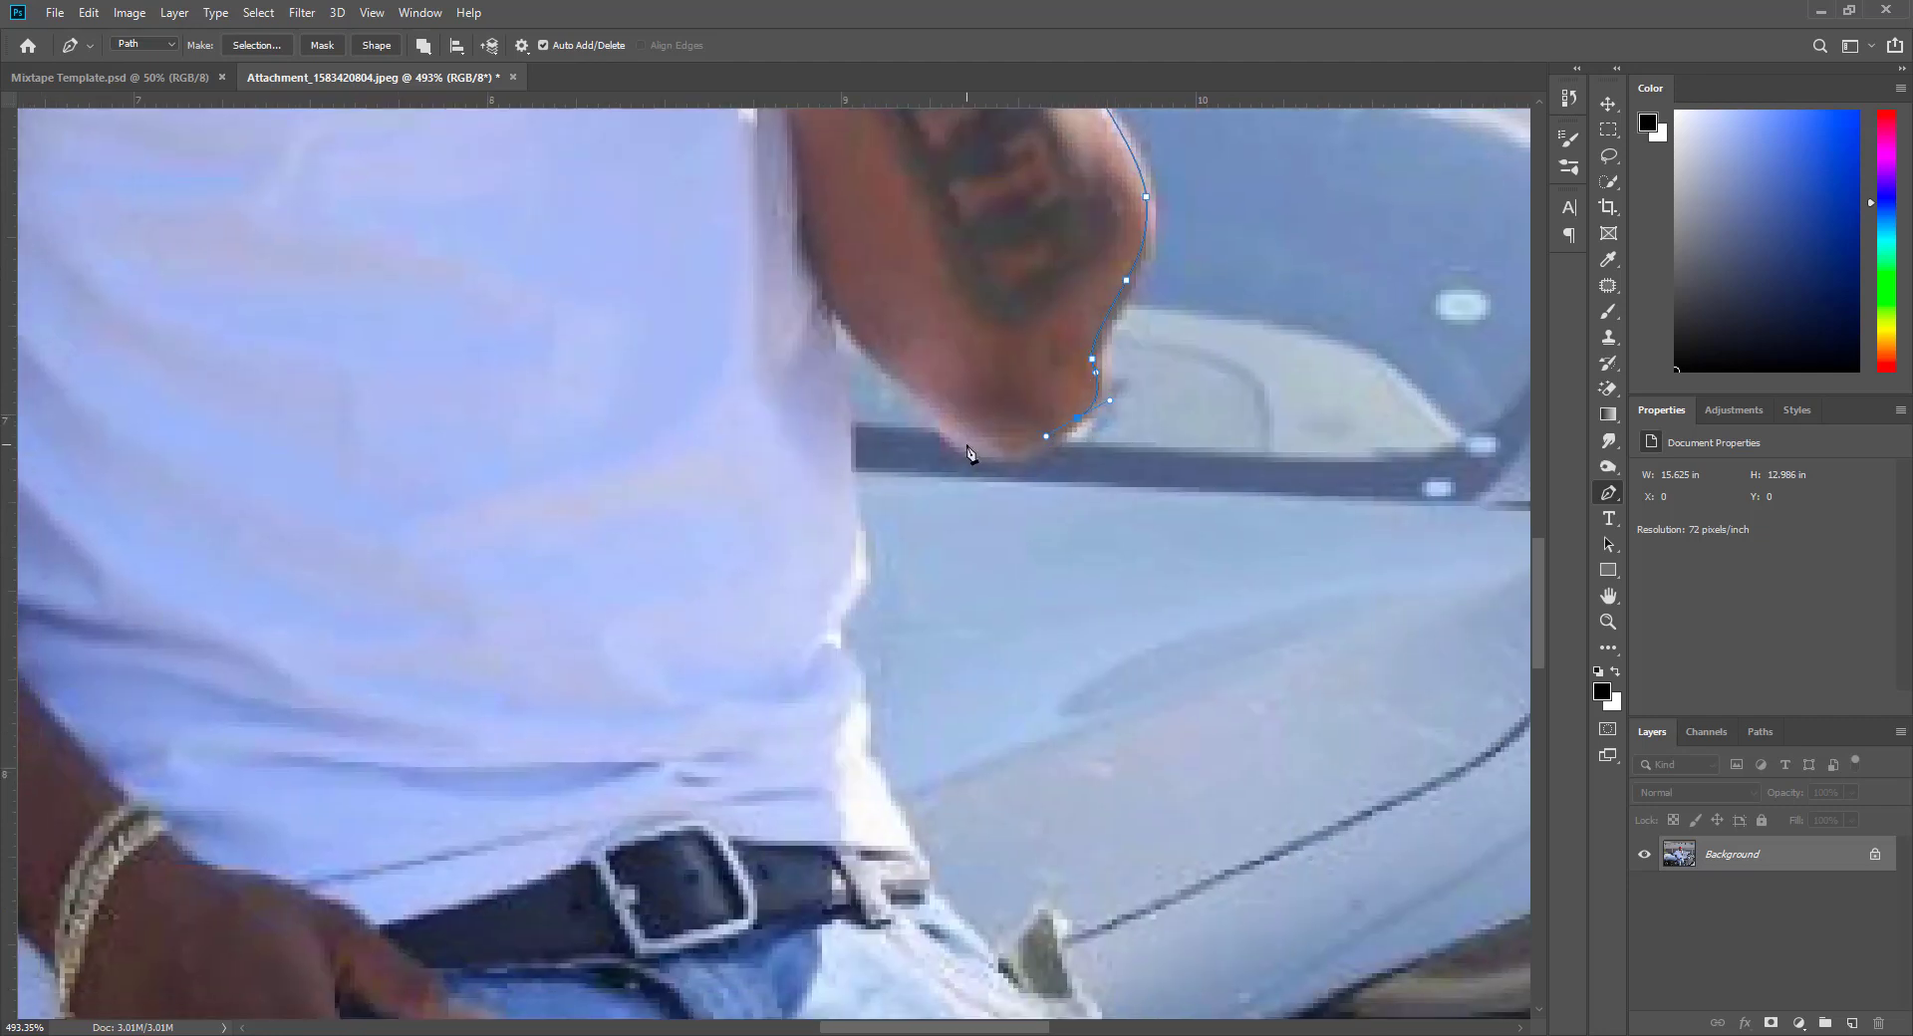
drag(968, 443, 935, 419)
drag(944, 422, 892, 383)
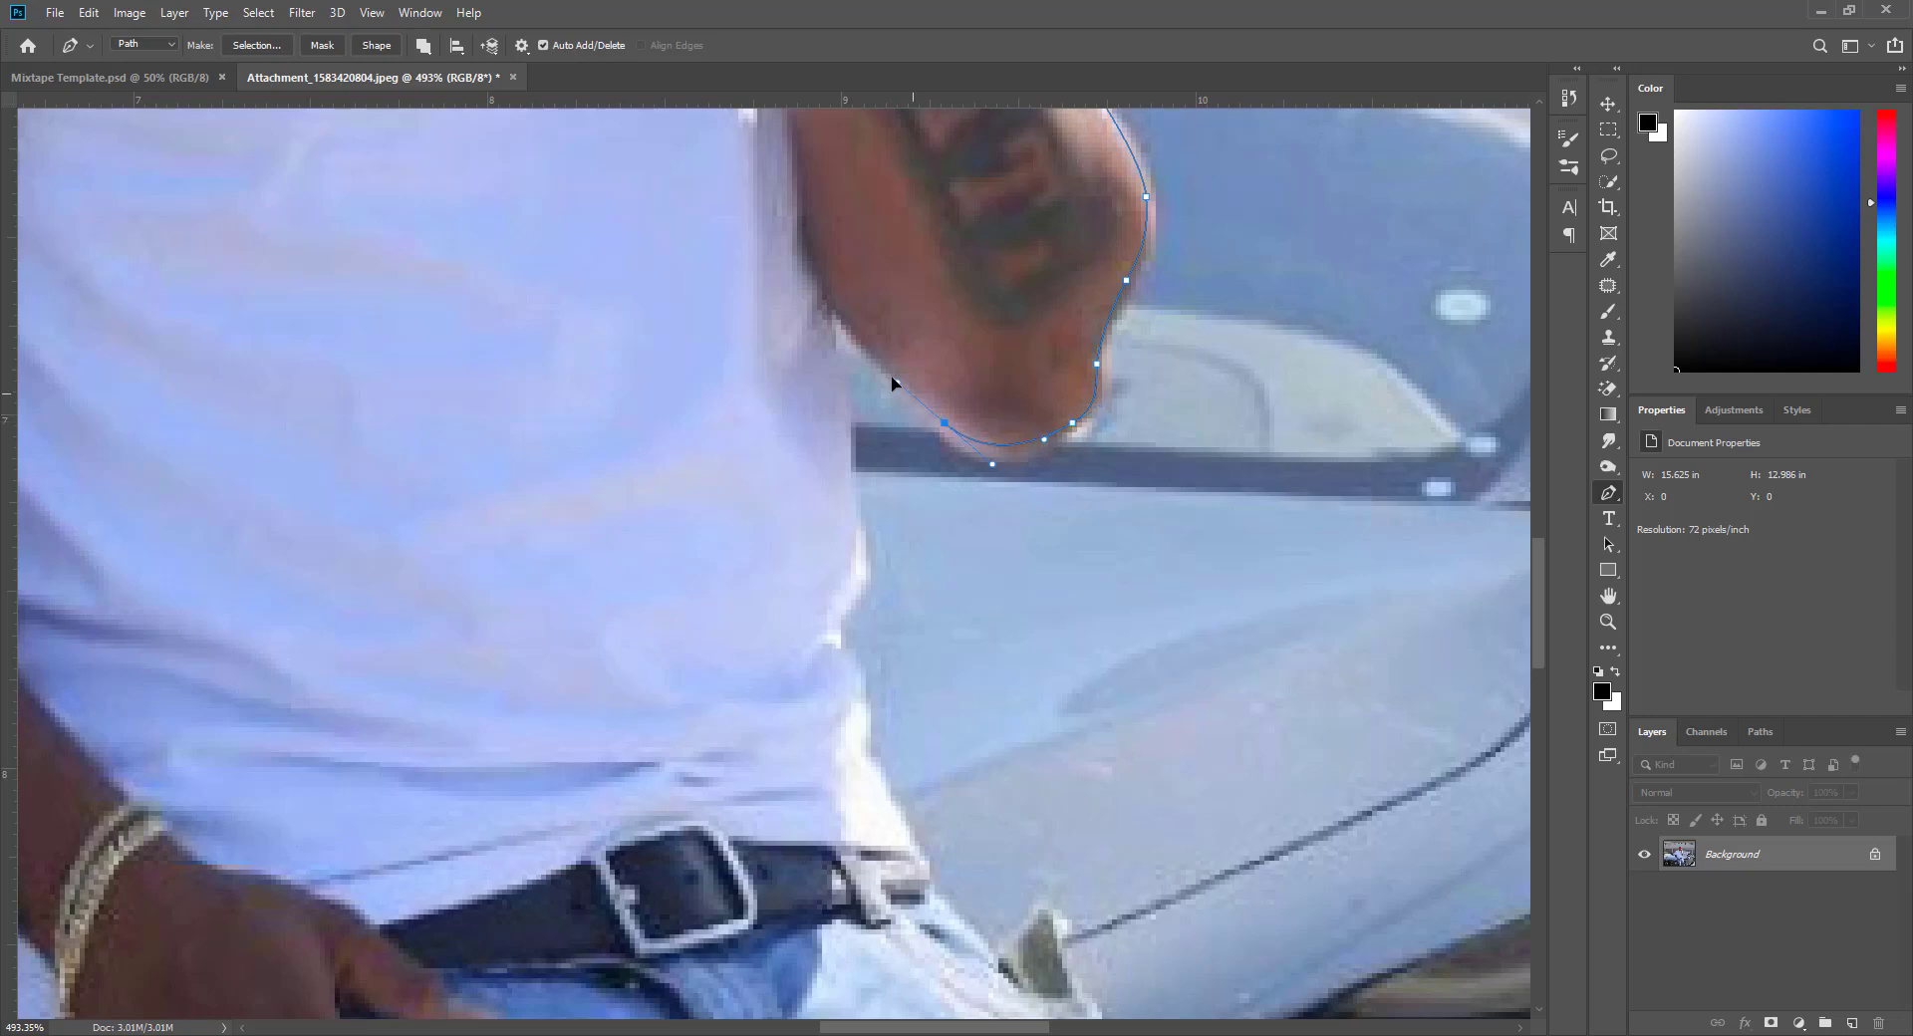
click(827, 301)
Undo the path points along the elbow and sleeve back to where the hand meets the shoulder
scroll(836, 392, down, 2)
scroll(837, 392, left, 1)
scroll(953, 336, down, 6)
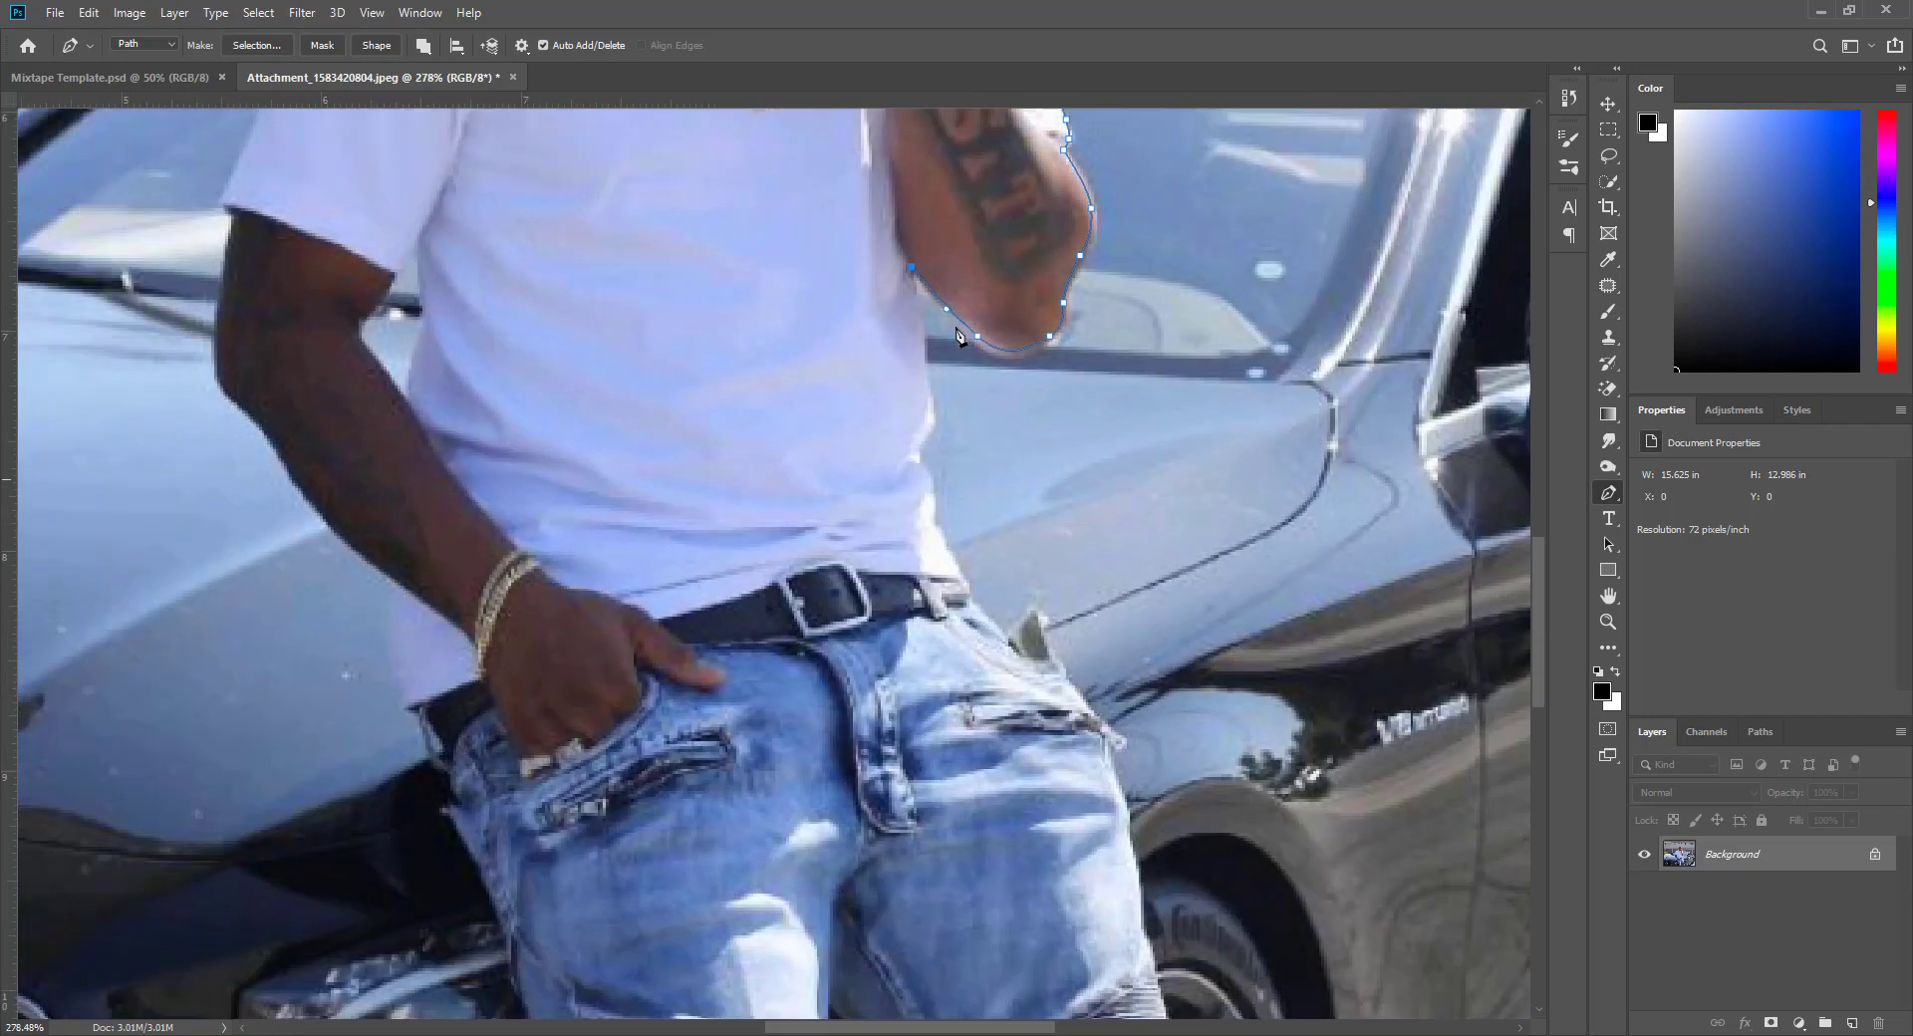
scroll(956, 329, up, 5)
scroll(957, 329, down, 1)
scroll(884, 570, down, 3)
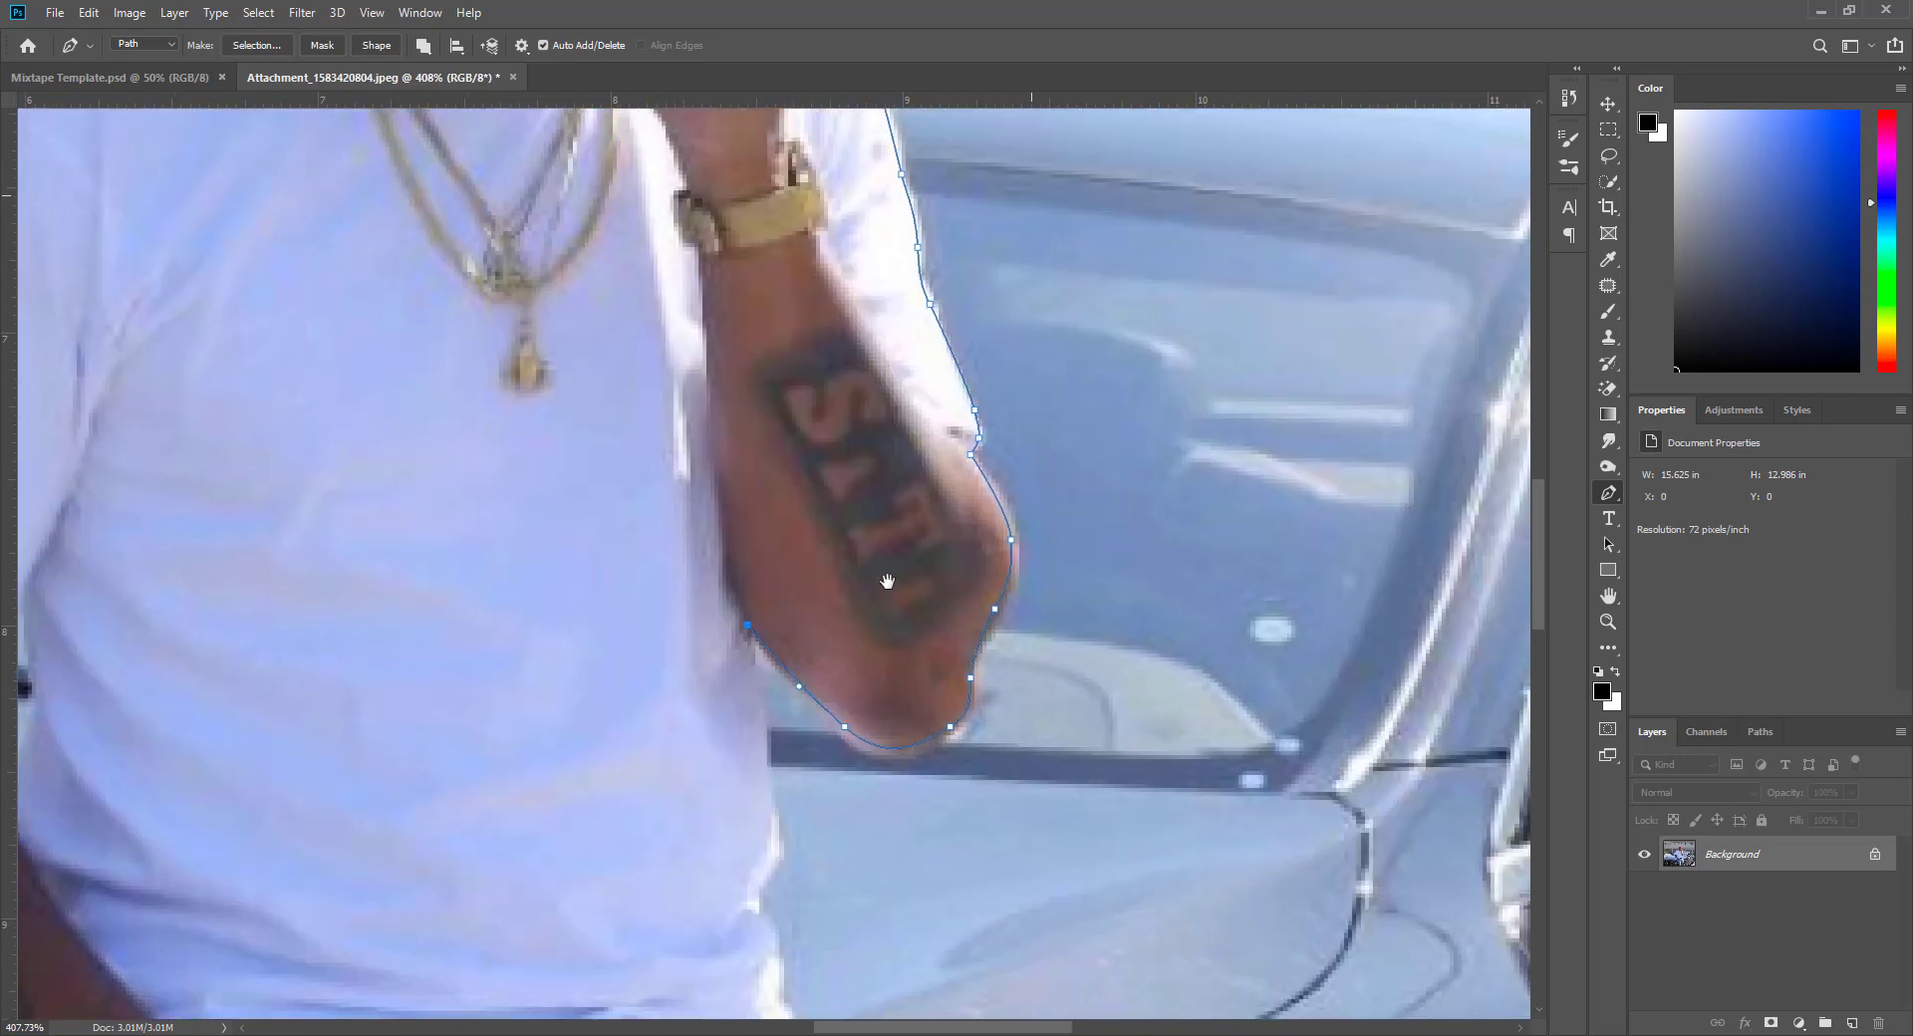
scroll(896, 552, down, 4)
scroll(899, 543, up, 3)
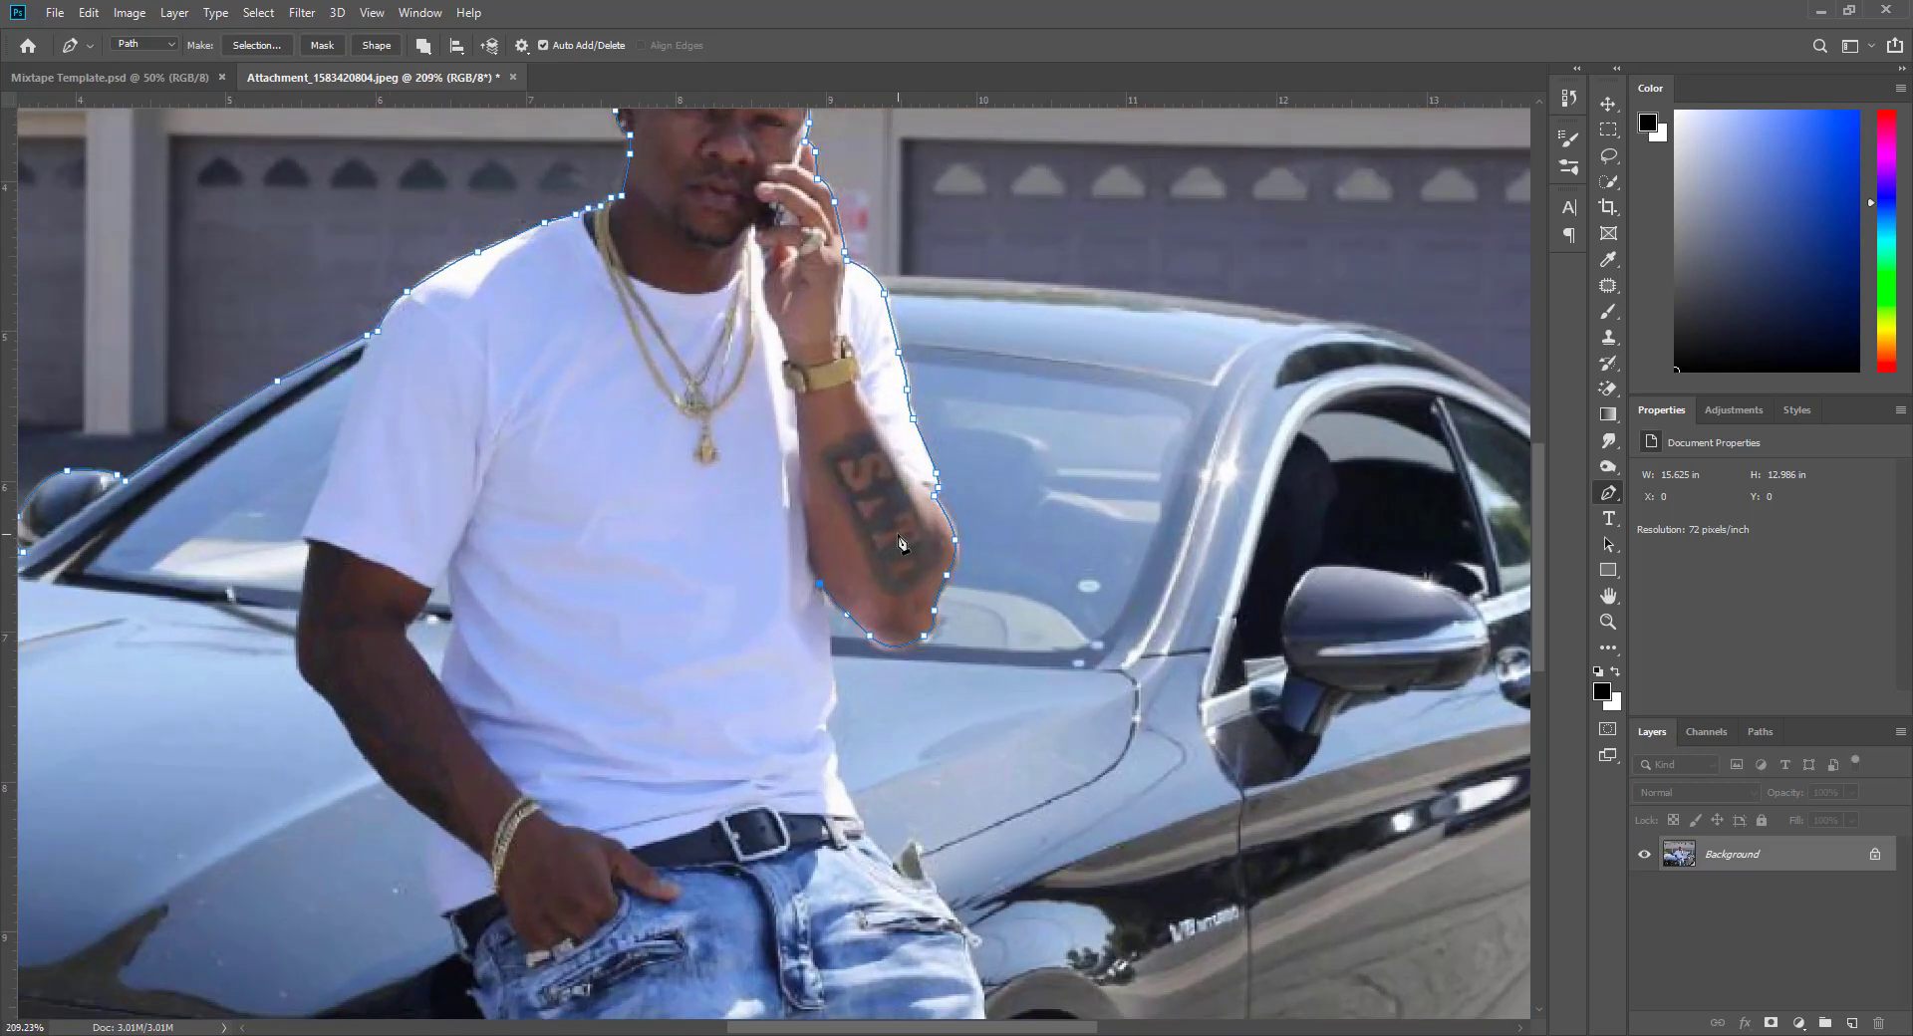
scroll(907, 505, left, 1)
key(ctrl+z)
key(ctrl+z)
key(ctrl+z)
key(ctrl+z)
key(ctrl+z)
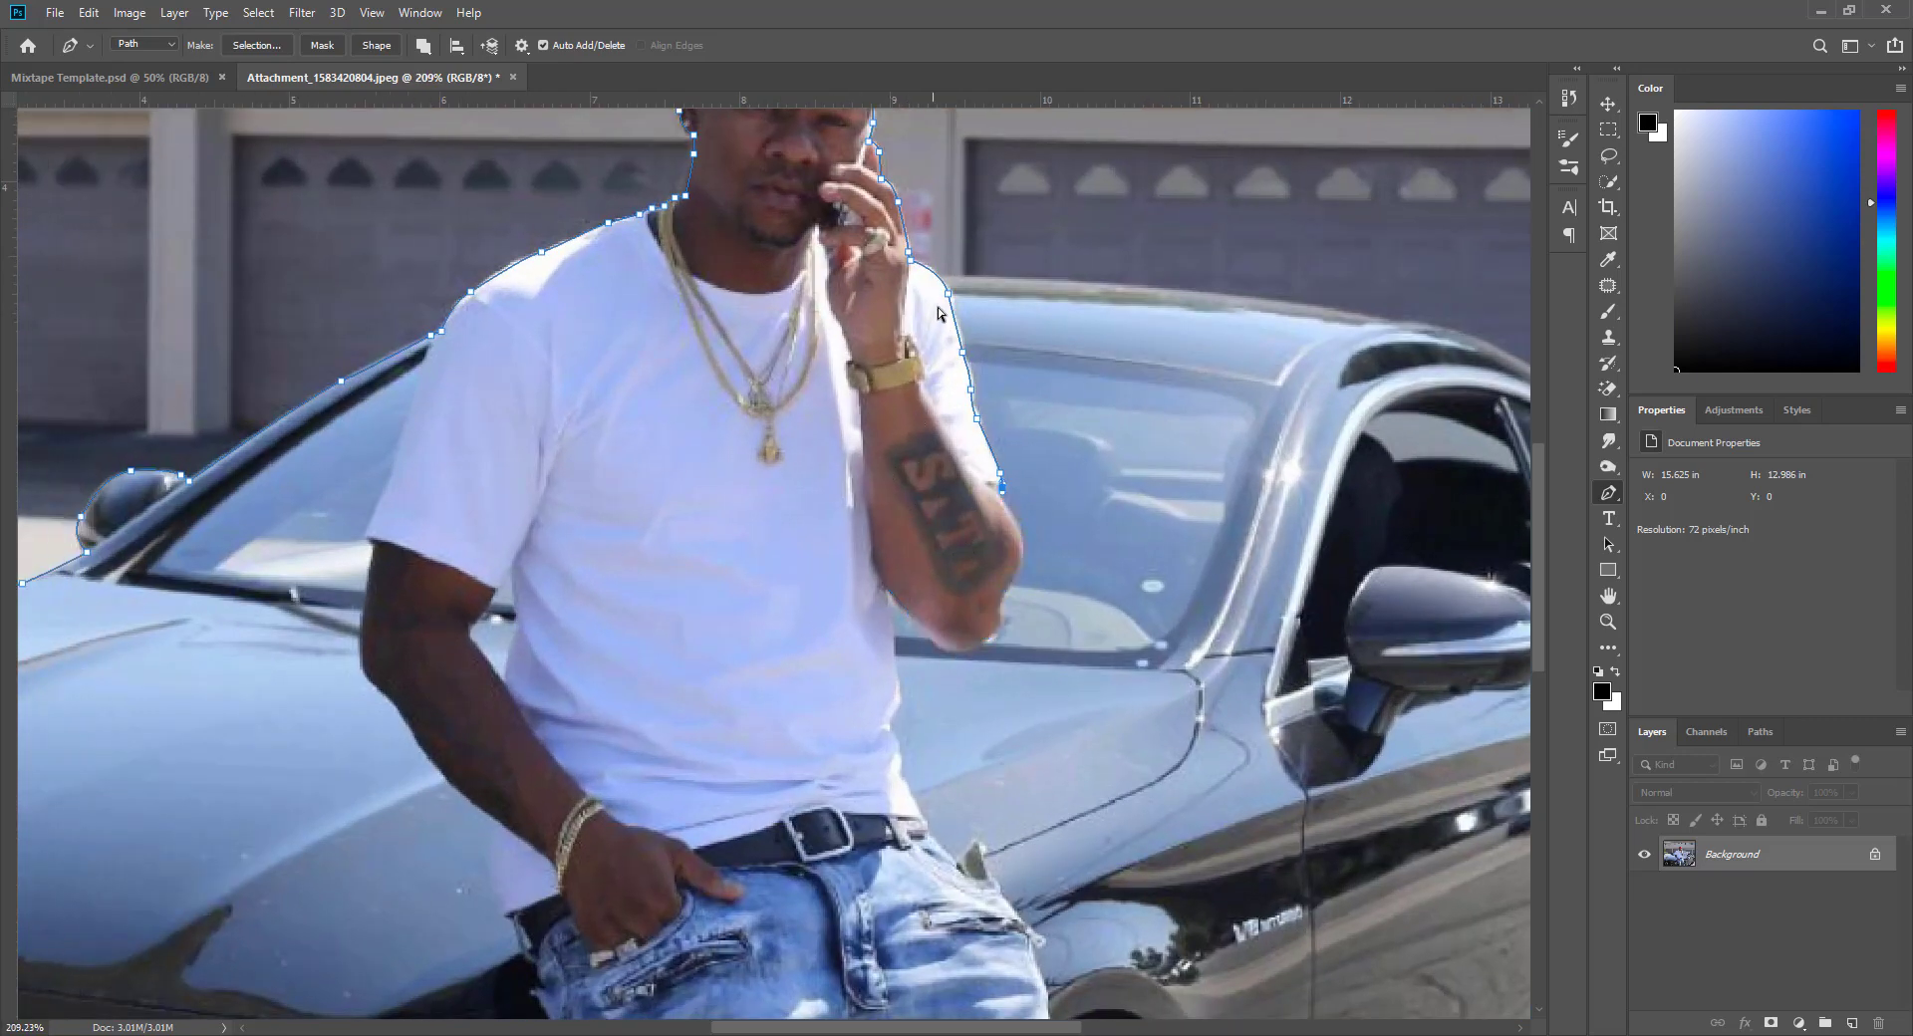
Redirect the path from the hand over the short shoulder curve and along the front of the car's roof
scroll(953, 270, up, 5)
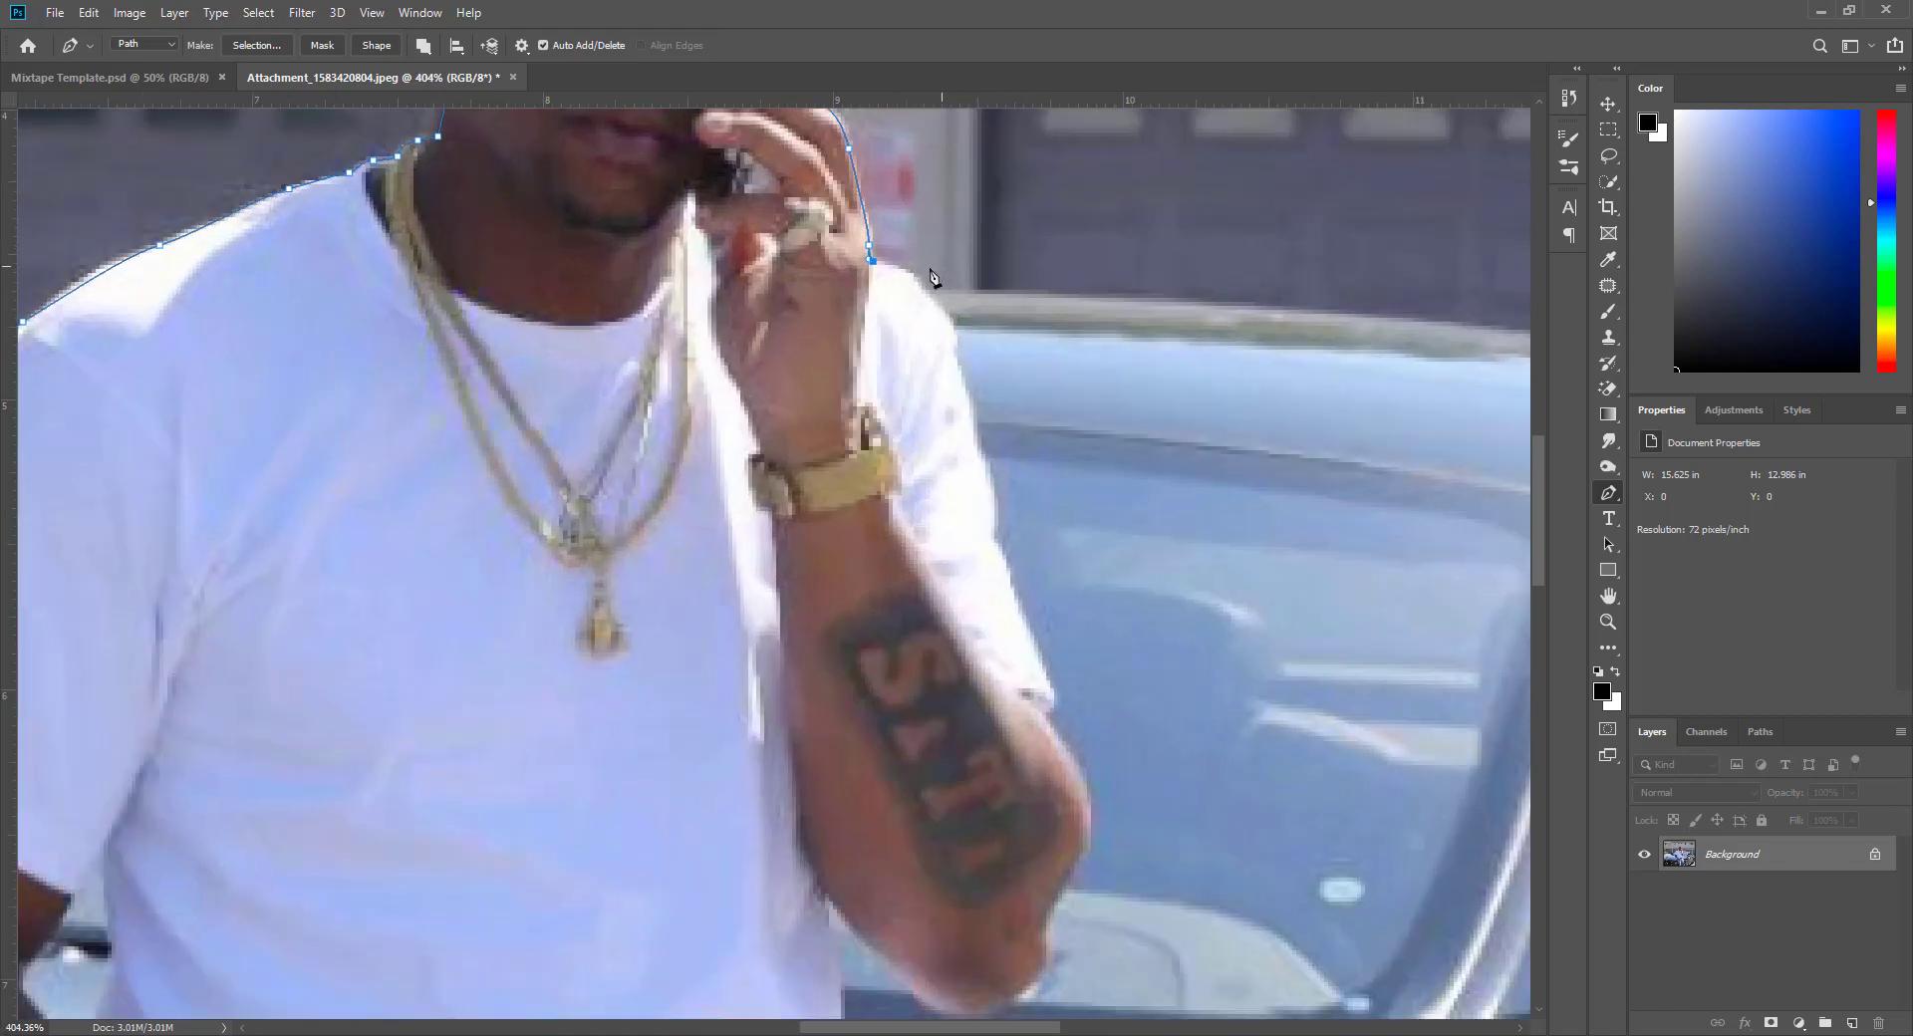
drag(910, 282, 925, 296)
scroll(936, 314, down, 3)
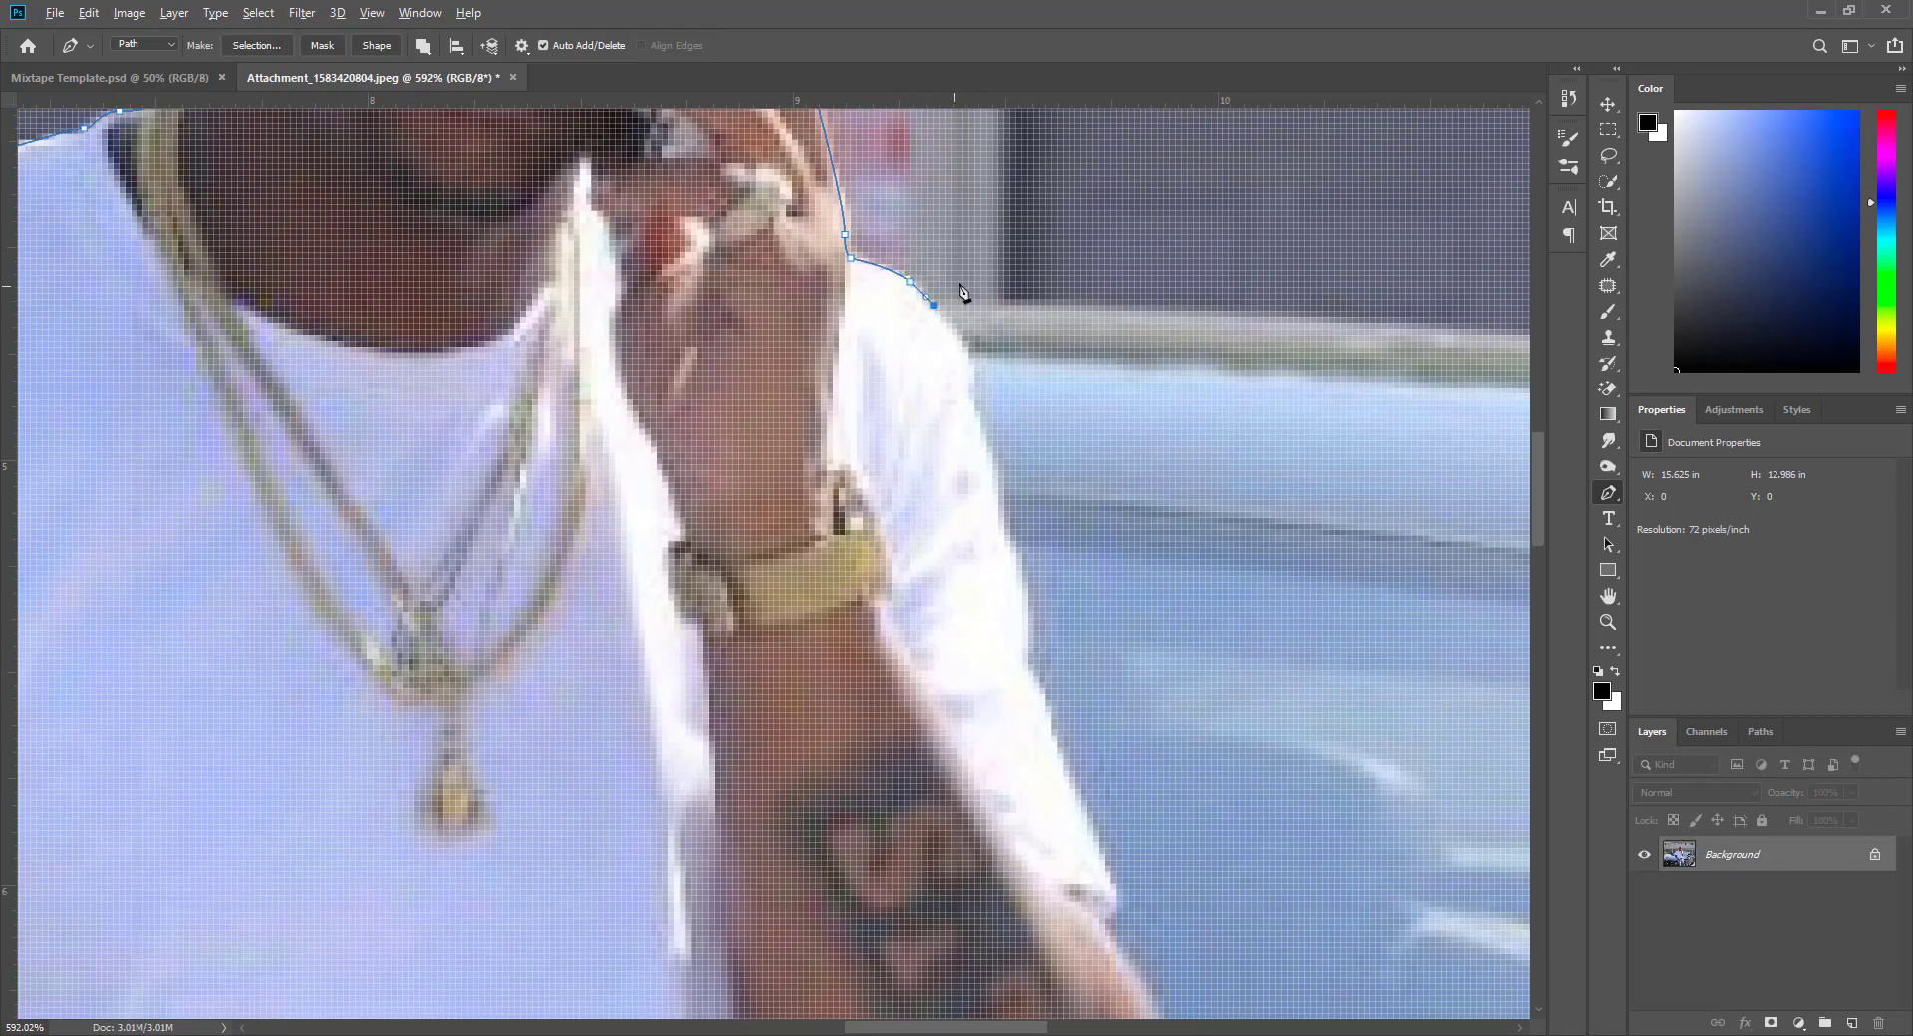
drag(1331, 321, 900, 349)
click(889, 340)
click(953, 350)
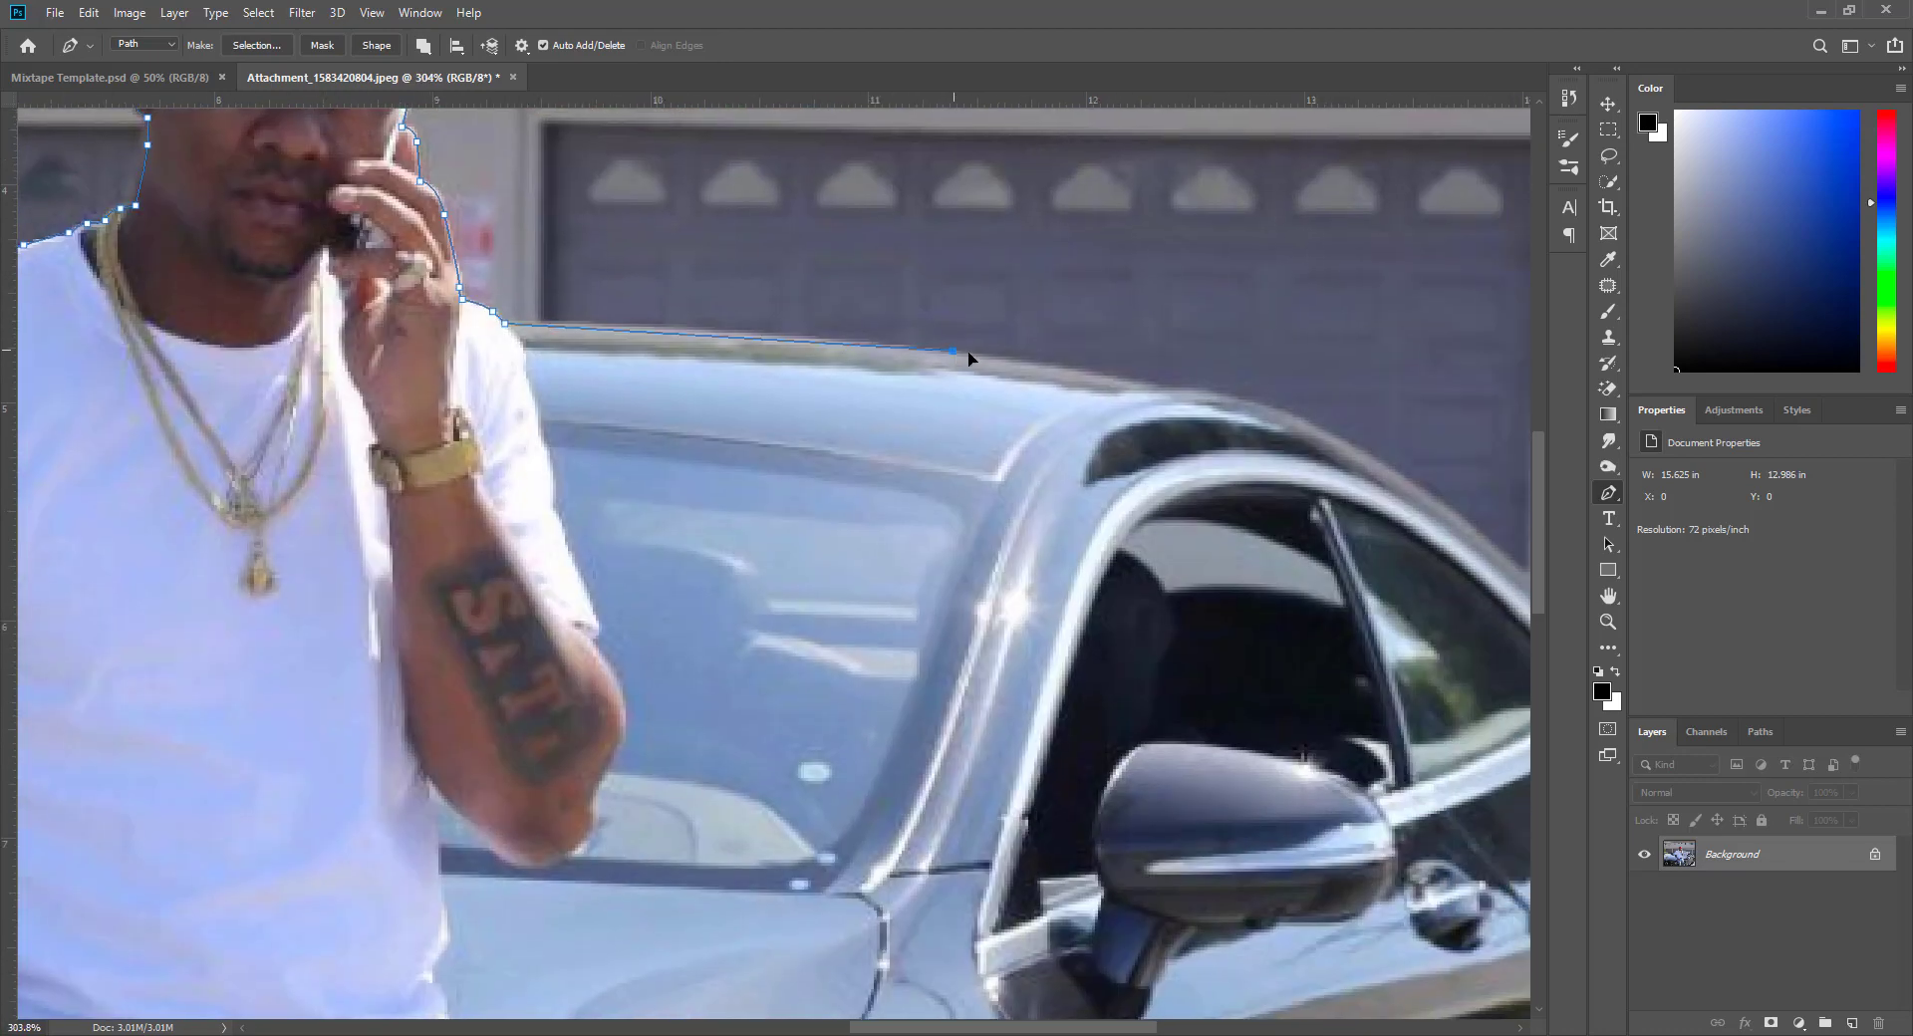
Trace the path along the car's sloping rear roofline down to the top of the rear fender
click(1017, 363)
drag(1315, 413, 1321, 414)
drag(1383, 455, 527, 265)
drag(659, 380, 850, 336)
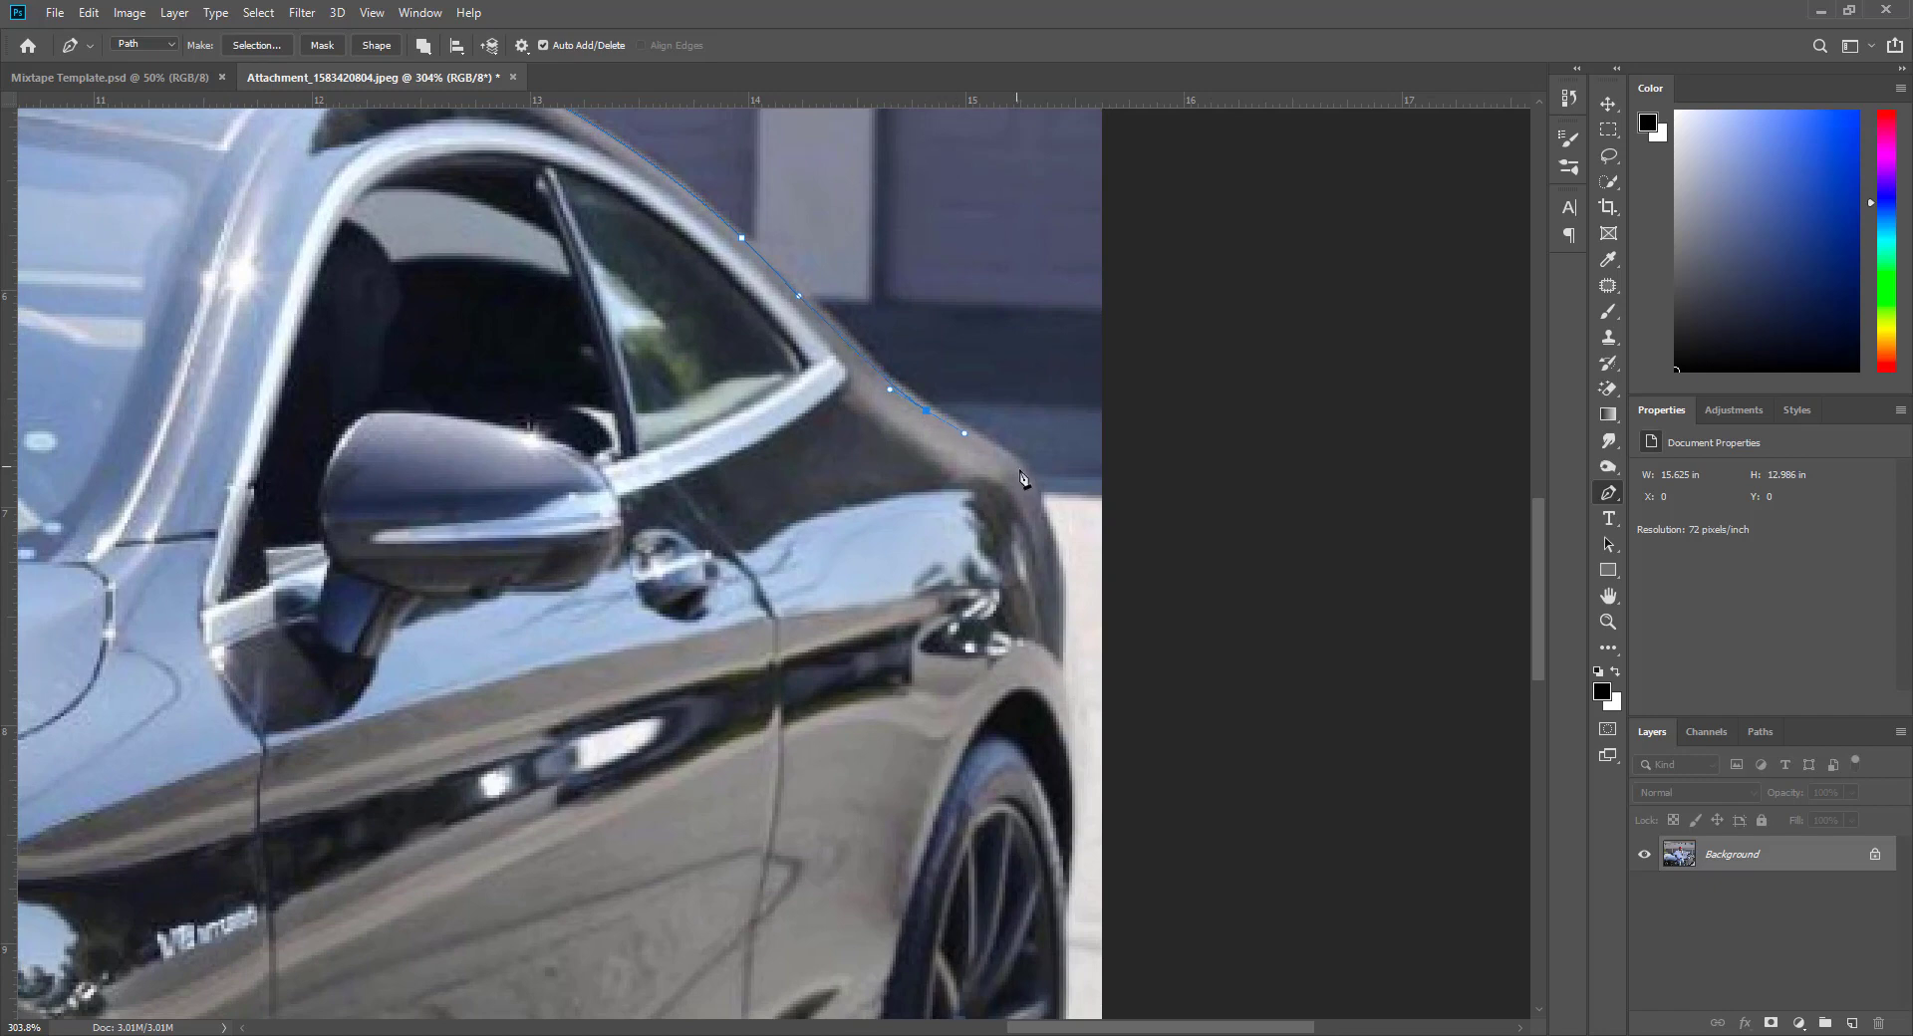
drag(1038, 496, 1056, 544)
Trace the path down the rear fender and around the outer edge of the rear wheel
scroll(1056, 541, up, 2)
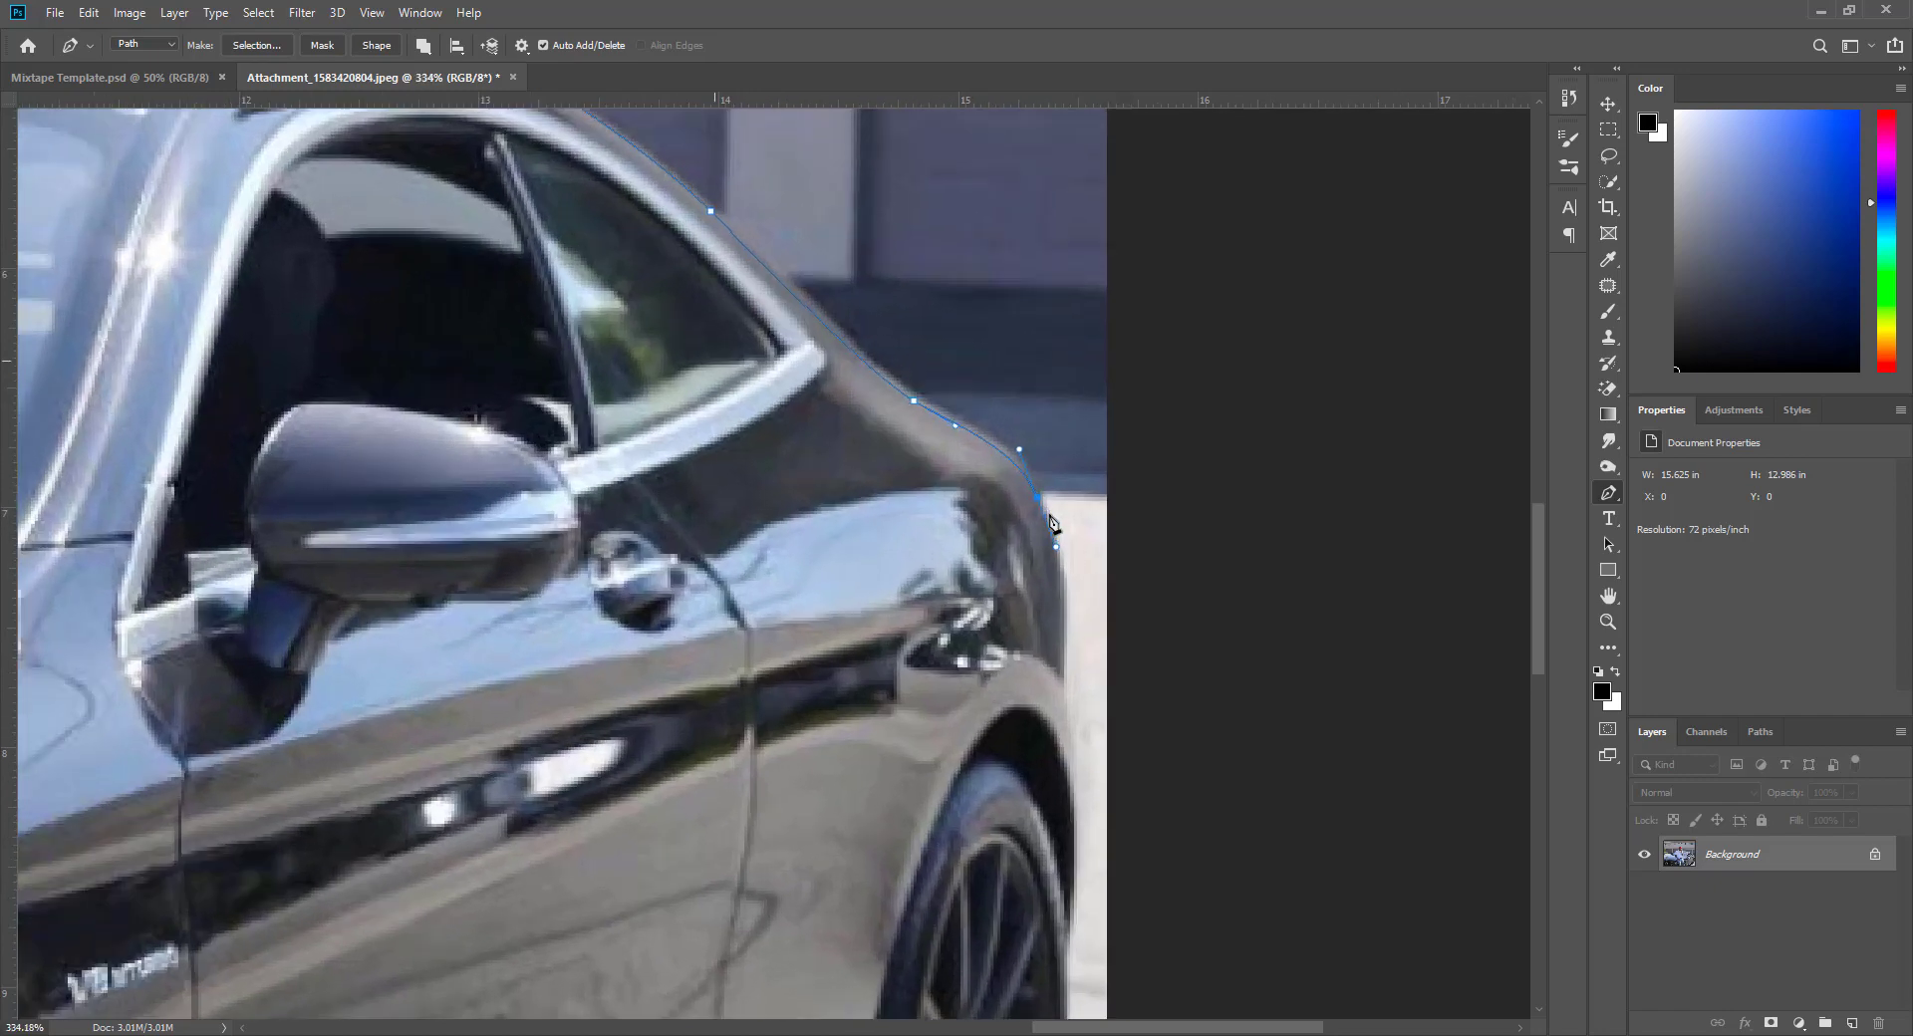
drag(1059, 666, 1108, 493)
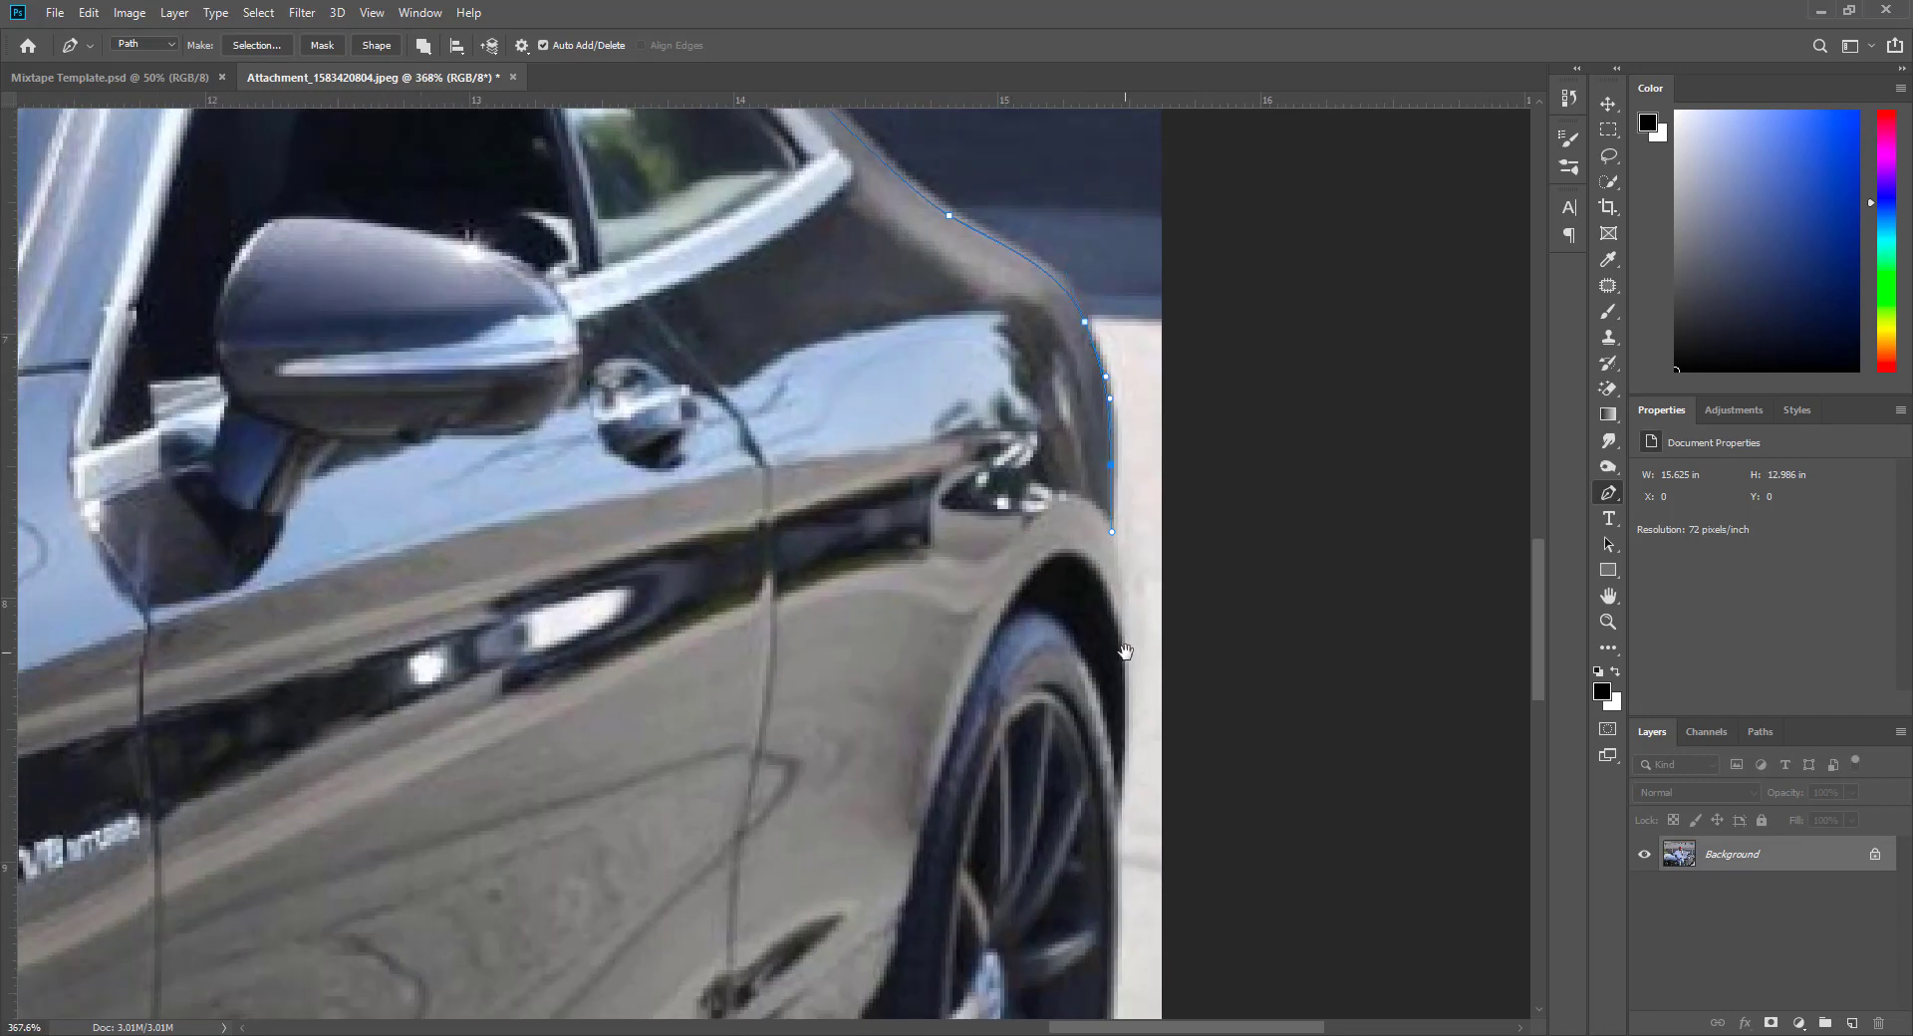
drag(1125, 651, 1153, 342)
drag(1152, 425, 1184, 262)
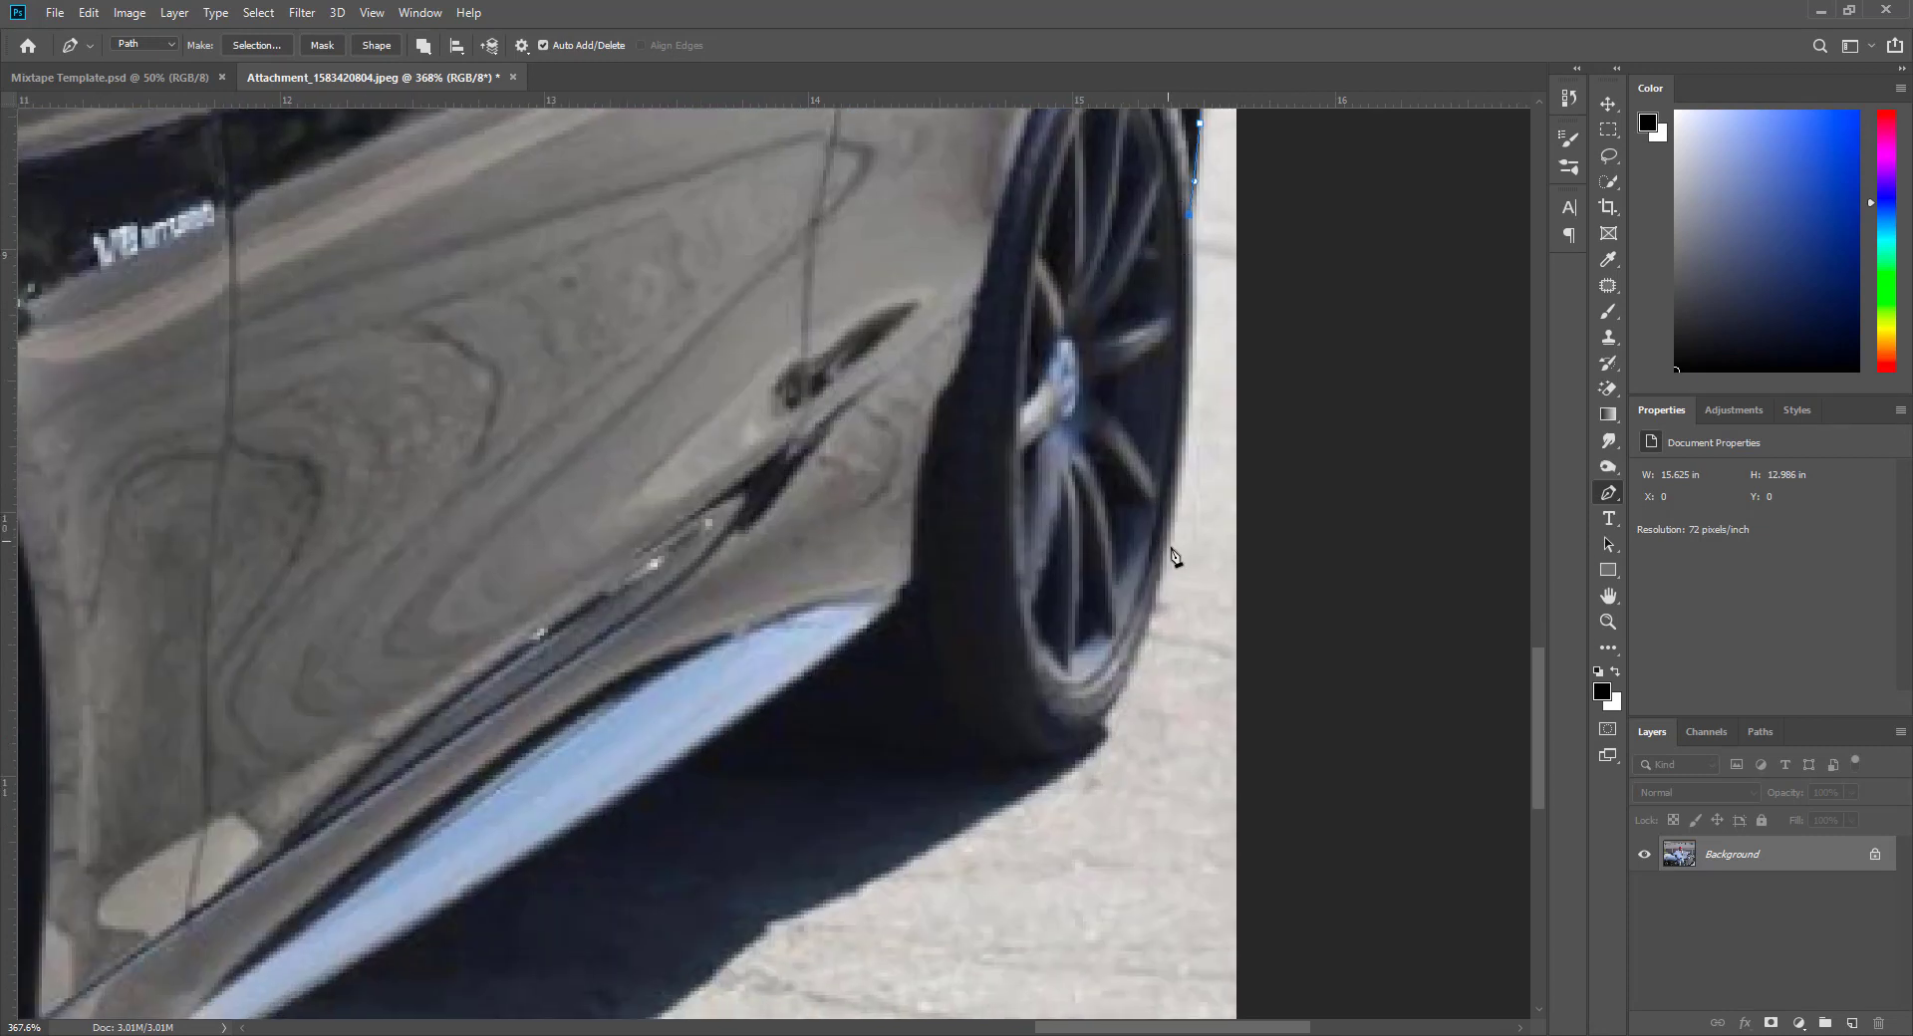
drag(1155, 585, 1110, 719)
Undo the path points along the rear wheel and fender back to the top of the fender
scroll(1108, 725, down, 10)
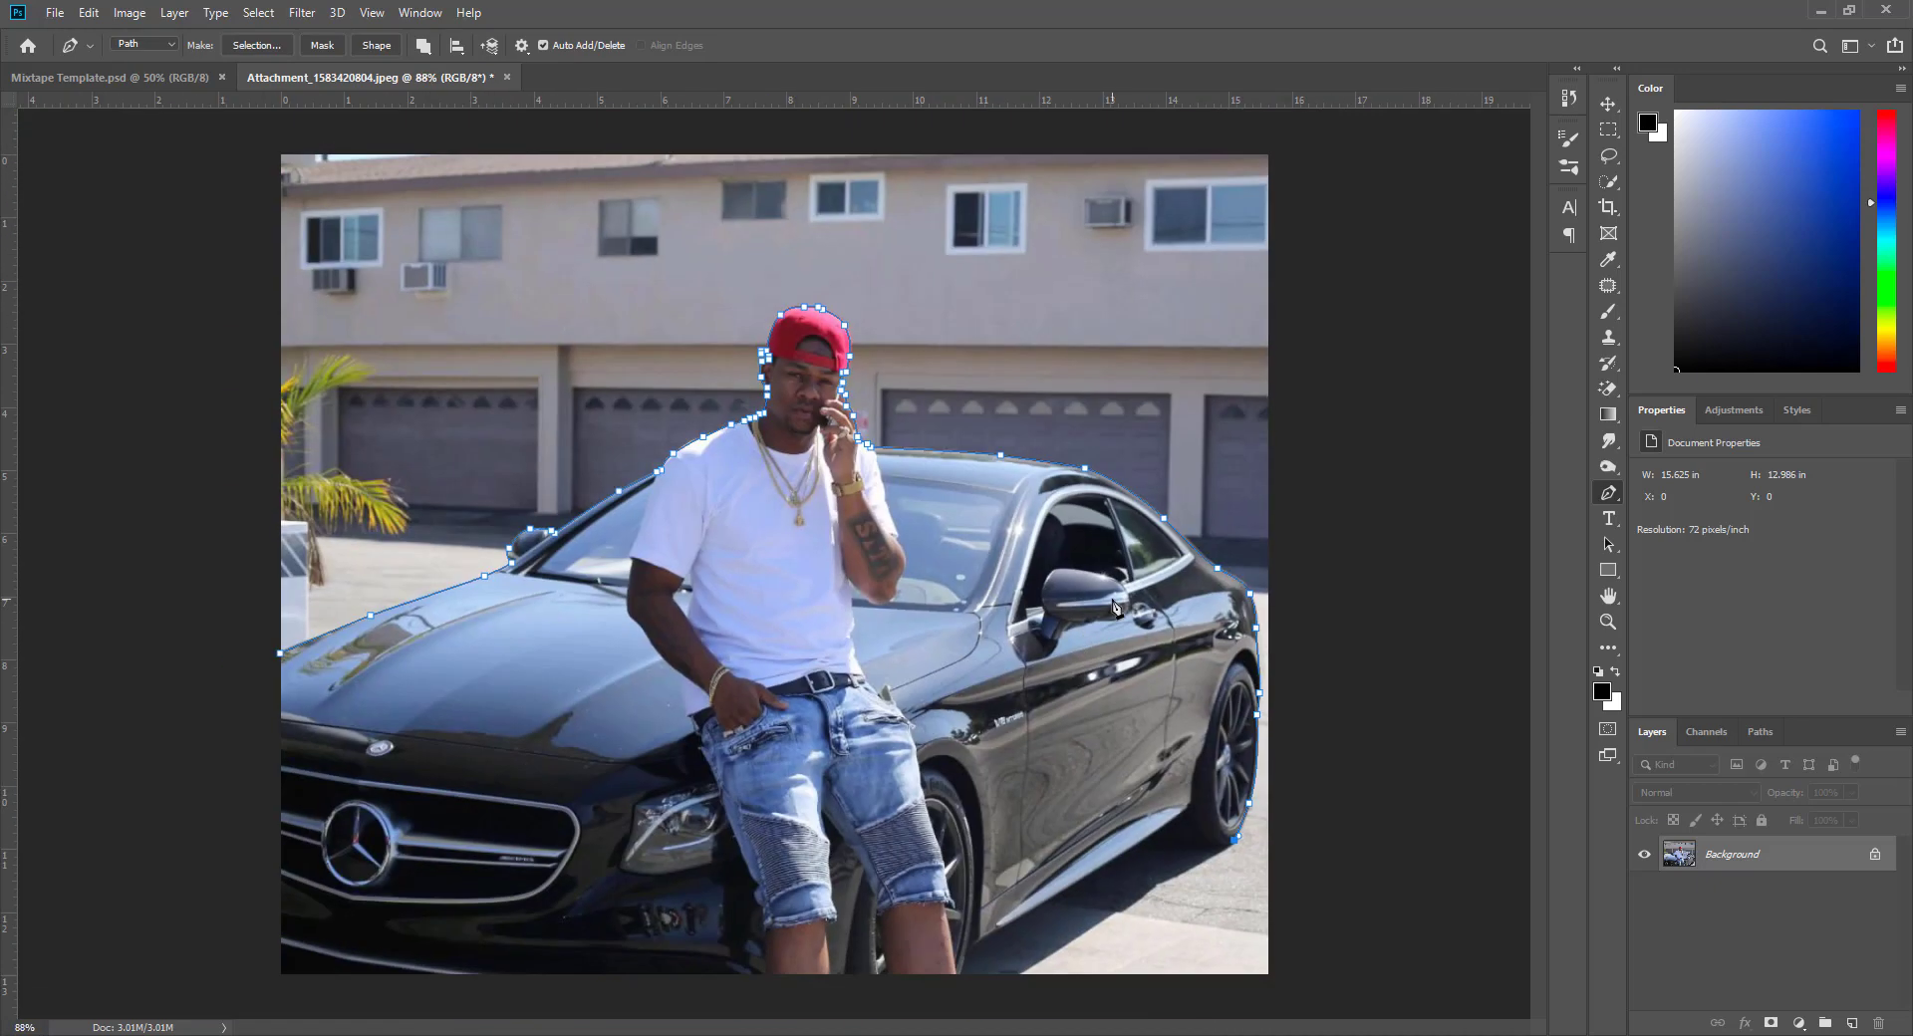
scroll(1323, 819, up, 1)
scroll(1323, 819, down, 1)
key(ctrl+z)
key(ctrl+z)
Close the path from the rear fender around outside the photo's right, bottom and left edges to its starting point on the hood
click(1277, 594)
scroll(1291, 873, down, 1)
click(1256, 898)
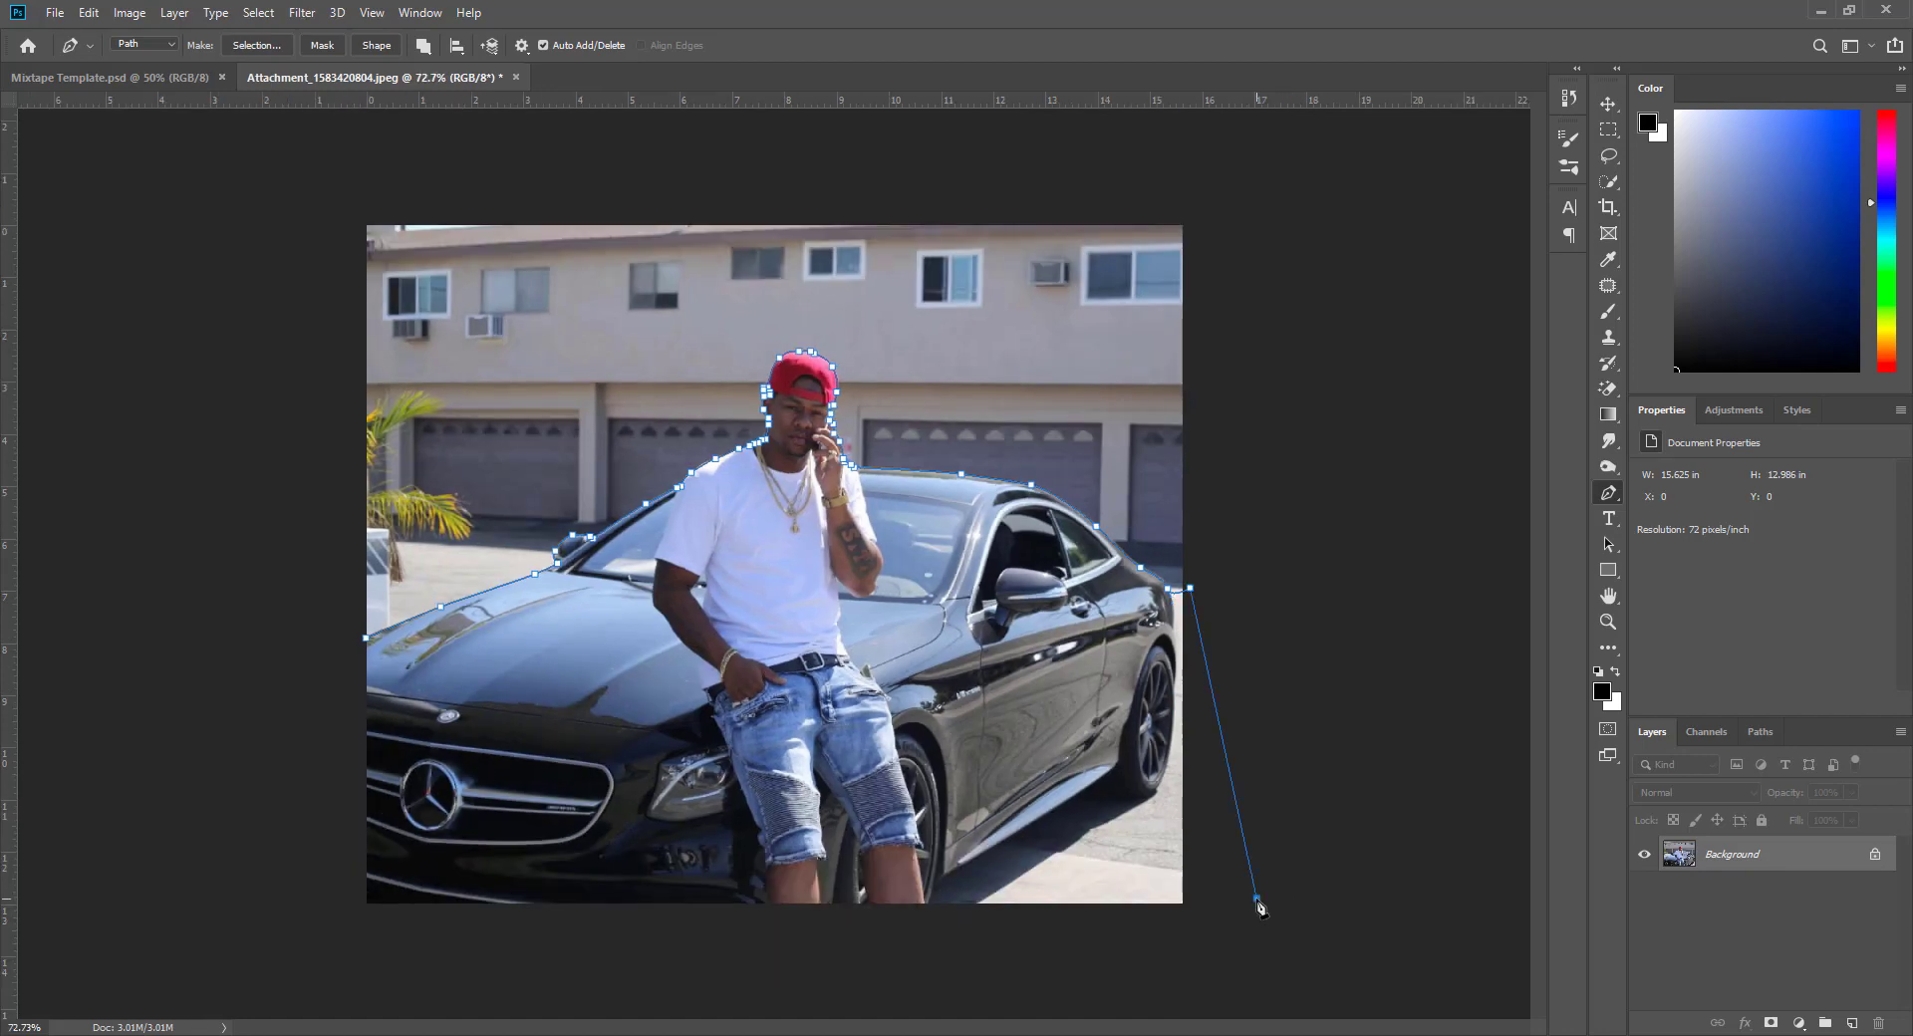
click(1236, 941)
click(314, 965)
click(325, 686)
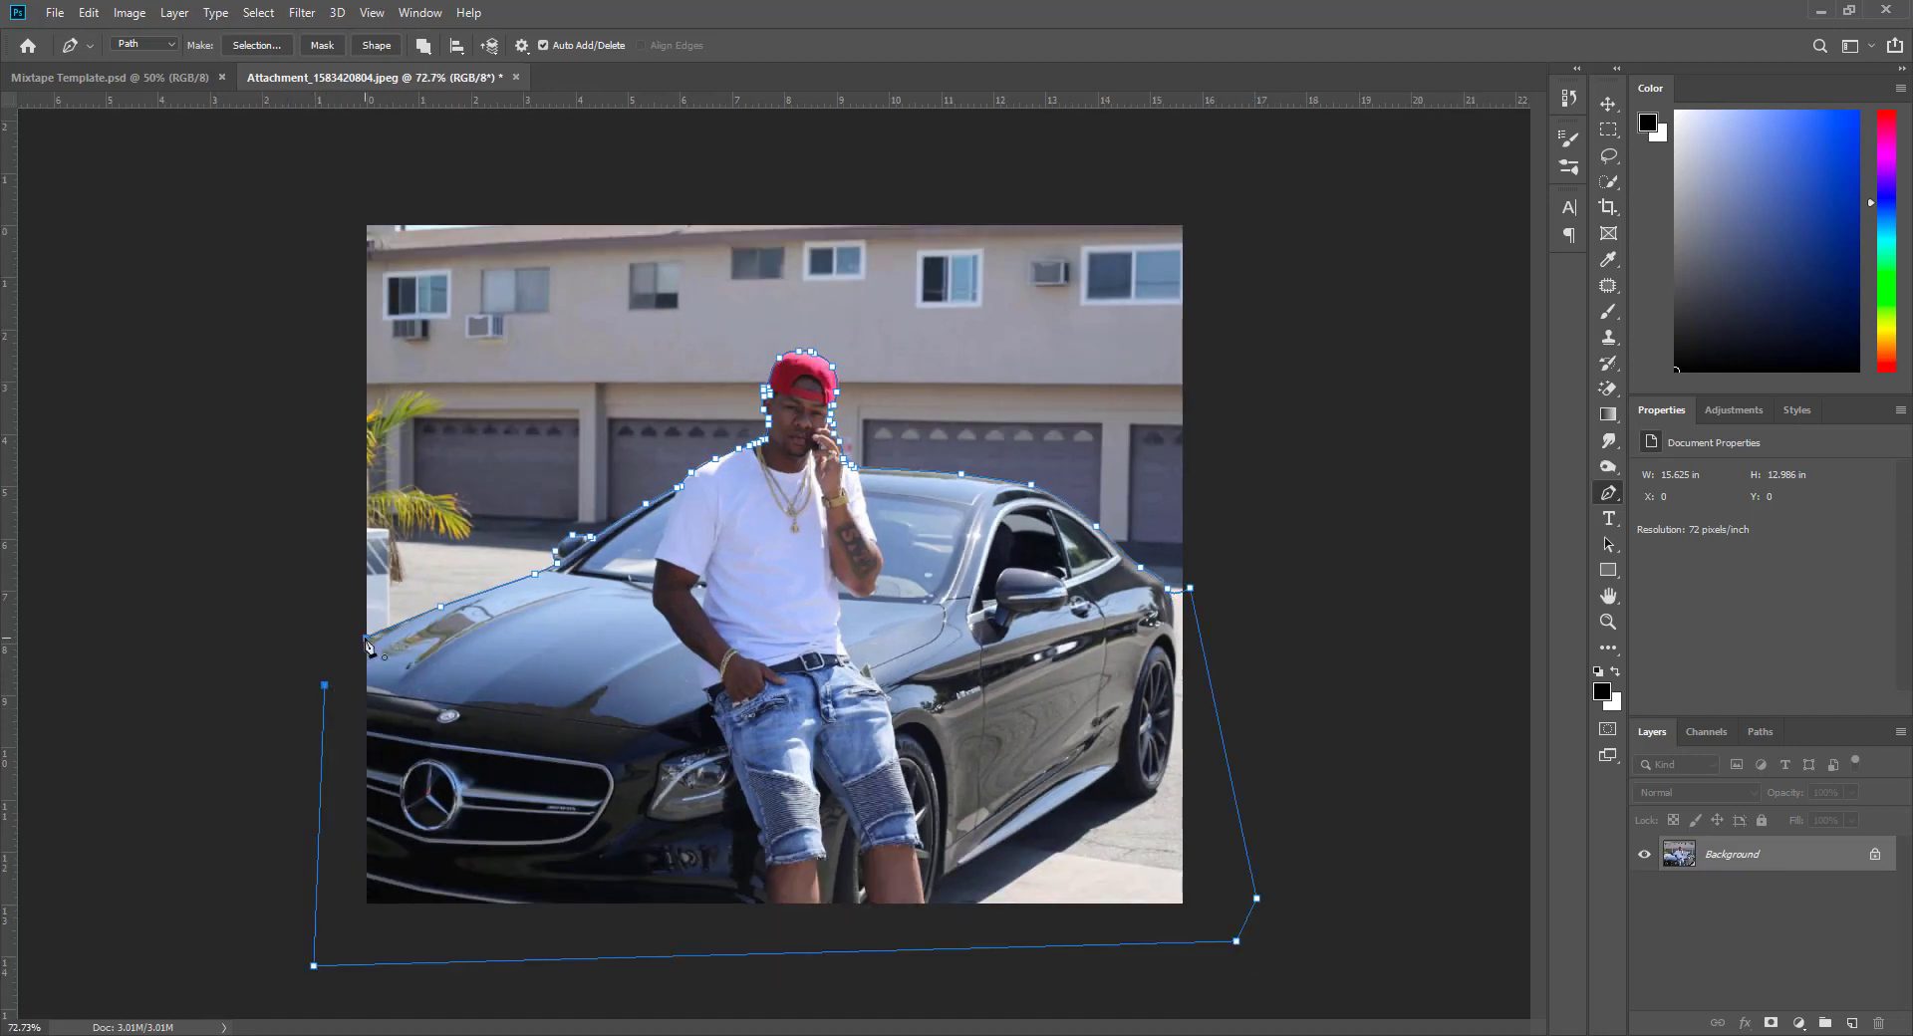
click(367, 638)
scroll(880, 445, up, 1)
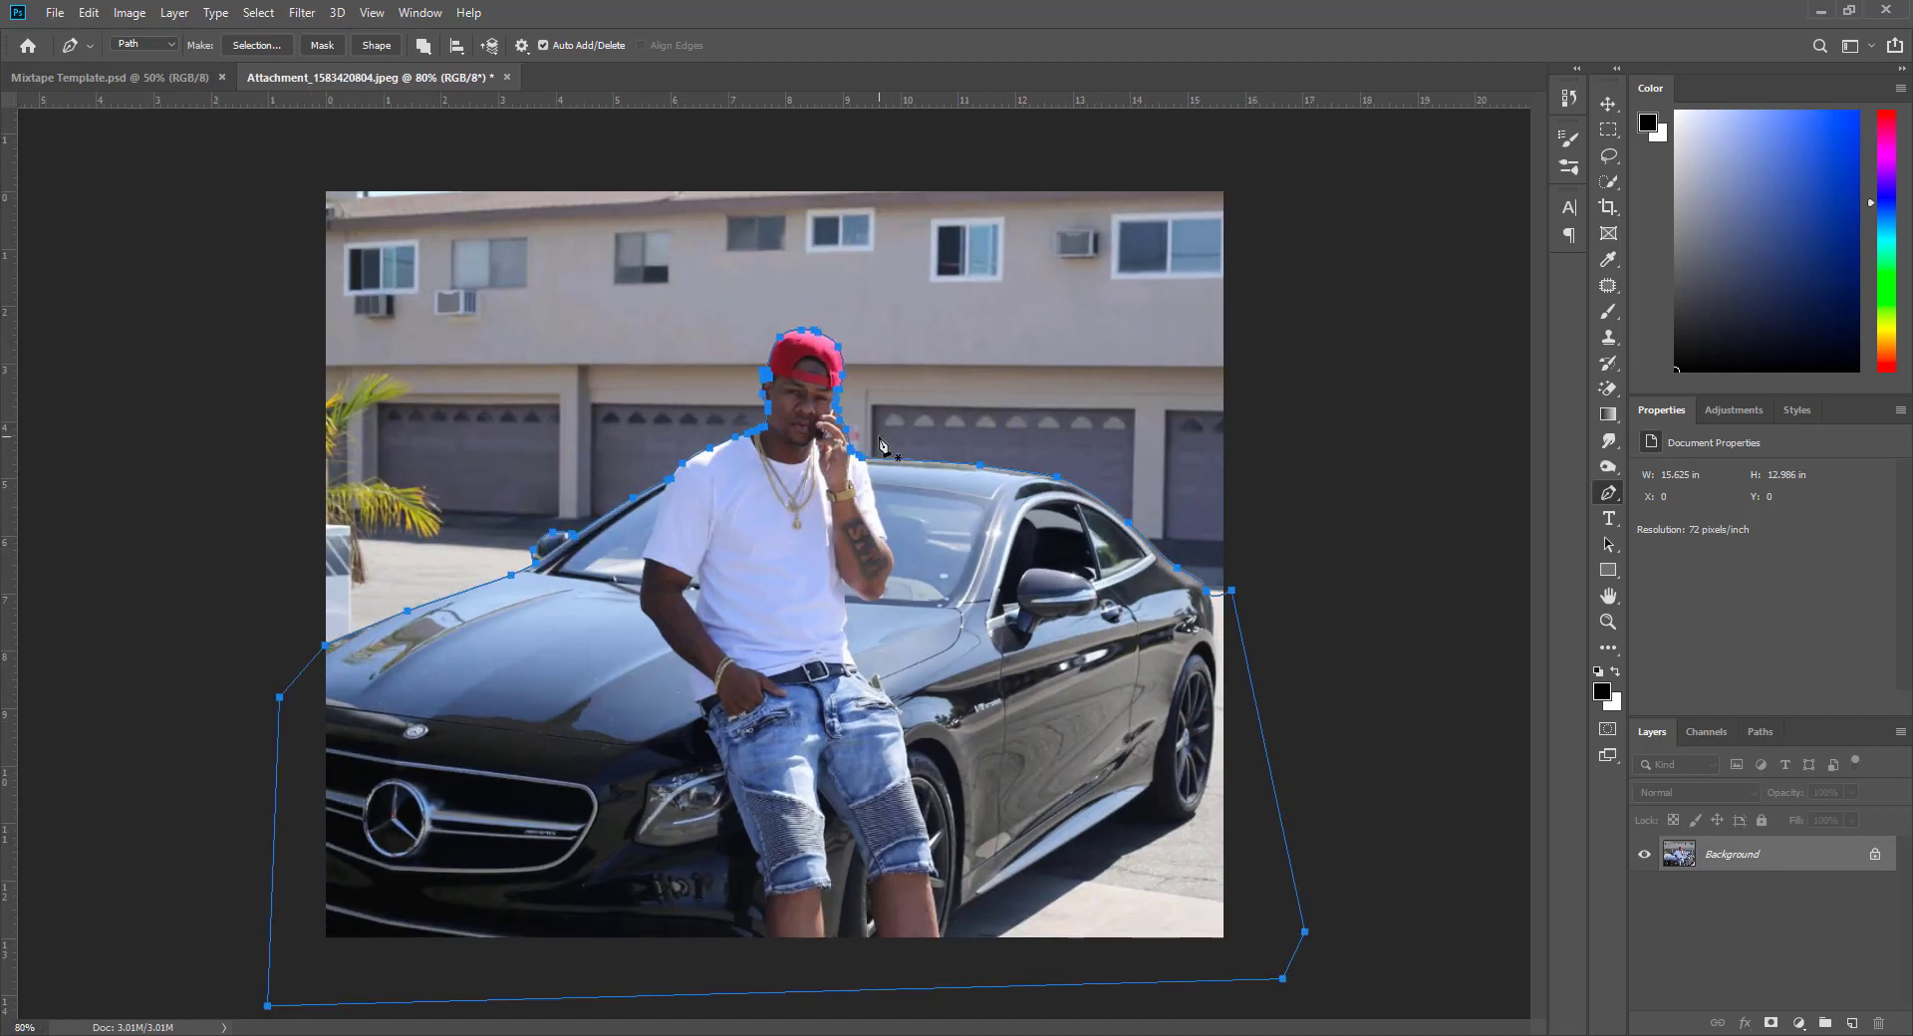
Convert the path to a selection, copy the man and car to a new layer, and delete the Background layer
key(ctrl+Return)
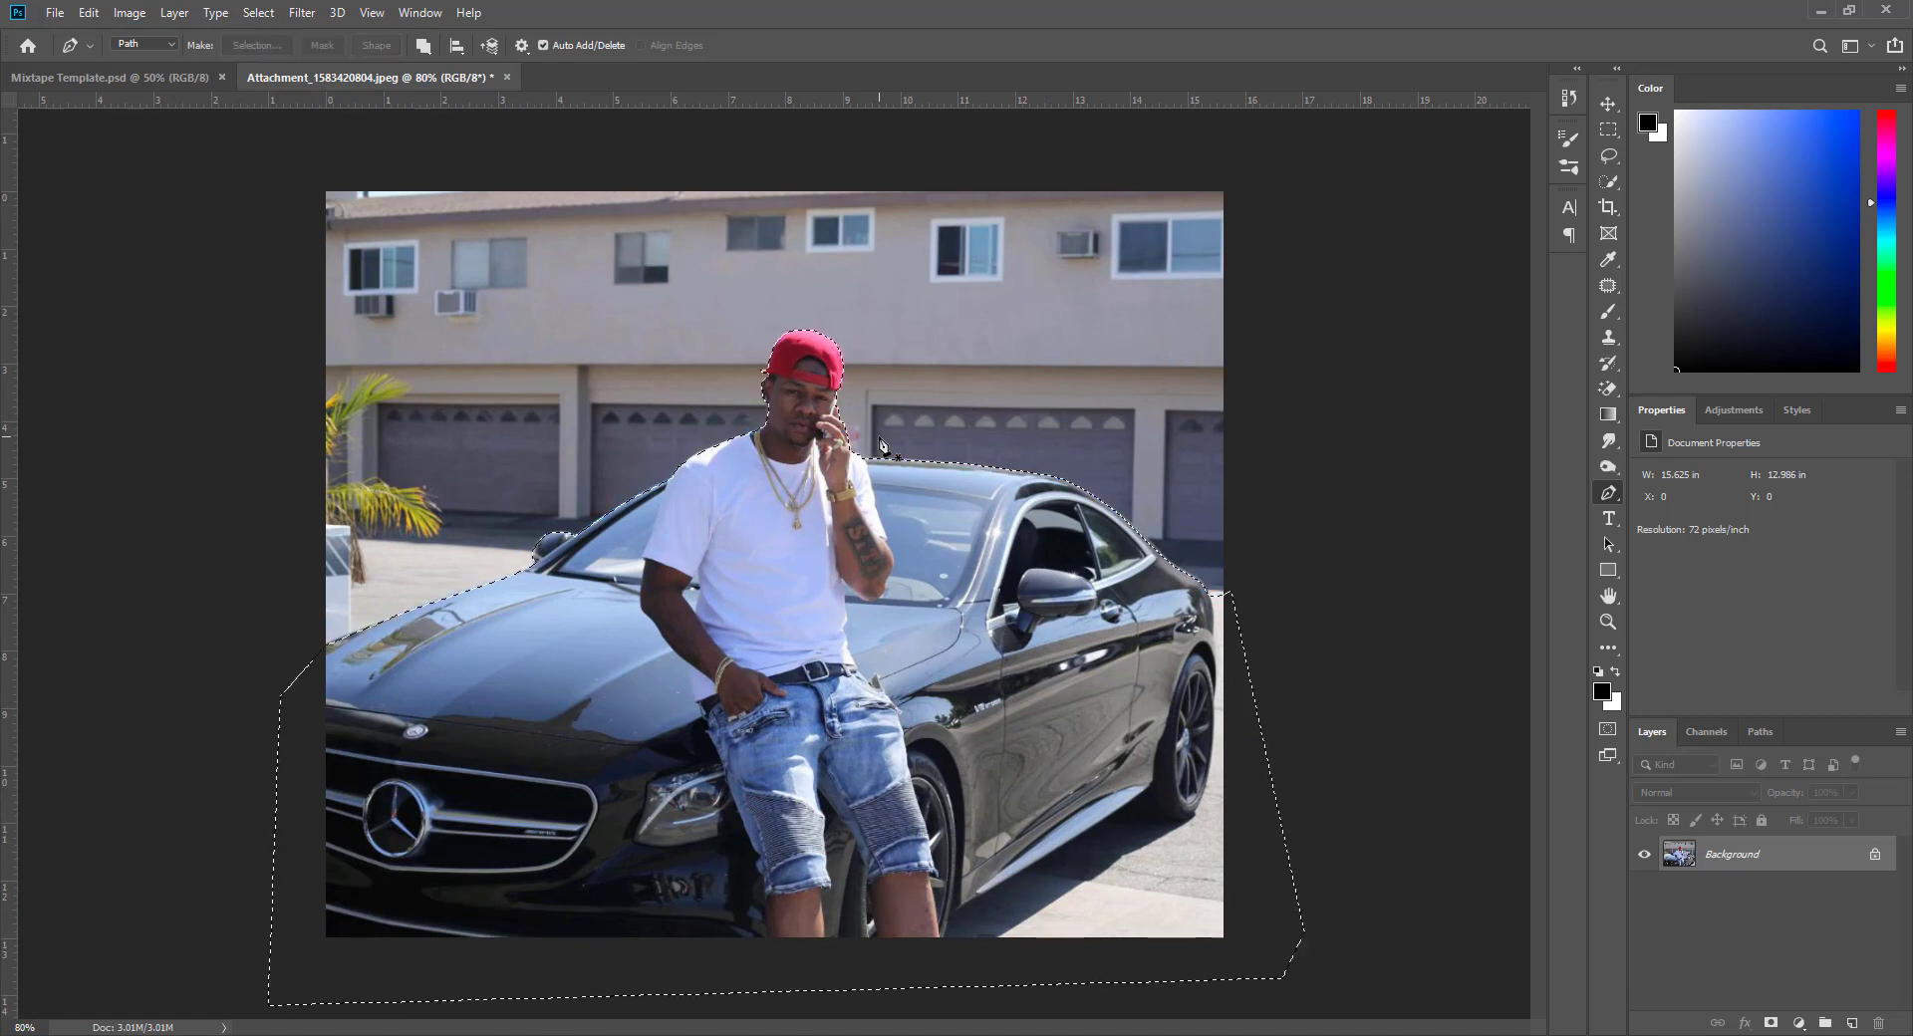
key(ctrl+j)
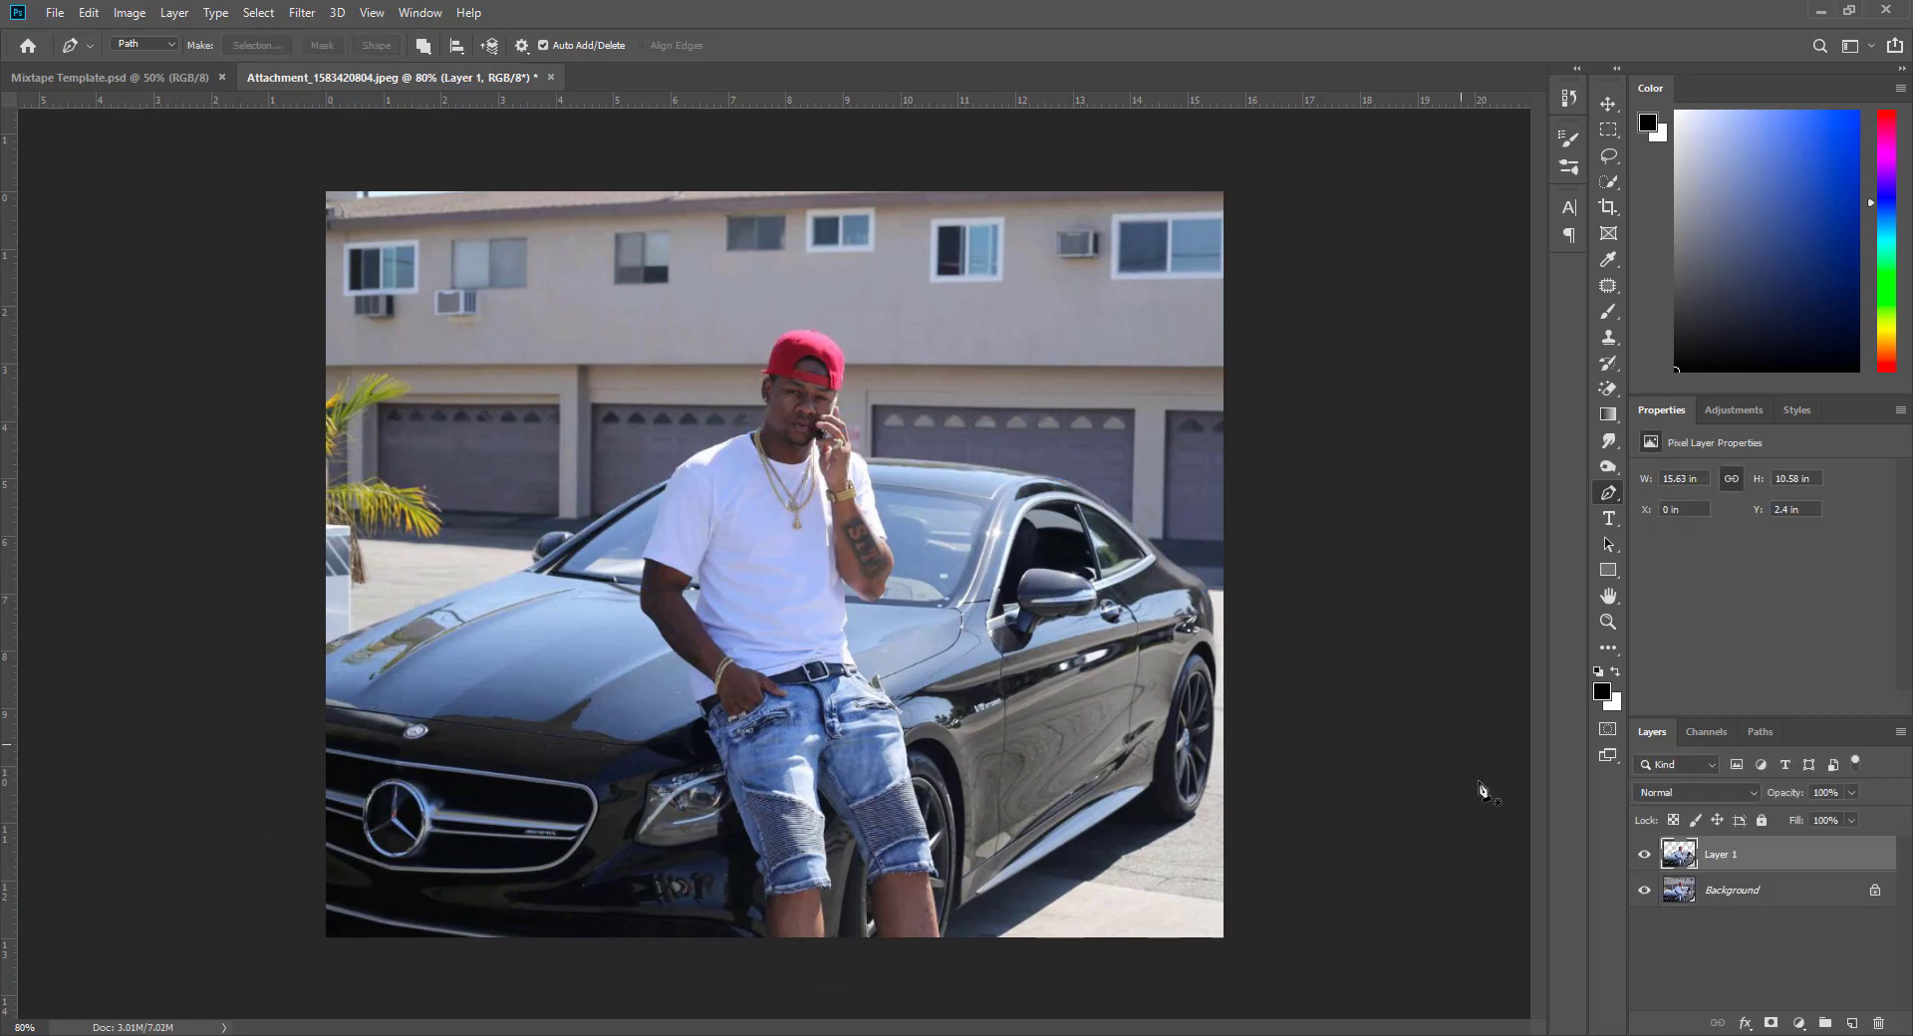
click(1730, 889)
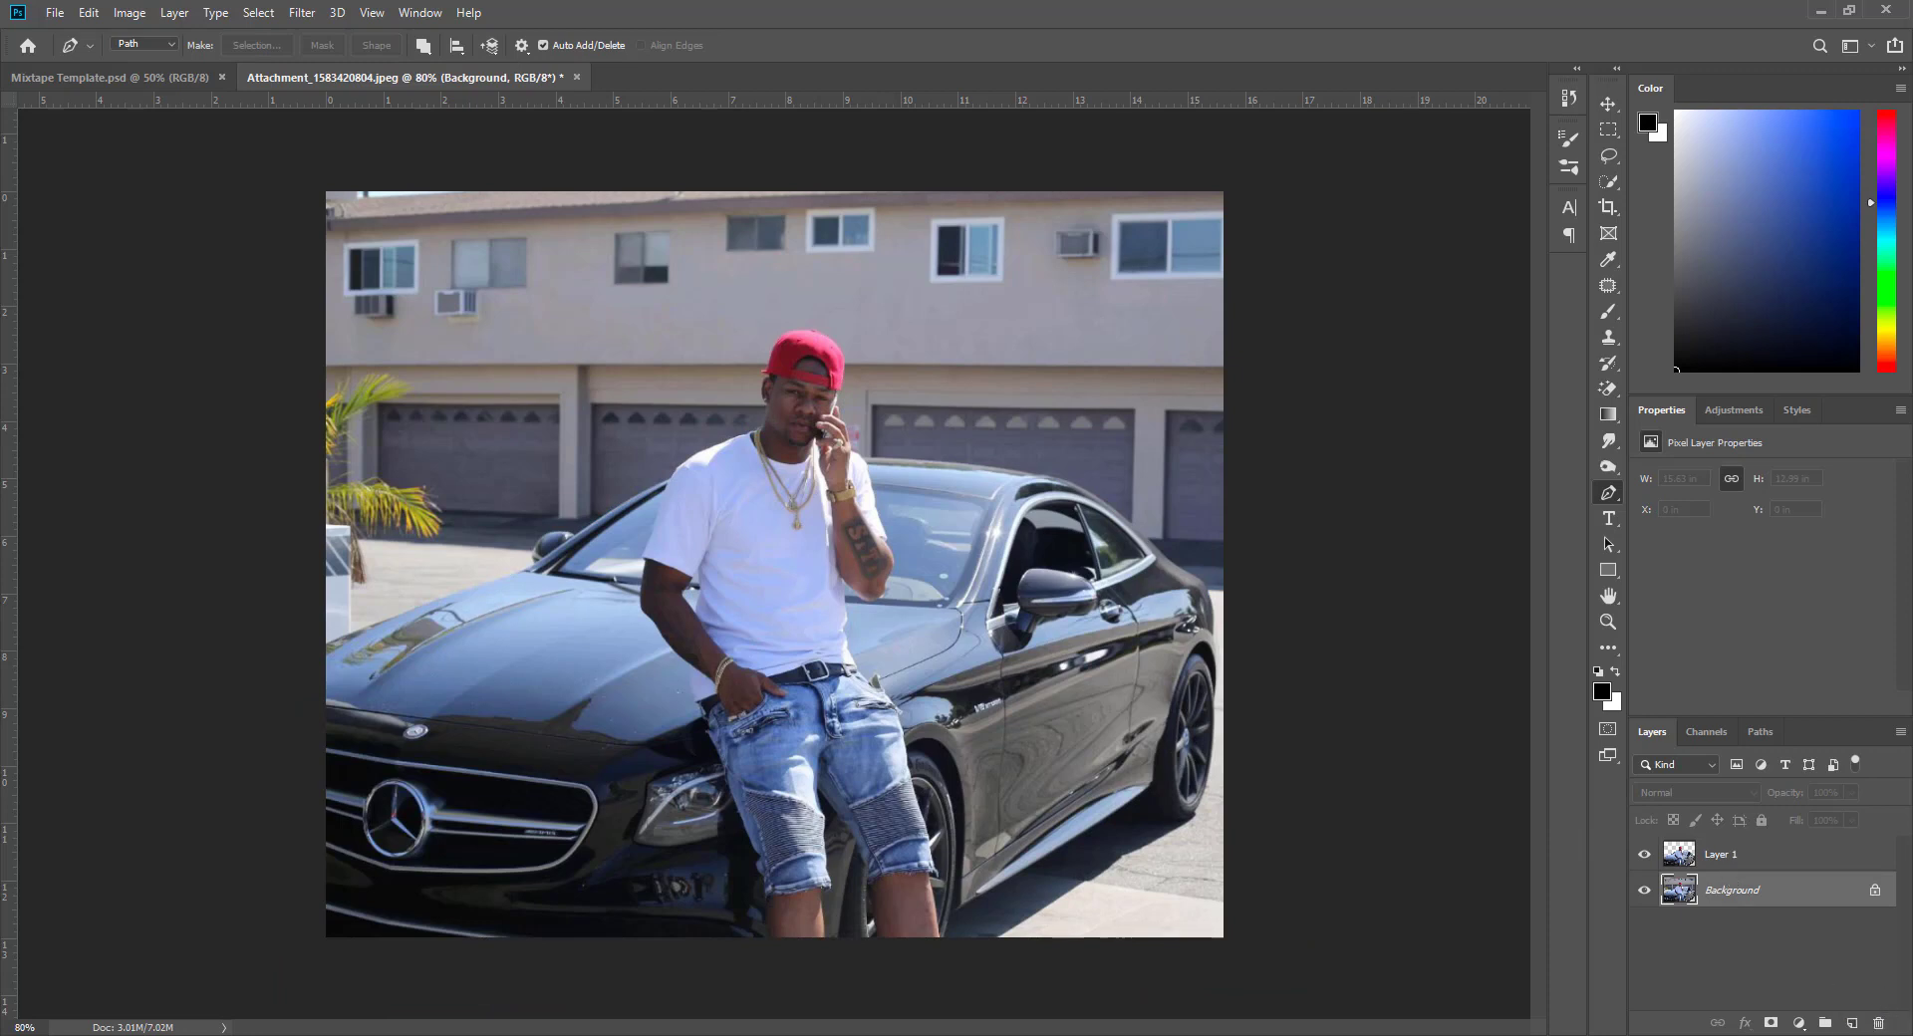
click(1878, 1024)
scroll(946, 498, down, 3)
scroll(944, 495, down, 2)
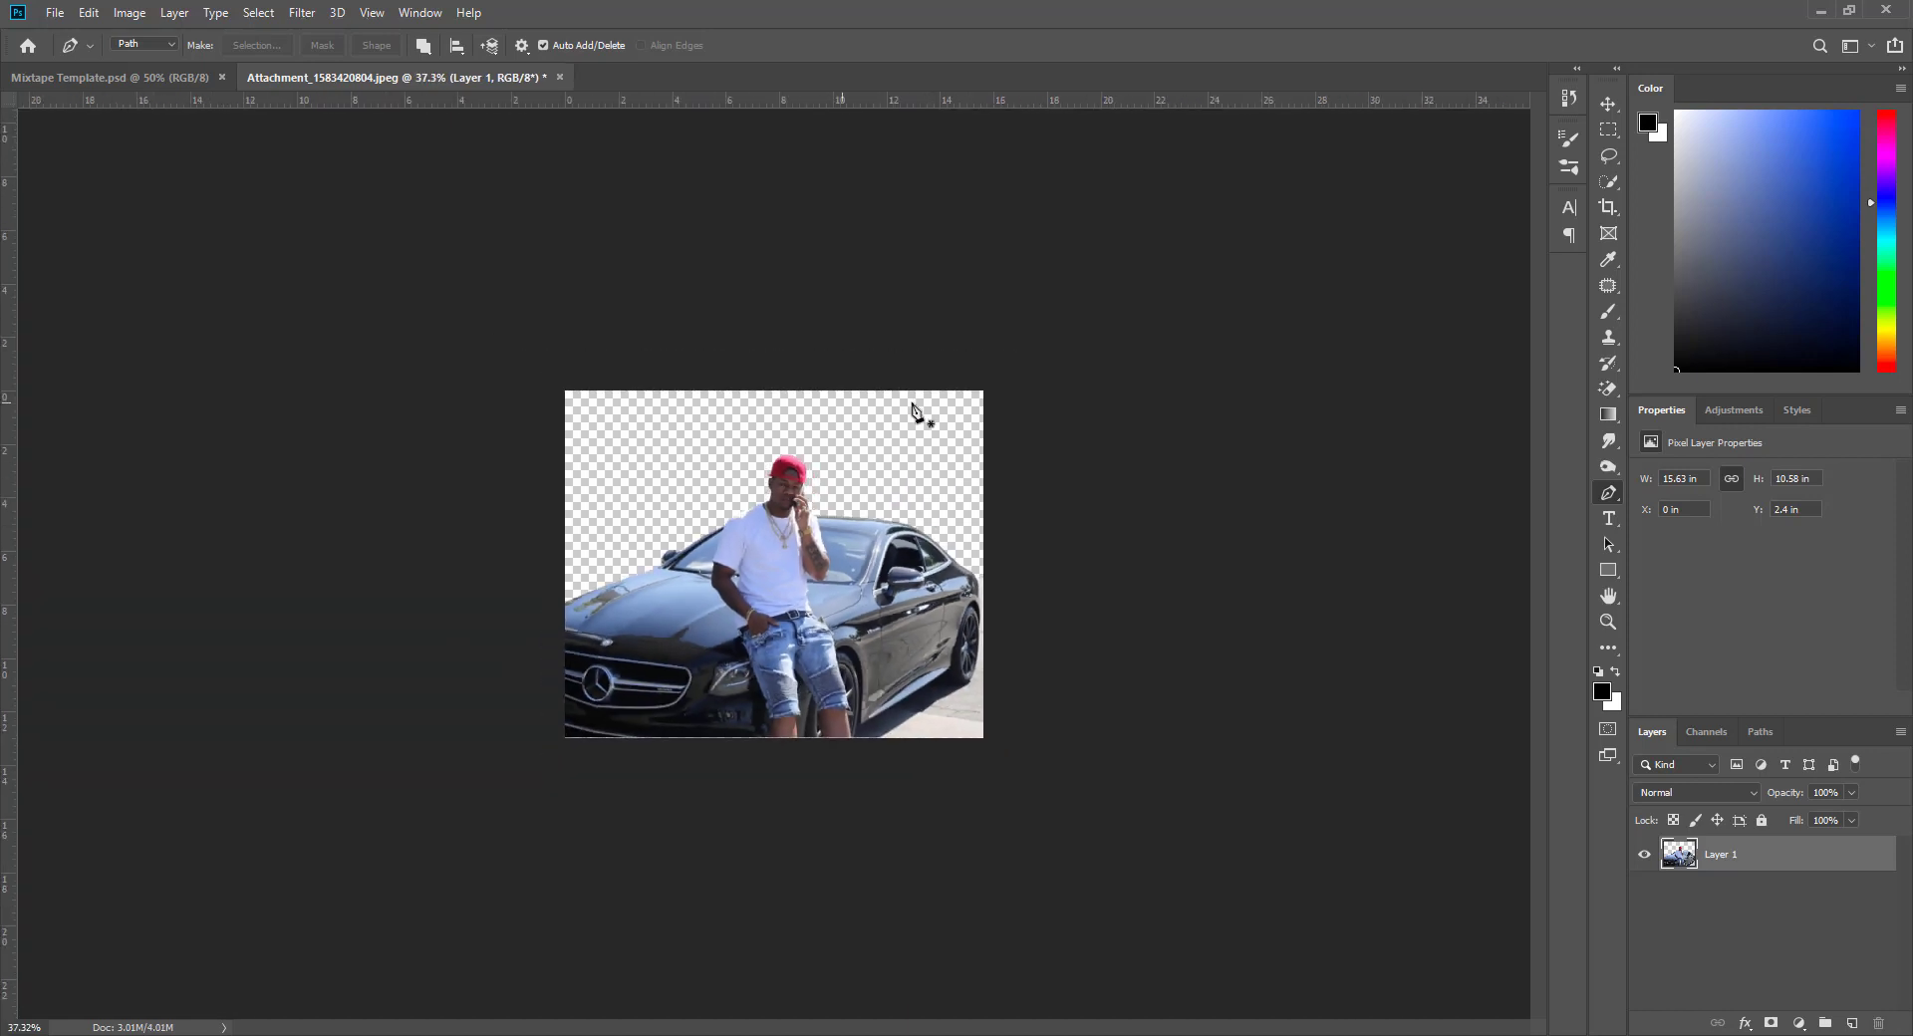
Place the cutout in Mixtape Template.psd and scale it to the full canvas width, resting on the canvas's bottom edge
click(1608, 103)
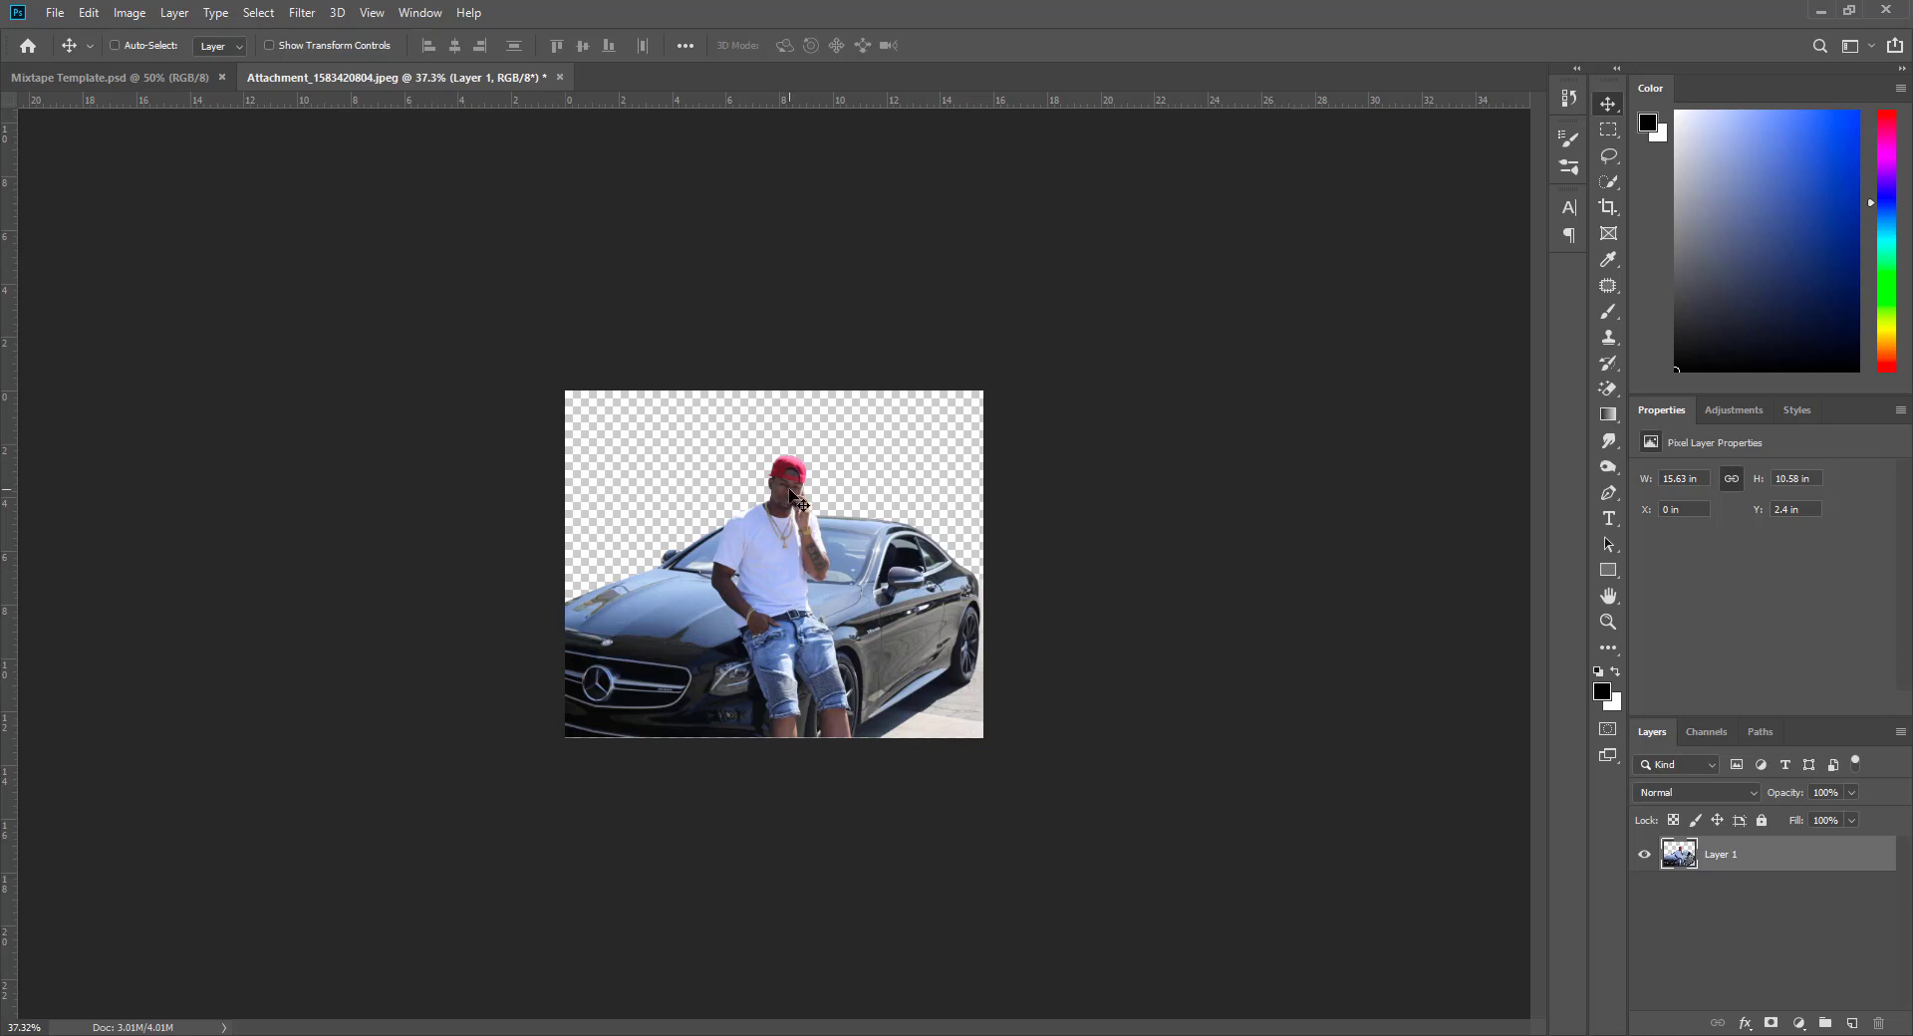
drag(794, 495, 677, 343)
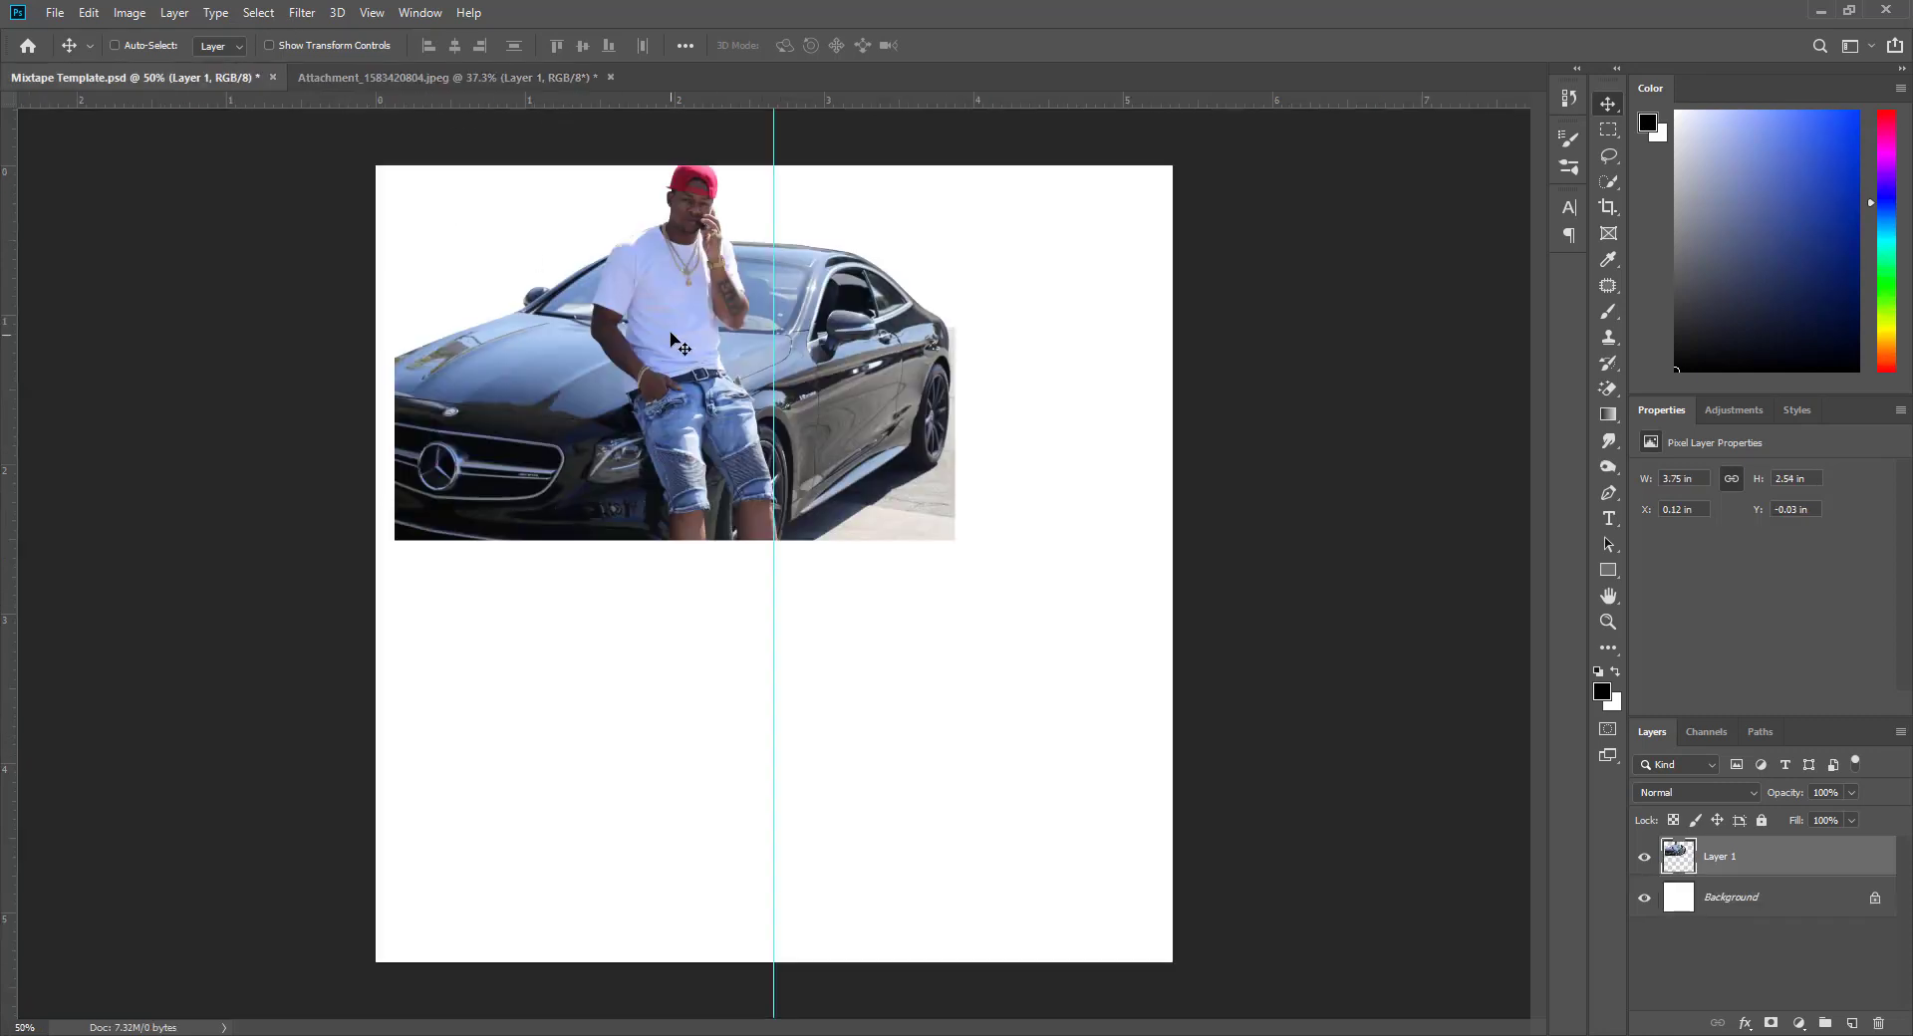
scroll(677, 344, down, 3)
key(ctrl+t)
drag(705, 427, 685, 652)
drag(866, 545, 1016, 475)
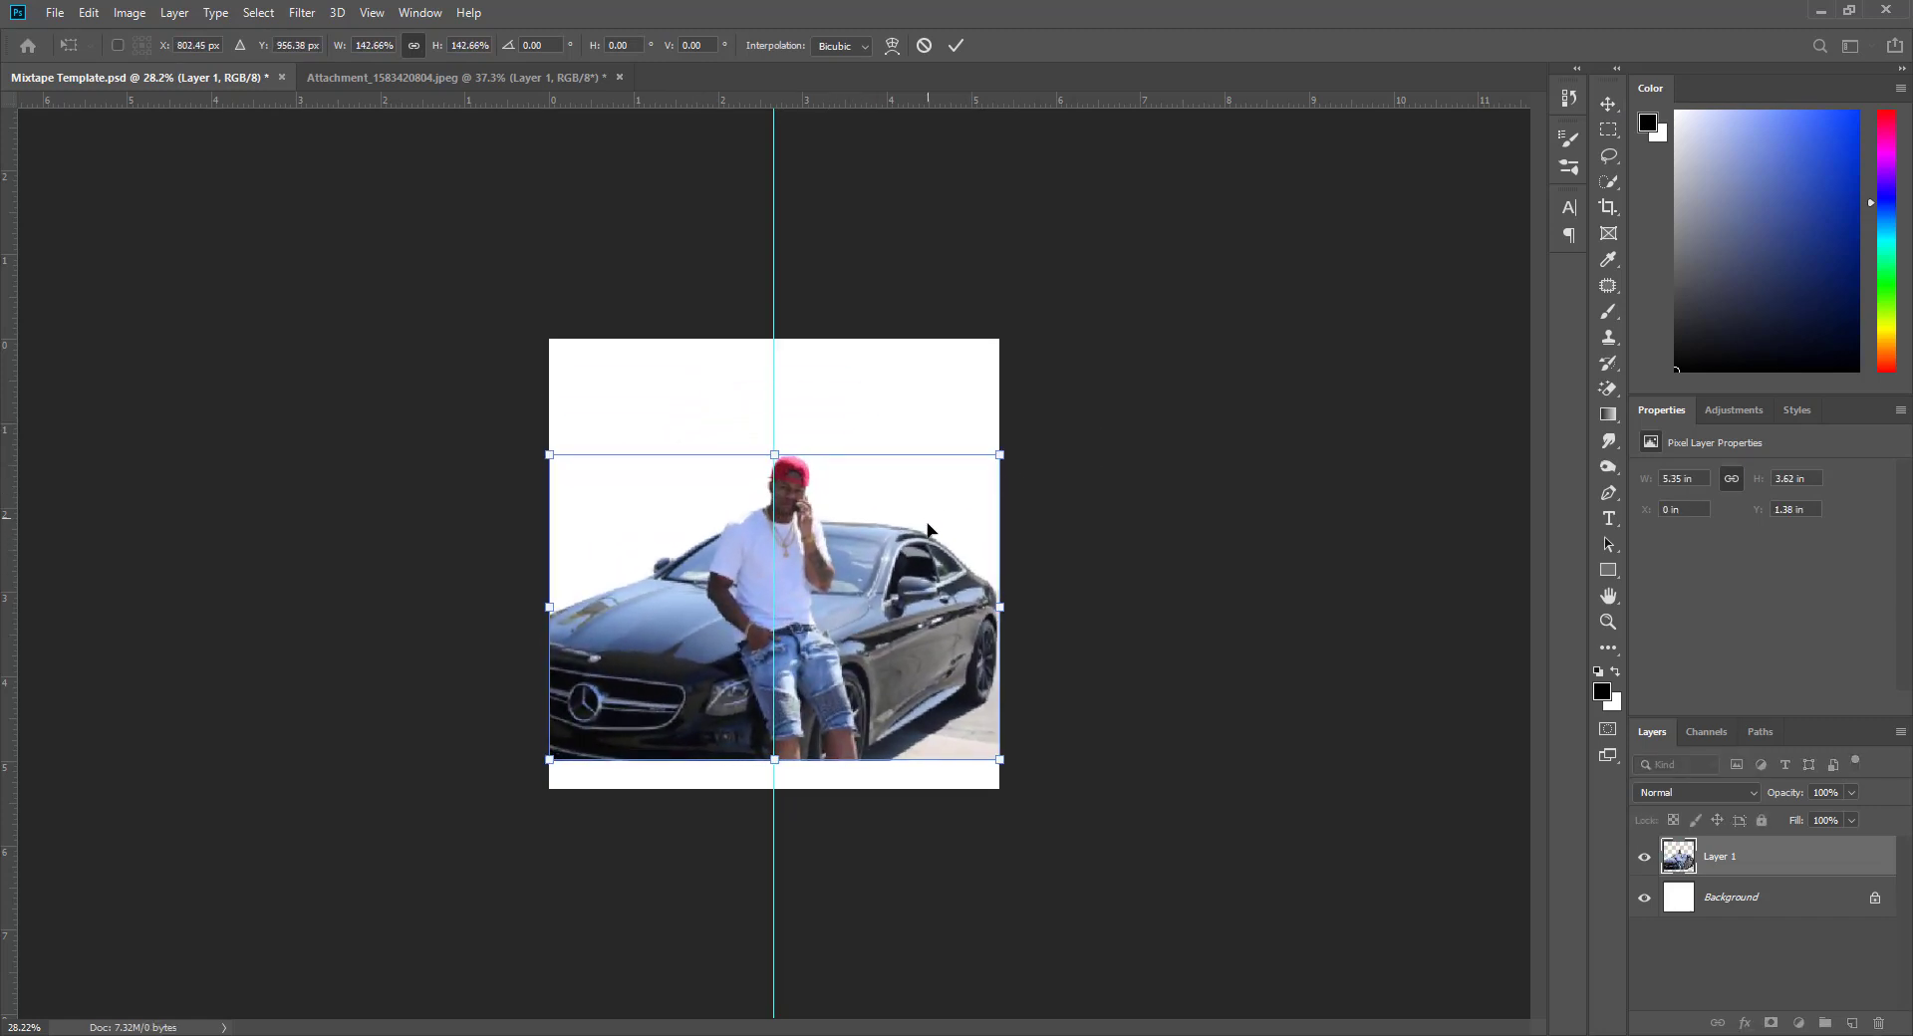
mouse_move(927, 528)
mouse_down()
mouse_move(947, 512)
mouse_move(930, 541)
mouse_up()
key(Return)
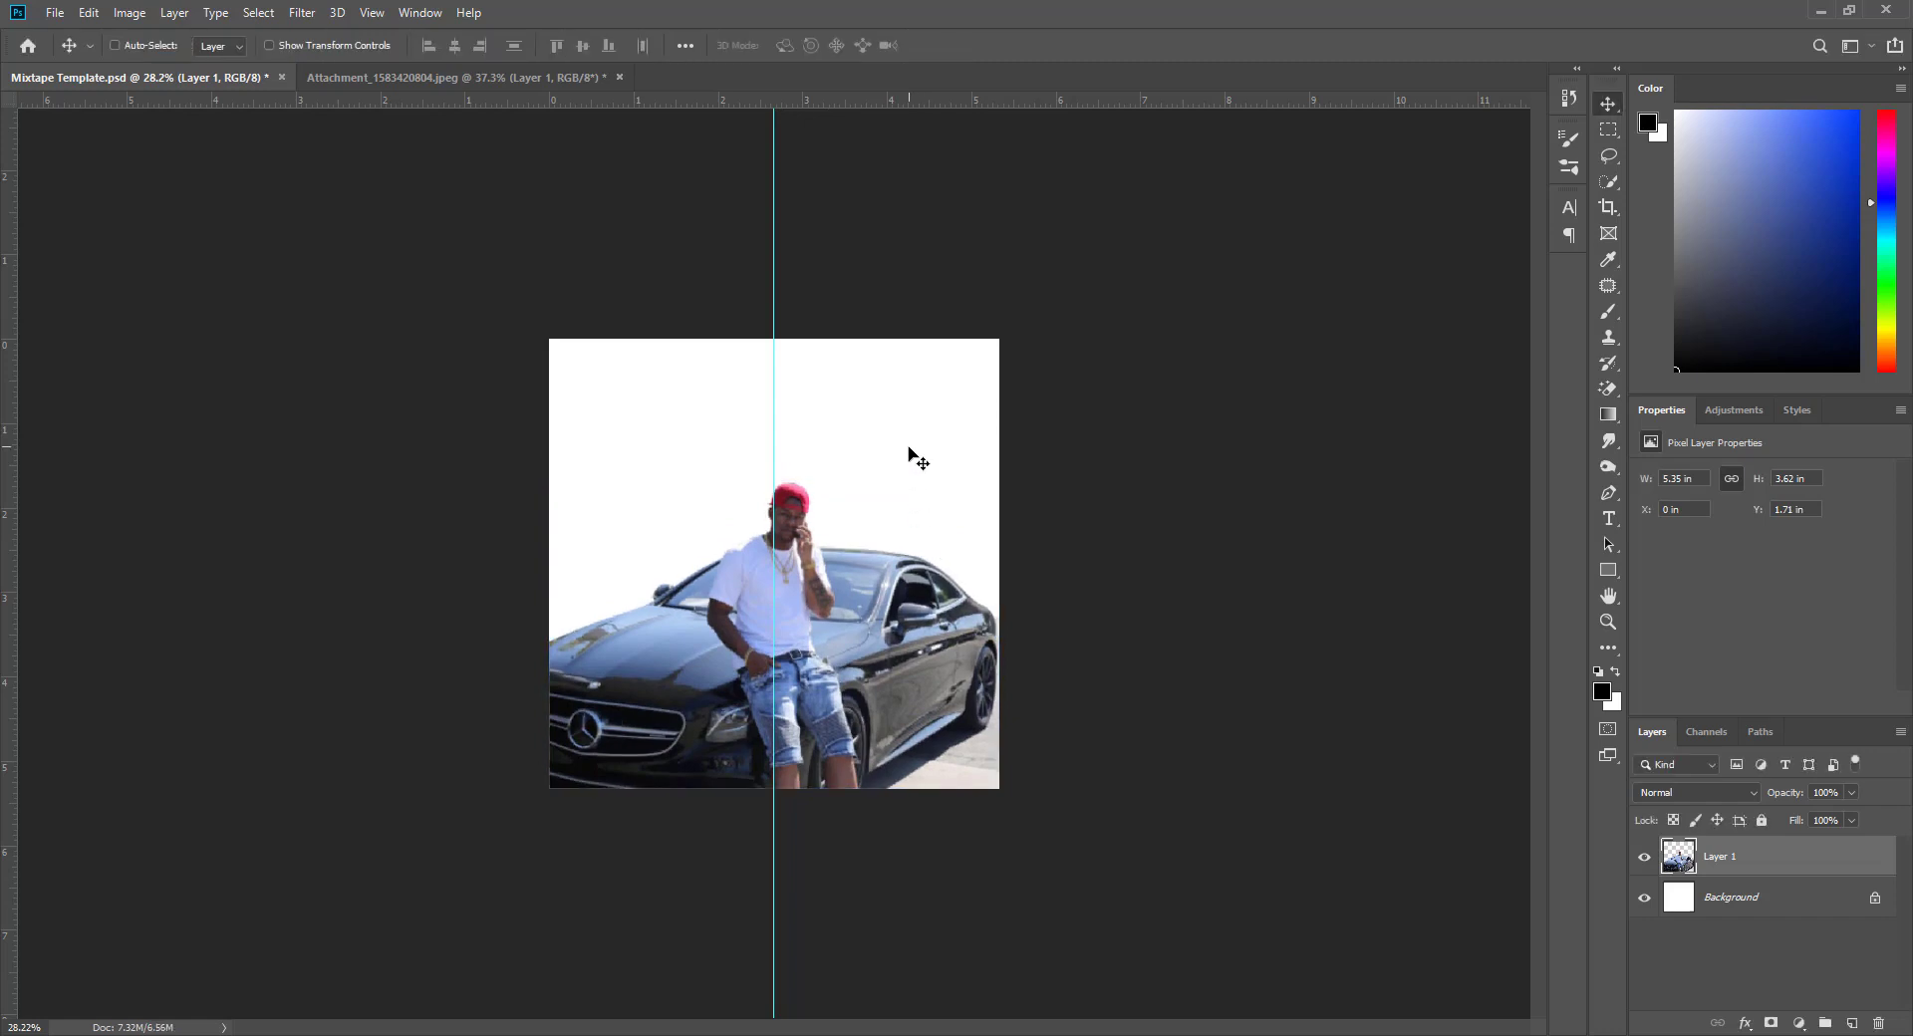
Hide the guide in the mixtape document and close the Attachment_1583420804.jpeg document
key(ctrl+semicolon)
scroll(876, 412, down, 3)
scroll(877, 412, up, 2)
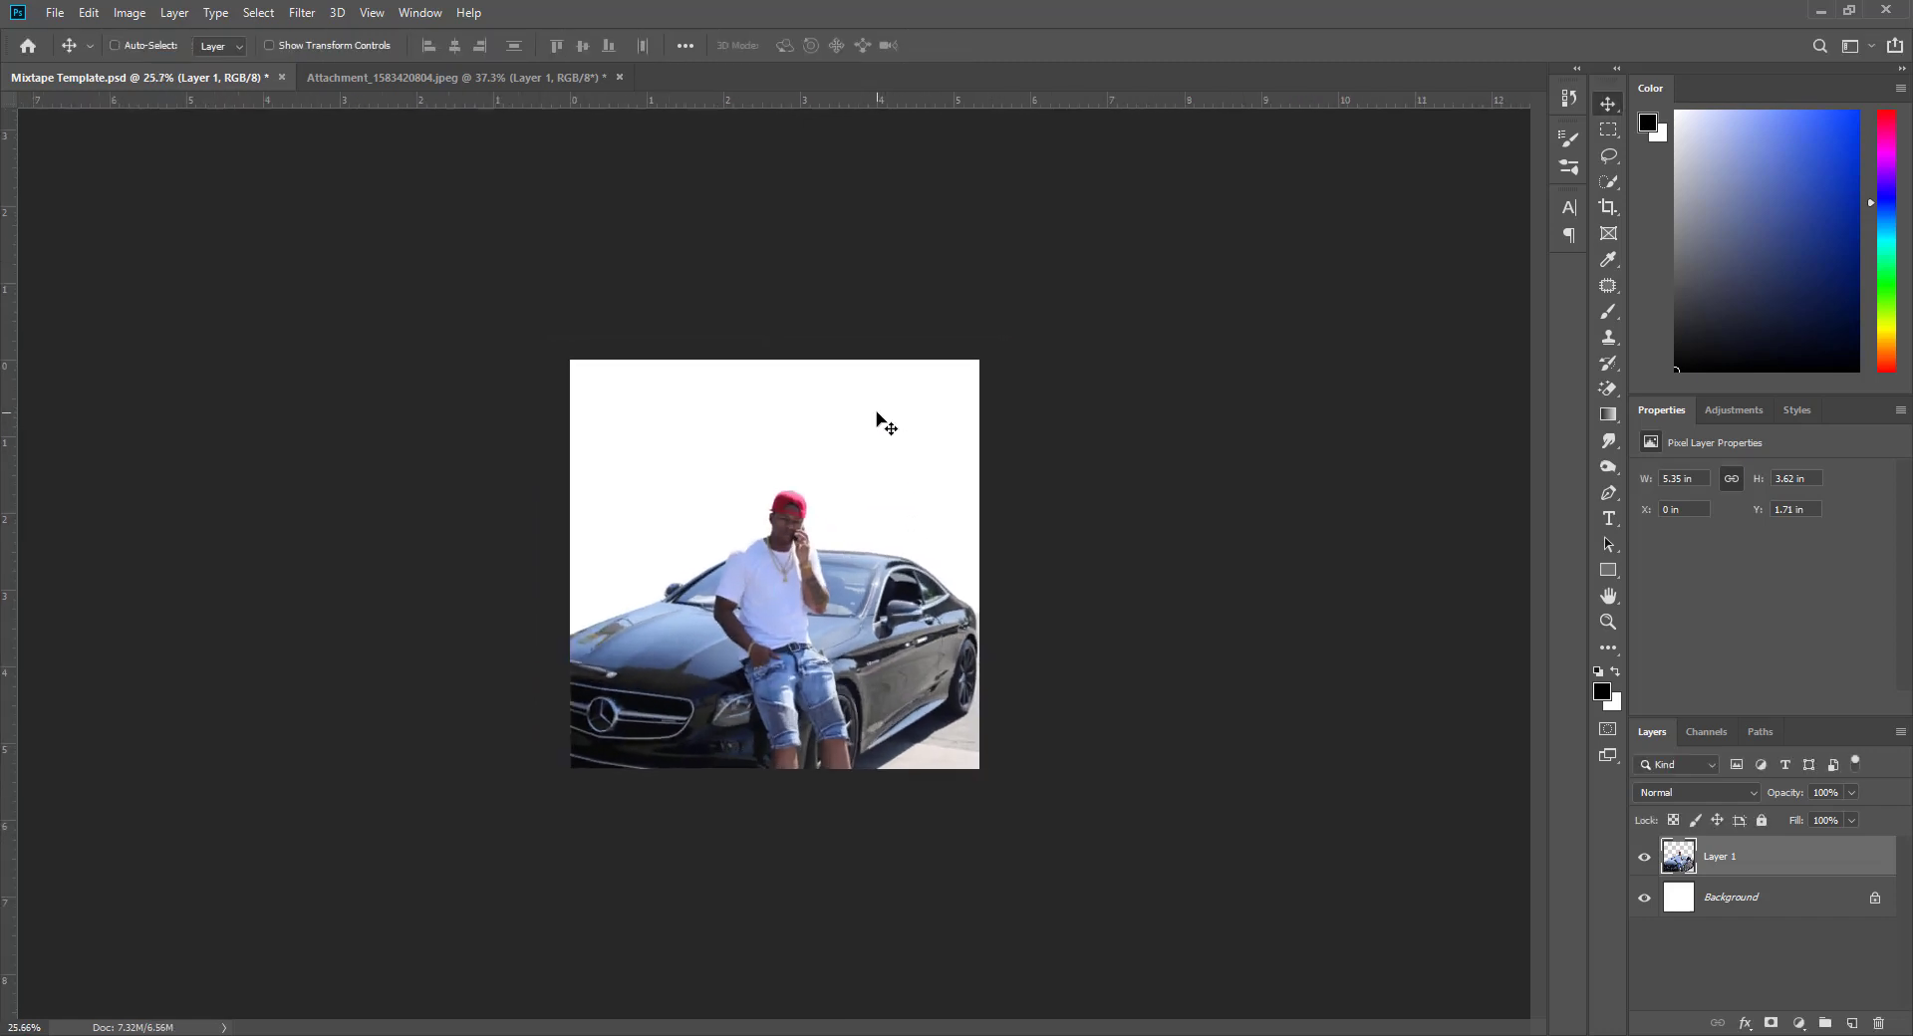
key(ctrl+plus)
key(ctrl+plus)
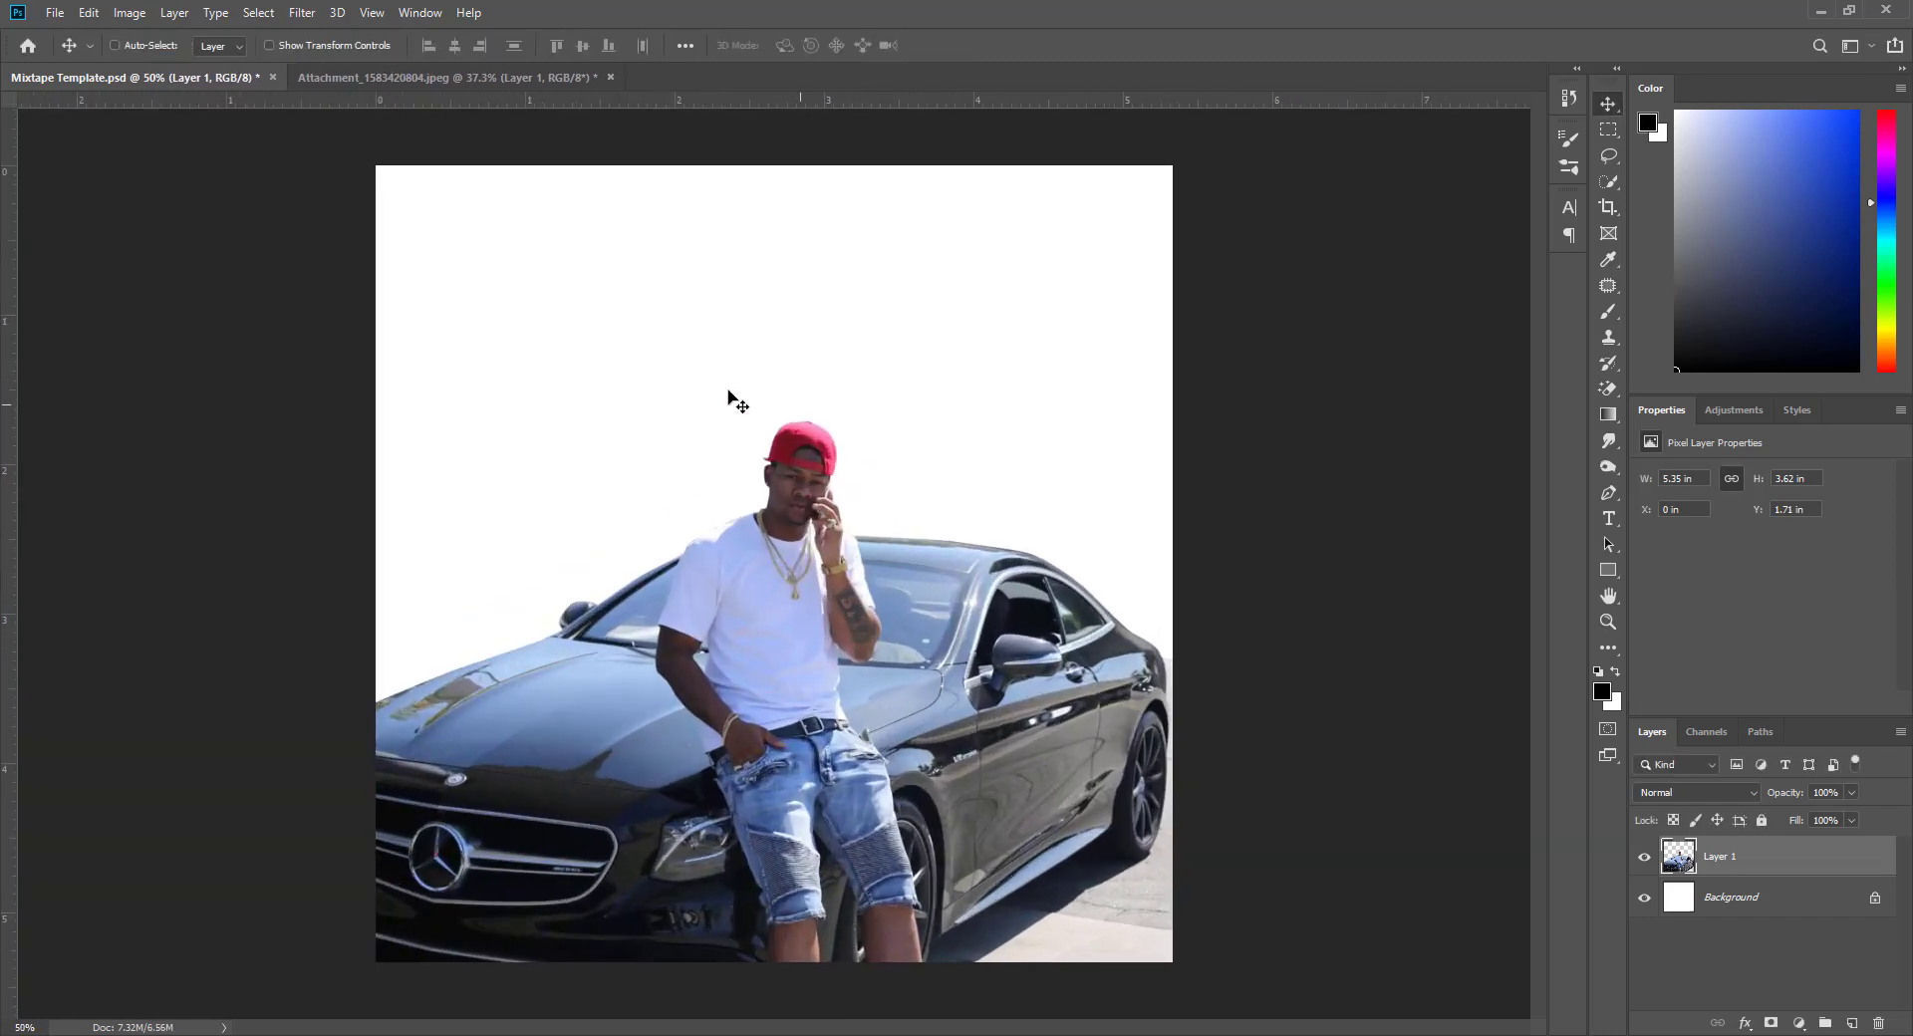
click(601, 80)
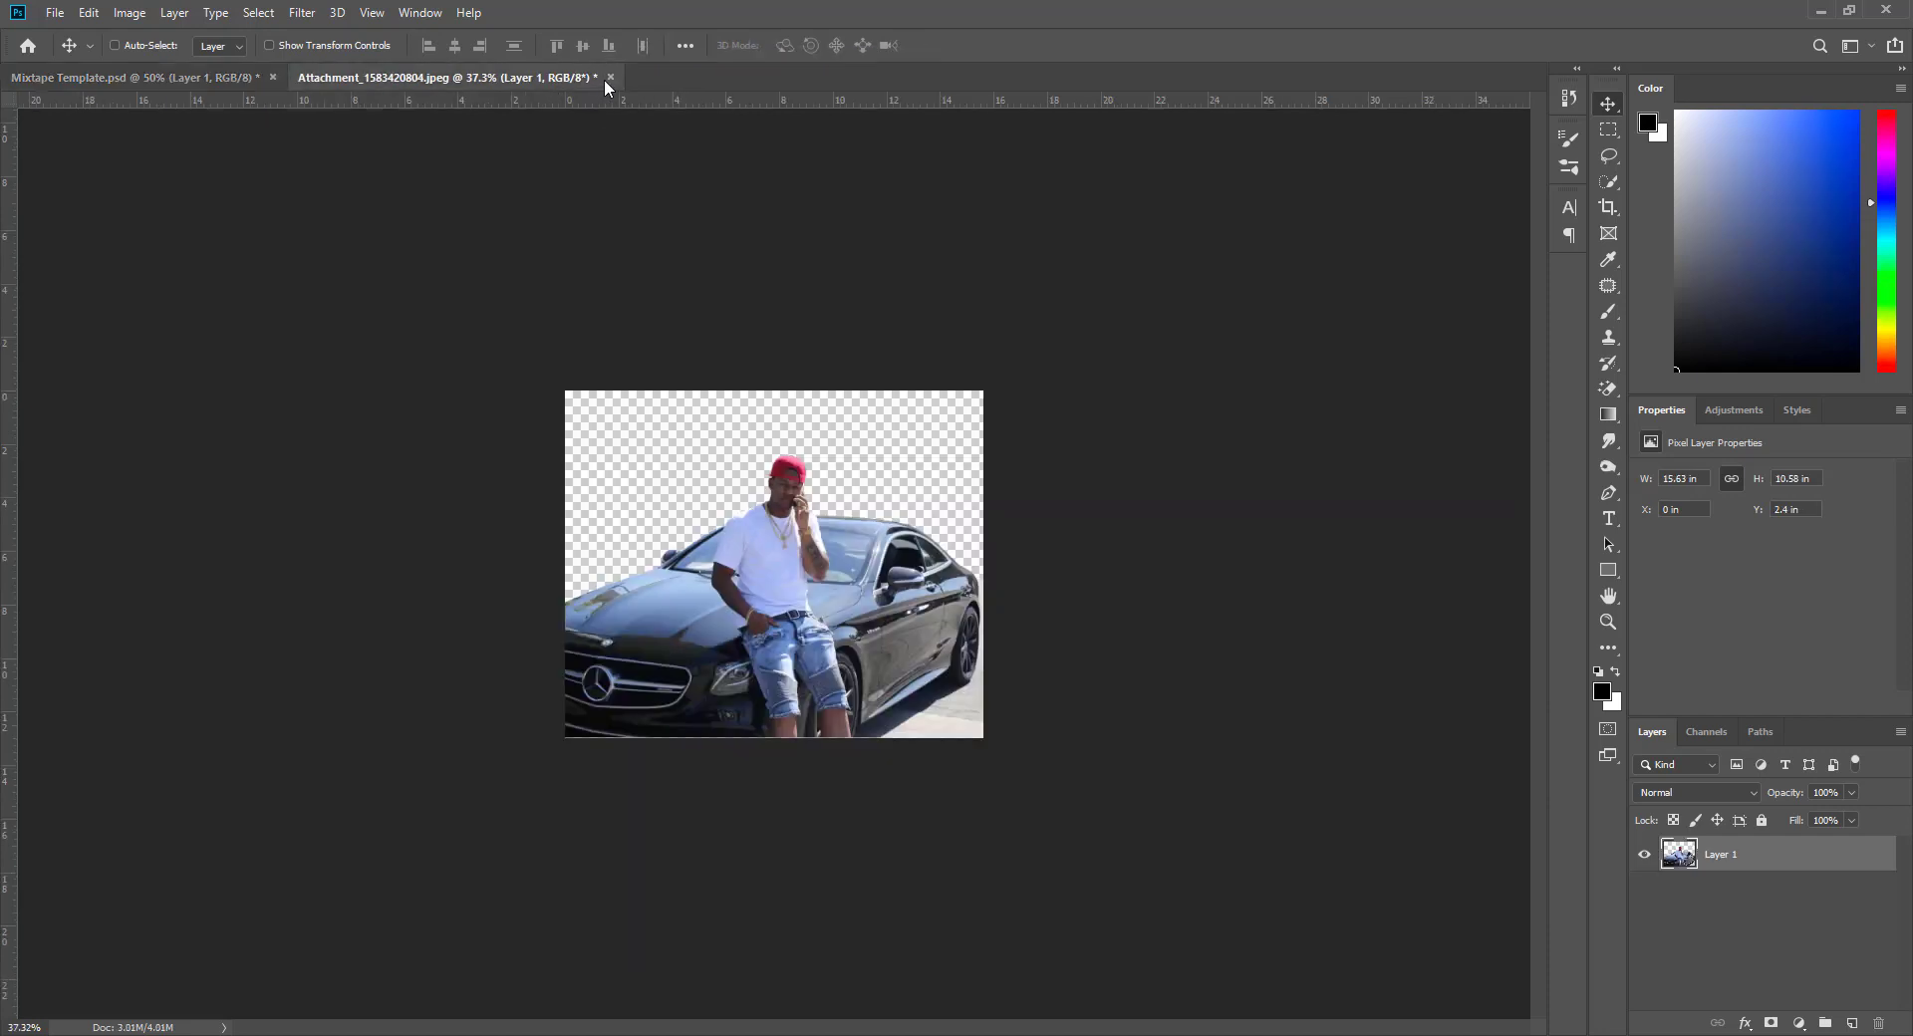
click(610, 78)
click(955, 390)
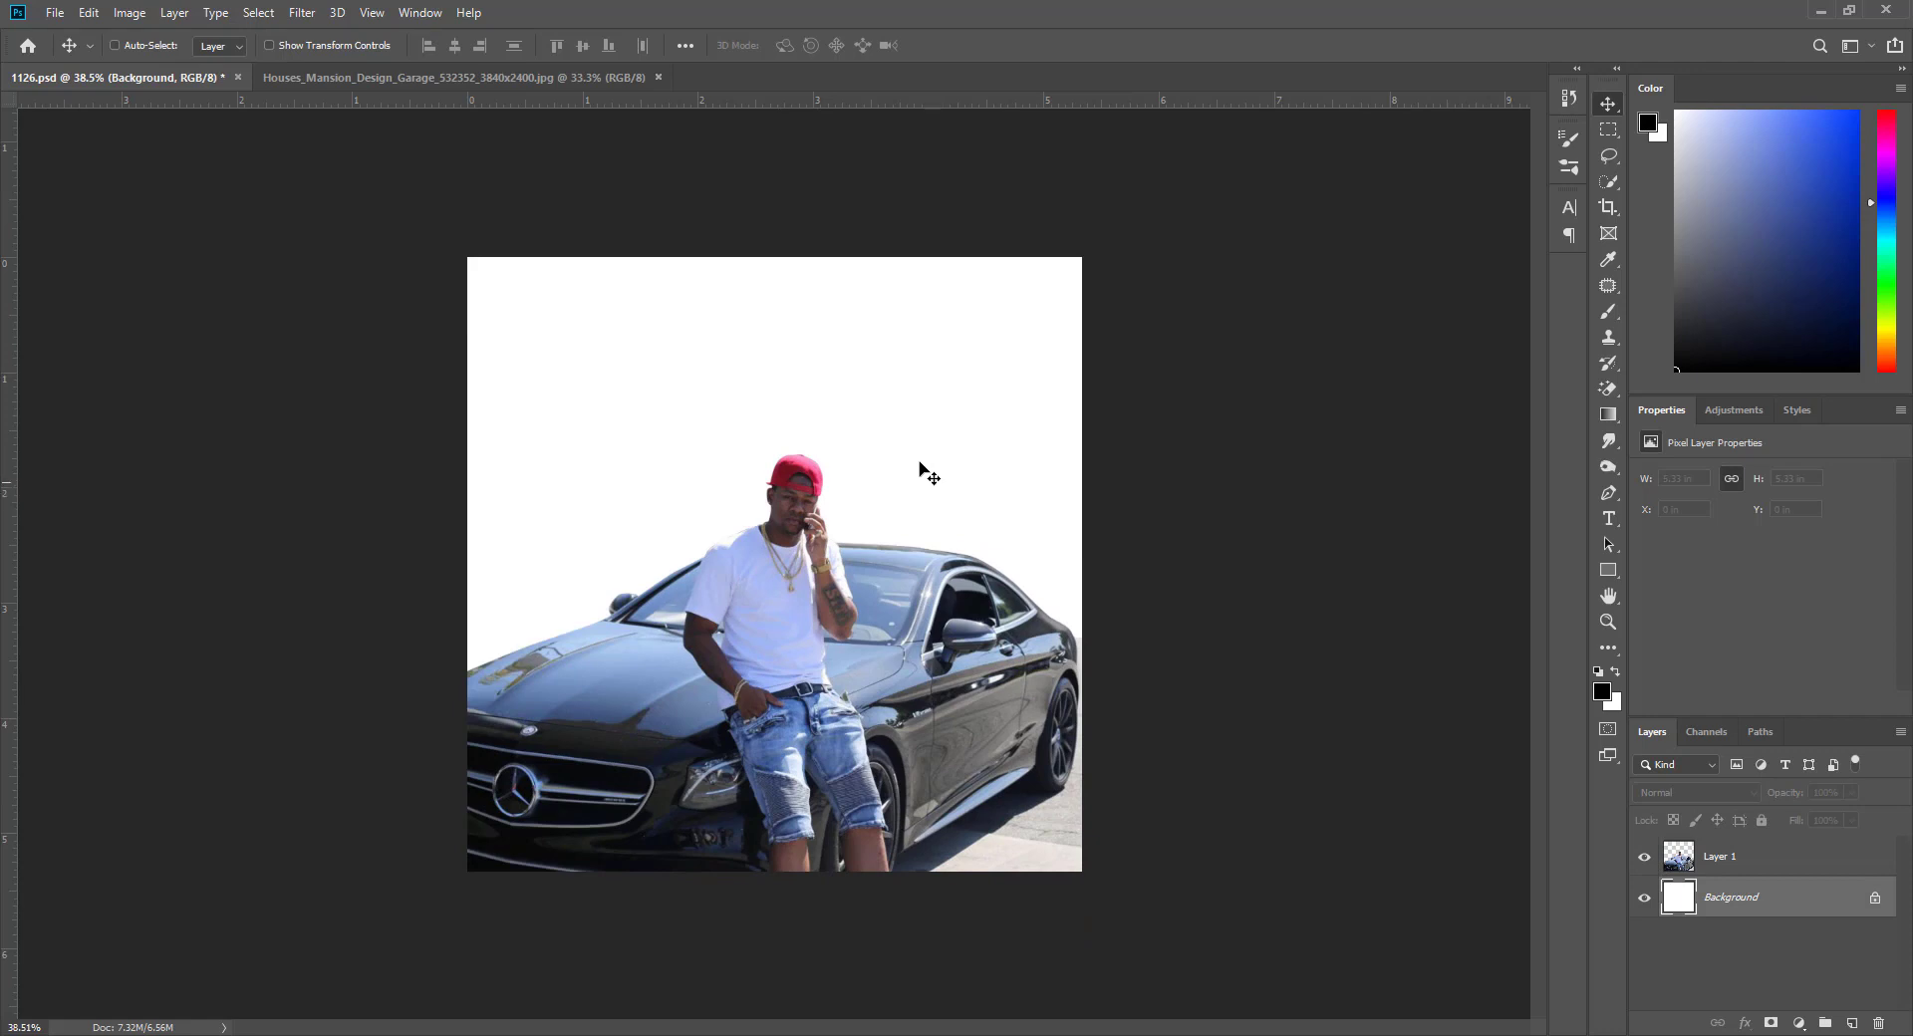
Bring the Houses_Mansion_Design_Garage photo into 1126.psd as a layer beneath the man and car cutout
click(415, 77)
drag(592, 274, 641, 309)
key(ctrl+minus)
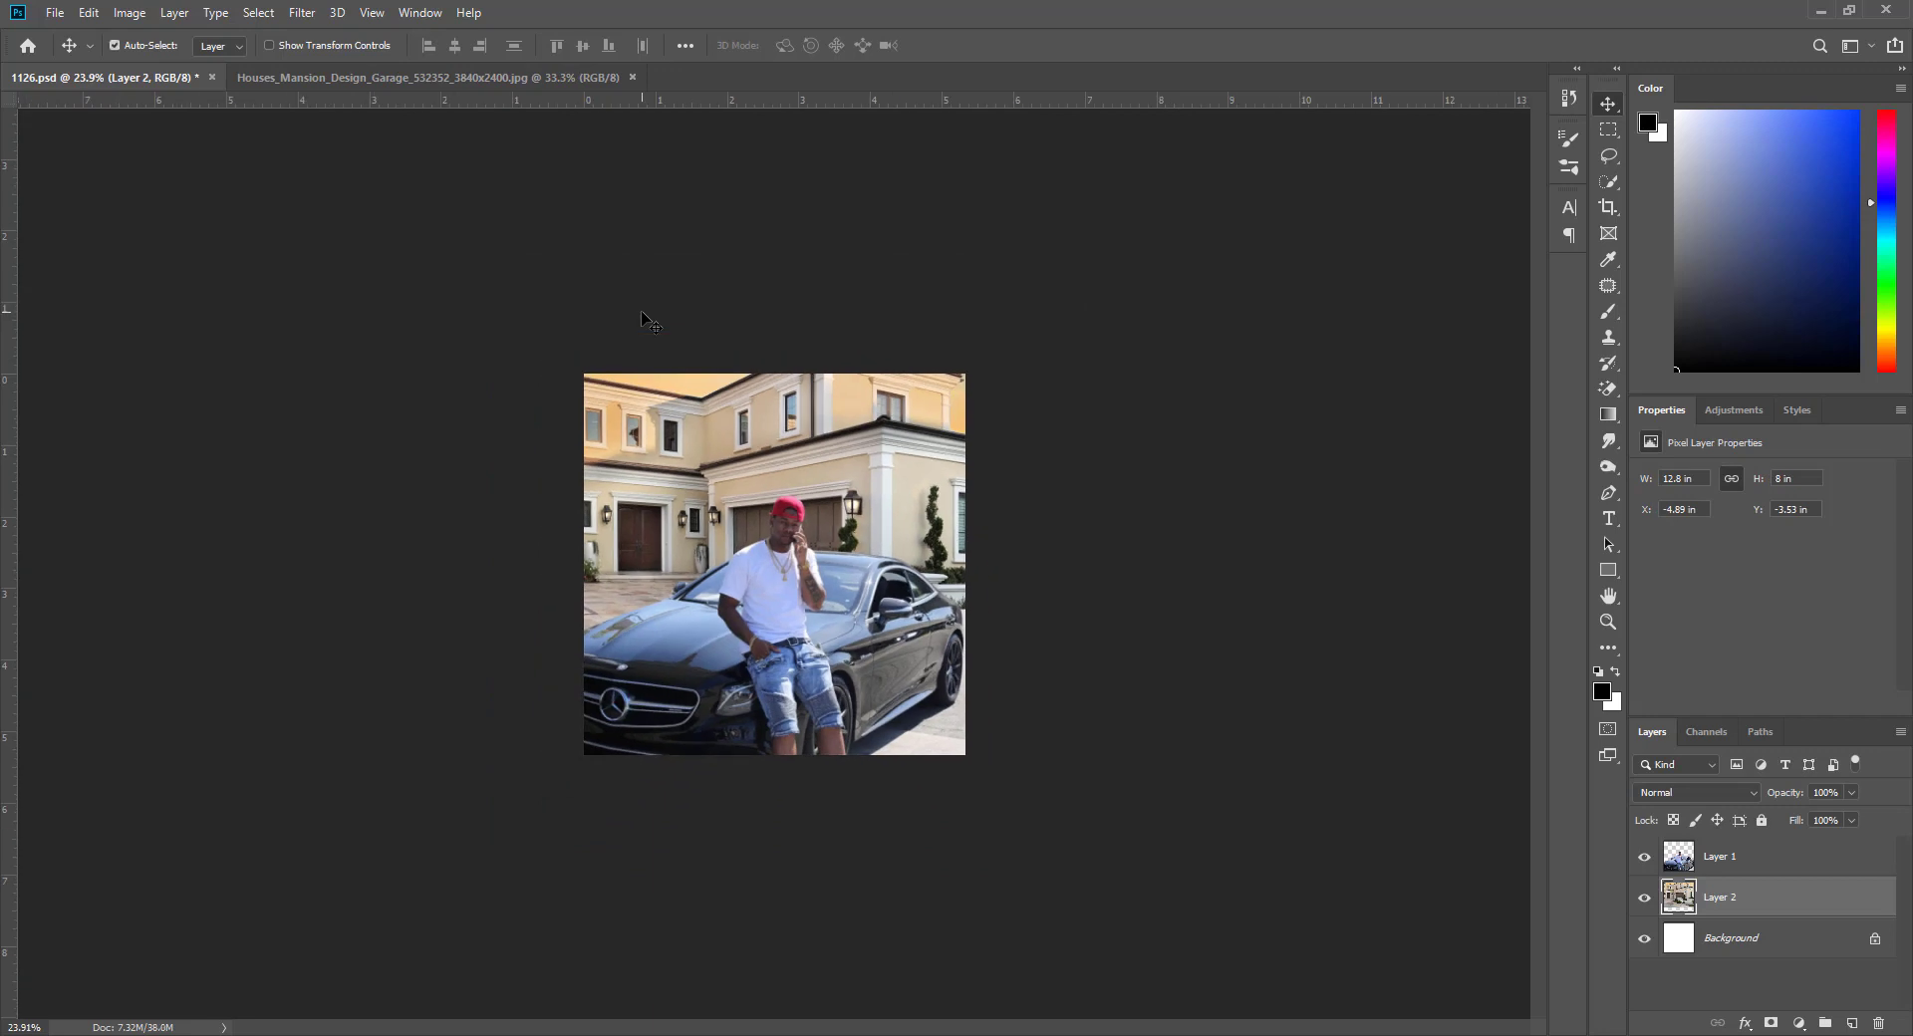
Scale the mansion layer to about 46% and center it horizontally against the canvas's top edge
key(ctrl+t)
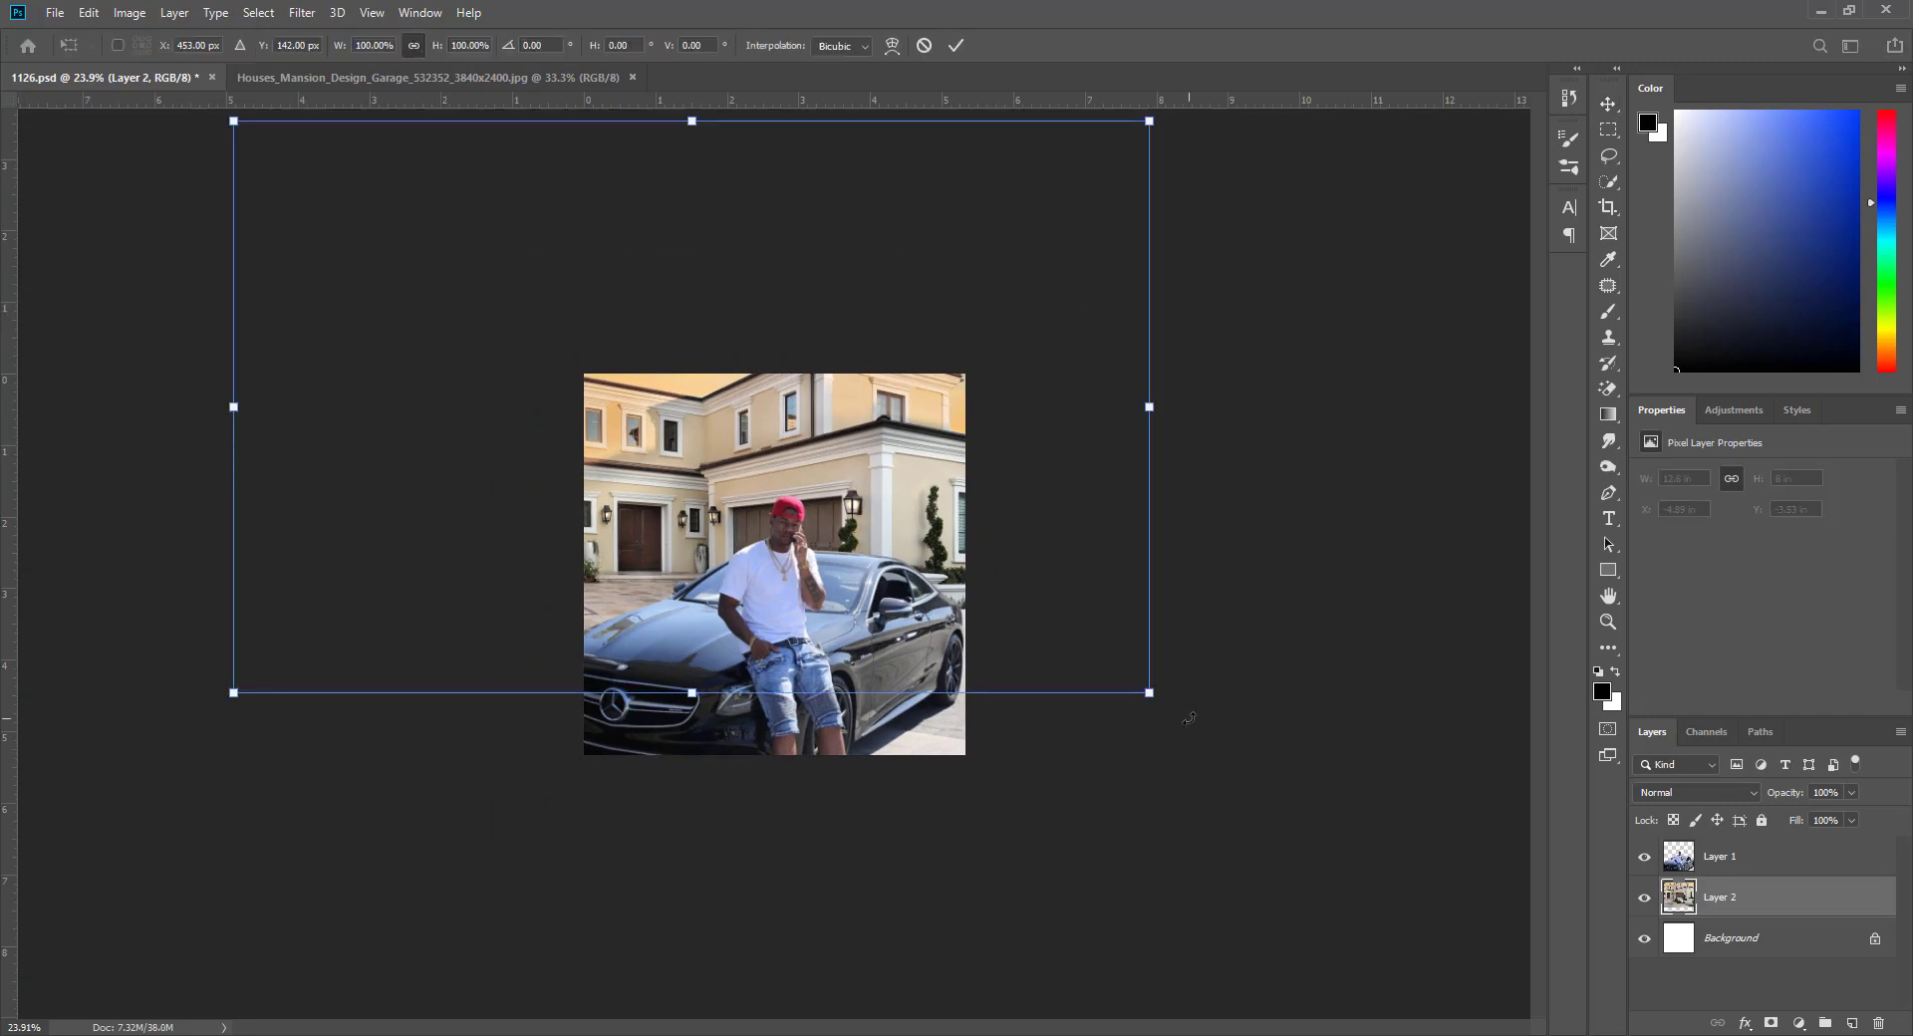
drag(1149, 692, 981, 590)
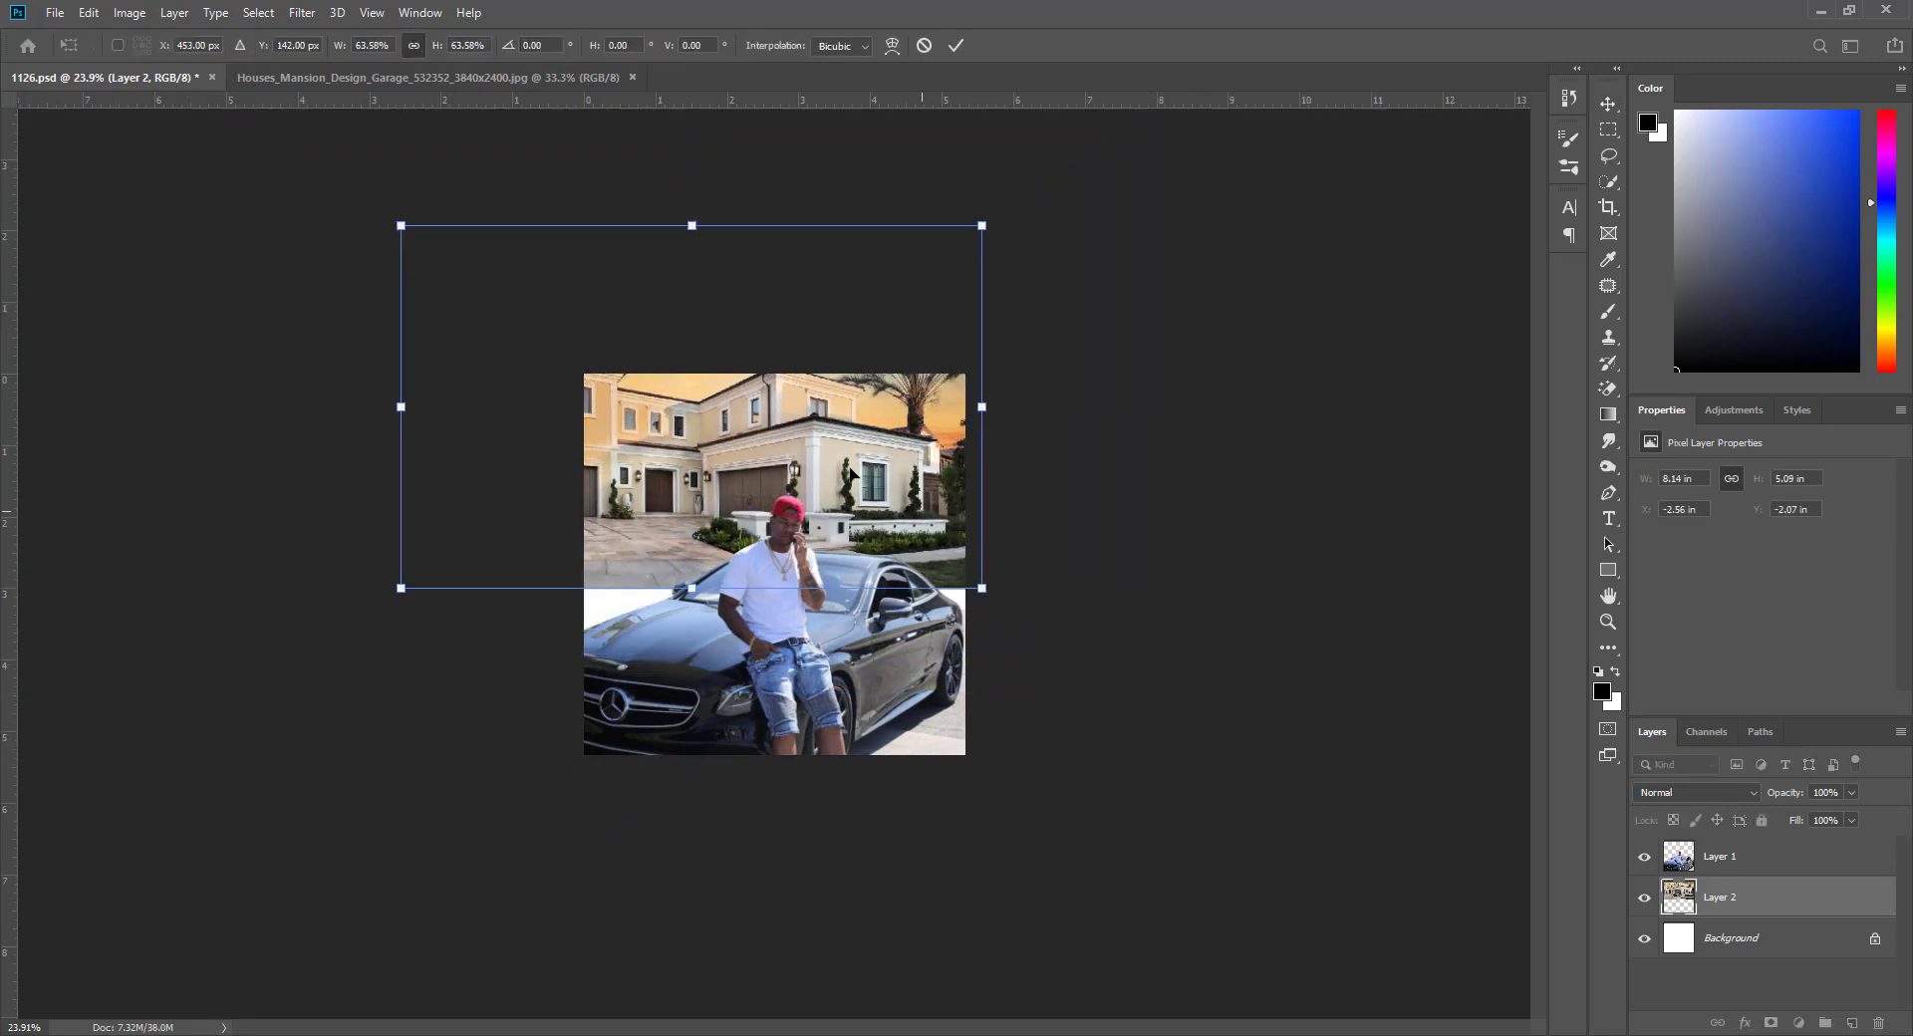
drag(847, 480, 888, 544)
drag(1027, 661, 978, 623)
drag(937, 530, 938, 536)
drag(980, 629, 972, 625)
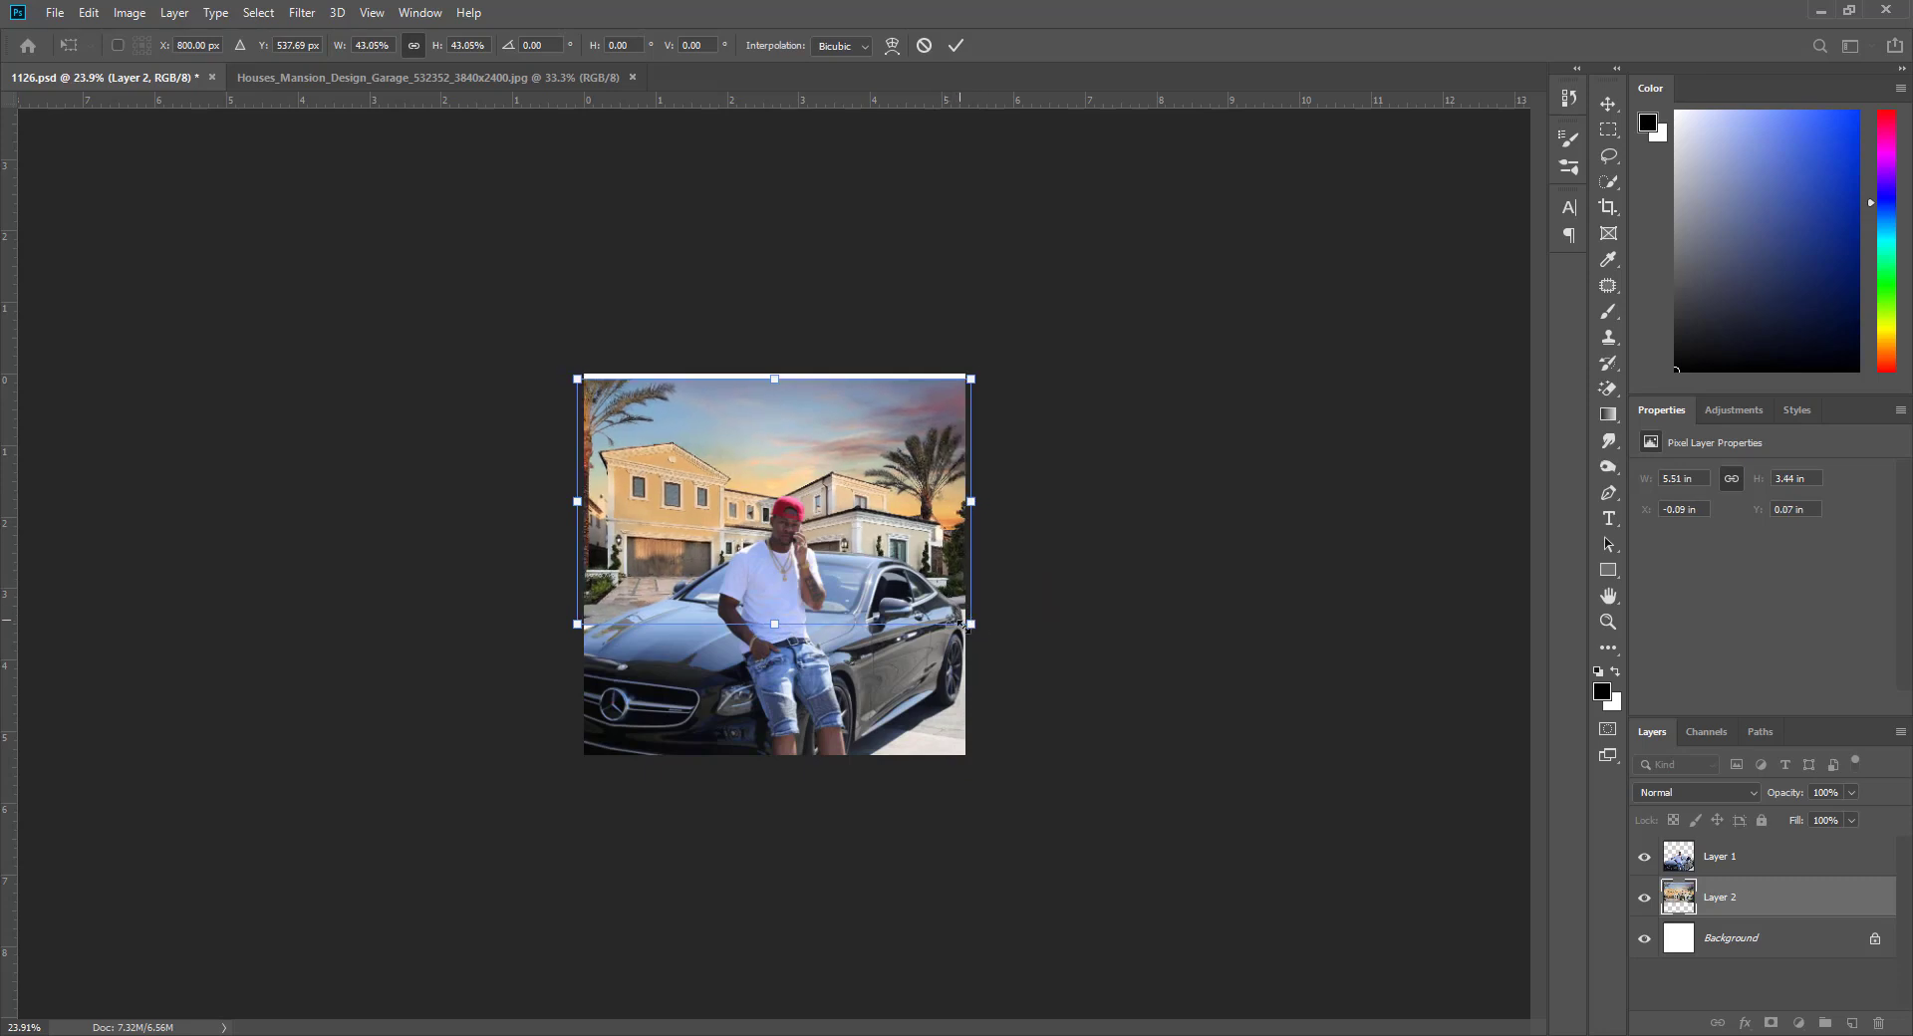
drag(971, 626, 984, 632)
mouse_move(899, 581)
mouse_down()
mouse_move(920, 581)
mouse_move(893, 574)
mouse_up()
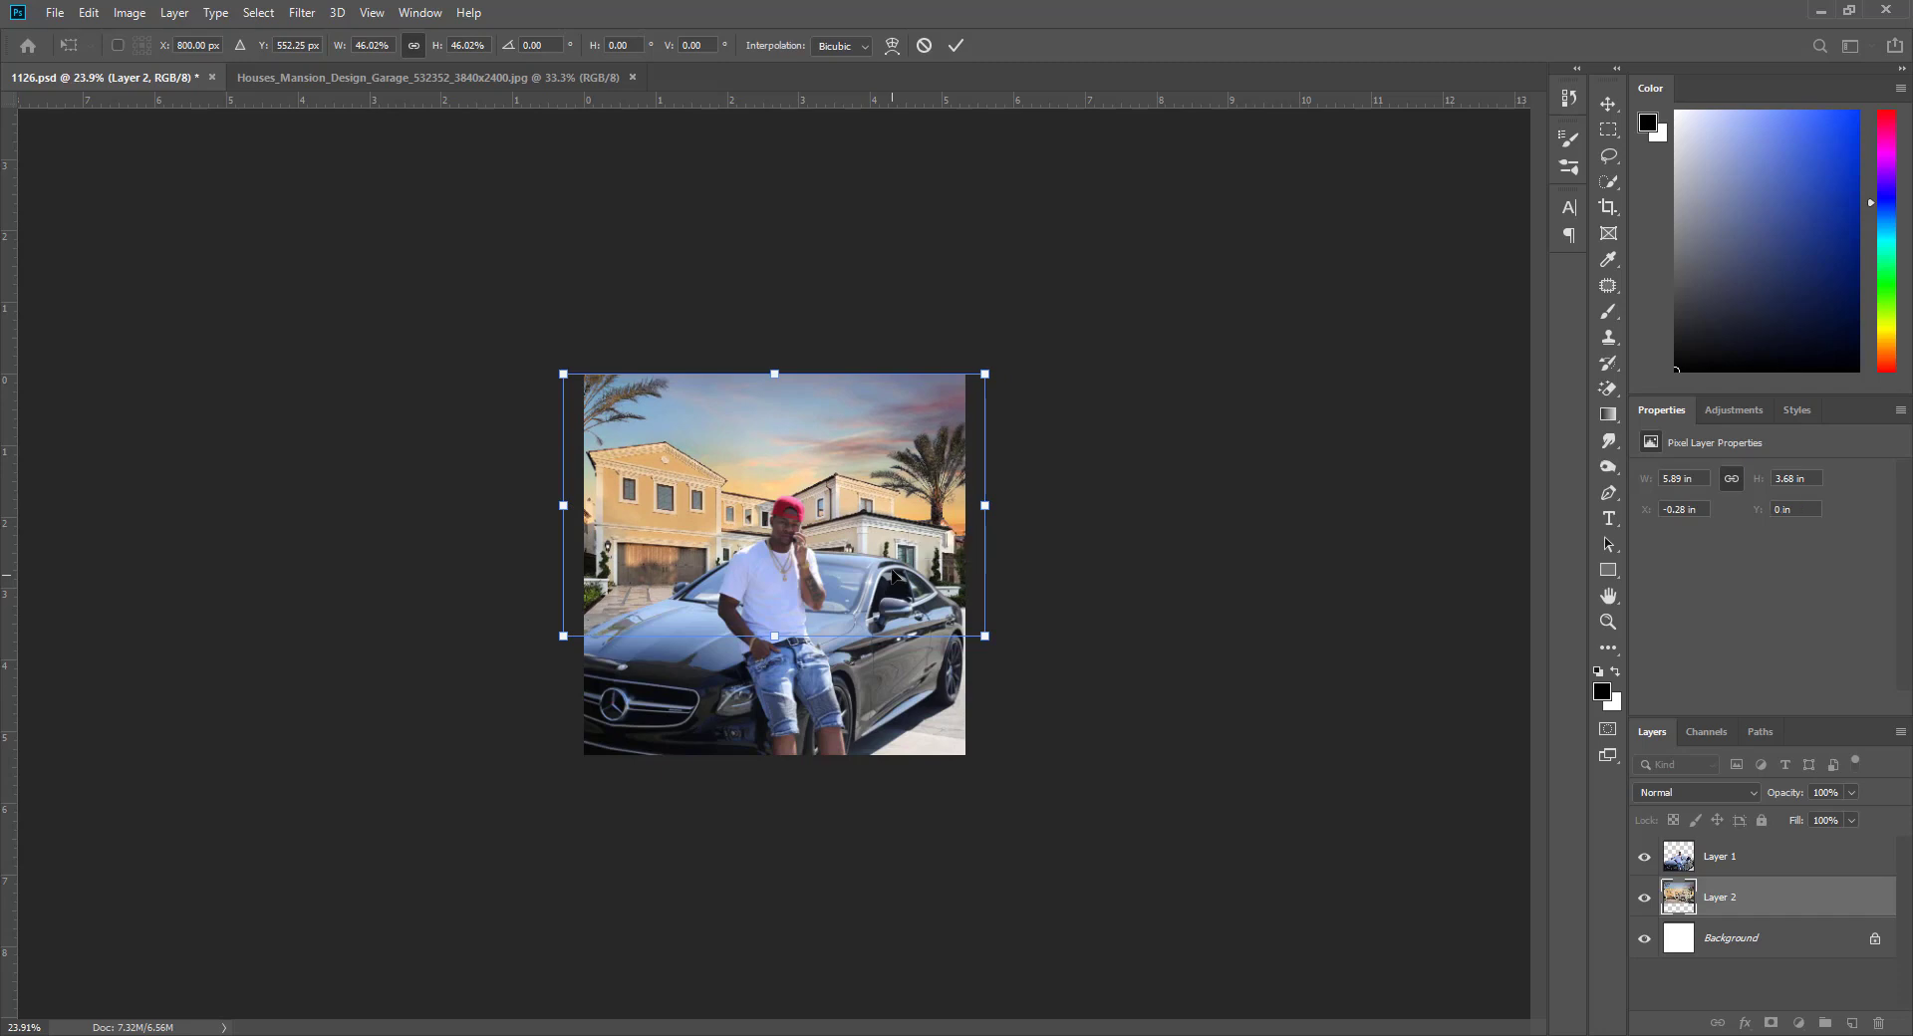
key(Return)
Close the mansion photo document and save 1126.psd
key(ctrl+plus)
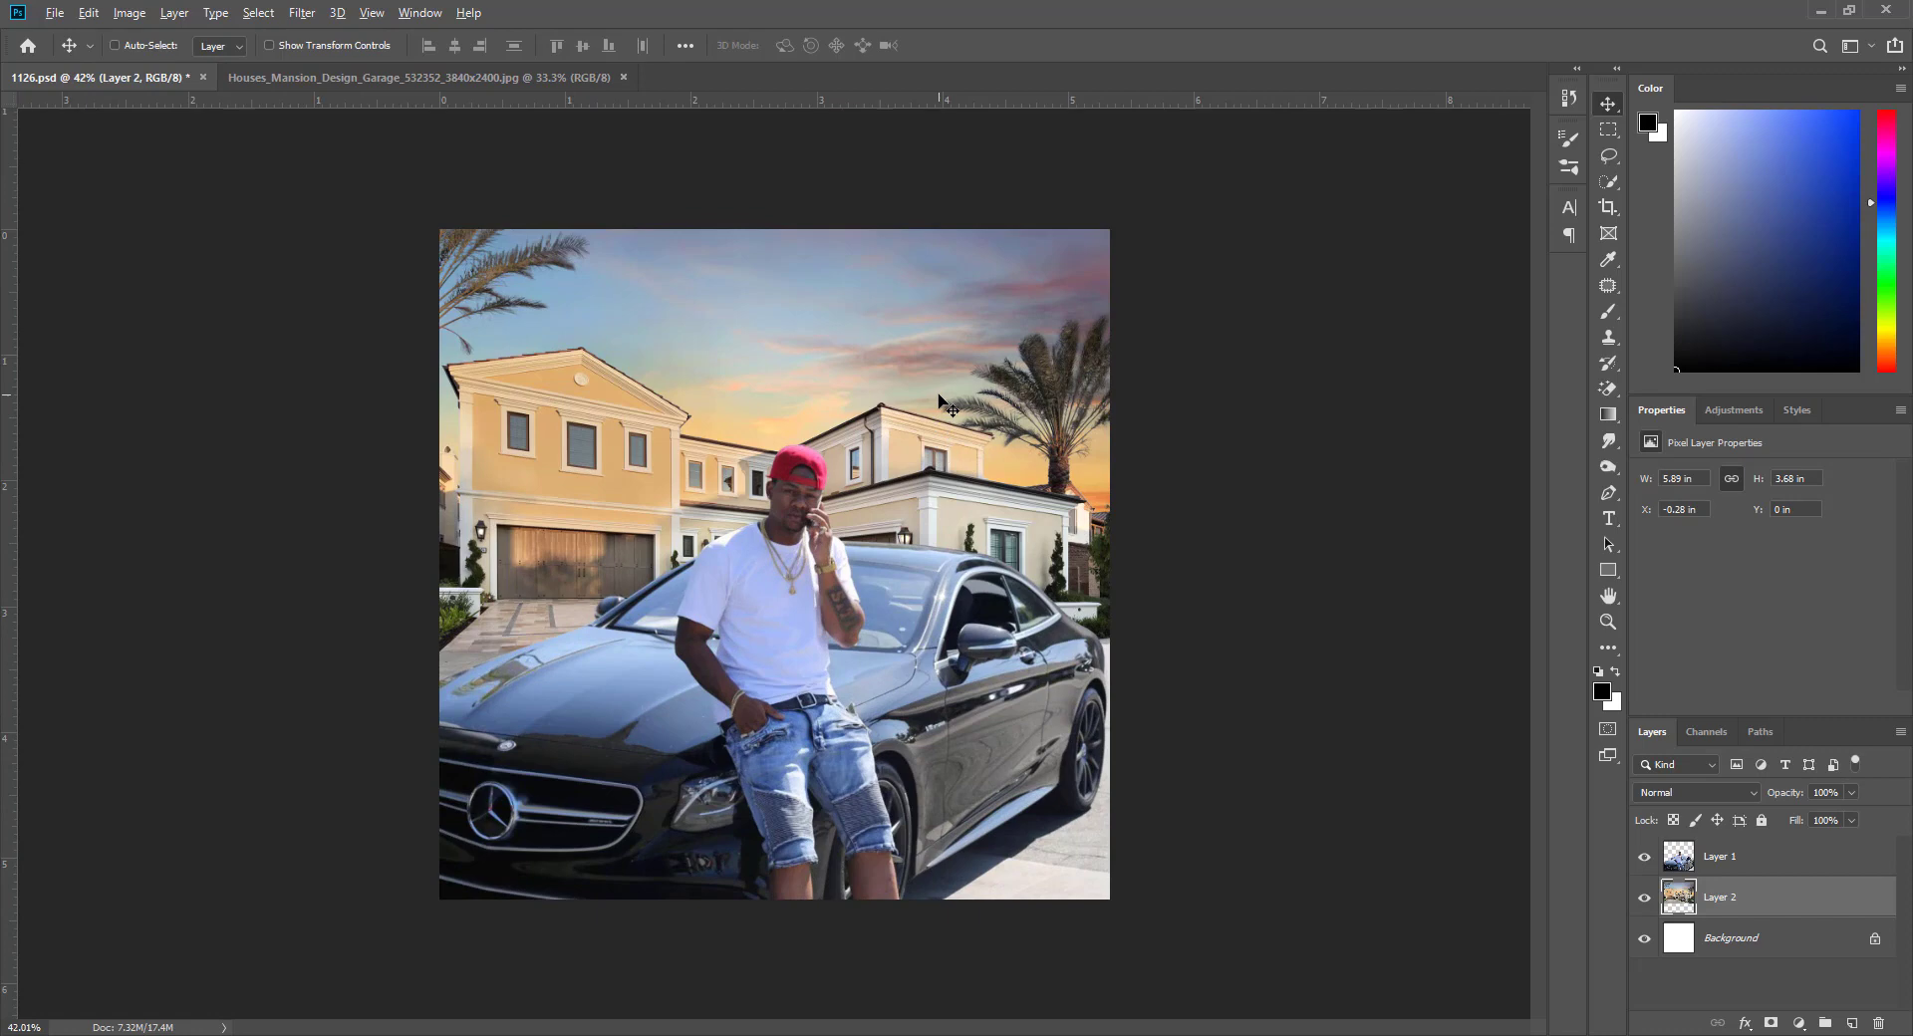
key(ctrl+minus)
key(ctrl+plus)
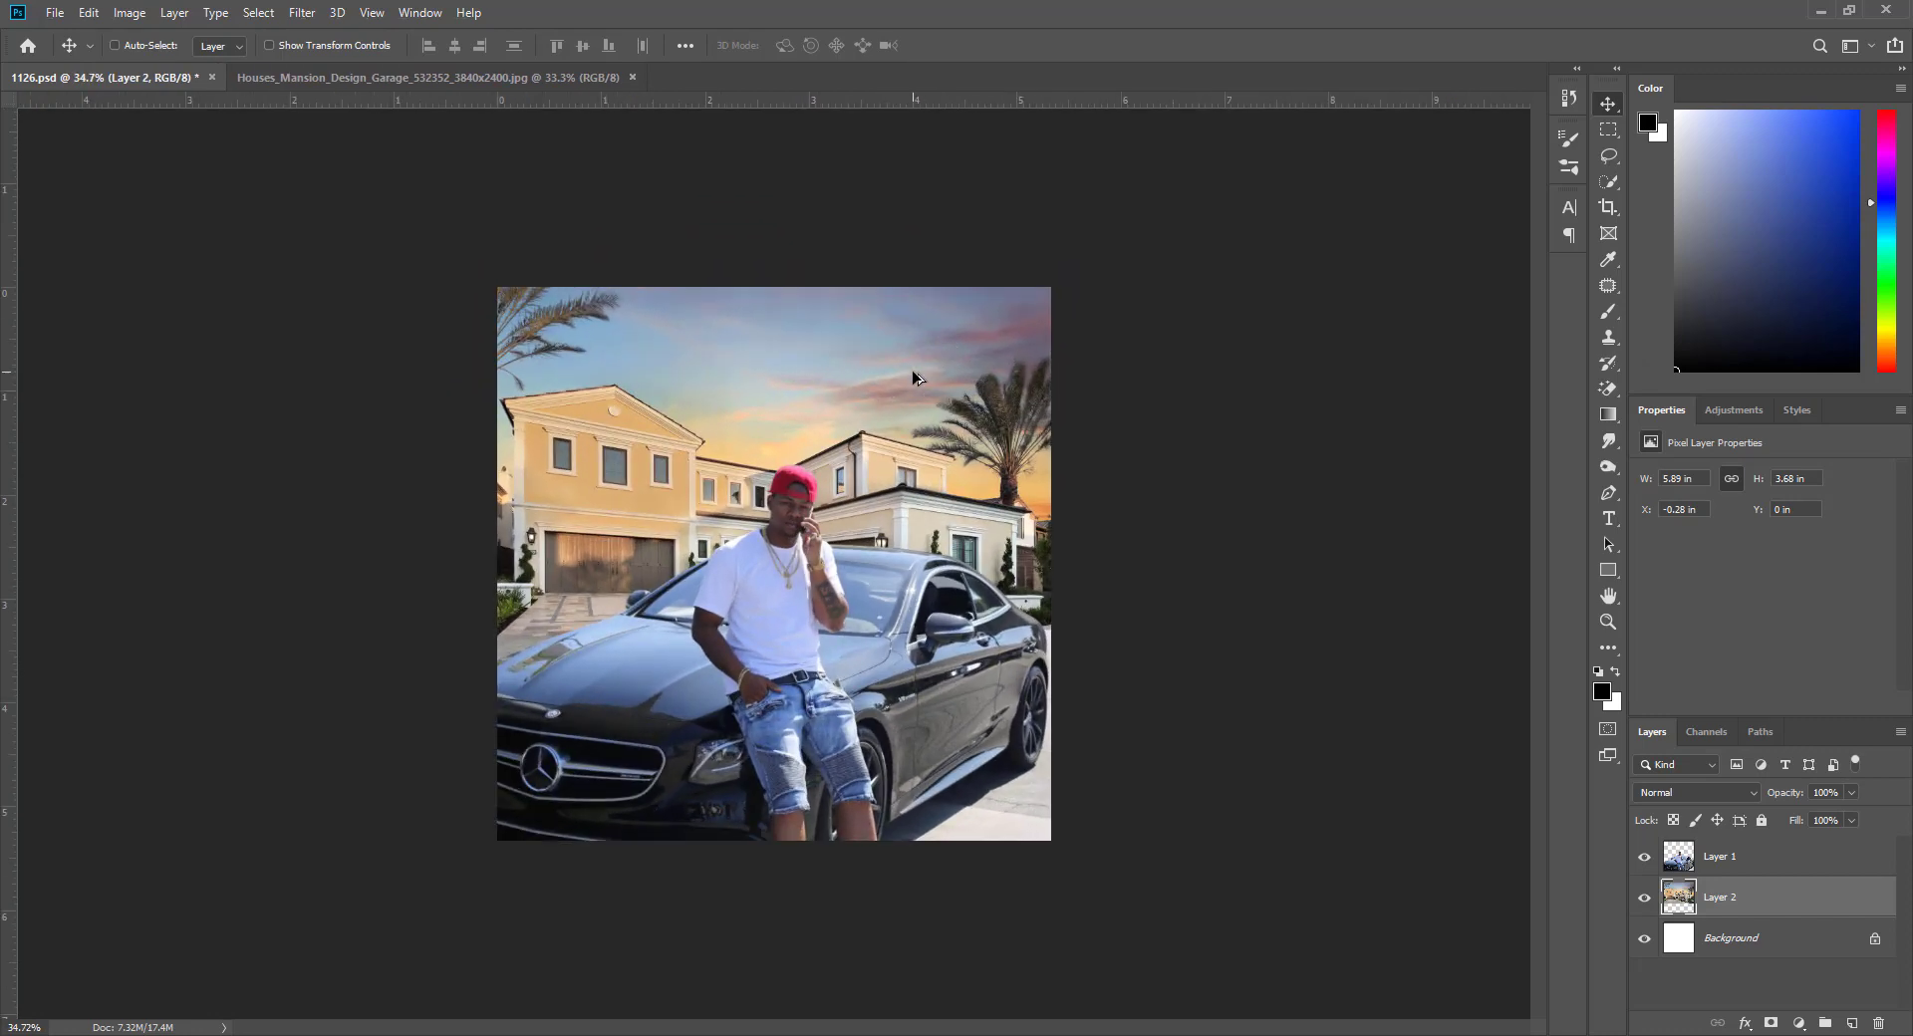
click(632, 77)
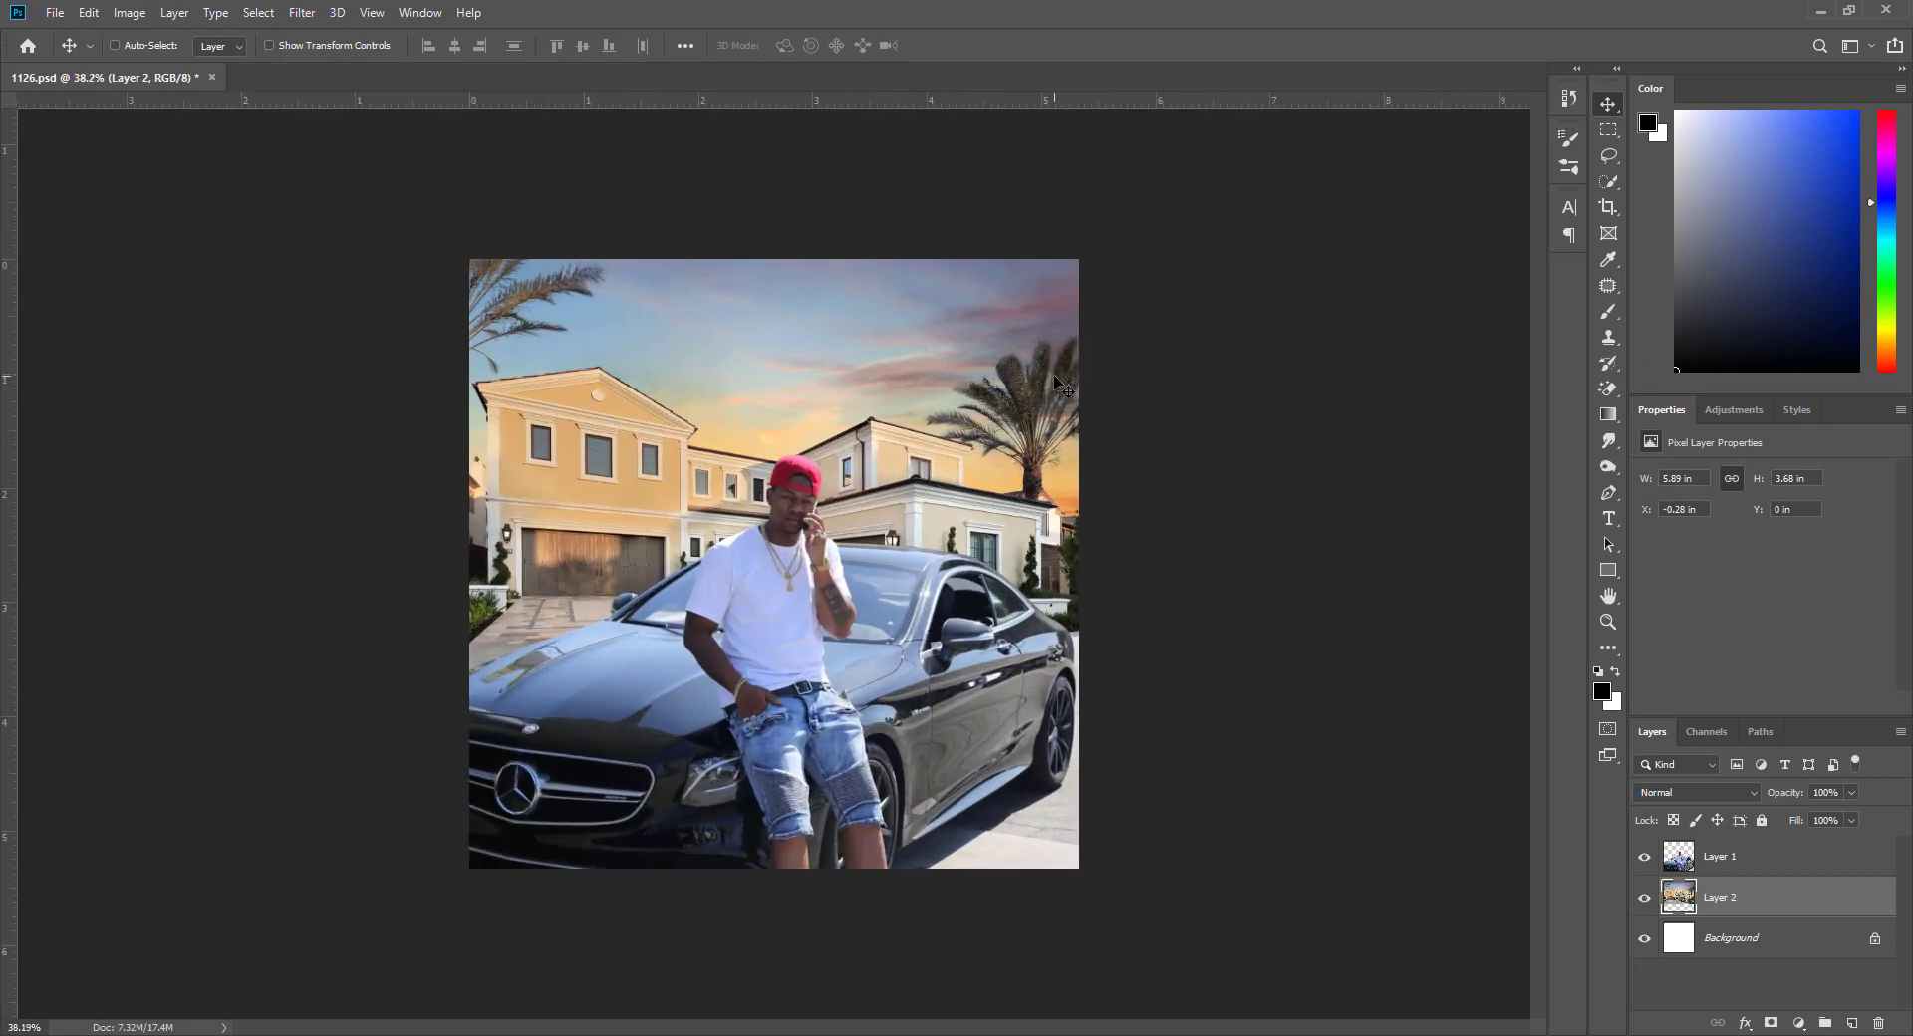
key(ctrl+s)
key(ctrl+plus)
key(ctrl+minus)
Stamp all visible layers into a new layer above the cutout layer and open it in the Camera Raw filter
click(1710, 858)
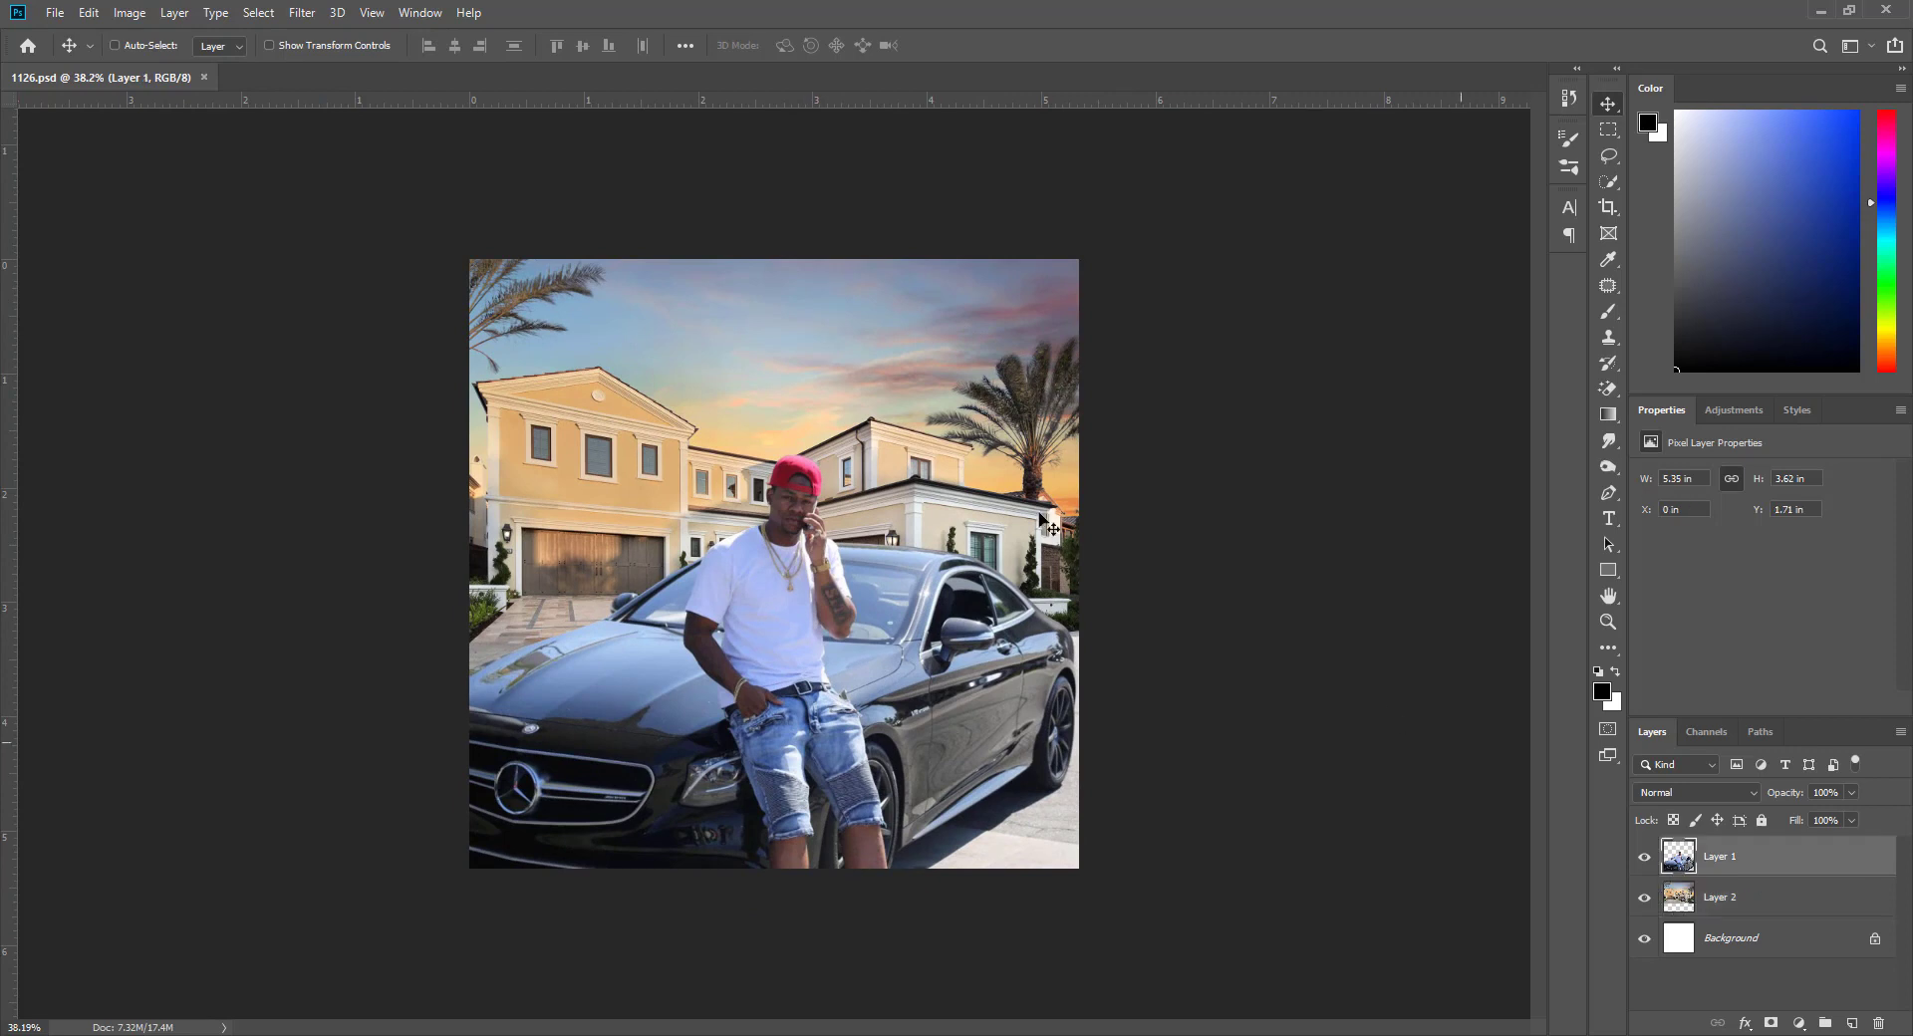
scroll(908, 456, down, 1)
key(ctrl)
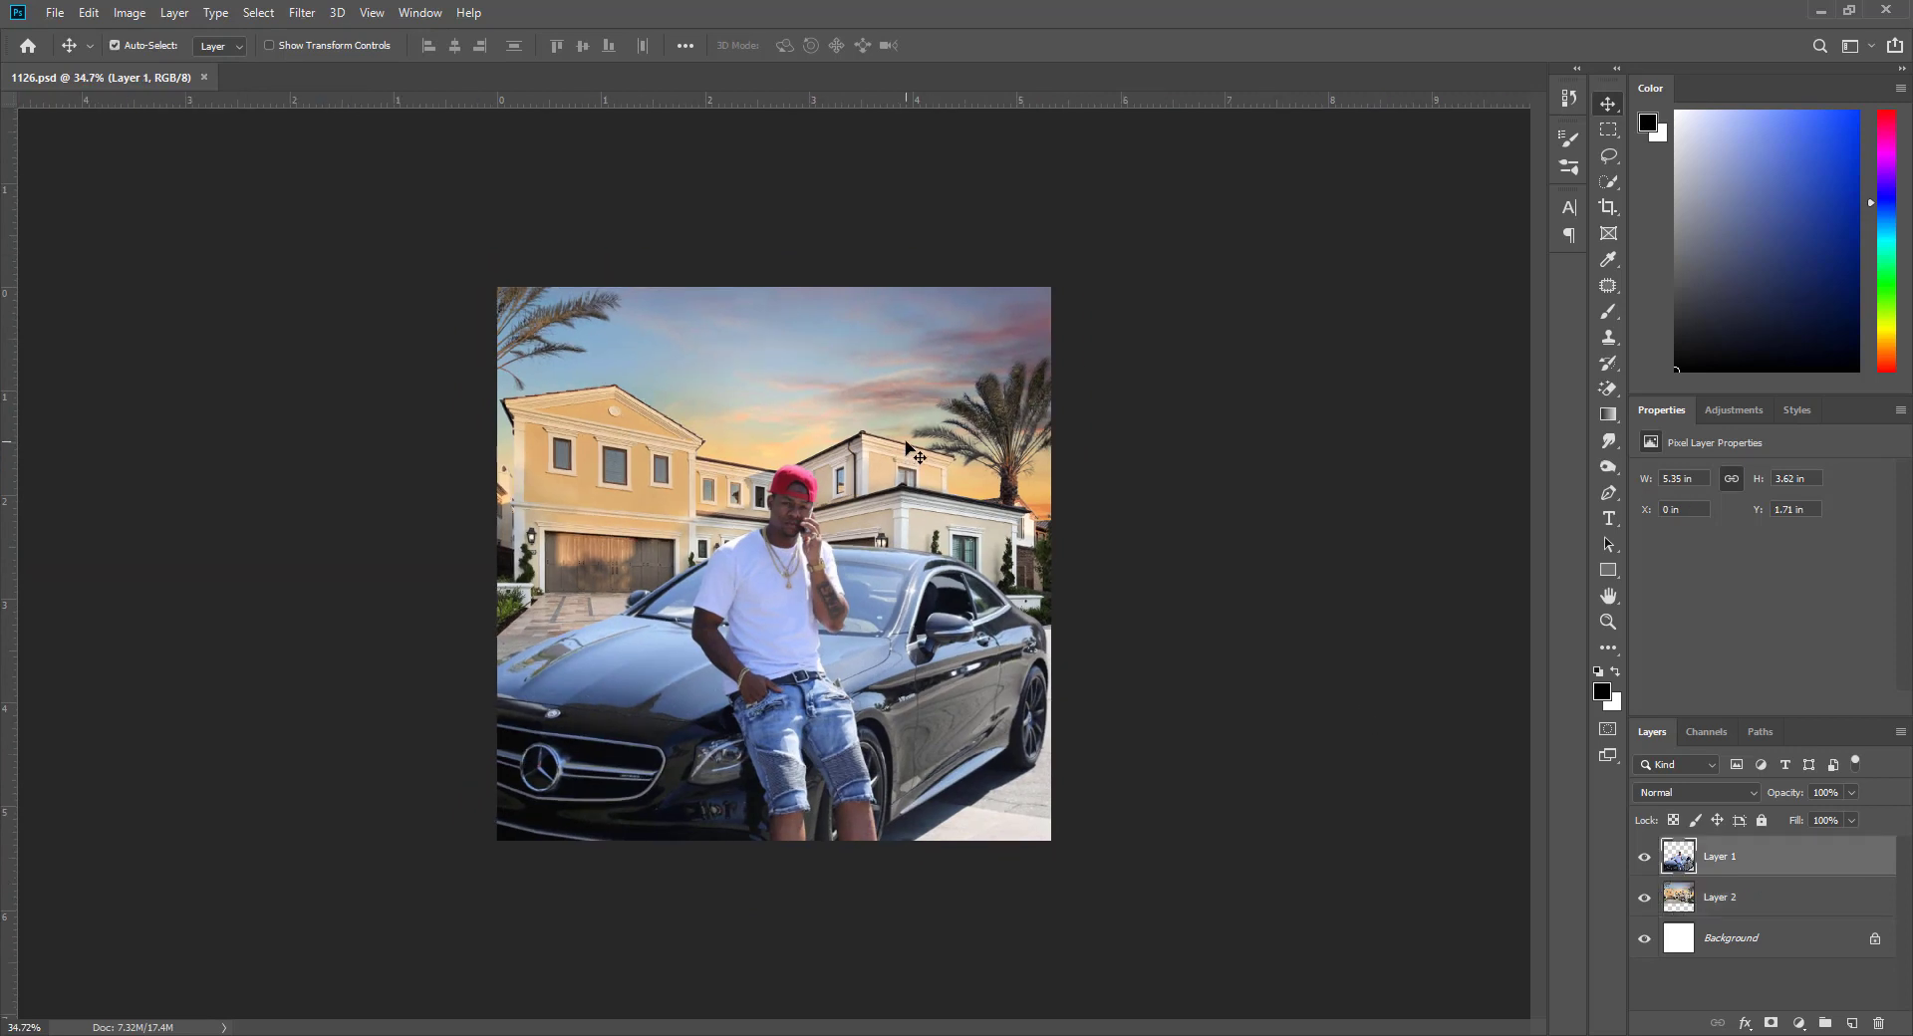
key(ctrl+shift+alt+e)
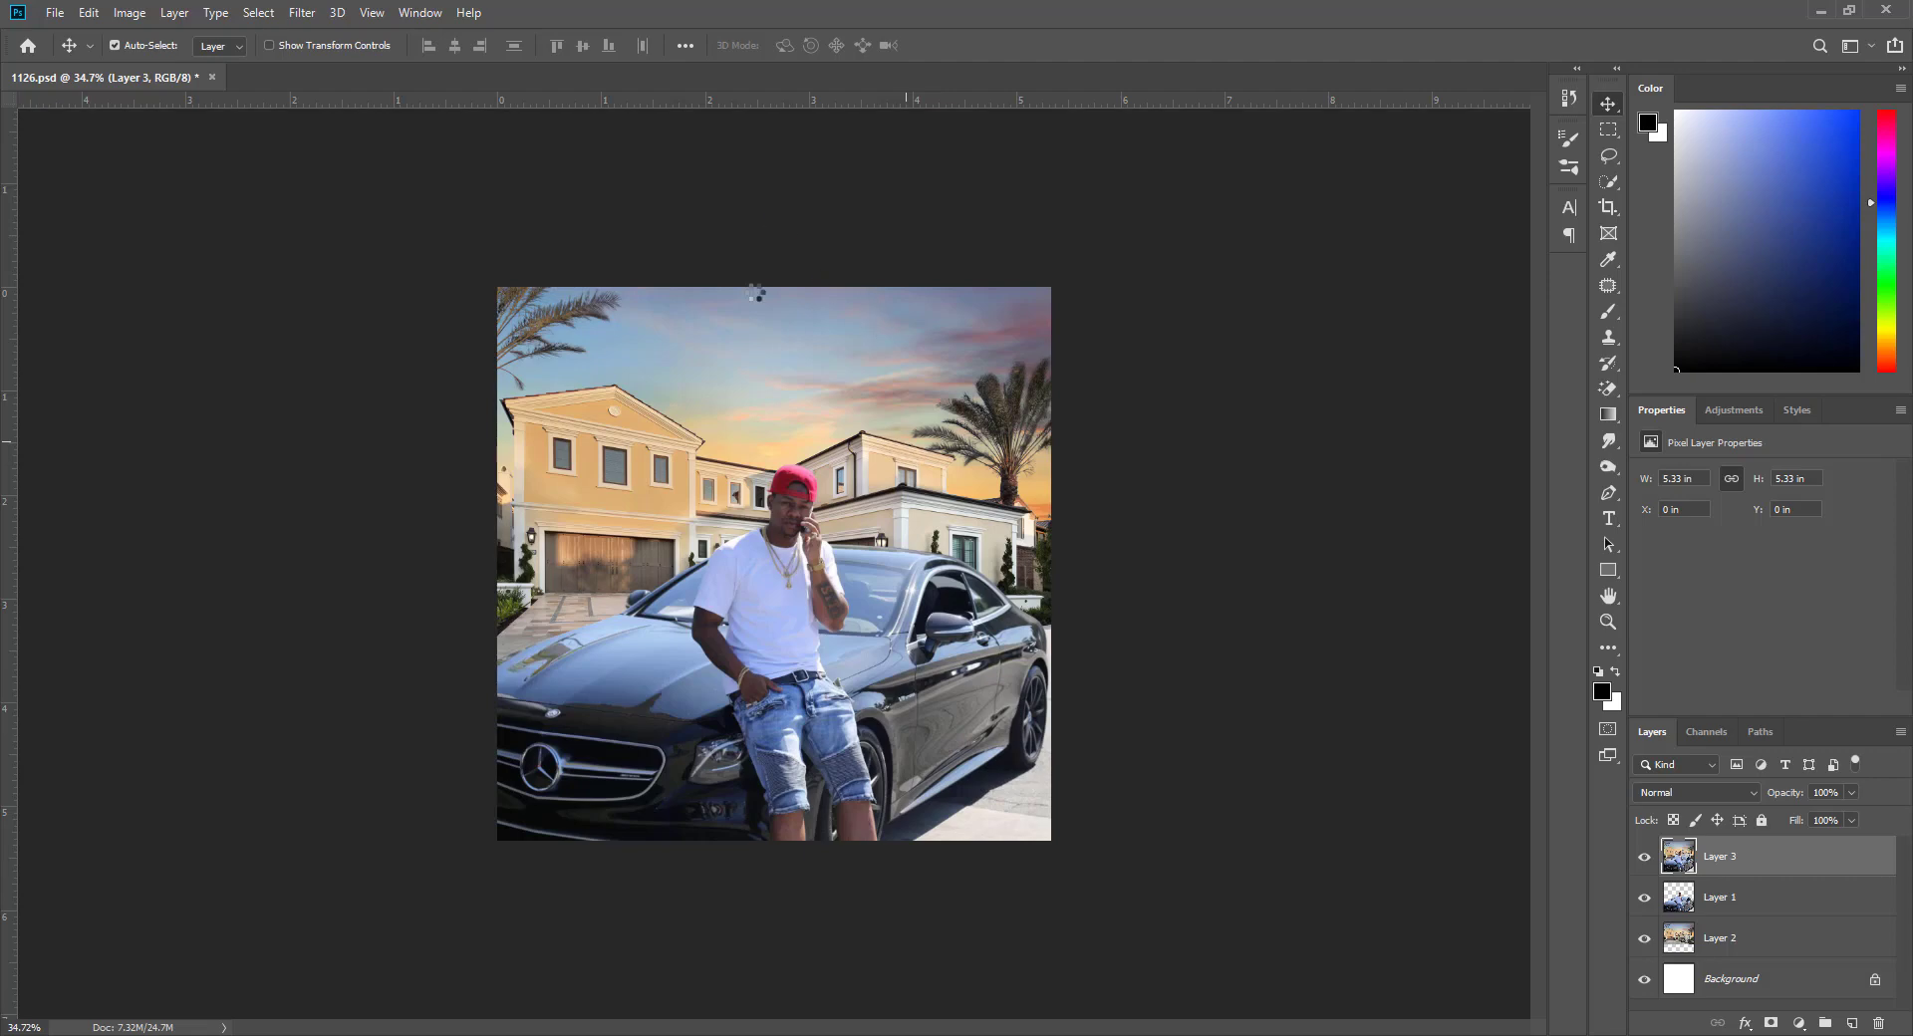
key(ctrl+shift+a)
key(ctrl+minus)
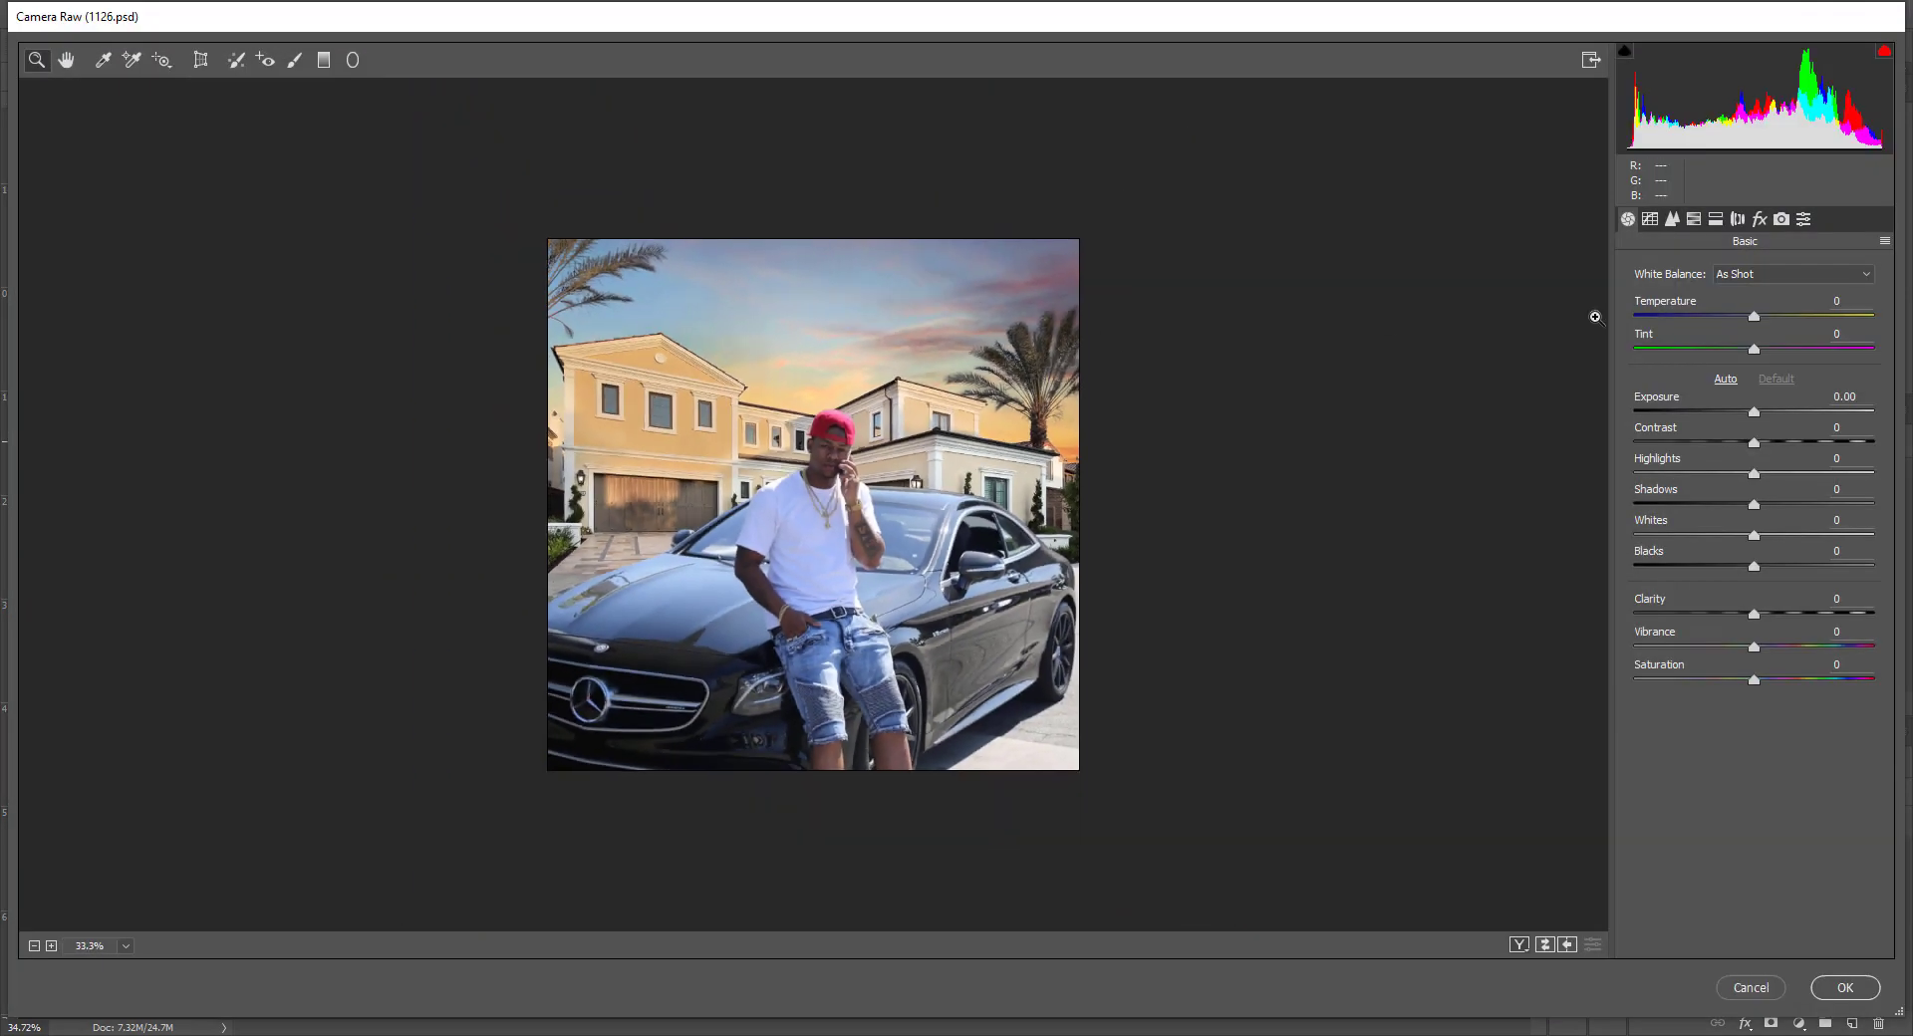
Try a series of Camera Raw presets on the composite, from A5 through B5, to compare the color grades
click(1804, 219)
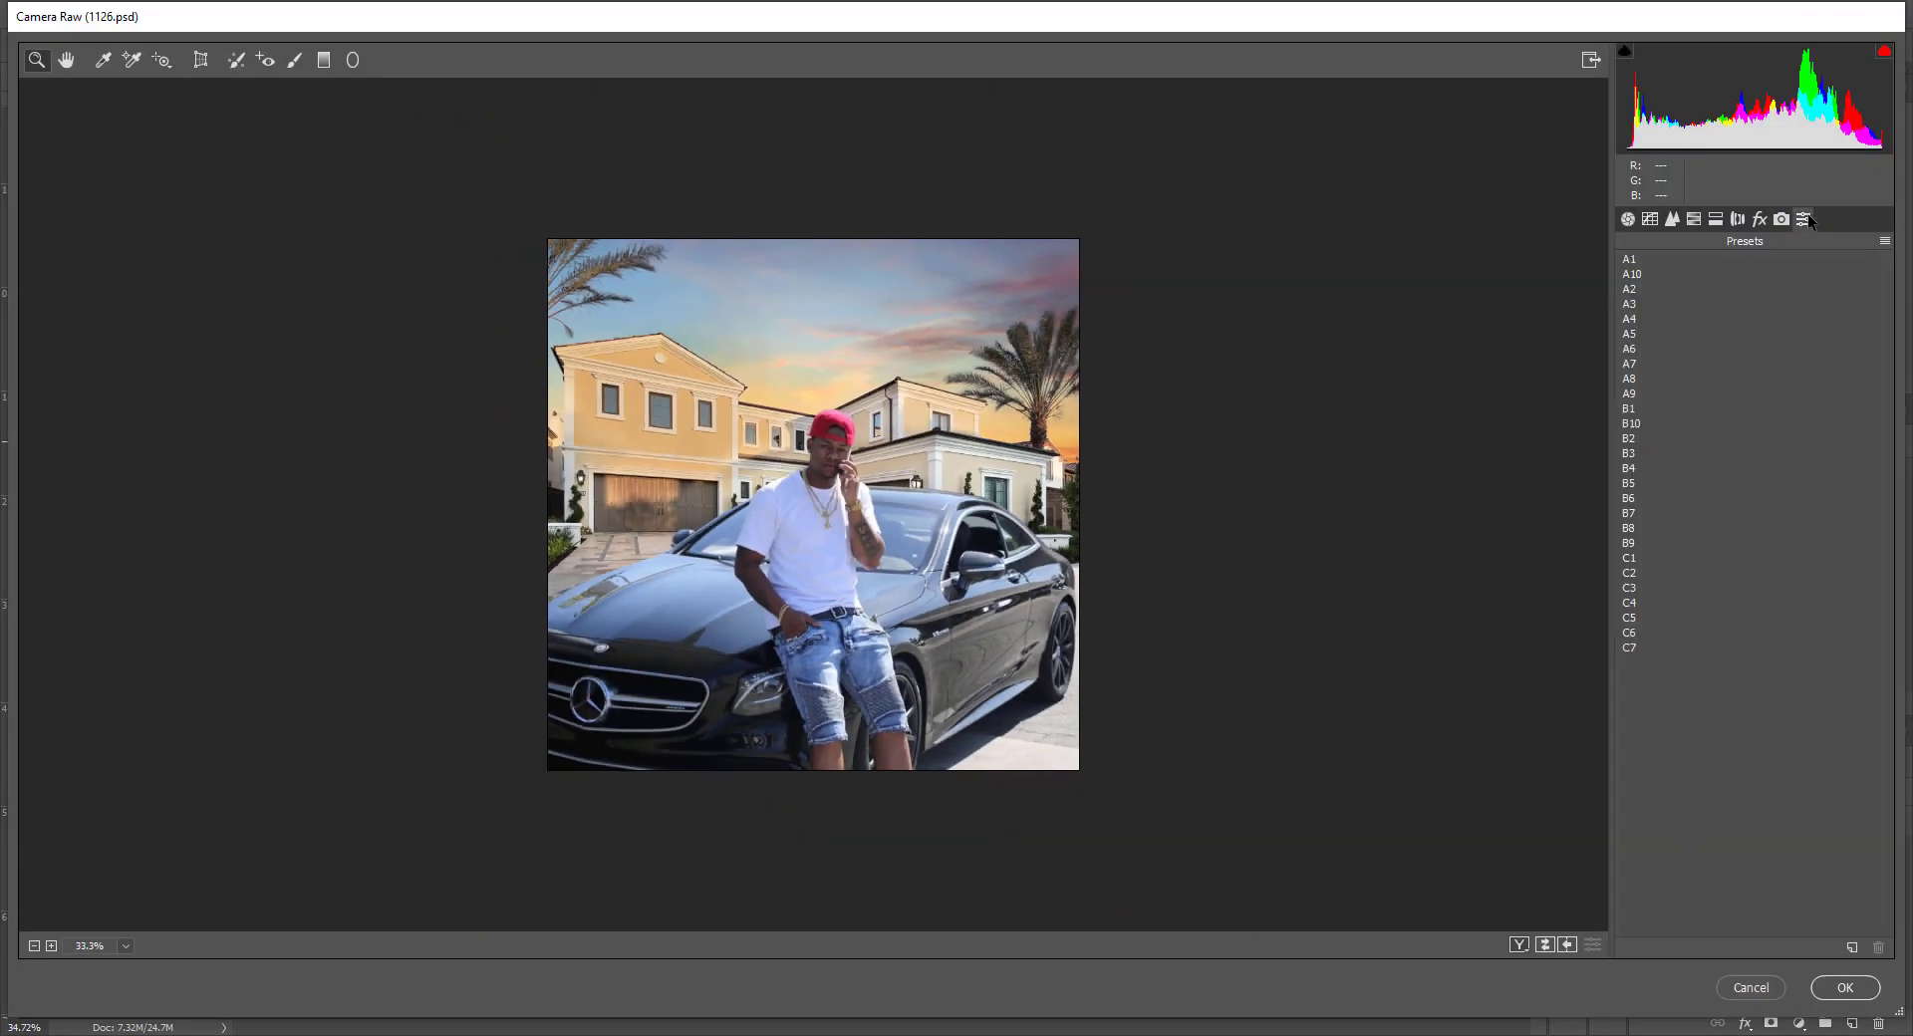
click(1630, 336)
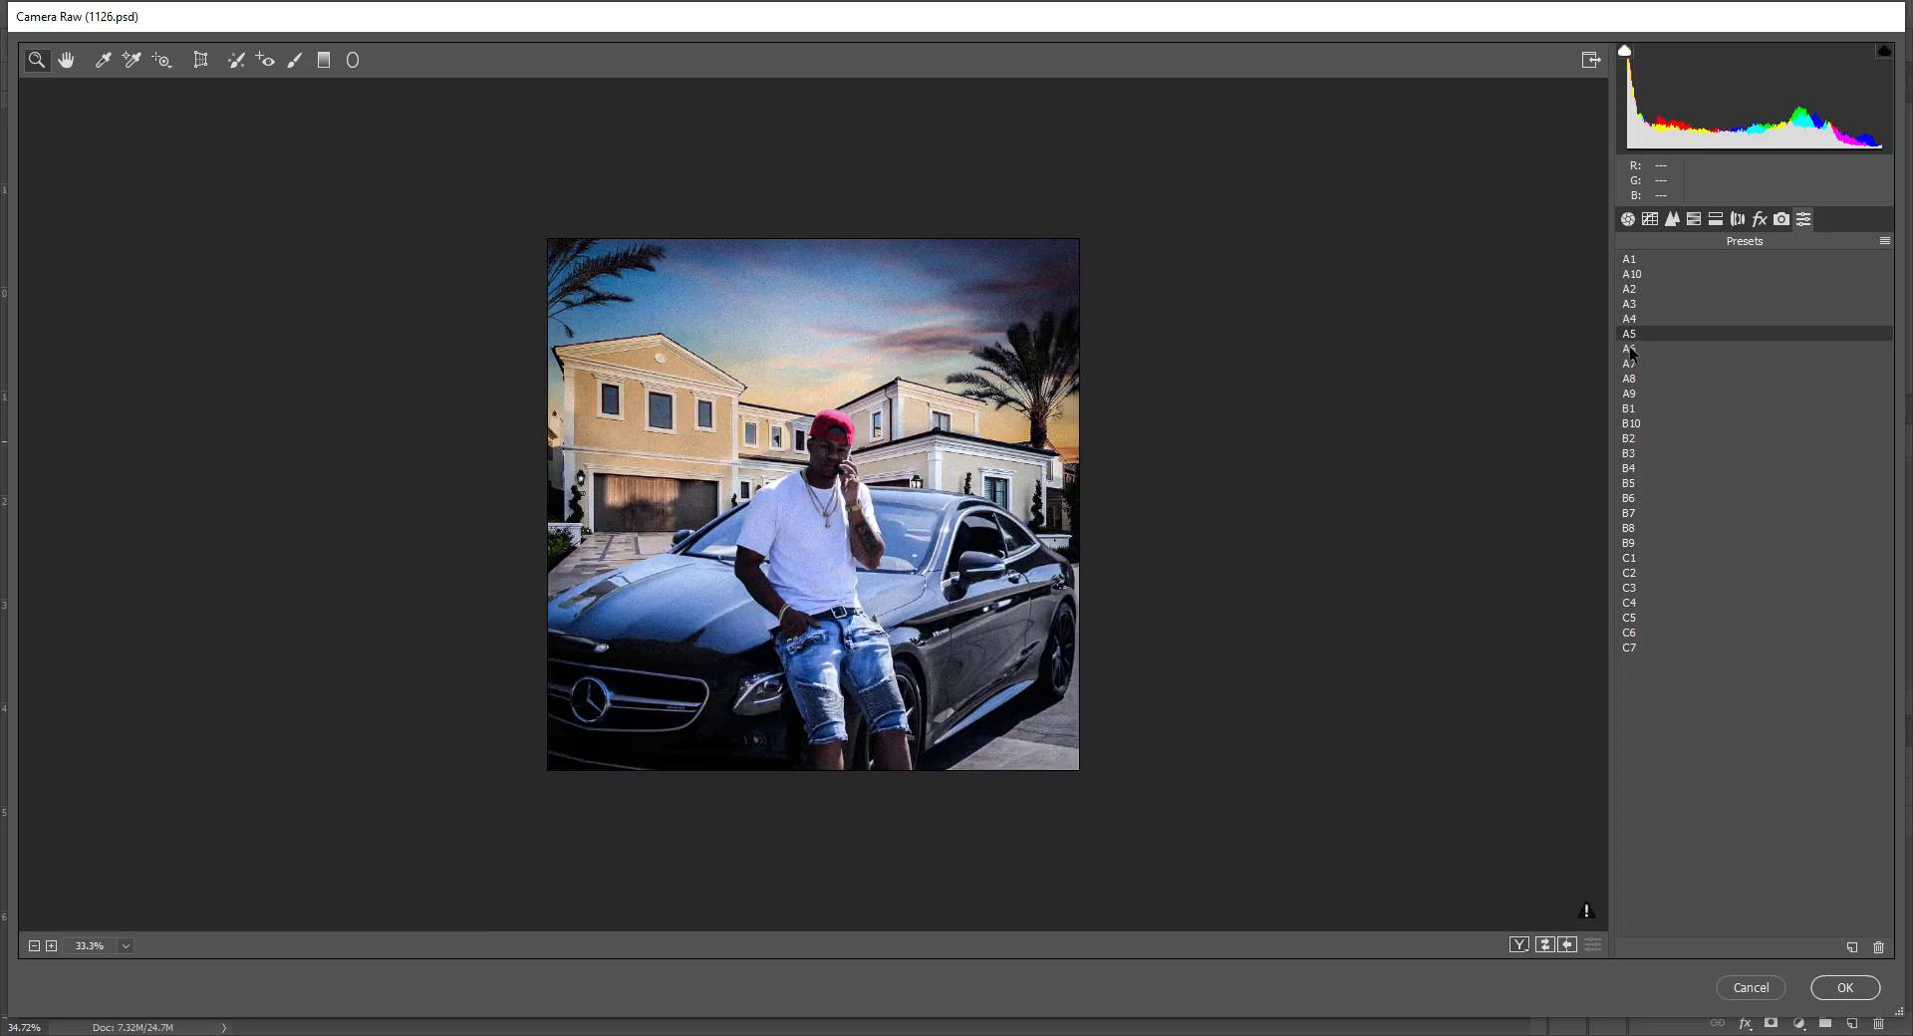
click(1631, 350)
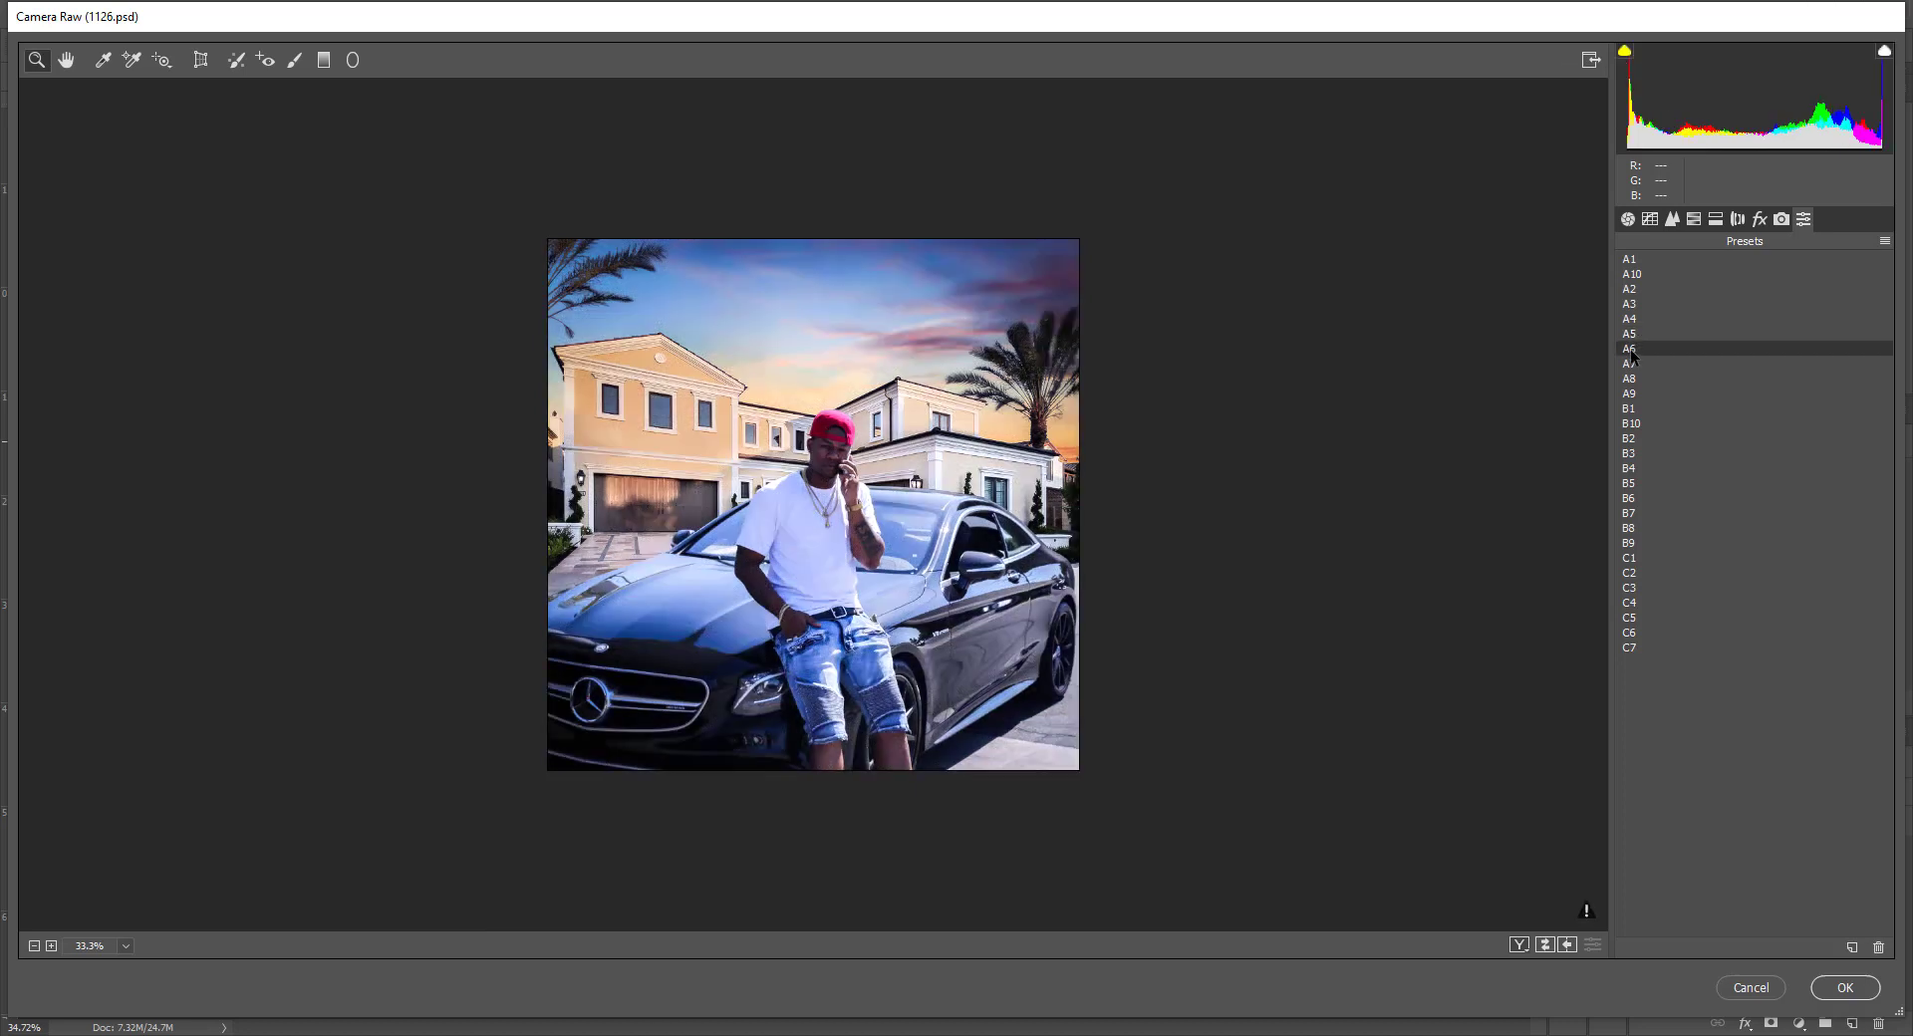
click(1630, 370)
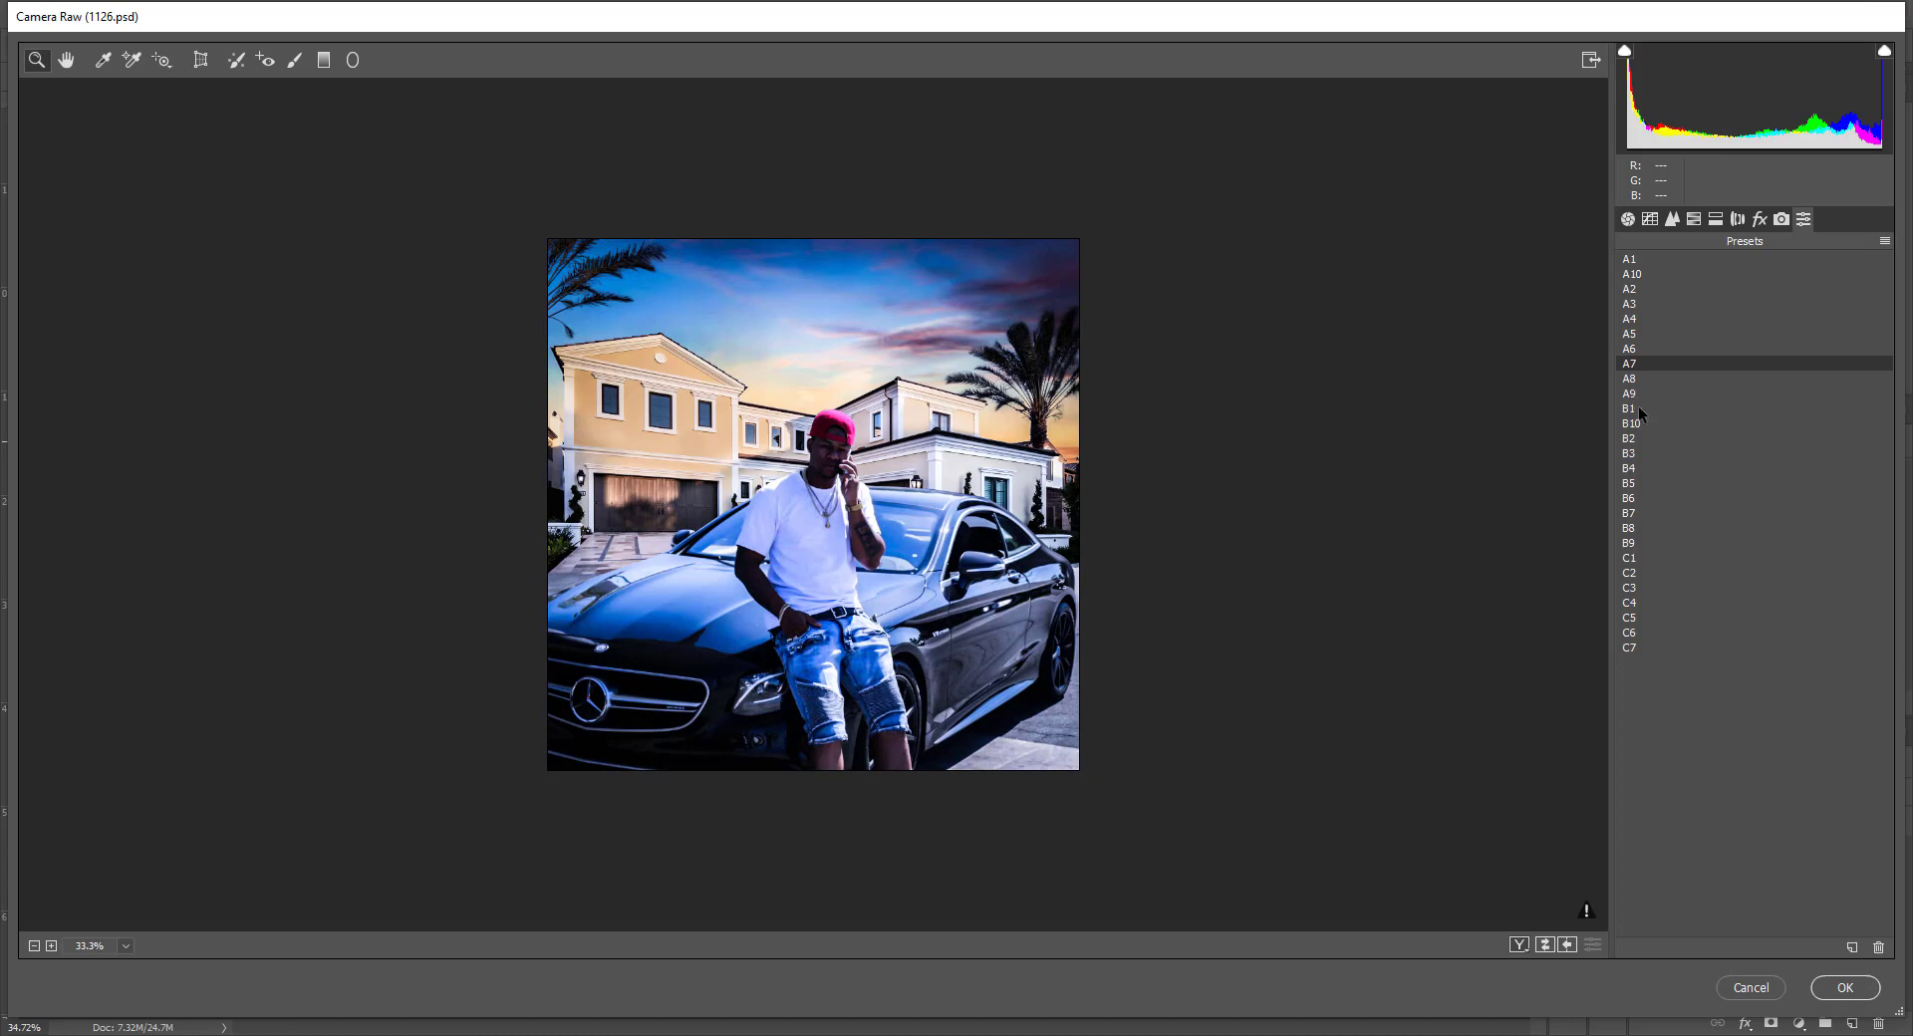
click(1631, 398)
click(1632, 408)
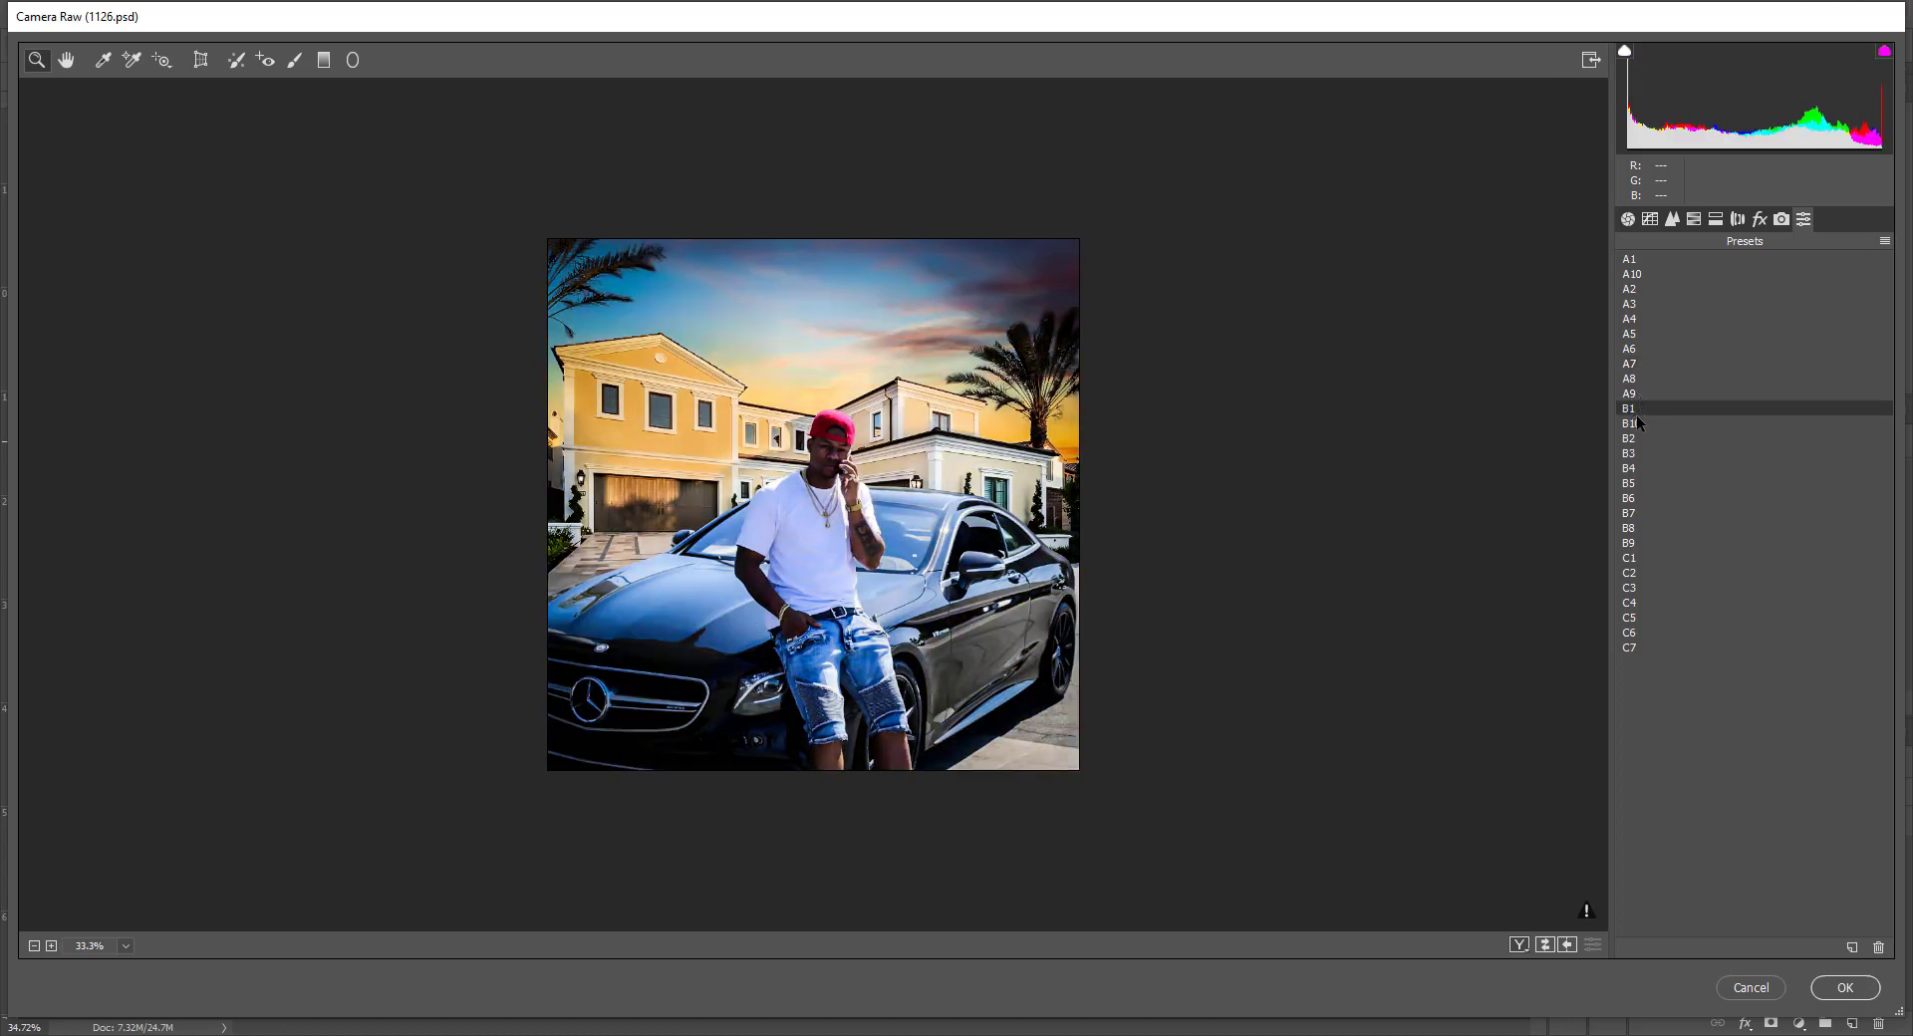
click(1636, 423)
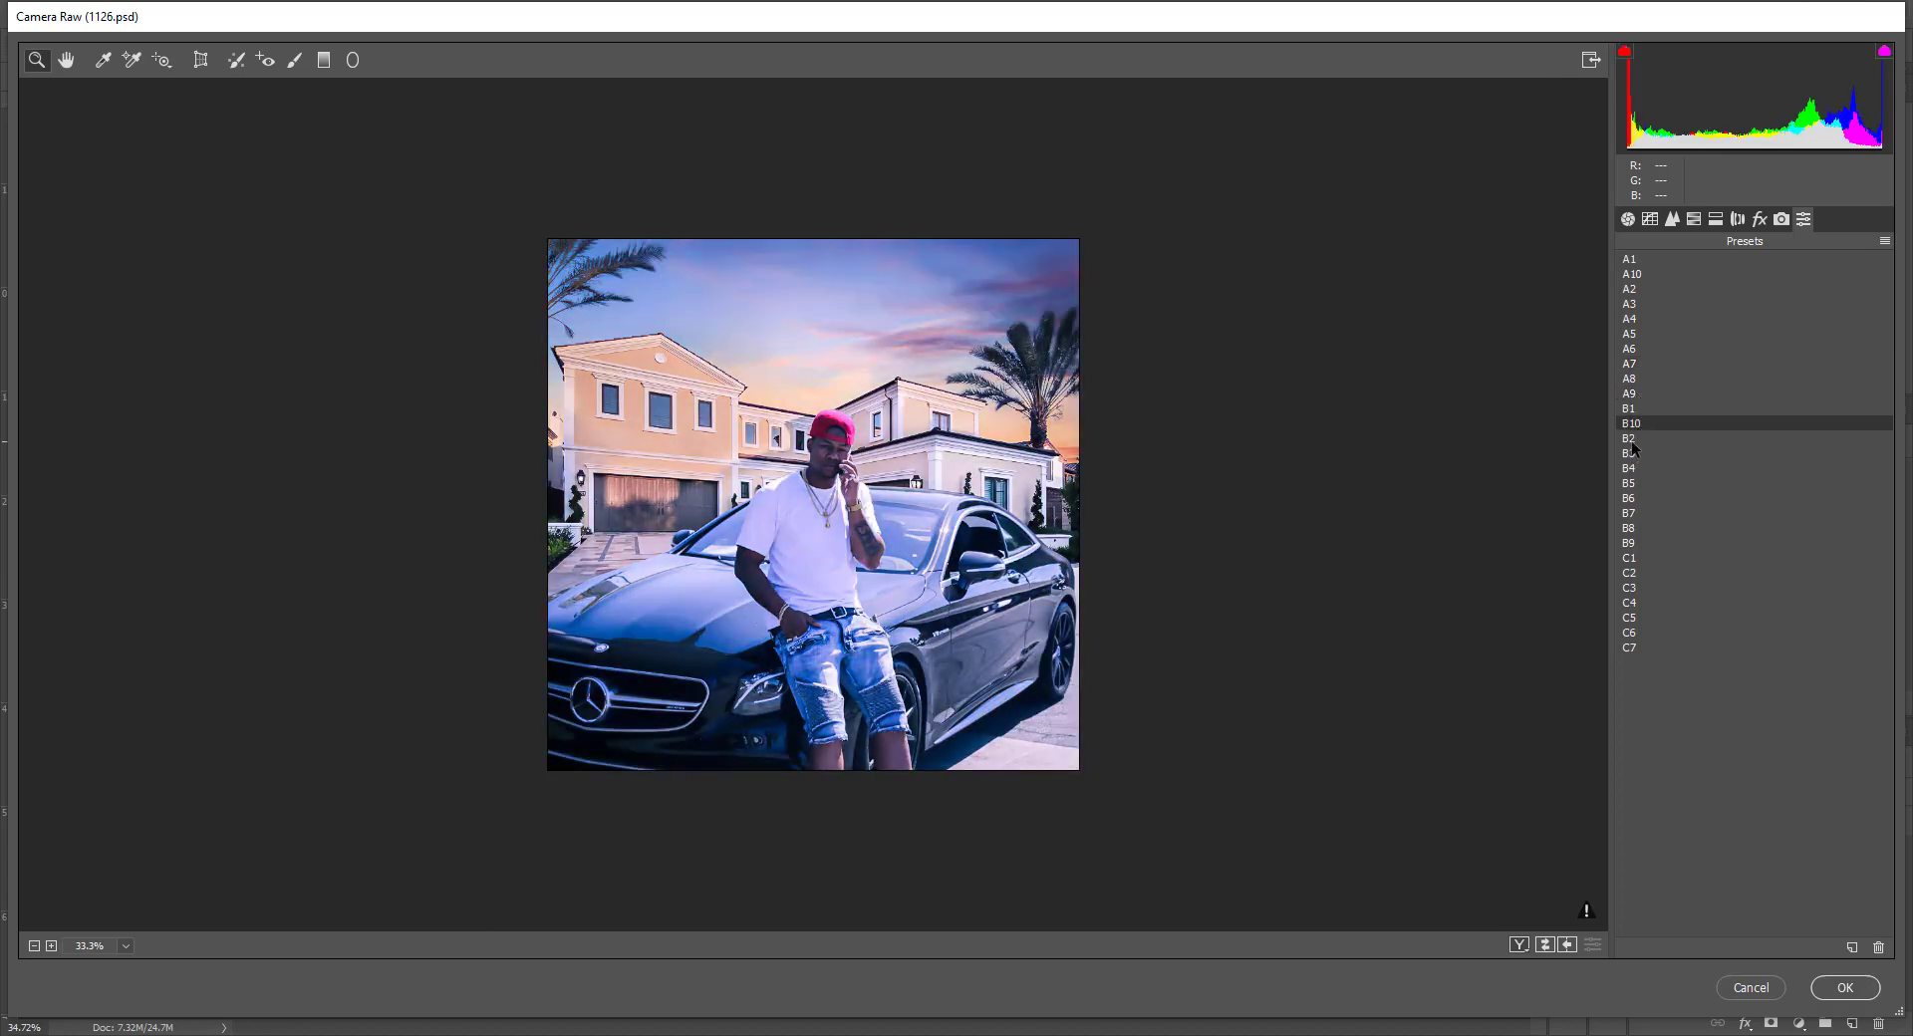
click(1634, 453)
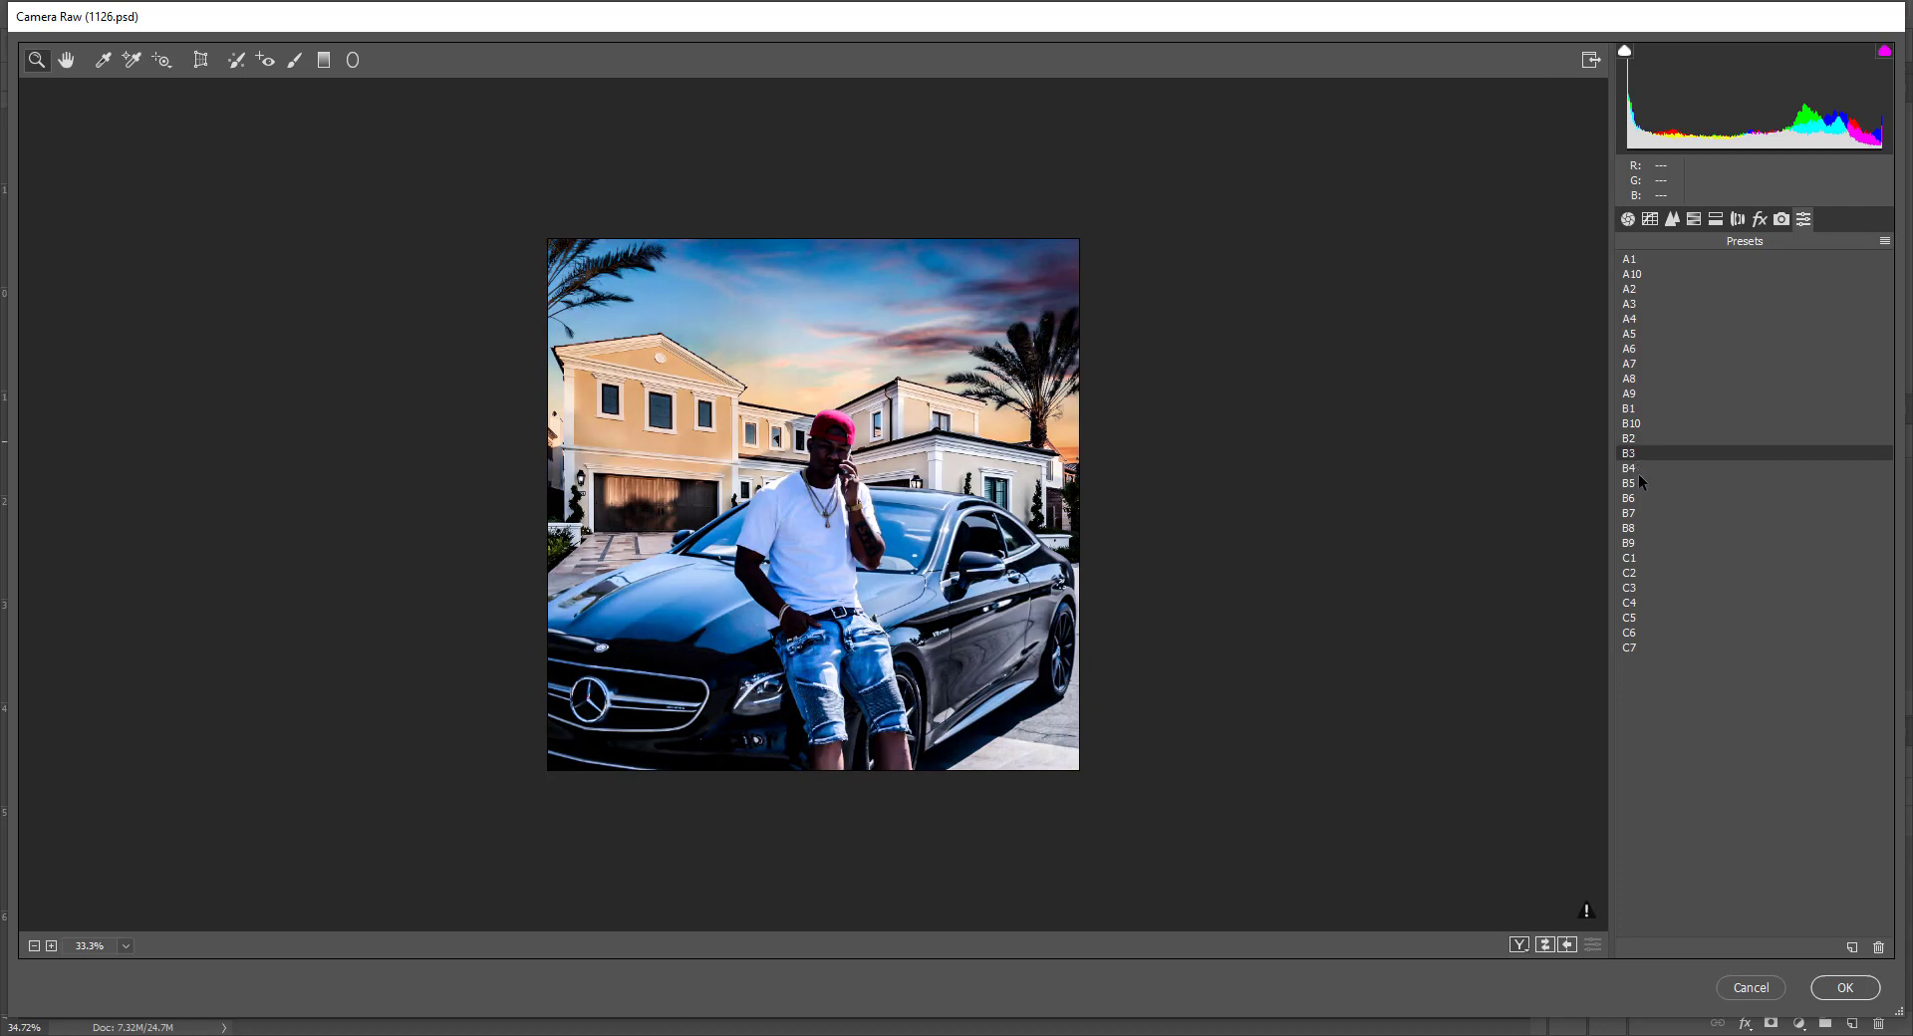
click(1638, 470)
click(1635, 482)
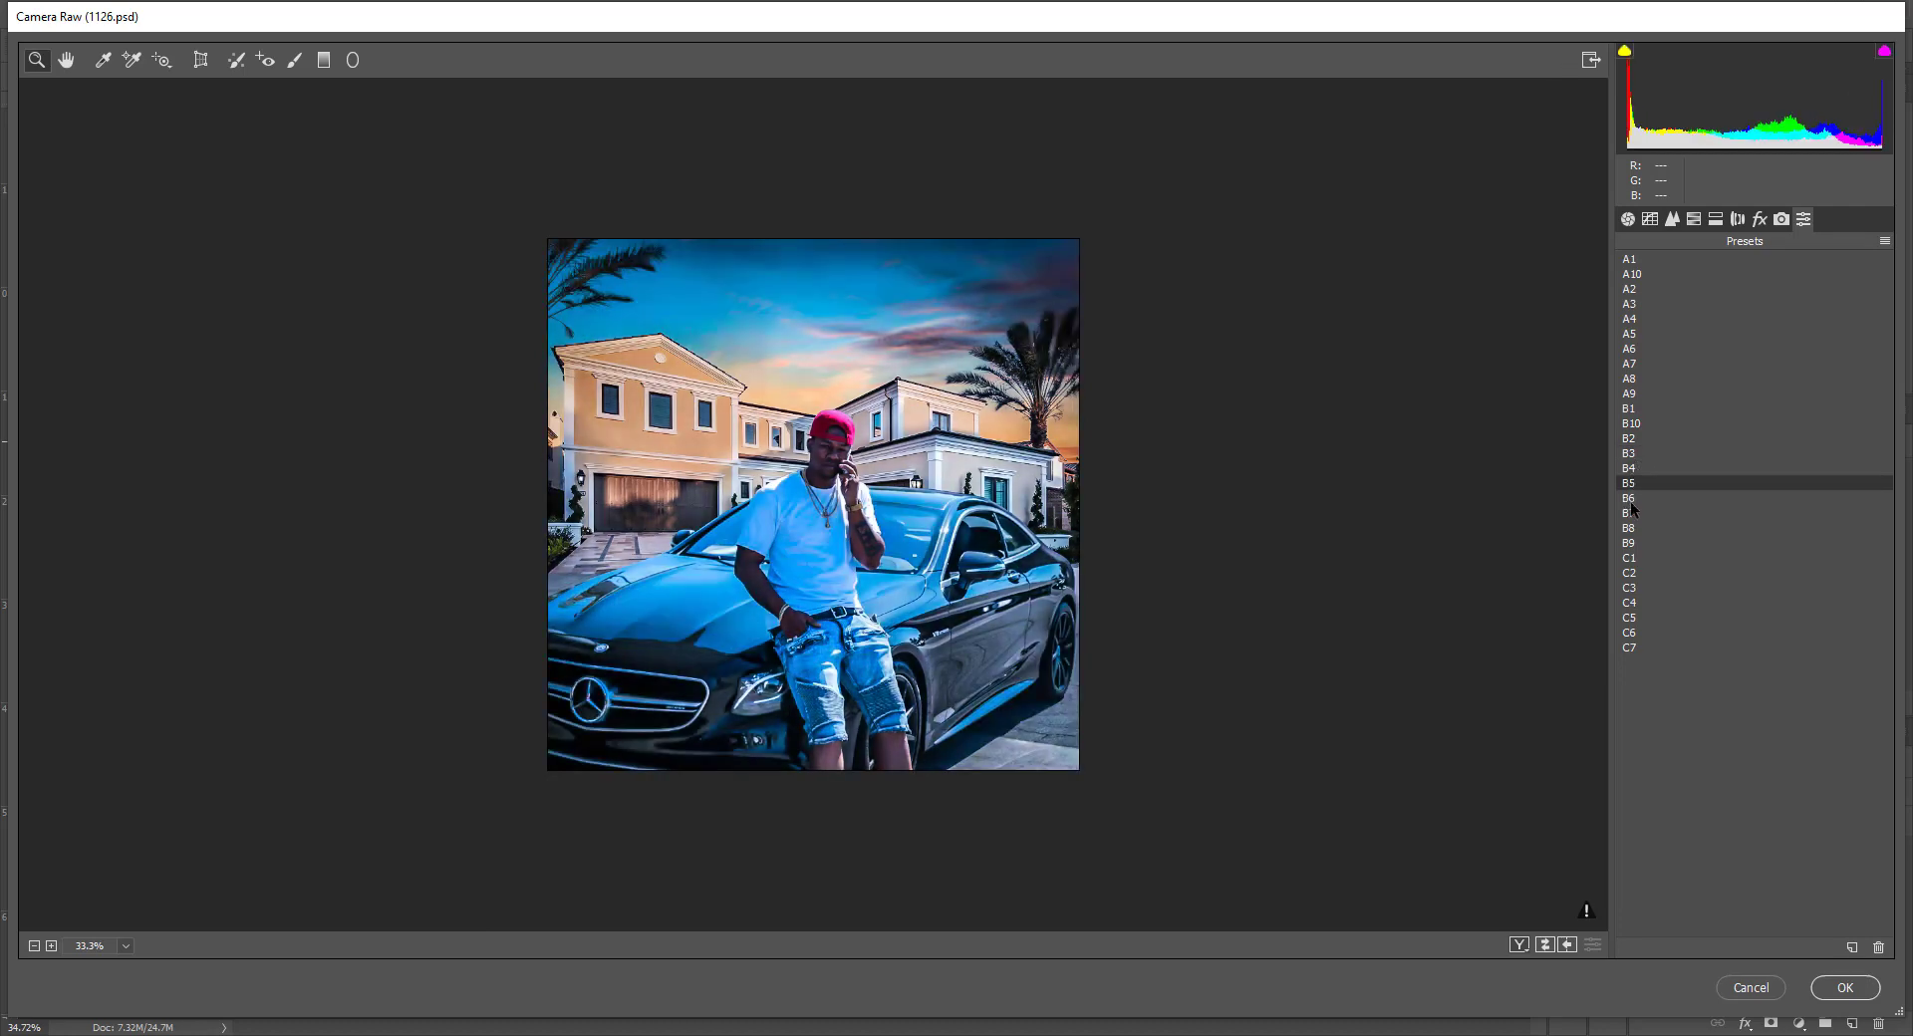
Try the remaining Camera Raw presets in turn, from B6 through C7
click(1631, 500)
click(1634, 515)
click(1631, 530)
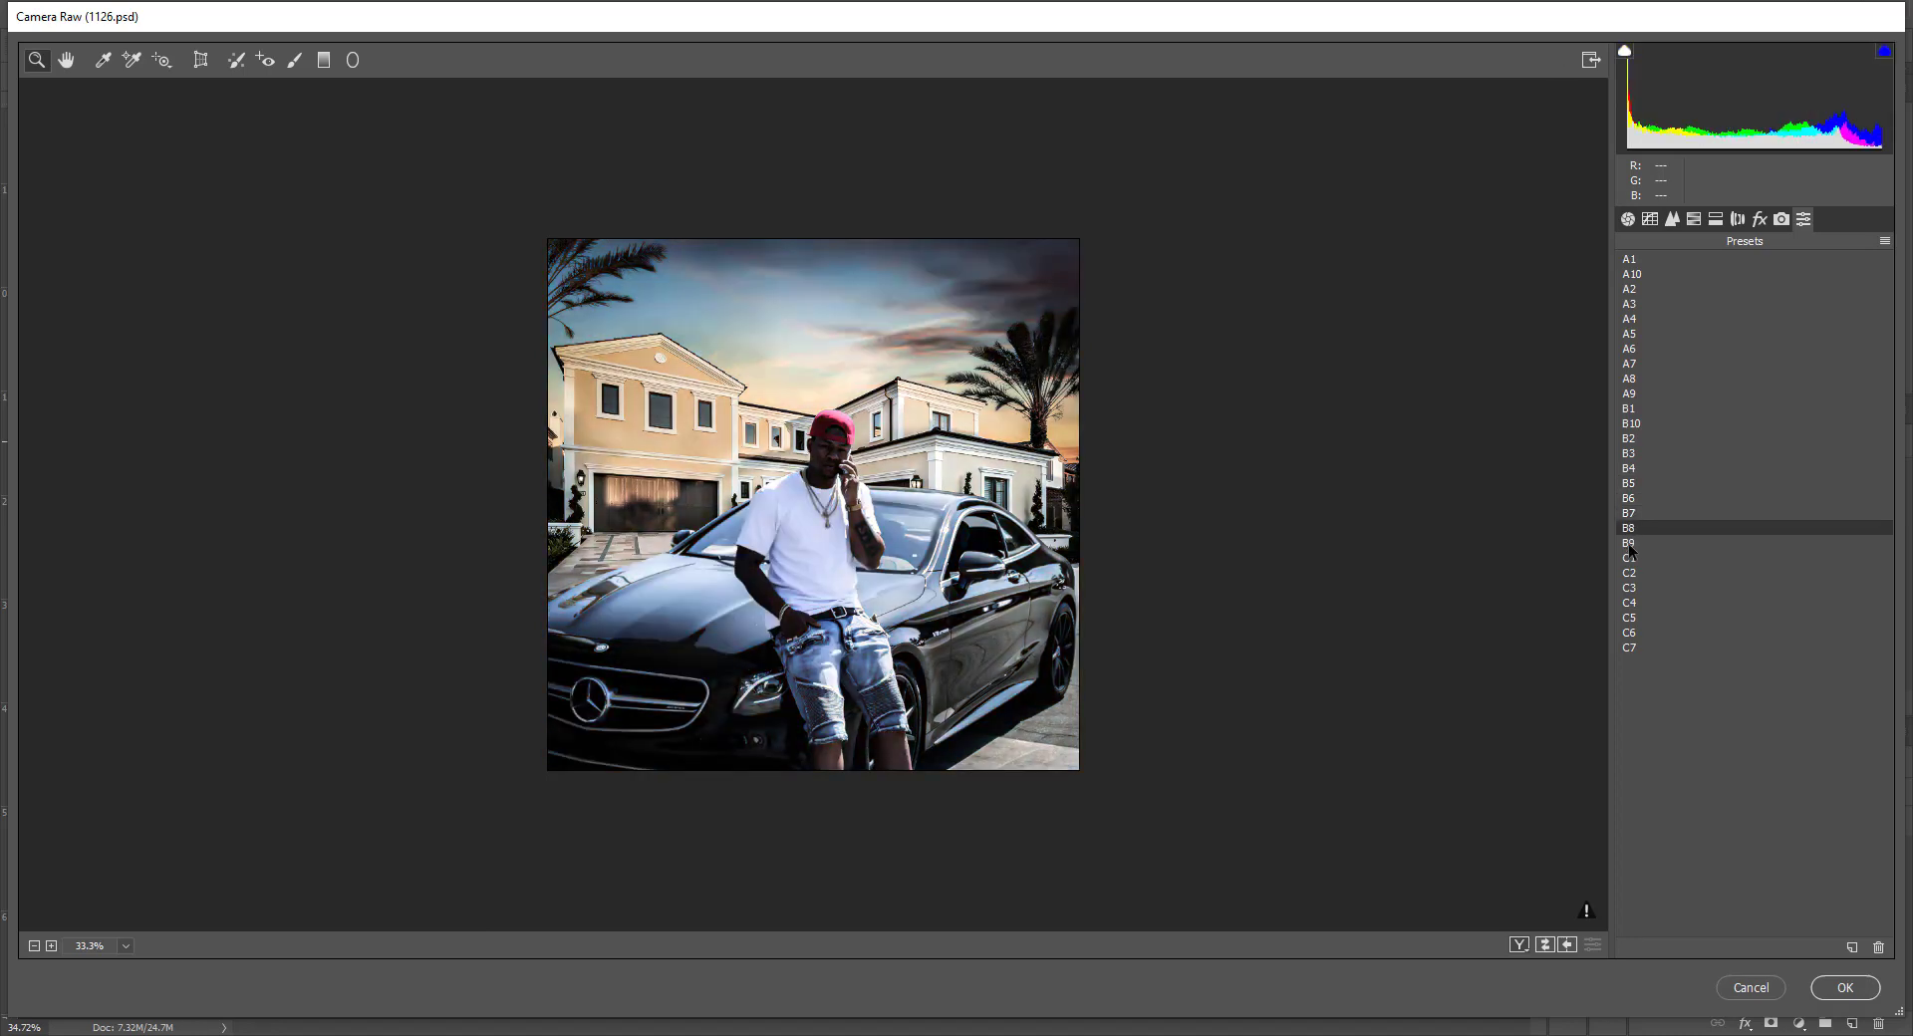
click(1630, 545)
click(1632, 560)
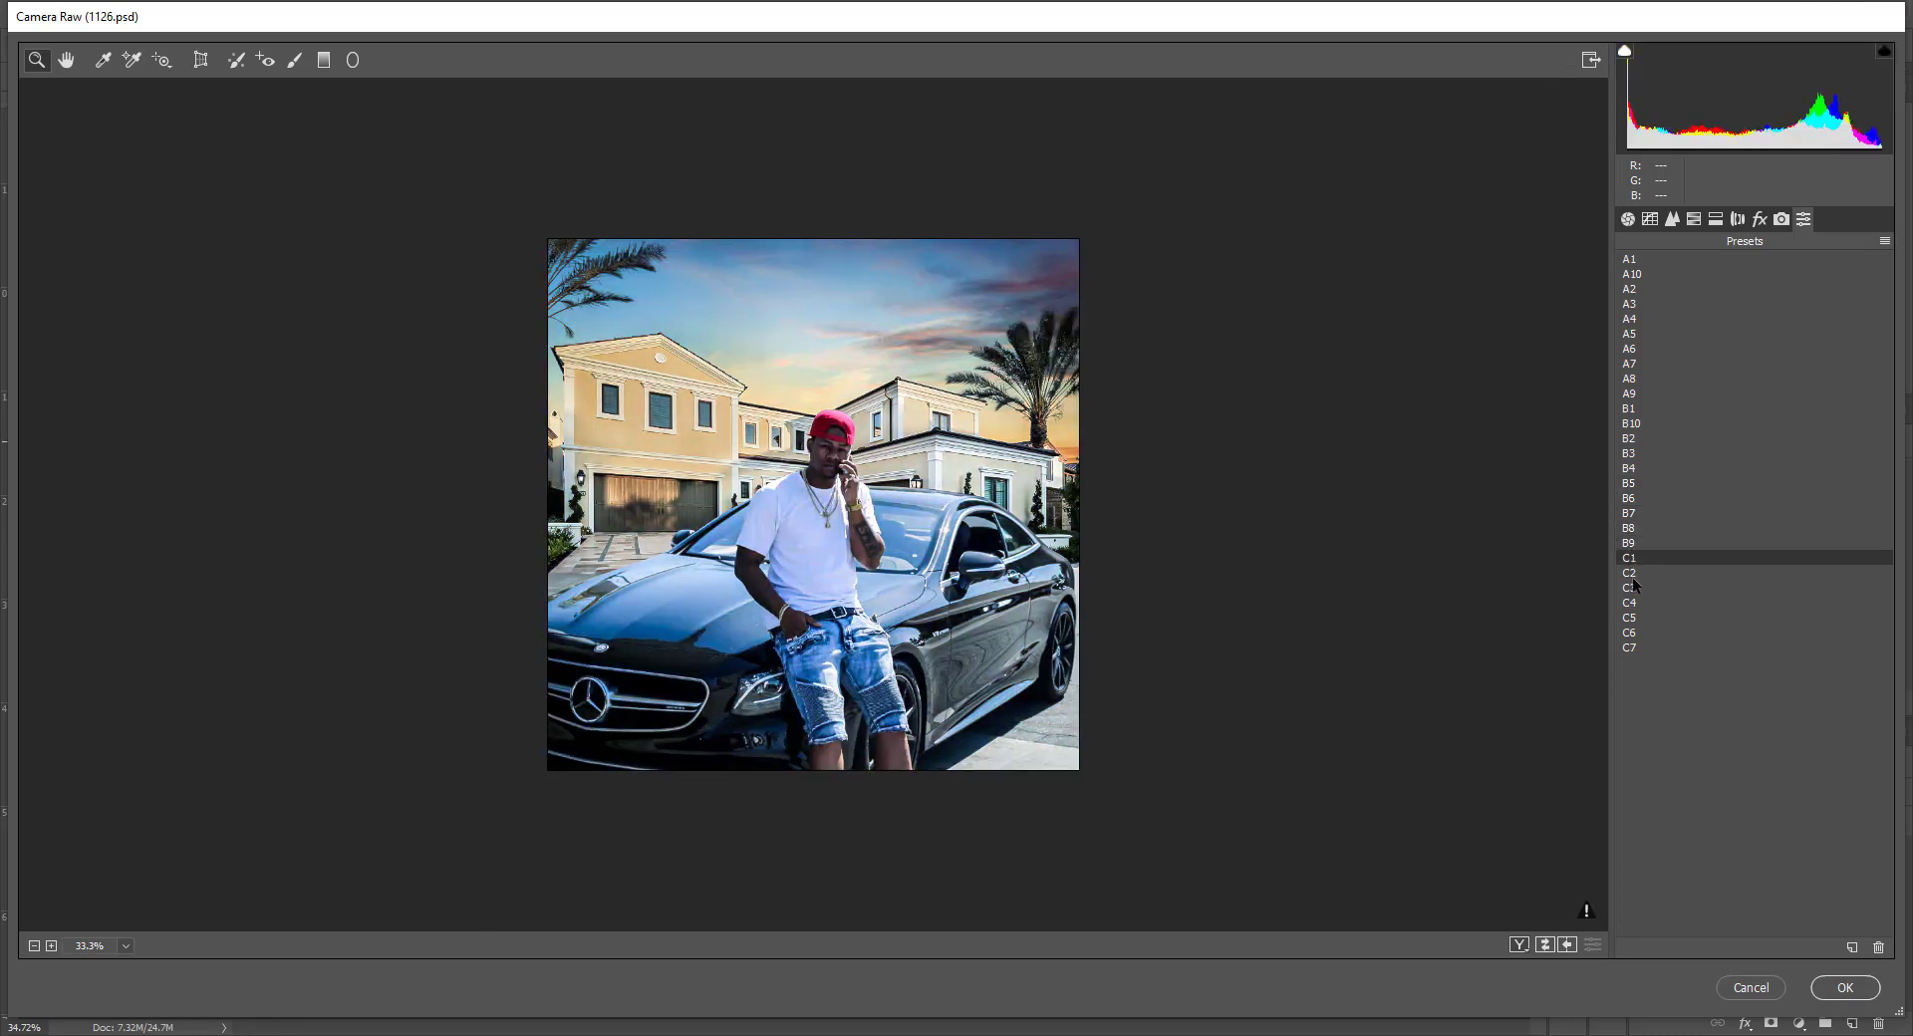
click(1632, 574)
click(1632, 589)
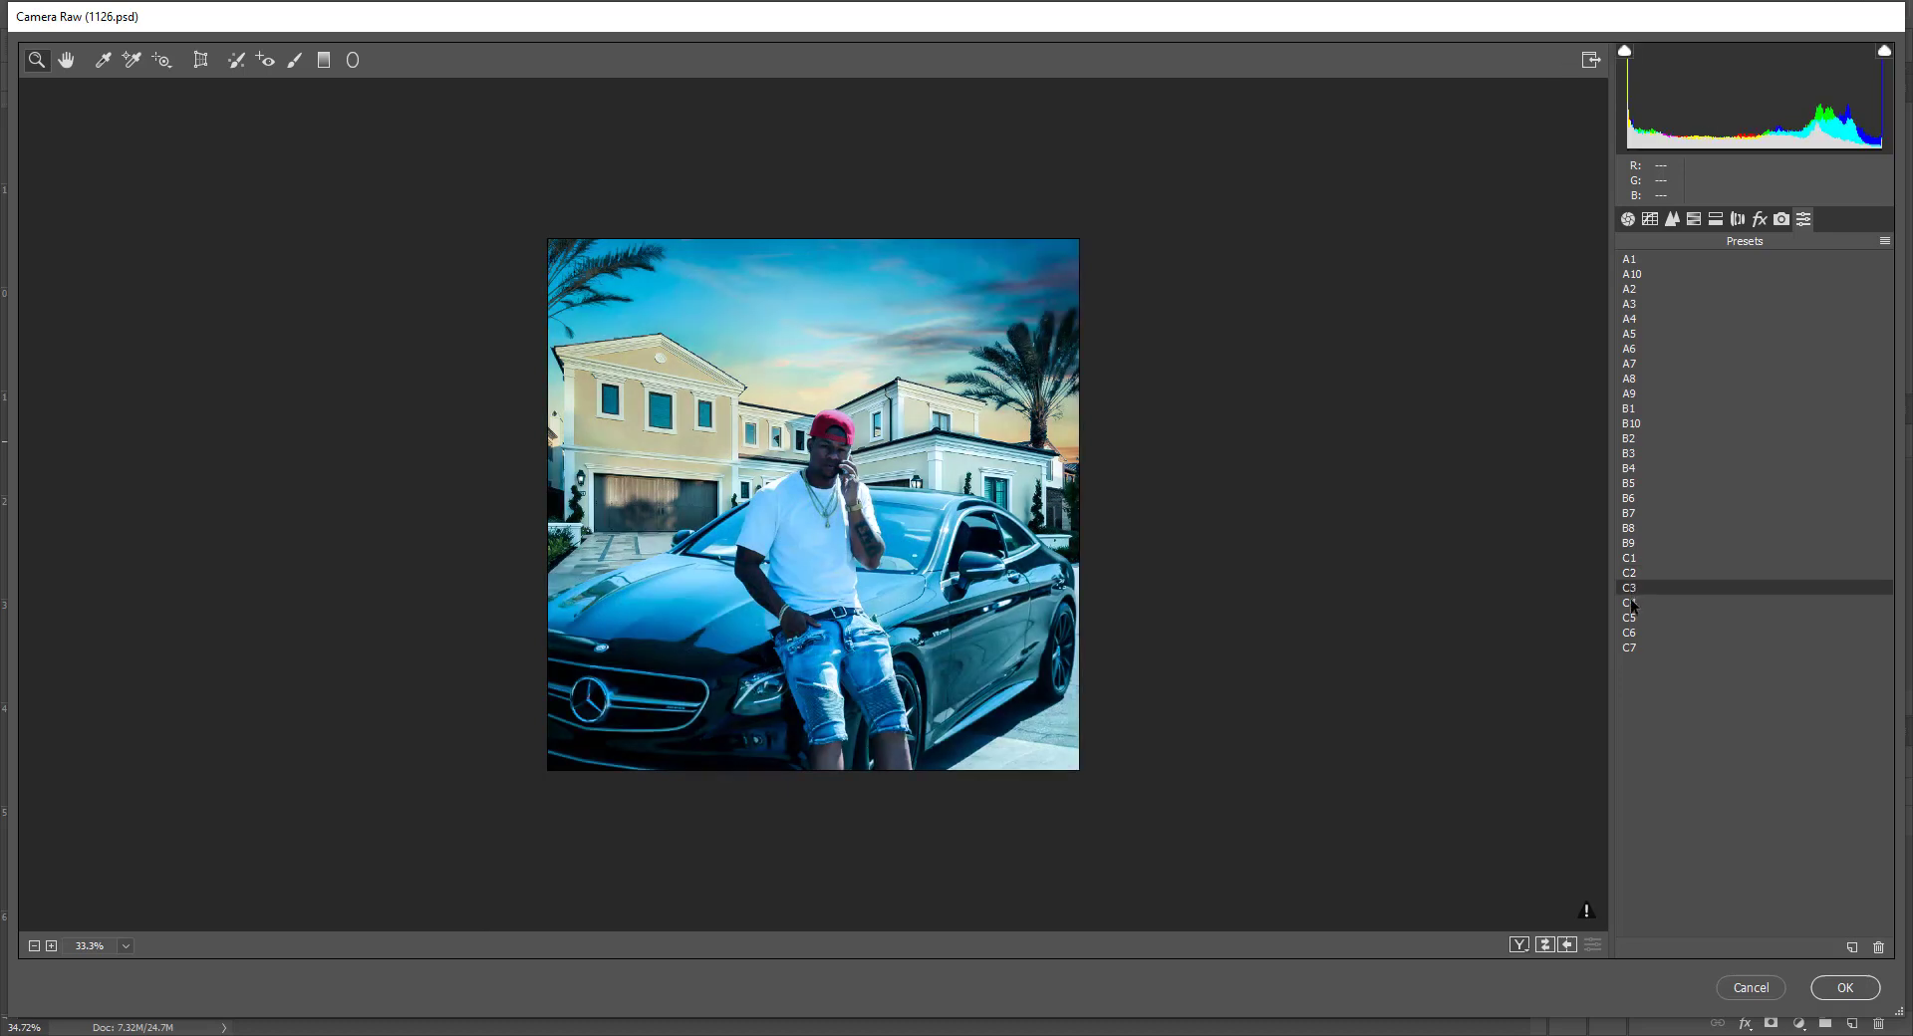
key(Down)
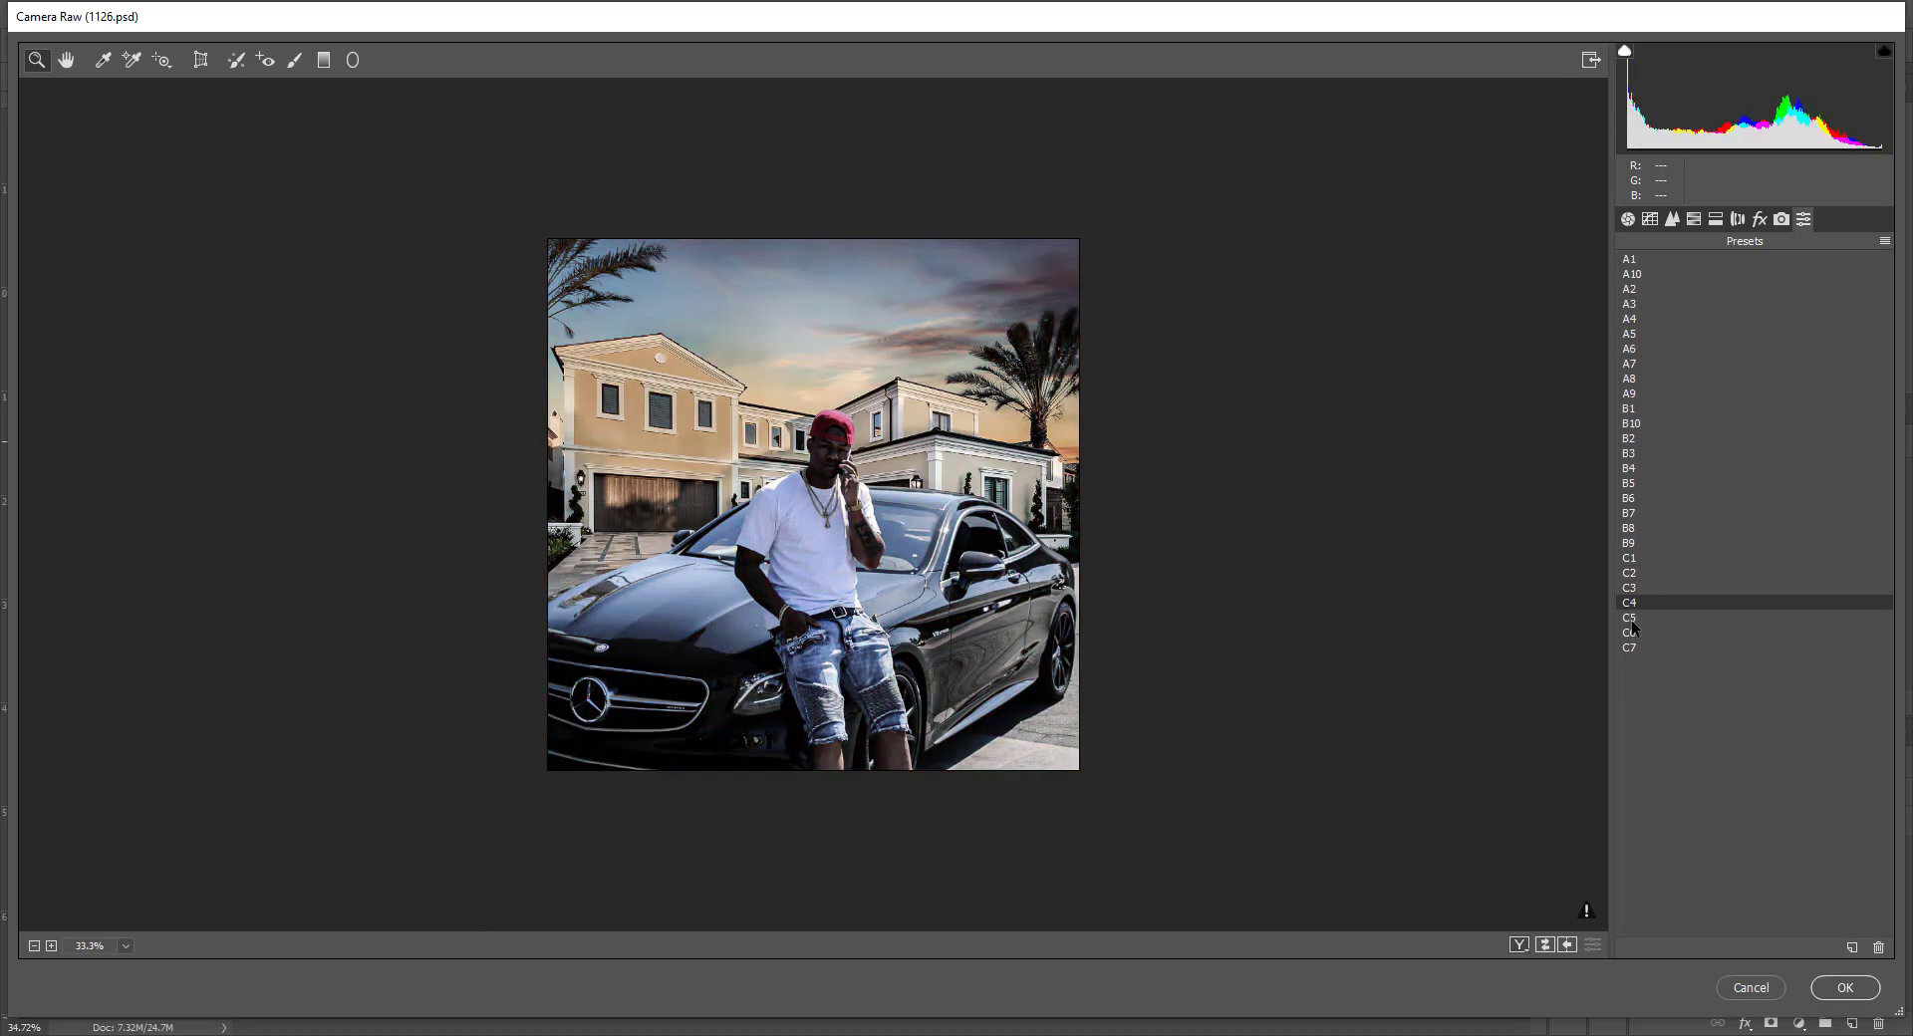
click(1632, 620)
click(1631, 639)
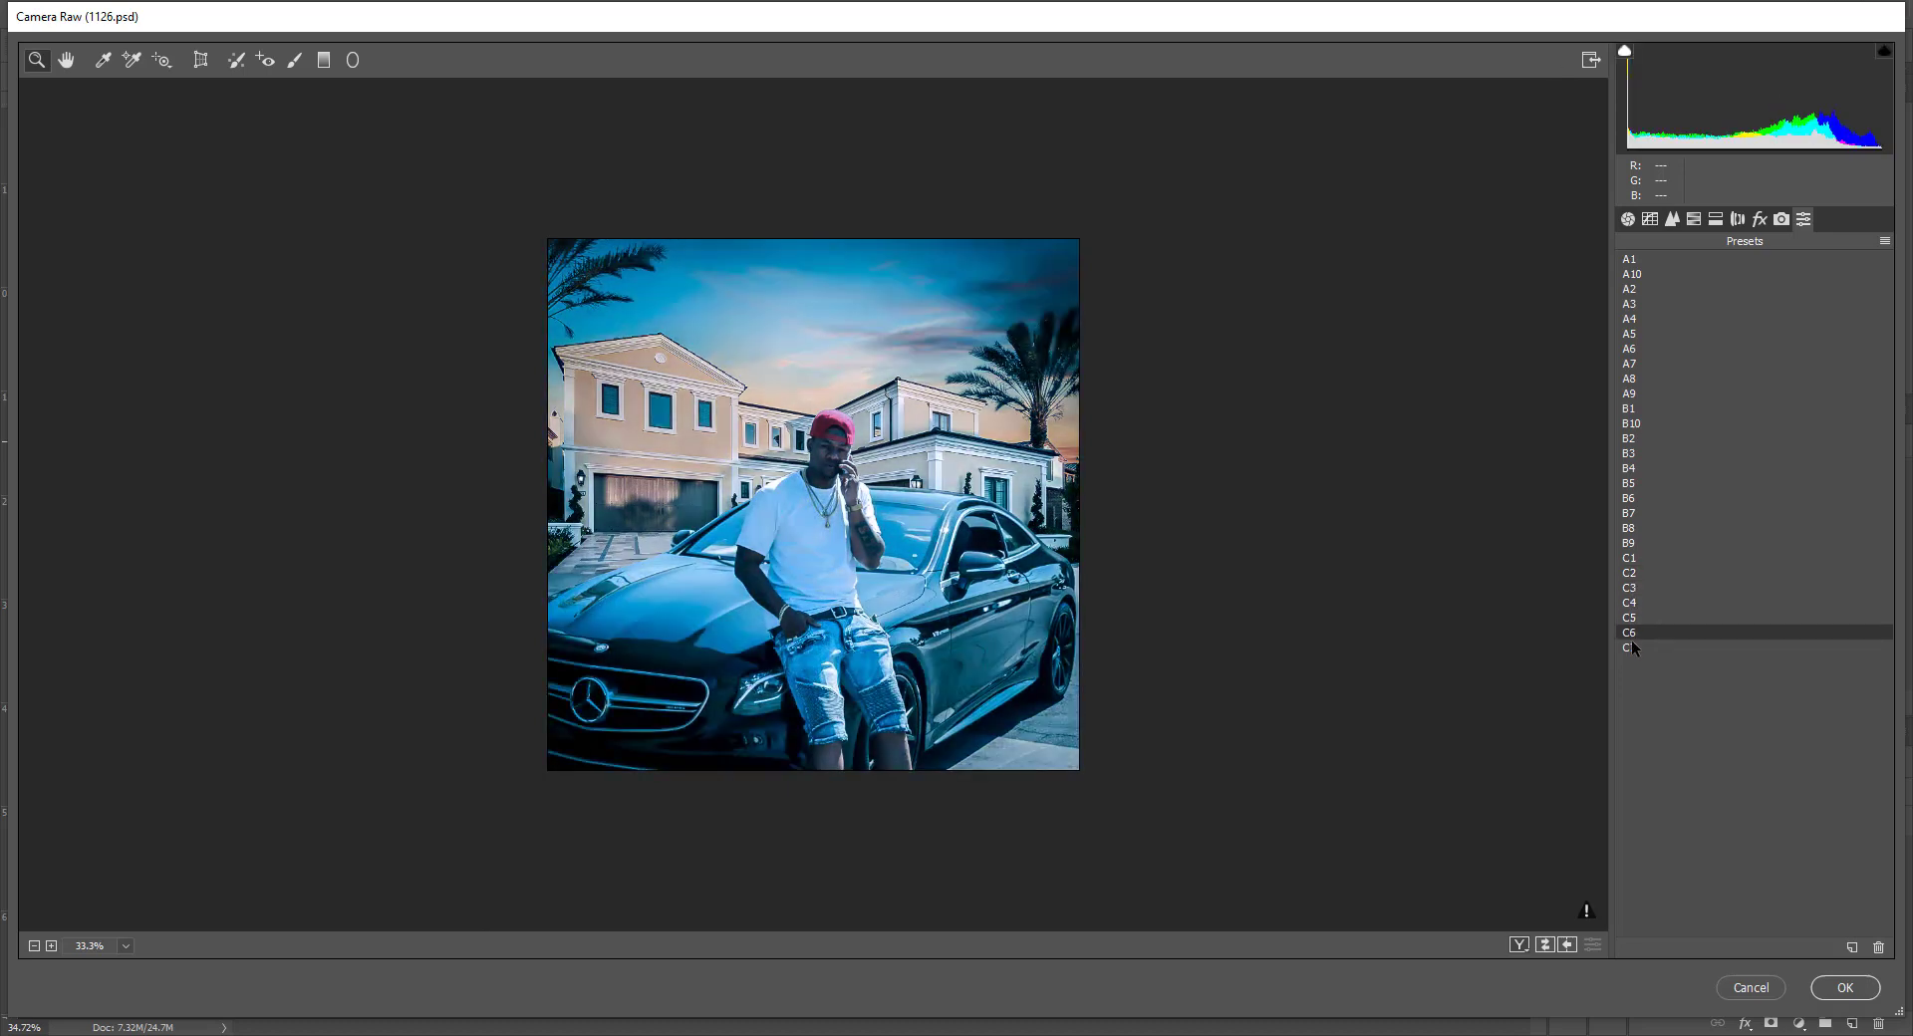
click(1628, 648)
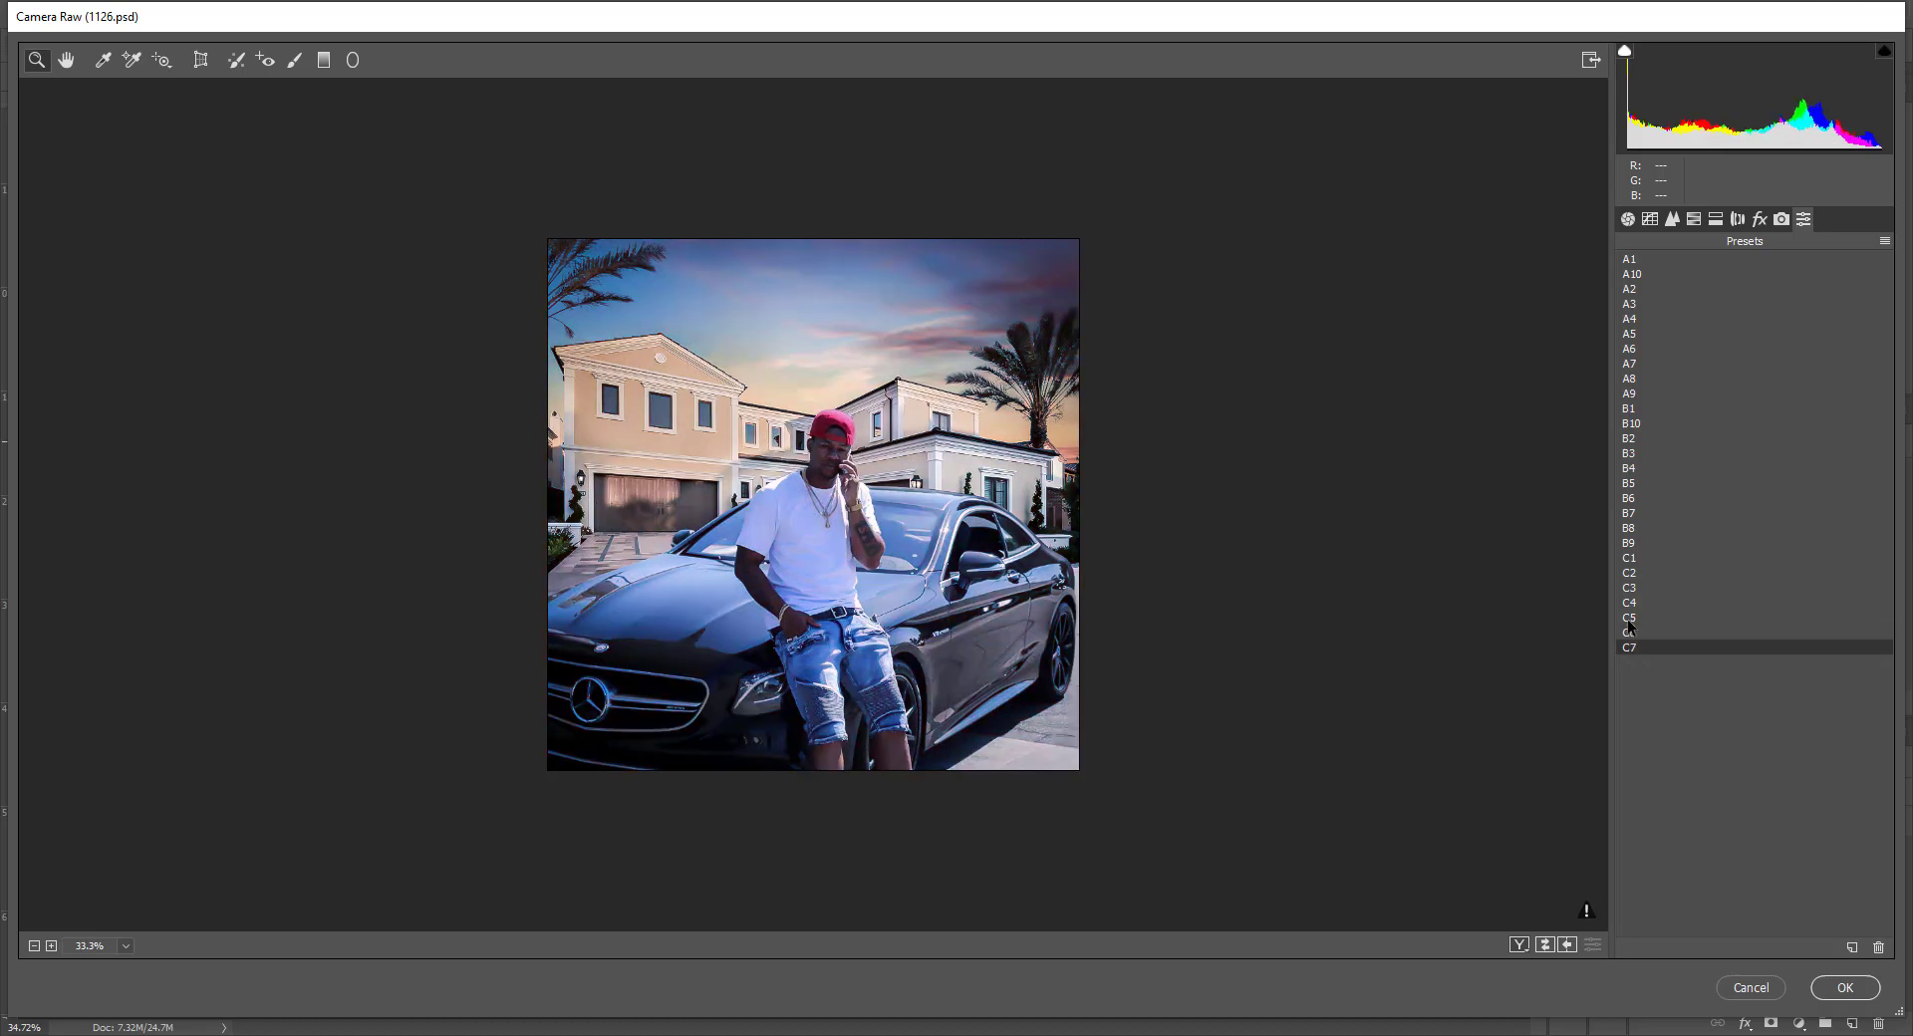
Compare presets C4, C3, C2, A6, A5 and A4 on the composite, and apply preset C4
click(1628, 605)
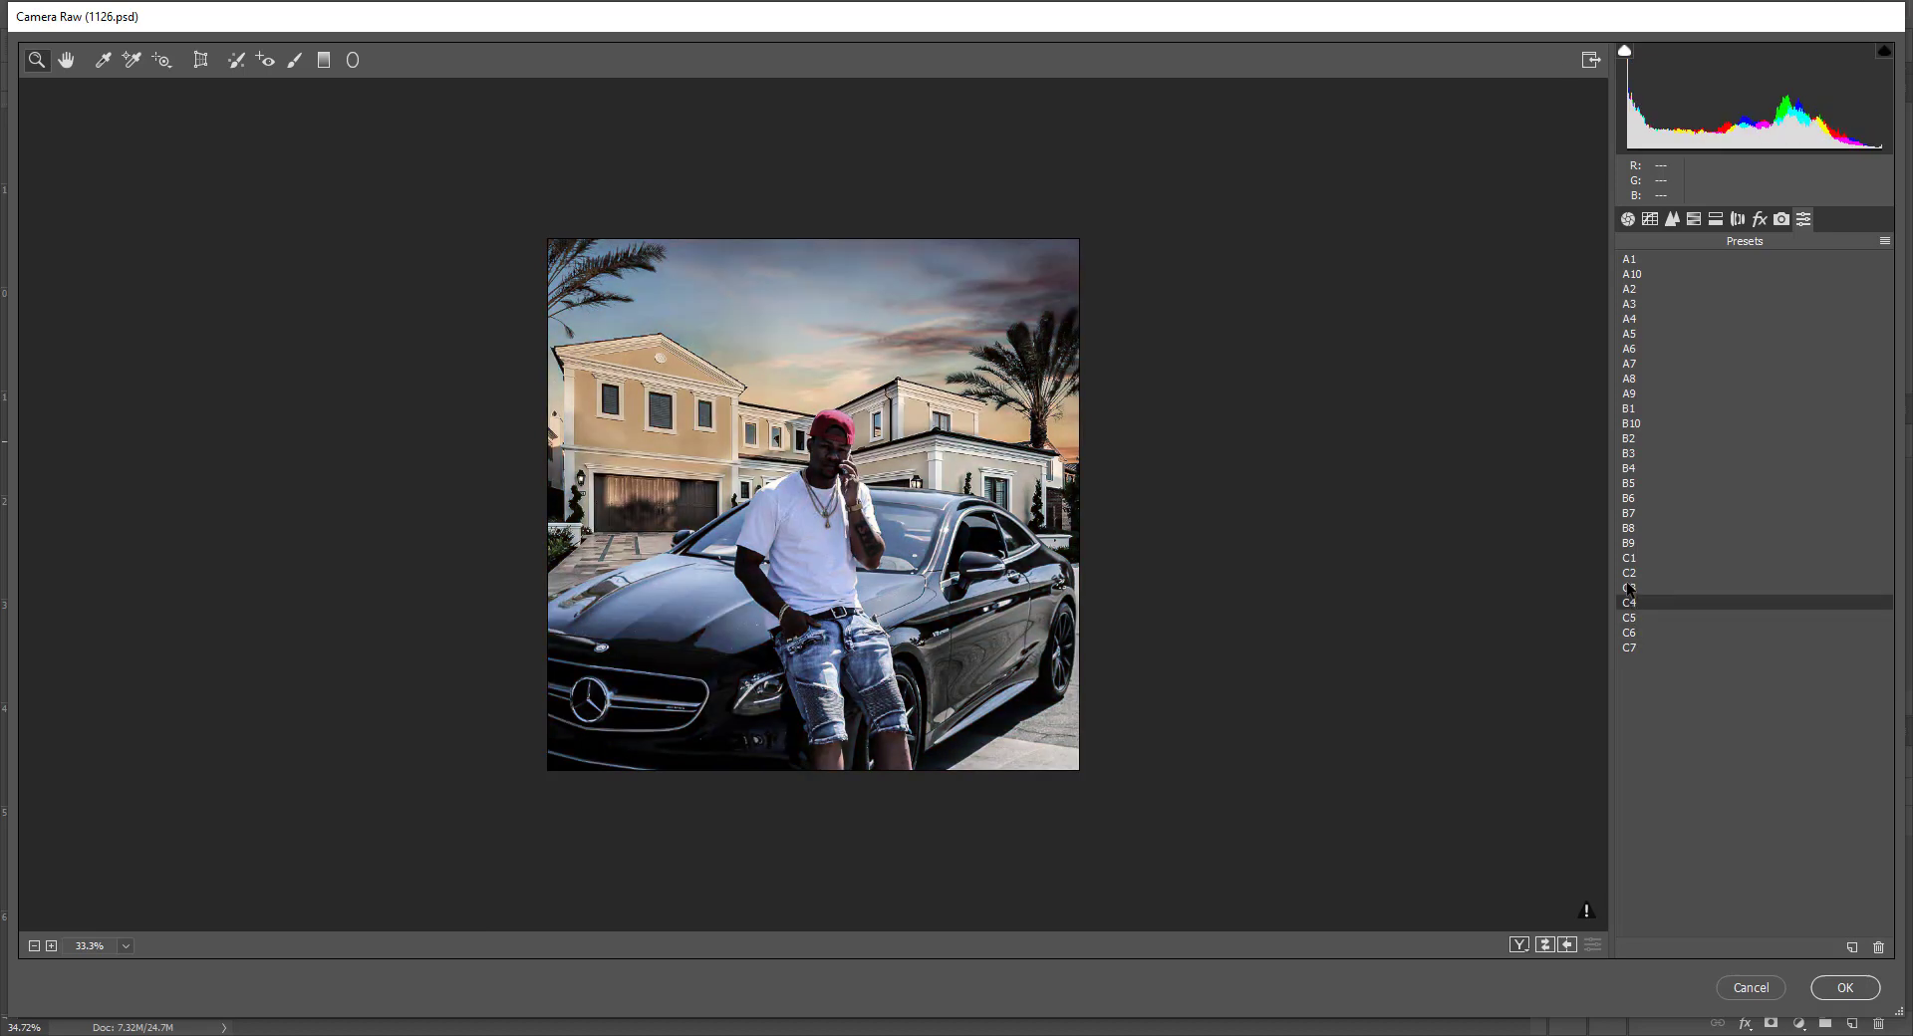
click(1630, 588)
click(1630, 604)
click(1634, 349)
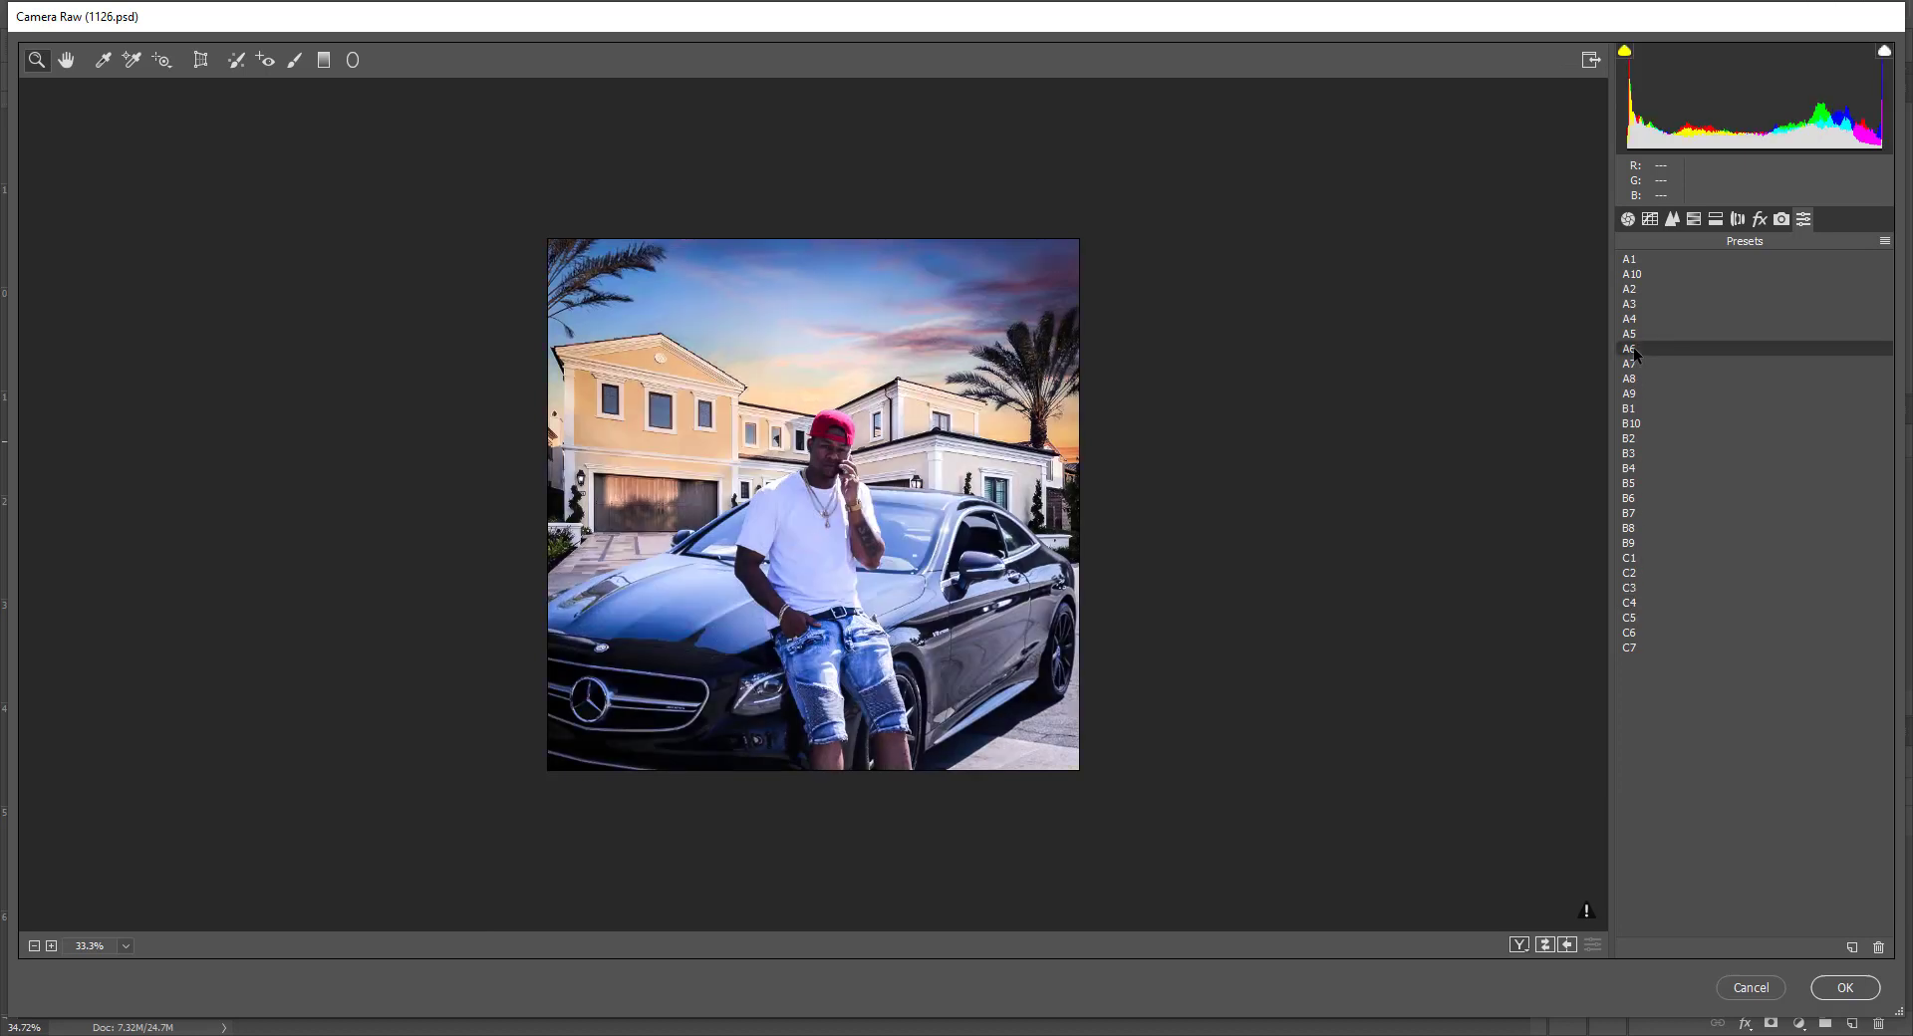
click(1634, 603)
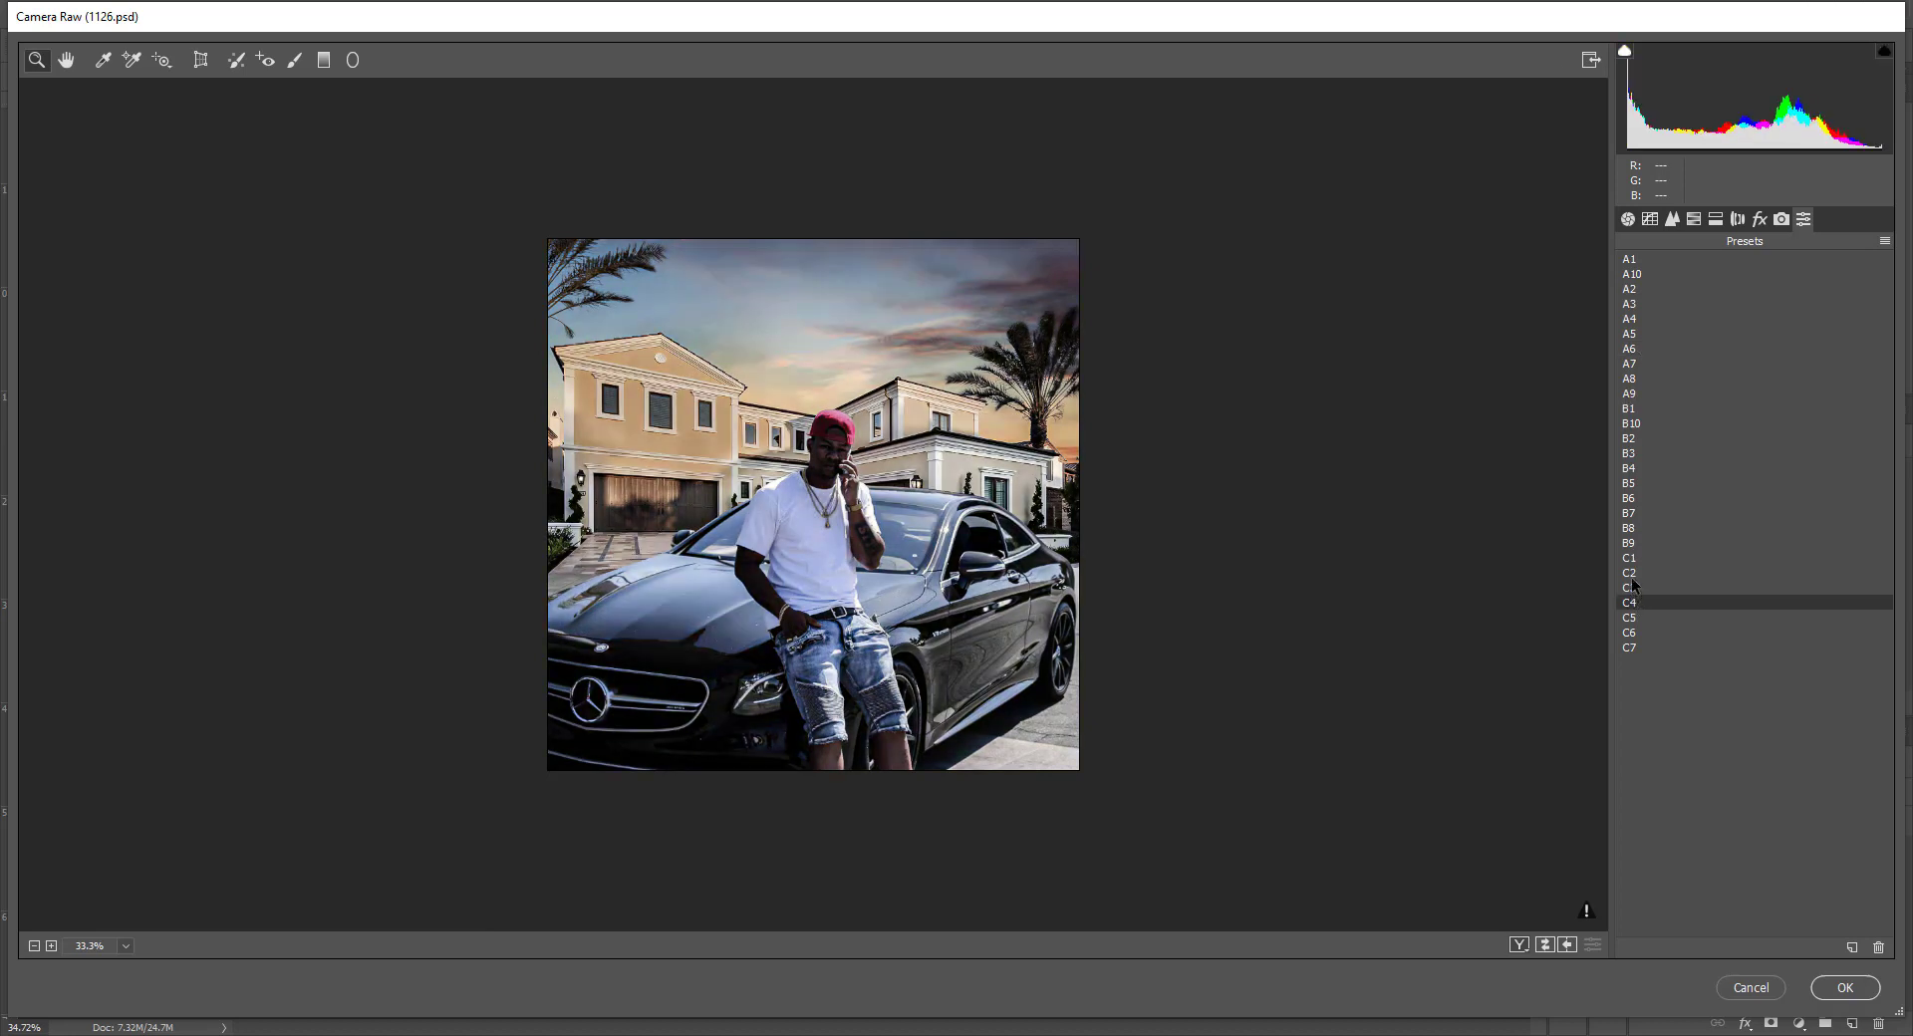
click(1632, 576)
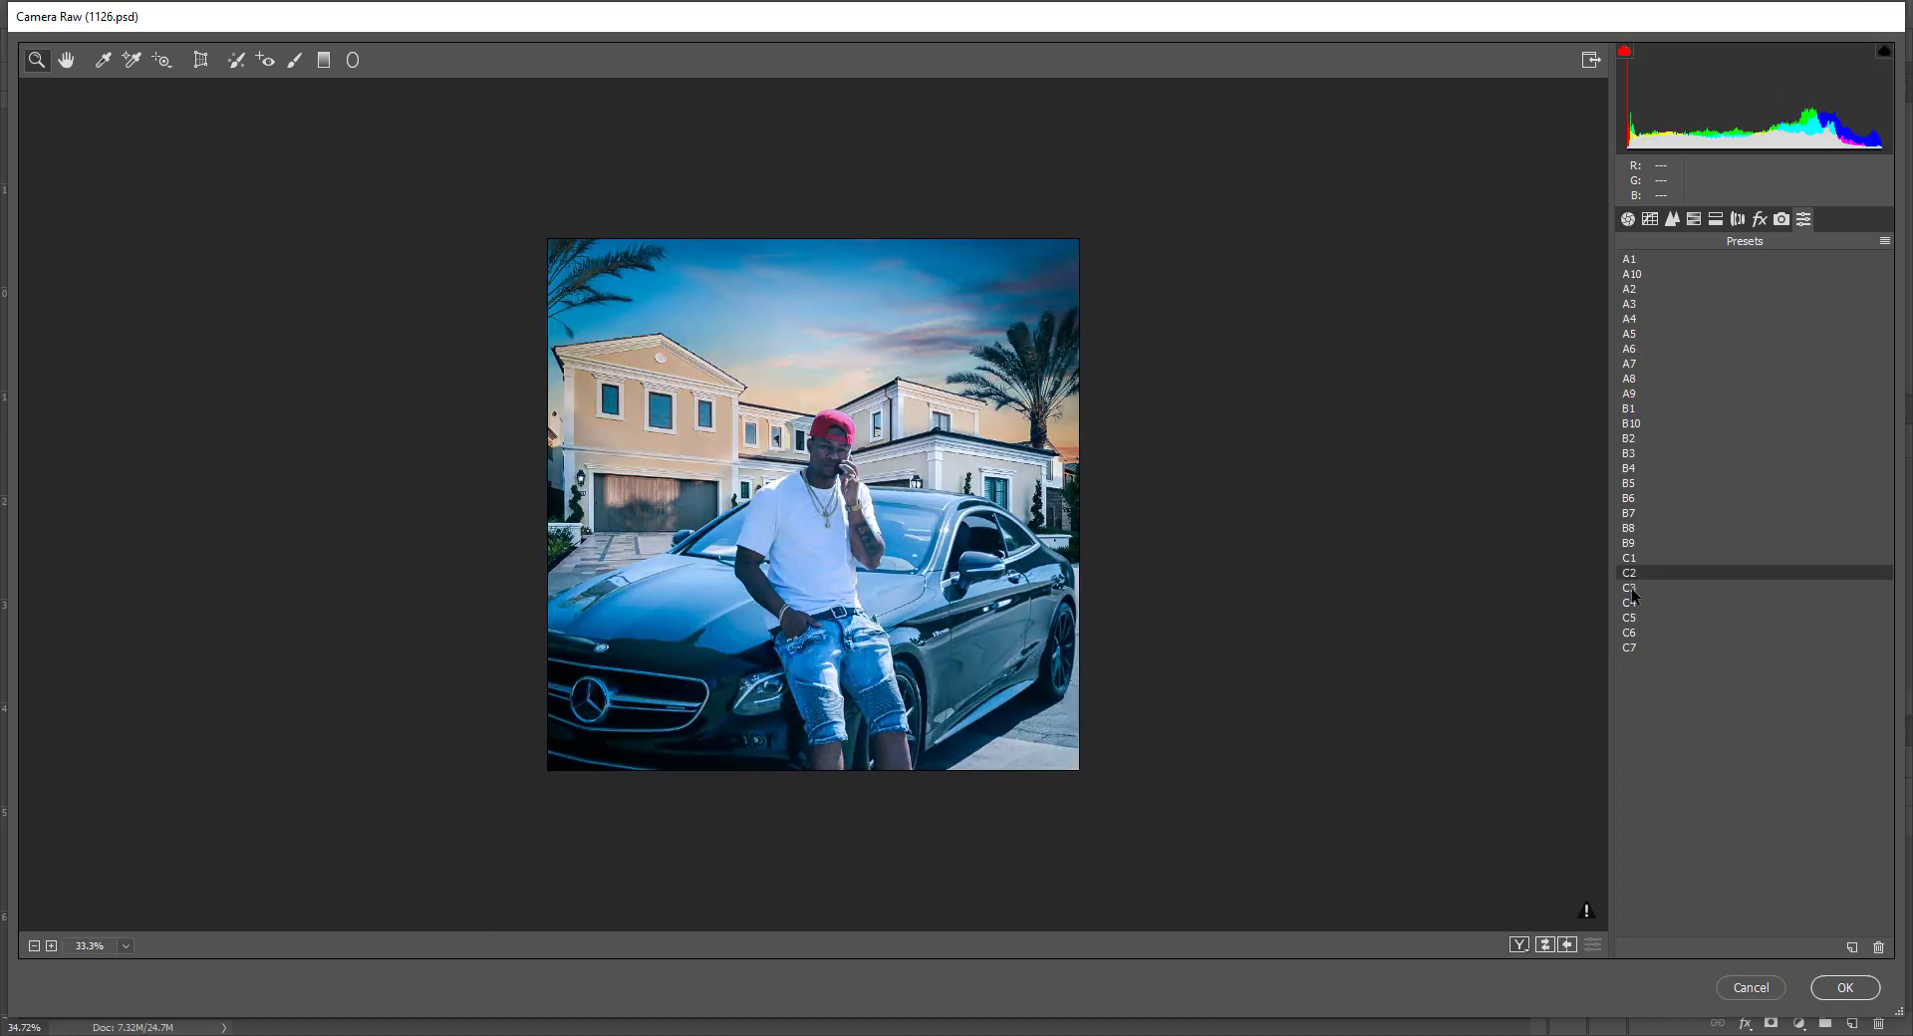
click(1632, 590)
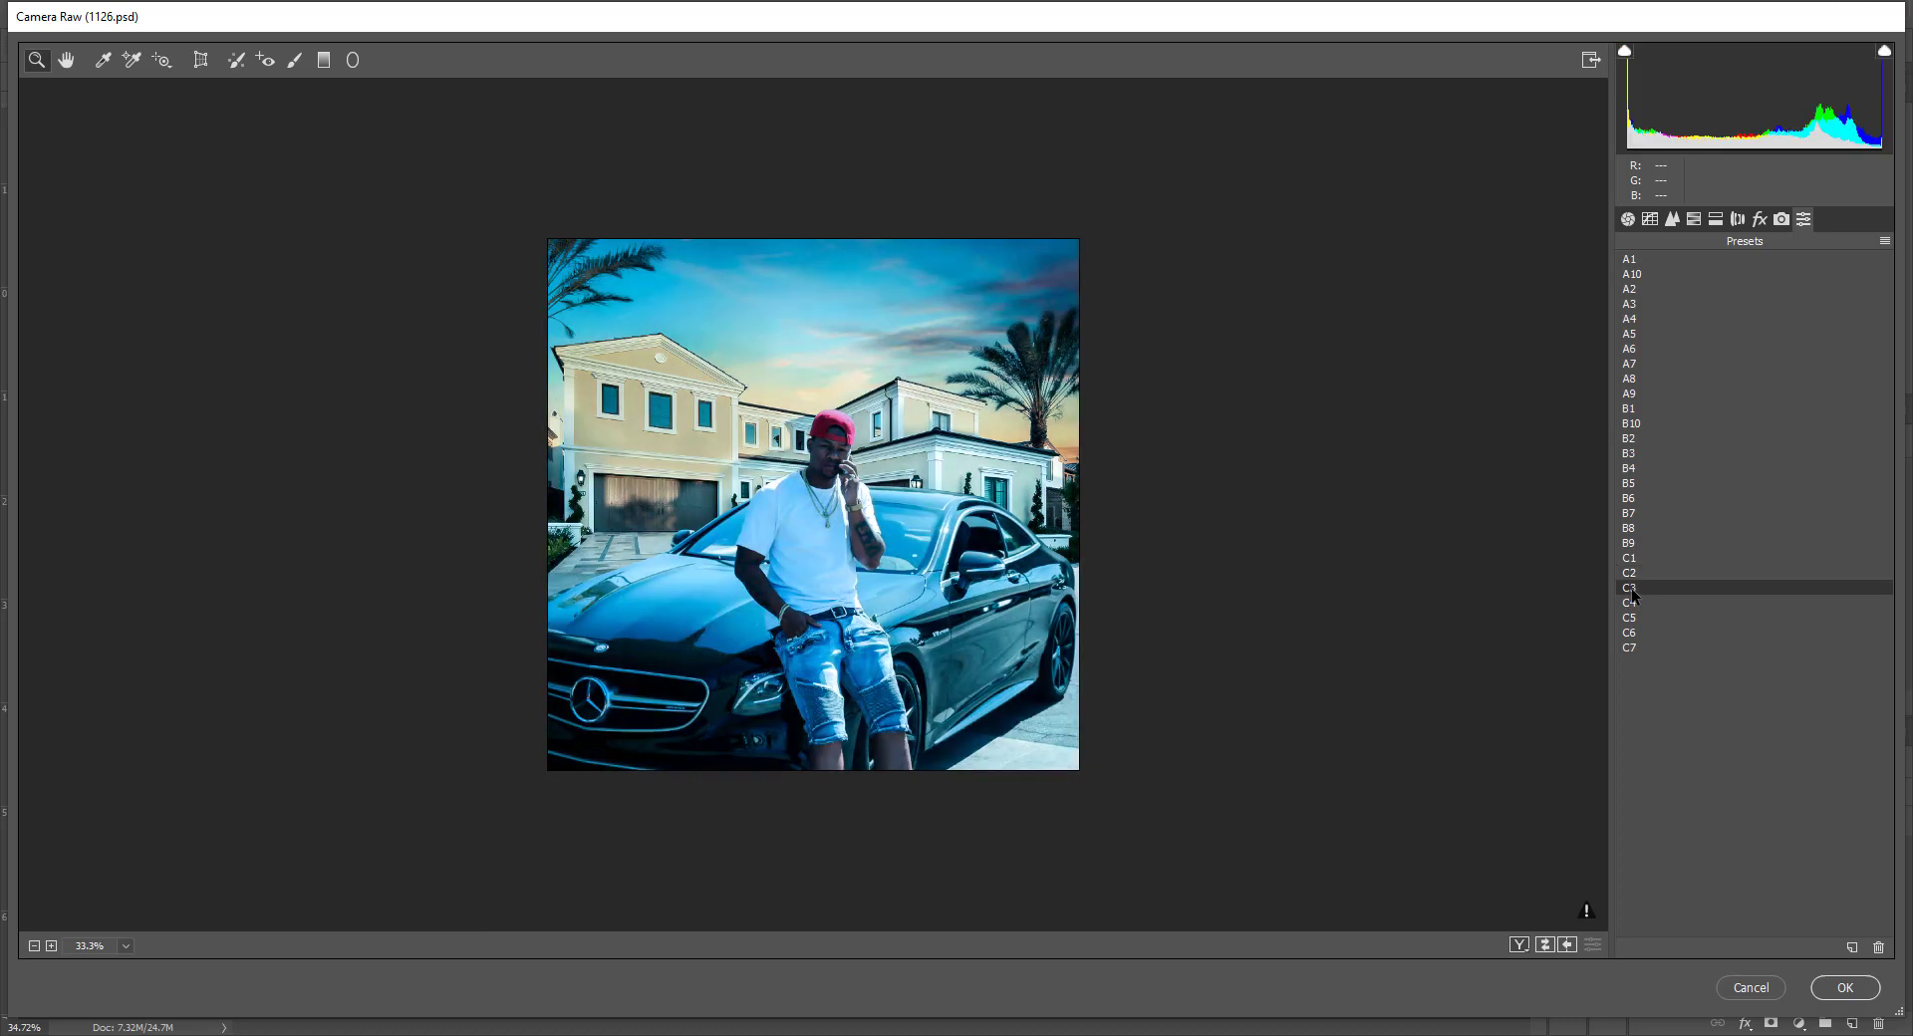
click(1630, 323)
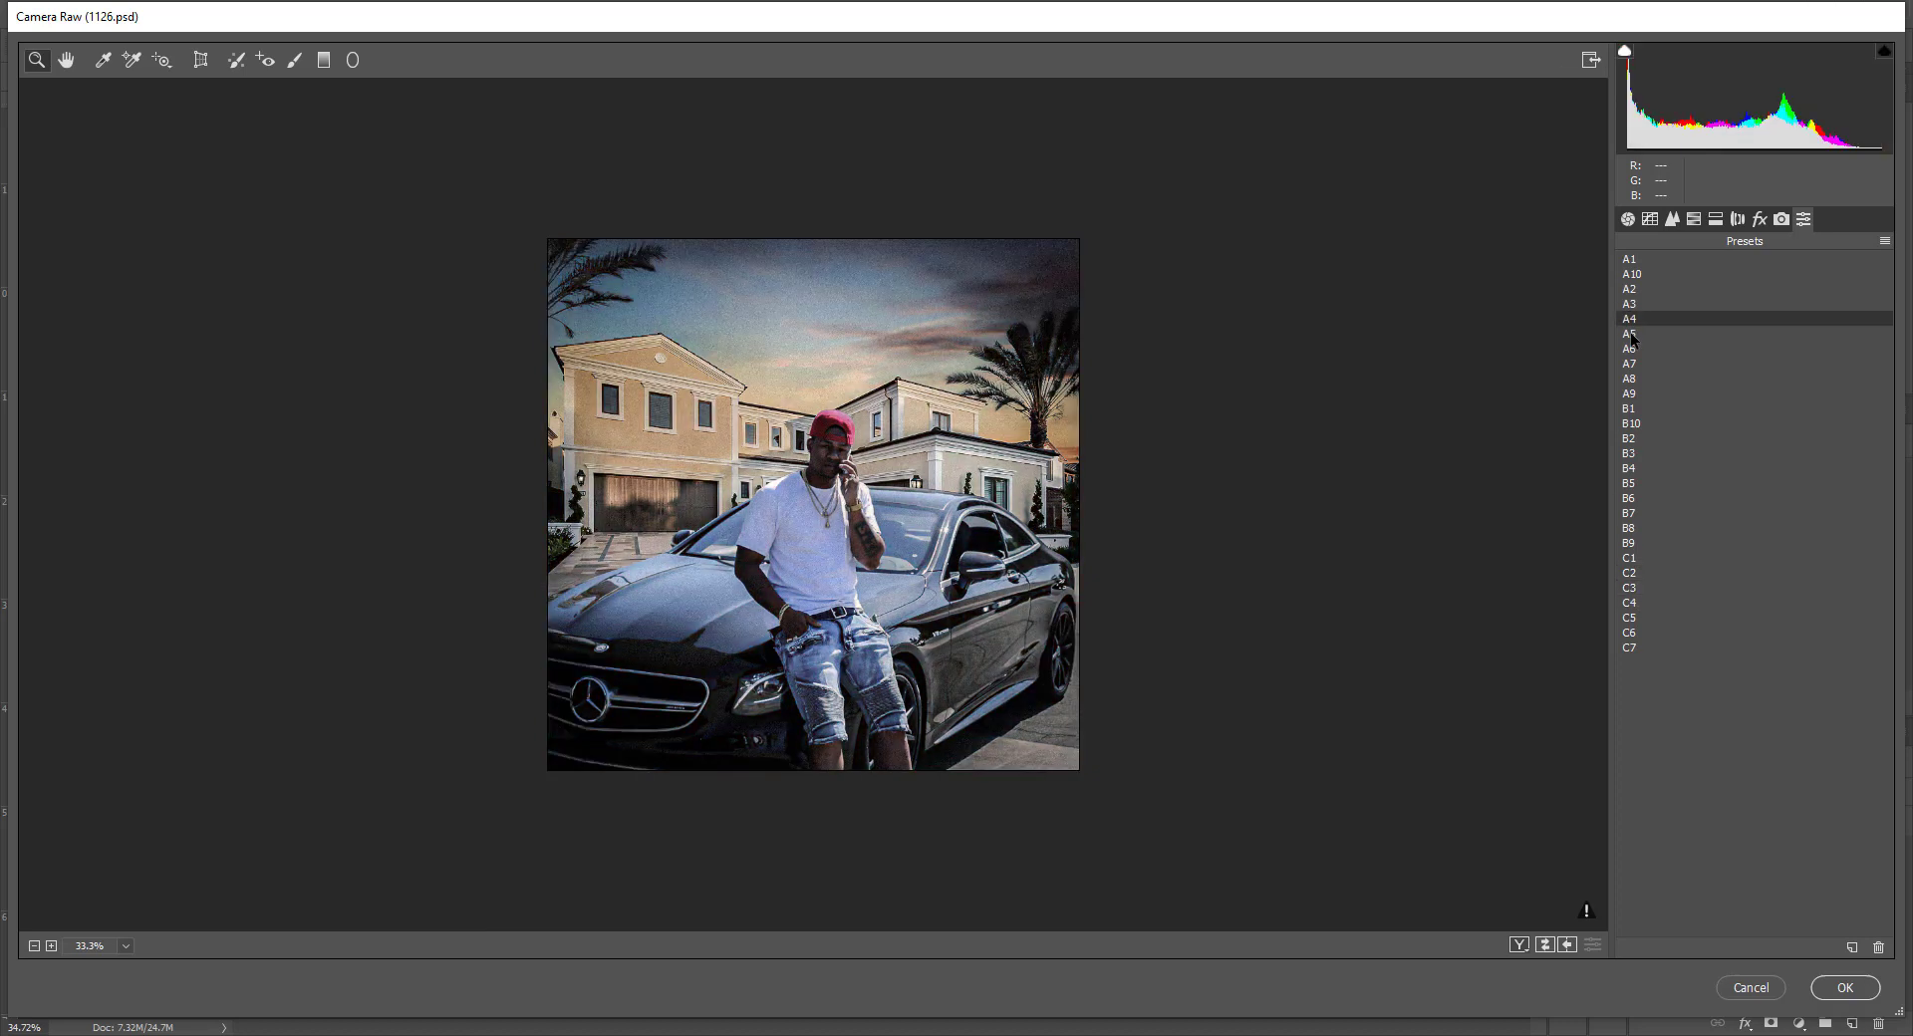
click(1632, 335)
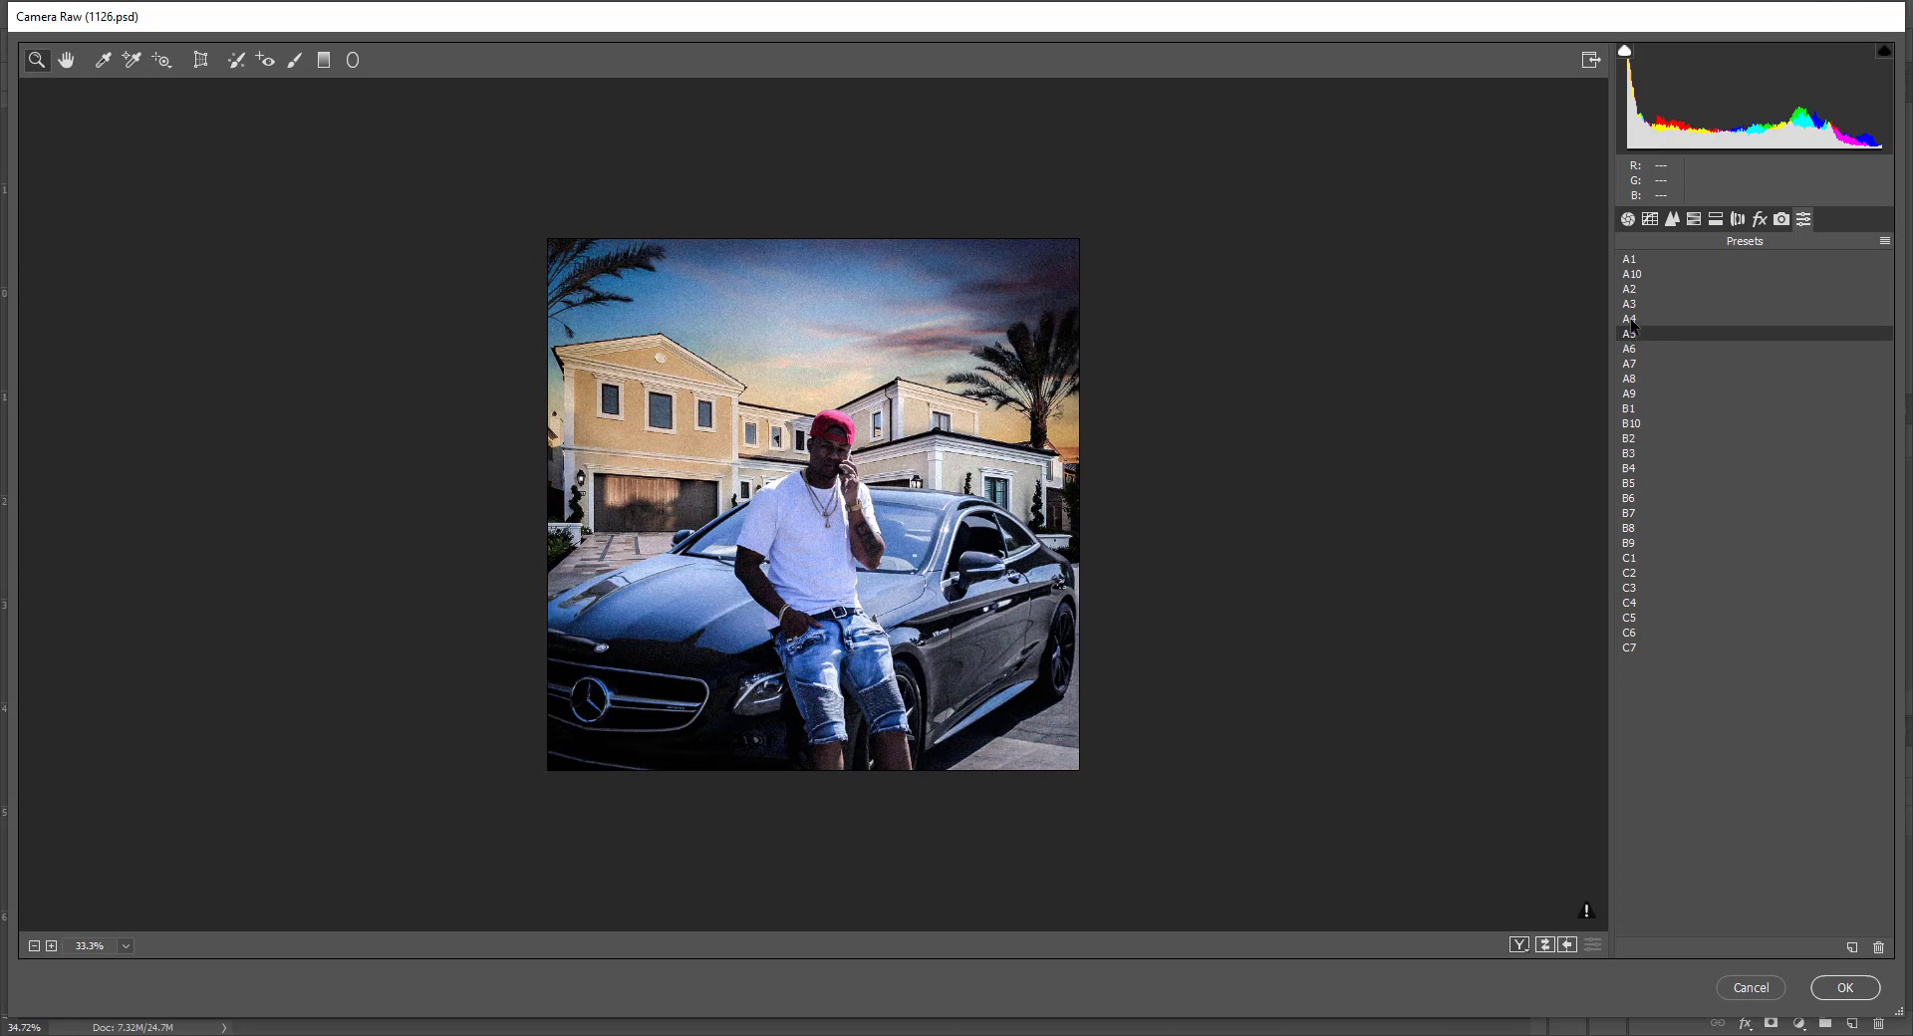
click(1631, 320)
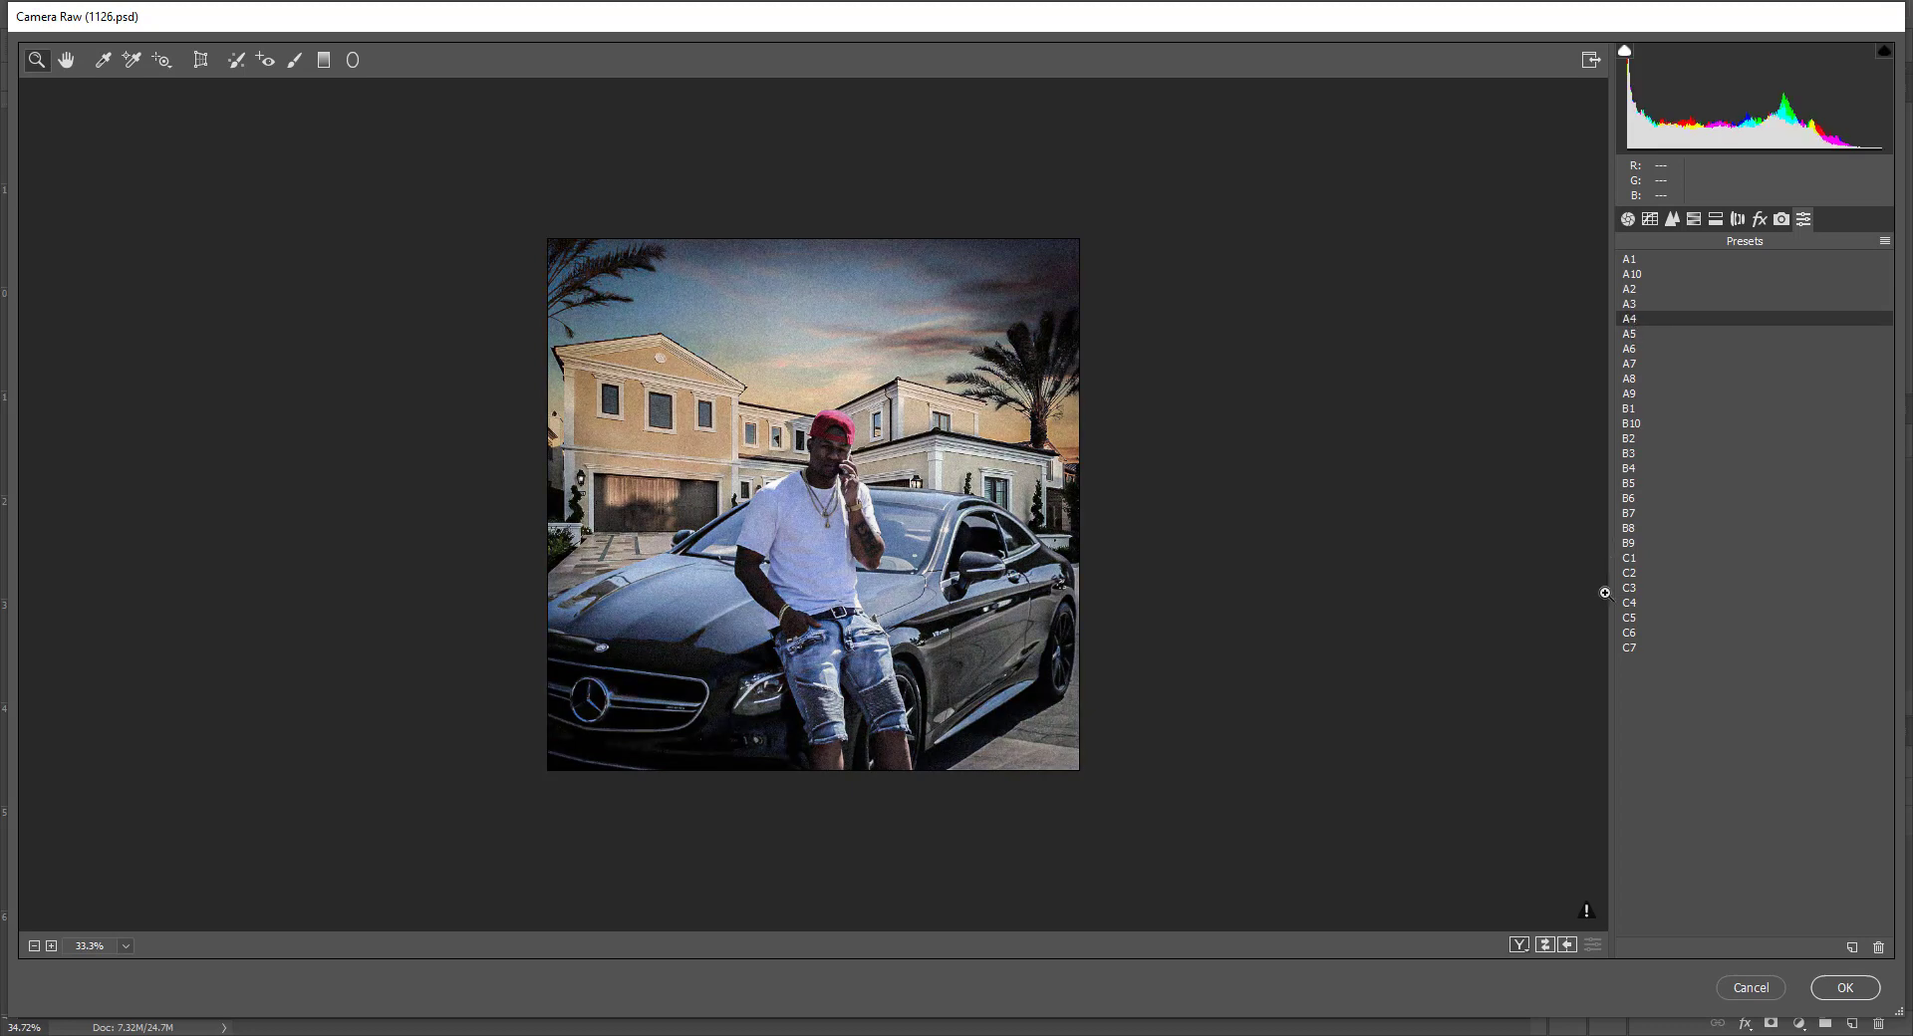
click(1632, 603)
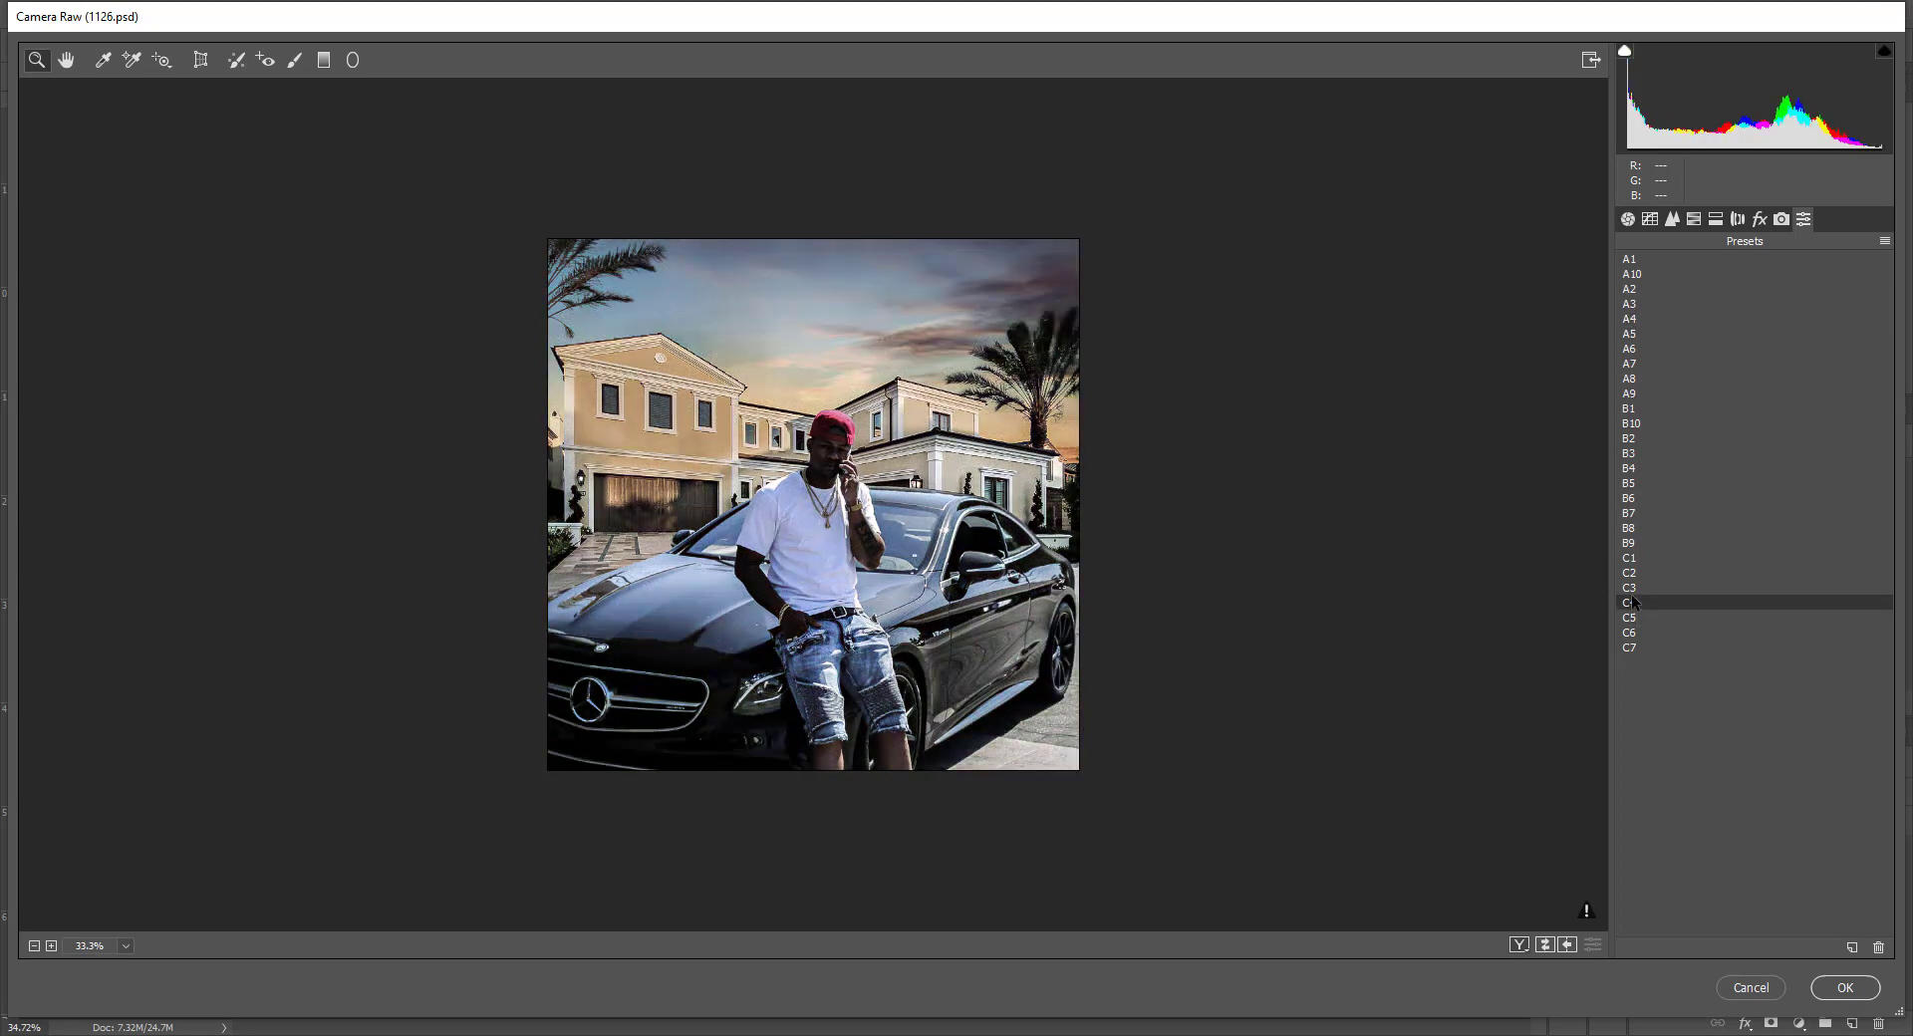
Set the basic adjustments to Shadows +88, Whites -21, Blacks -5 and Clarity +67
click(1627, 220)
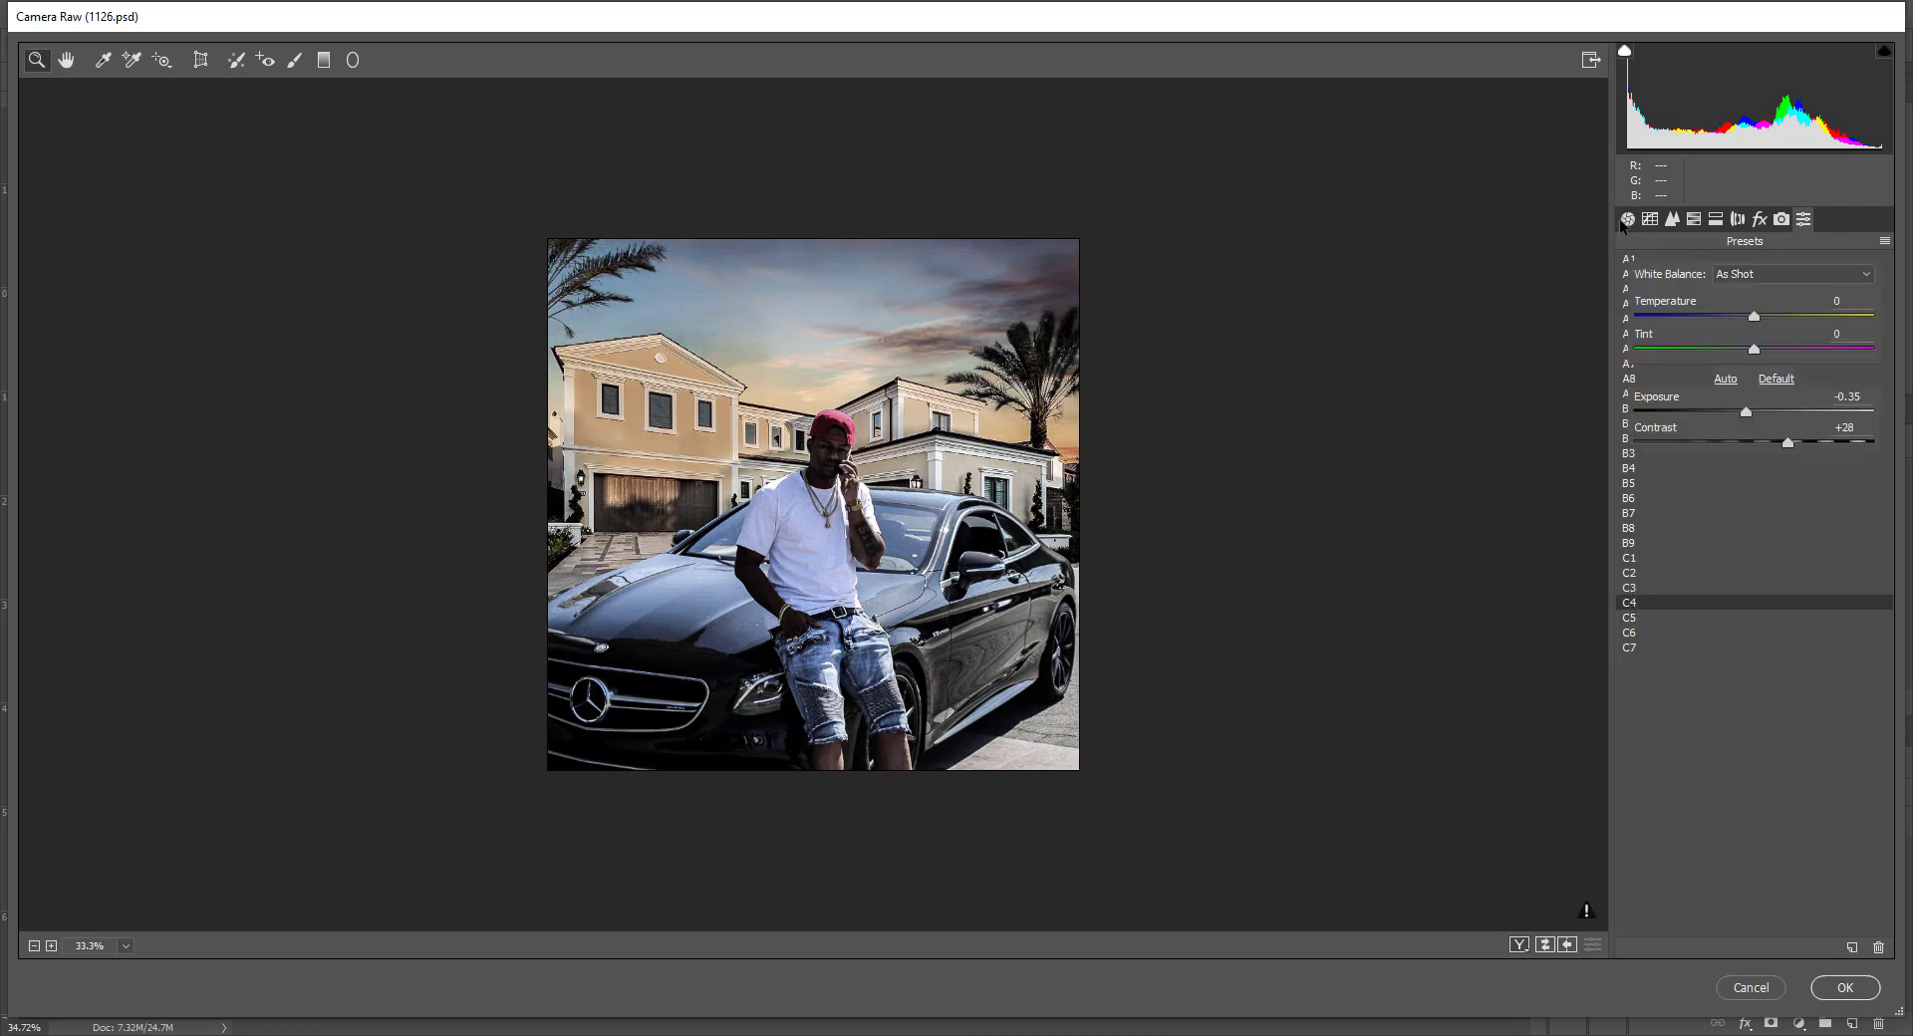
drag(1751, 503, 1858, 506)
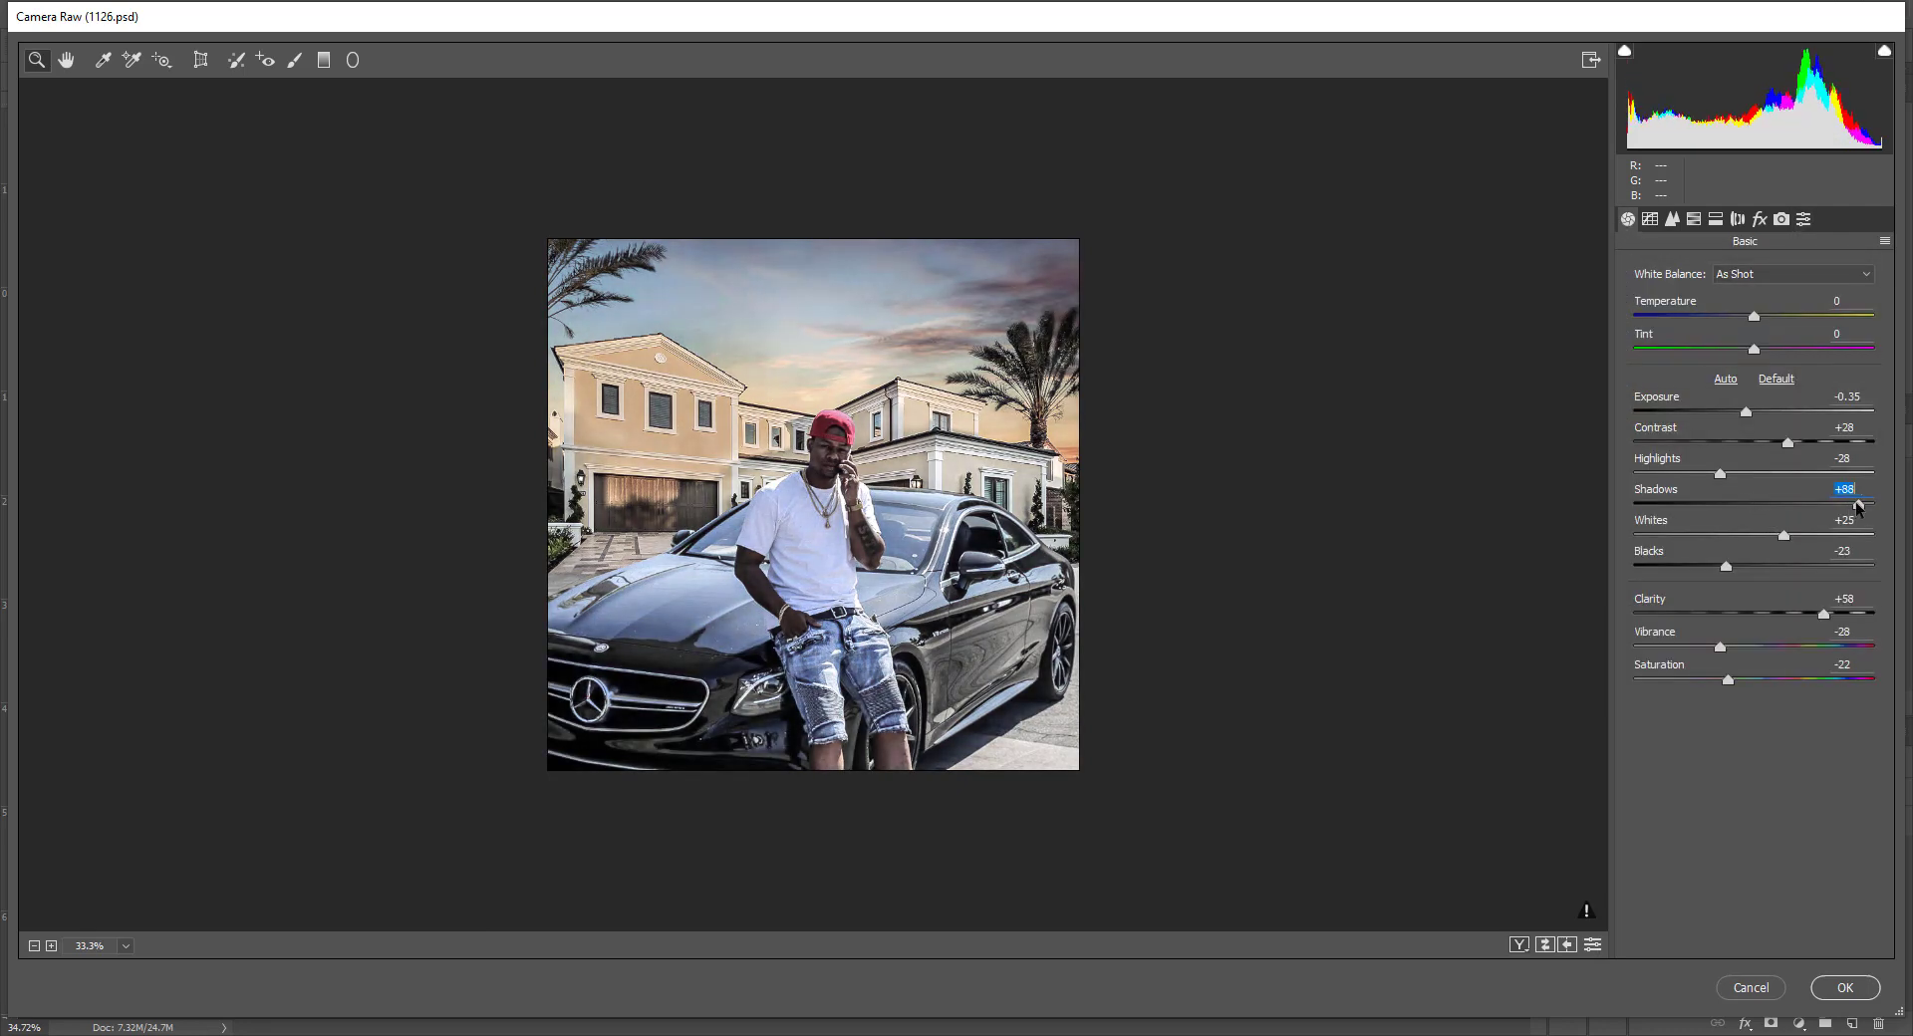
drag(1783, 535, 1833, 614)
key(alt)
alt+click(1035, 416)
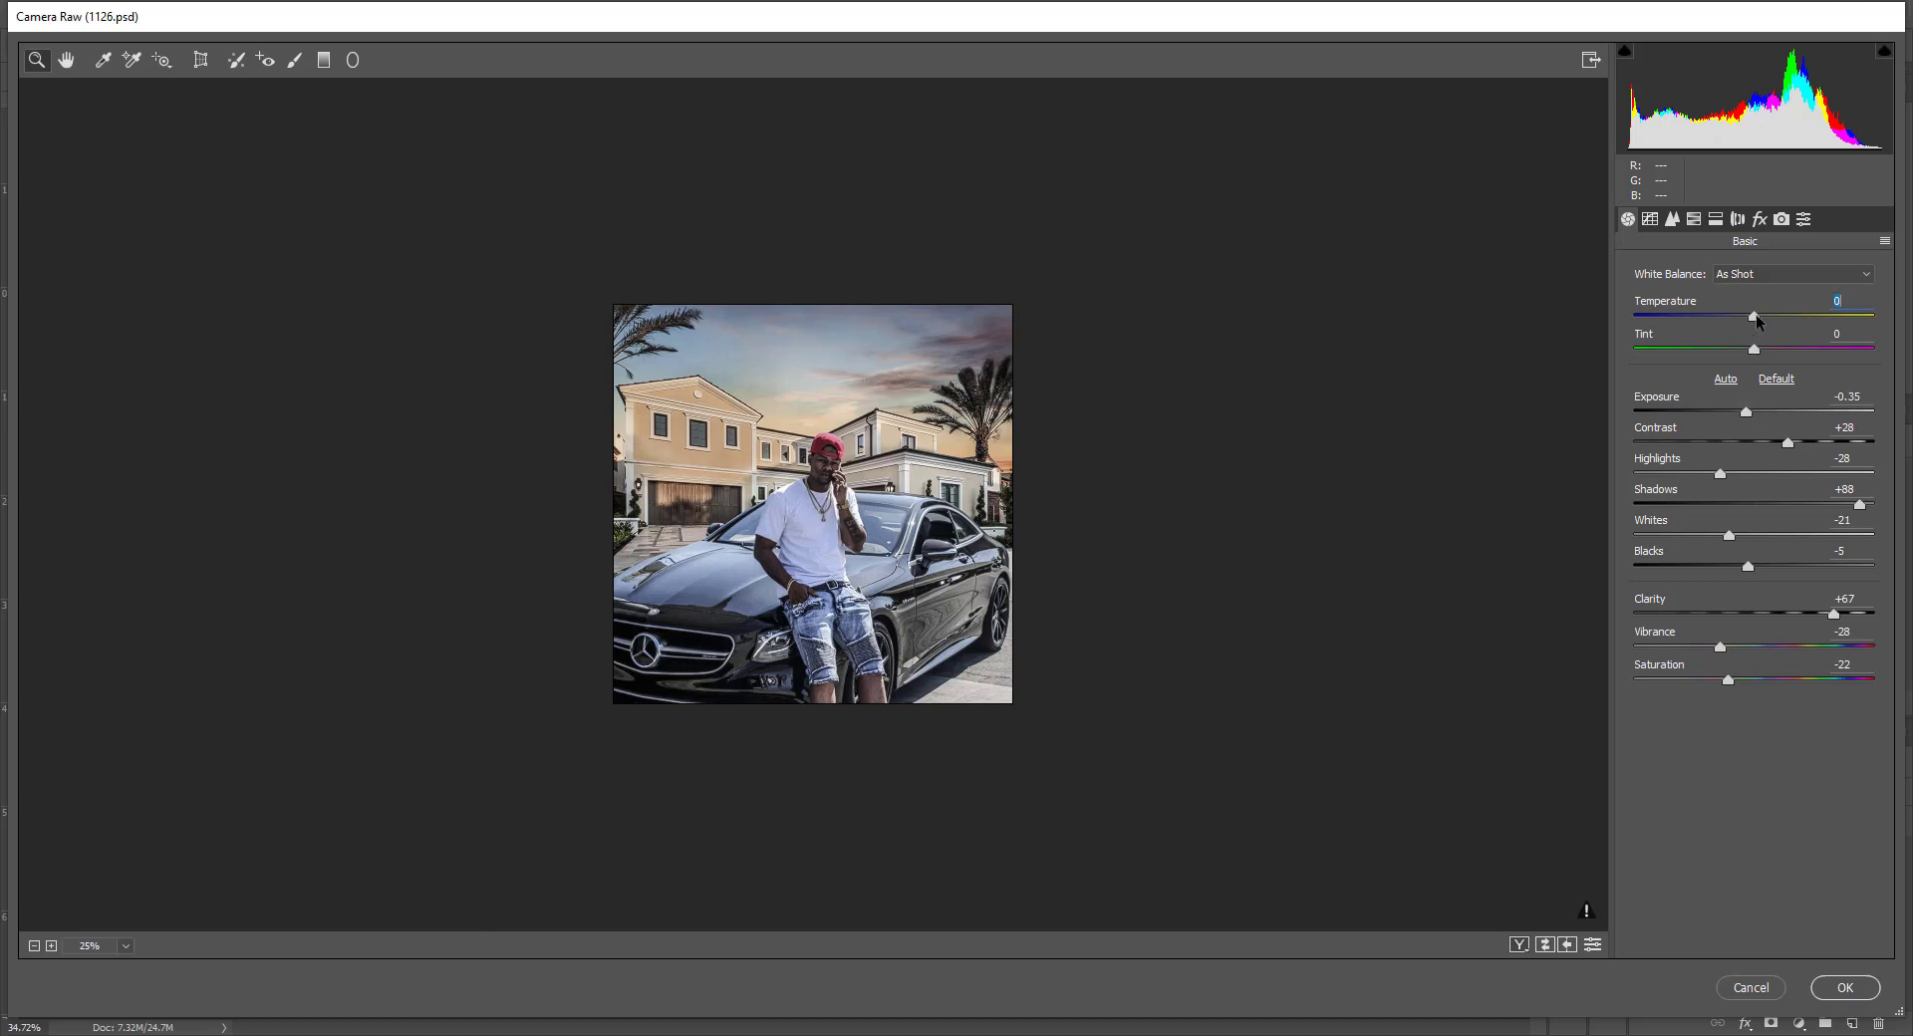
Warm the white balance with Temperature +7 and Tint +6, and set Vibrance to -17
mouse_move(1755, 319)
mouse_down()
mouse_move(1774, 319)
mouse_move(1734, 317)
mouse_move(1763, 316)
mouse_move(1737, 351)
mouse_move(1760, 351)
mouse_up()
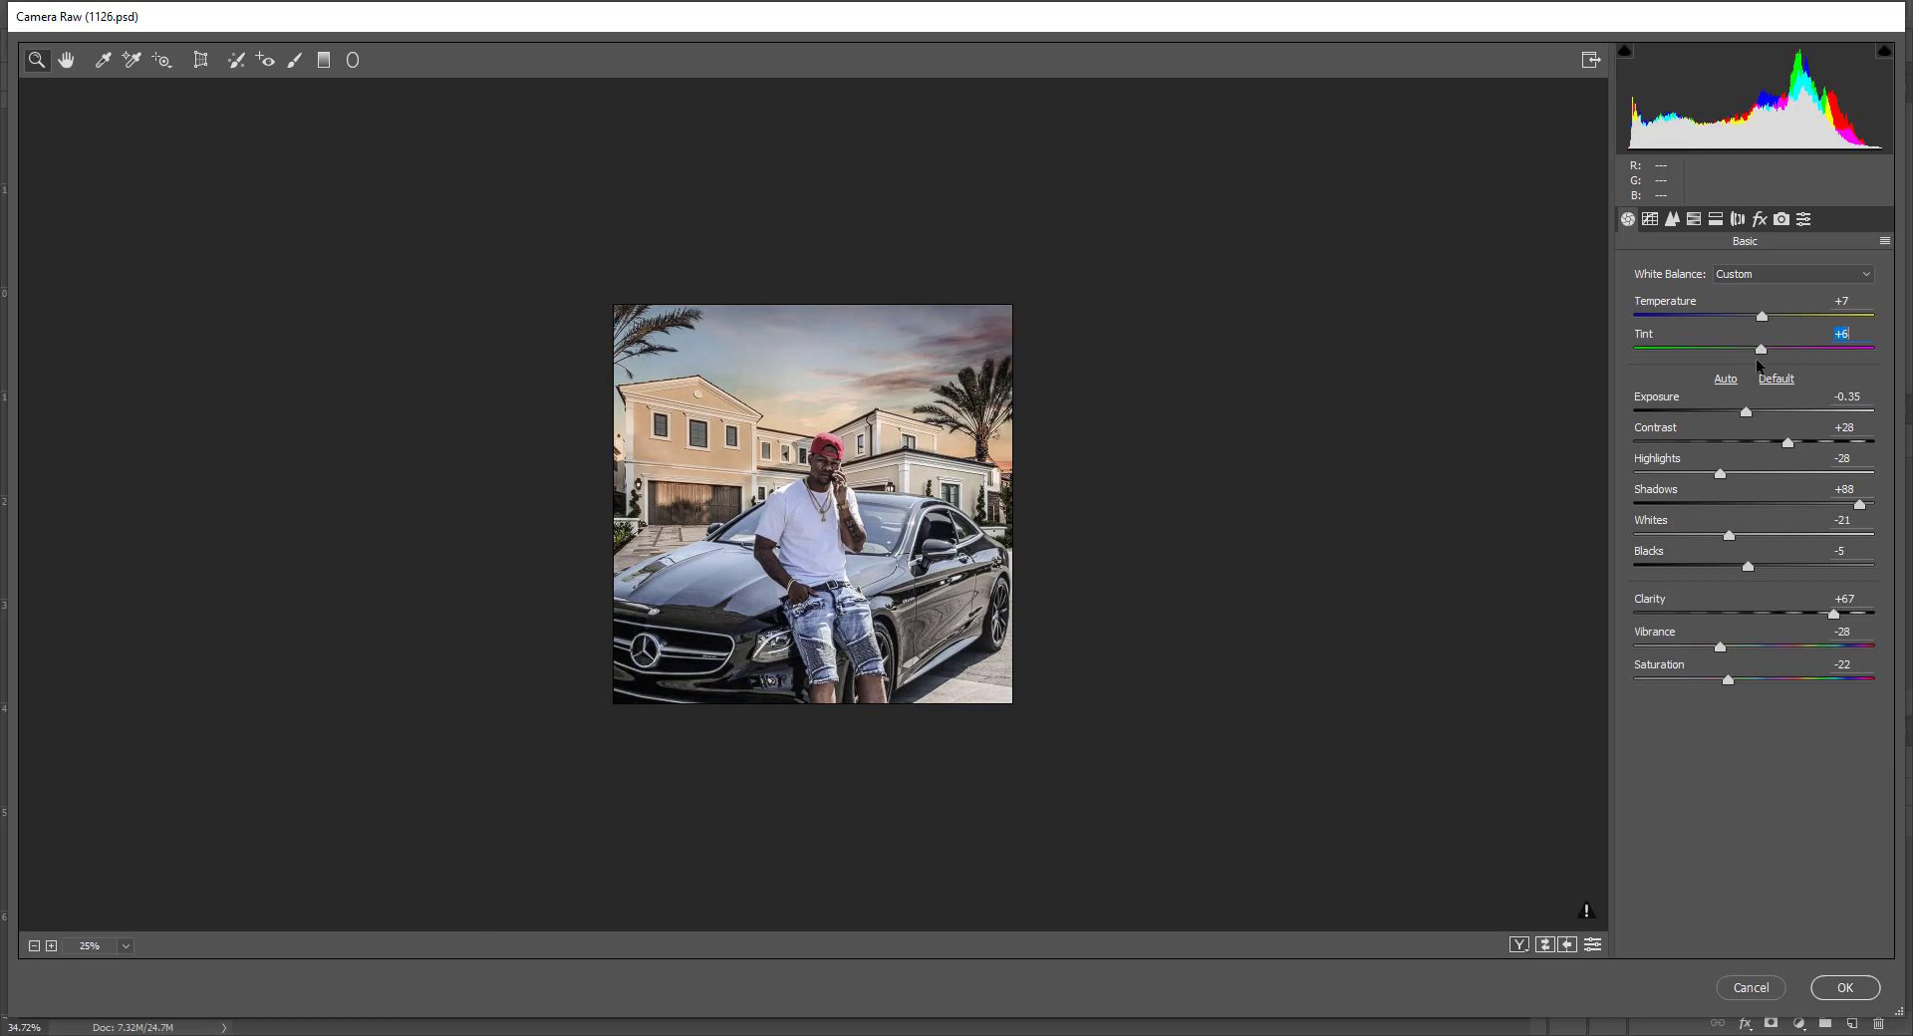
click(1722, 649)
drag(1721, 648, 1734, 650)
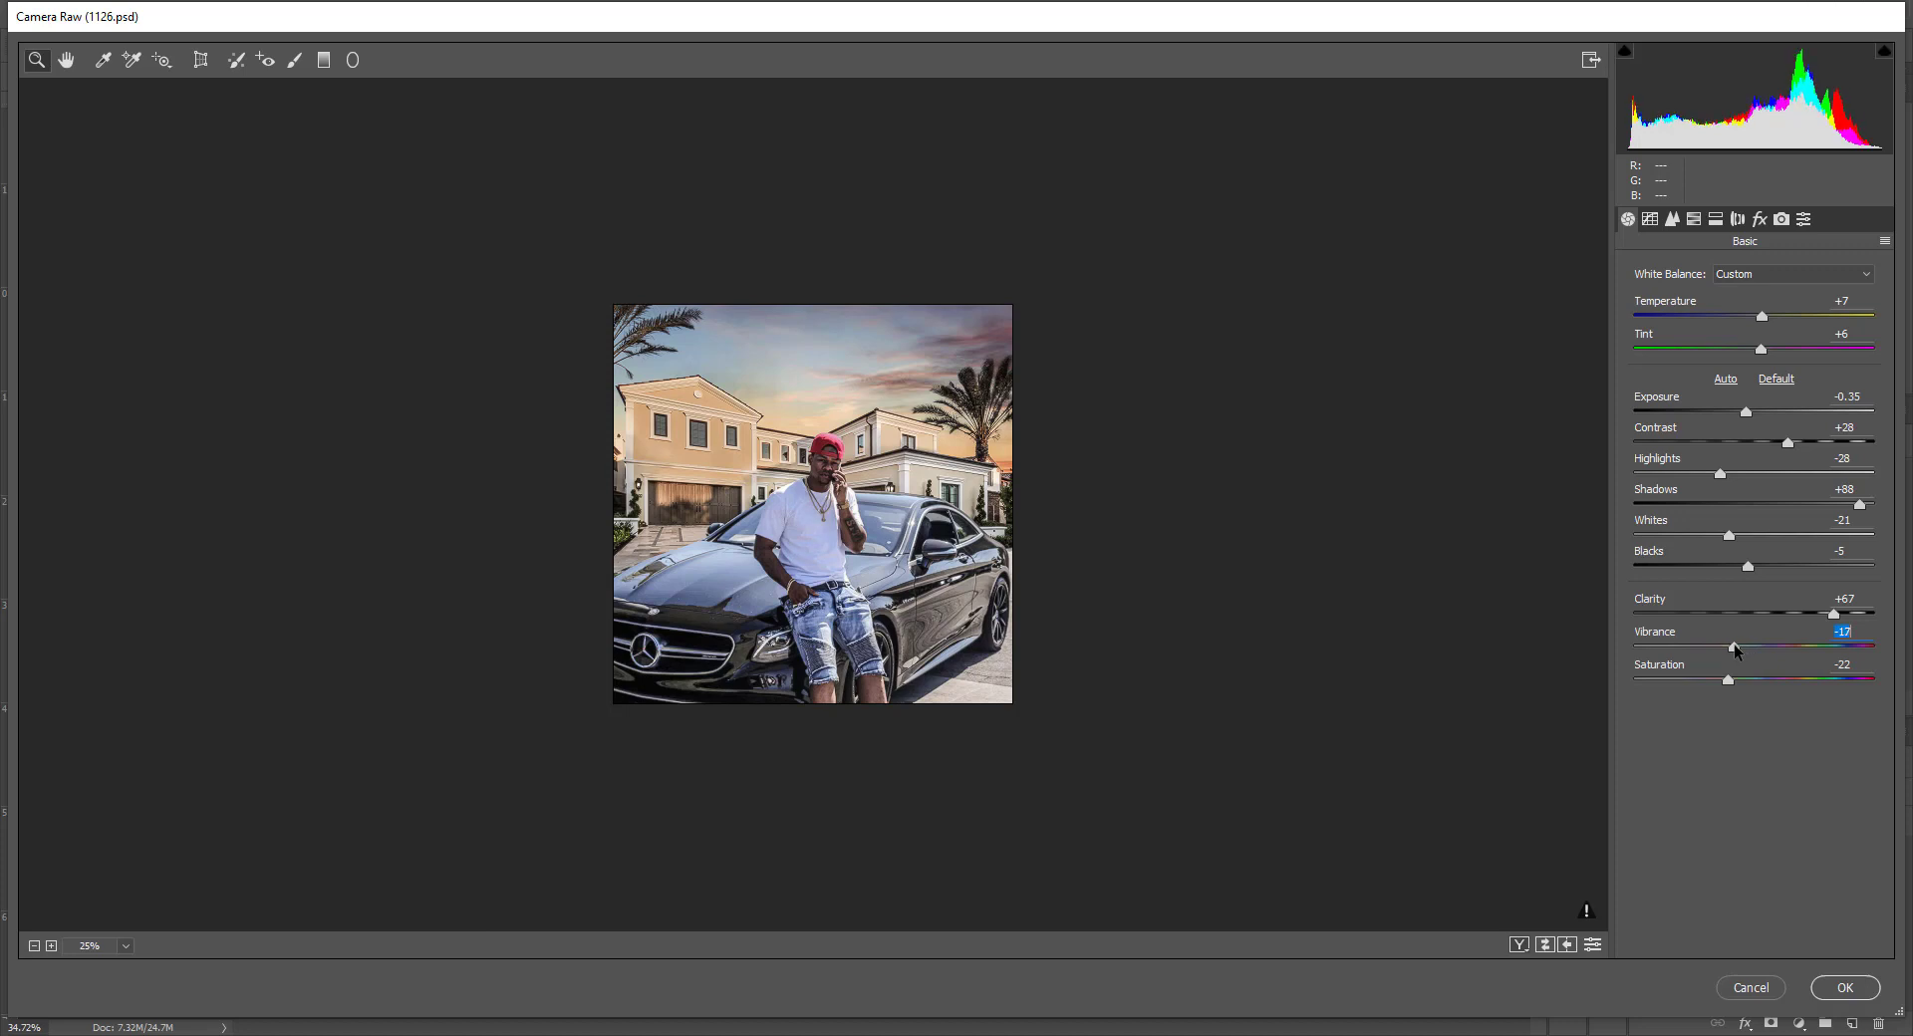
Try presets A6, A8, B10 and B3 on the composite, and apply preset B5
click(1806, 221)
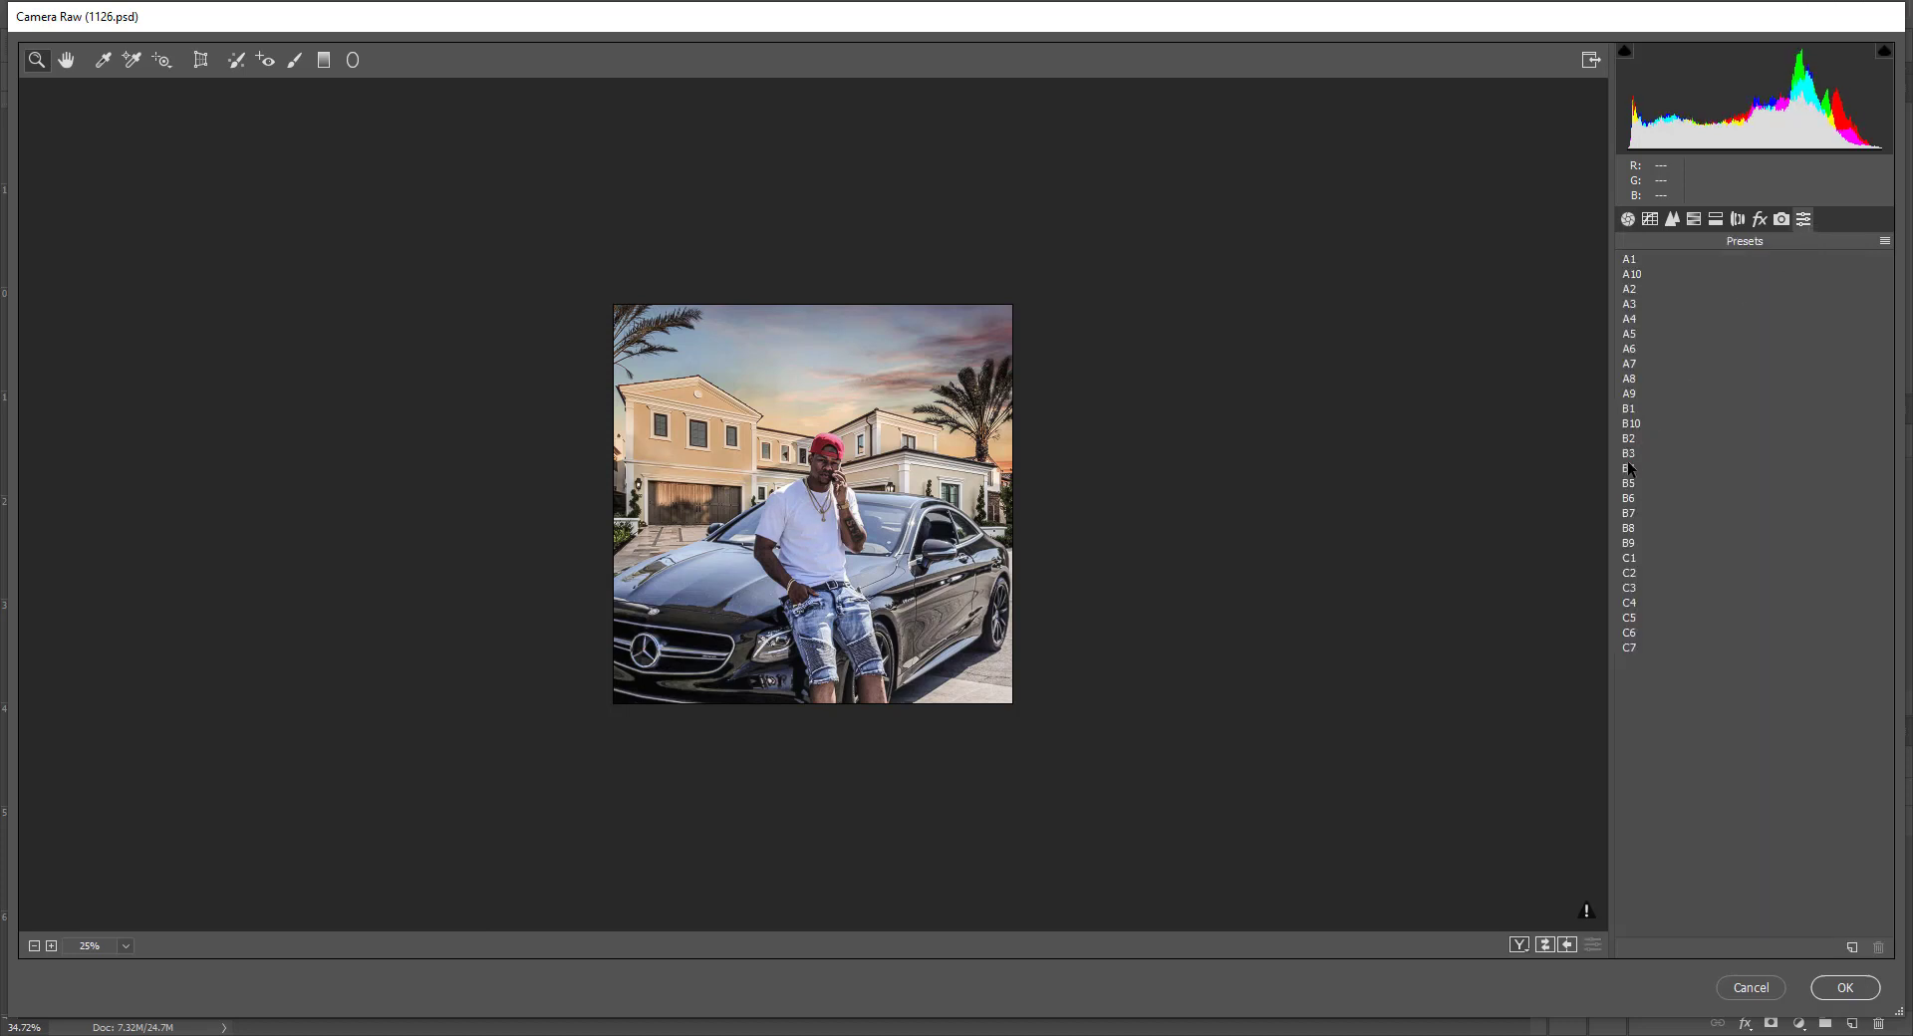
click(1631, 349)
click(1629, 380)
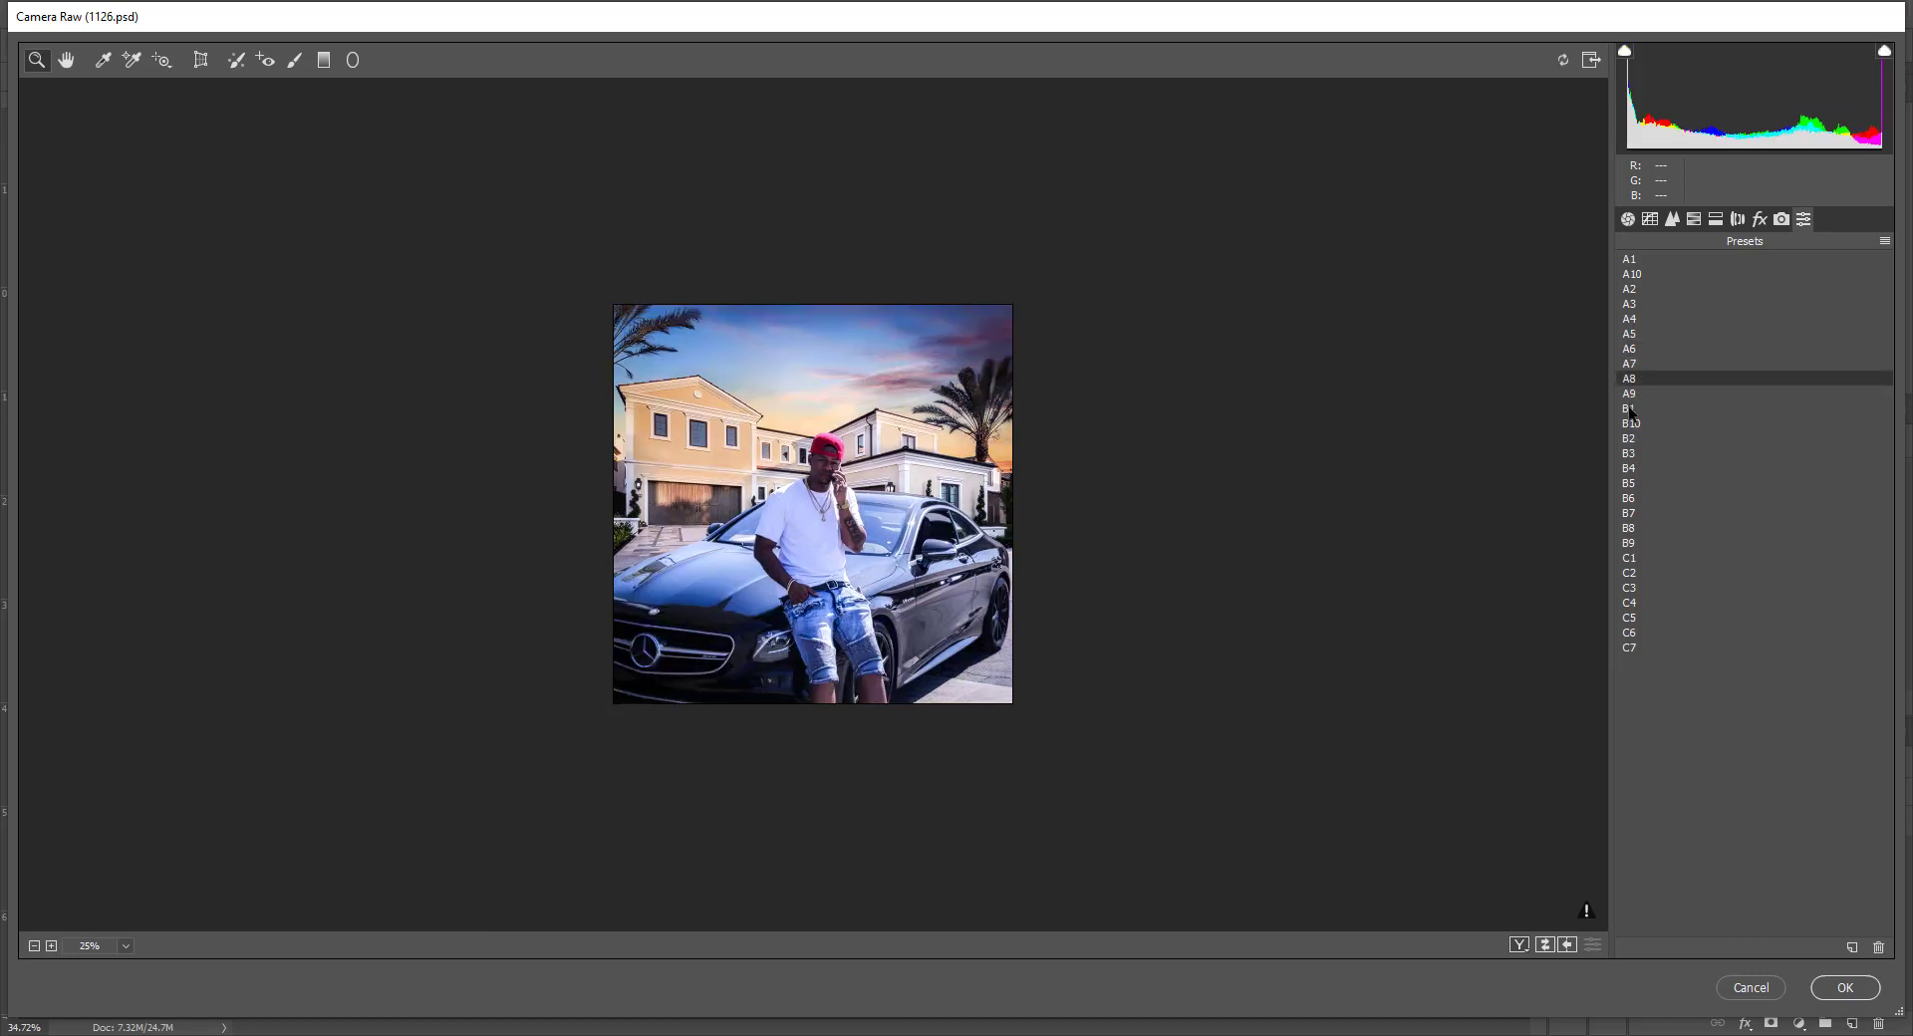
click(1631, 424)
click(1630, 457)
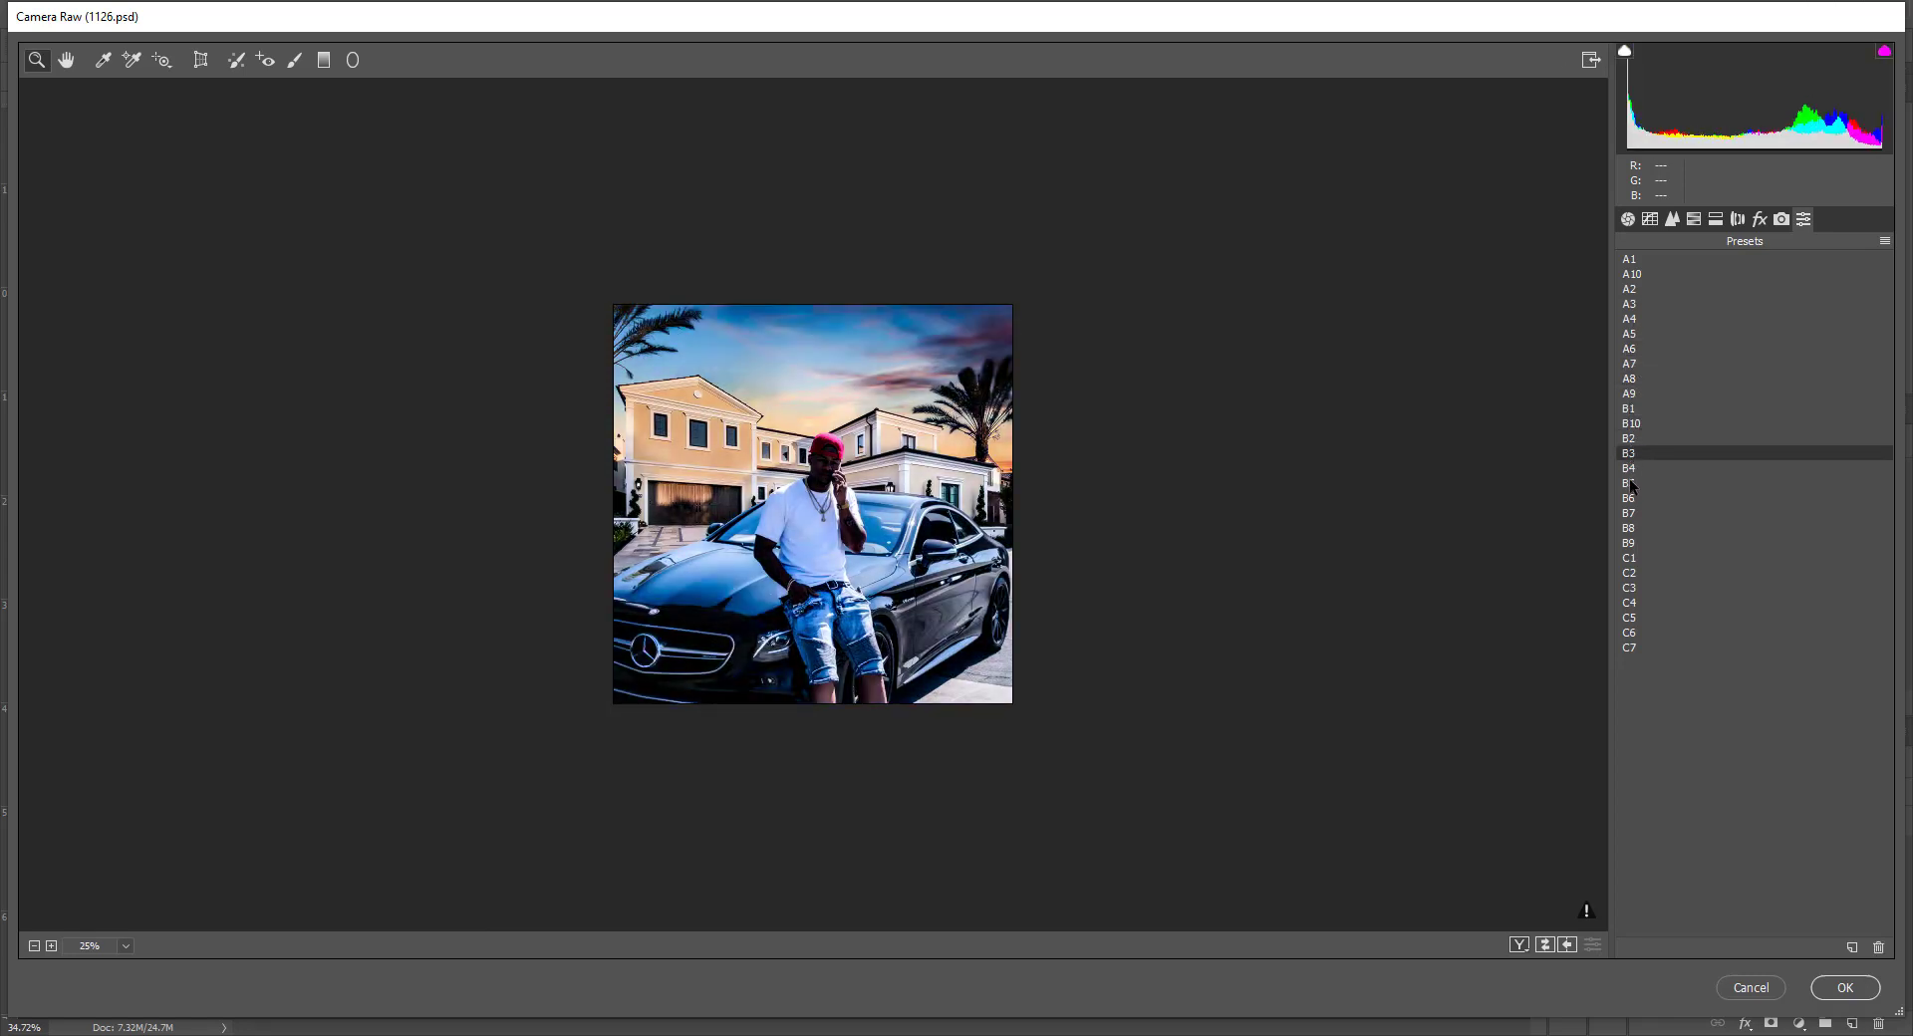
click(1630, 484)
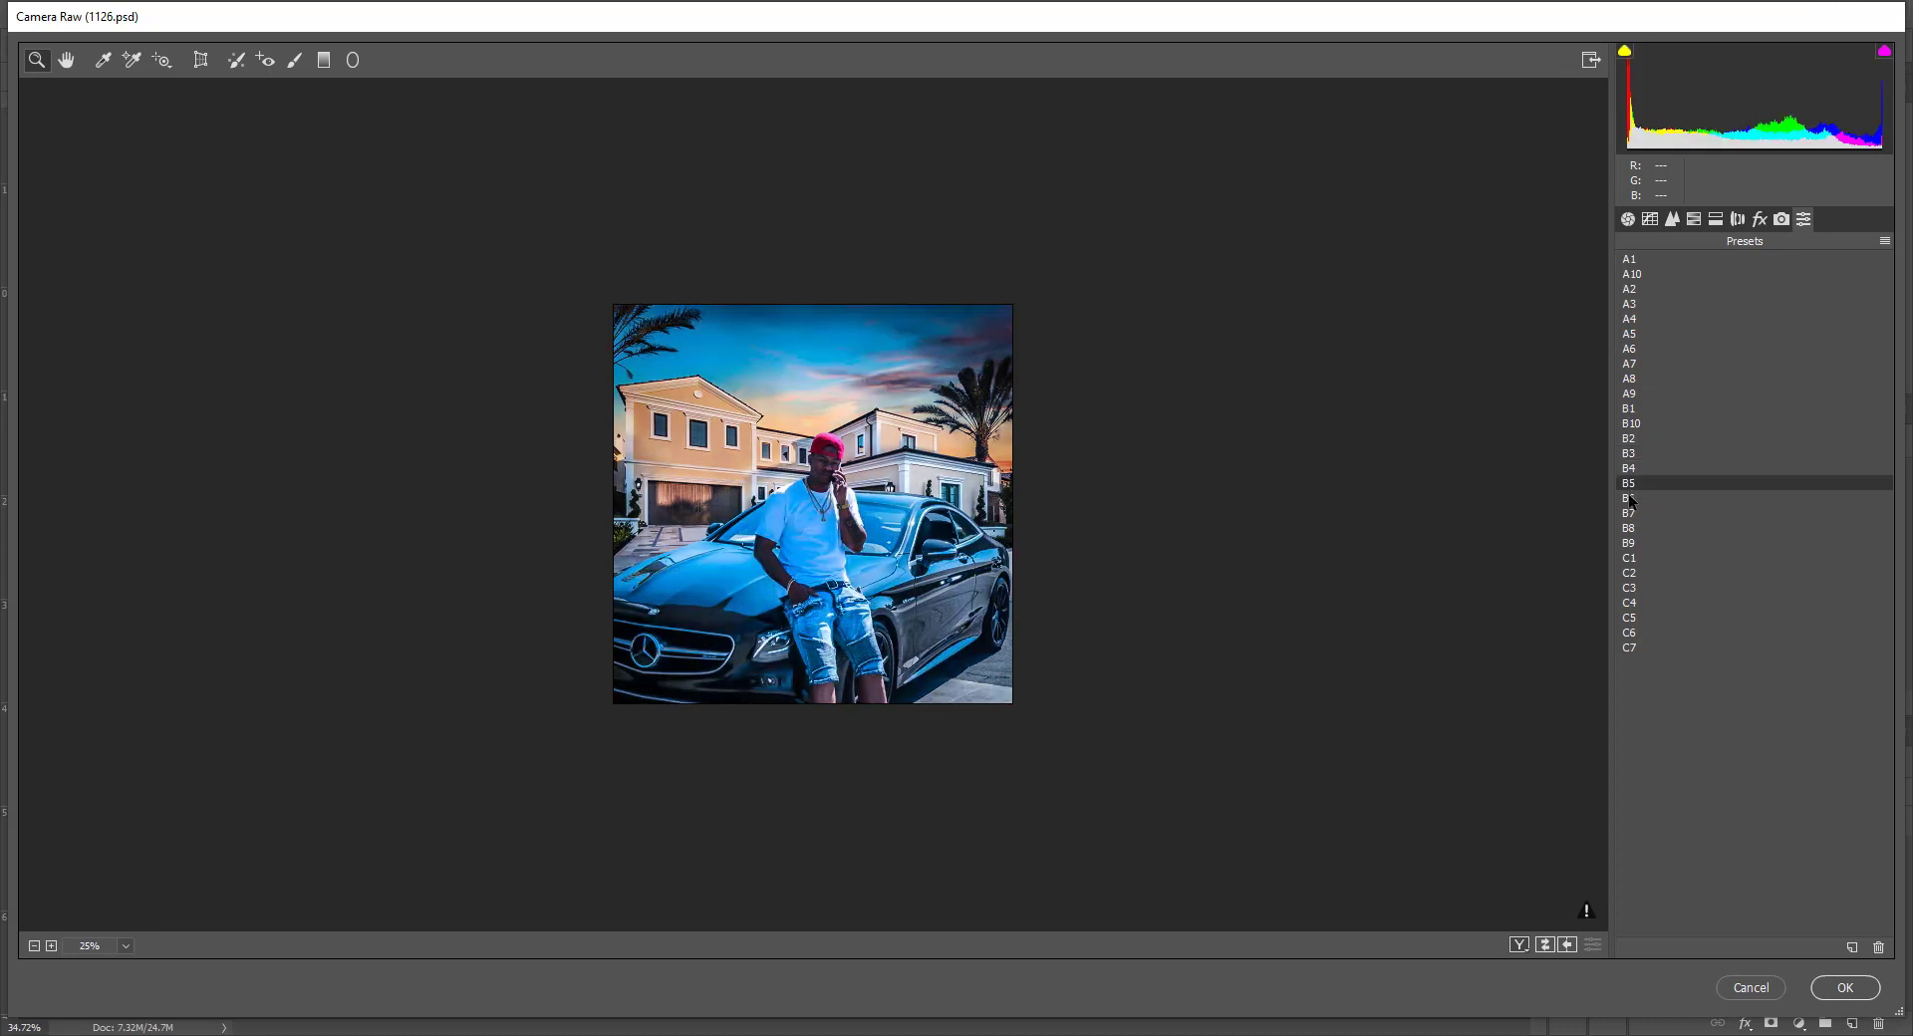
Refine the B5 grade by setting Clarity to +71 and Temperature to -2, keeping Shadows at +100
click(1630, 219)
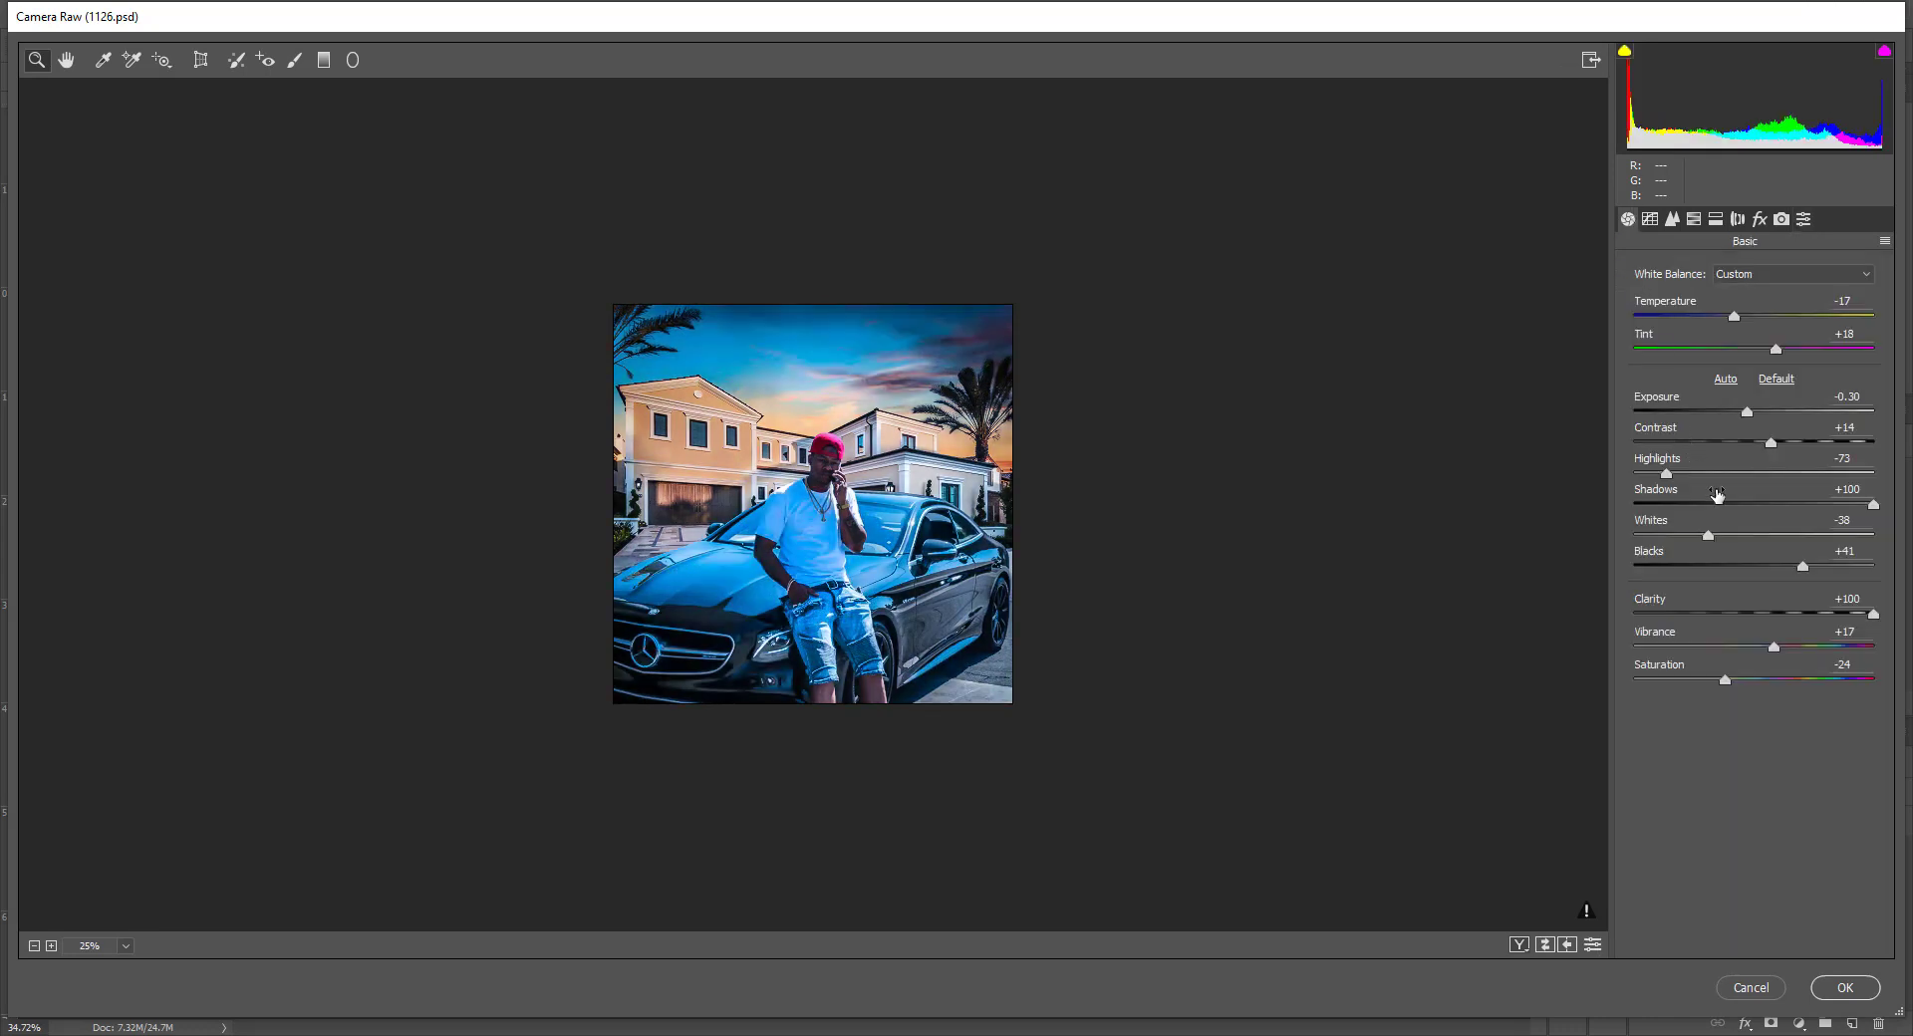
drag(1805, 509, 1906, 505)
drag(1794, 618, 1838, 614)
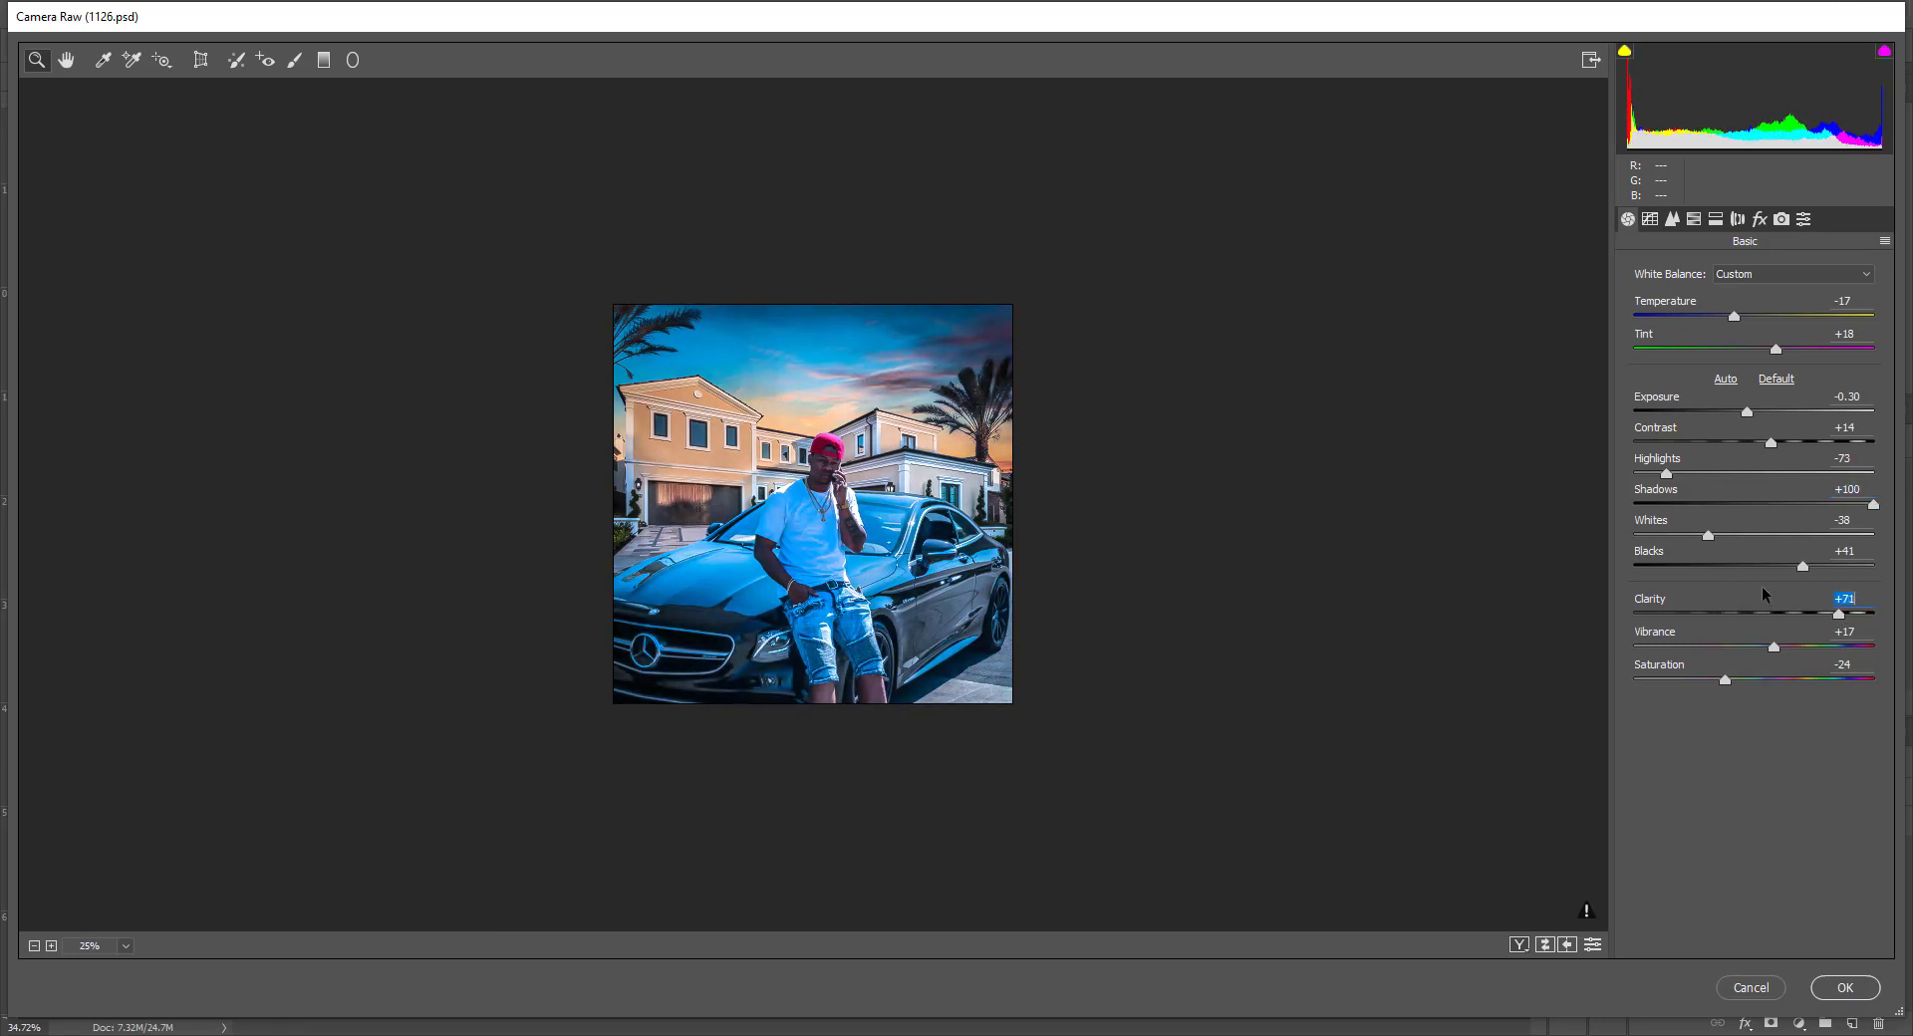
click(1737, 317)
drag(1738, 317, 1759, 321)
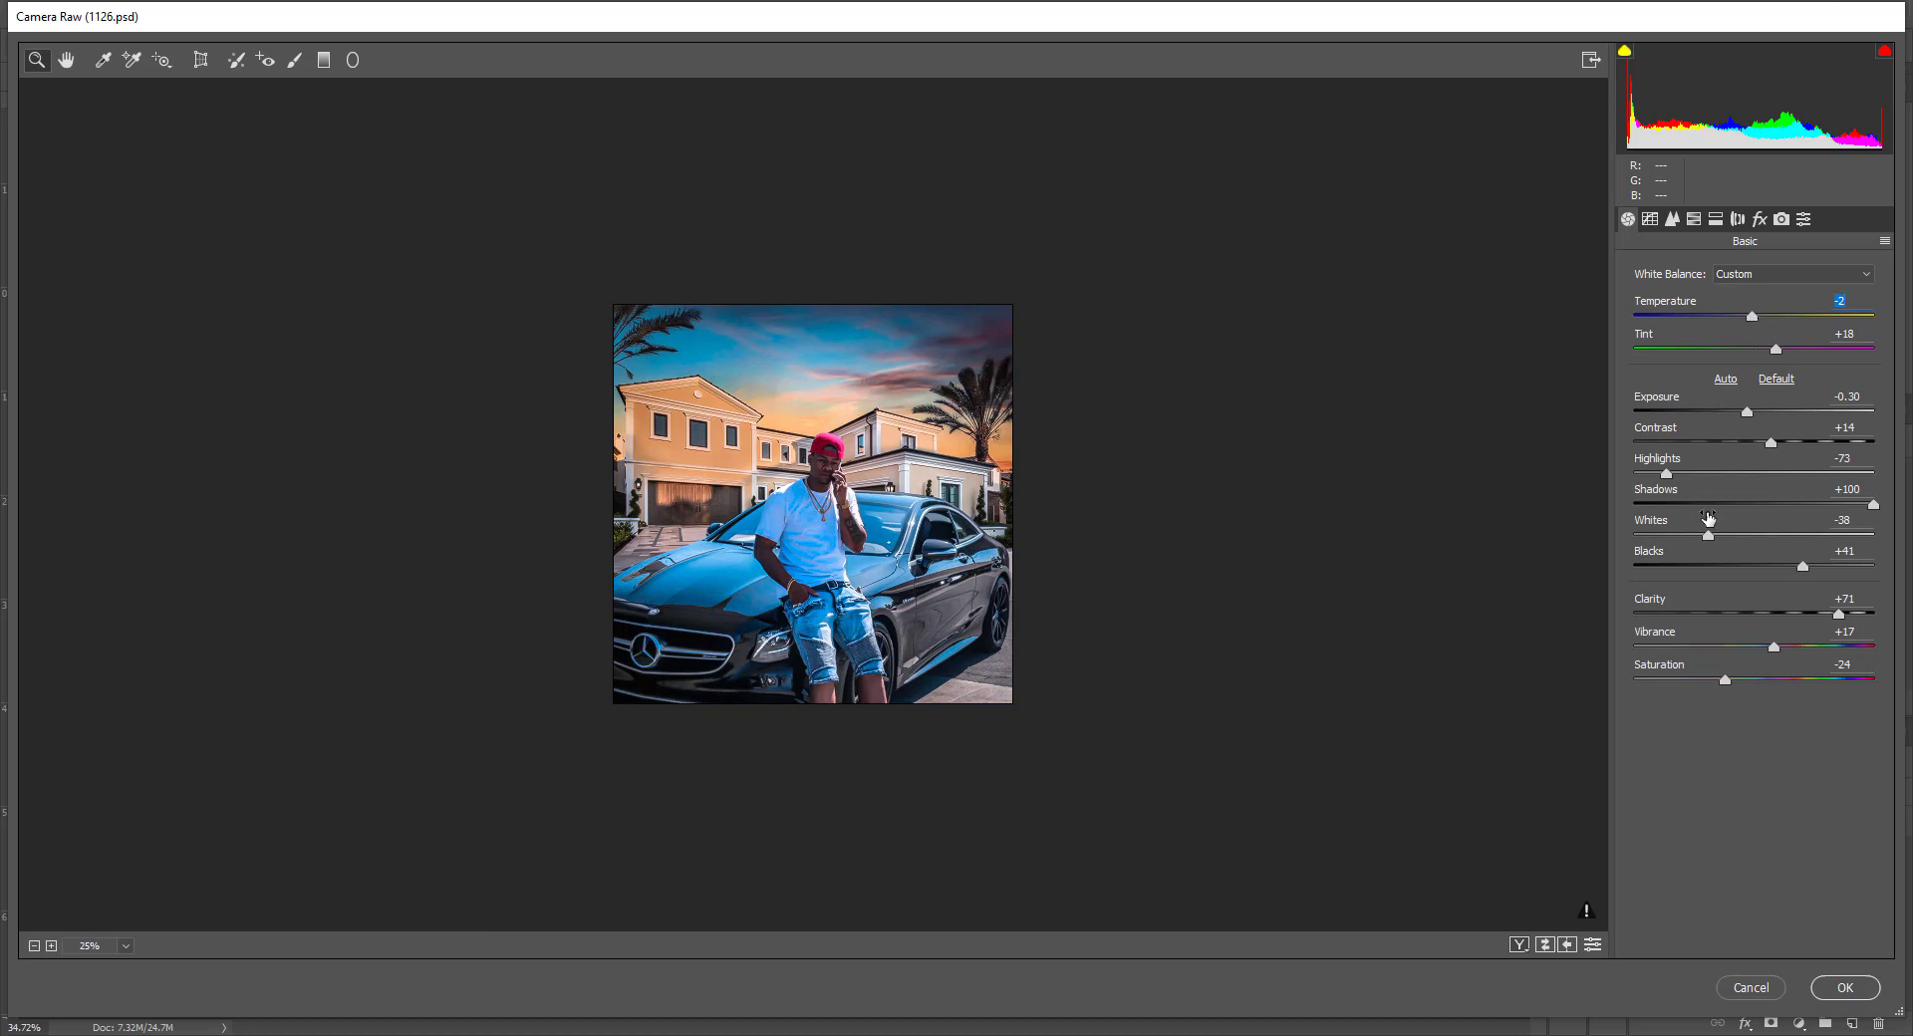
Set Highlights to -64 and Saturation to -35 in the composite's basic adjustments
mouse_move(1677, 474)
mouse_down()
mouse_move(1758, 476)
mouse_move(1656, 475)
mouse_move(1679, 475)
mouse_up()
mouse_move(1723, 677)
mouse_down()
mouse_move(1675, 682)
mouse_move(1704, 679)
mouse_up()
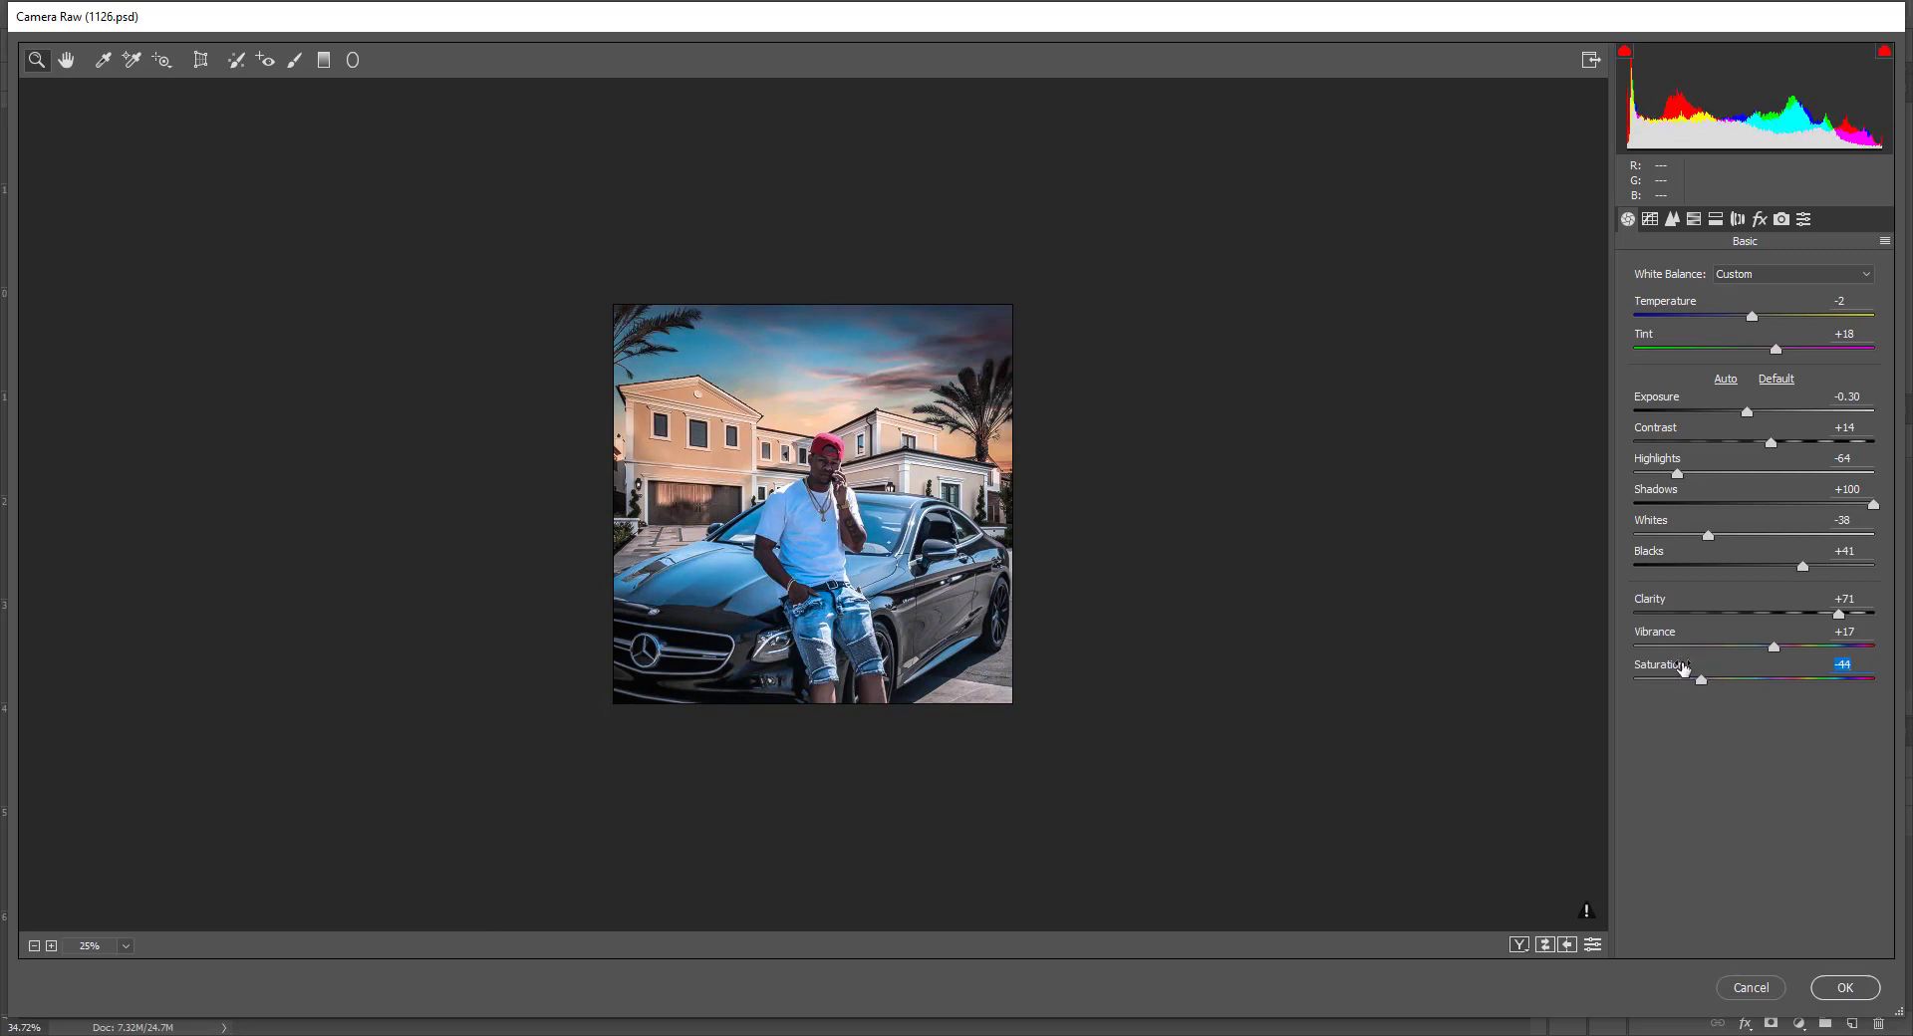
drag(1703, 682, 1713, 682)
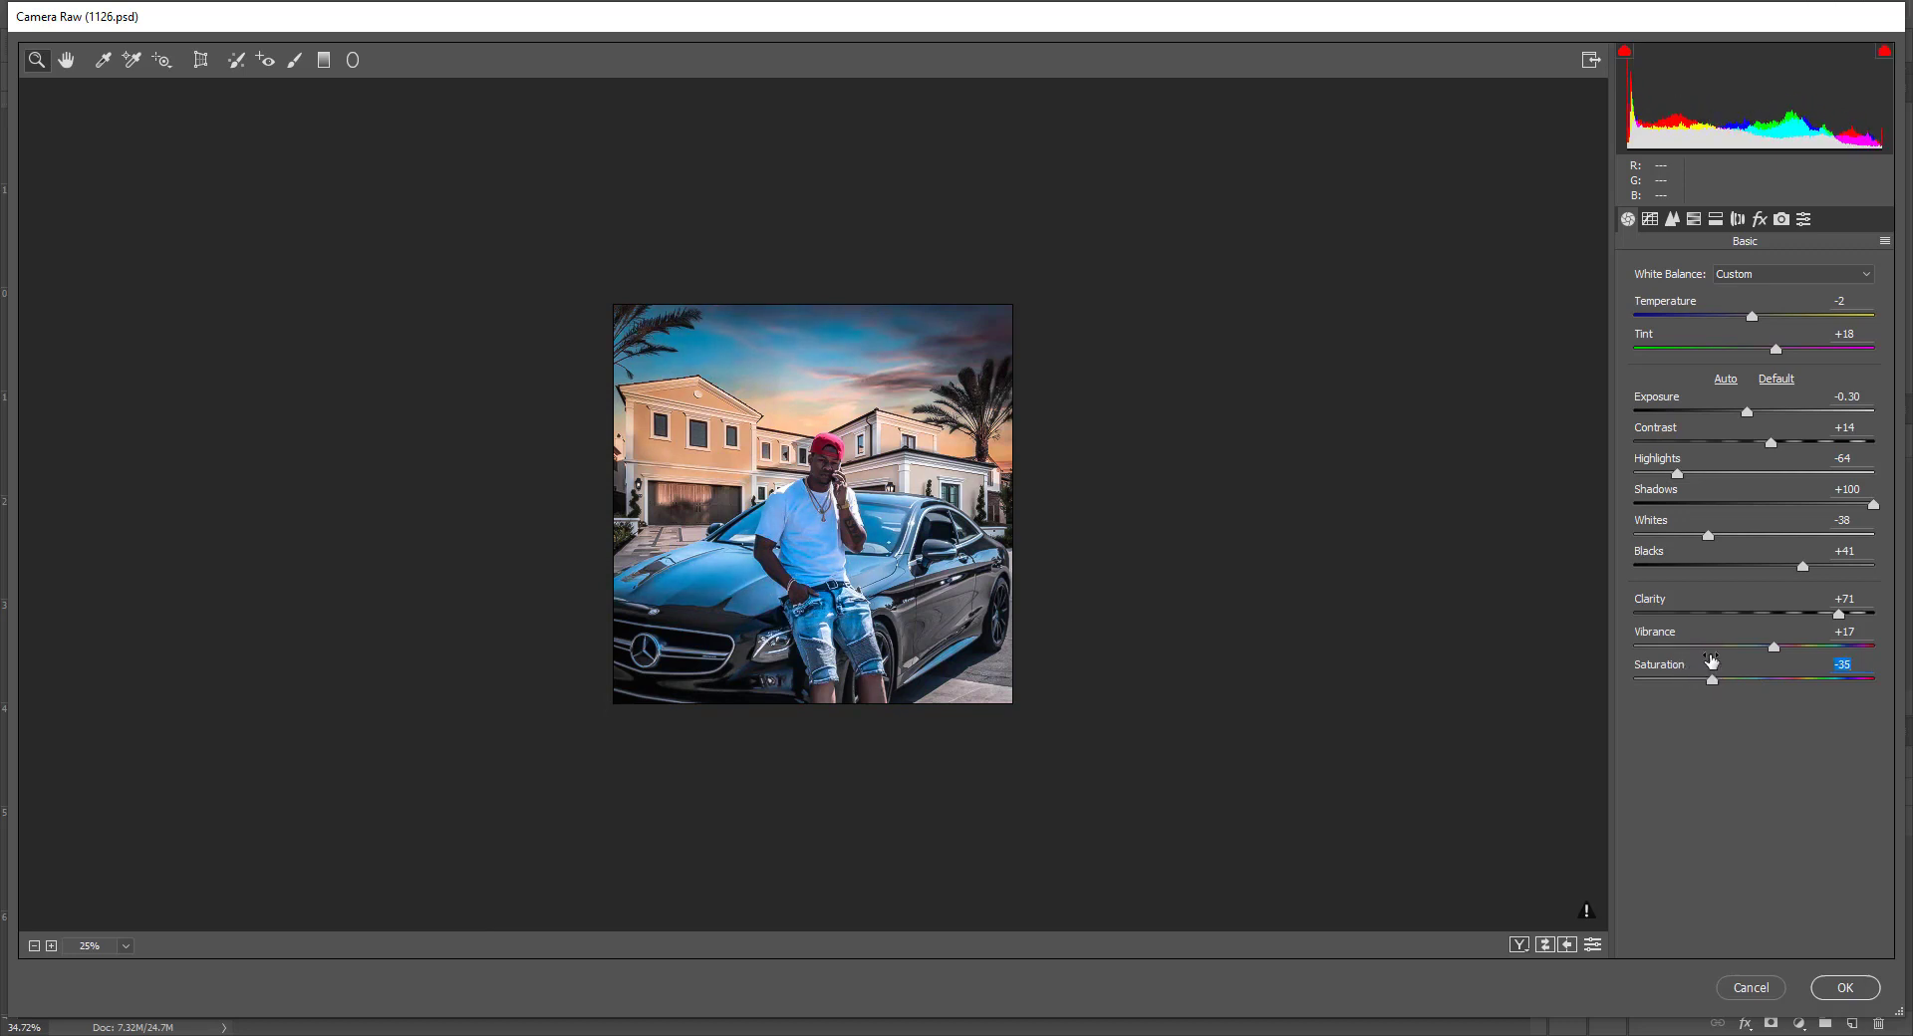
click(754, 360)
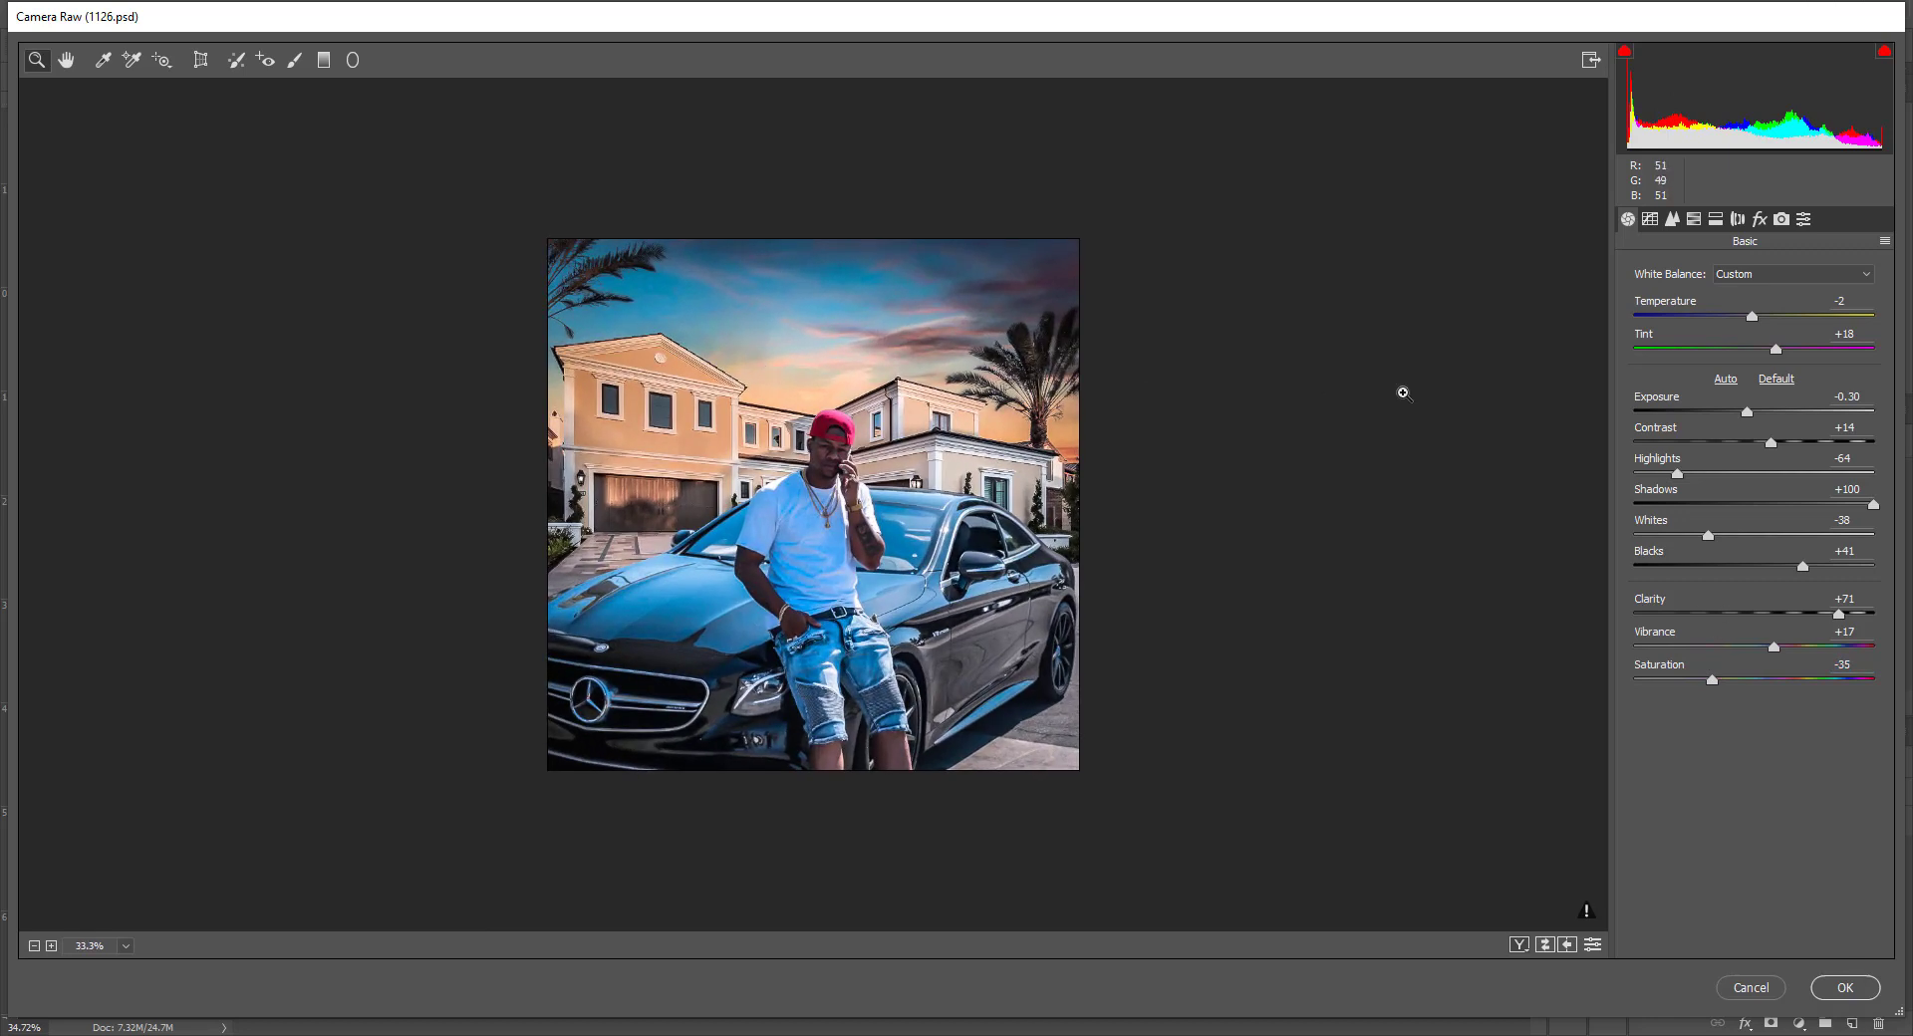
Set Contrast to -12, Clarity to +92 and Vibrance to 0 for the composite
mouse_move(1741, 422)
mouse_down()
mouse_move(1783, 448)
mouse_move(1710, 448)
mouse_move(1741, 451)
mouse_up()
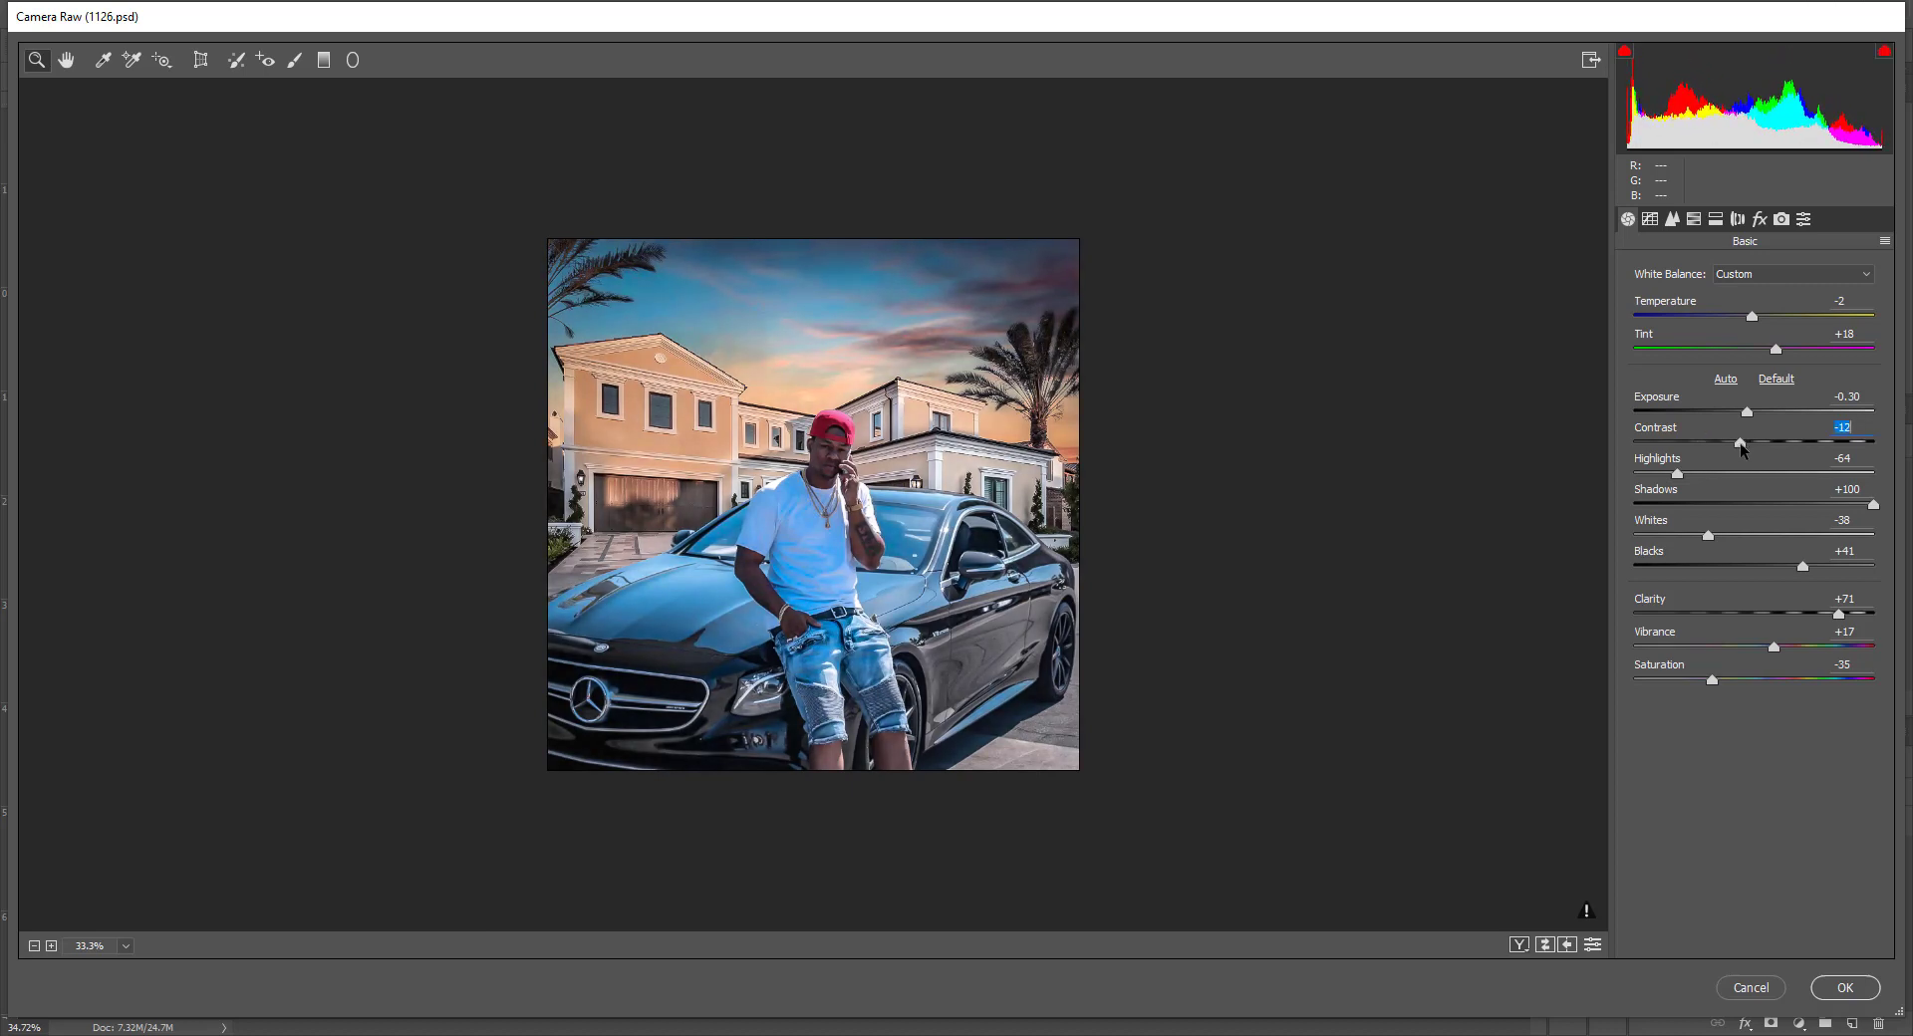
drag(1838, 614, 1760, 643)
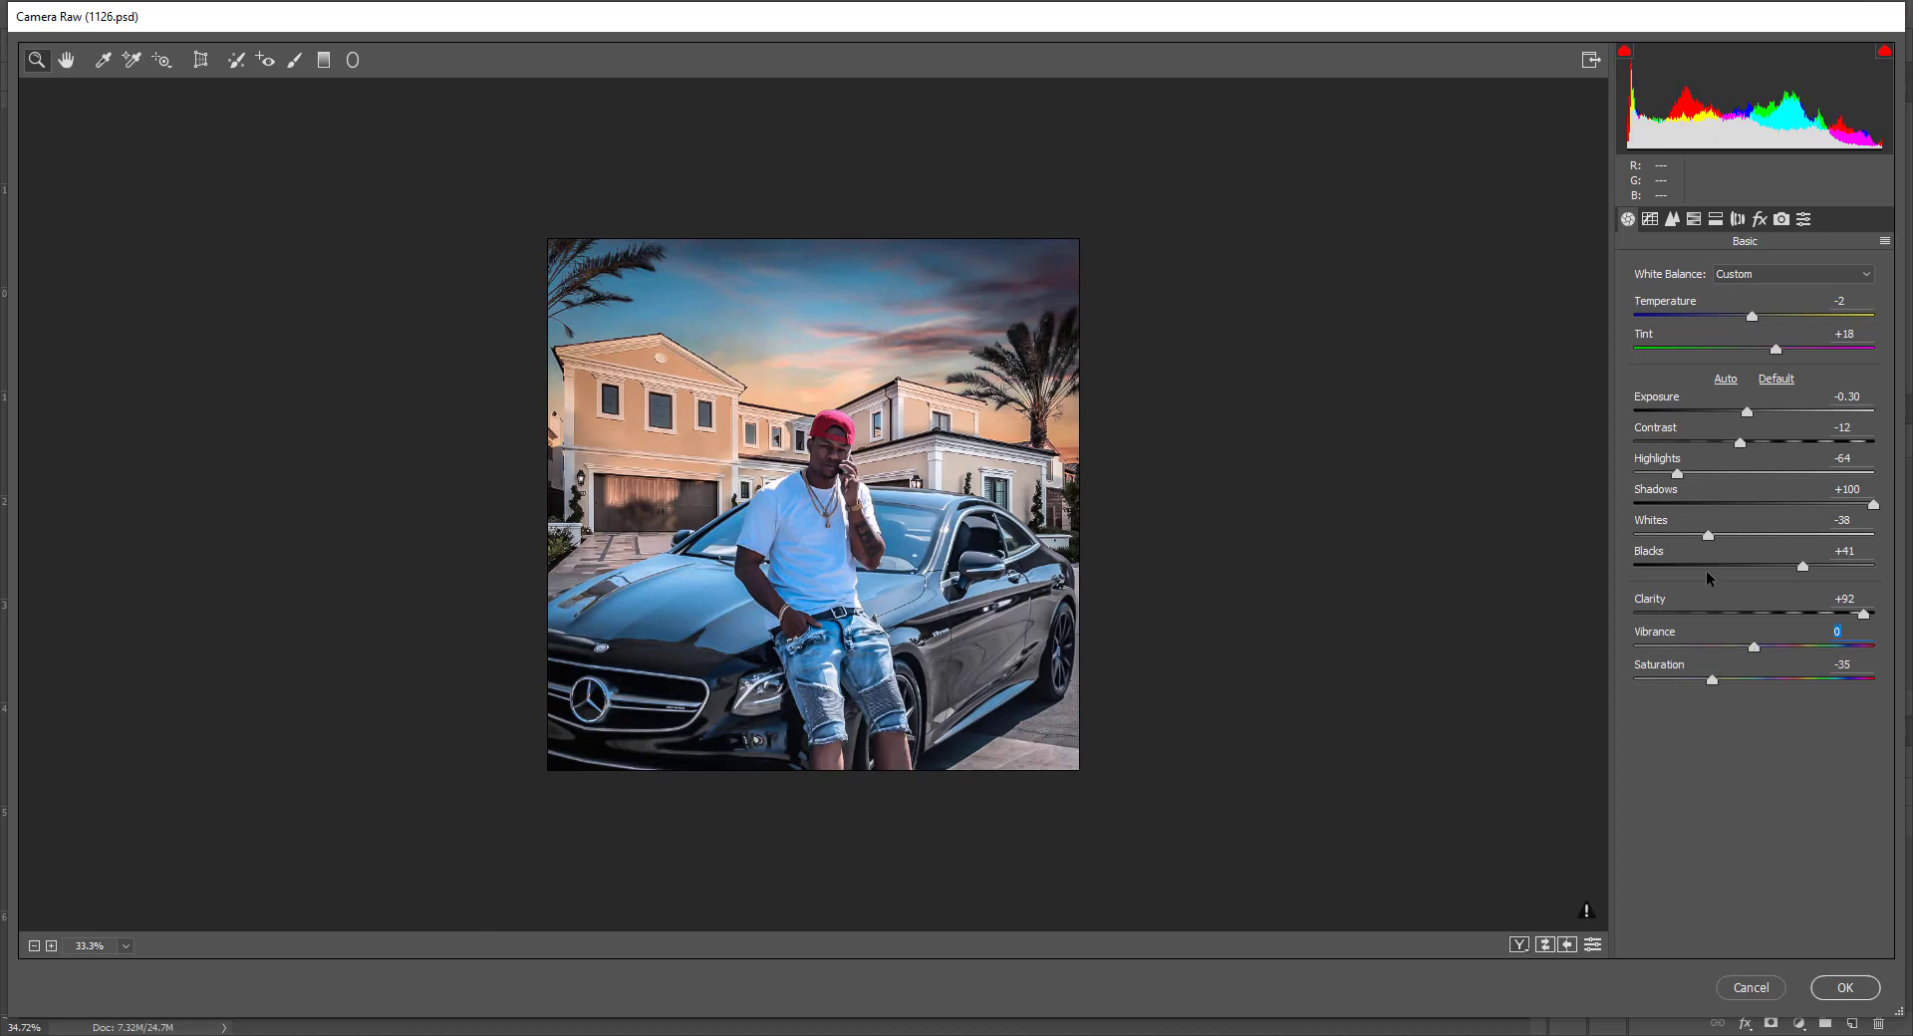
alt+click(931, 305)
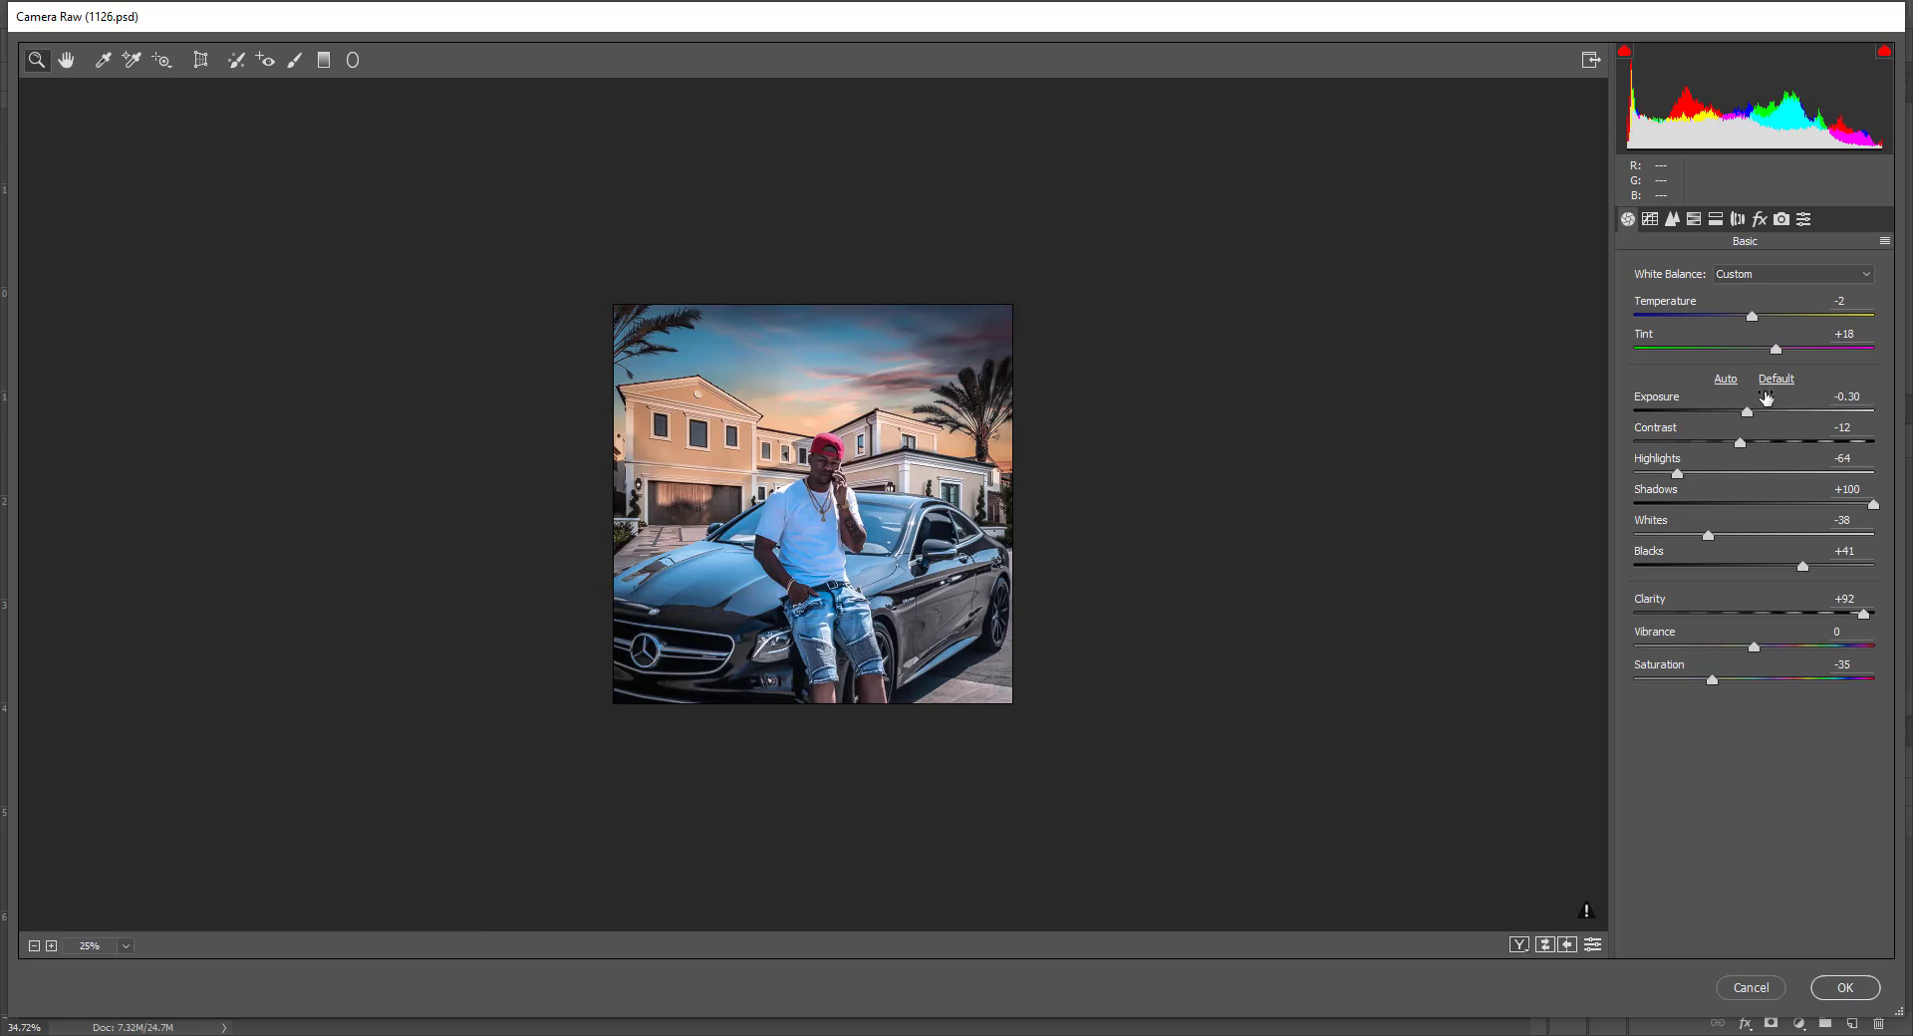
Set Tint to +38 and Temperature to +3, and apply the Camera Raw grade to Layer 3
mouse_move(1779, 352)
mouse_down()
mouse_move(1808, 351)
mouse_move(1734, 320)
mouse_move(1755, 324)
mouse_up()
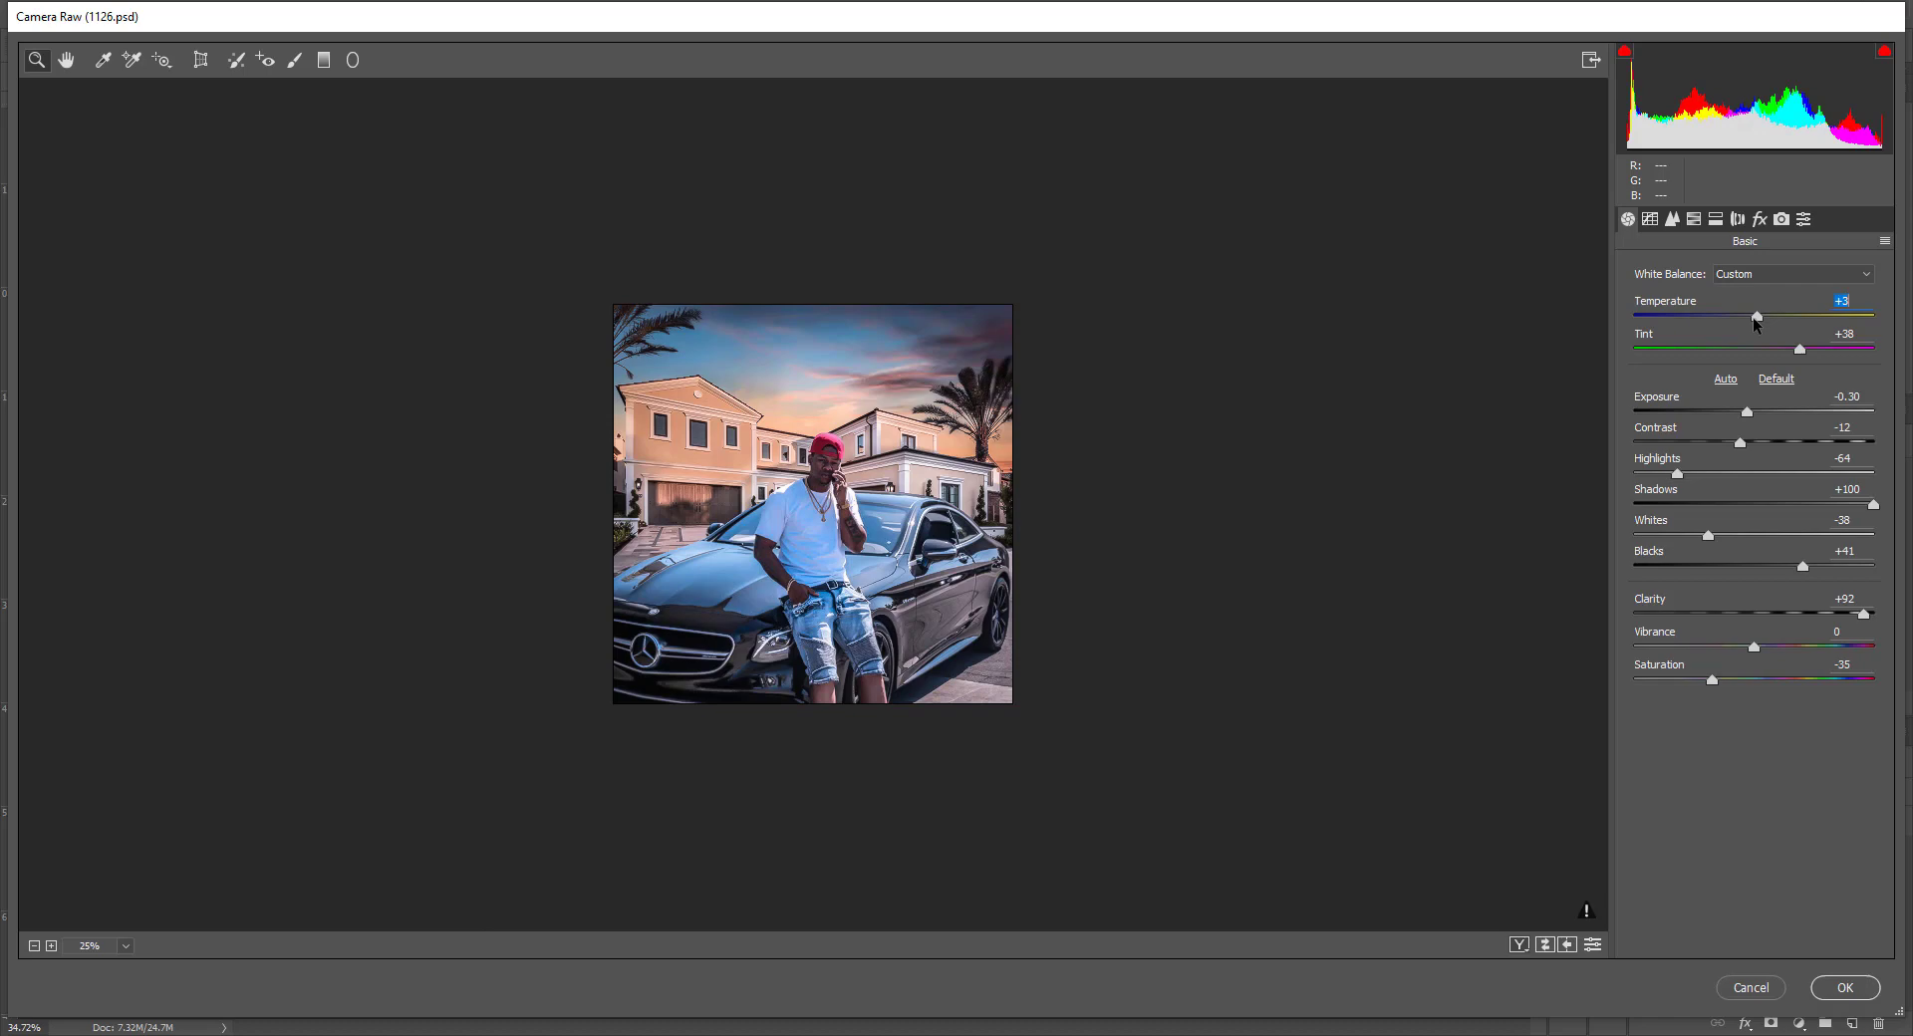
click(1844, 987)
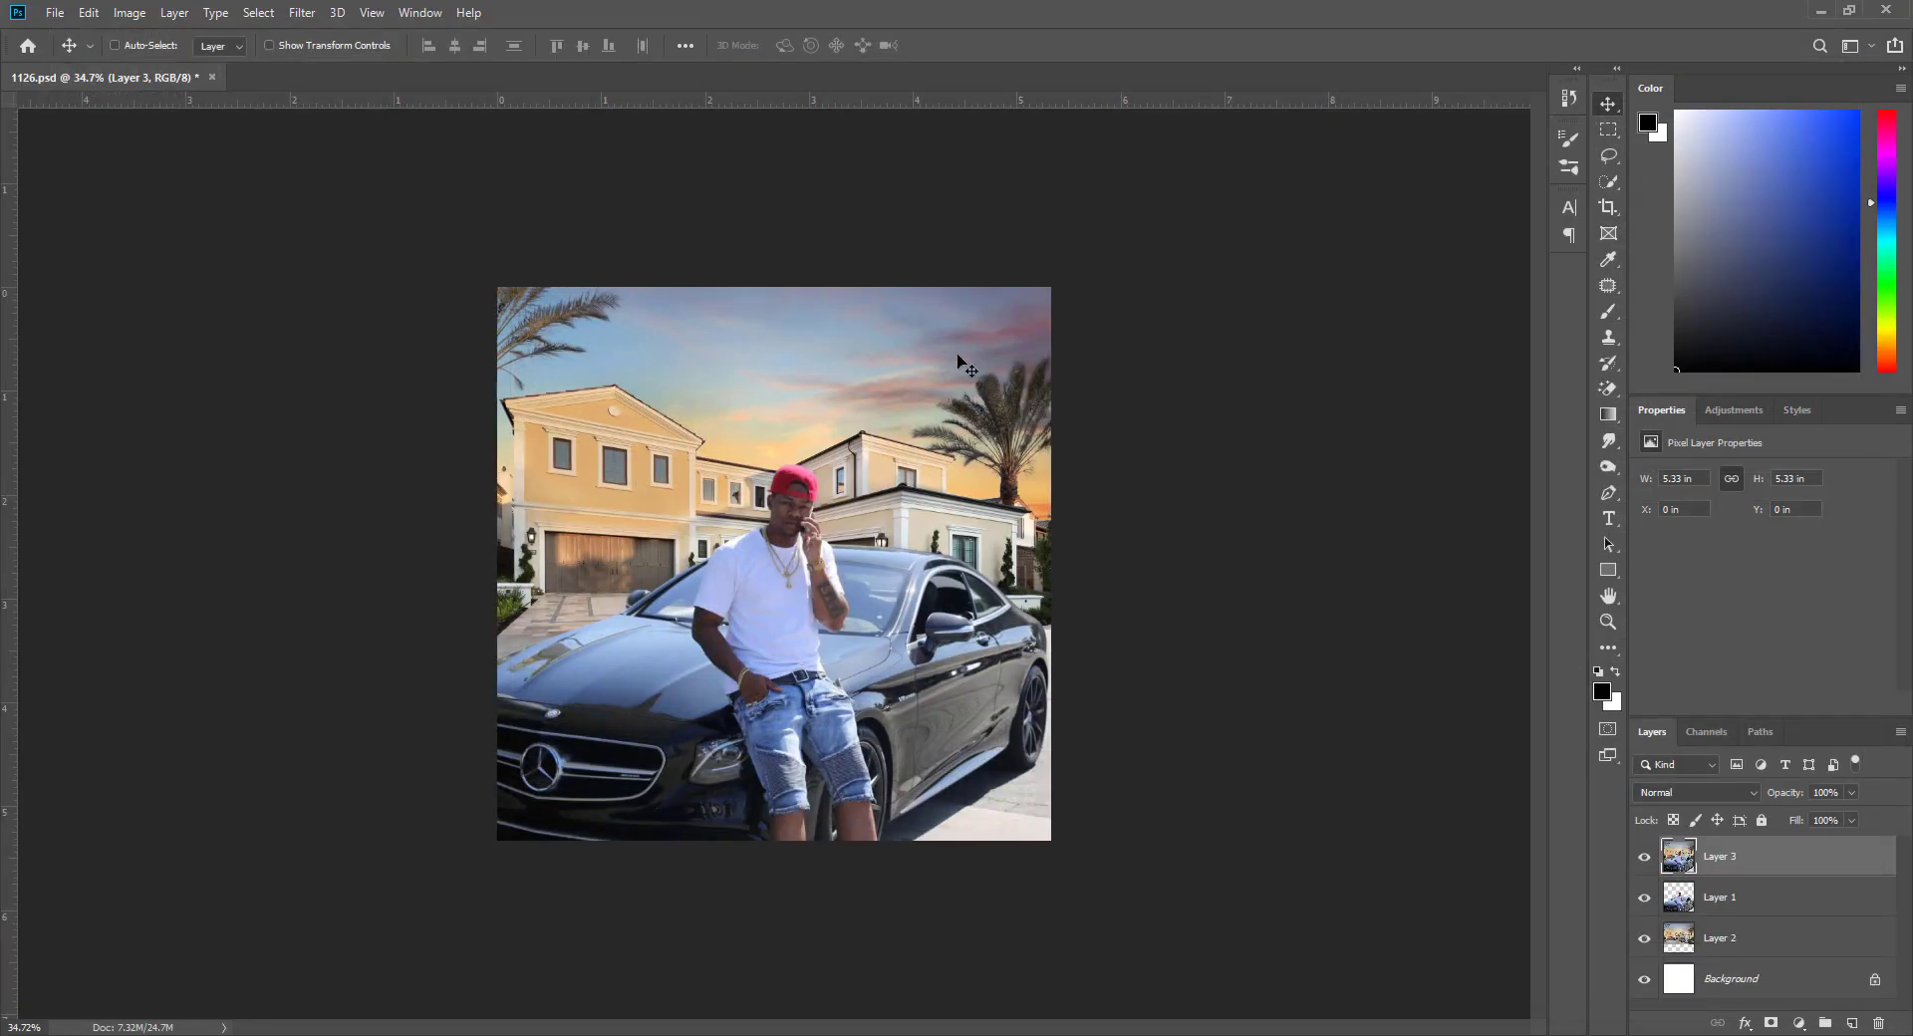
scroll(848, 270, up, 9)
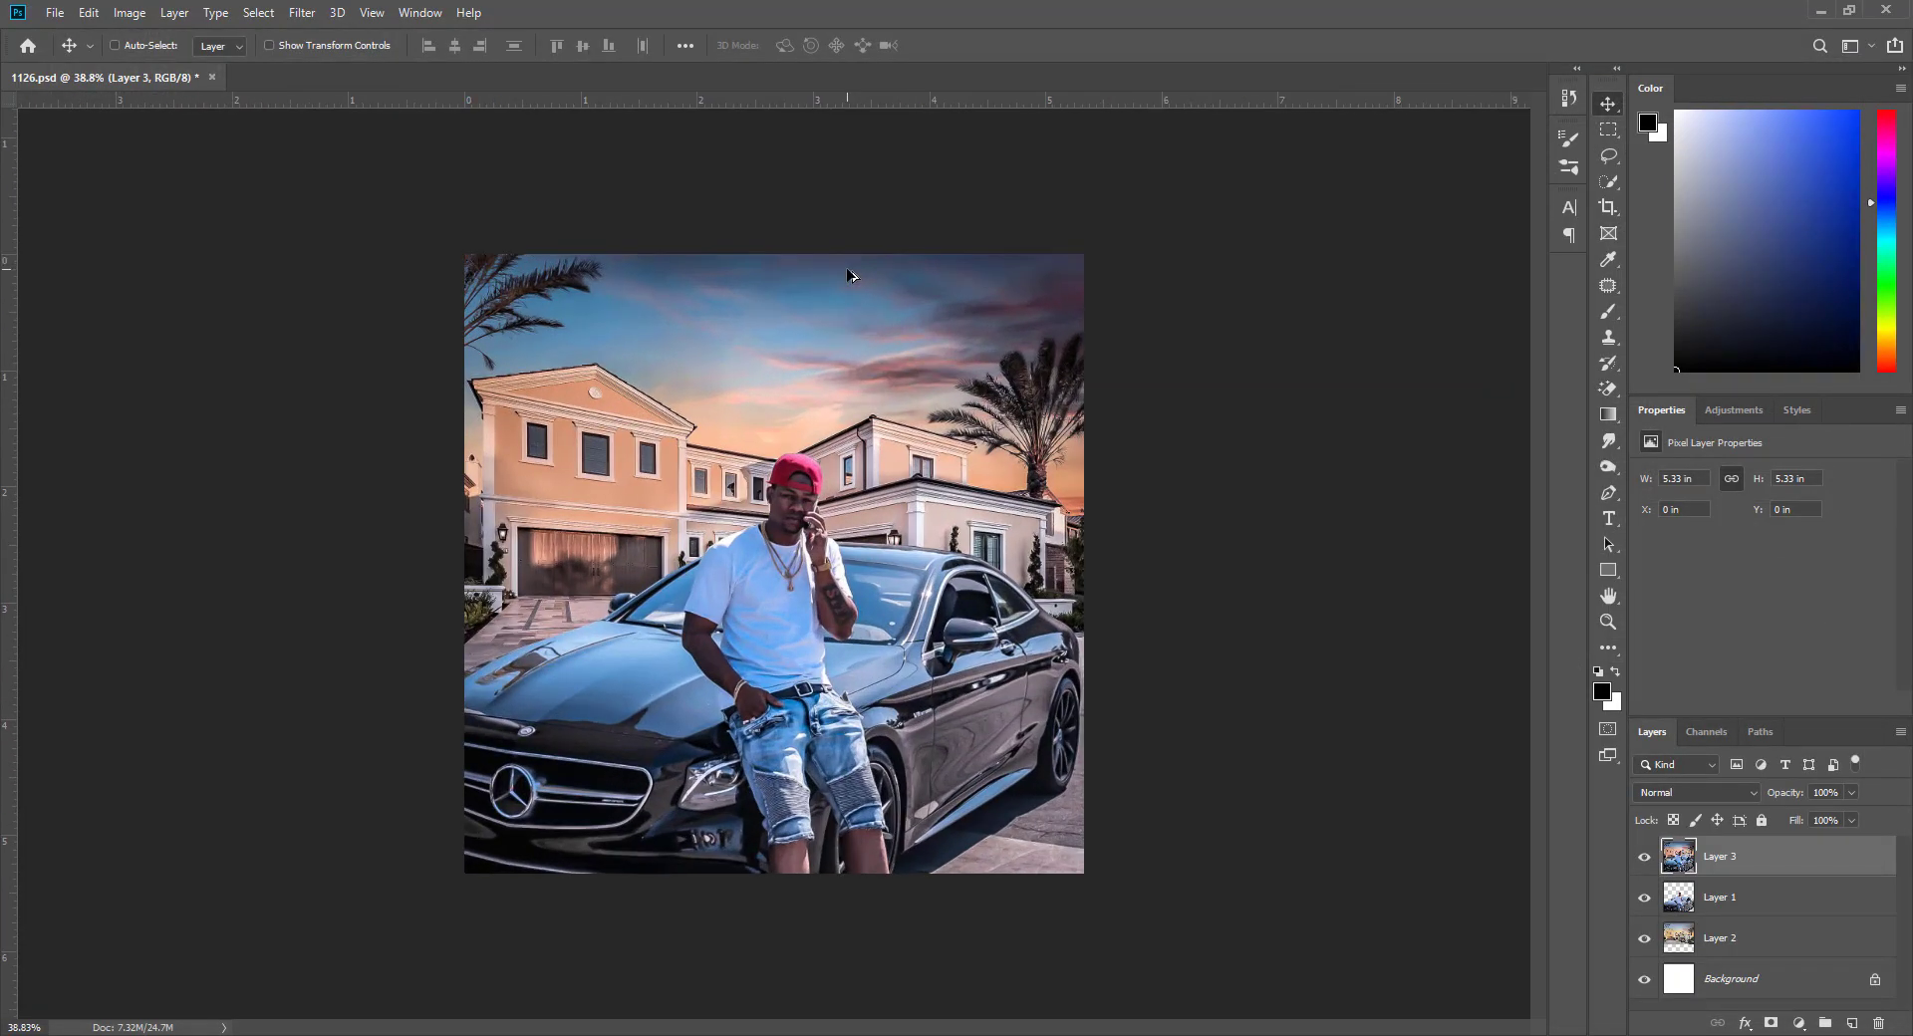
scroll(847, 270, down, 1)
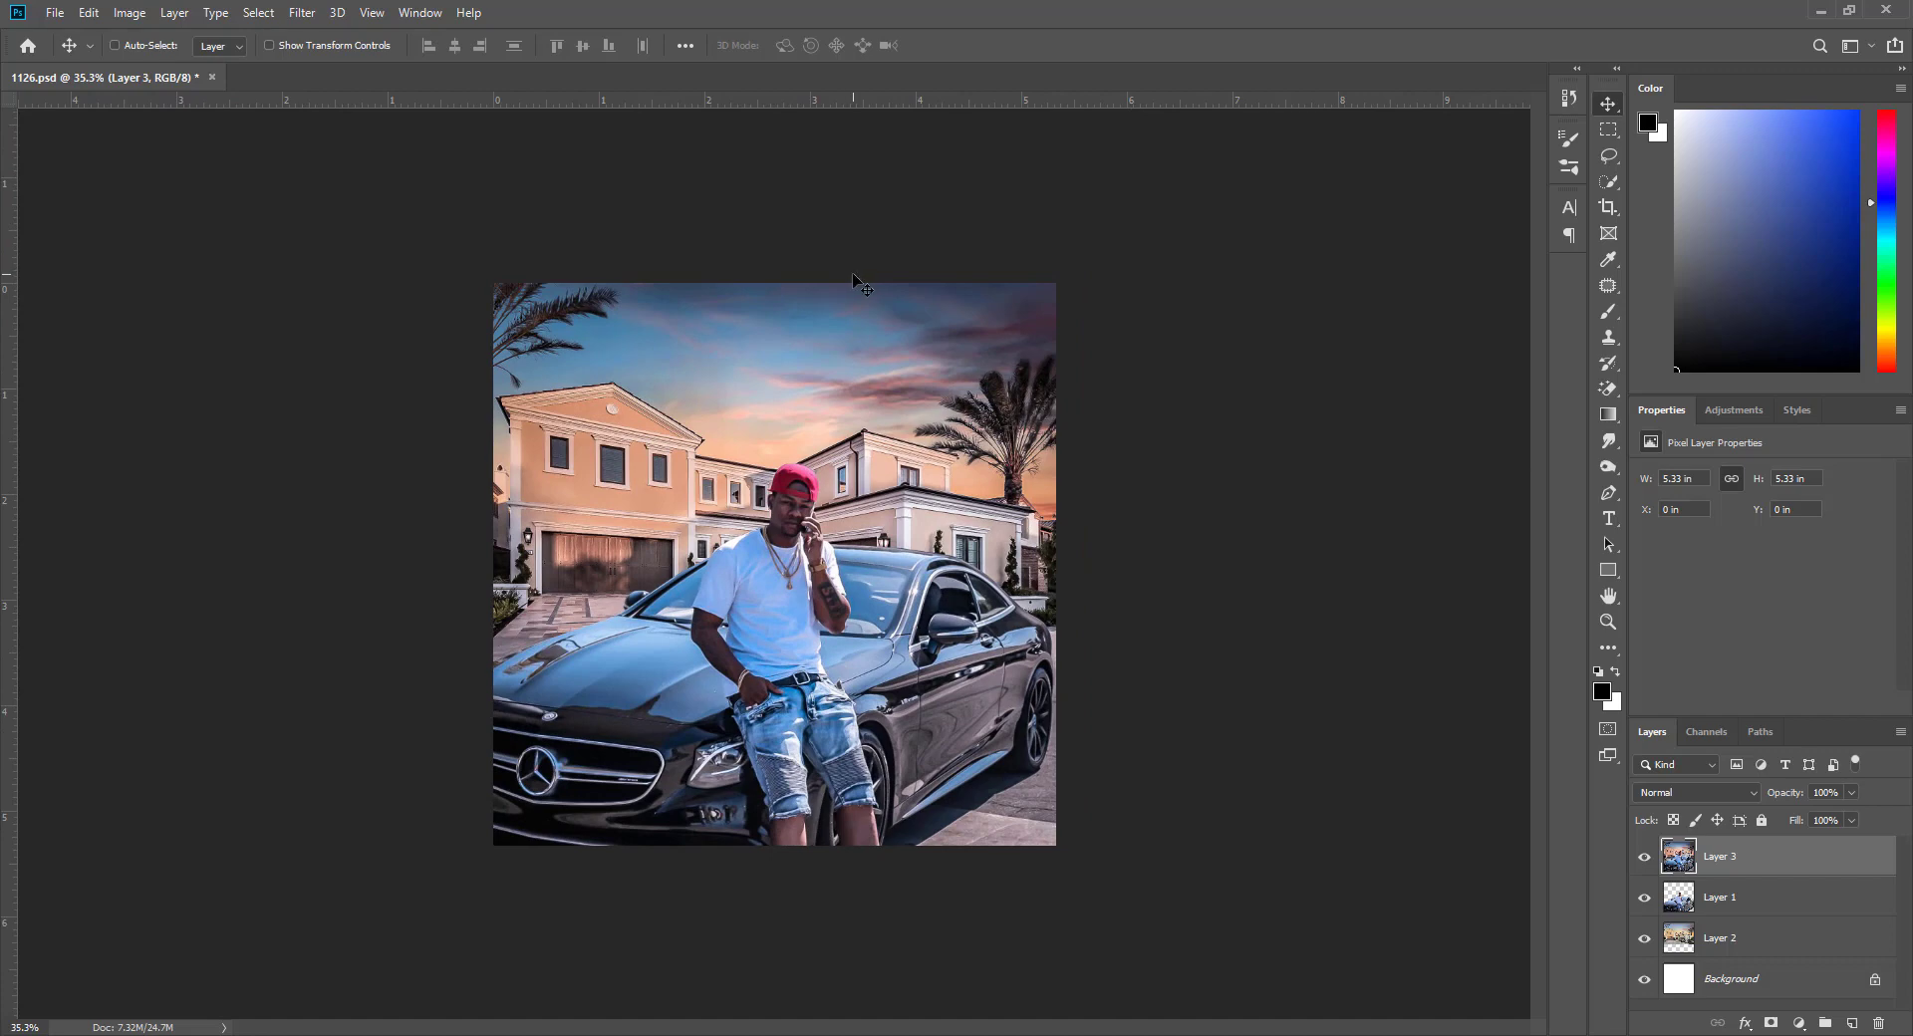
Add the white text line "Sitimusicgroup presents" in the sky near the cover's upper edge
click(1608, 518)
scroll(716, 237, up, 3)
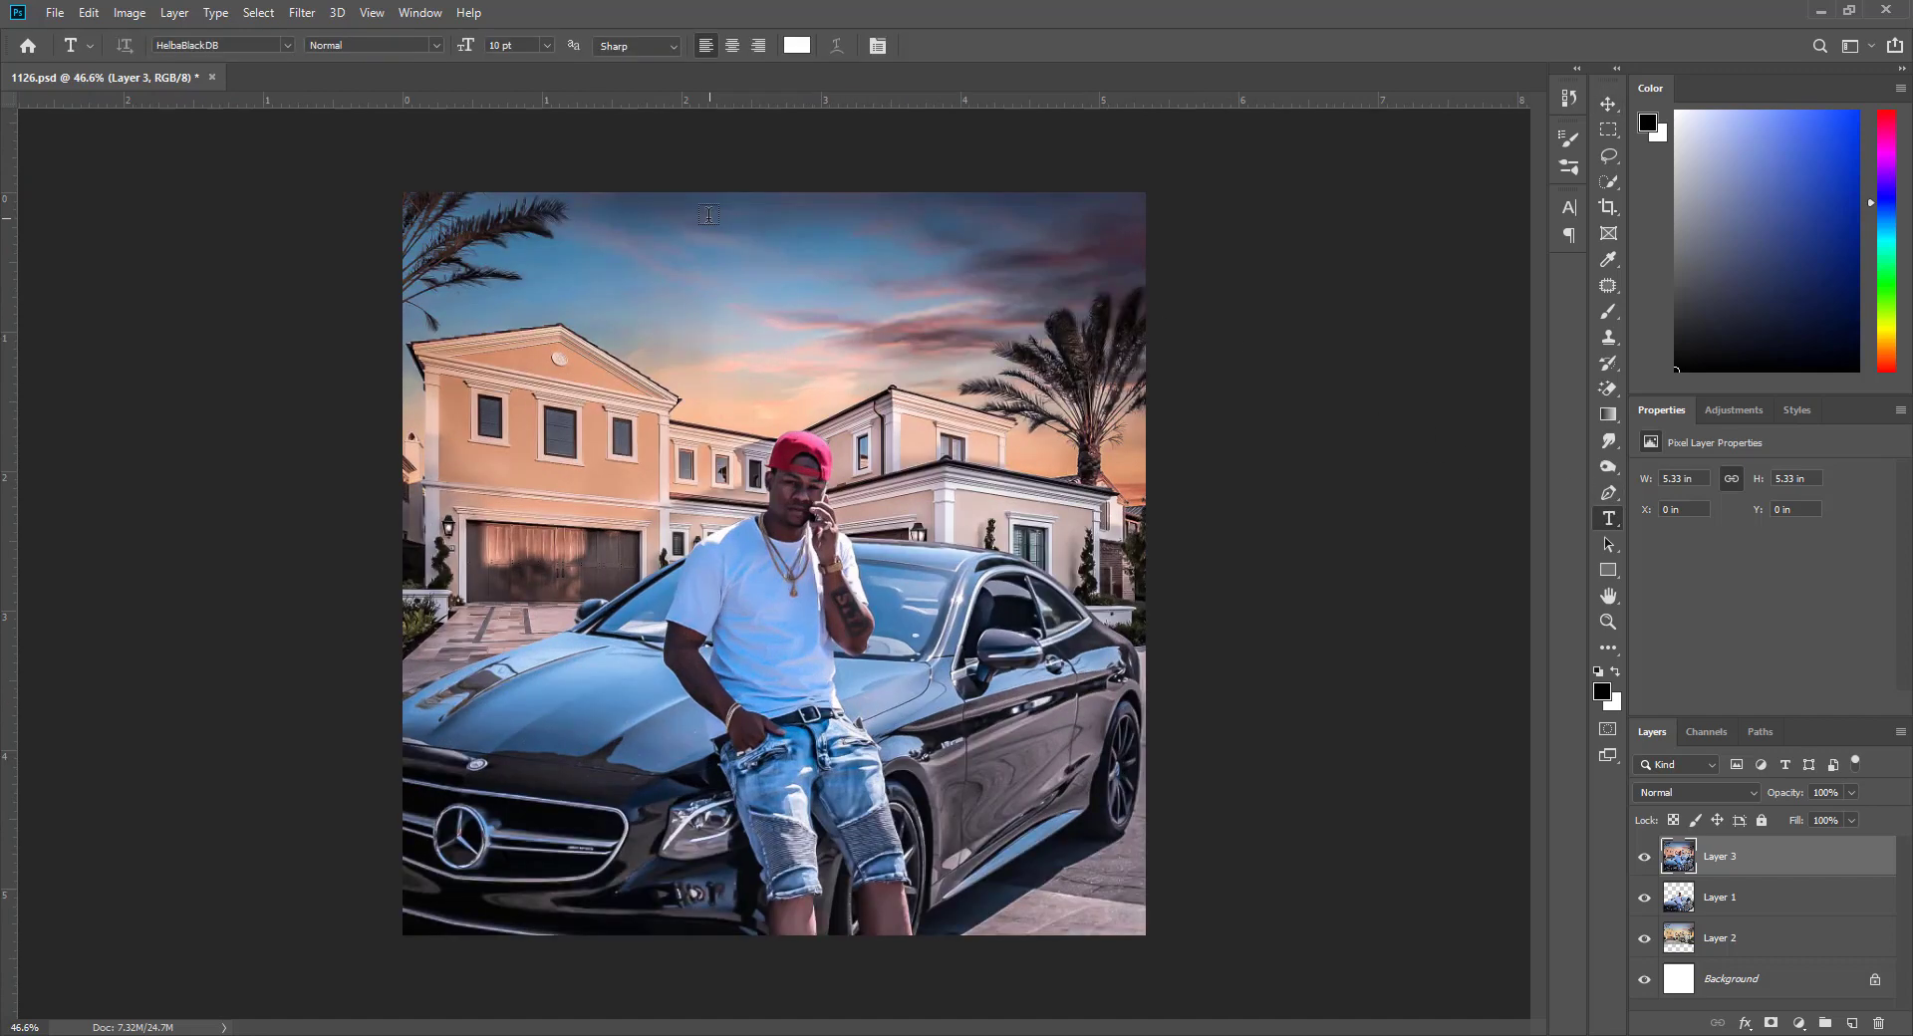
click(713, 232)
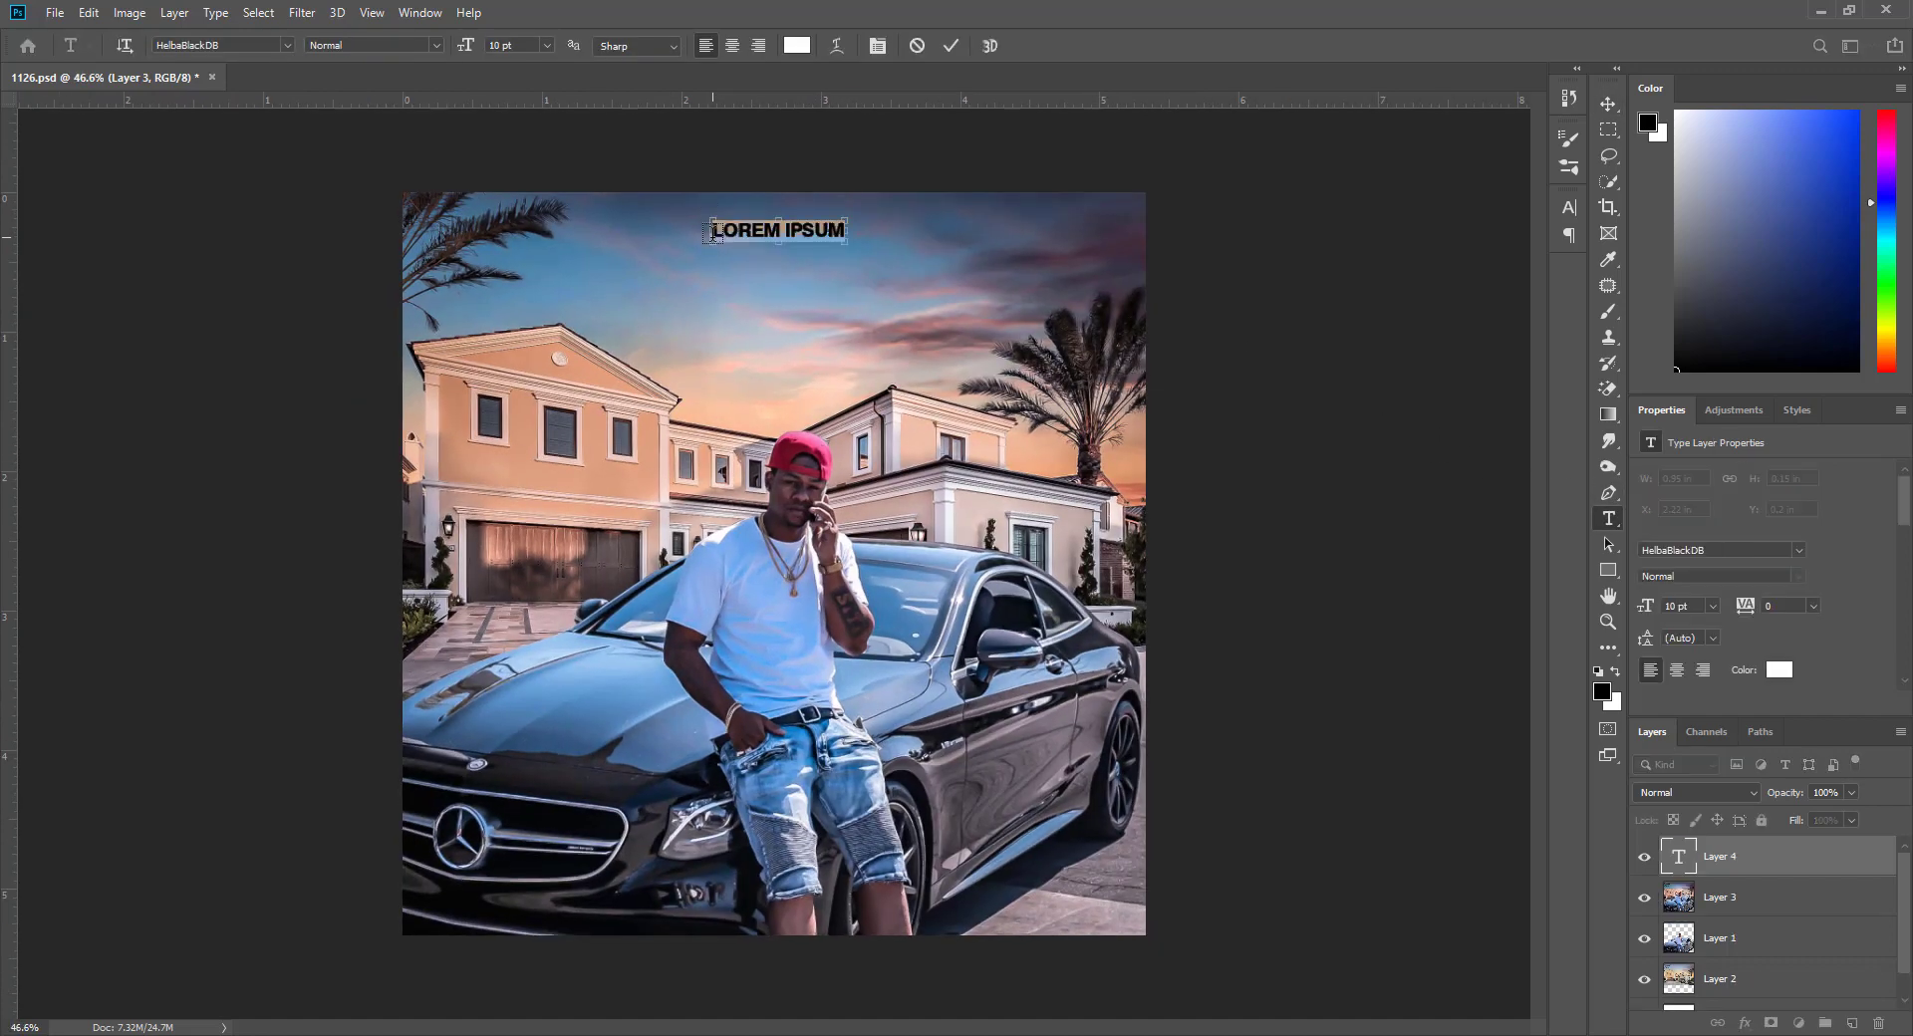
text(Sitimusicgroup presents)
key(ctrl+Return)
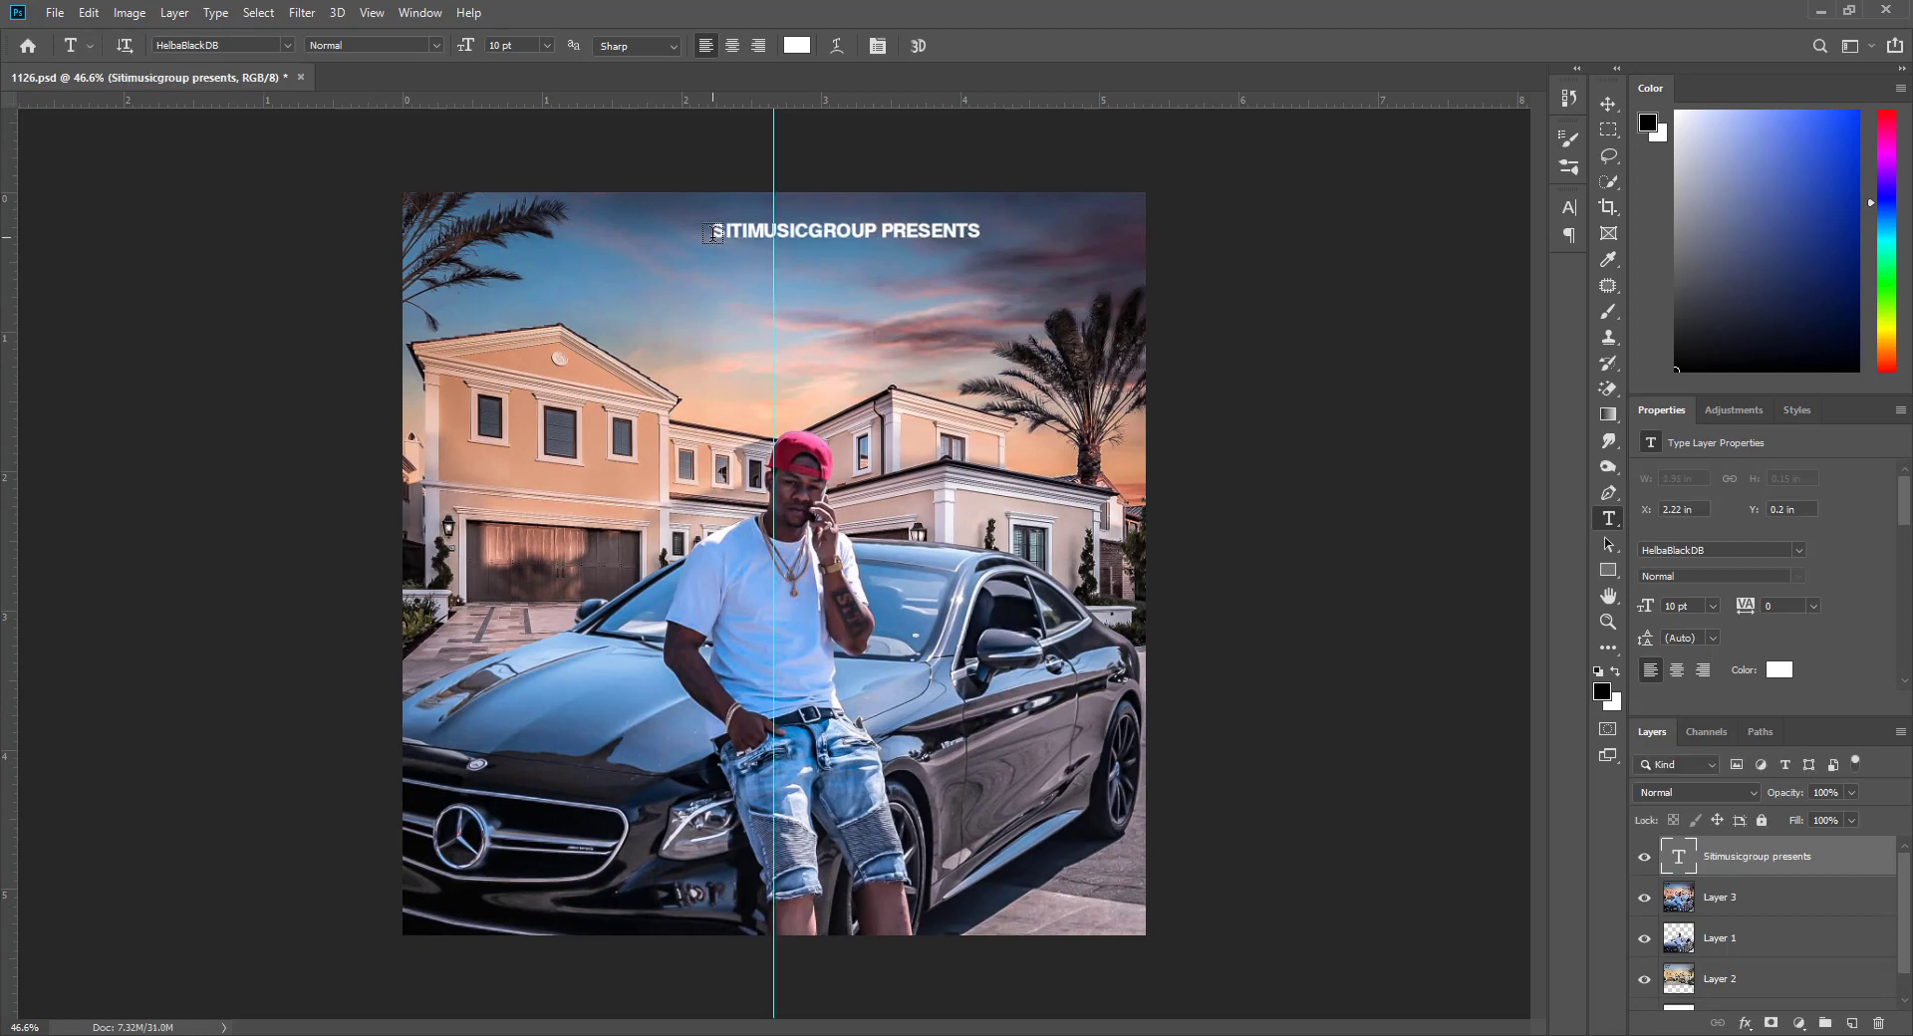
Move the heading onto the vertical centre guide near the cover's upper edge and set its text alignment to centered
key(ctrl+t)
drag(890, 240, 821, 230)
click(1608, 518)
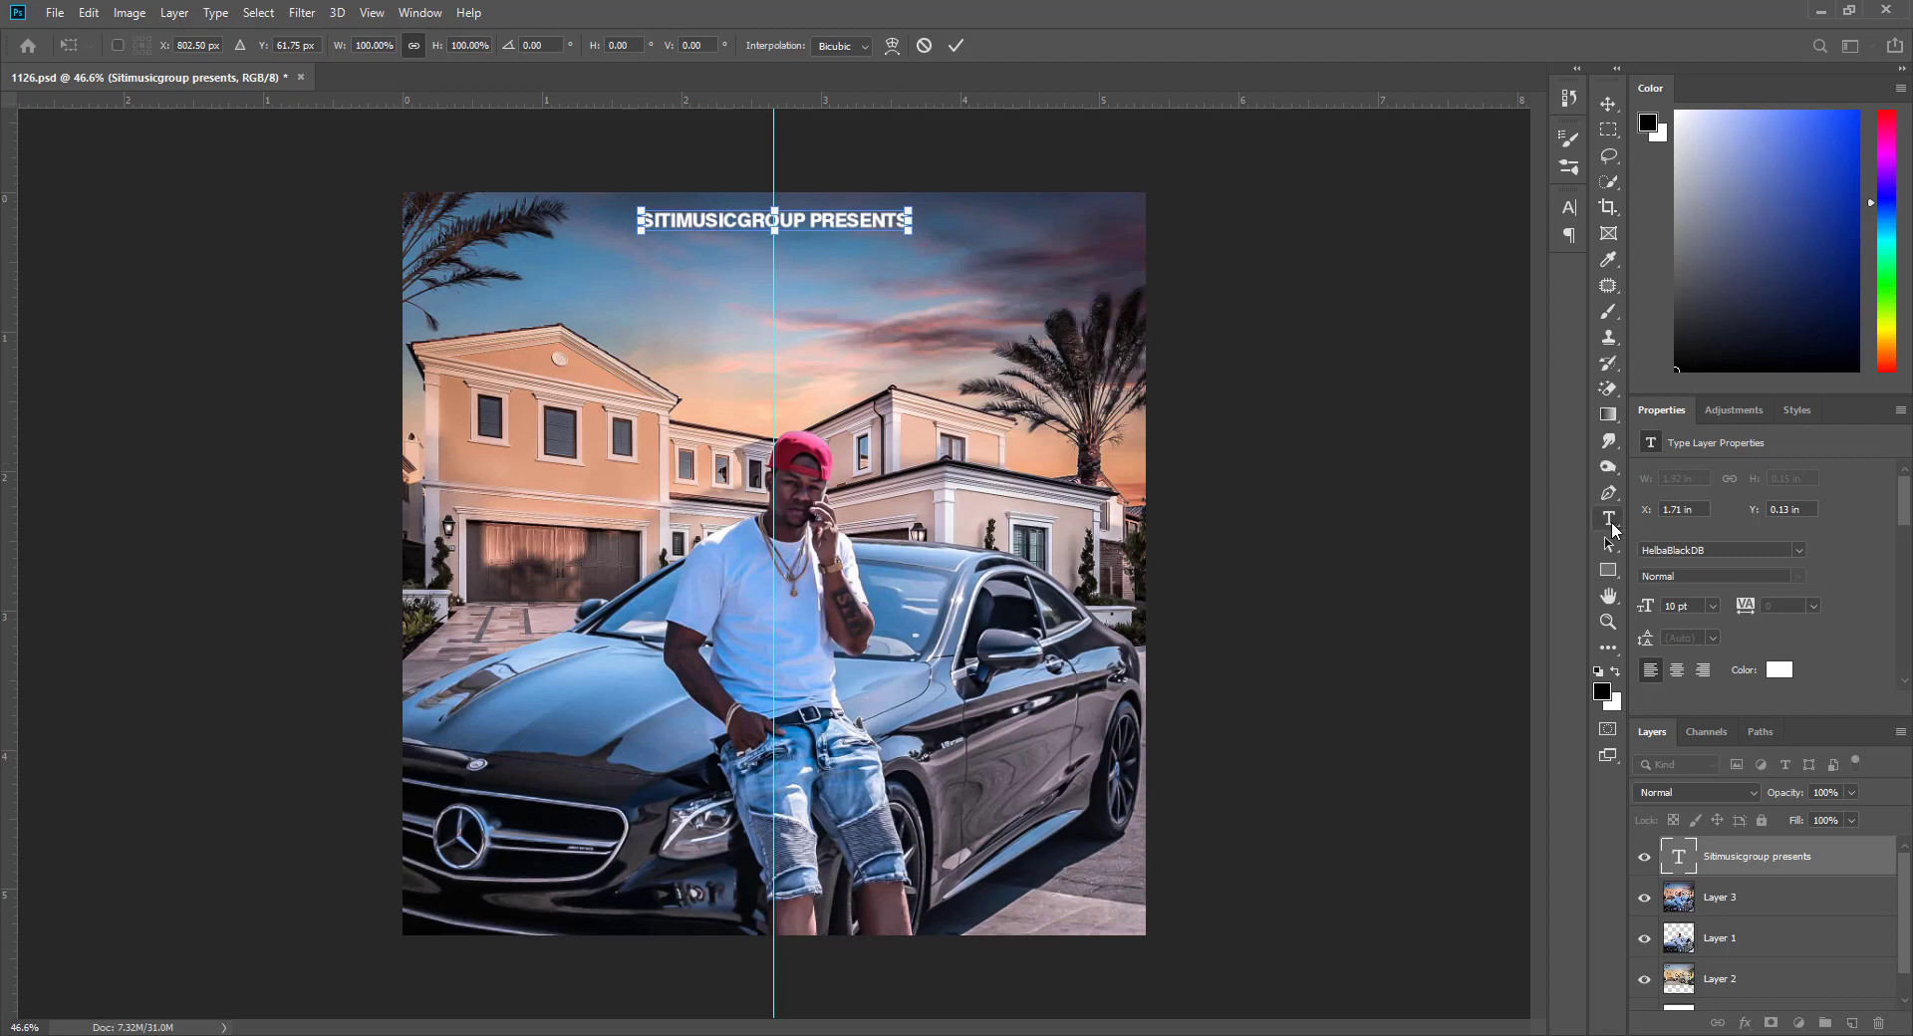
click(728, 219)
key(ctrl+a)
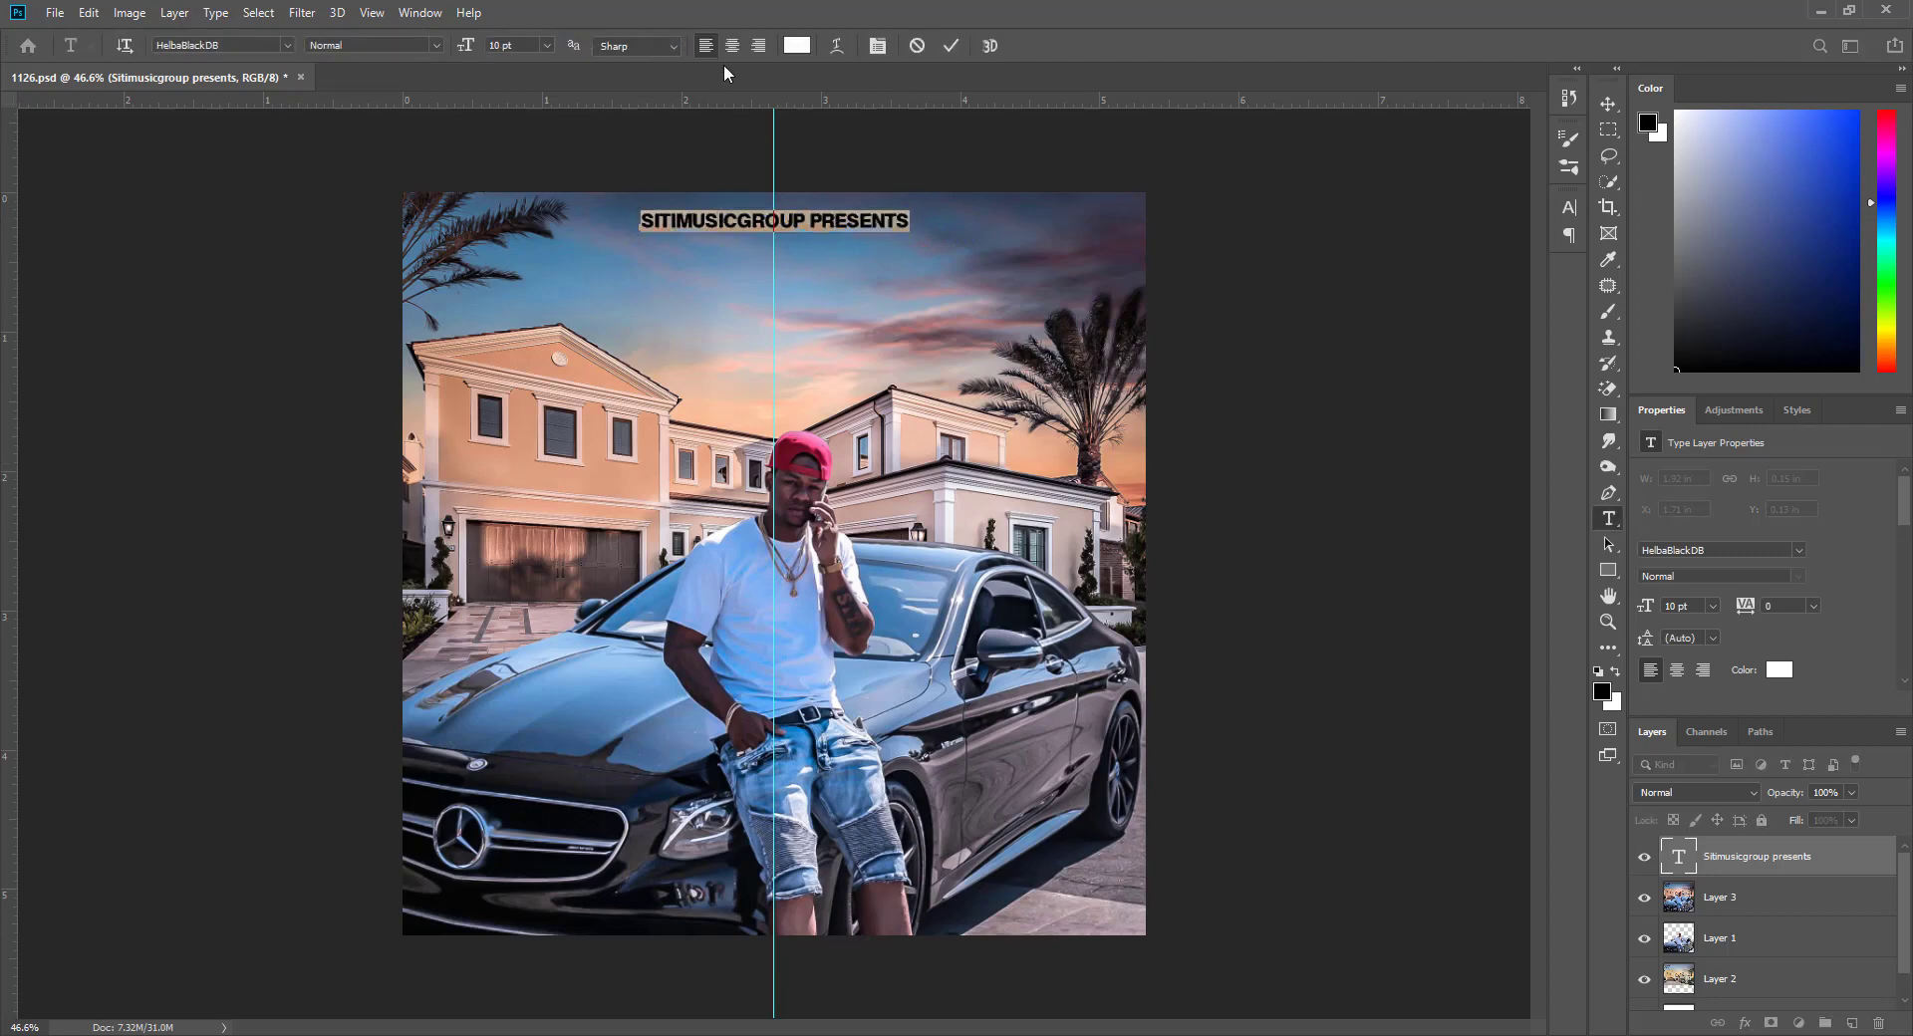
click(732, 46)
click(1609, 107)
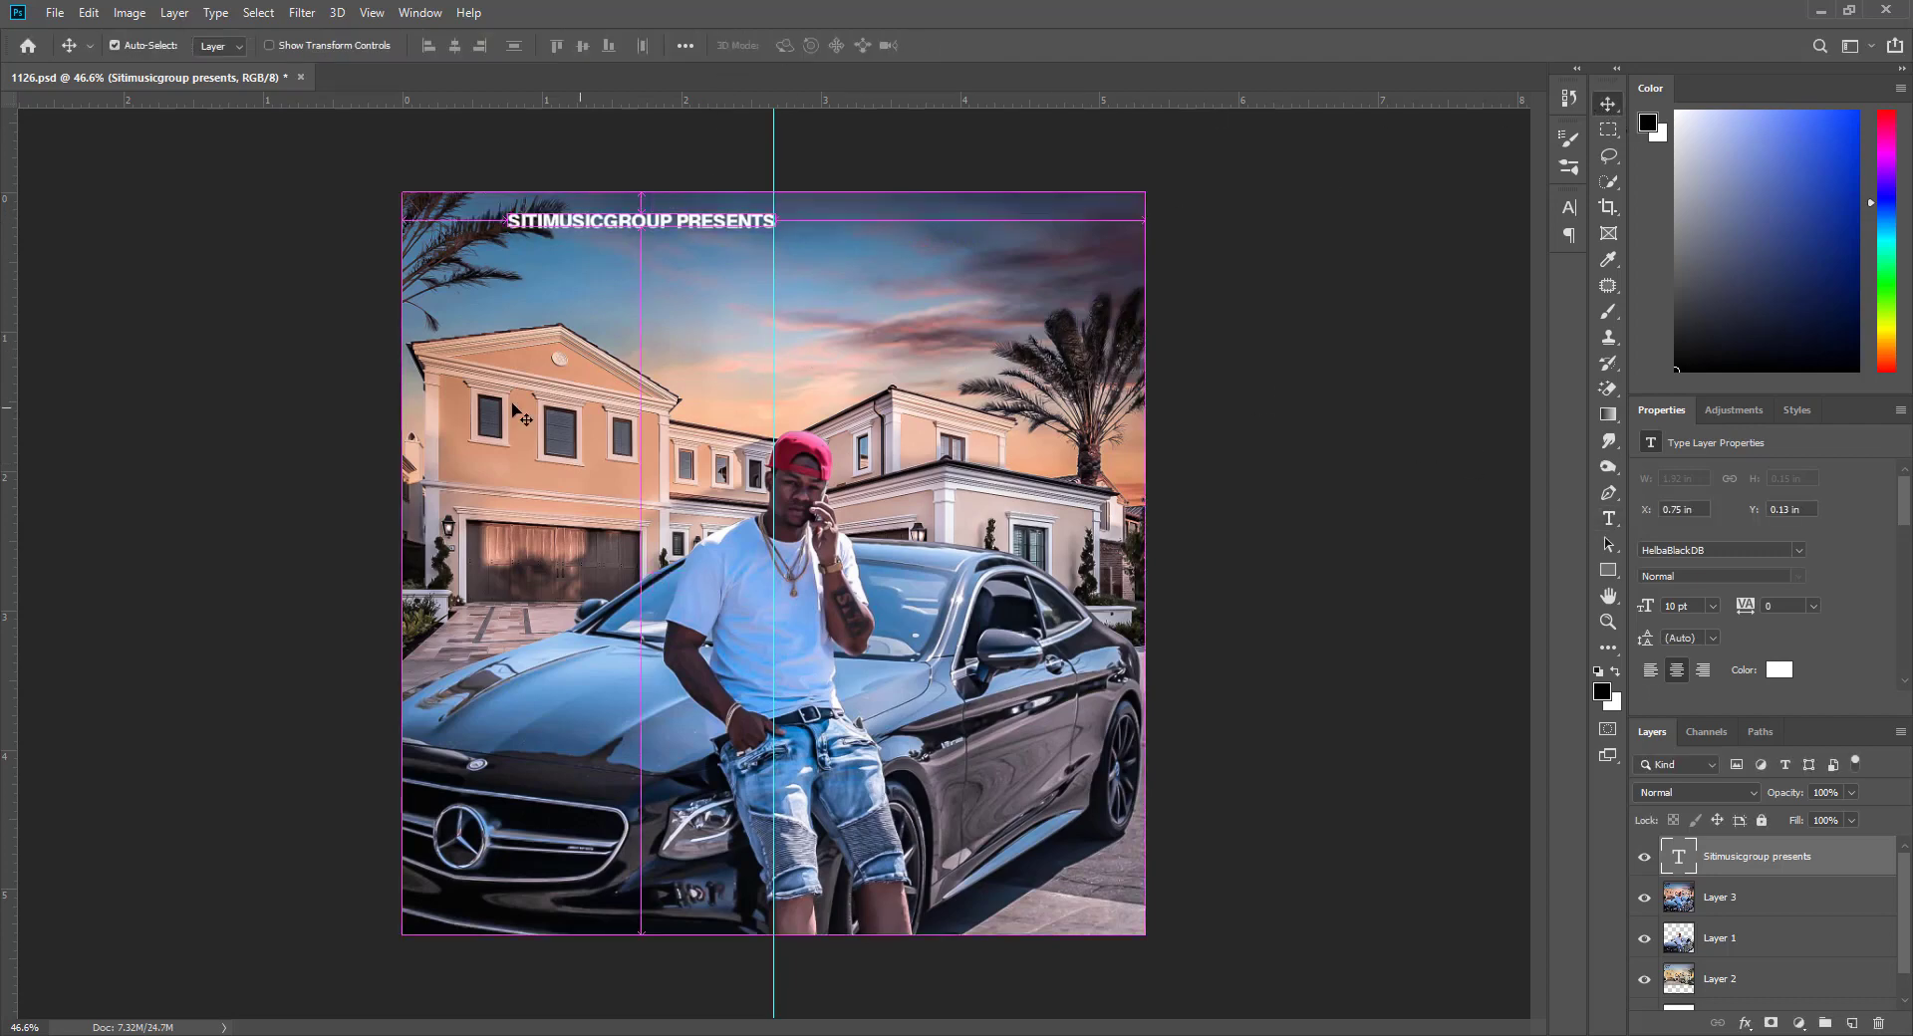
Scale the heading to 79.68% and recenter it on the vertical guide
key(ctrl+t)
drag(695, 217, 882, 228)
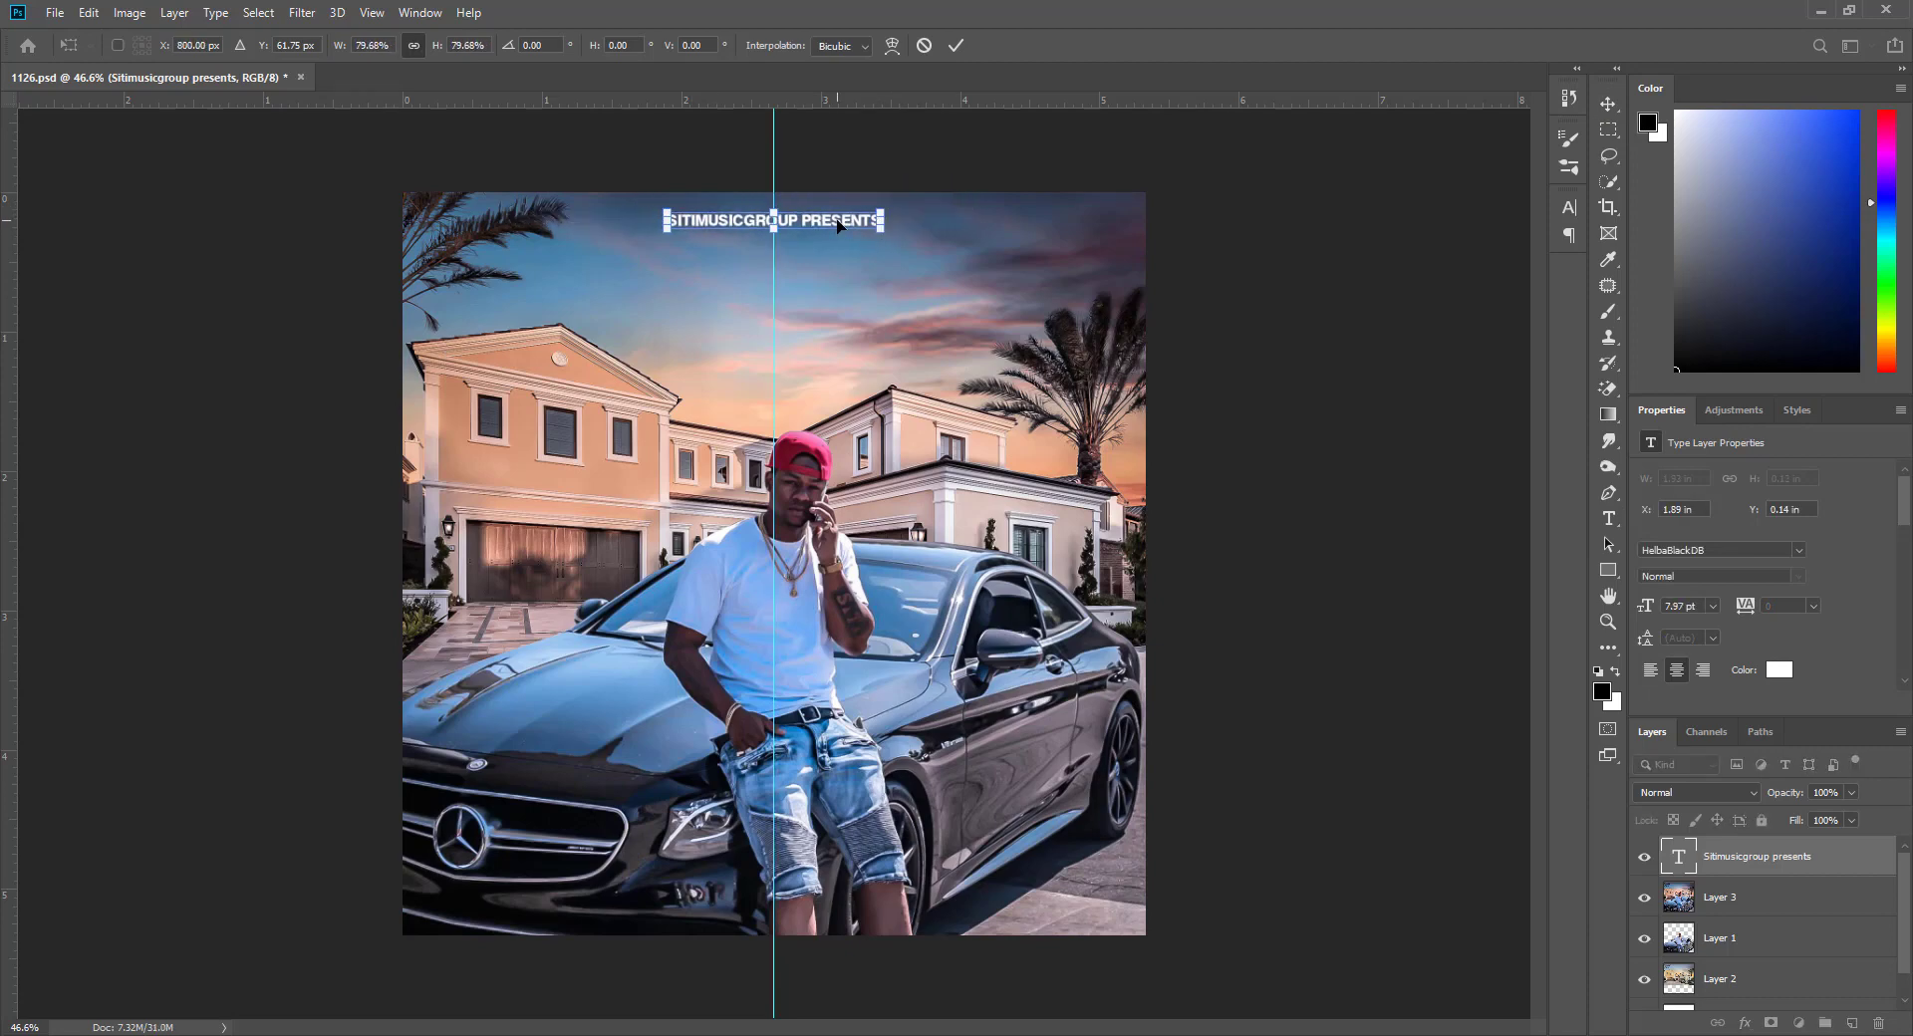
key(Return)
Change the heading's font to Oswald Regular
click(1608, 518)
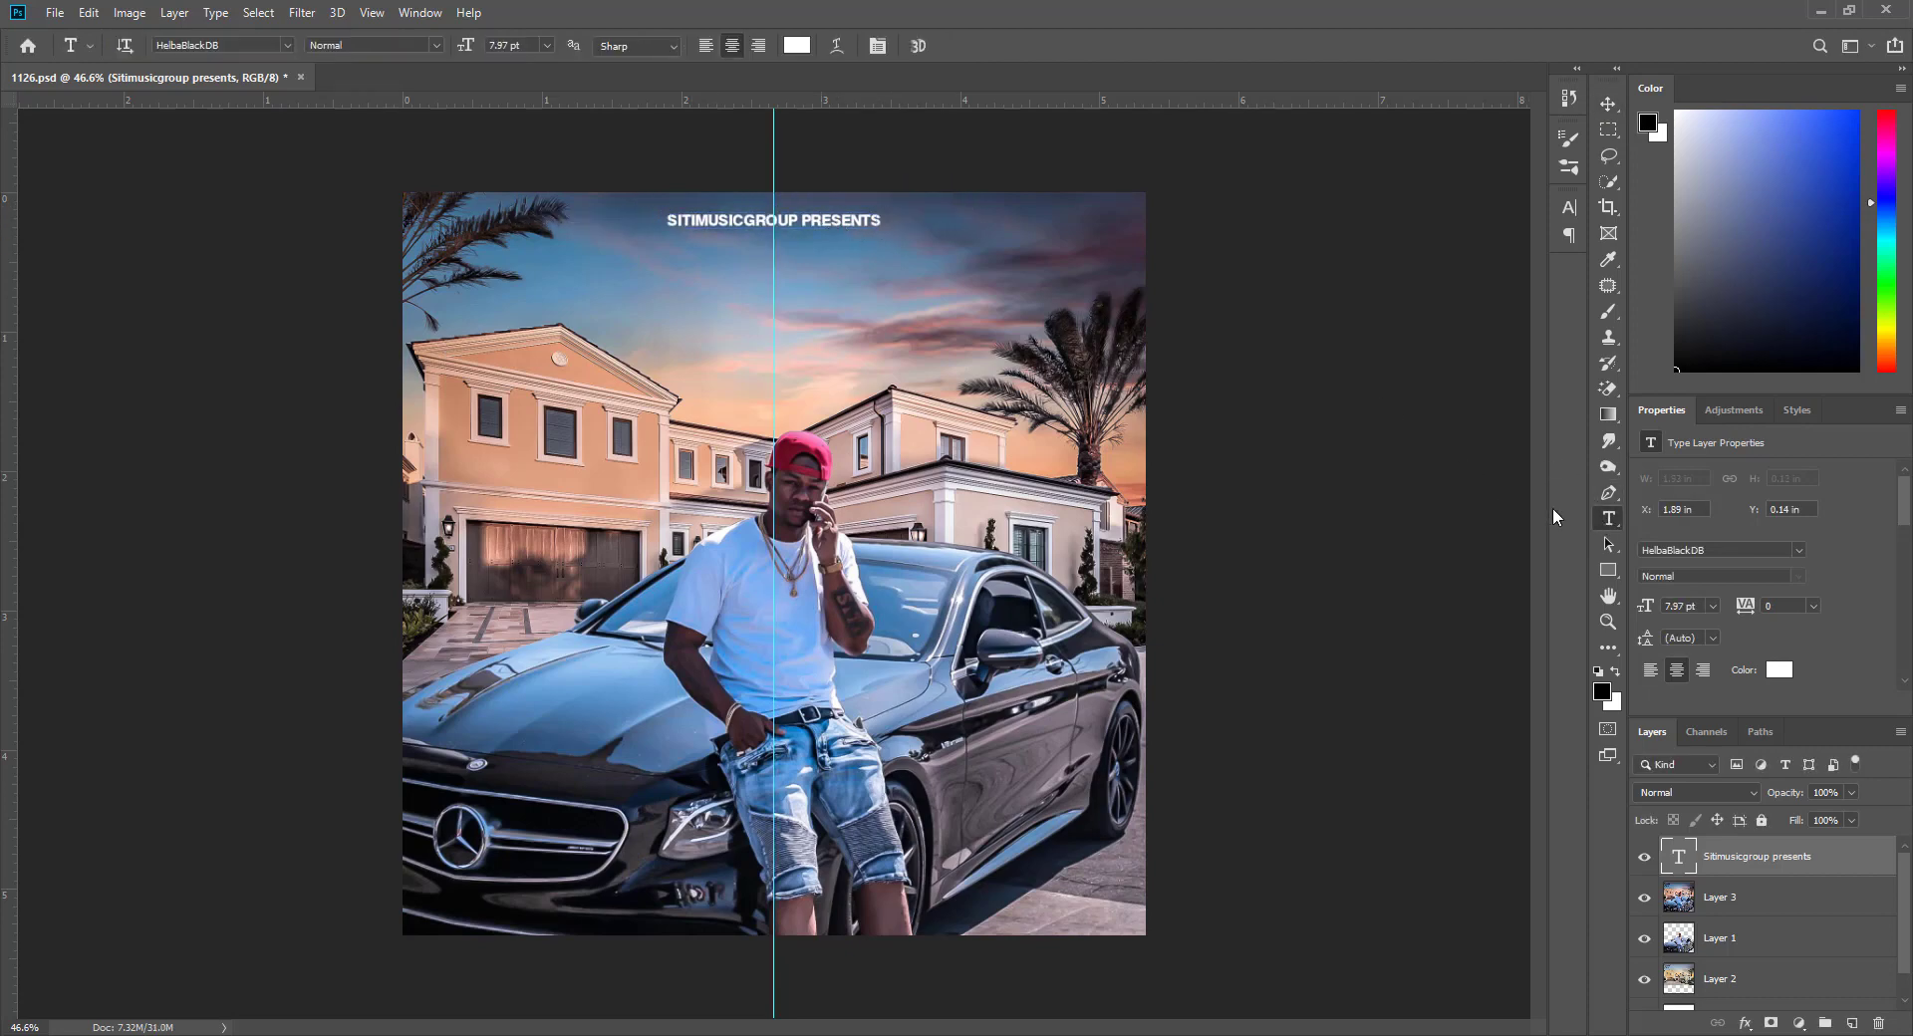
triple_click(809, 219)
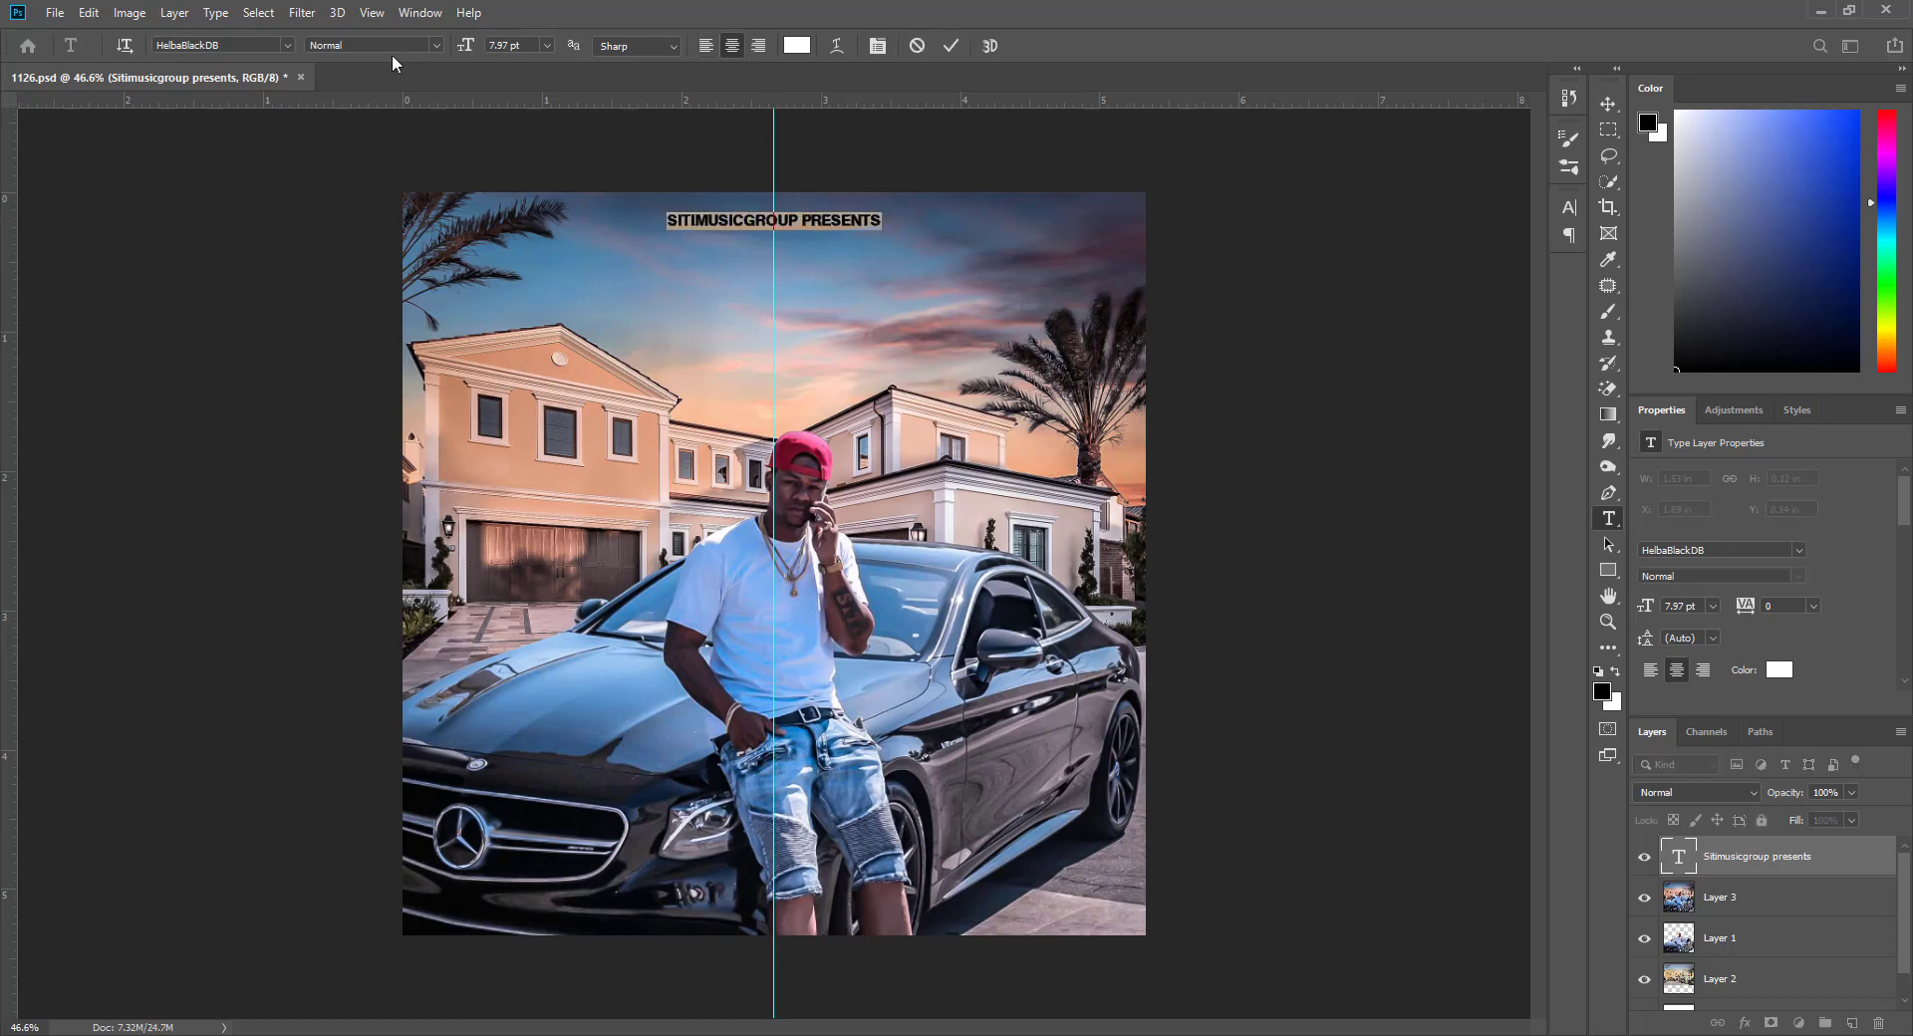
click(1569, 207)
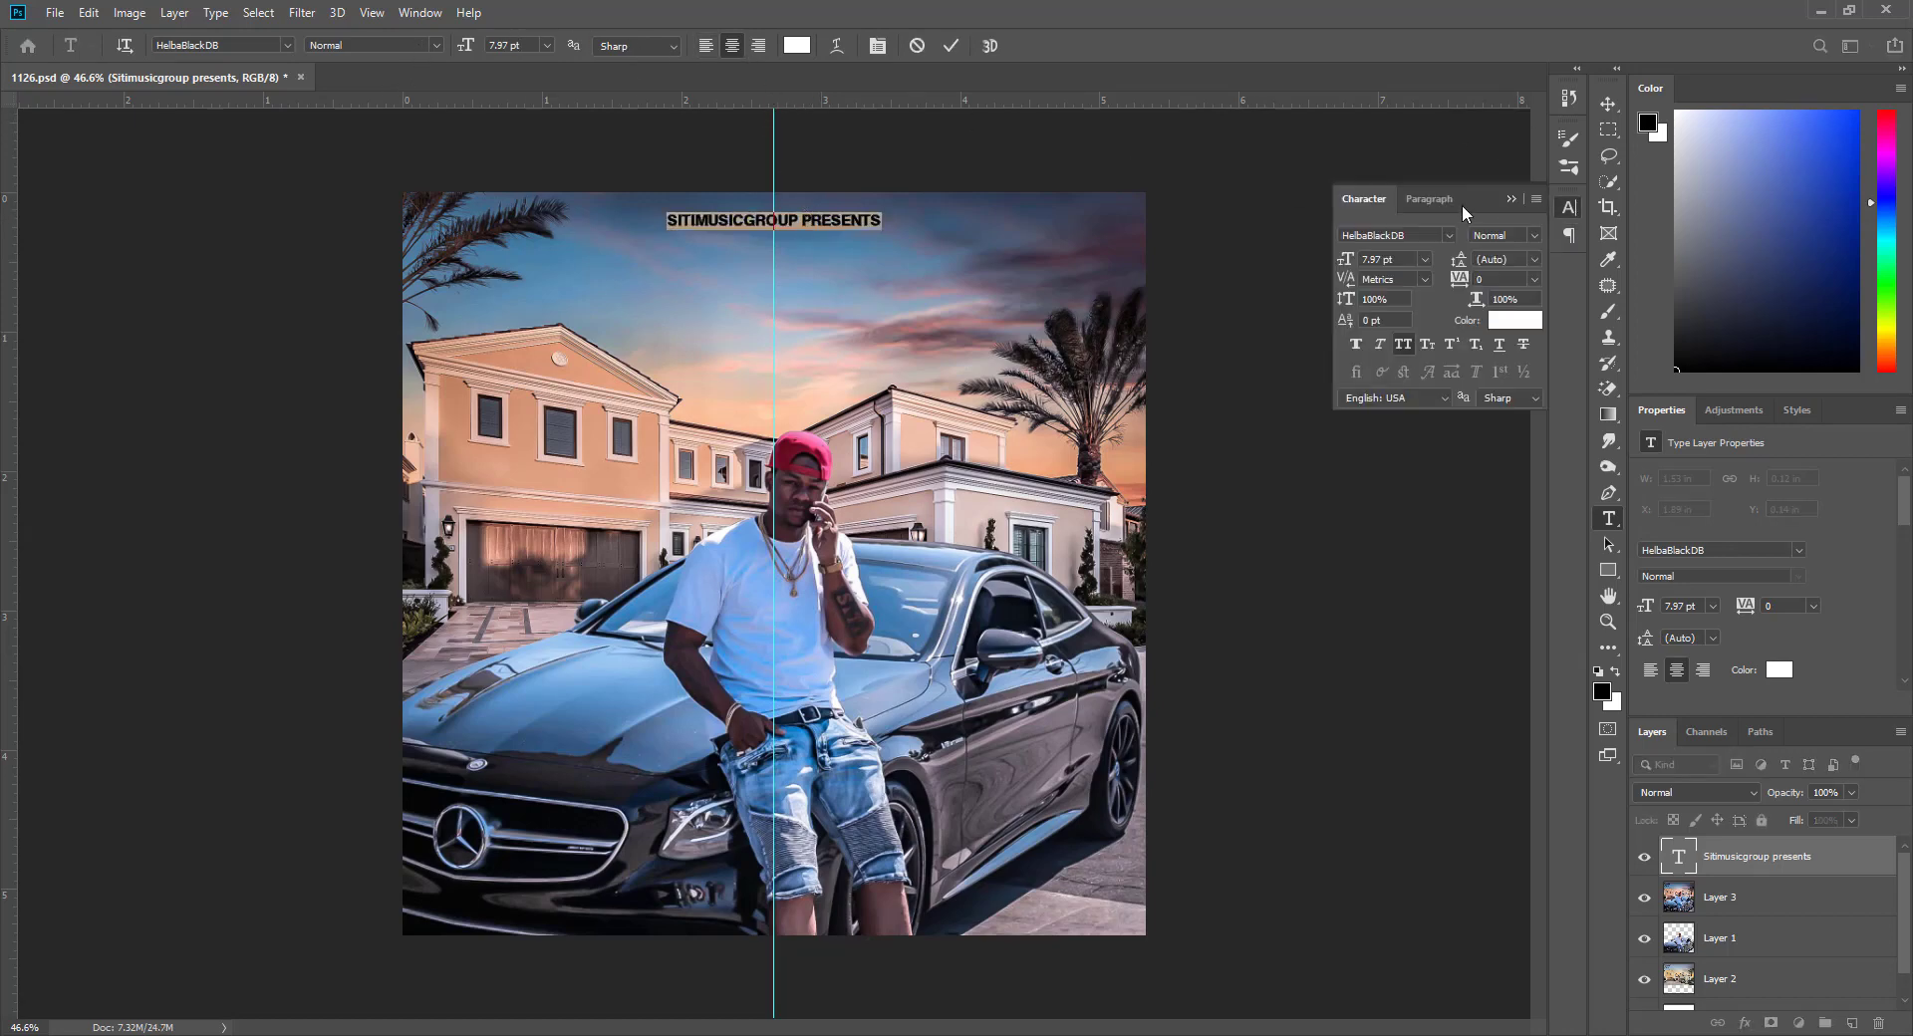
click(1449, 236)
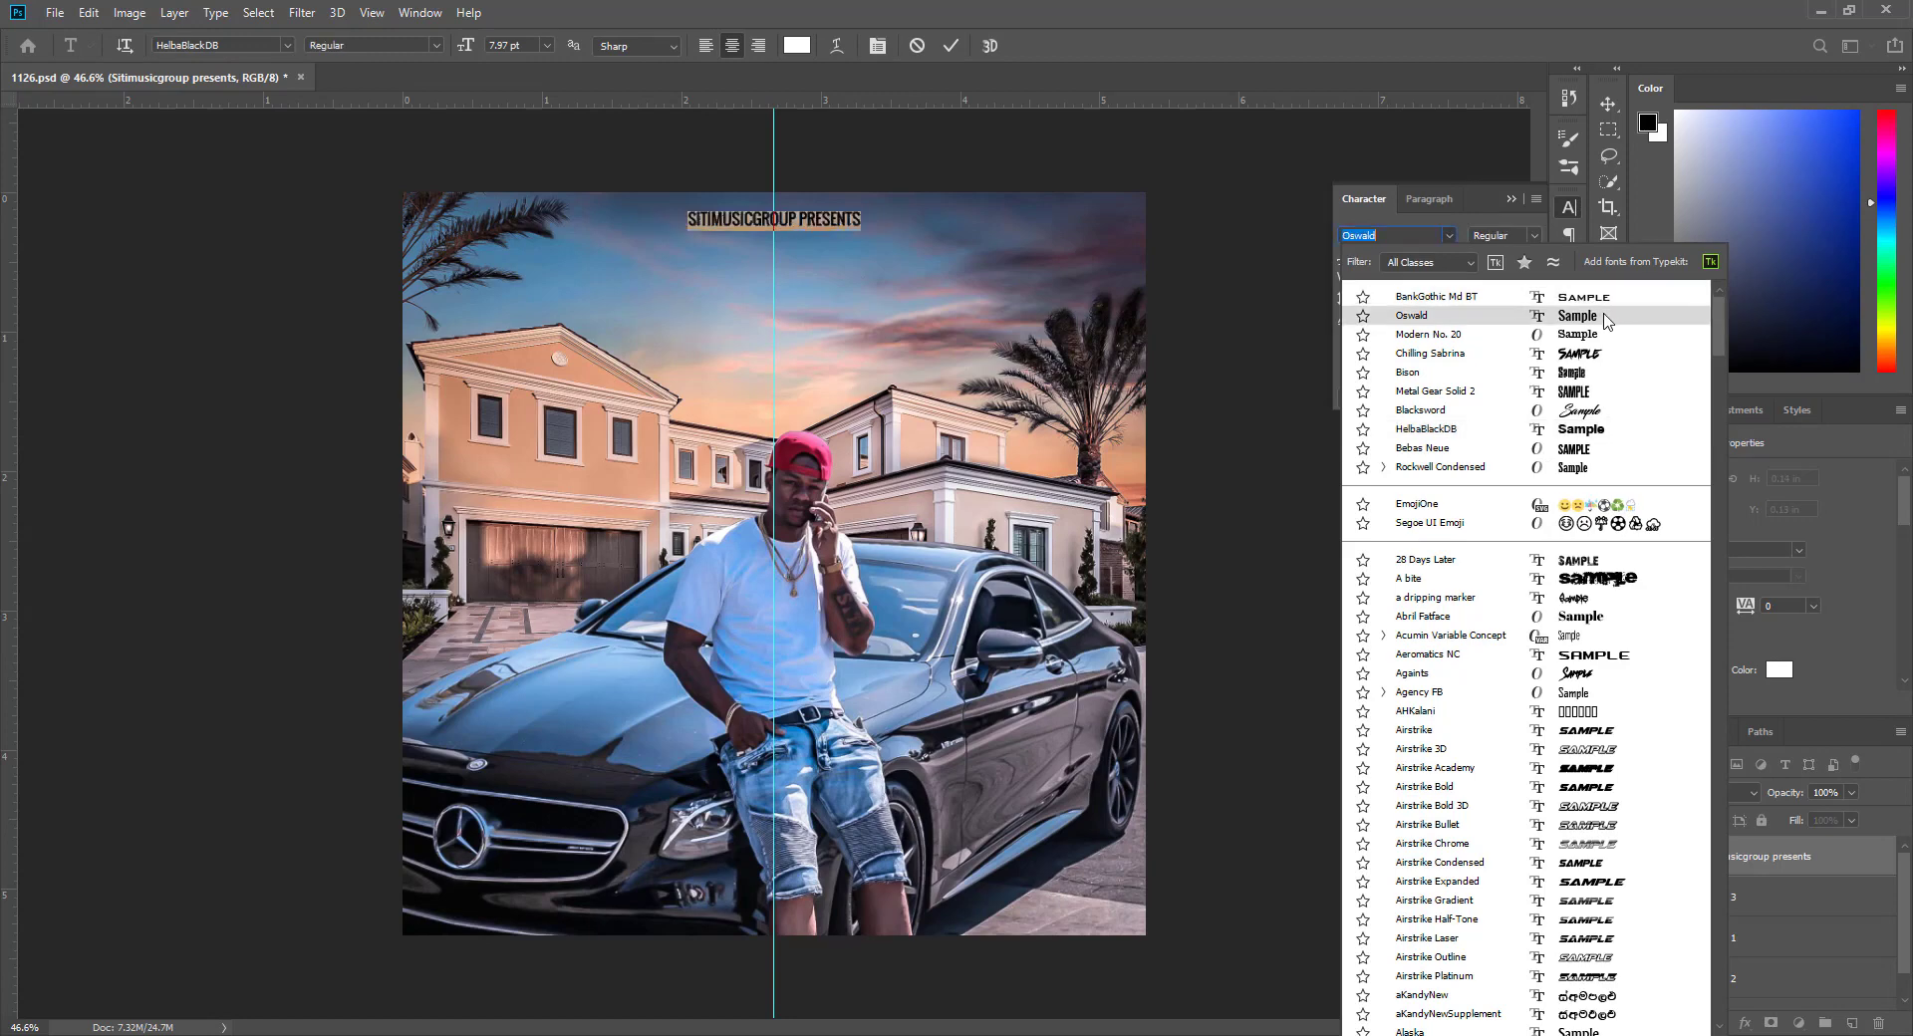
click(1604, 316)
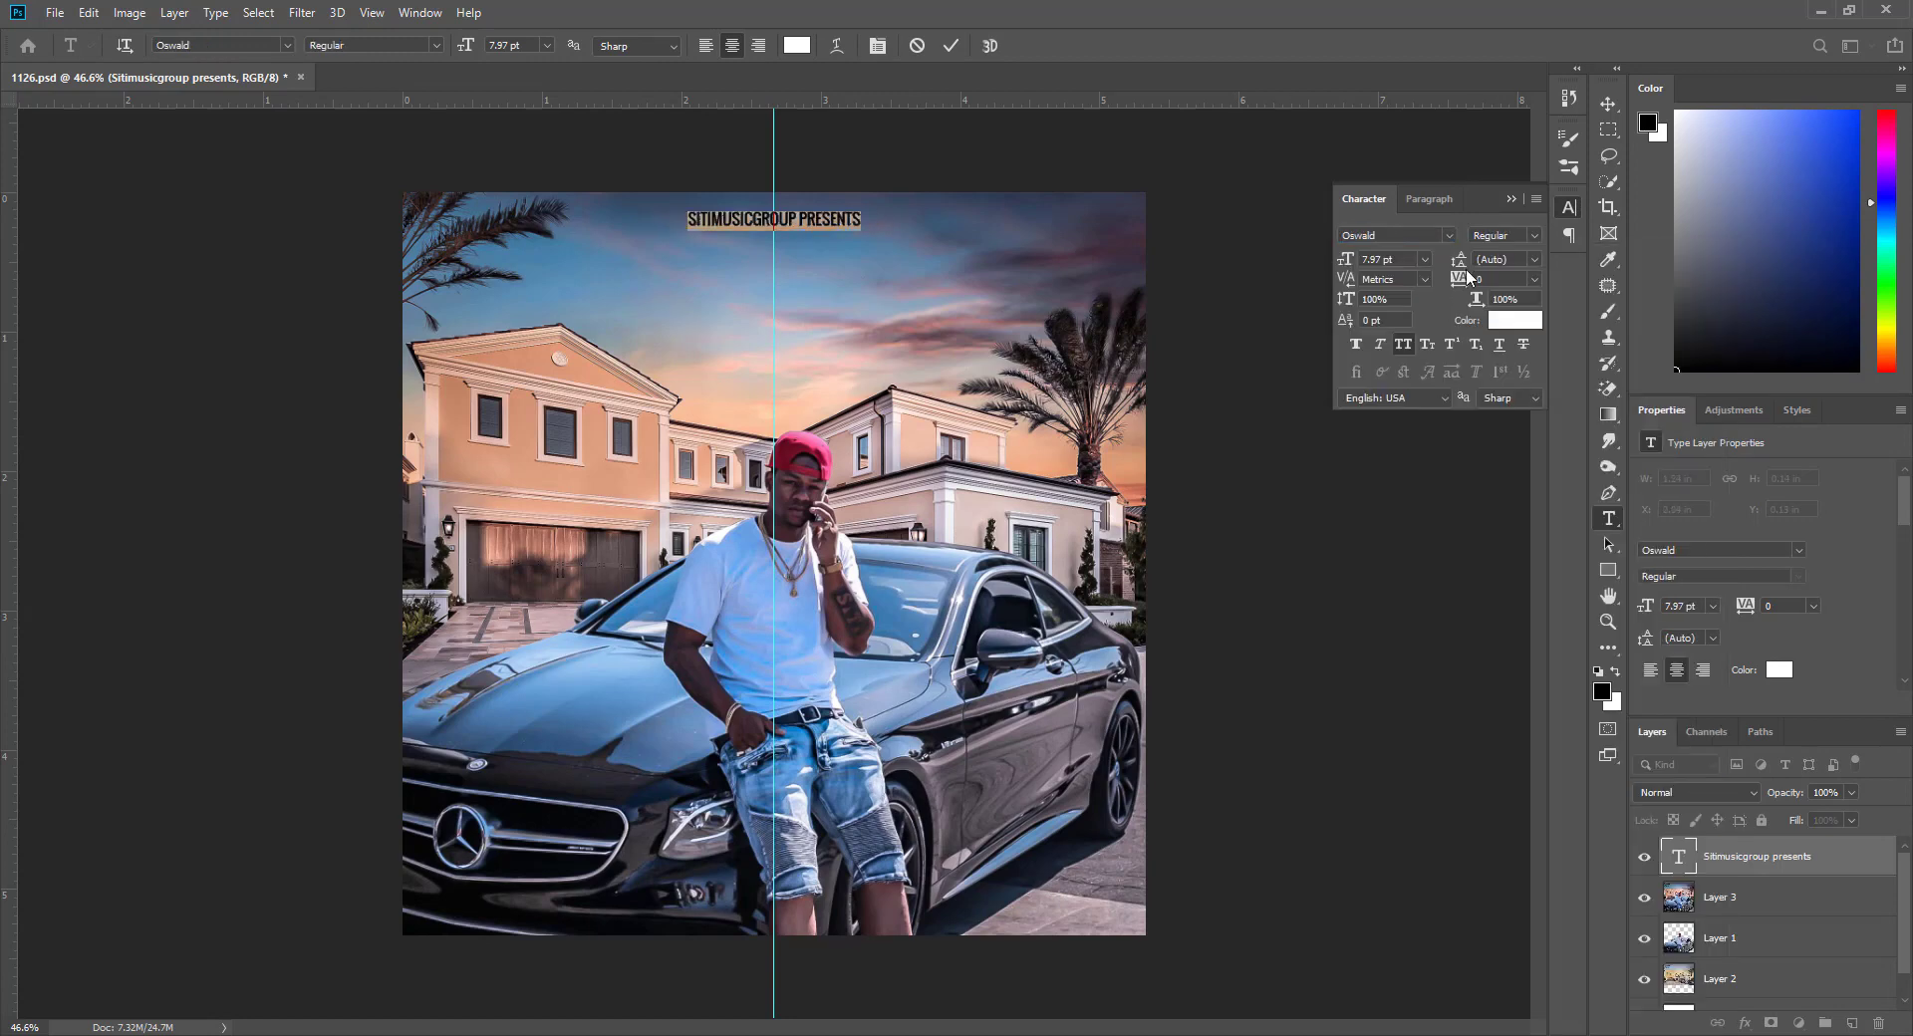
Widen the heading's letter spacing to a tracking value of 420
click(1499, 277)
scroll(1498, 276, up, 20)
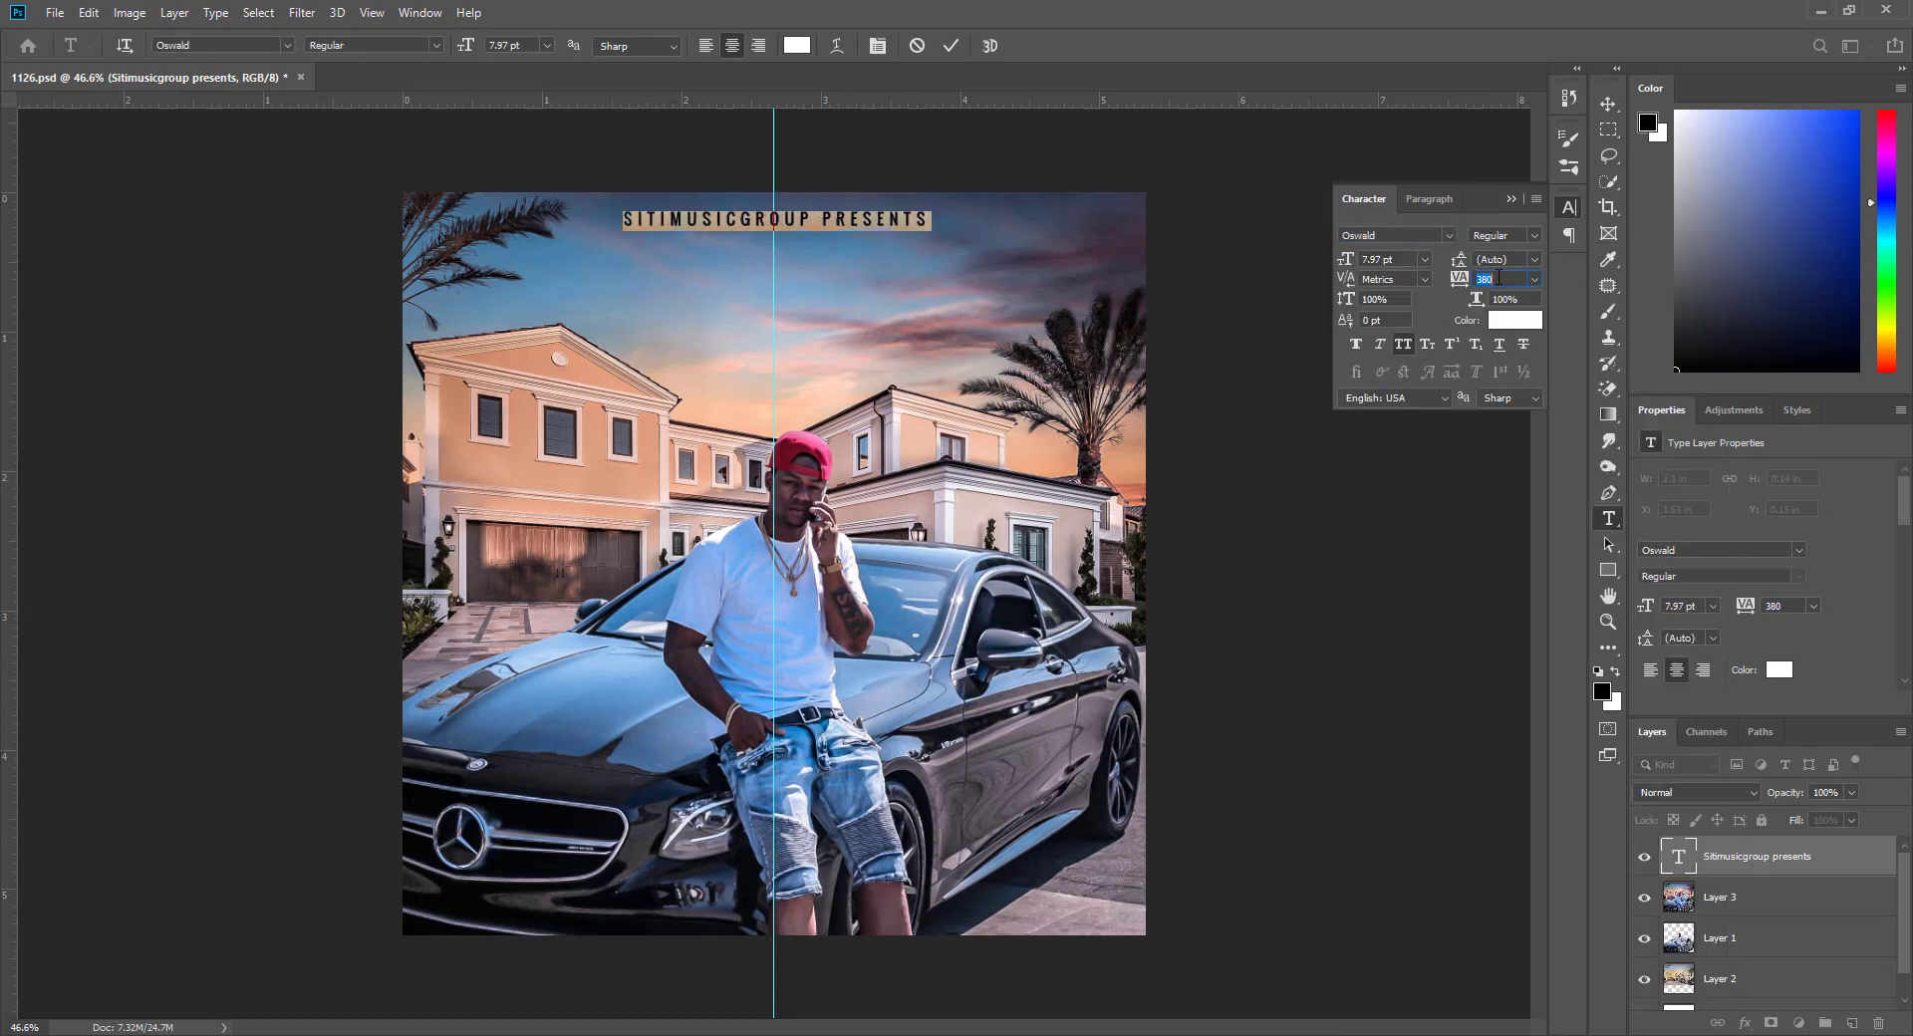
click(1608, 103)
scroll(1240, 243, down, 3)
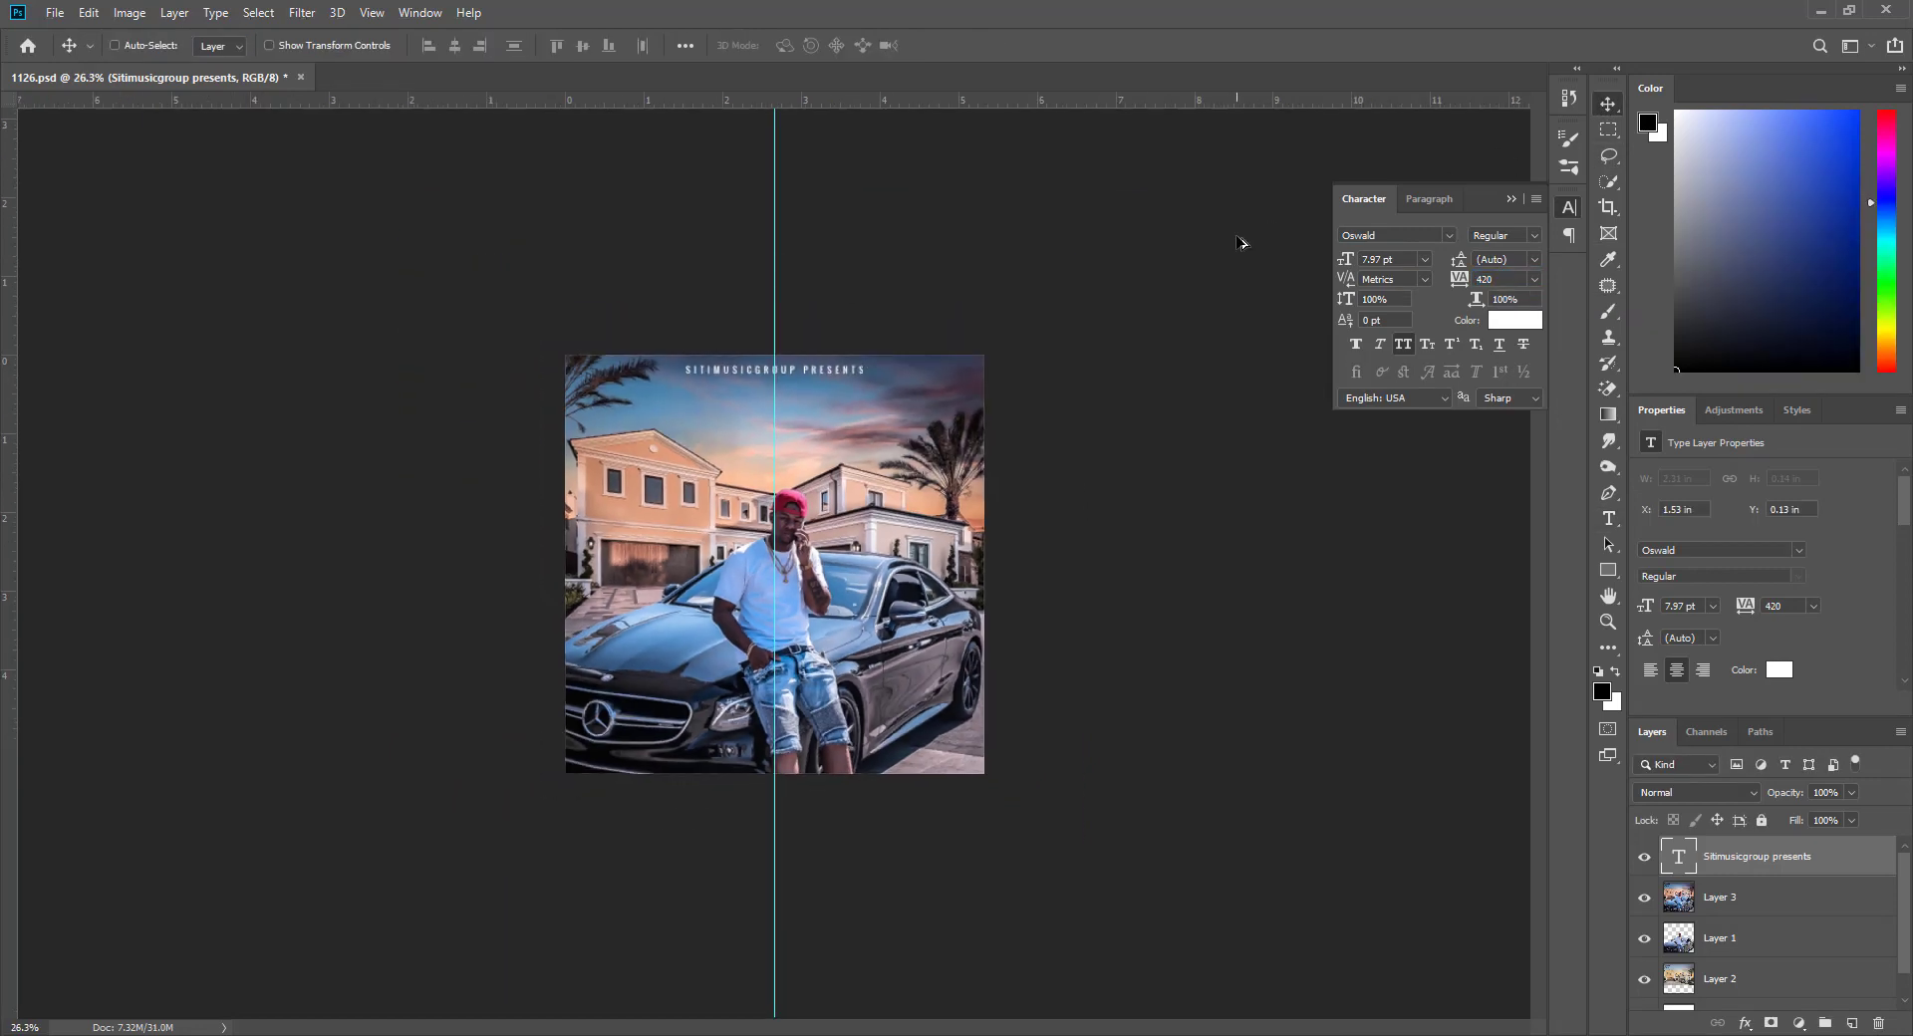
scroll(1240, 243, up, 3)
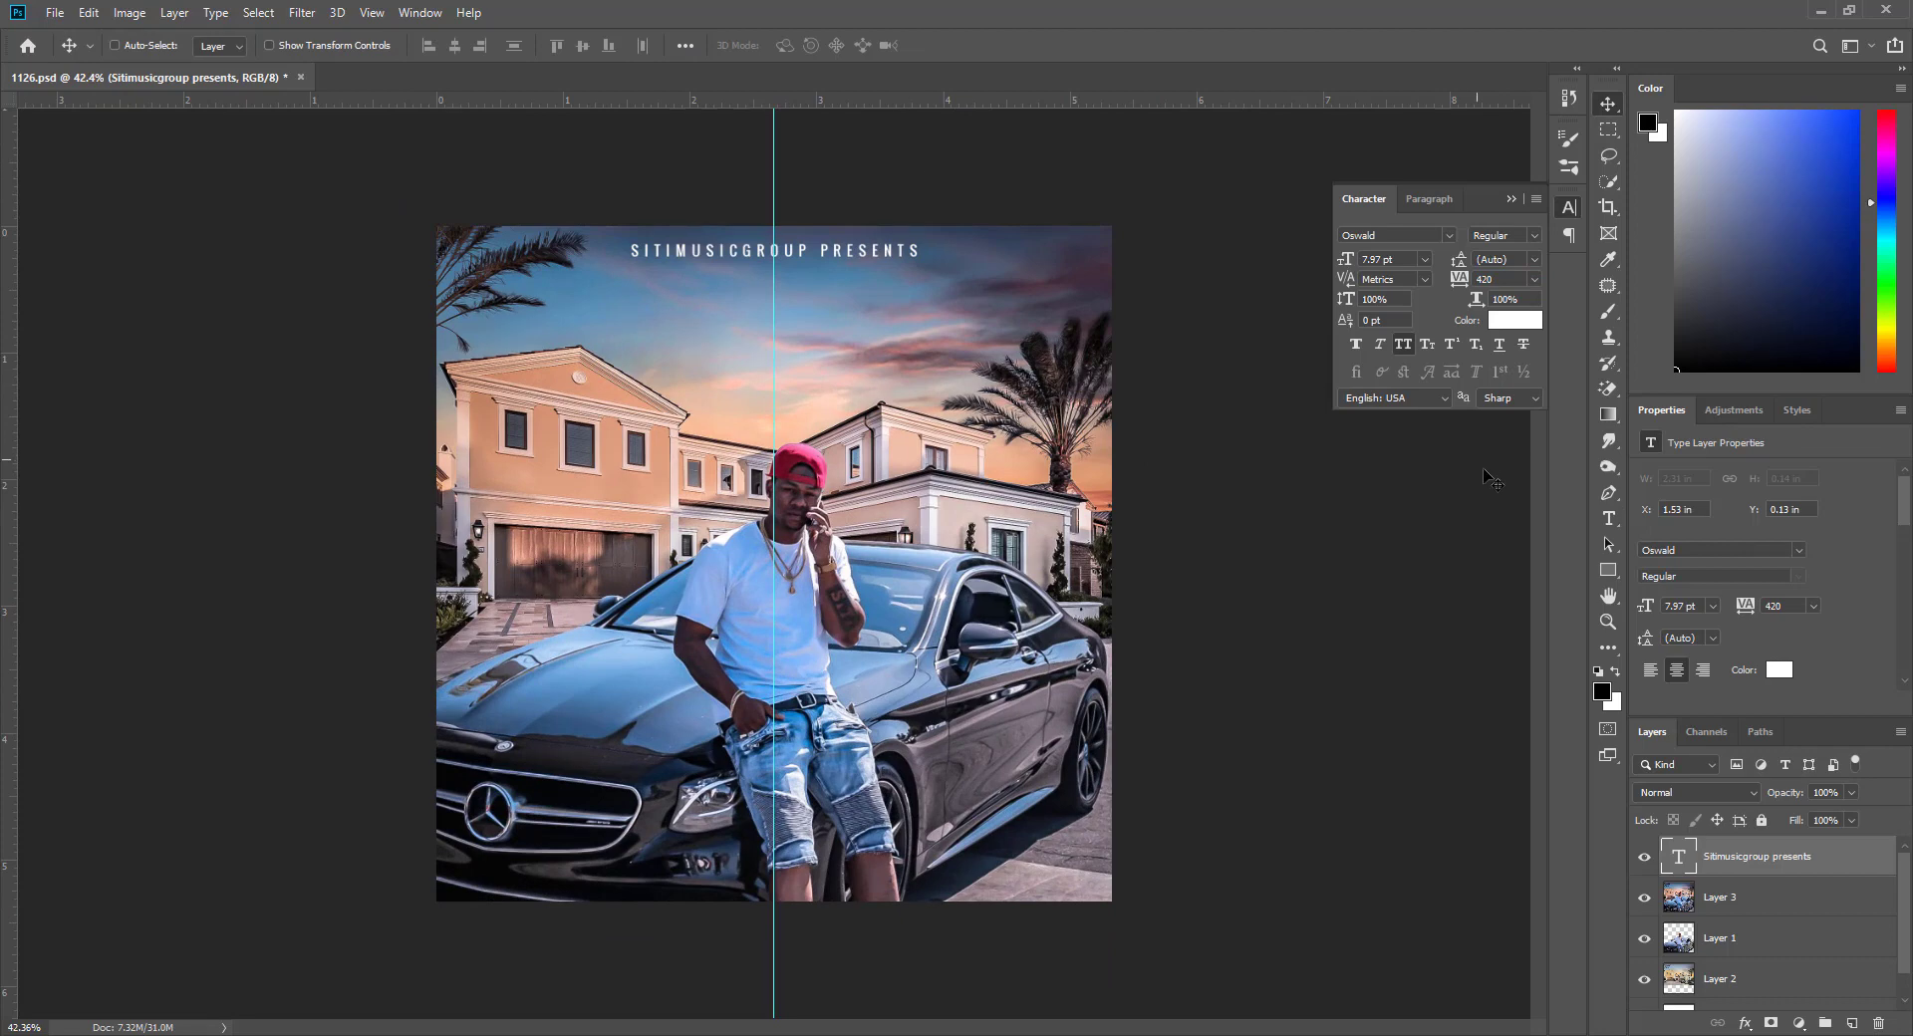
Recolor only the word "PRESENTS" in the heading to the peach tone #f1aa93
click(1607, 518)
drag(820, 249, 923, 250)
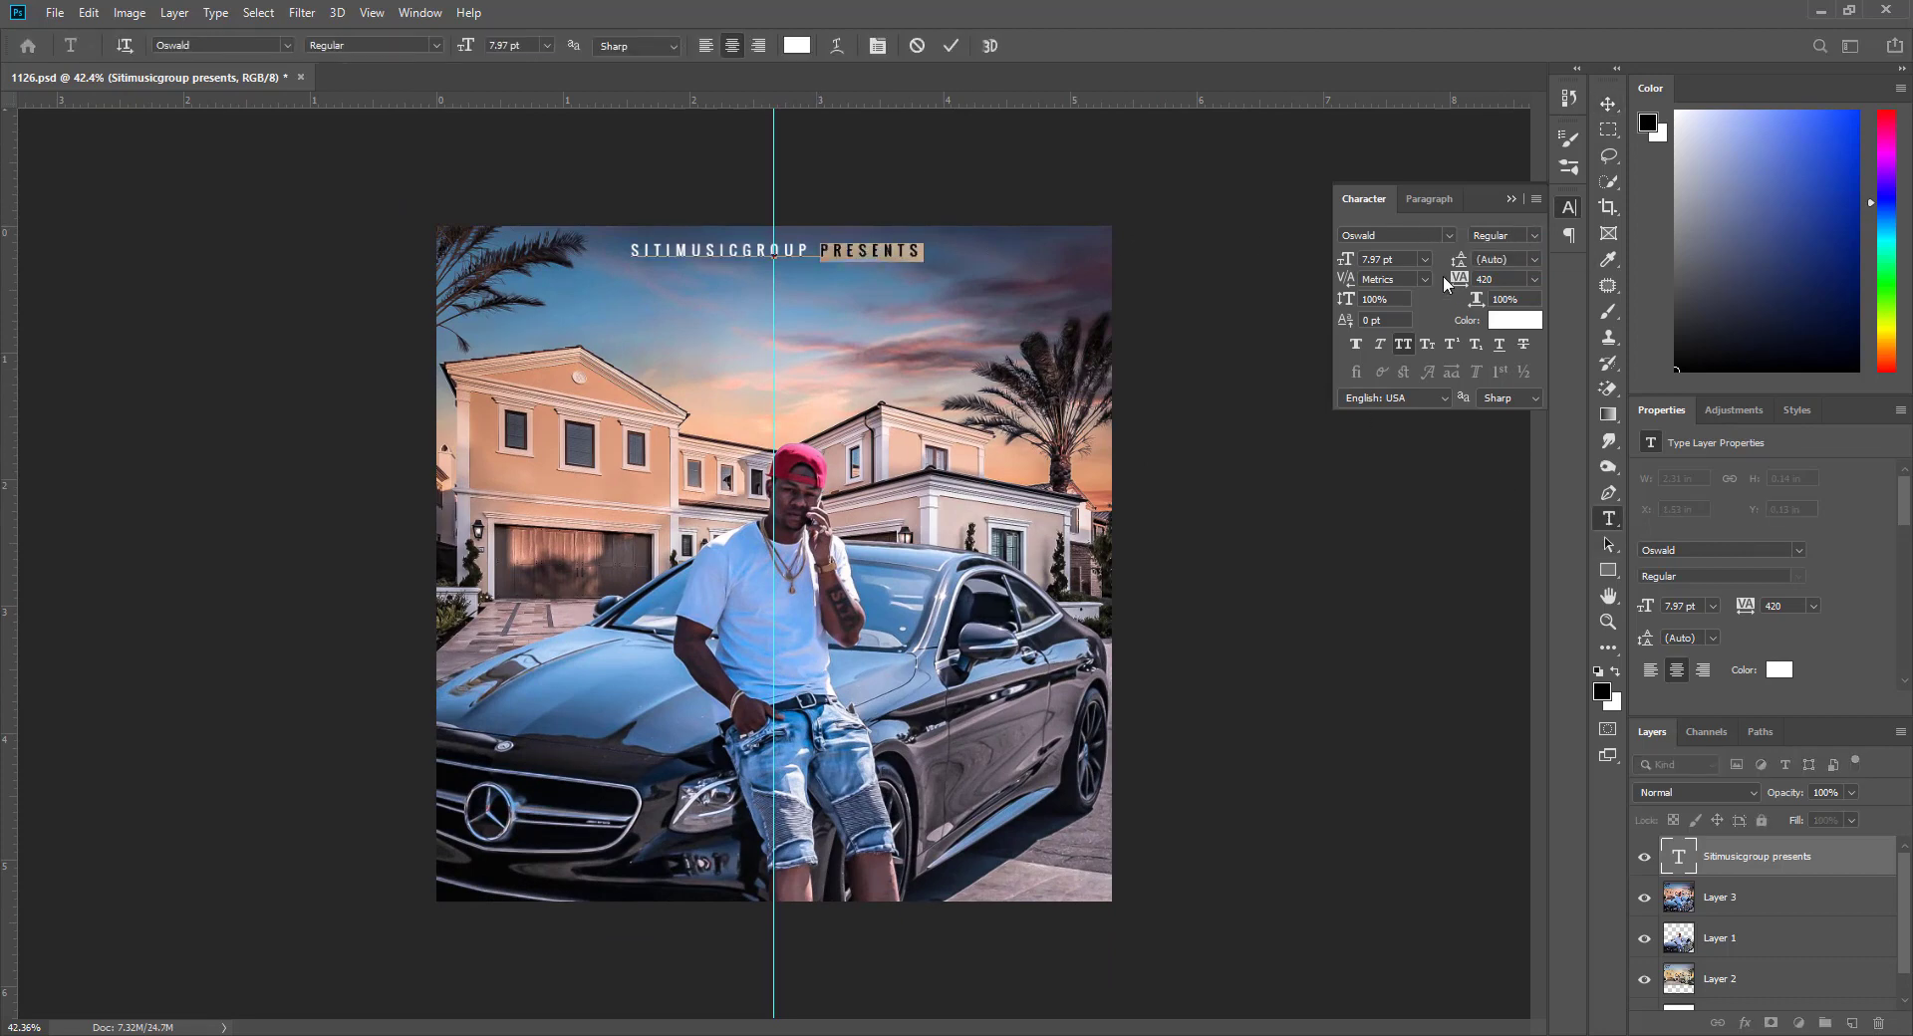
click(1505, 320)
click(653, 461)
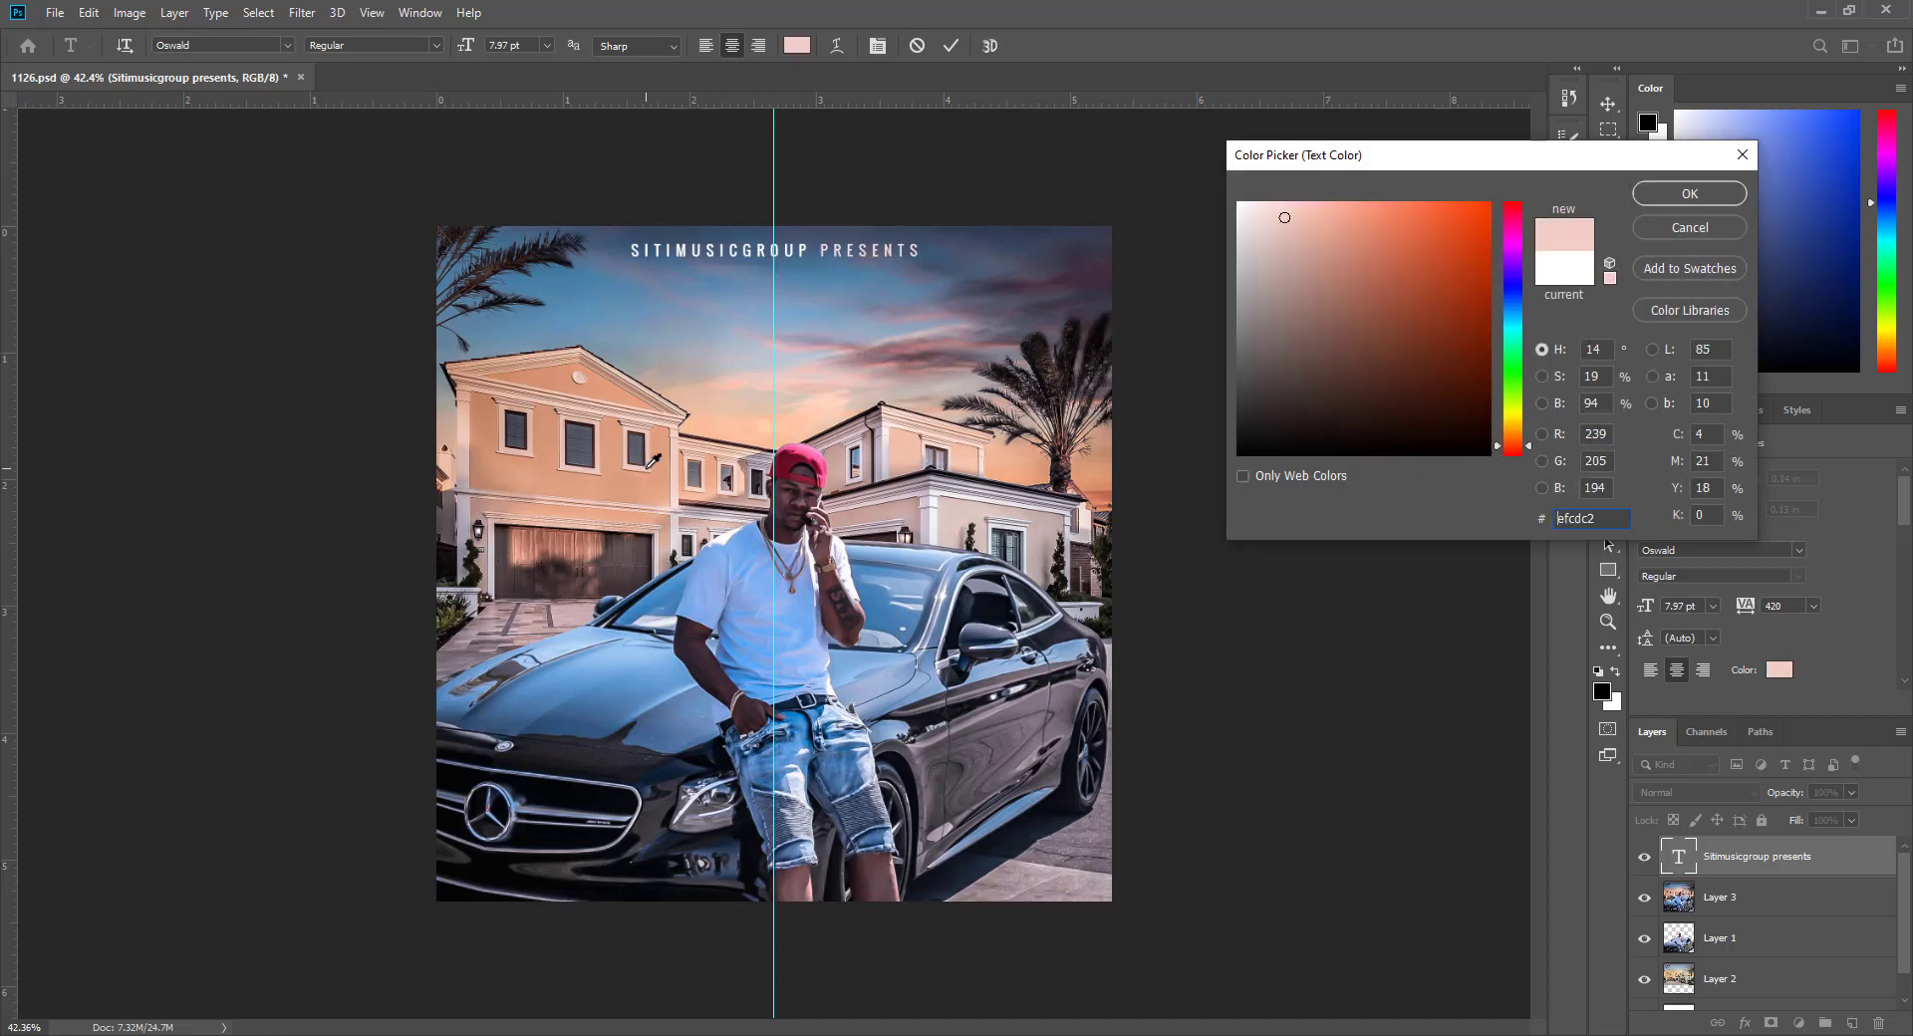
click(1458, 216)
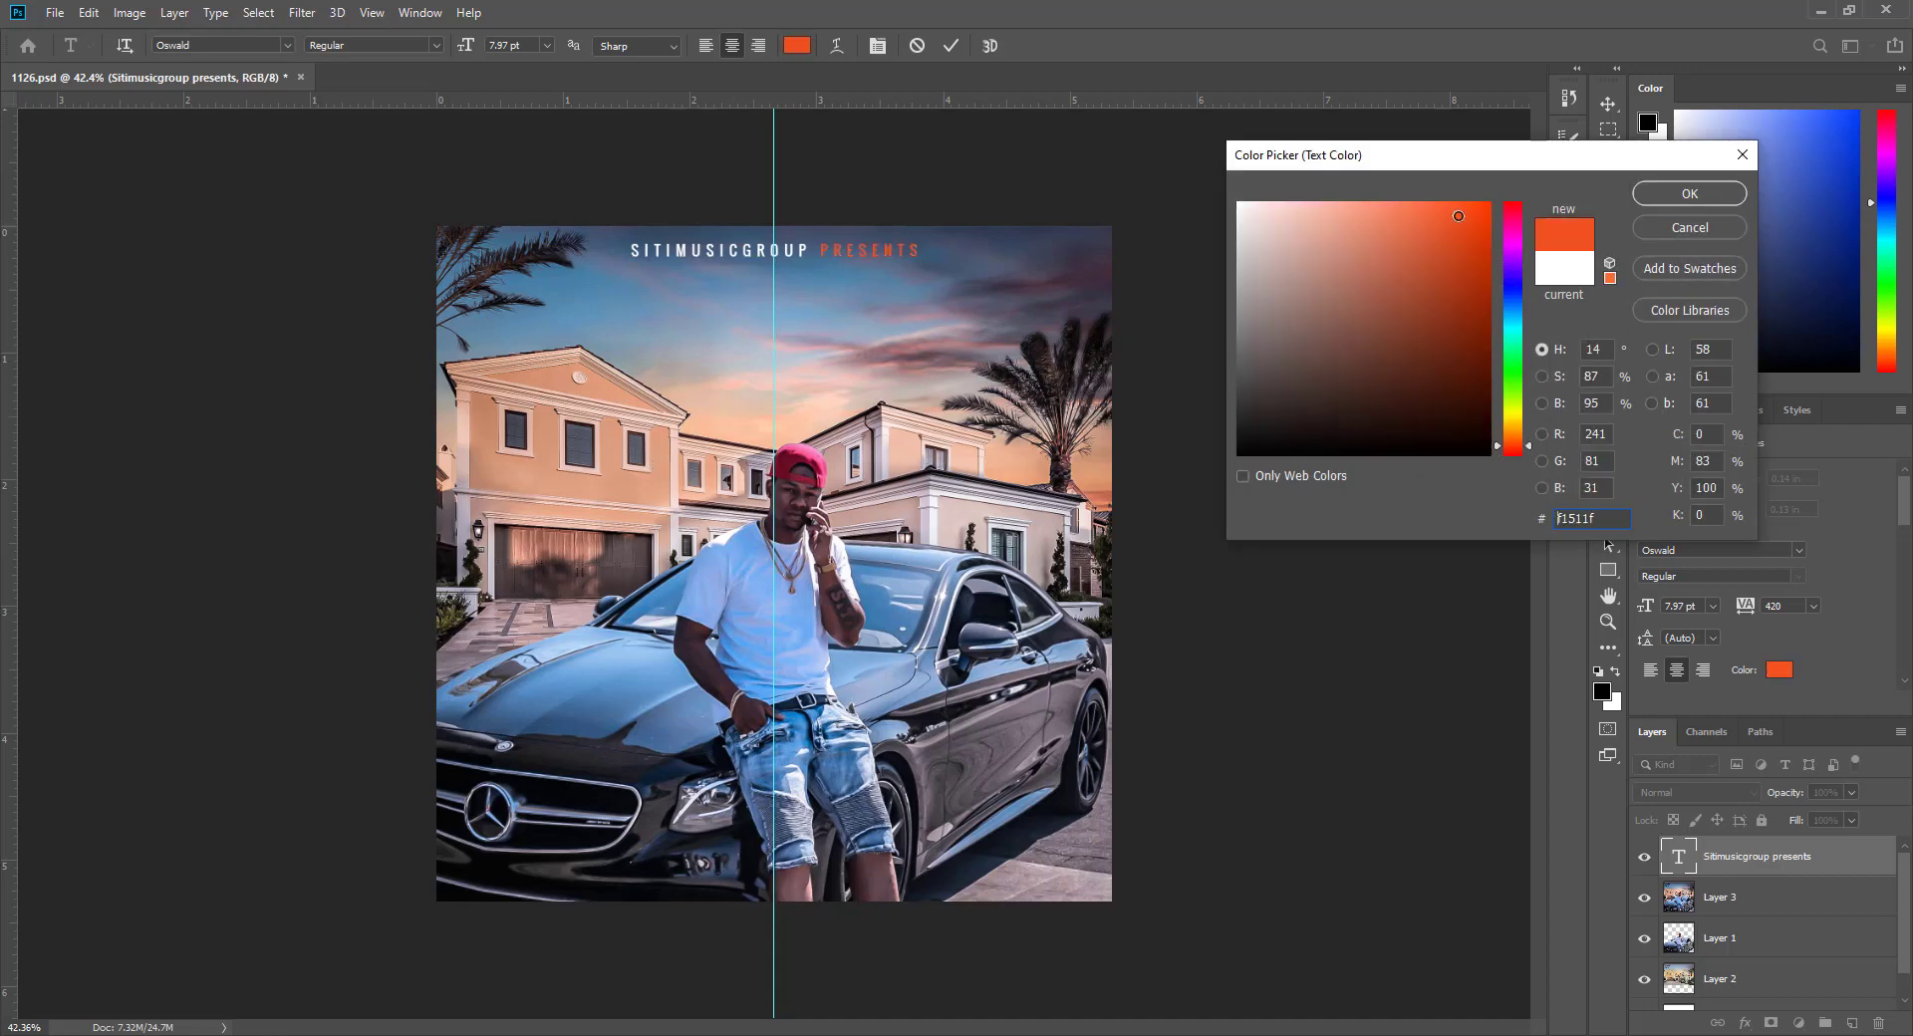
click(1437, 256)
click(1406, 227)
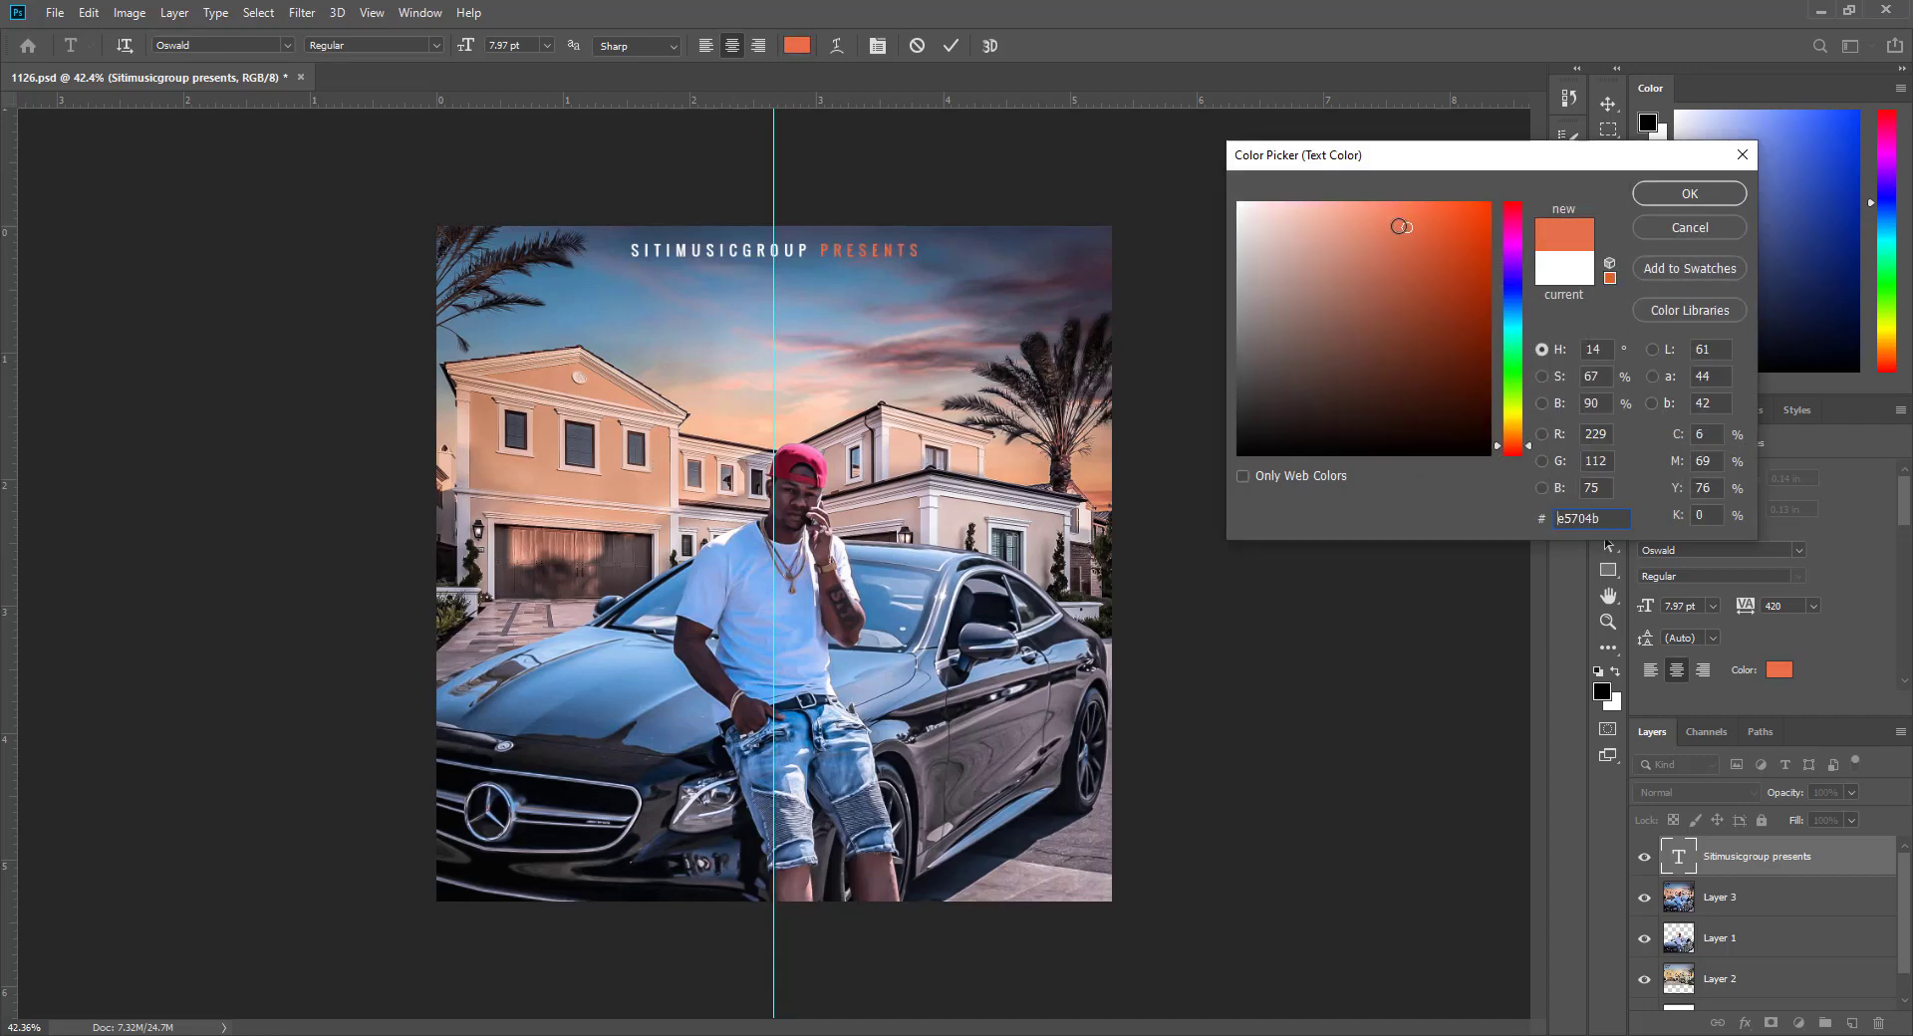
click(1386, 217)
click(1335, 215)
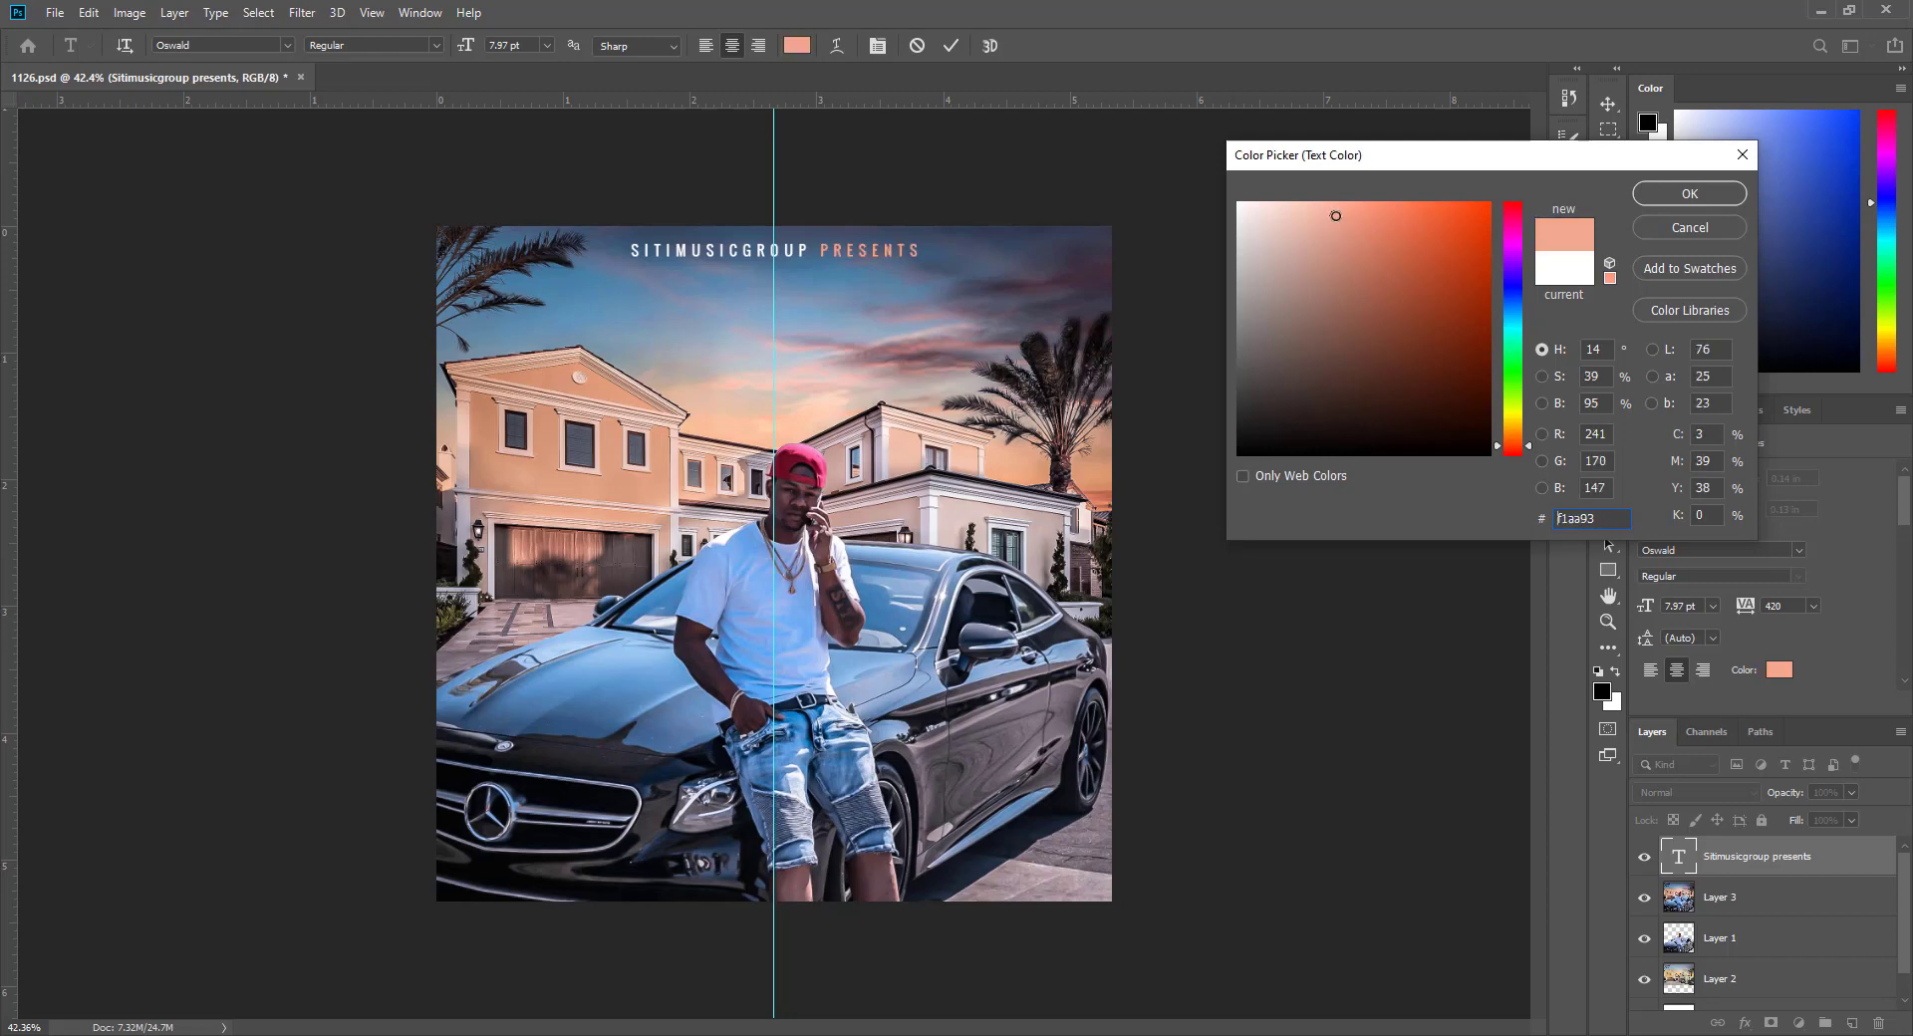
click(1689, 193)
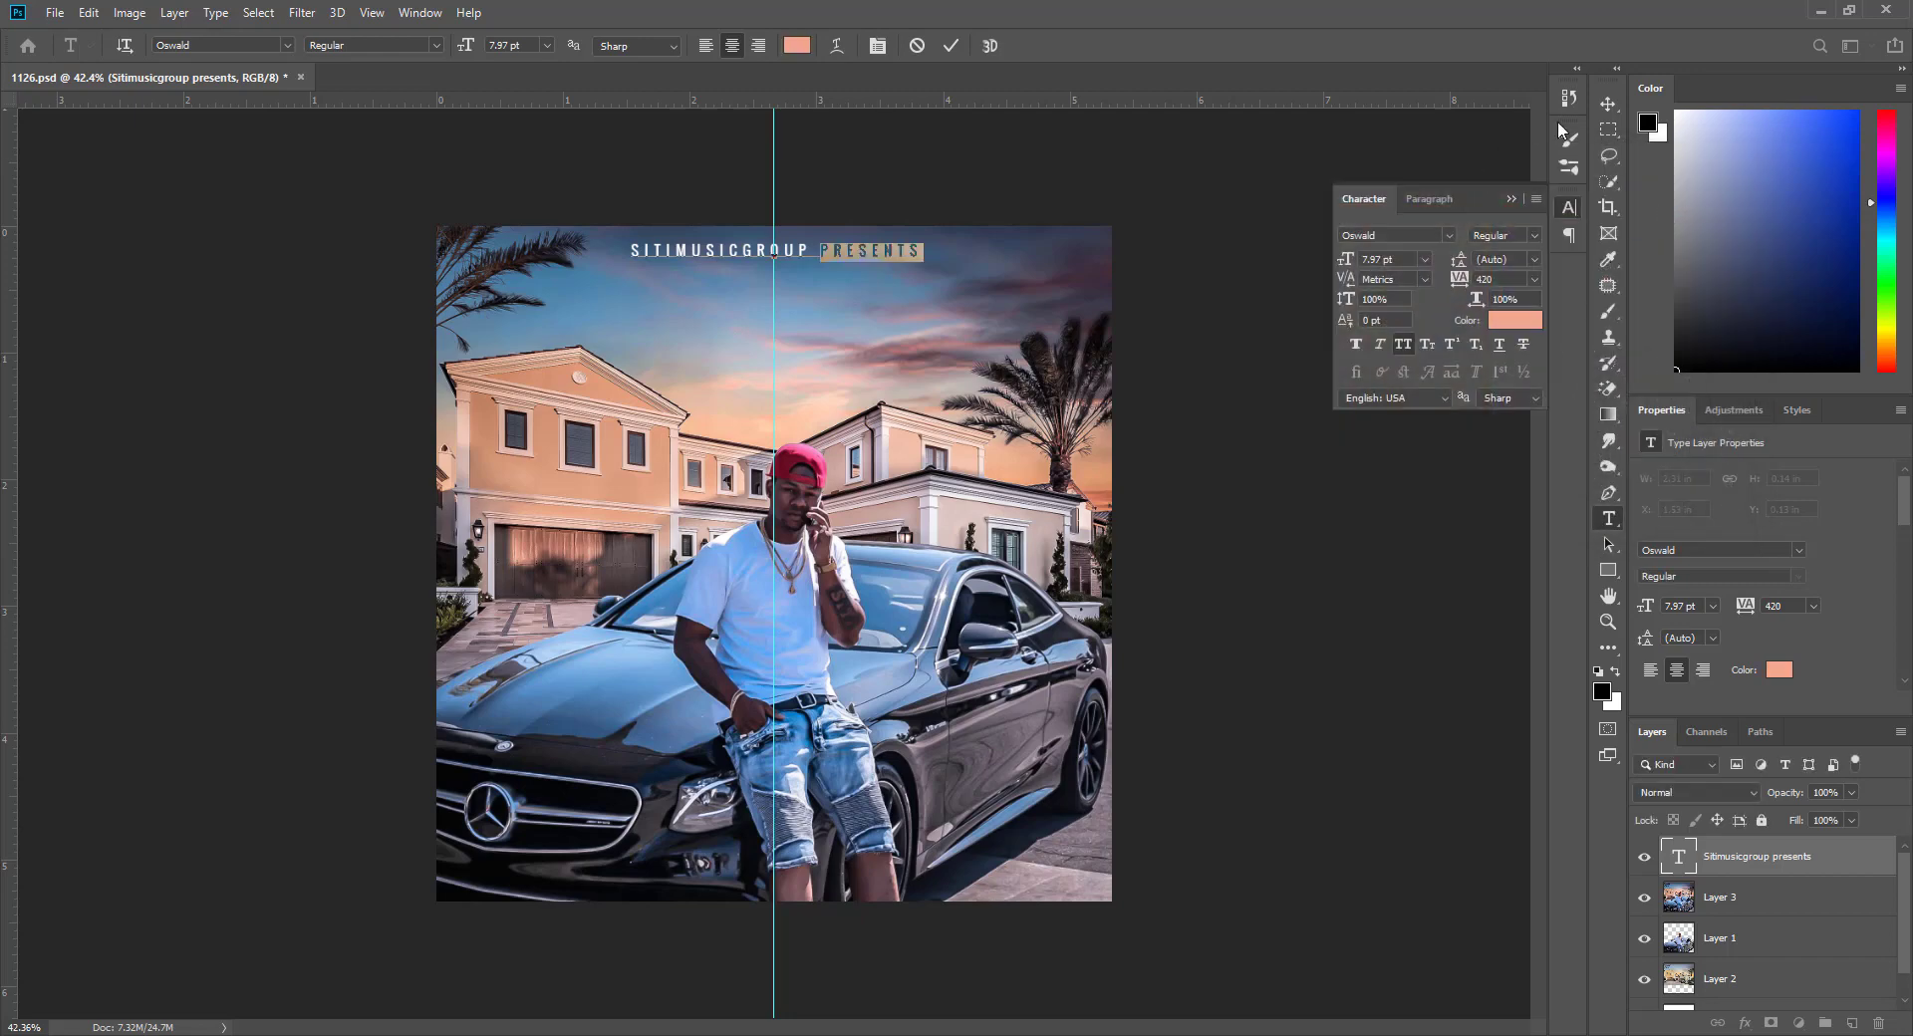
click(1607, 105)
Hide the guides, save the cover document 1126.psd, and close the character settings
key(ctrl+semicolon)
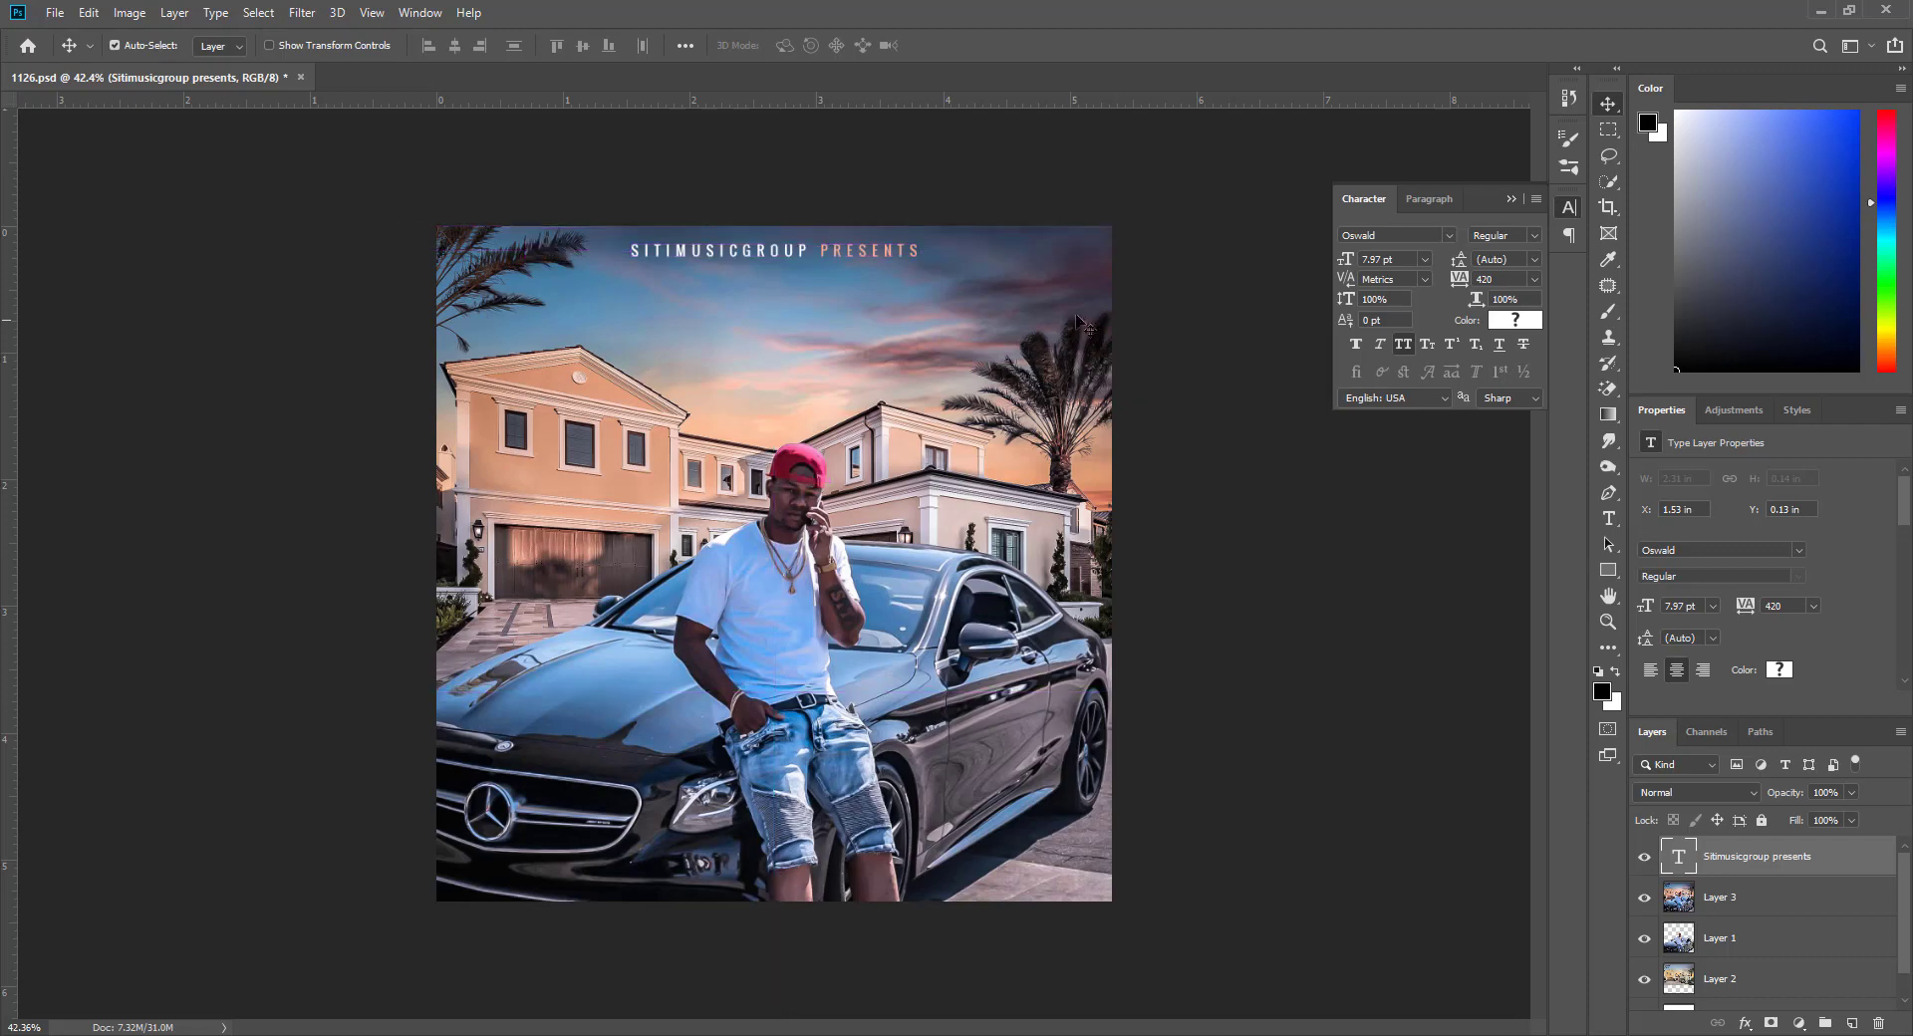
scroll(1021, 192, down, 5)
scroll(999, 188, up, 3)
key(ctrl+s)
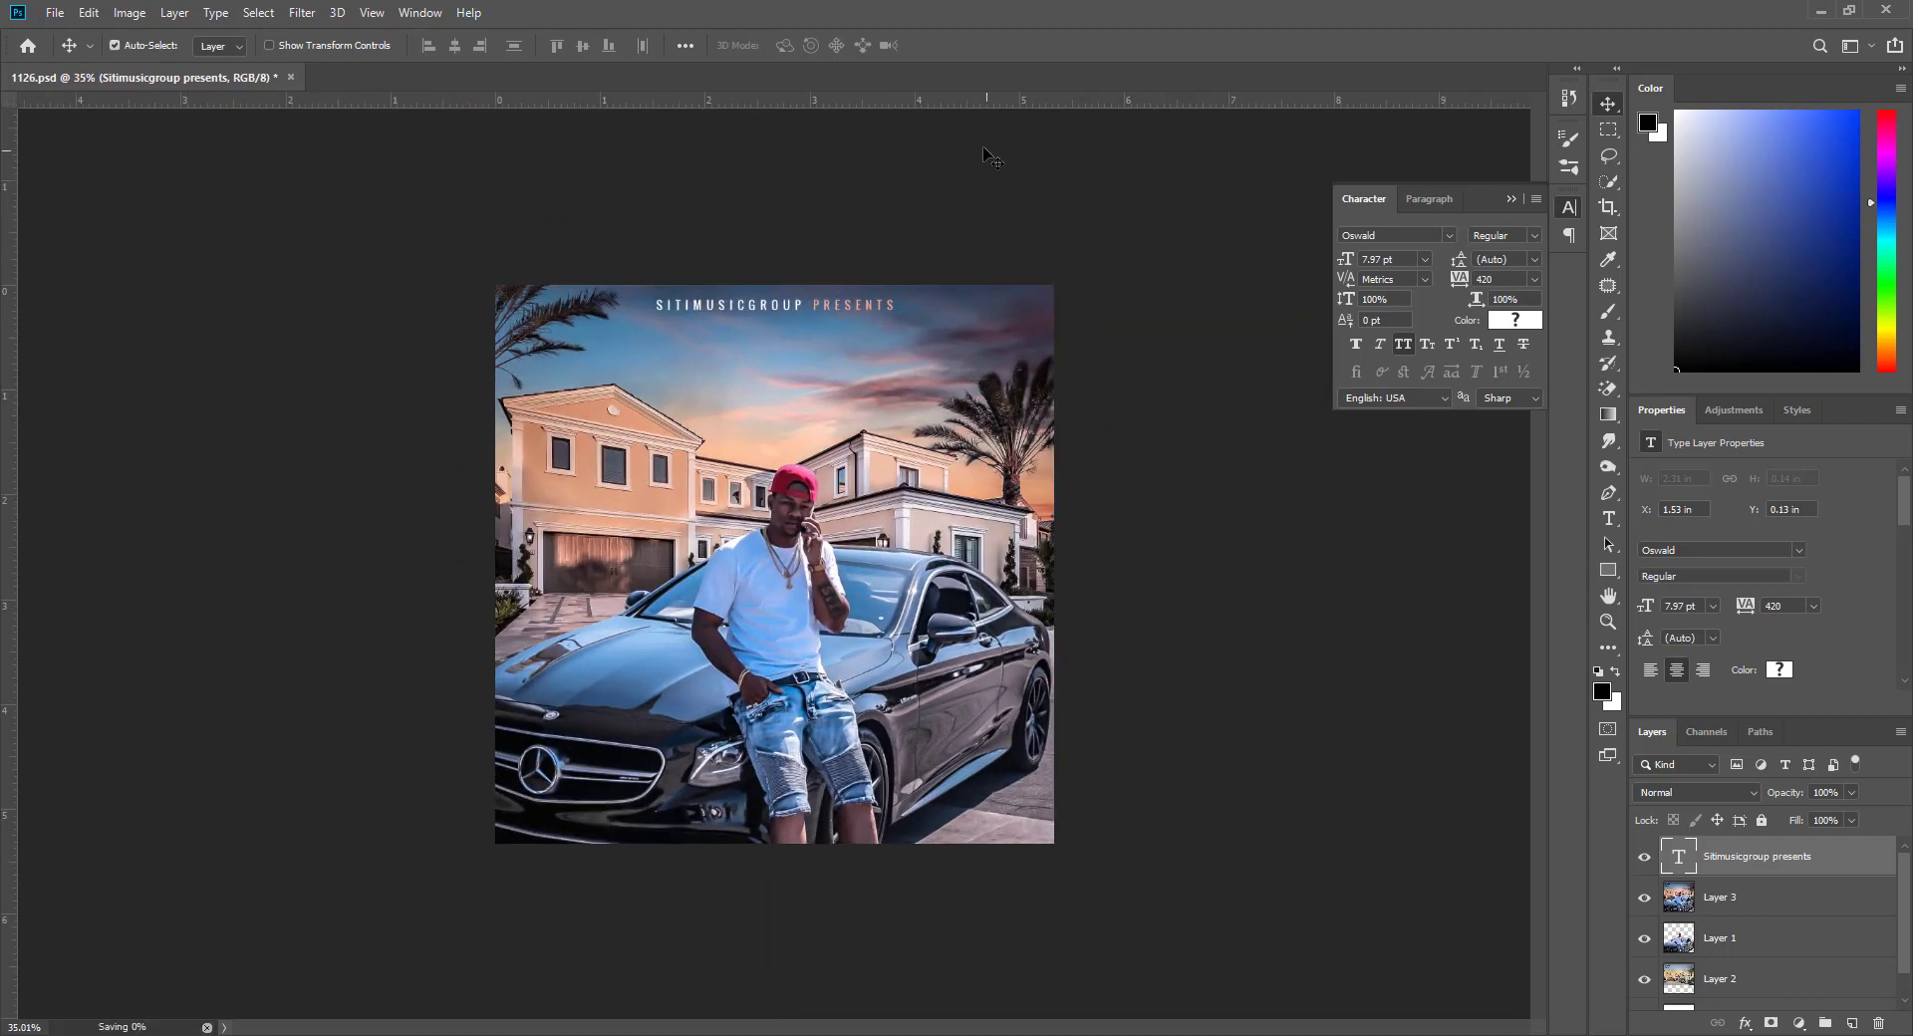
click(1570, 209)
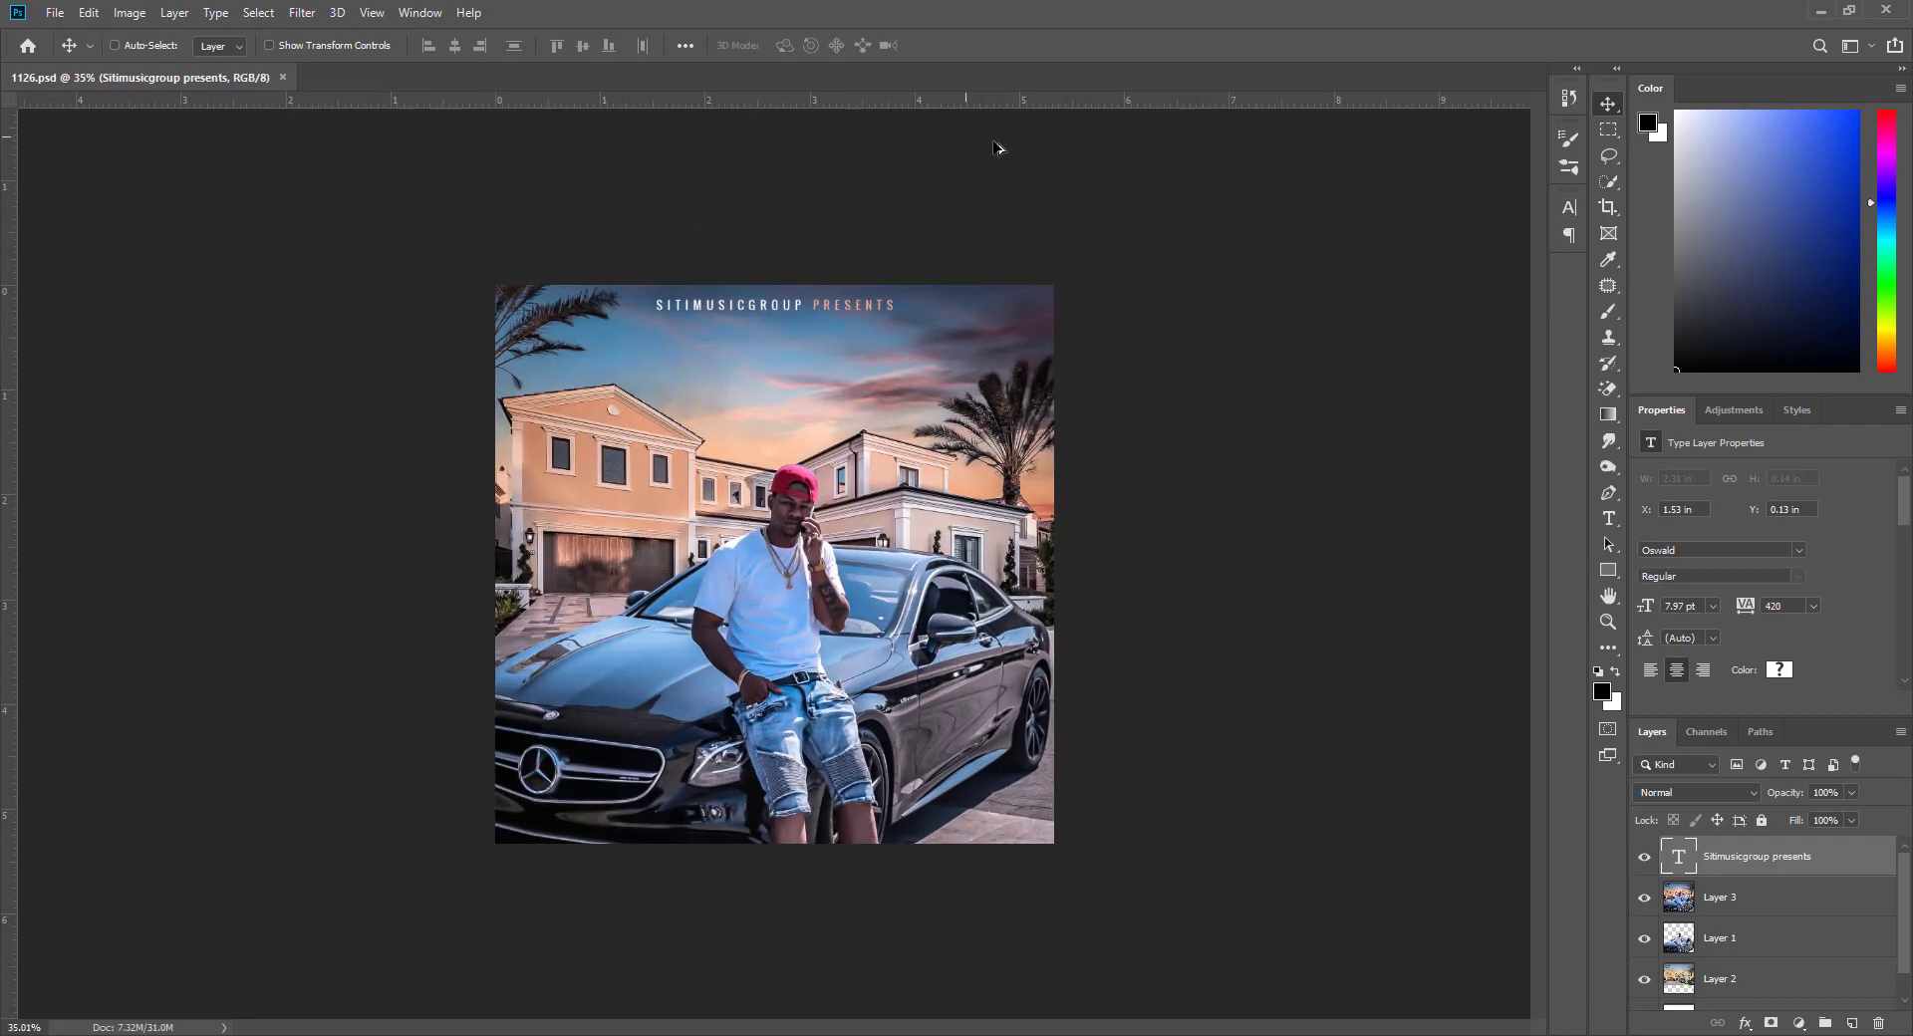
scroll(1000, 149, up, 1)
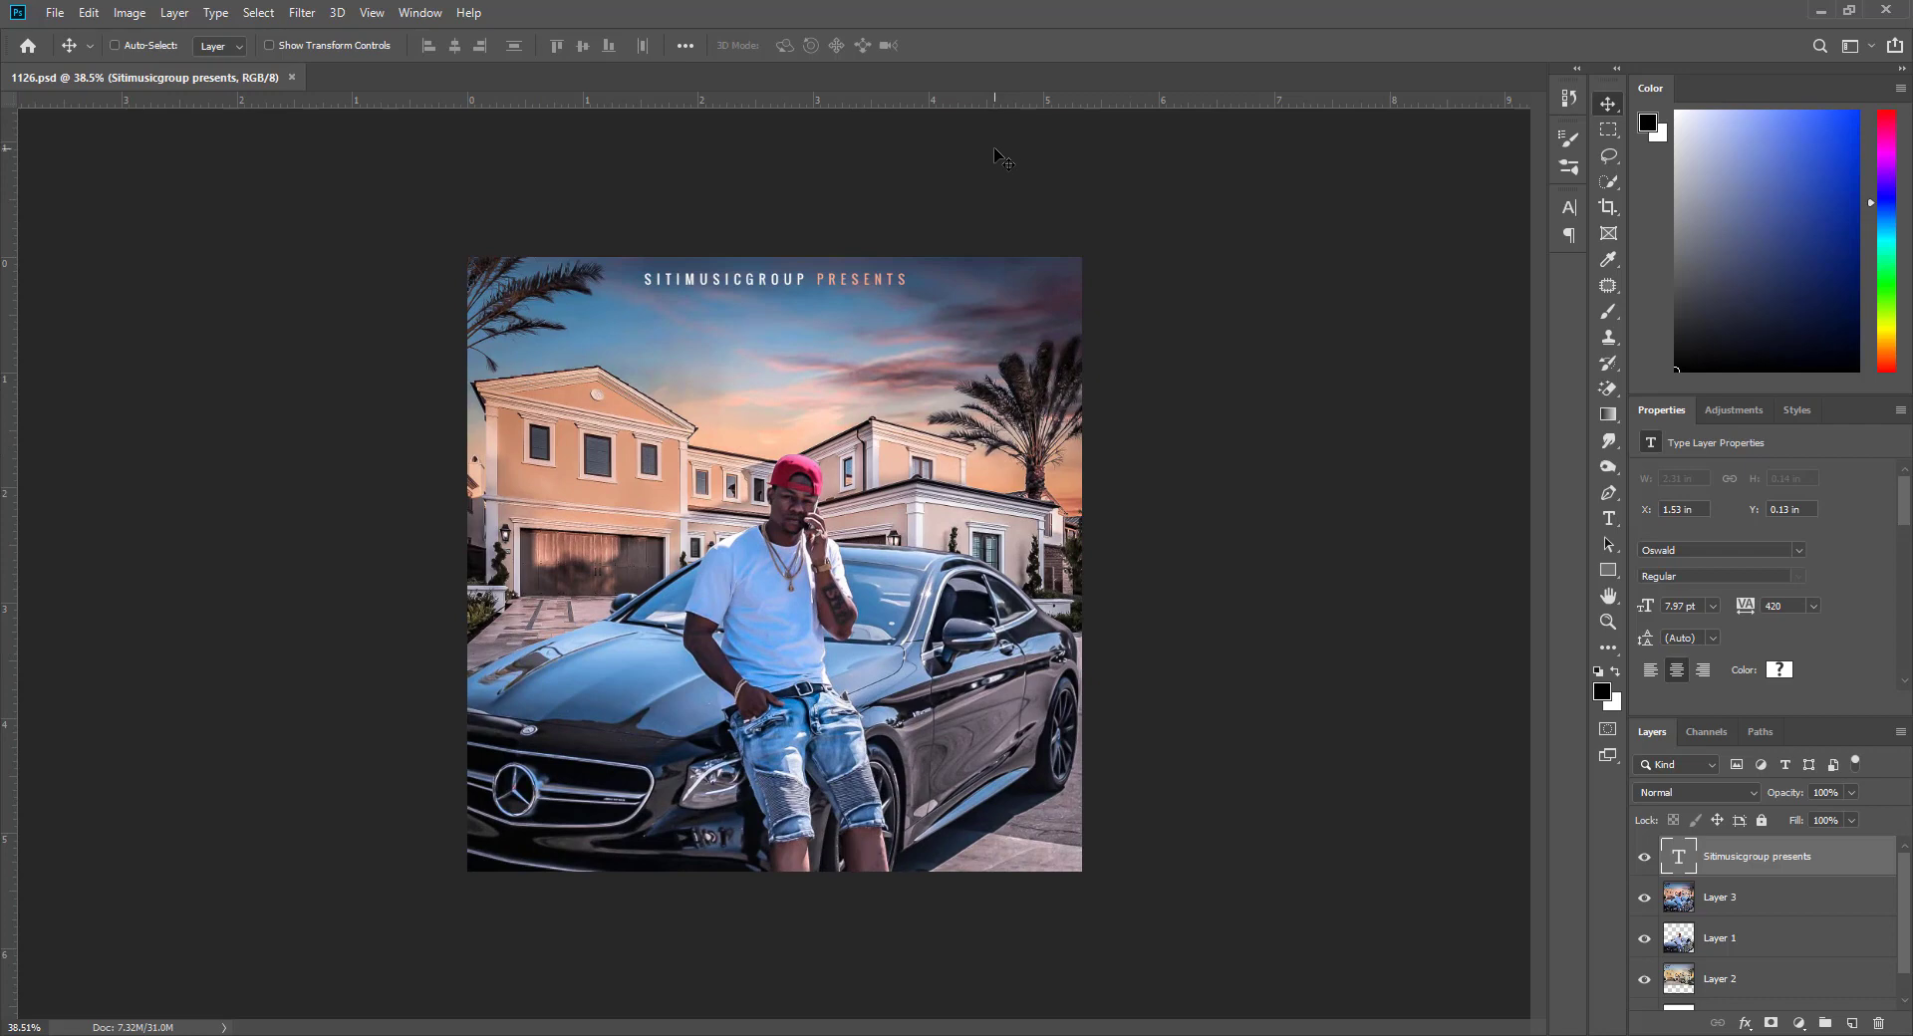
Add a new text layer reading "Alpine Speakers" in the sky area below the heading
scroll(986, 338, up, 2)
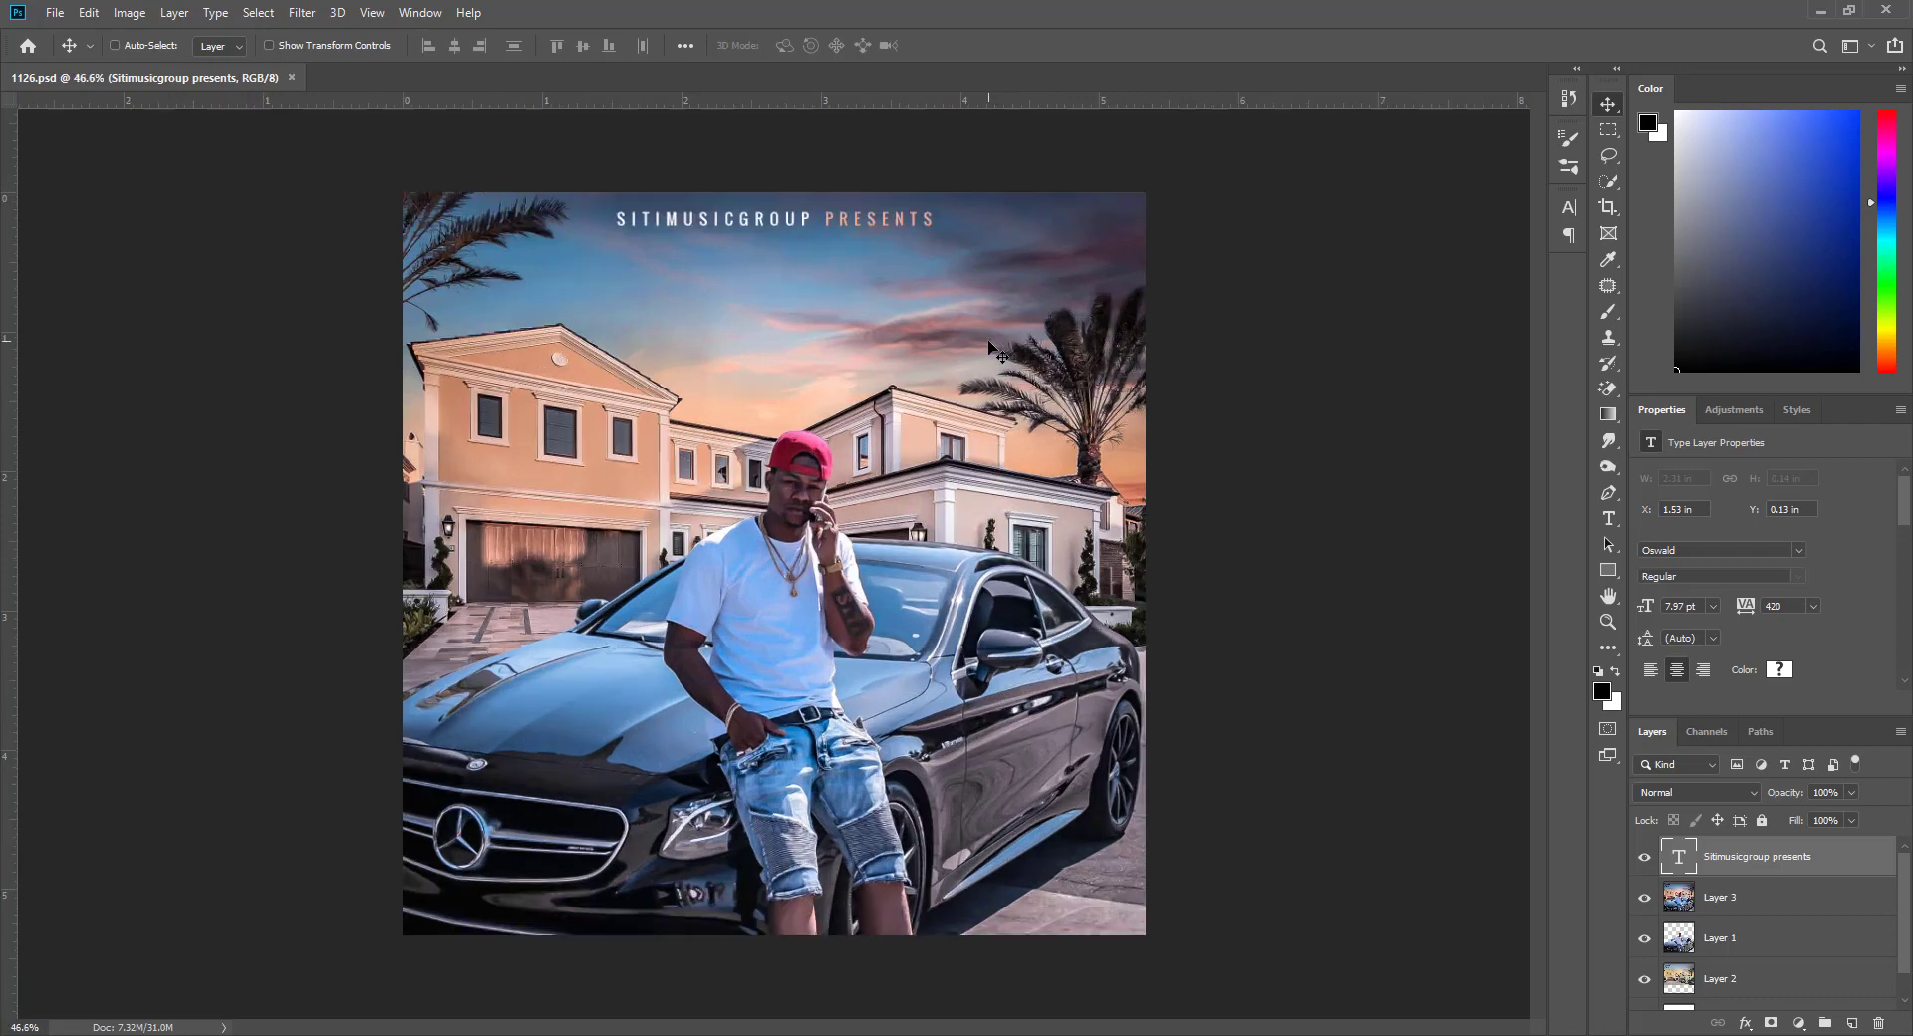
click(1608, 518)
click(718, 327)
text(Alpine Speakers)
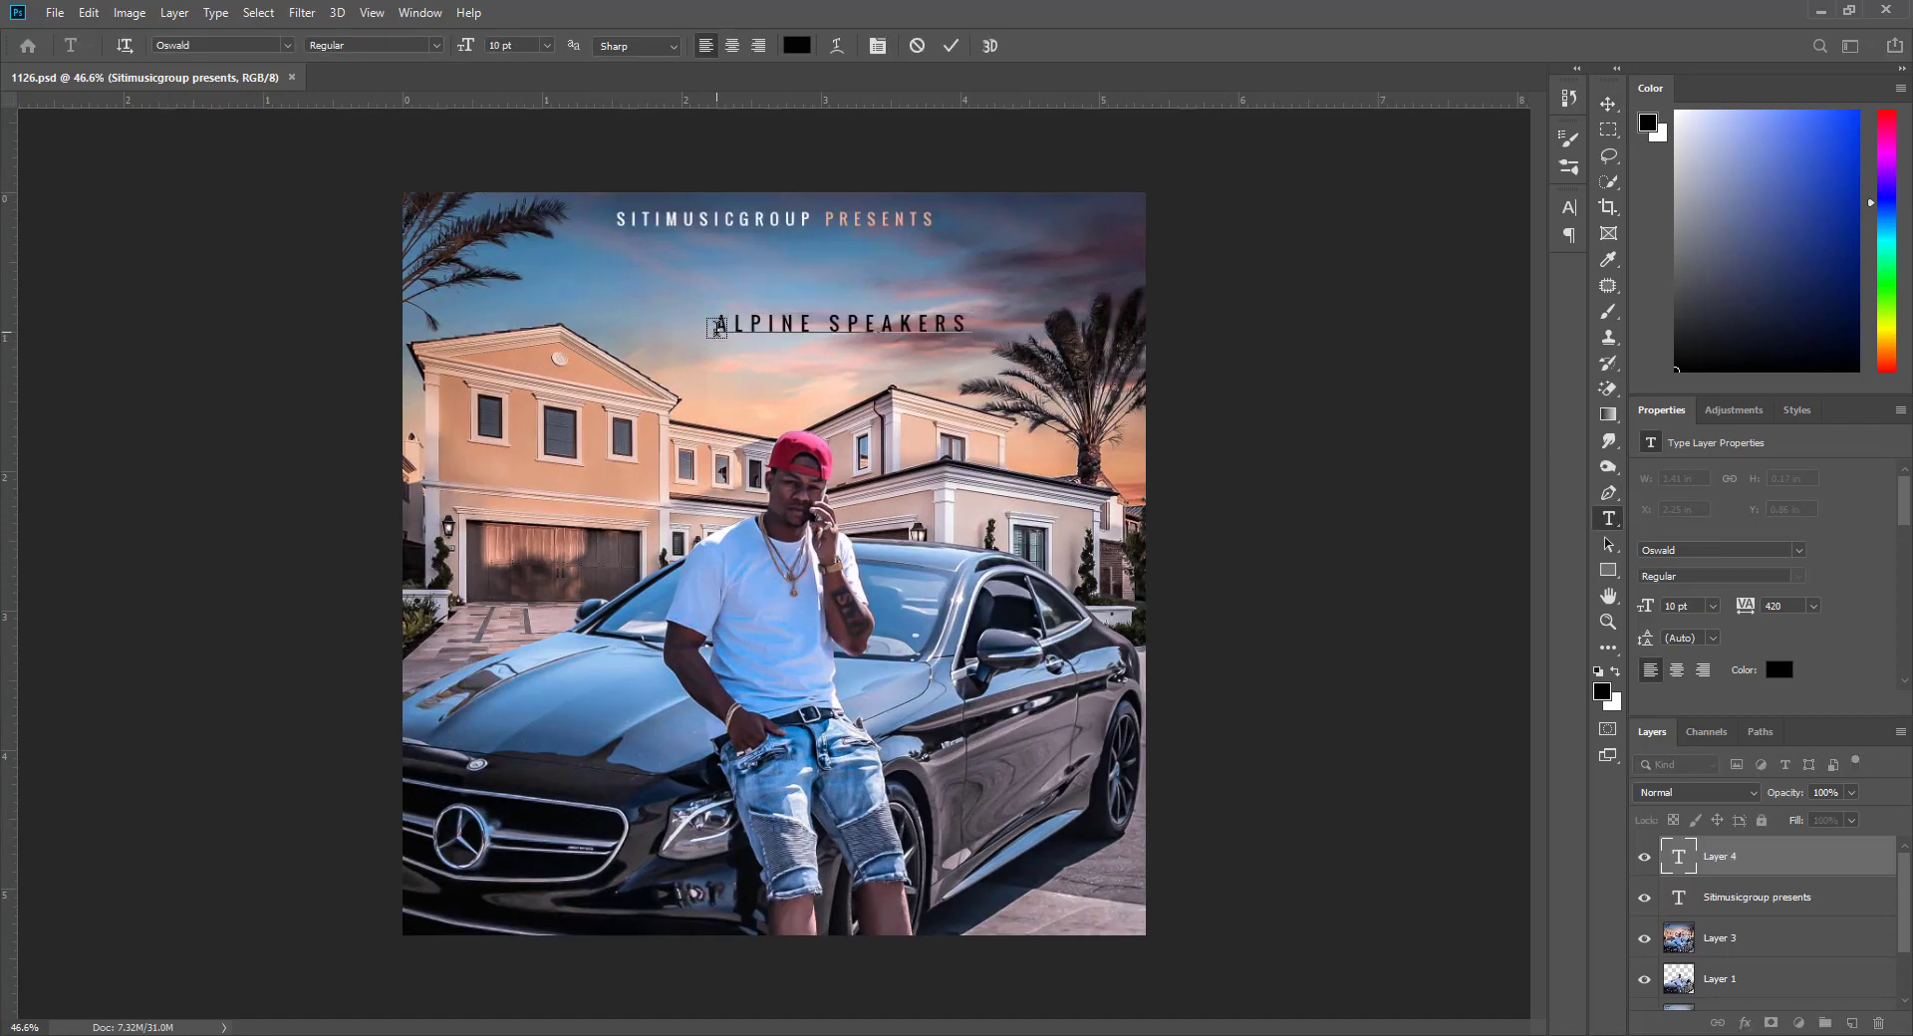
key(ctrl+Return)
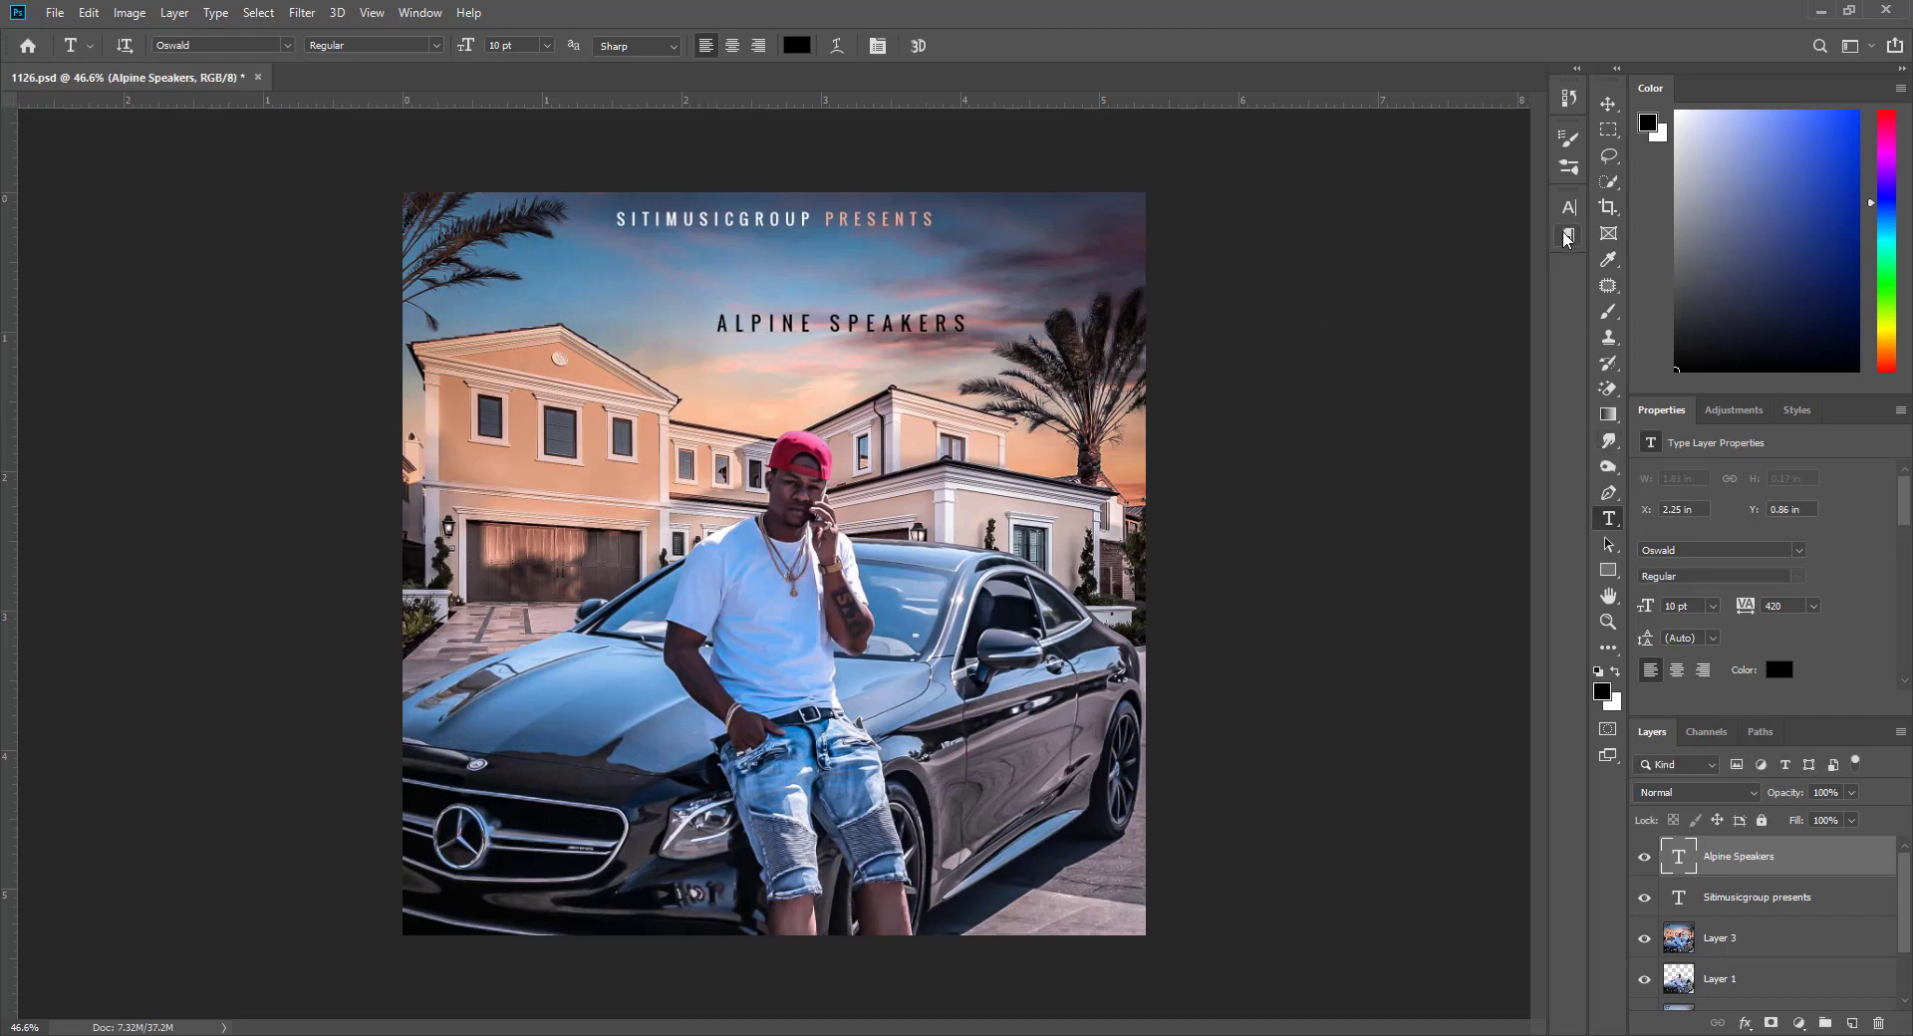
Reset the "Alpine Speakers" title's letter tracking to 0
click(1570, 209)
click(1535, 280)
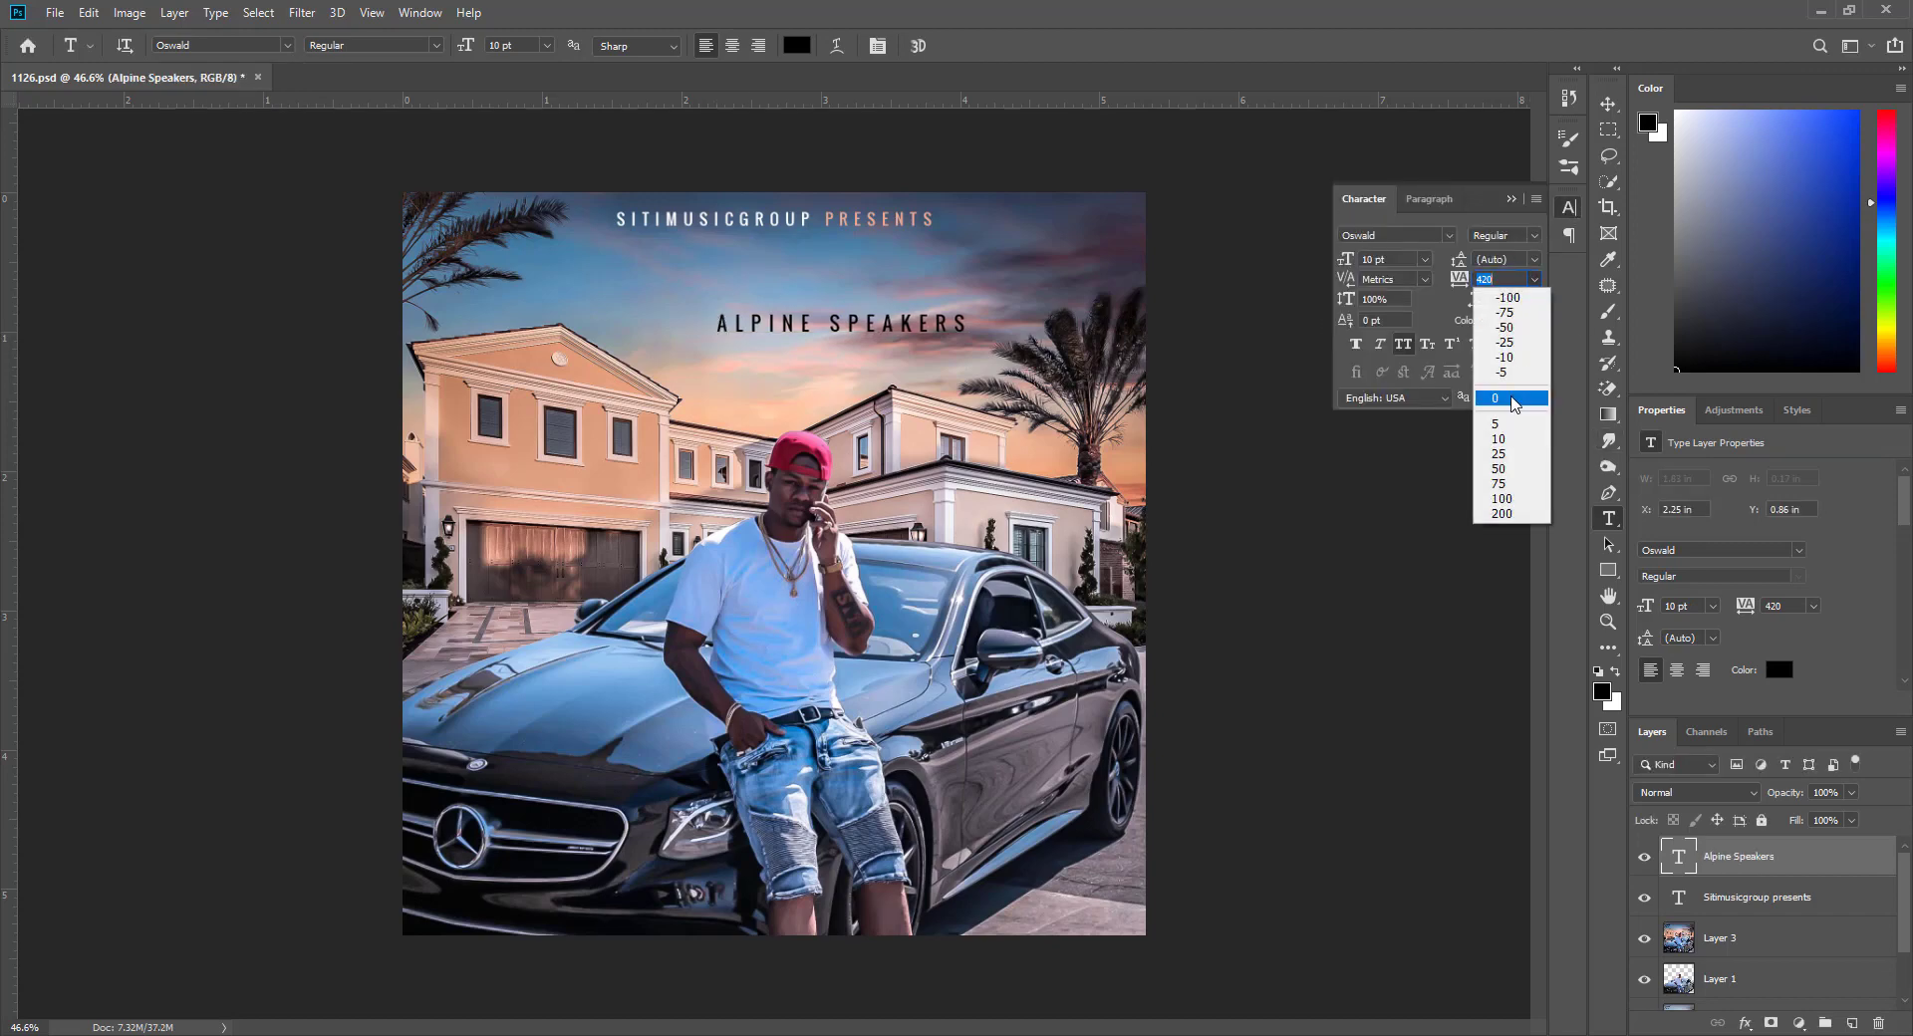
click(1509, 403)
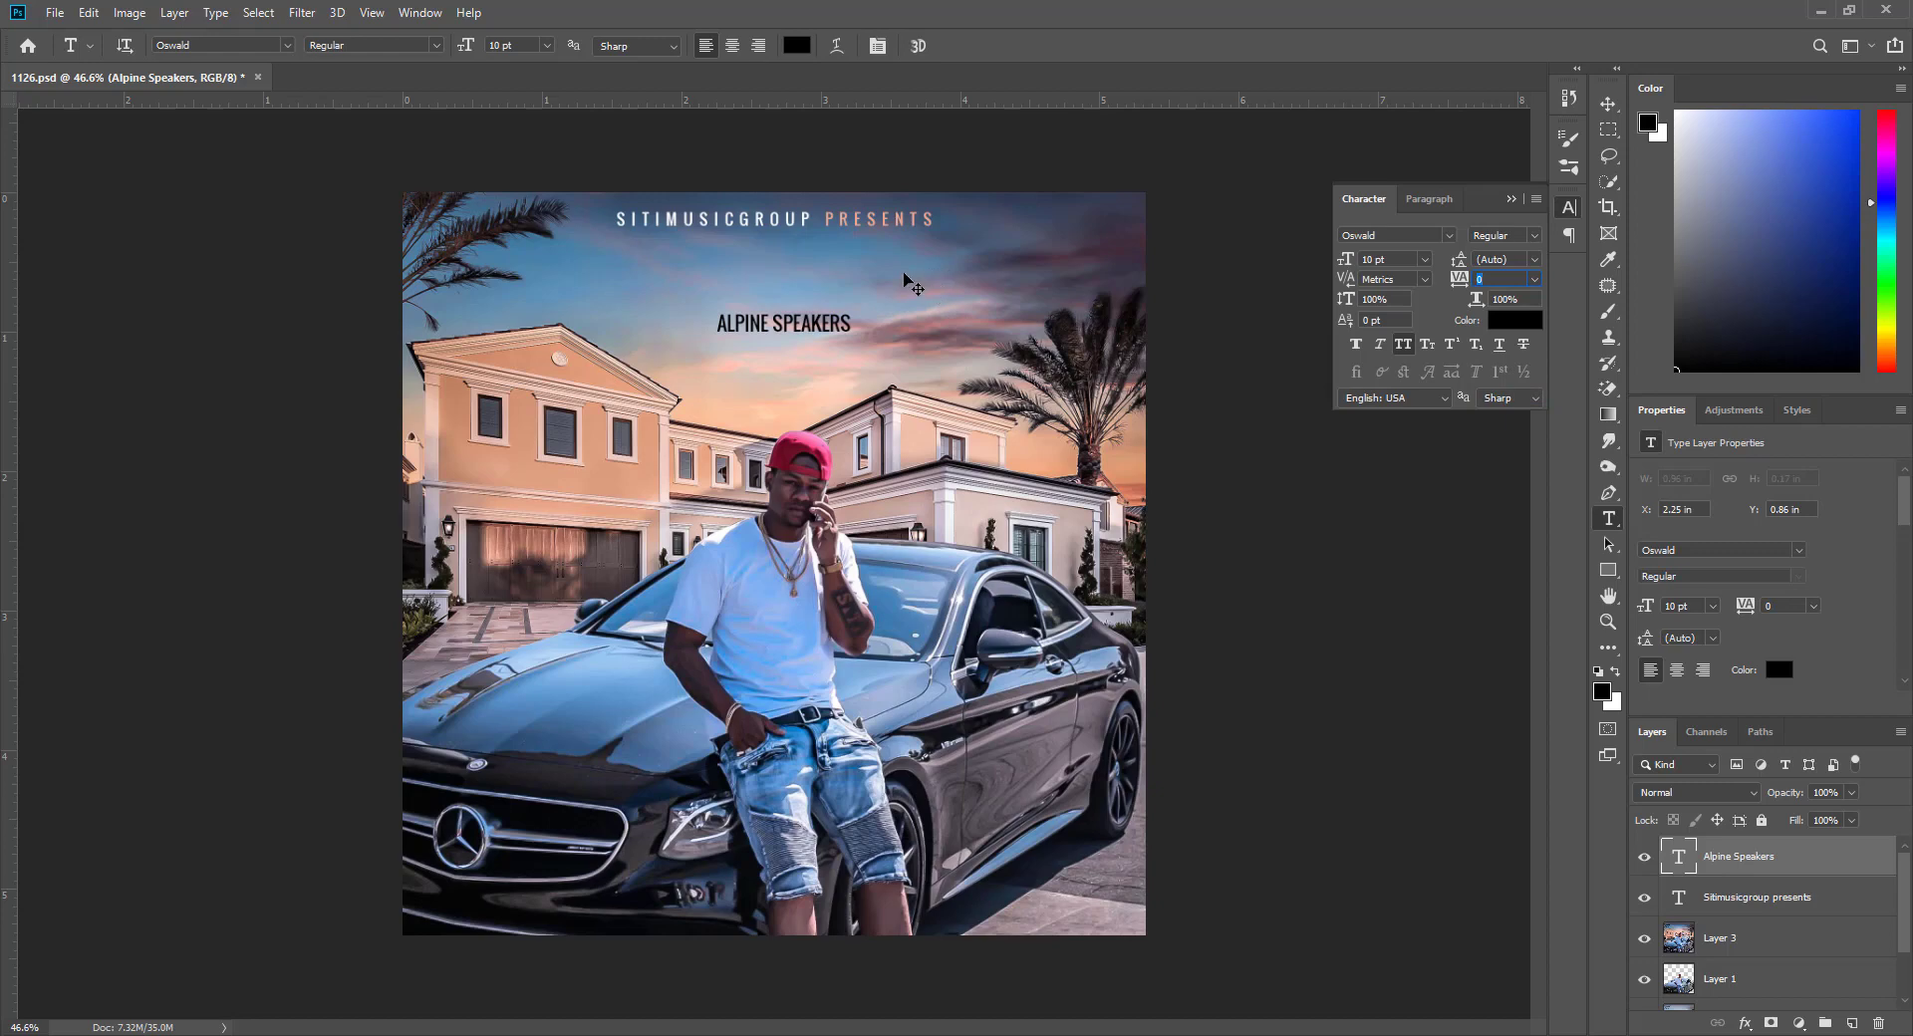
Enlarge the "Alpine Speakers" title to about 36 pt and center it directly beneath the heading
click(1604, 105)
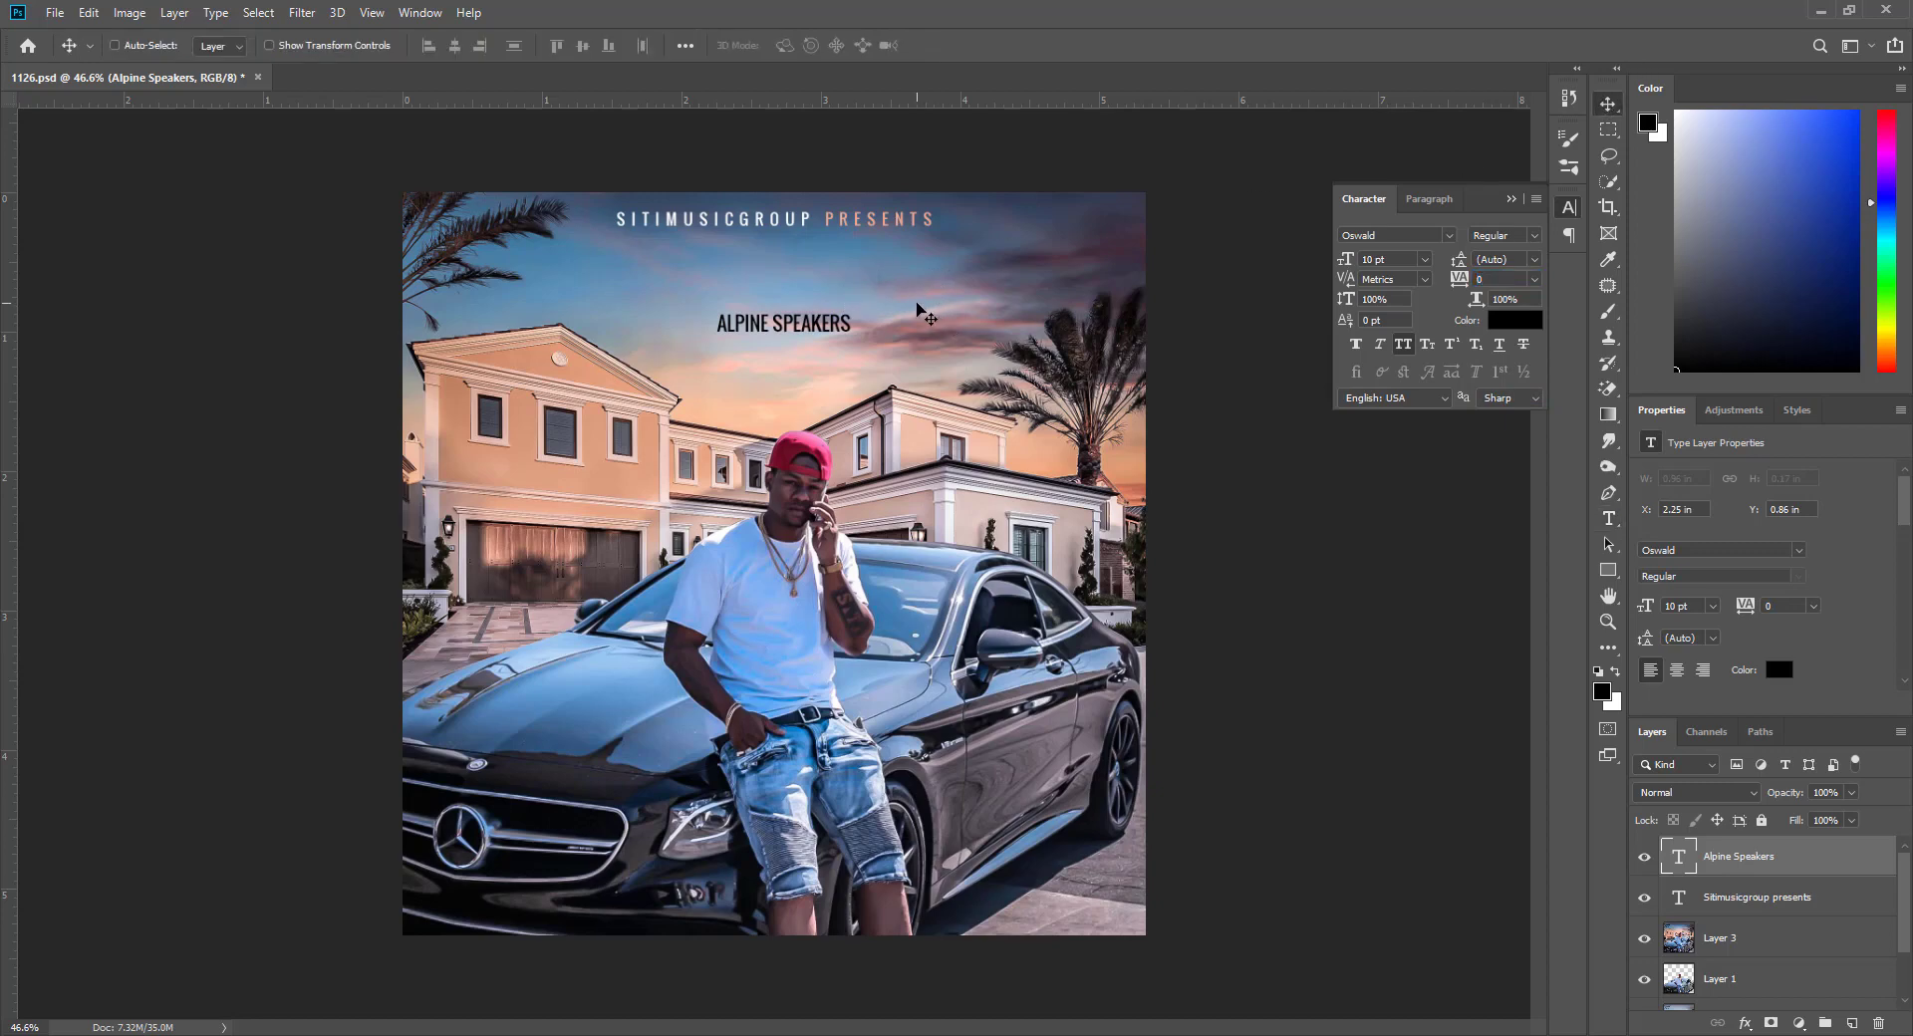
key(ctrl+t)
drag(852, 315, 1024, 282)
drag(909, 327, 898, 287)
key(Return)
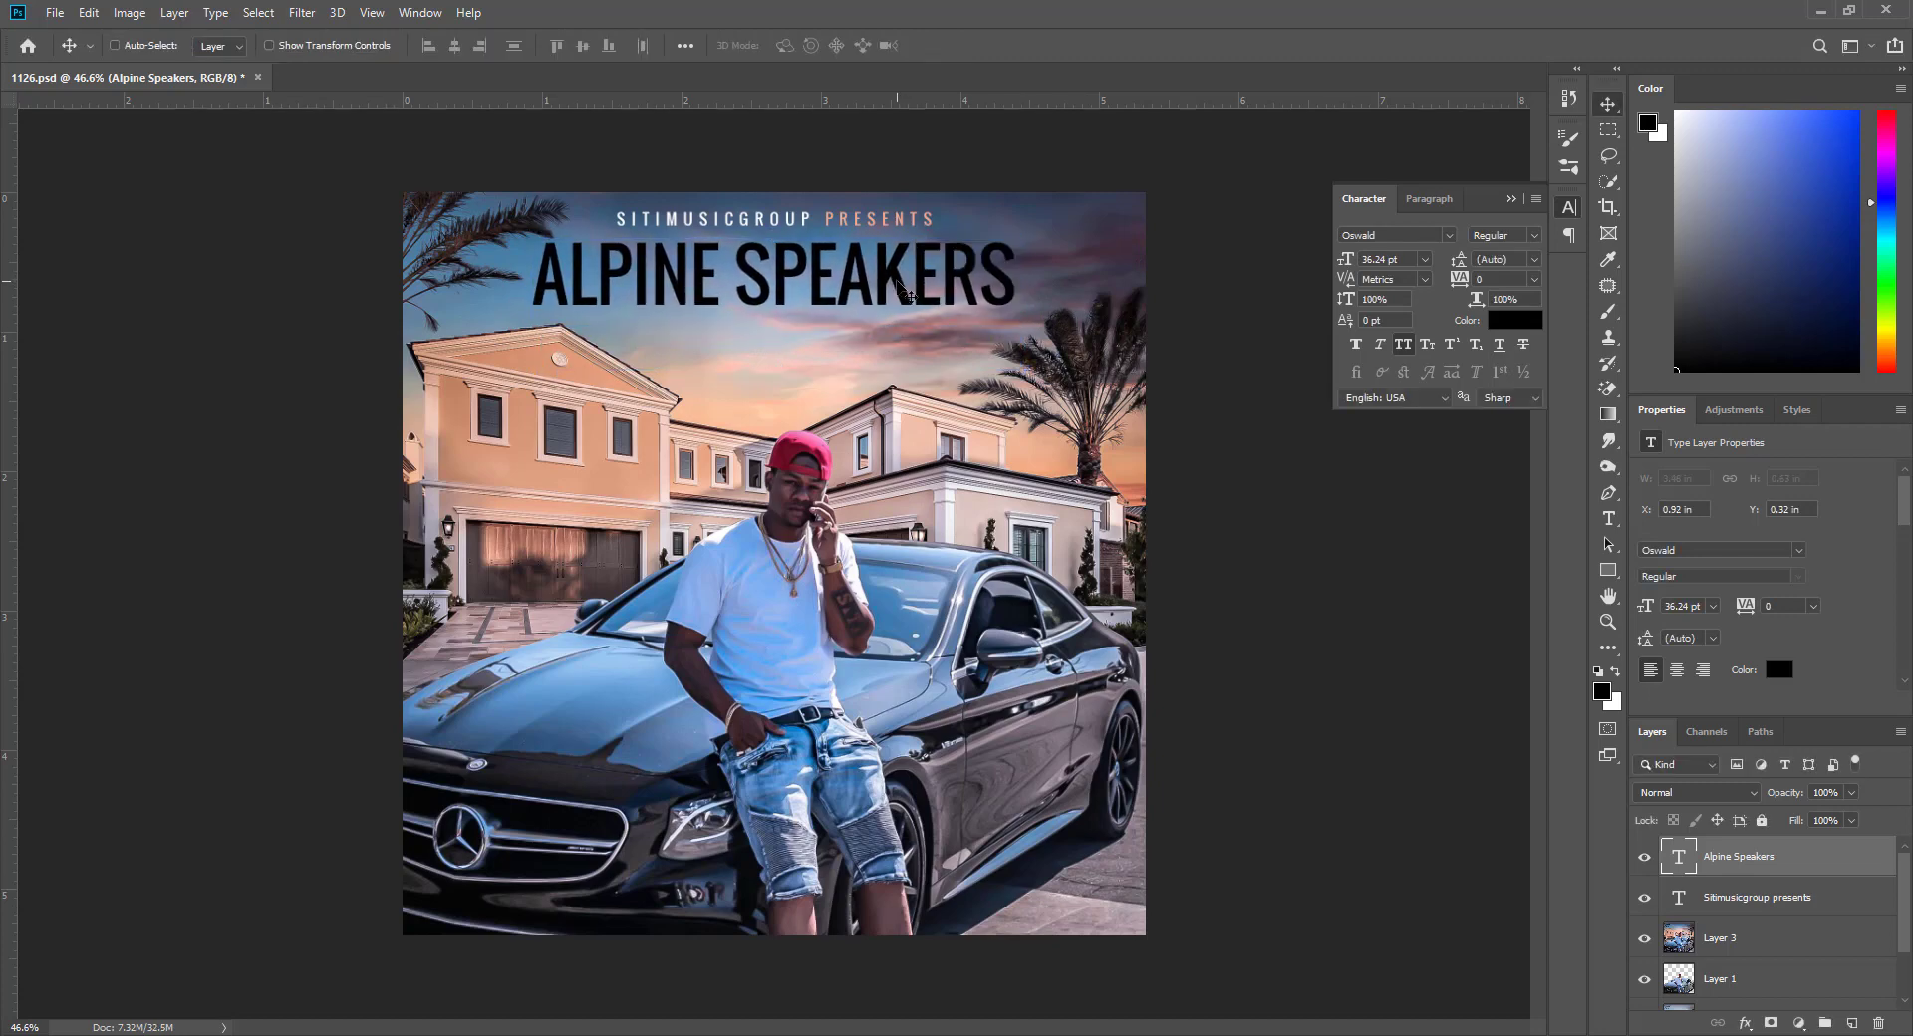
Recolor the "Alpine Speakers" title to white, #ffffff
click(1521, 320)
drag(1295, 239, 1137, 166)
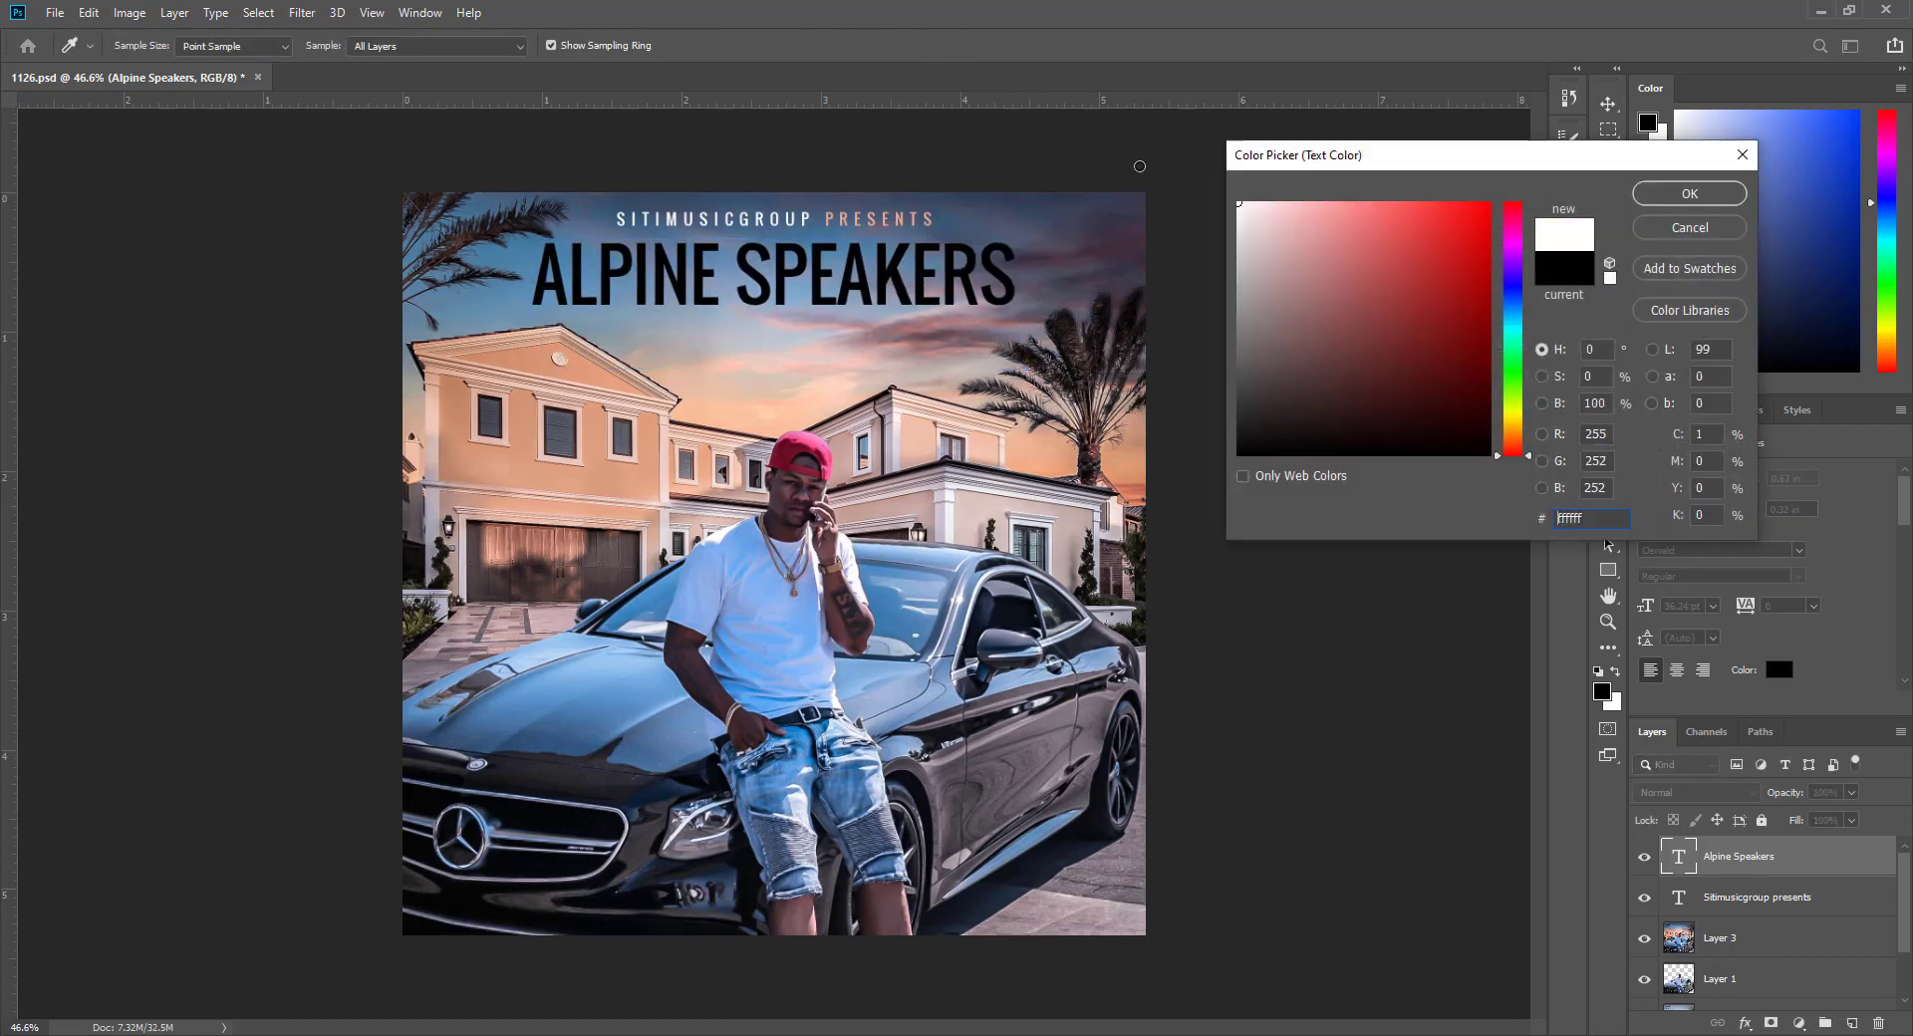
click(1666, 203)
Scale the "Alpine Speakers" title down around its center to about 69% of its size
scroll(1052, 205, down, 8)
scroll(938, 165, up, 3)
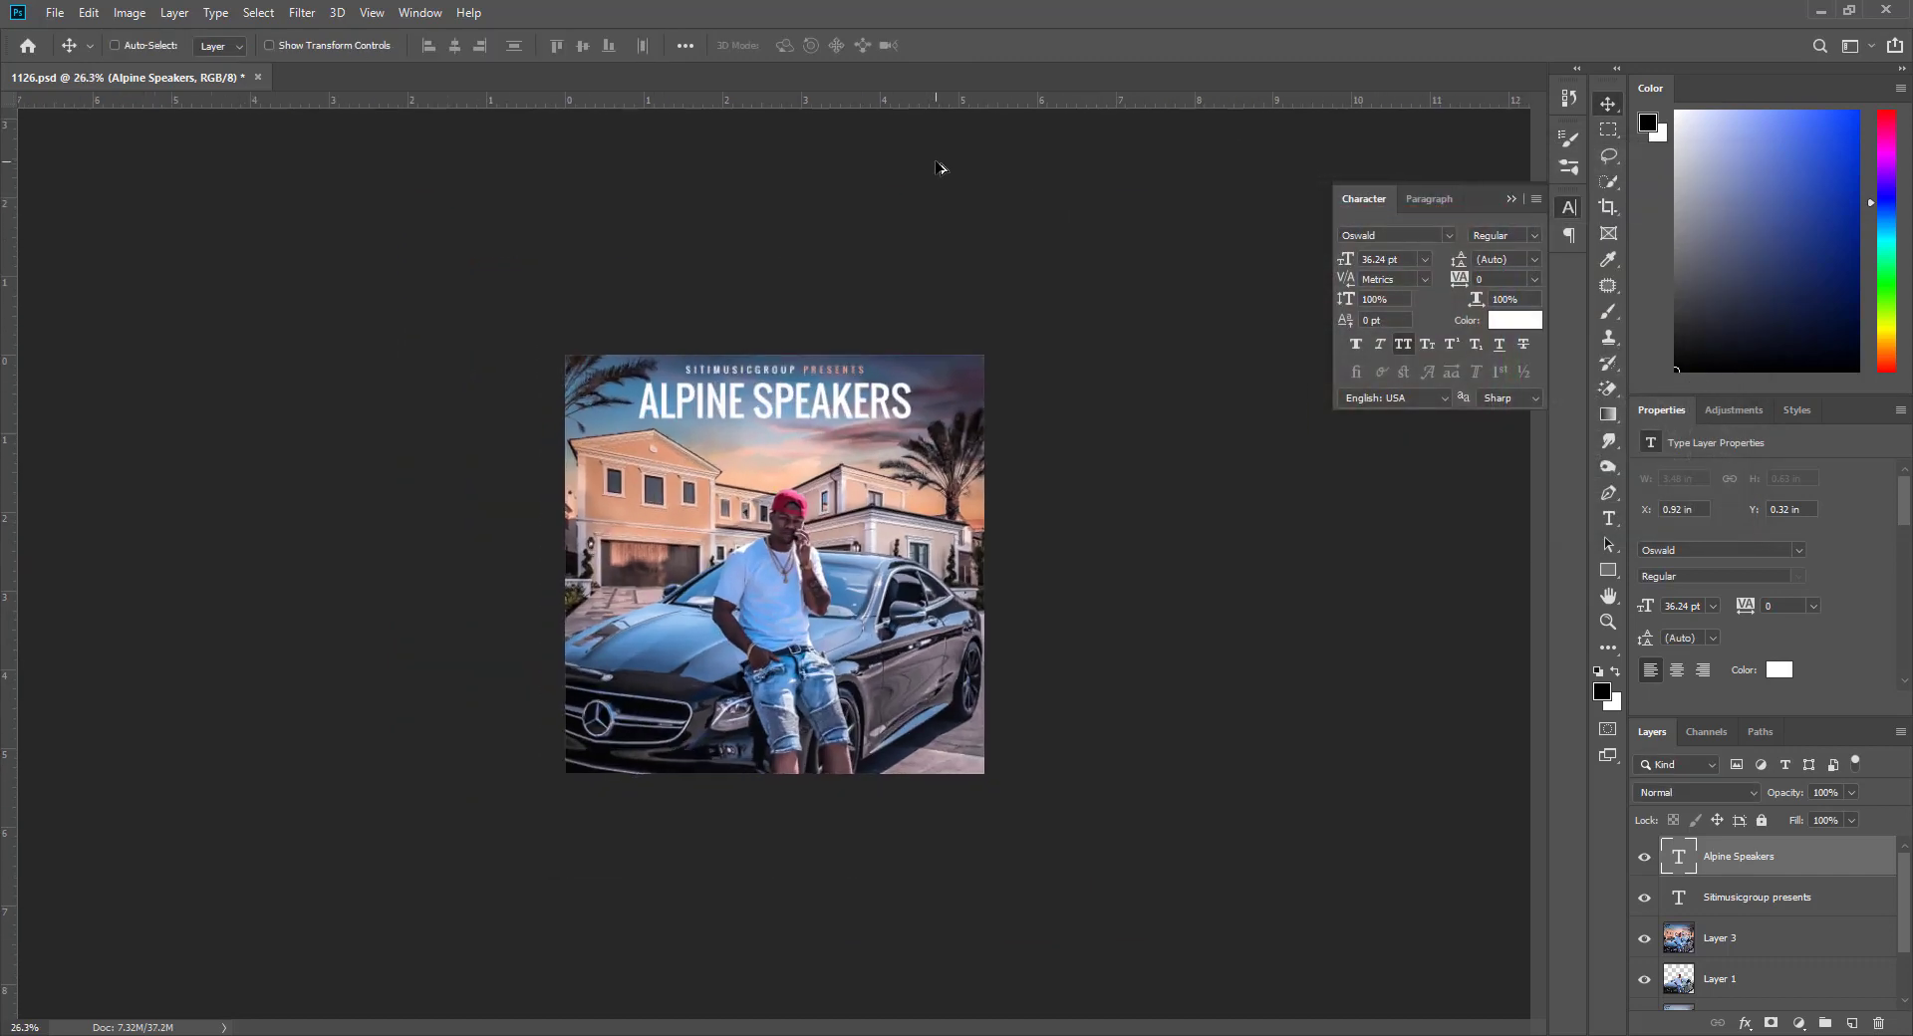
scroll(938, 168, up, 1)
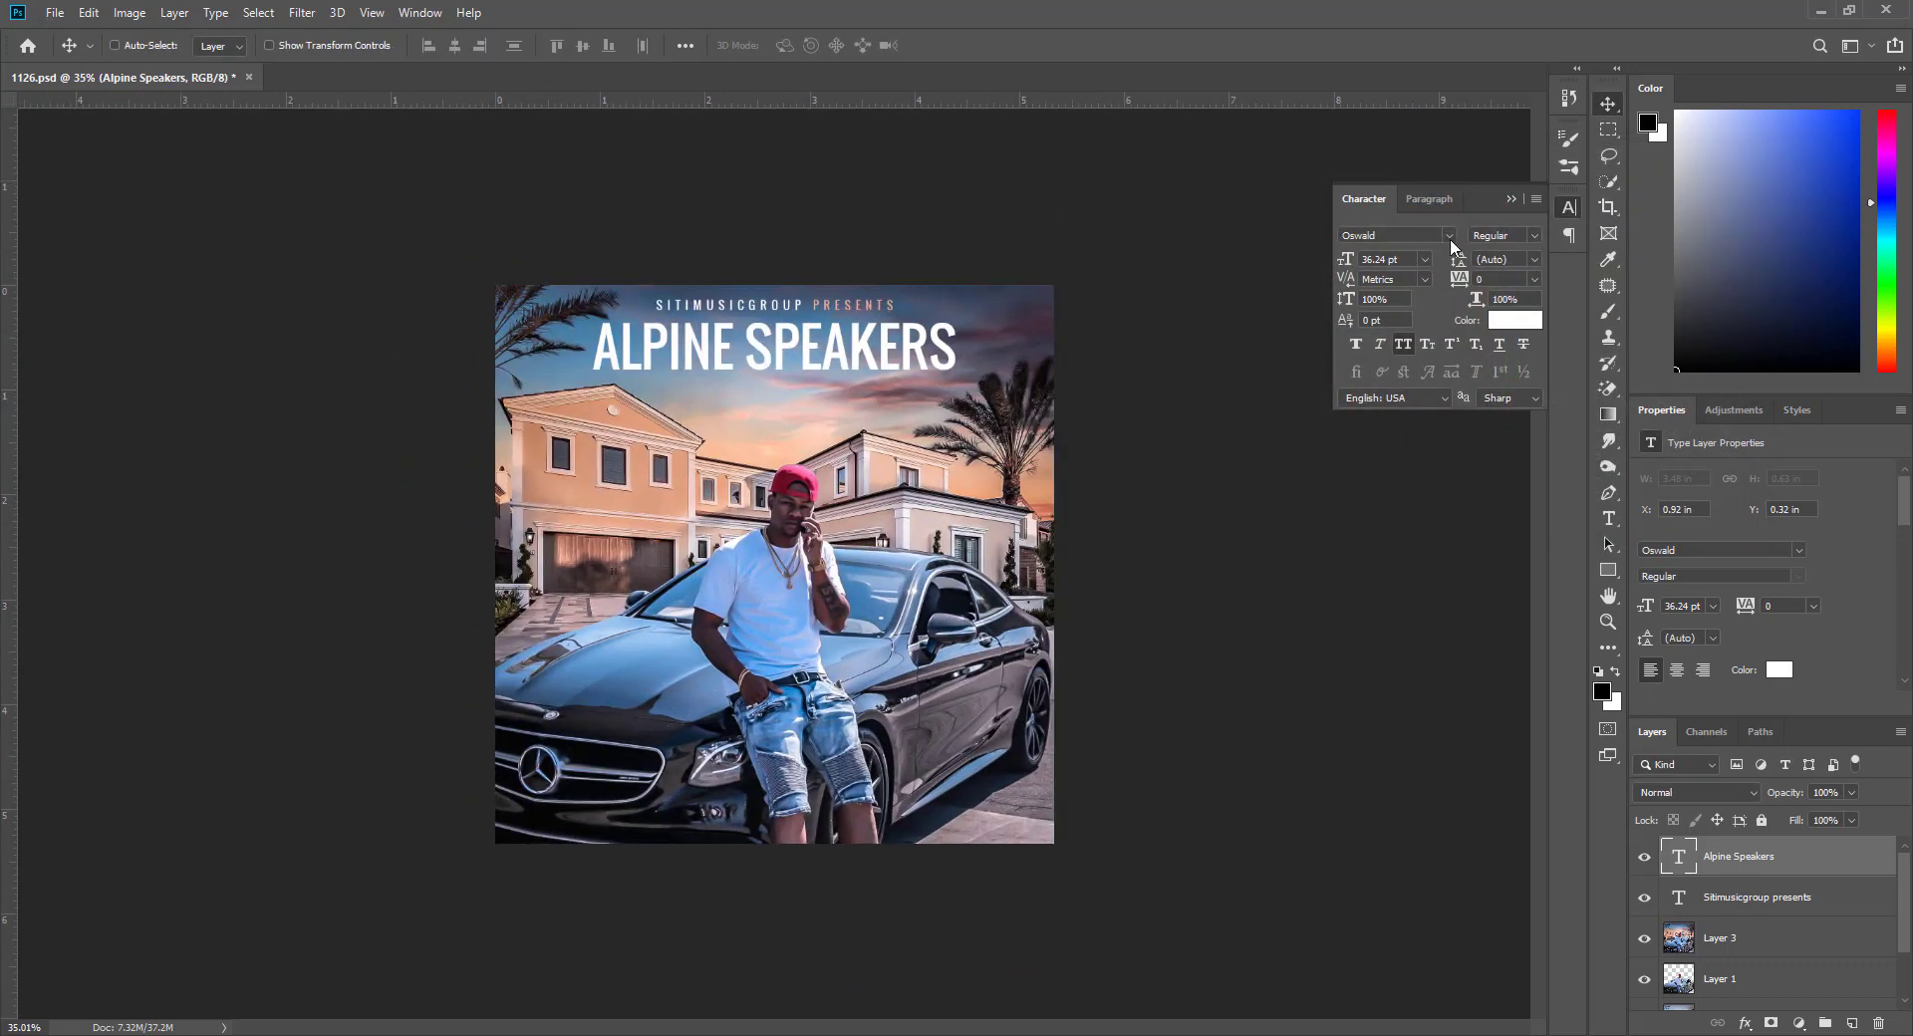
key(ctrl+t)
drag(959, 319, 900, 331)
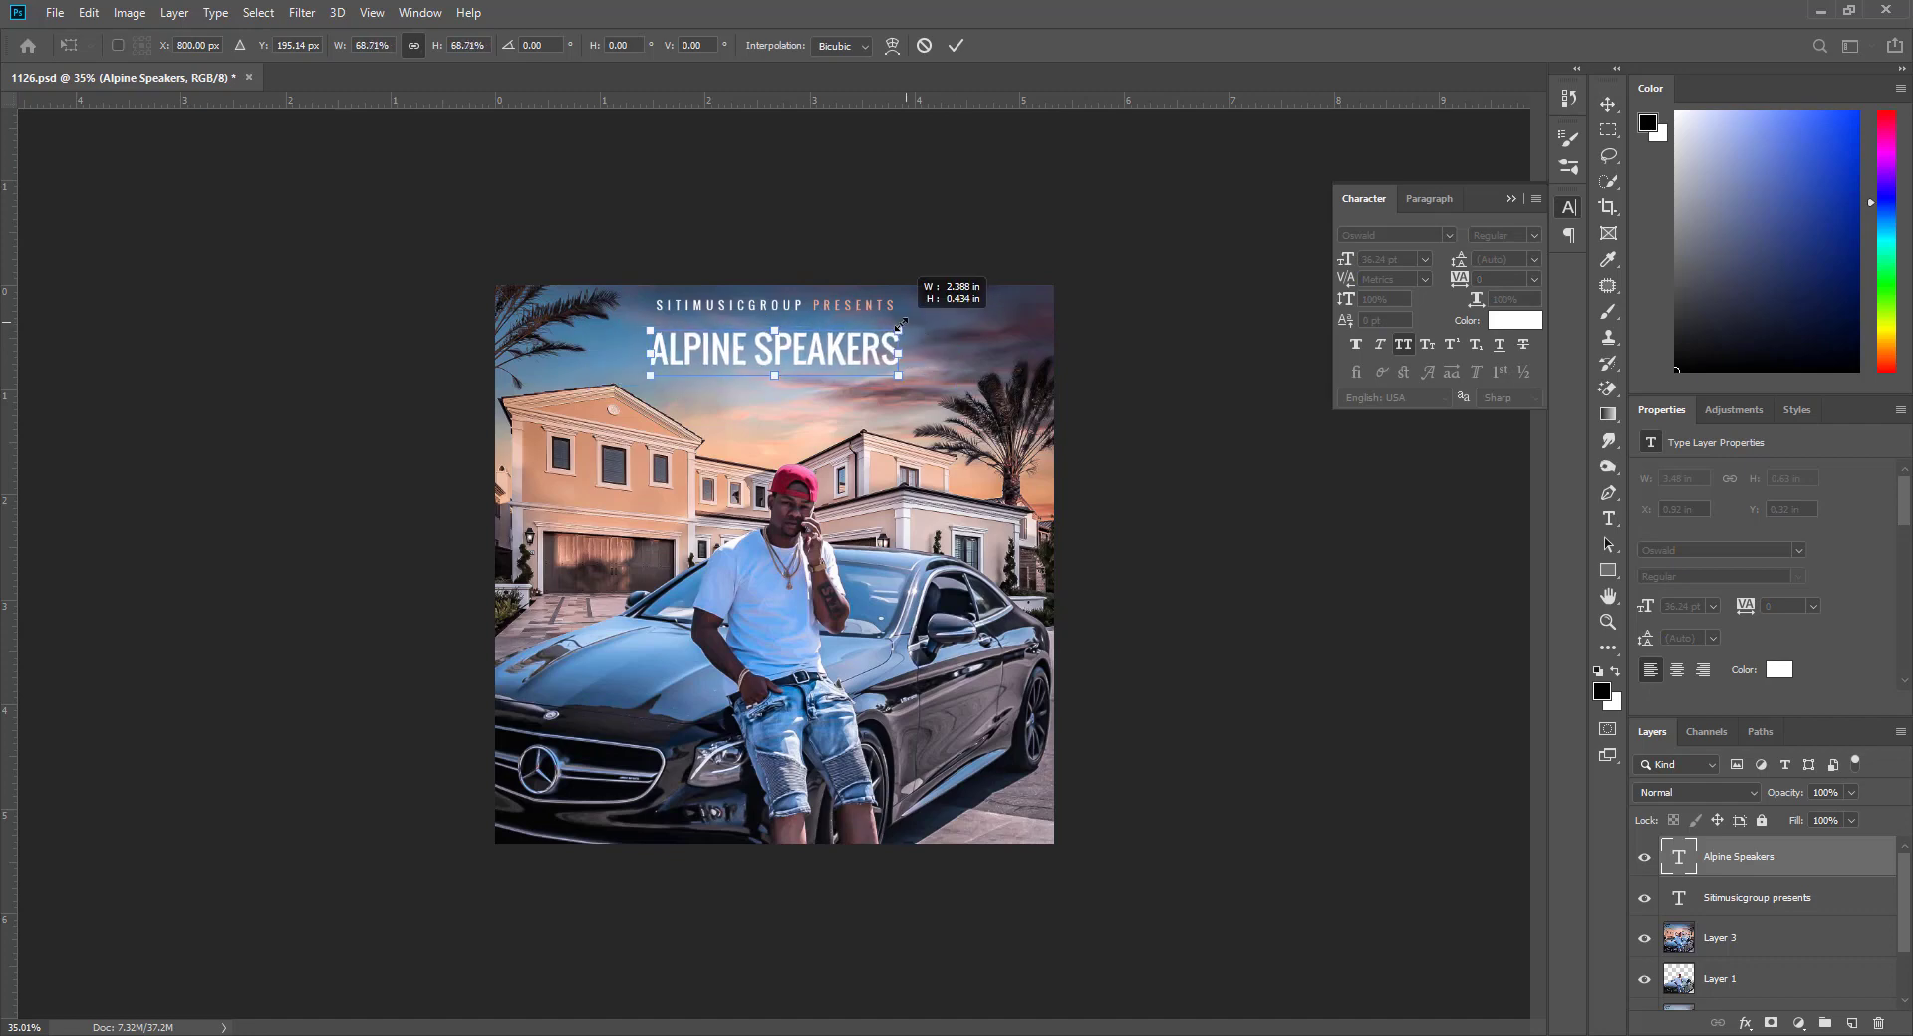
key(Return)
Preview different fonts on the "Alpine Speakers" title and apply Evil Empire Regular
click(1450, 236)
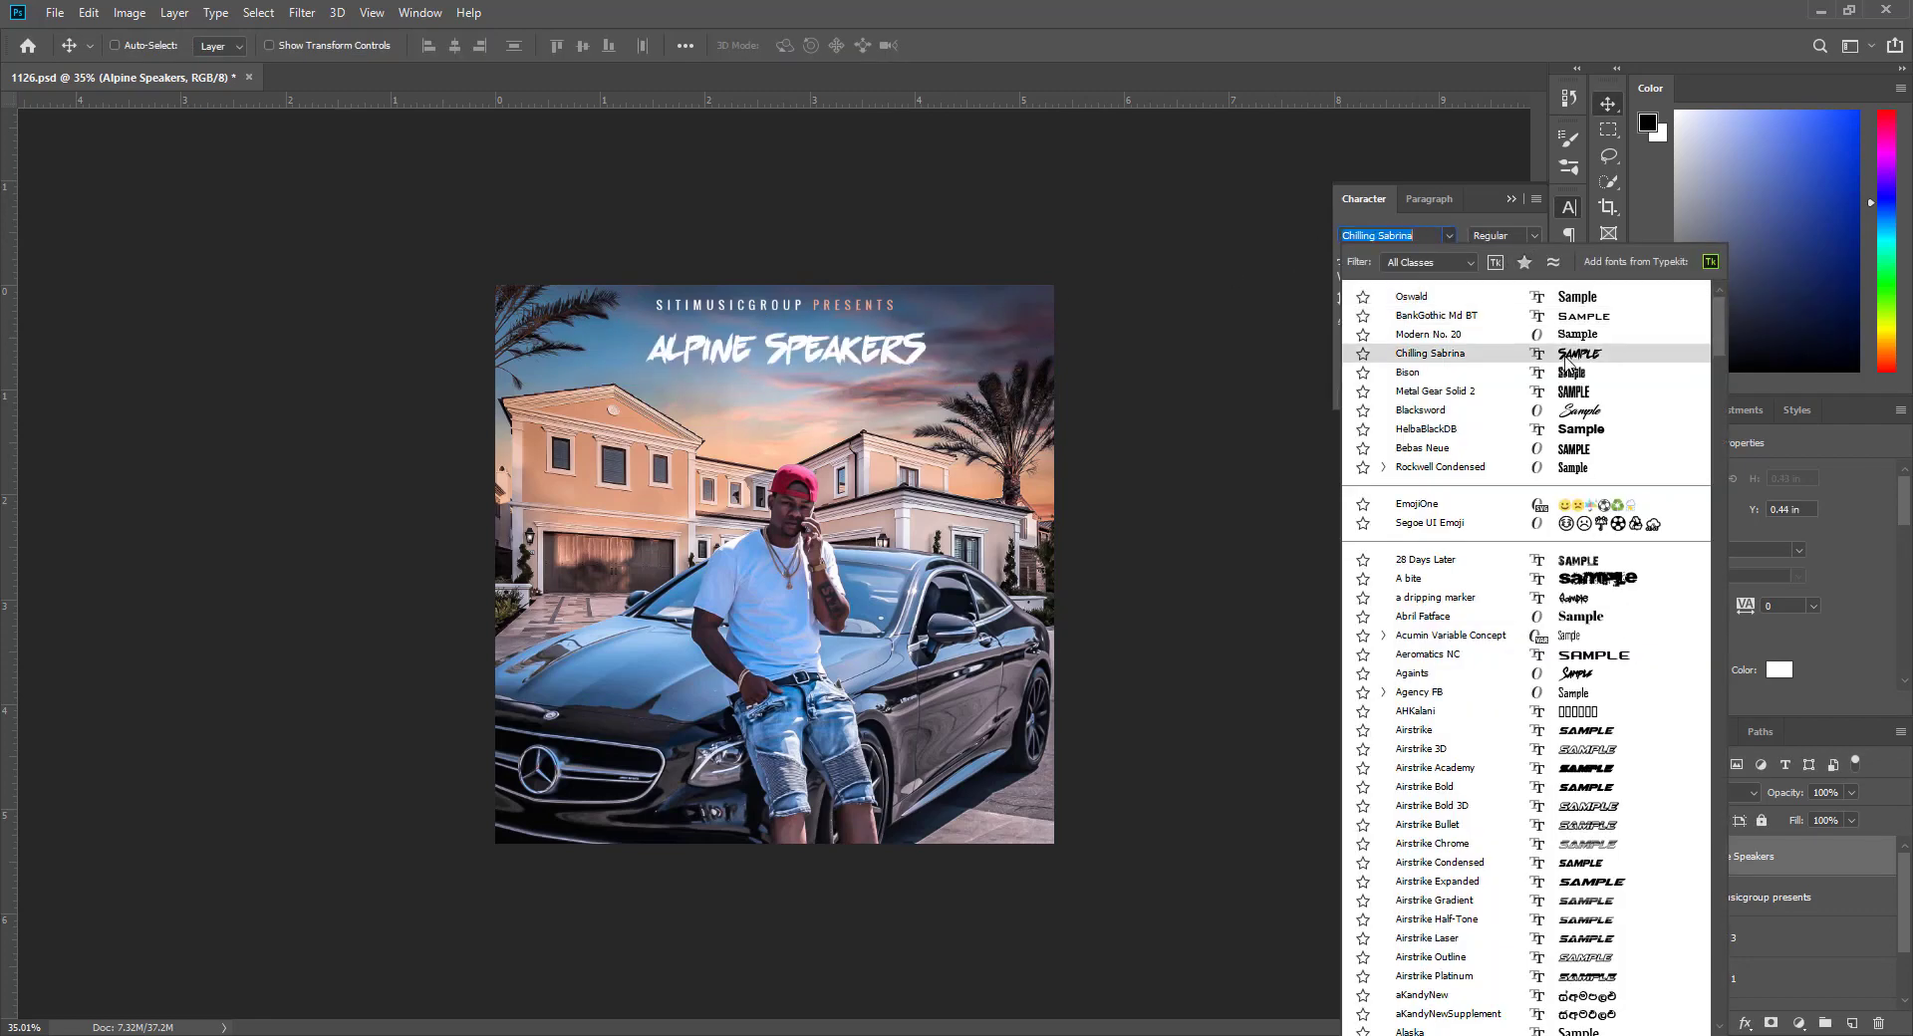
scroll(1574, 378, down, 4)
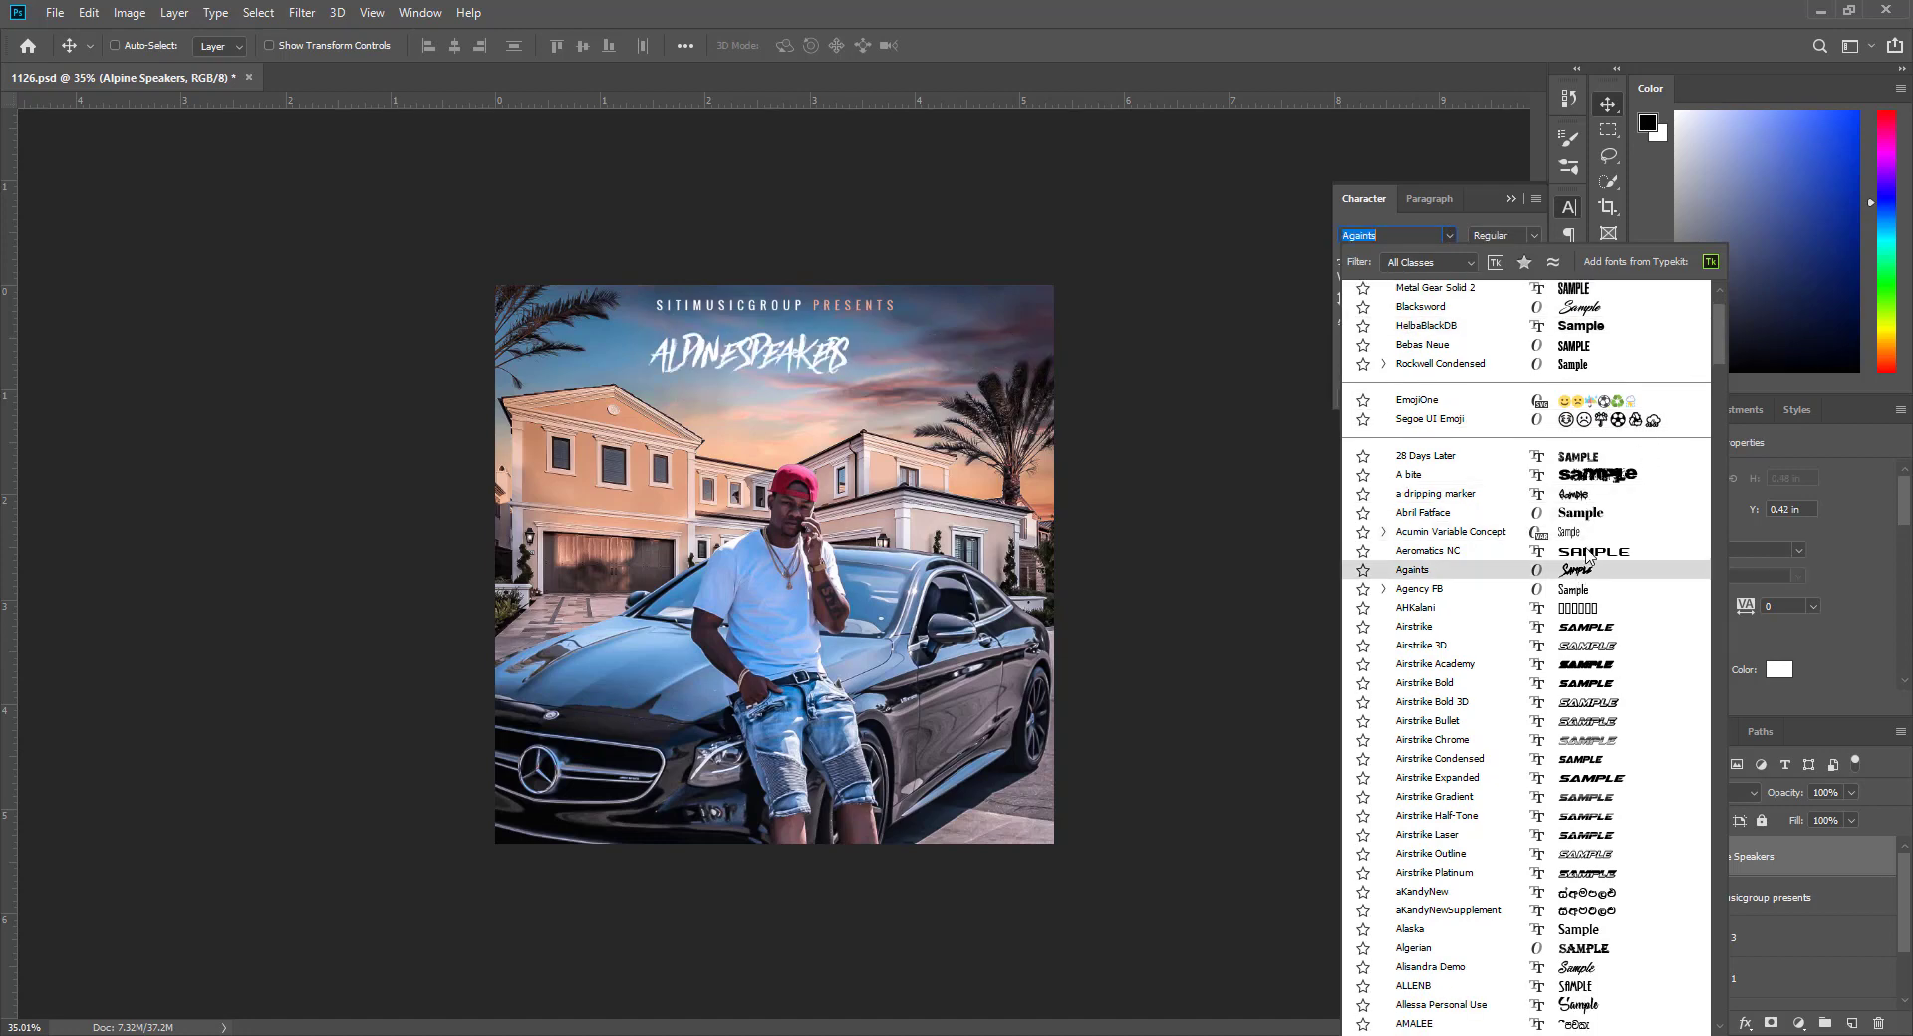
scroll(1658, 508, down, 2)
drag(1734, 331, 1730, 374)
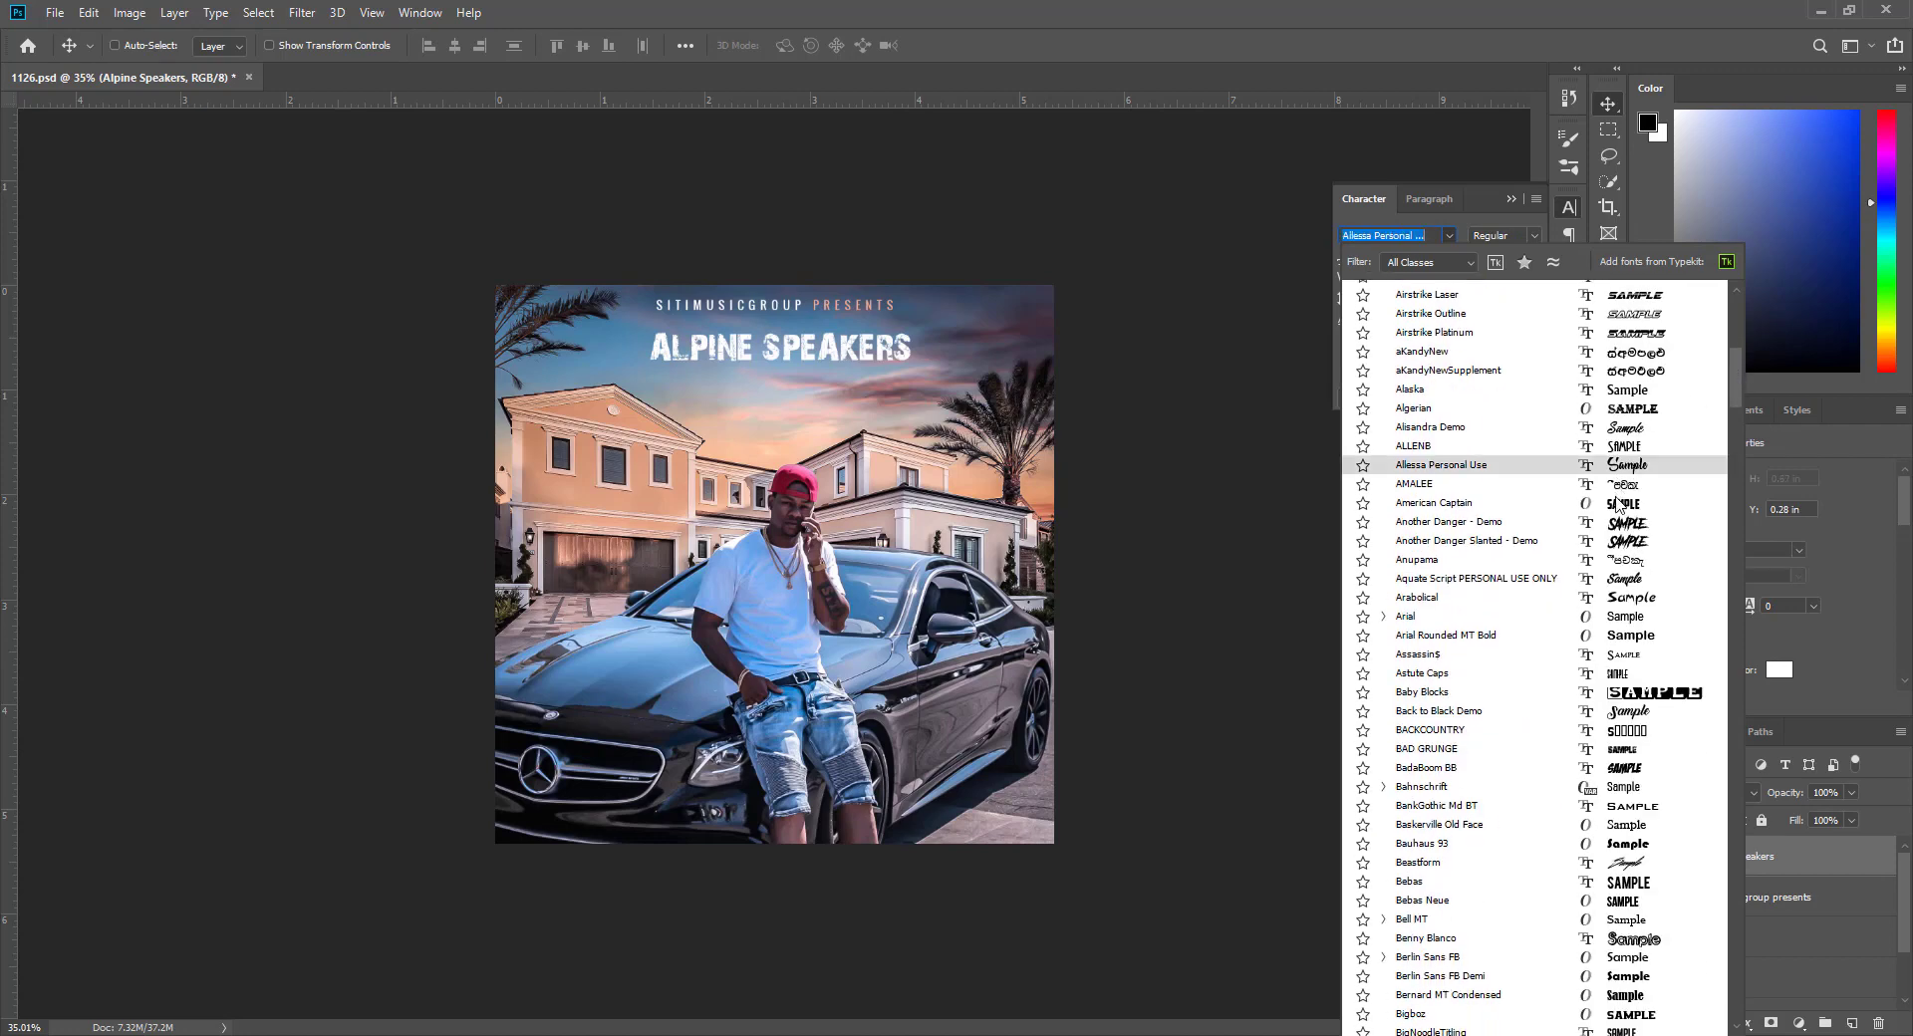
scroll(1619, 507, down, 3)
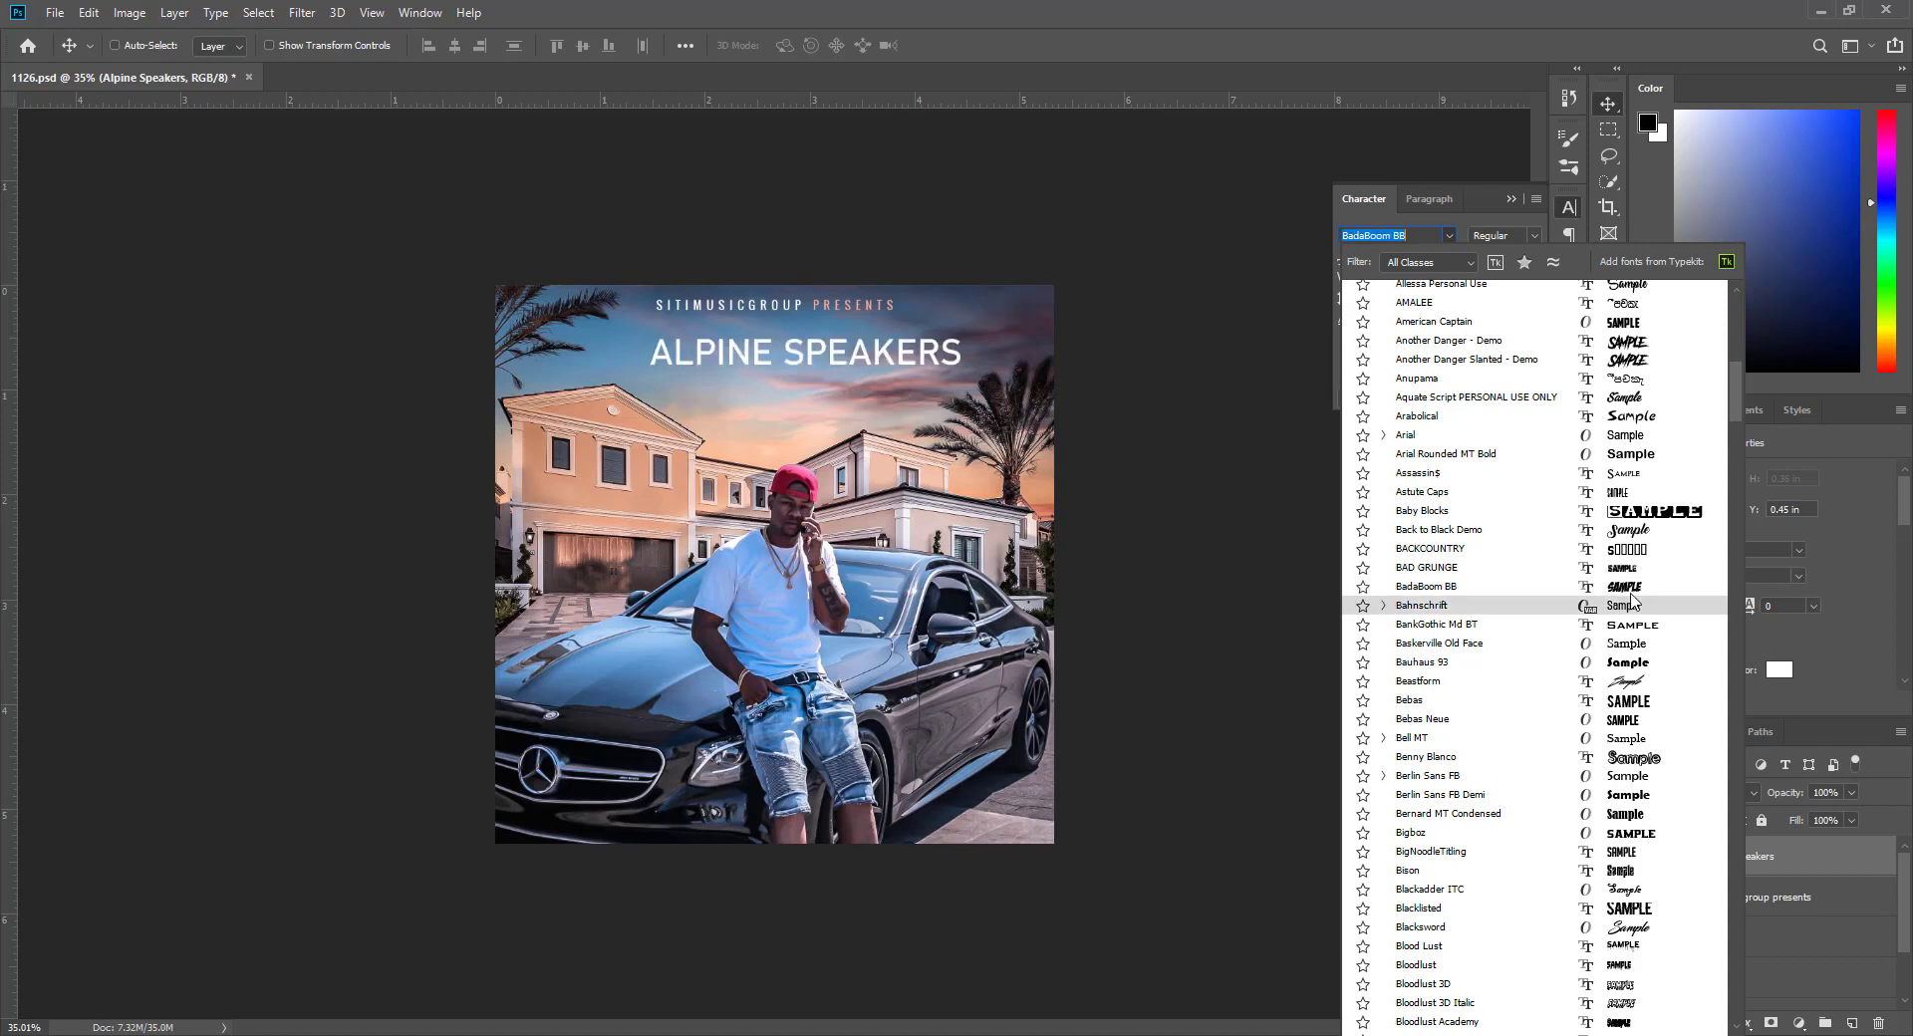
scroll(1743, 418, down, 4)
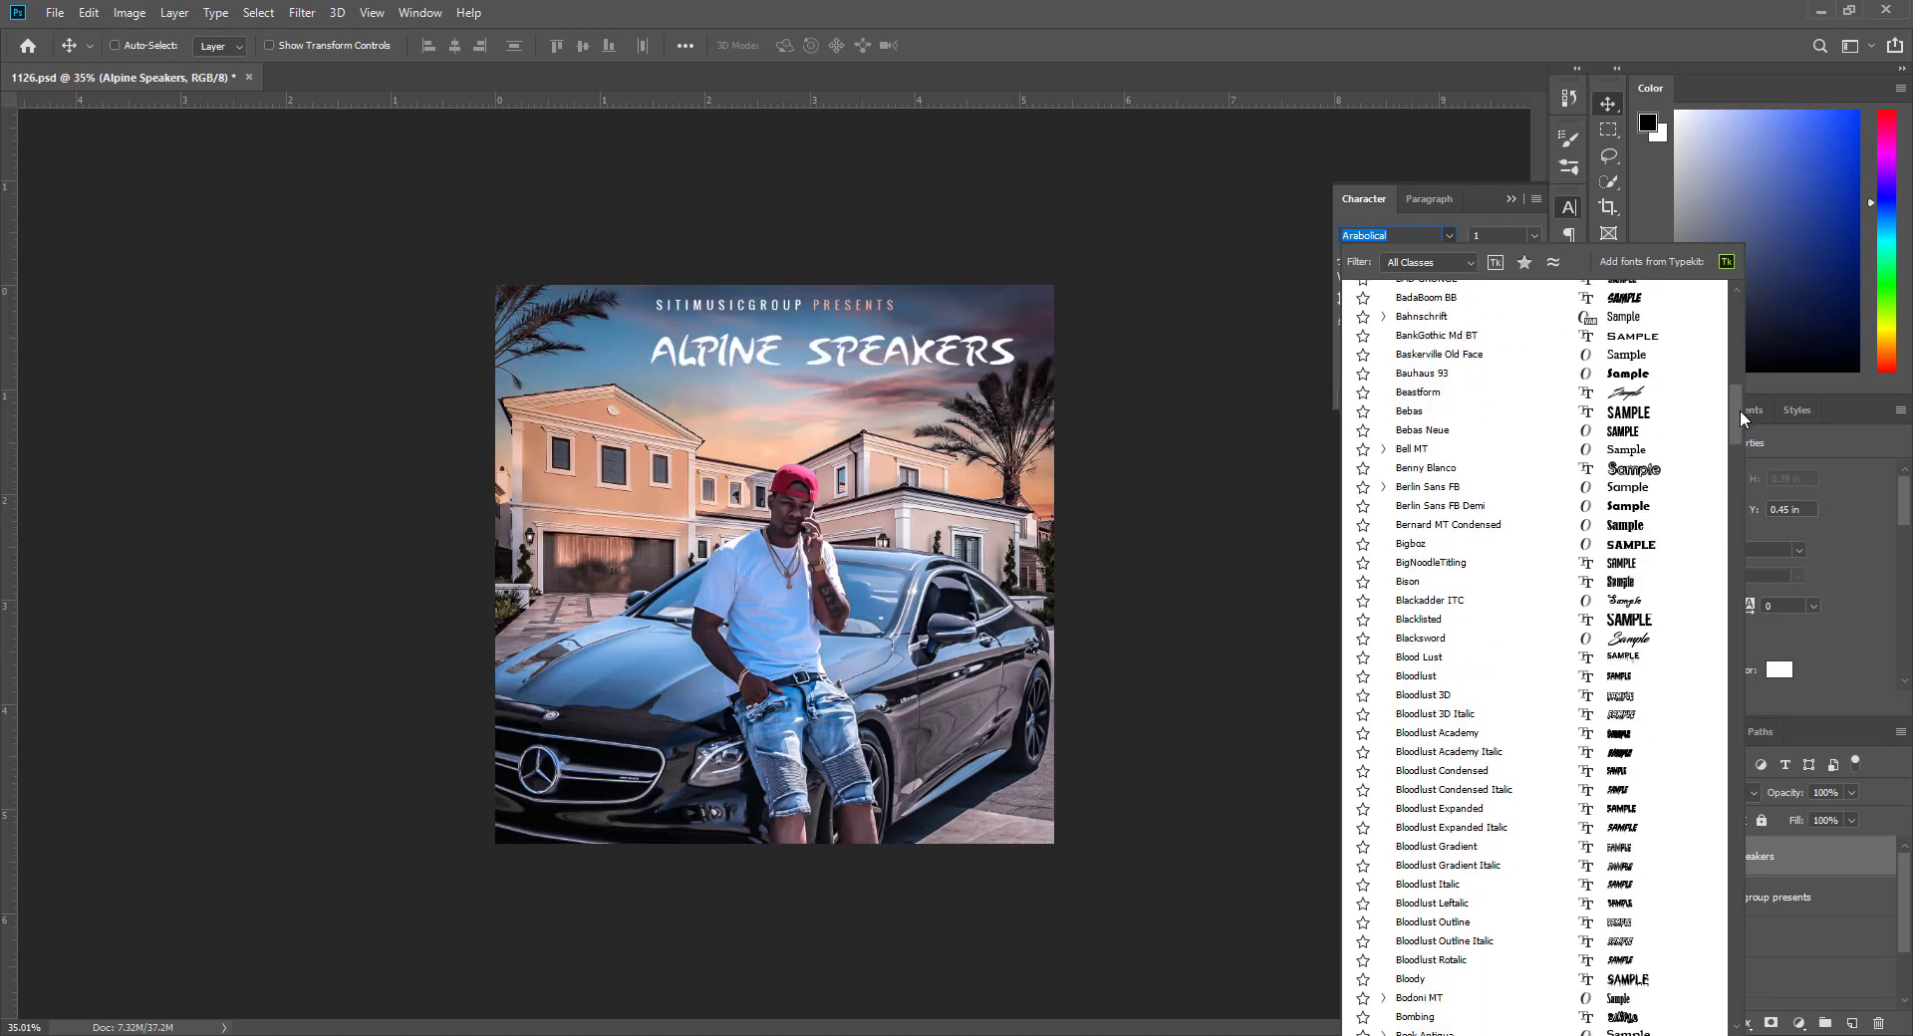
scroll(1733, 448, down, 1)
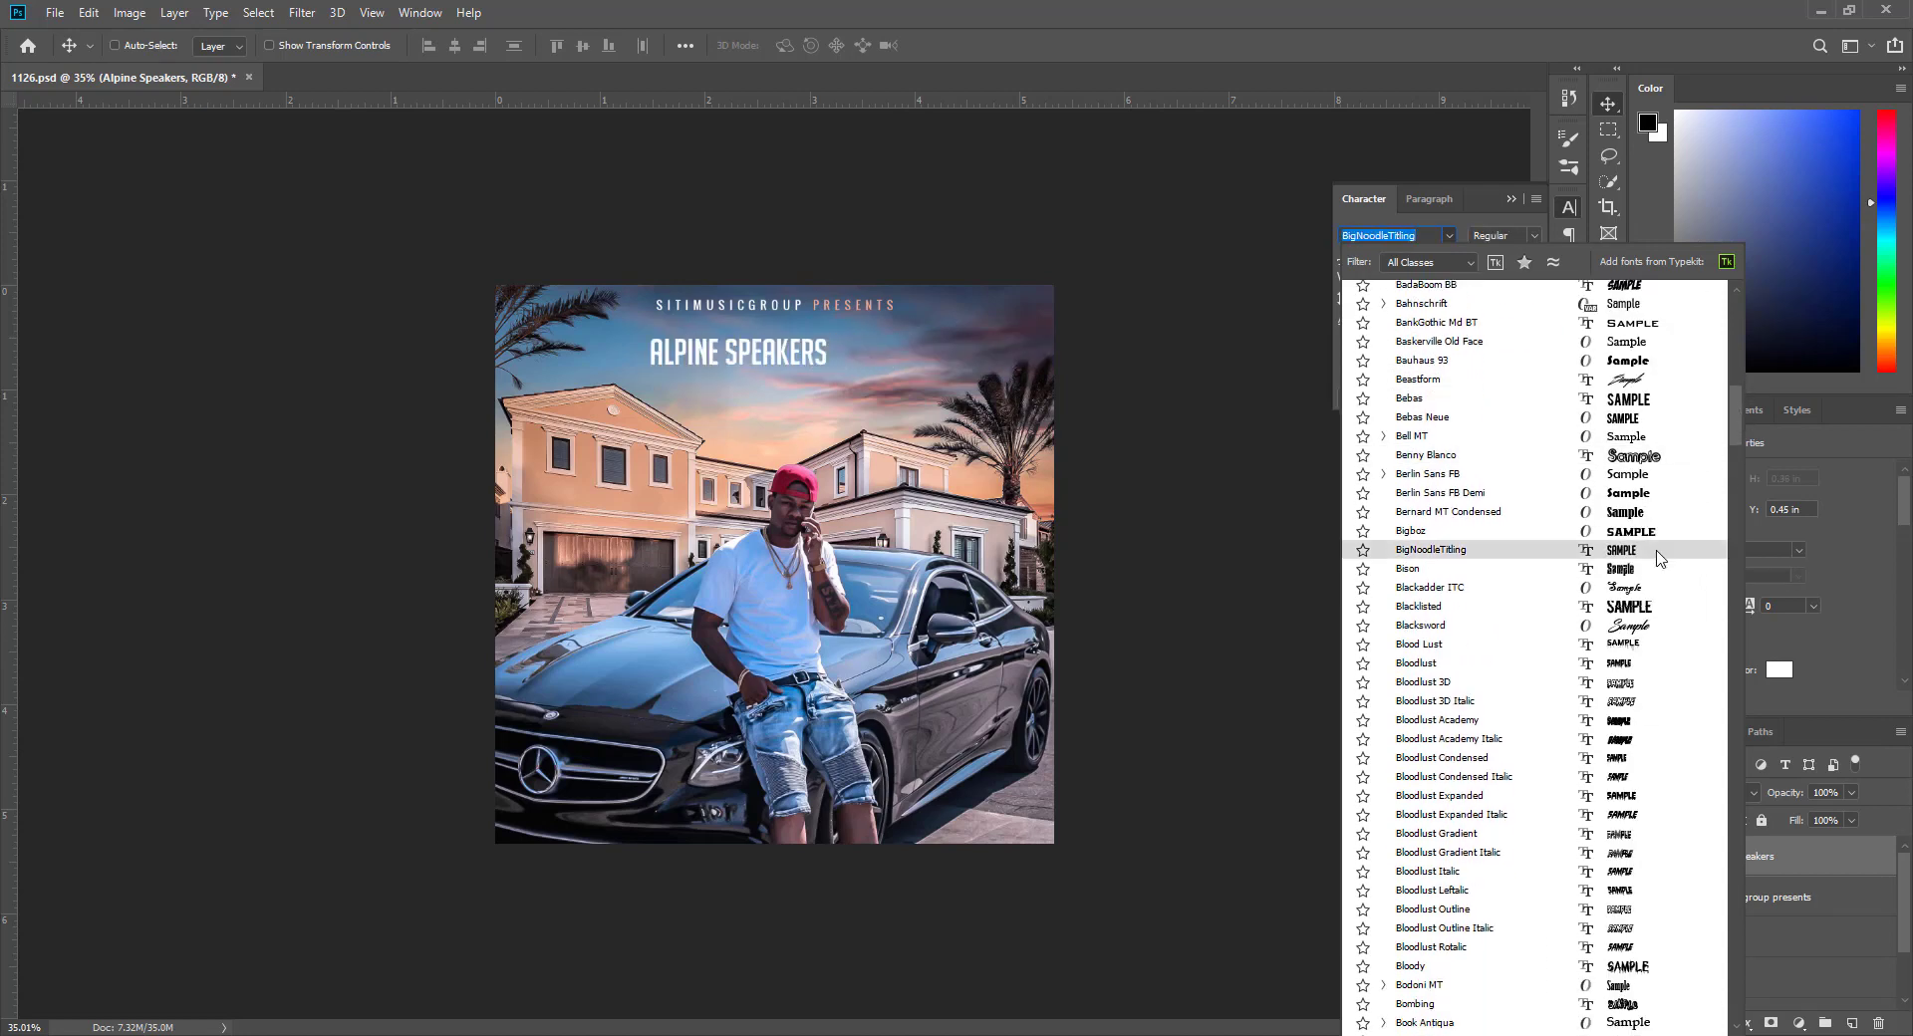
scroll(1658, 558, down, 8)
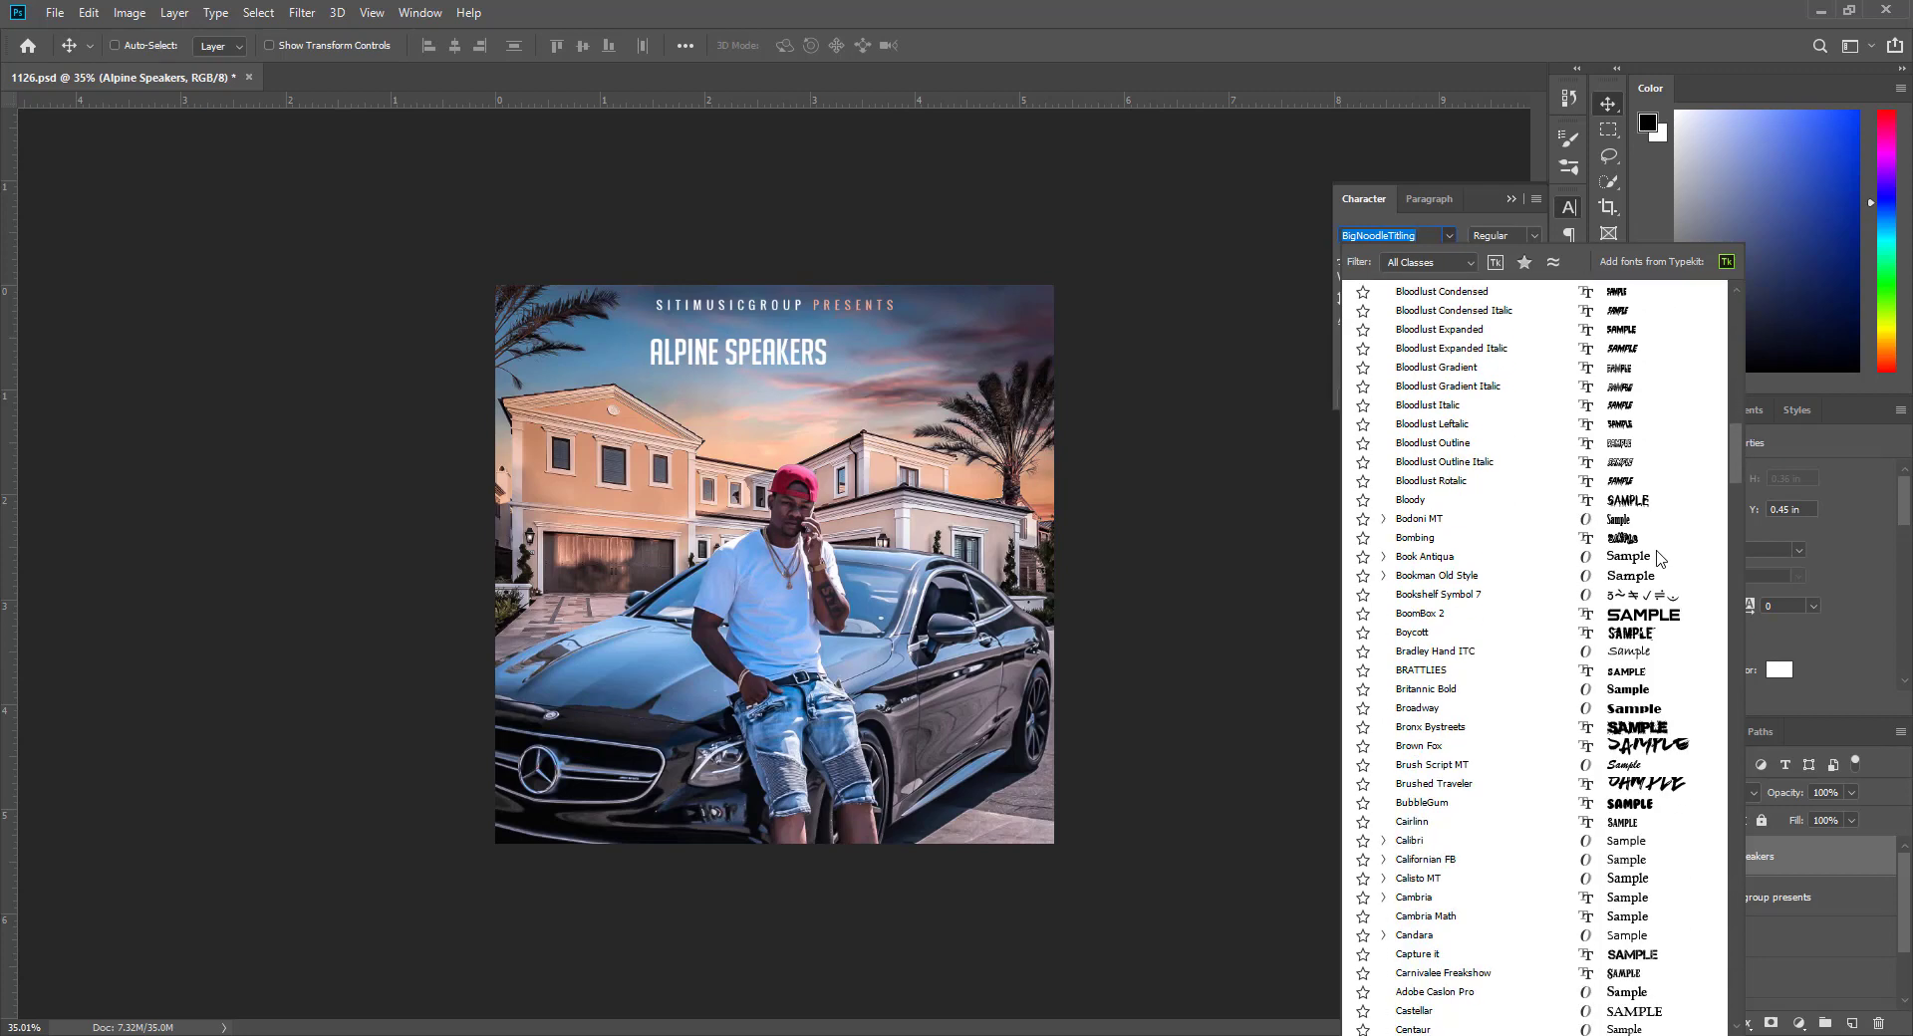
scroll(1659, 538, down, 4)
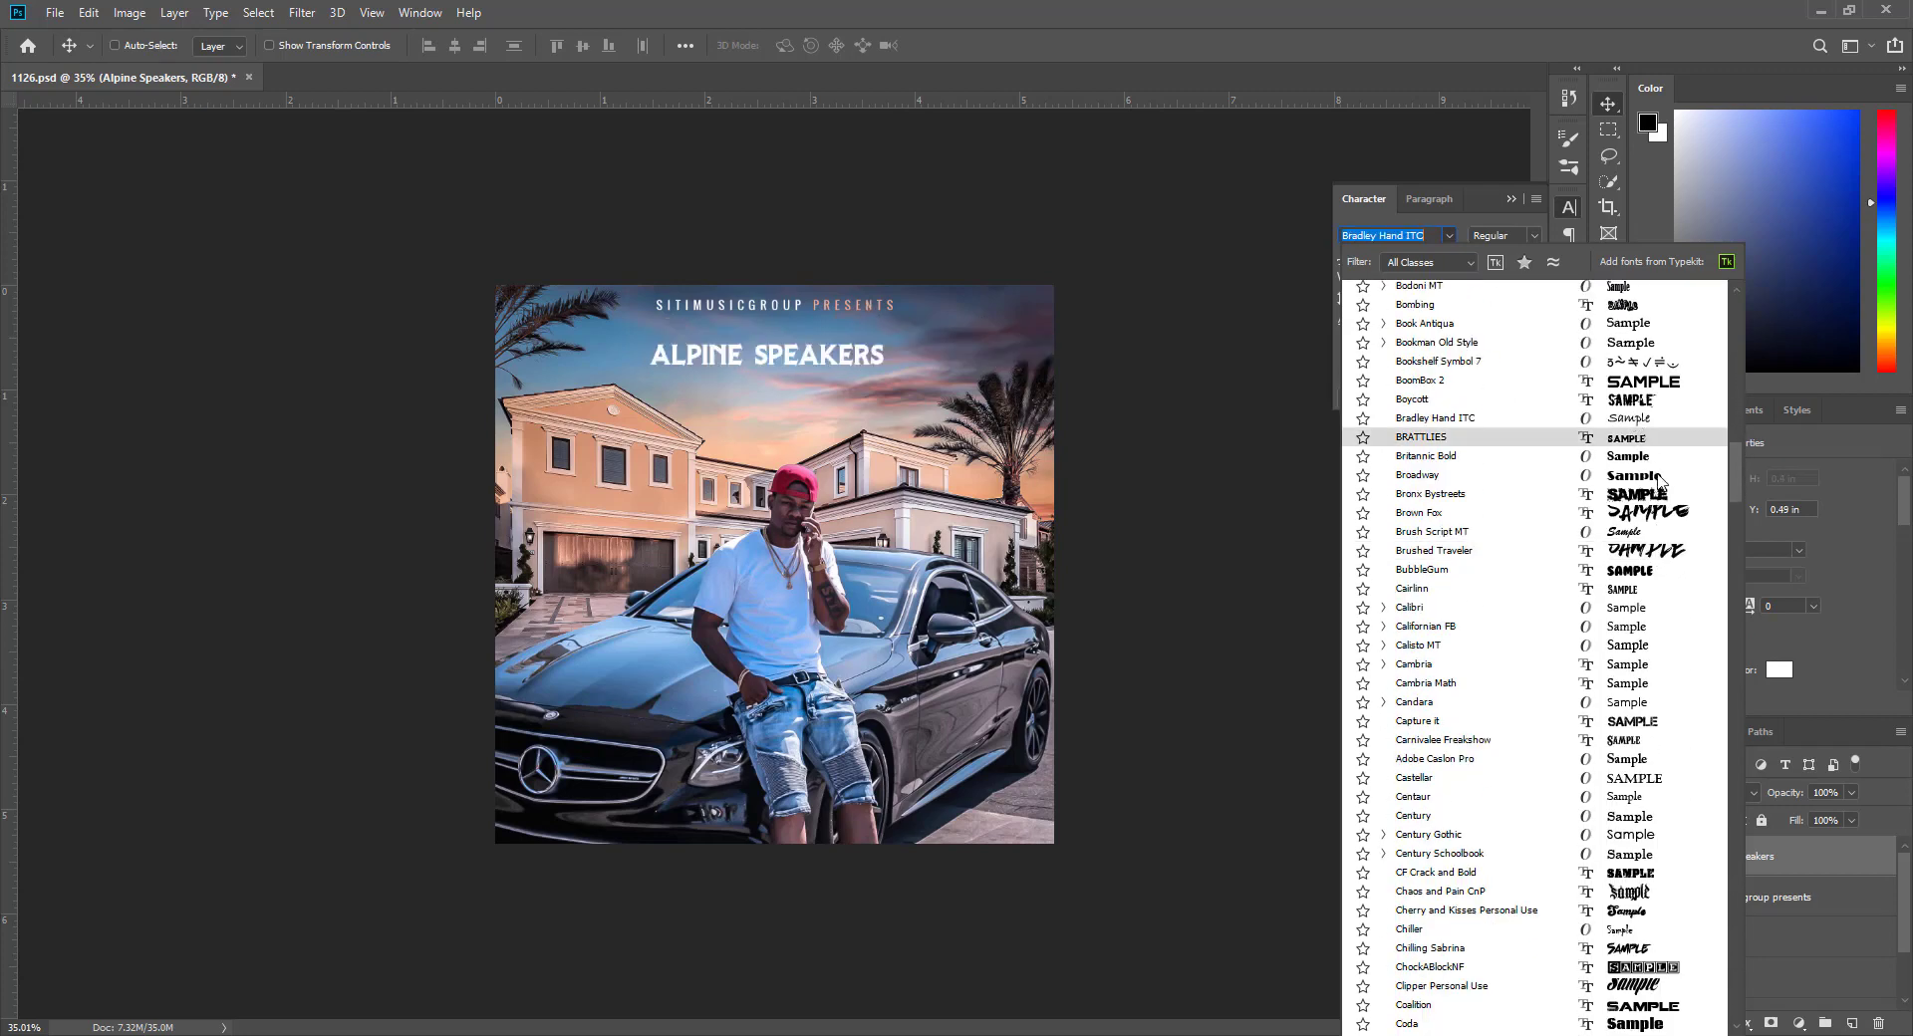
drag(1737, 482, 1743, 560)
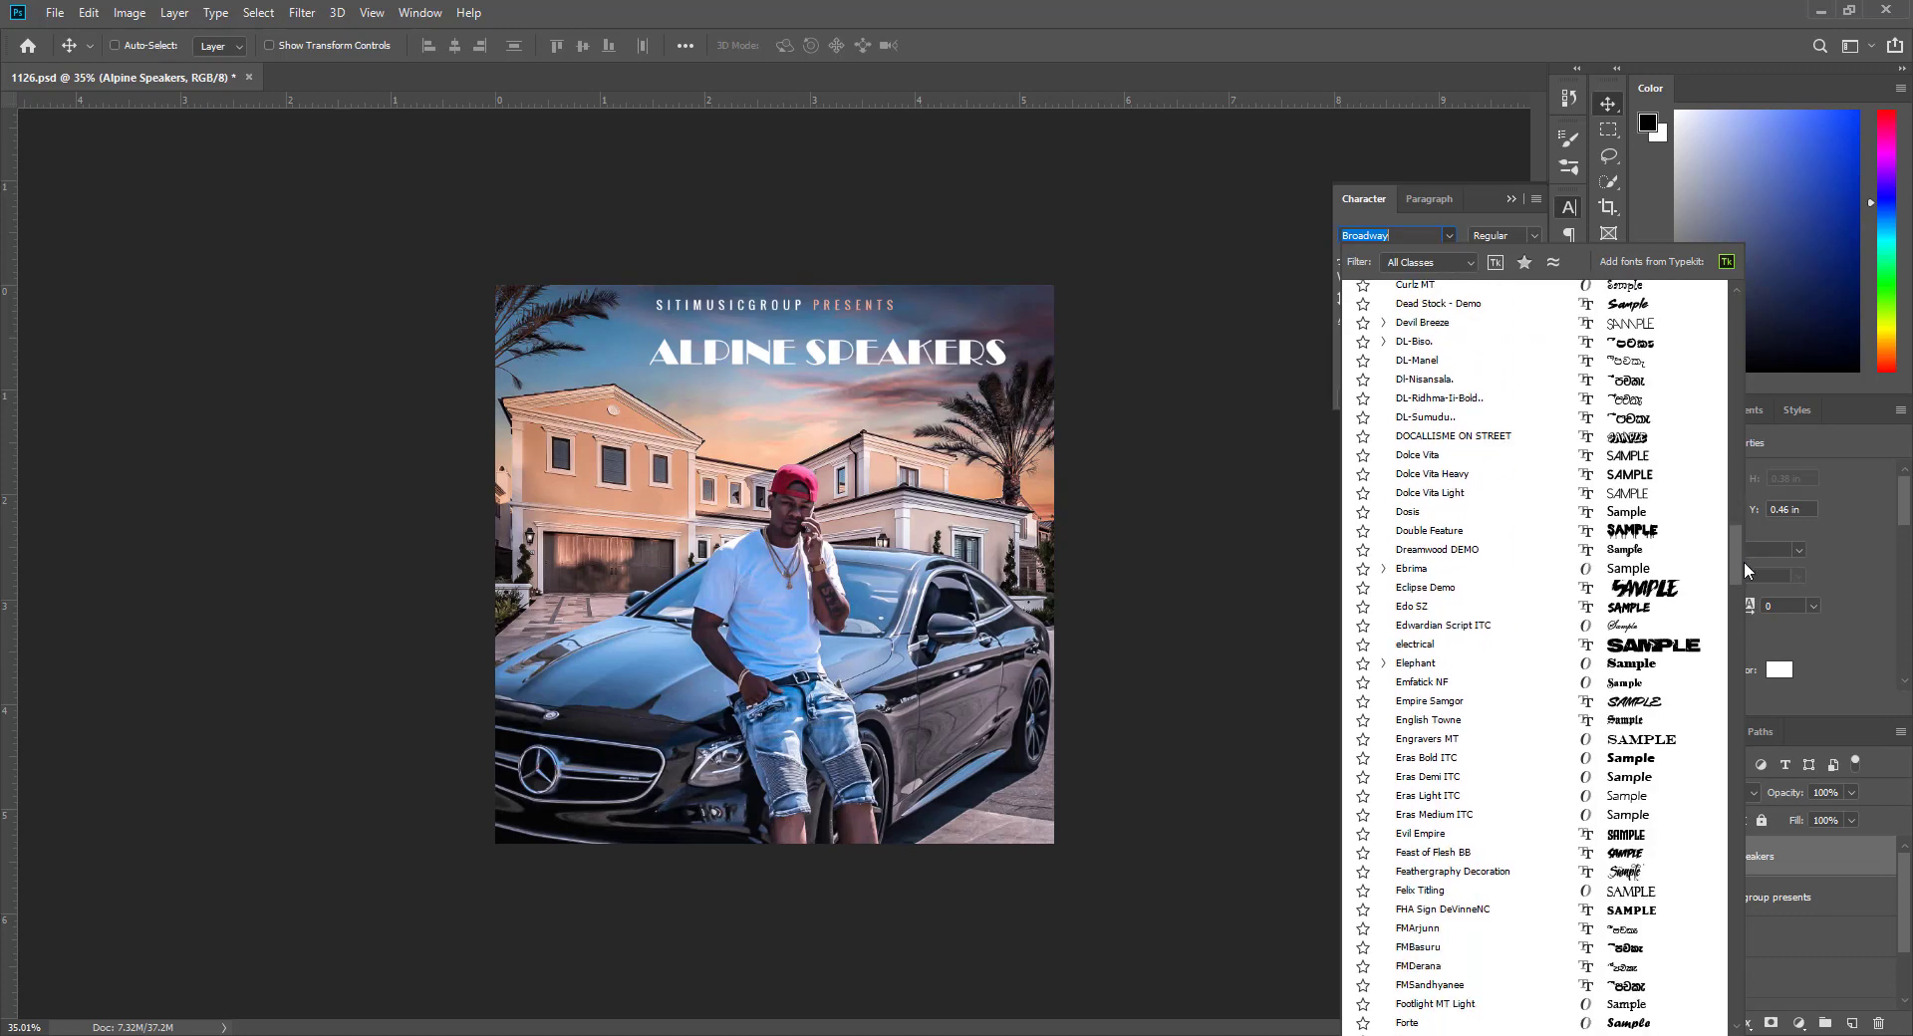
scroll(1681, 596, down, 2)
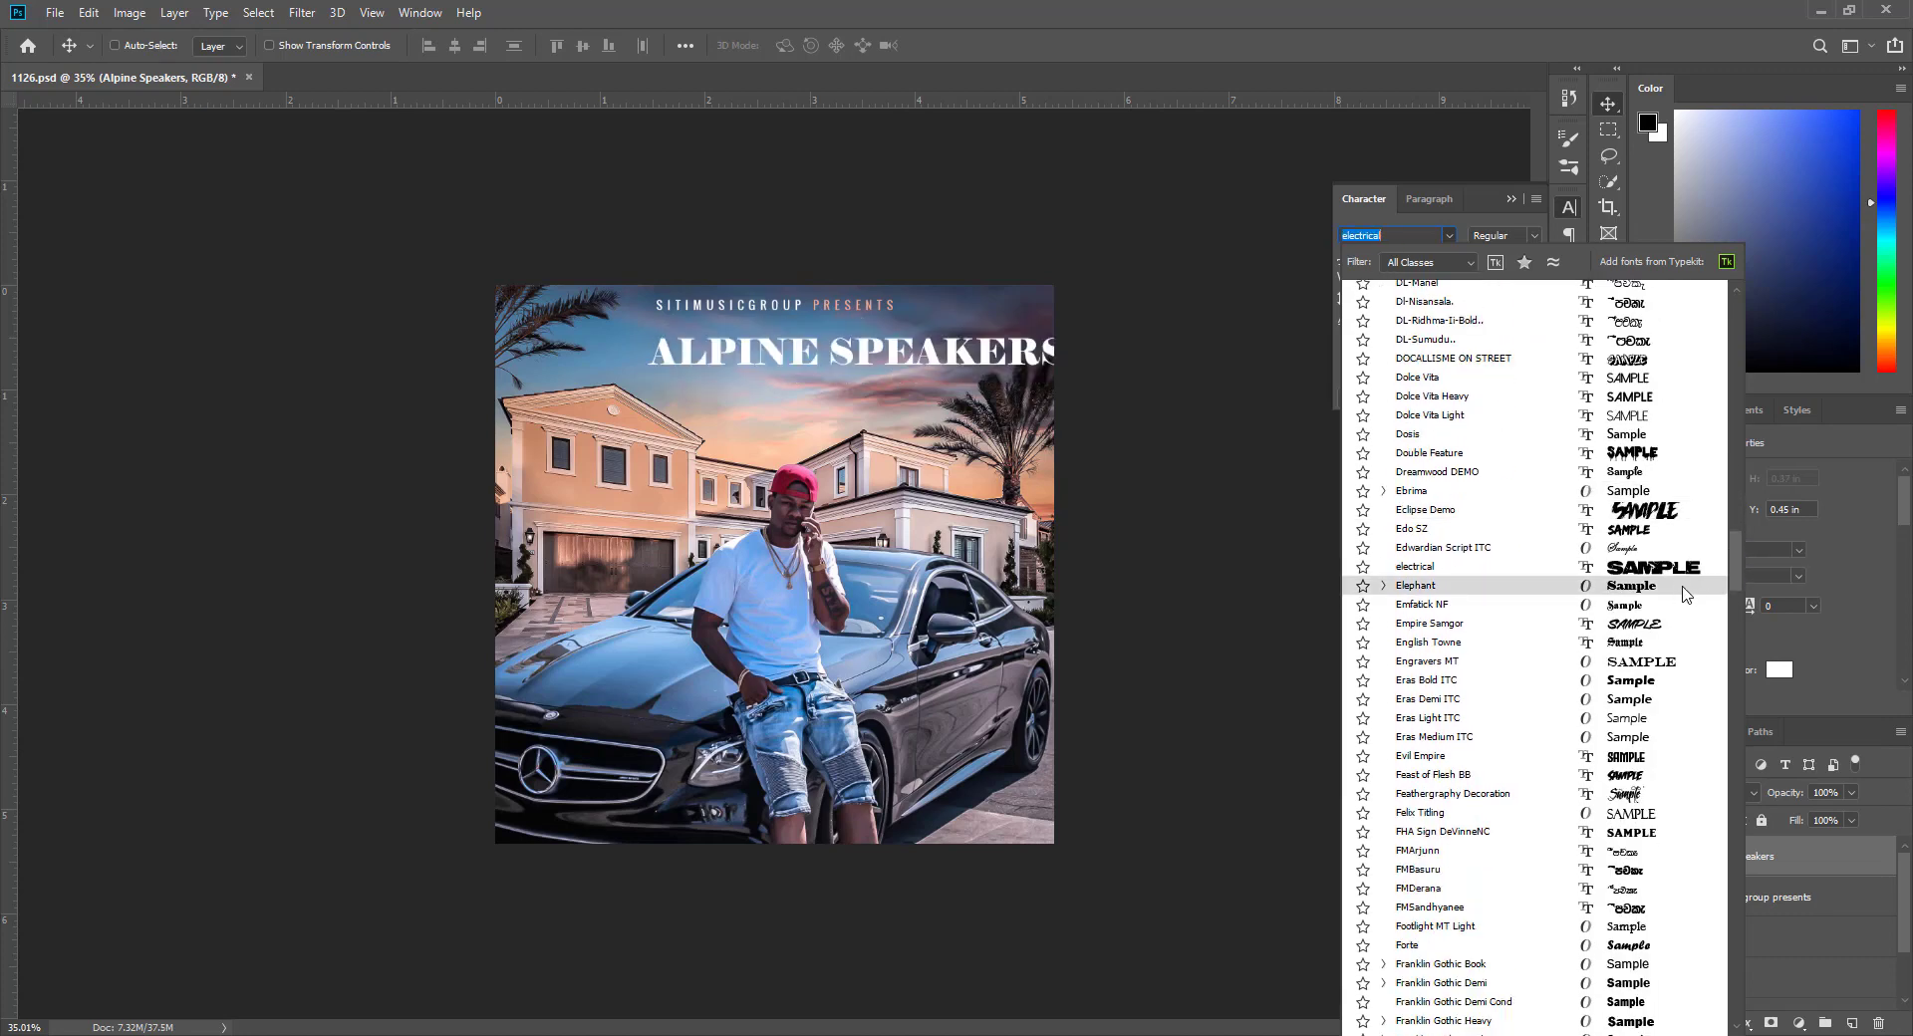
scroll(1686, 607, down, 5)
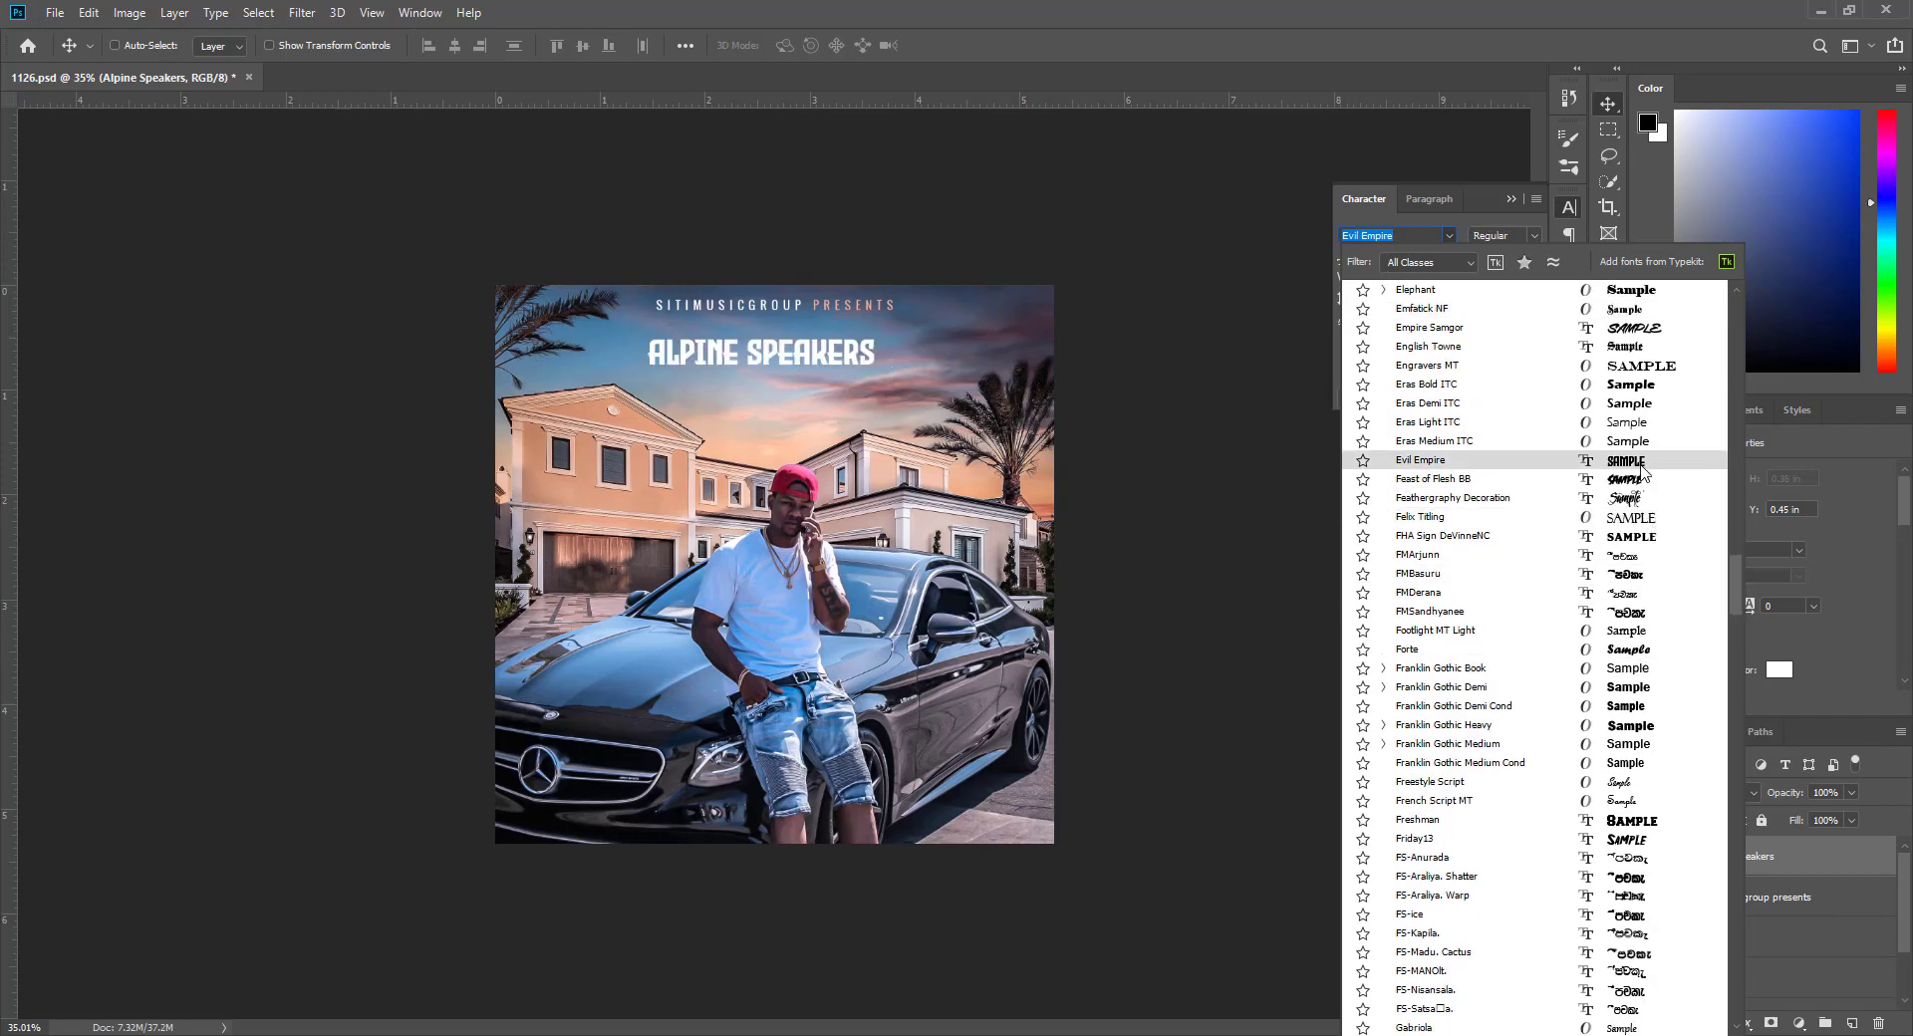
click(1641, 463)
key(ctrl+0)
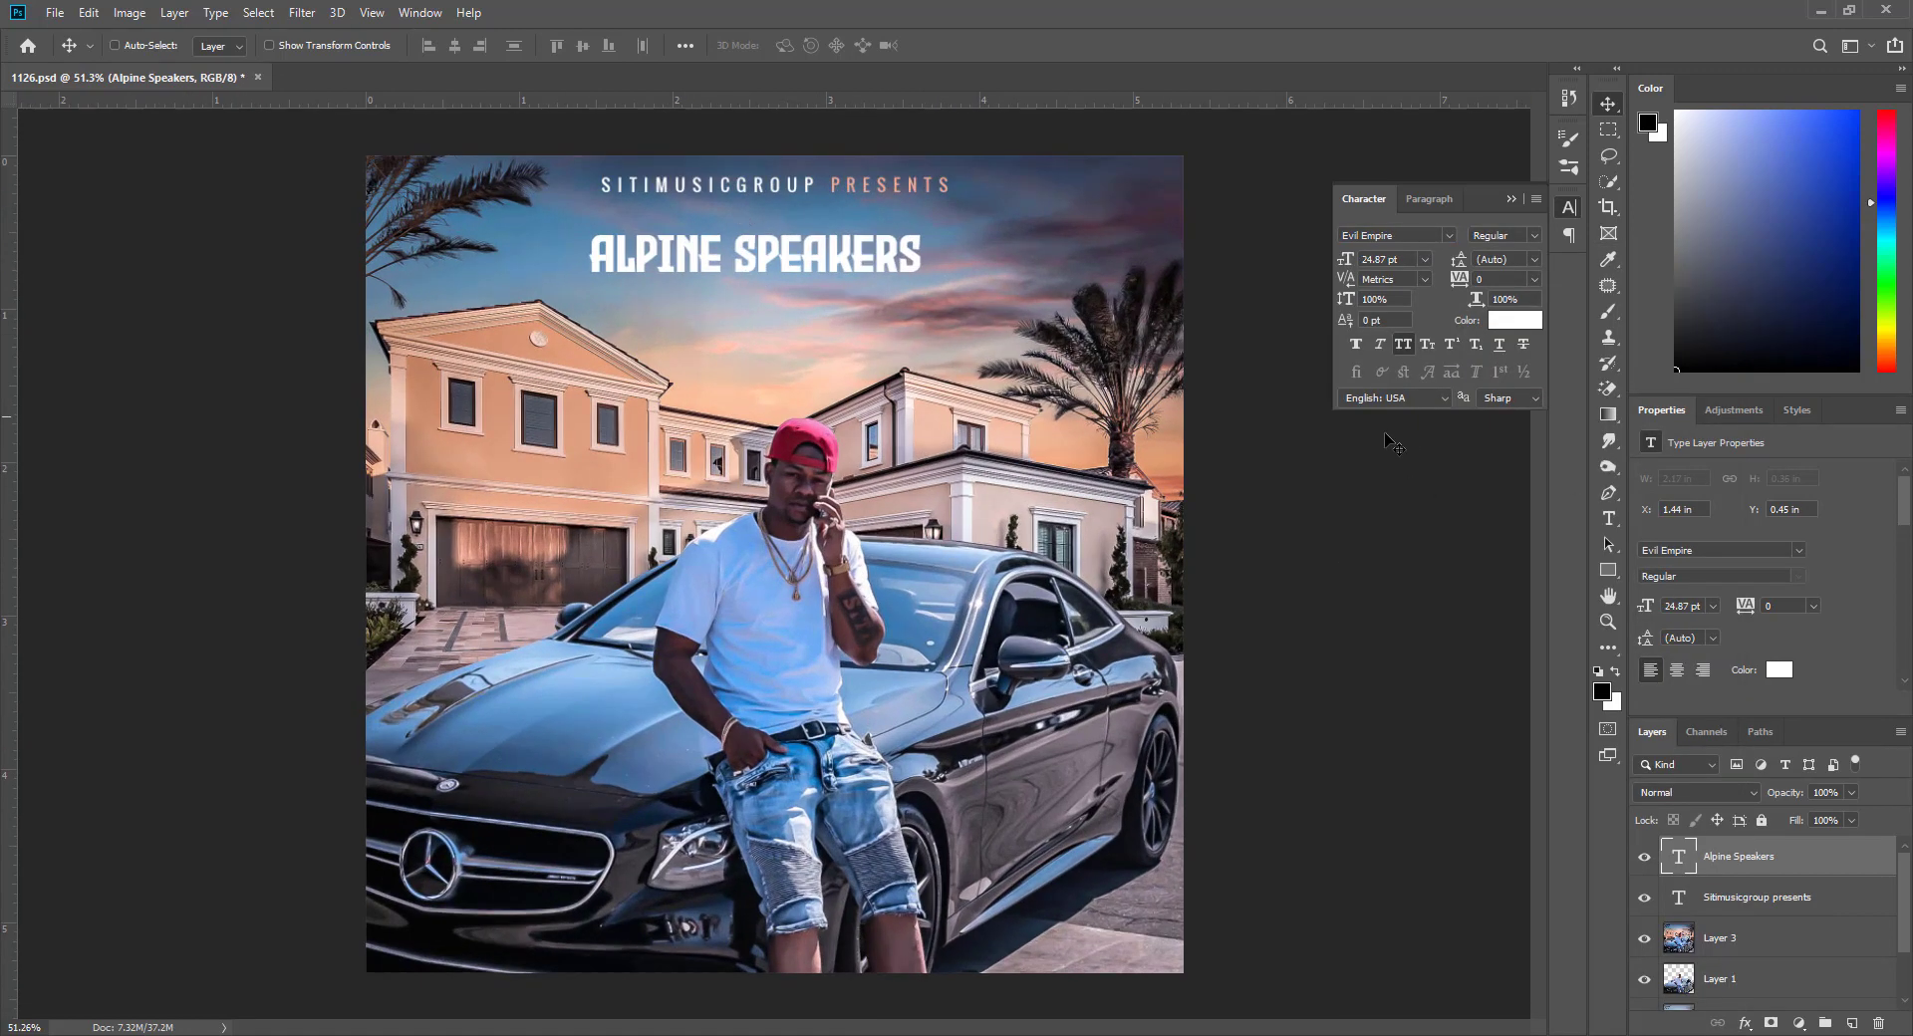
Delete the word "Speakers" from the title so the layer reads only "Alpine"
click(1608, 518)
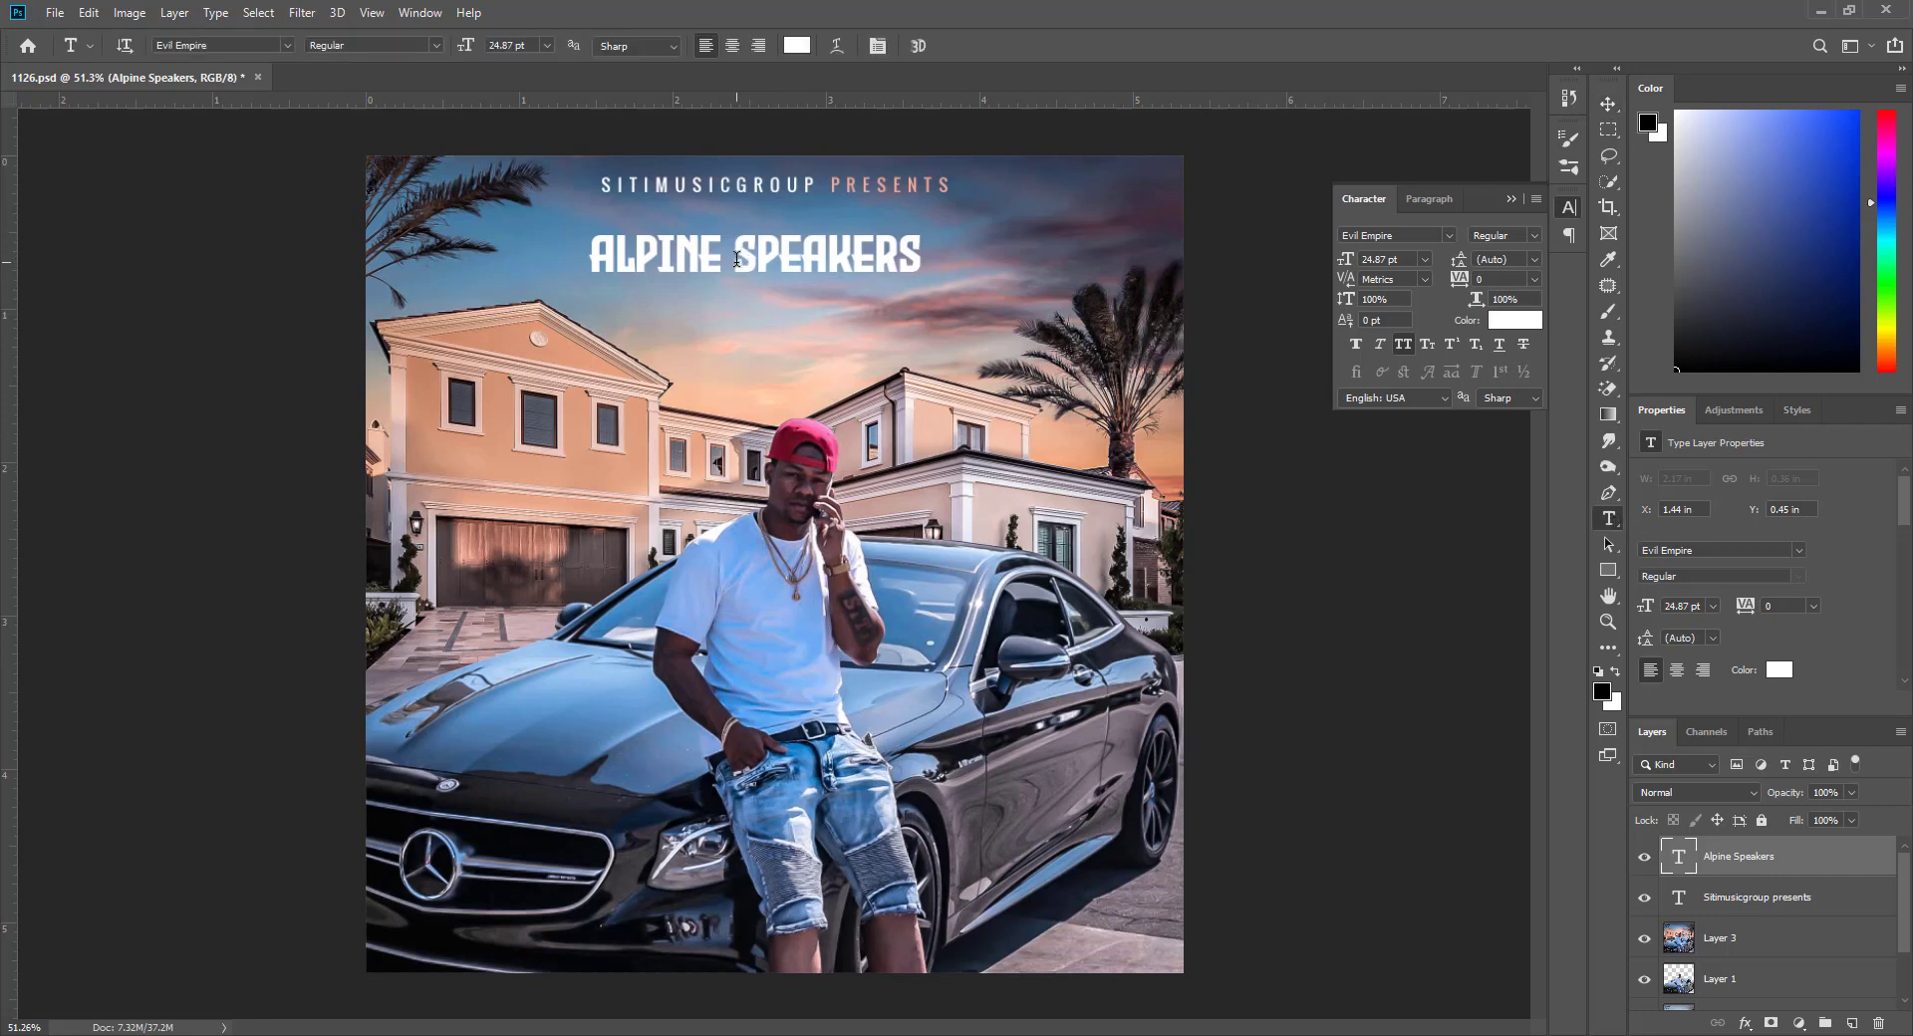
drag(737, 261, 876, 264)
drag(1051, 280, 1086, 279)
key(BackSpace)
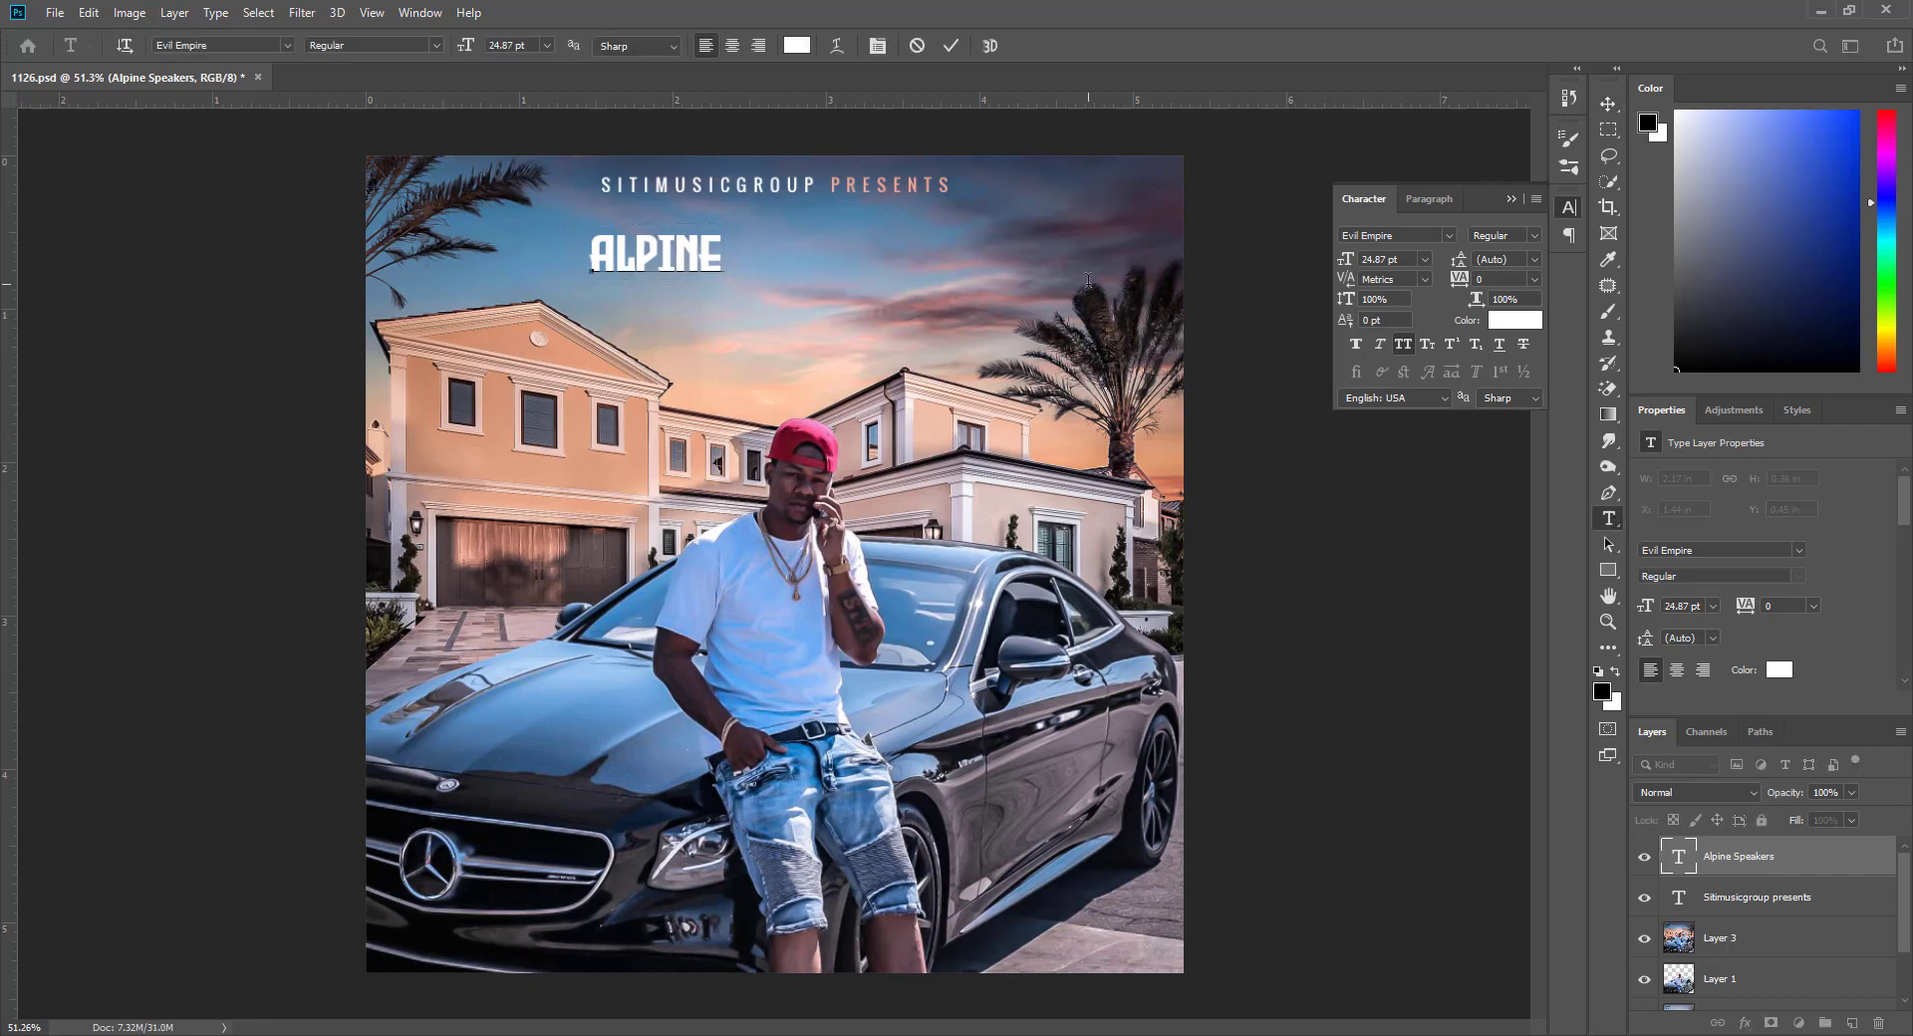
key(ctrl+Return)
Enlarge the "Alpine" title to about 45.4 pt and center it beneath the heading
key(ctrl+t)
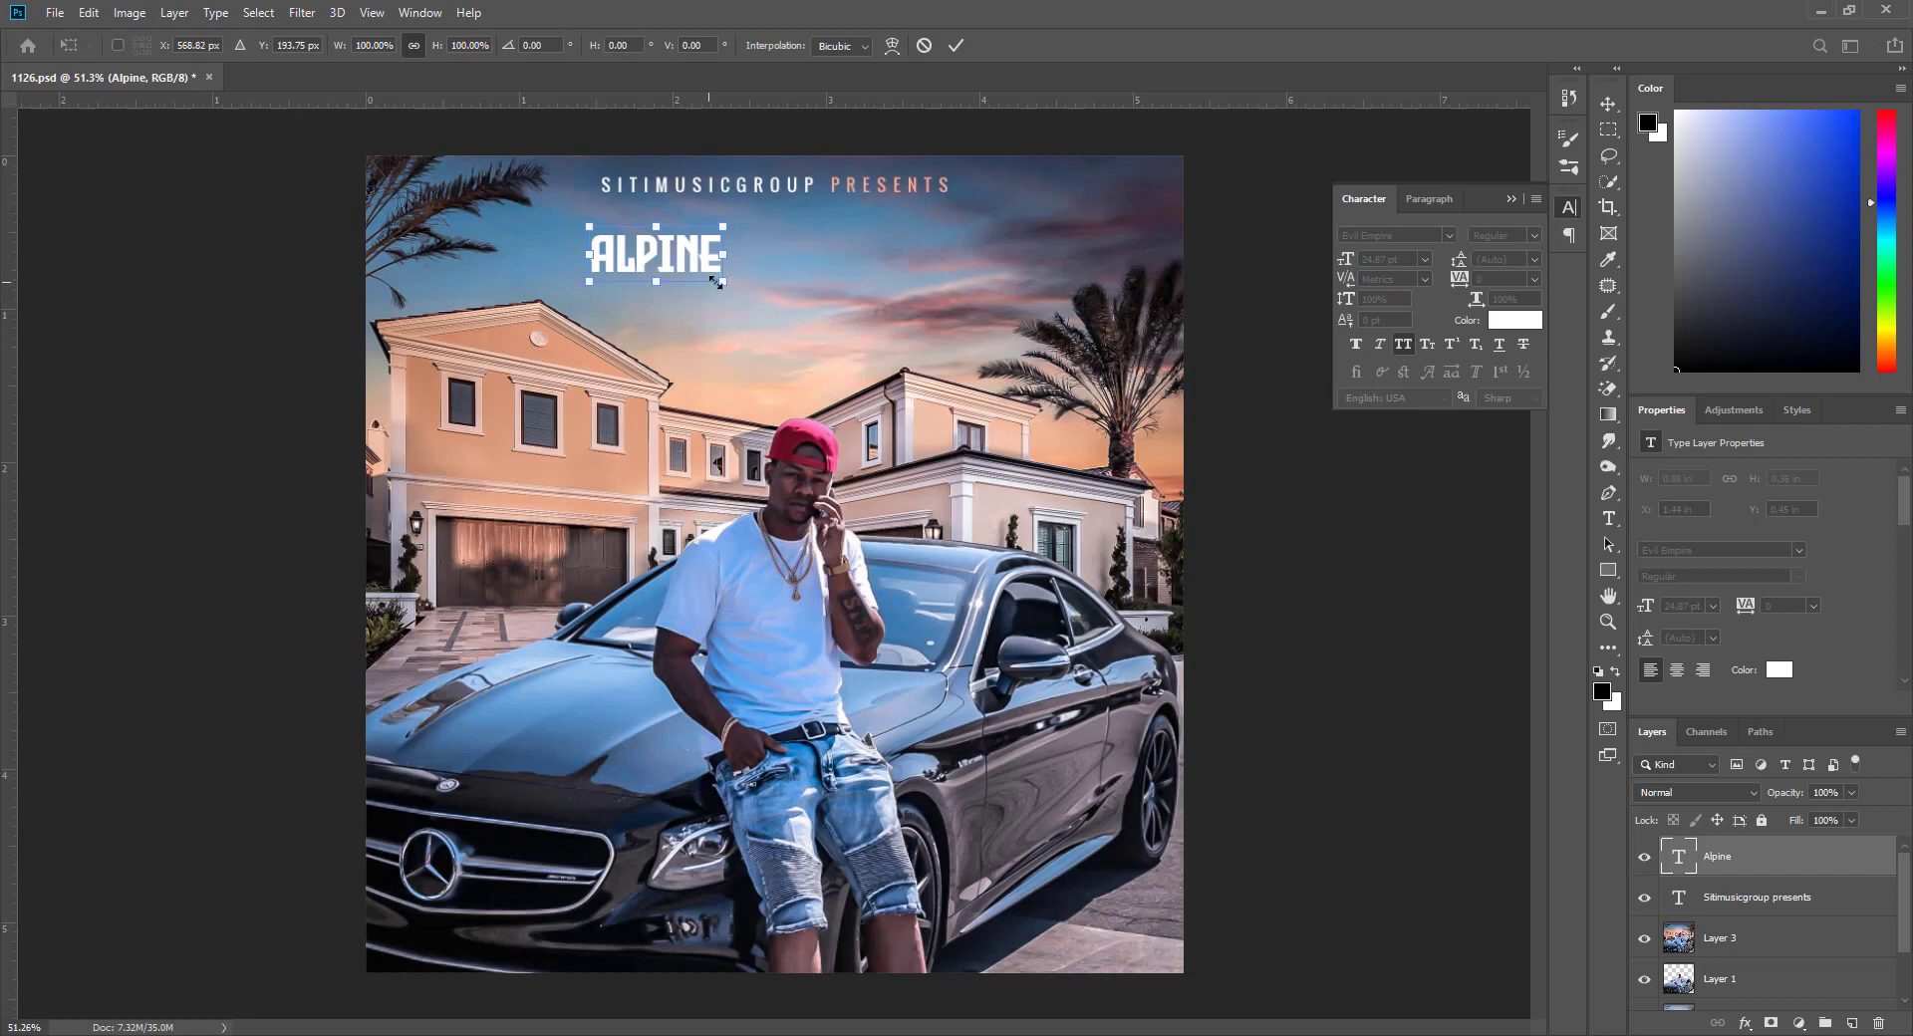
drag(717, 282, 805, 246)
key(Return)
Duplicate the "Alpine" text layer, move the copy directly below it, and change its text to "SPEAKERS"
key(ctrl+j)
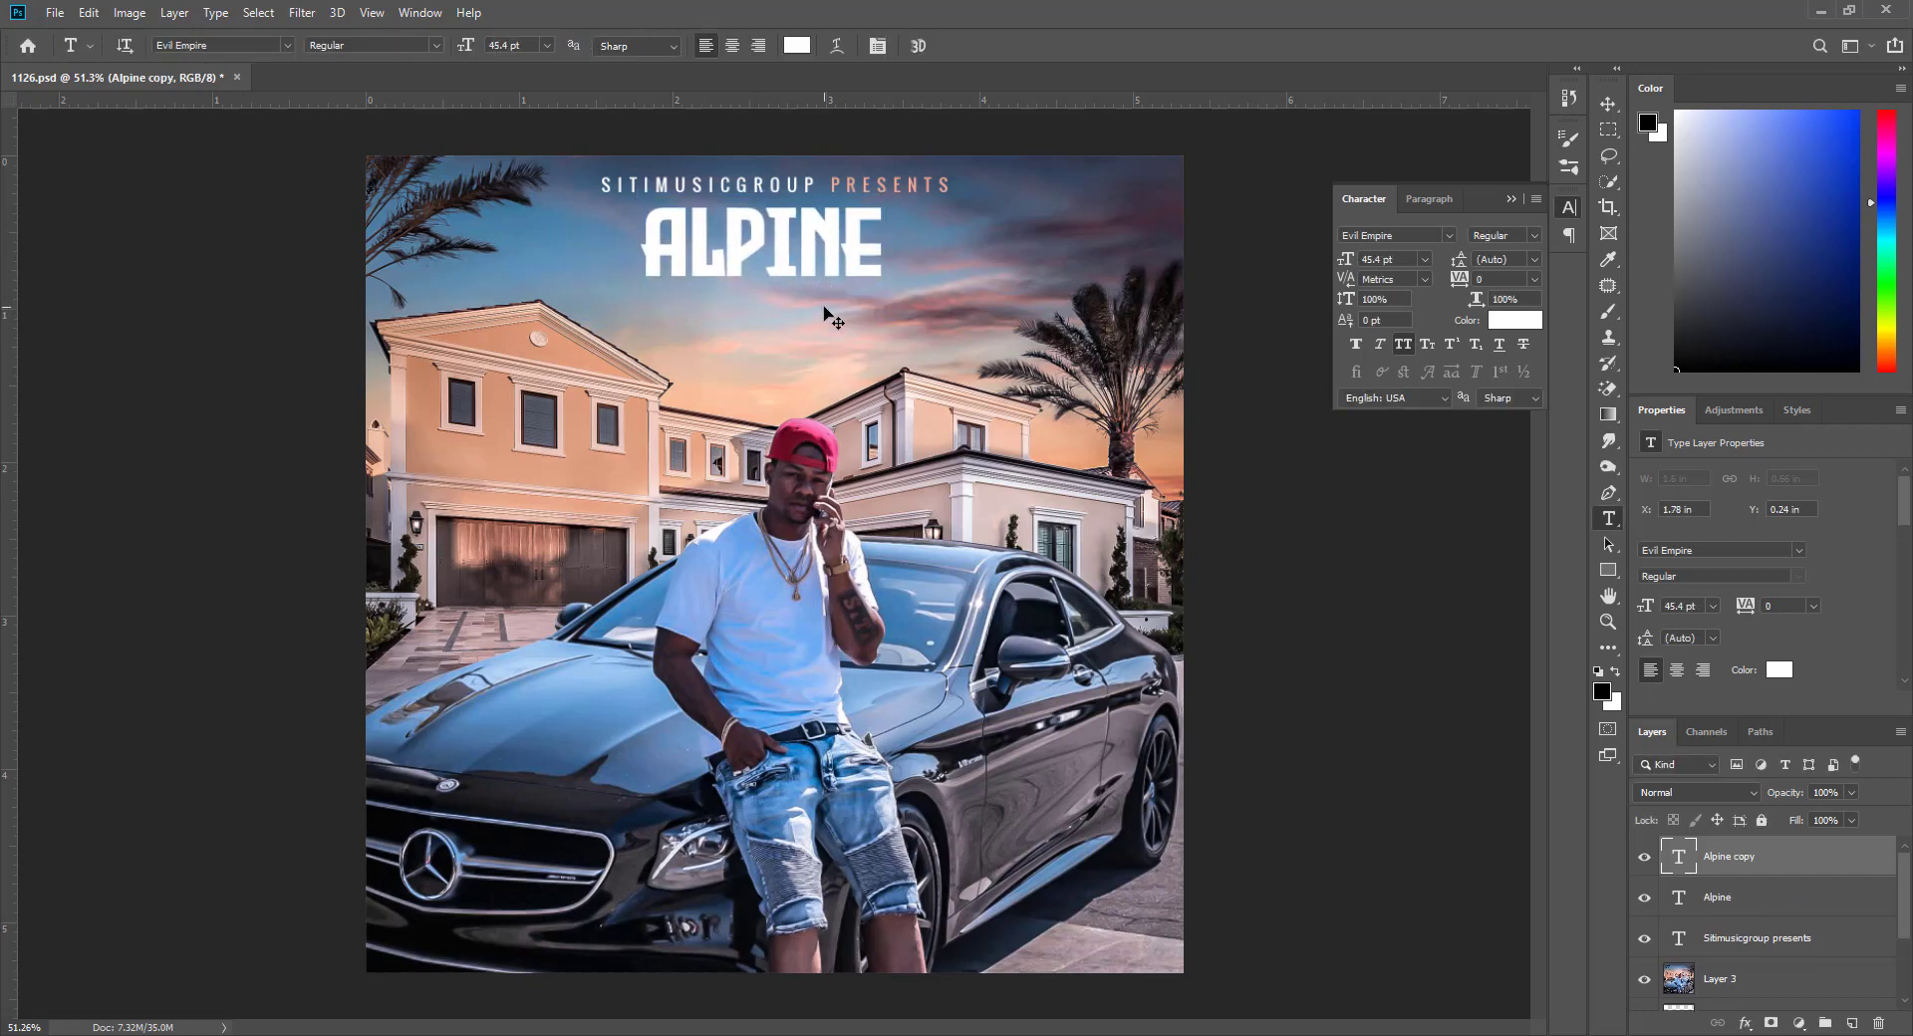
drag(825, 312, 825, 385)
double_click(795, 330)
text(SPEAKERS)
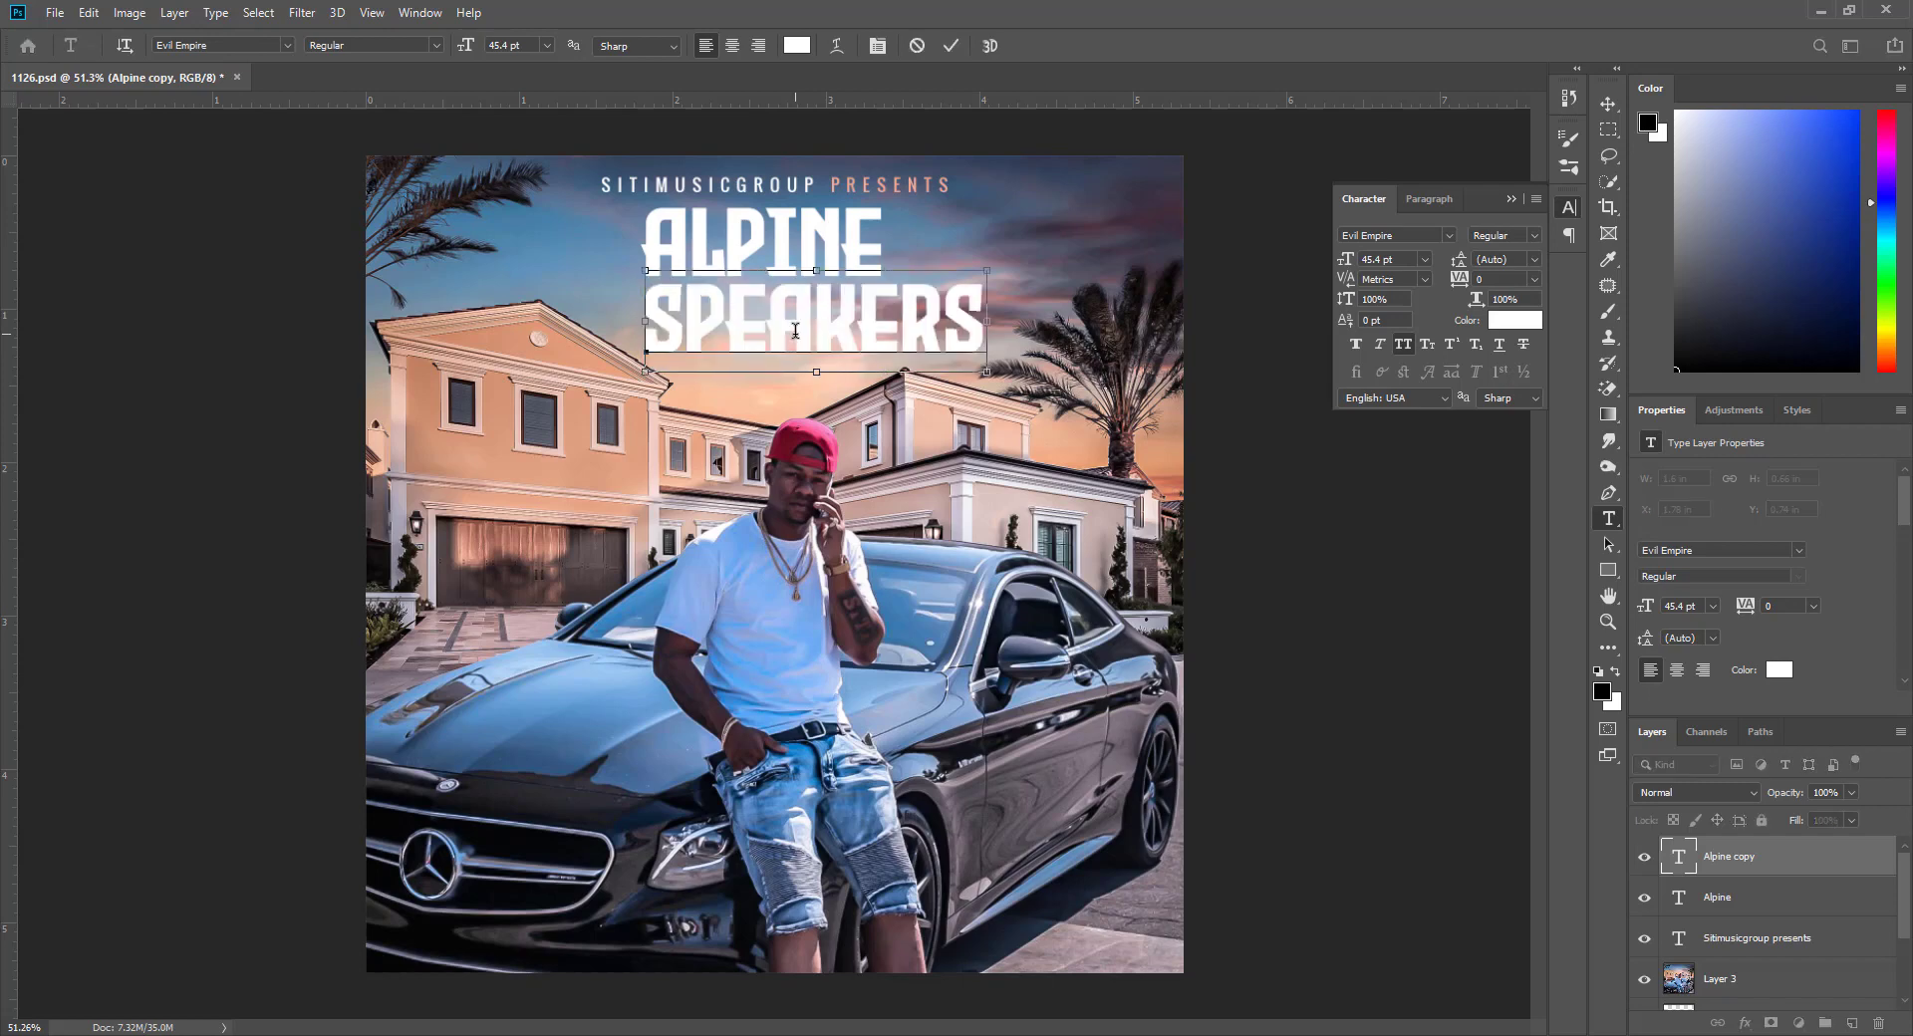
key(ctrl+Return)
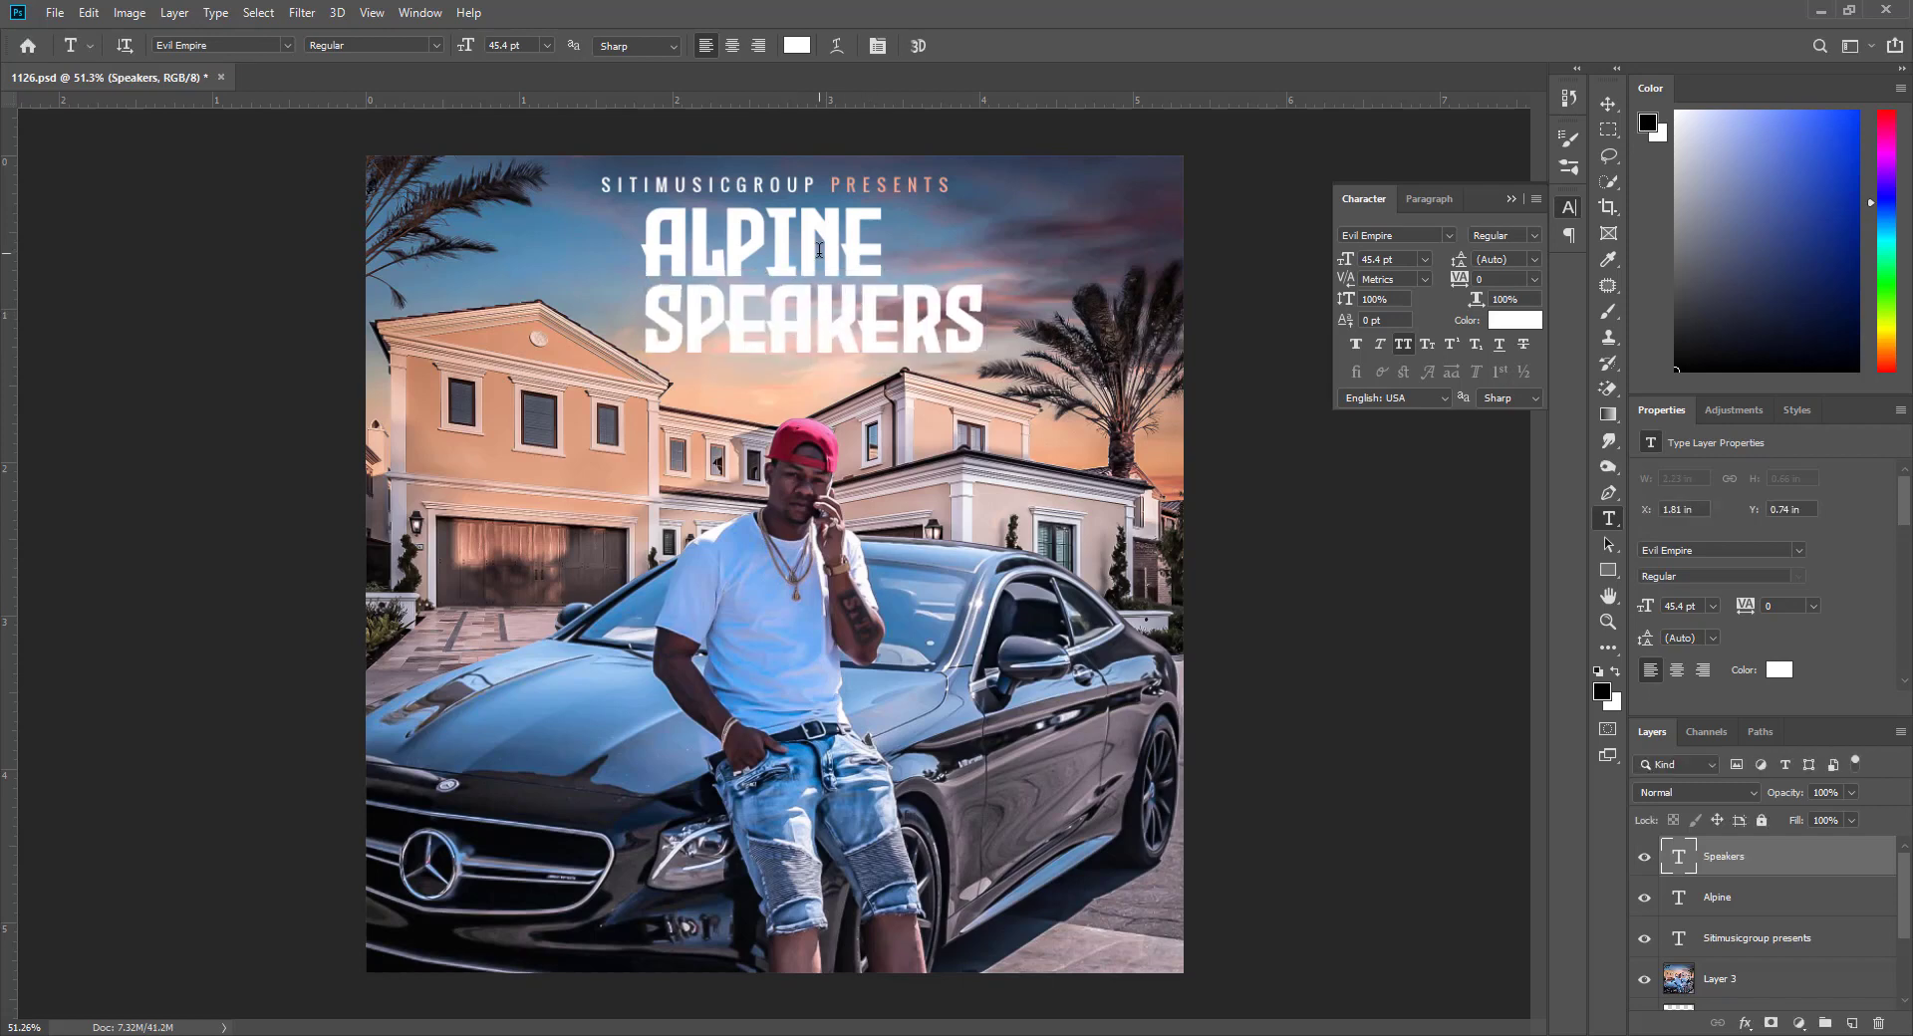
Scale the "Alpine" text up to about 65.75 pt so it spans the heading's width, centered below it
scroll(1052, 218, down, 3)
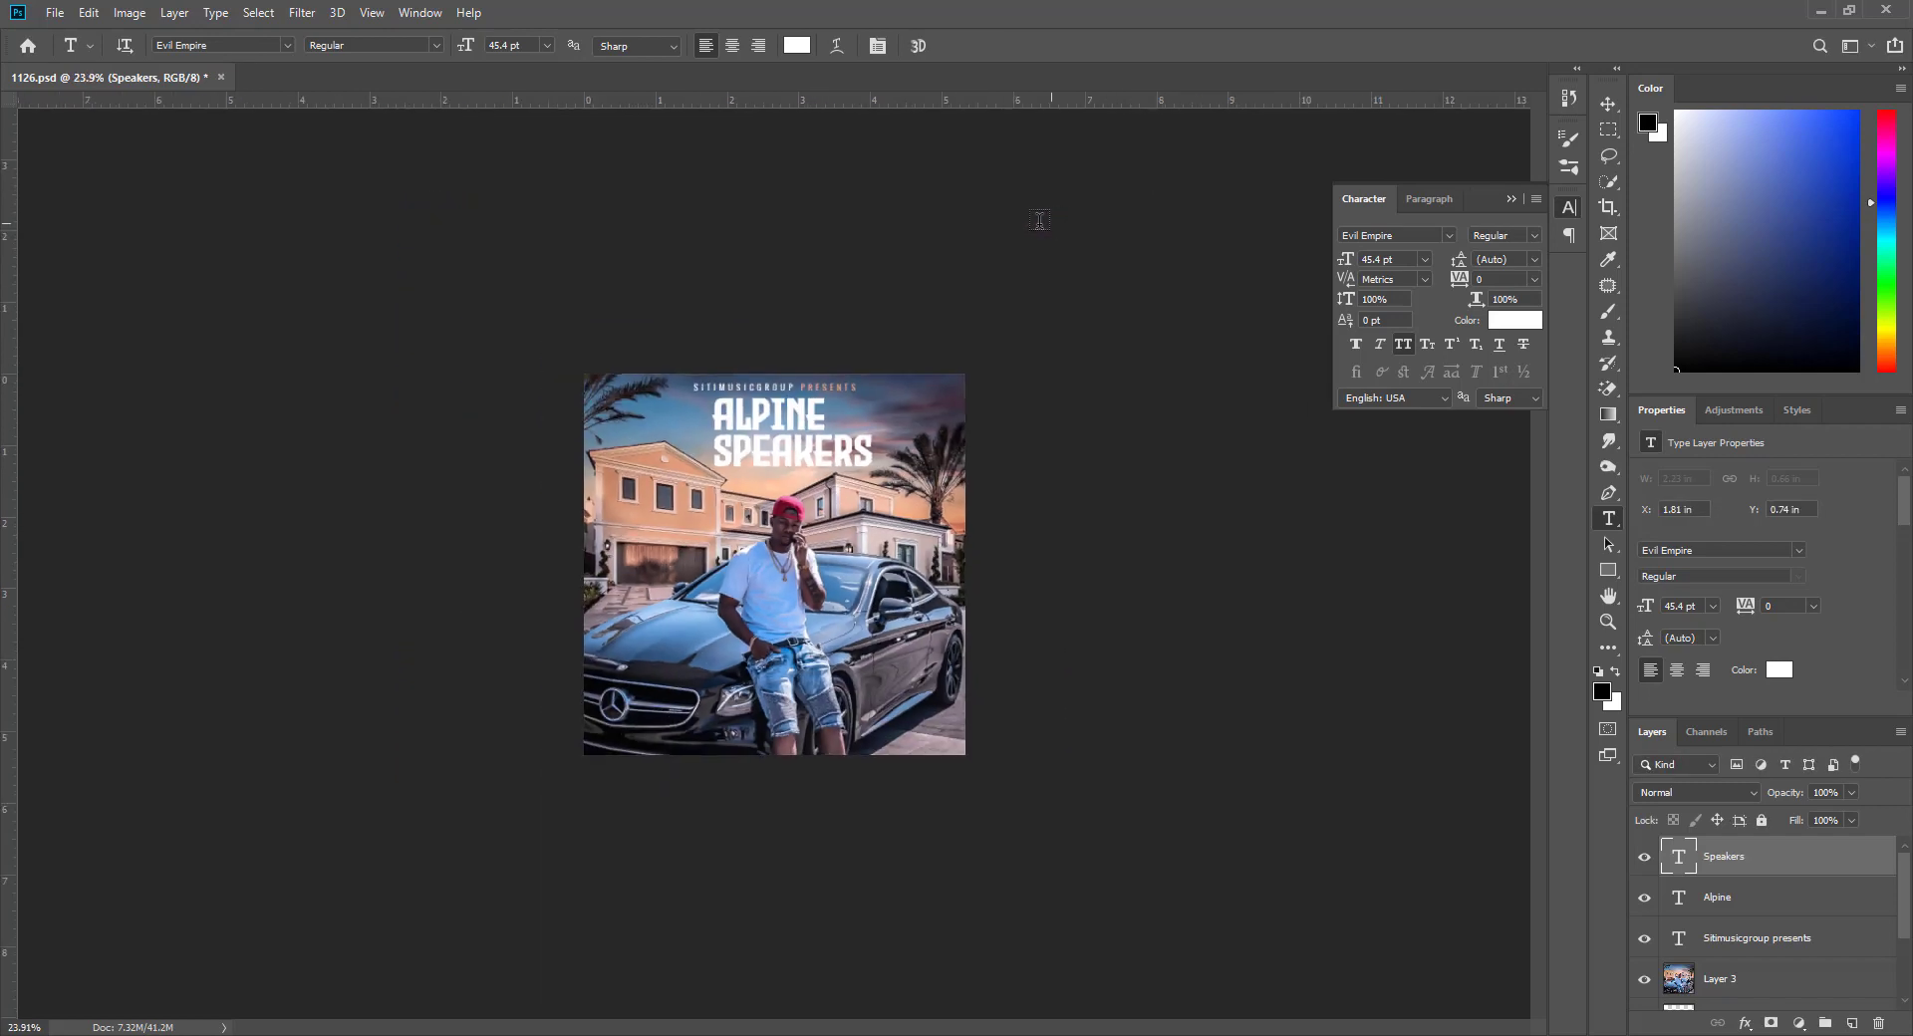
click(1607, 102)
scroll(709, 235, up, 2)
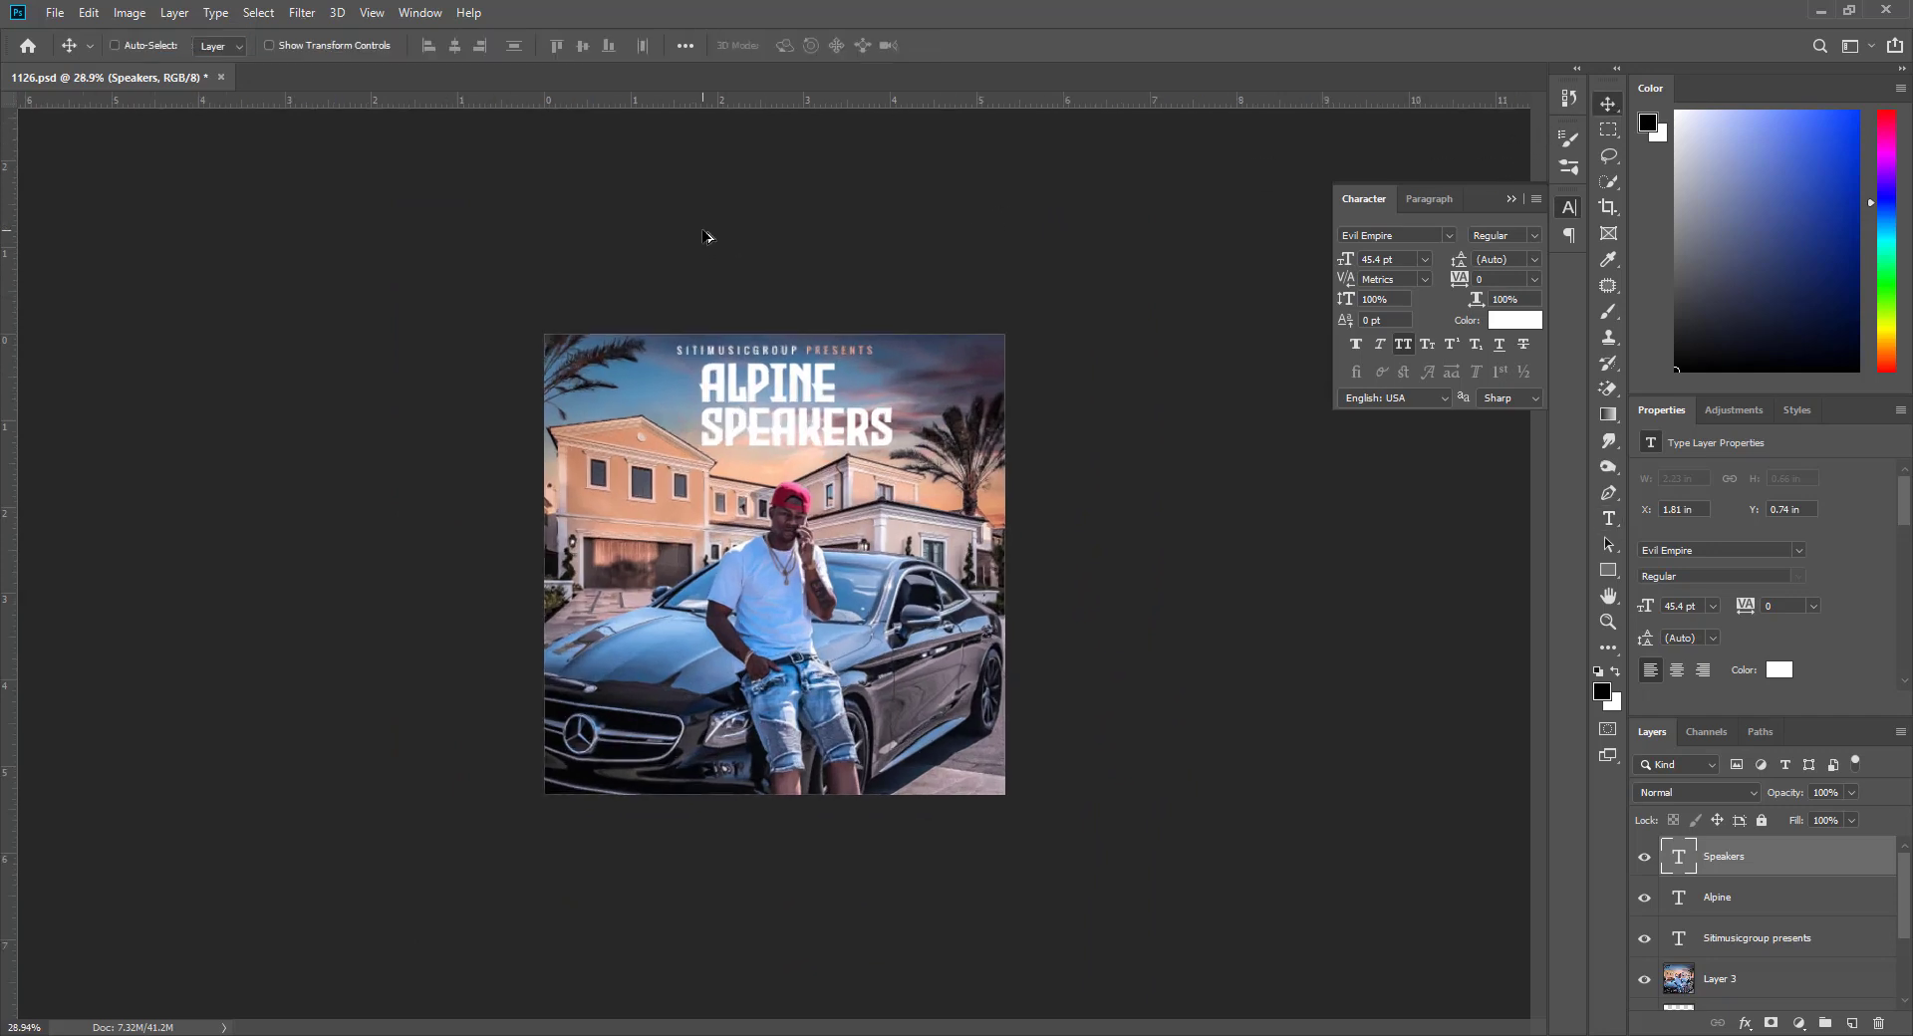
drag(794, 336, 837, 319)
key(ctrl+t)
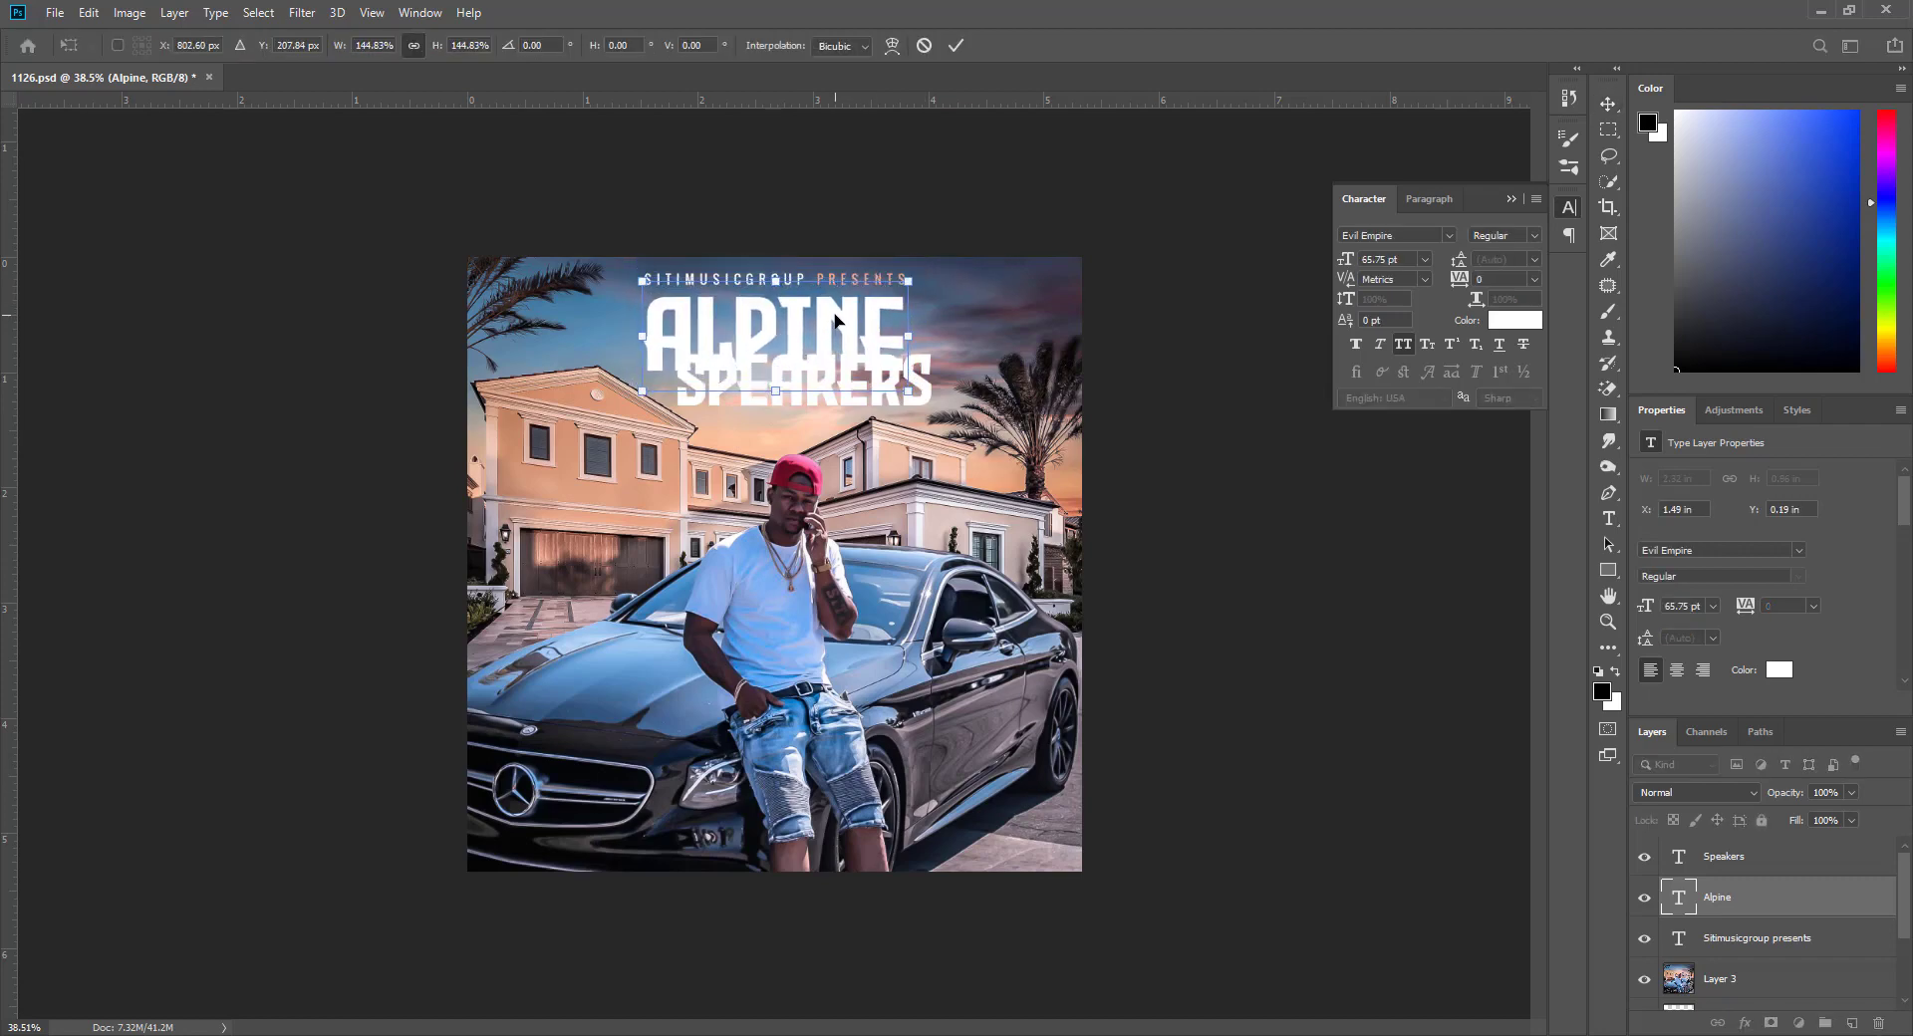
key(Return)
Scale the "SPEAKERS" text down to about 34.8 pt and place it centered just beneath "ALPINE"
ctrl+click(797, 391)
key(ctrl+t)
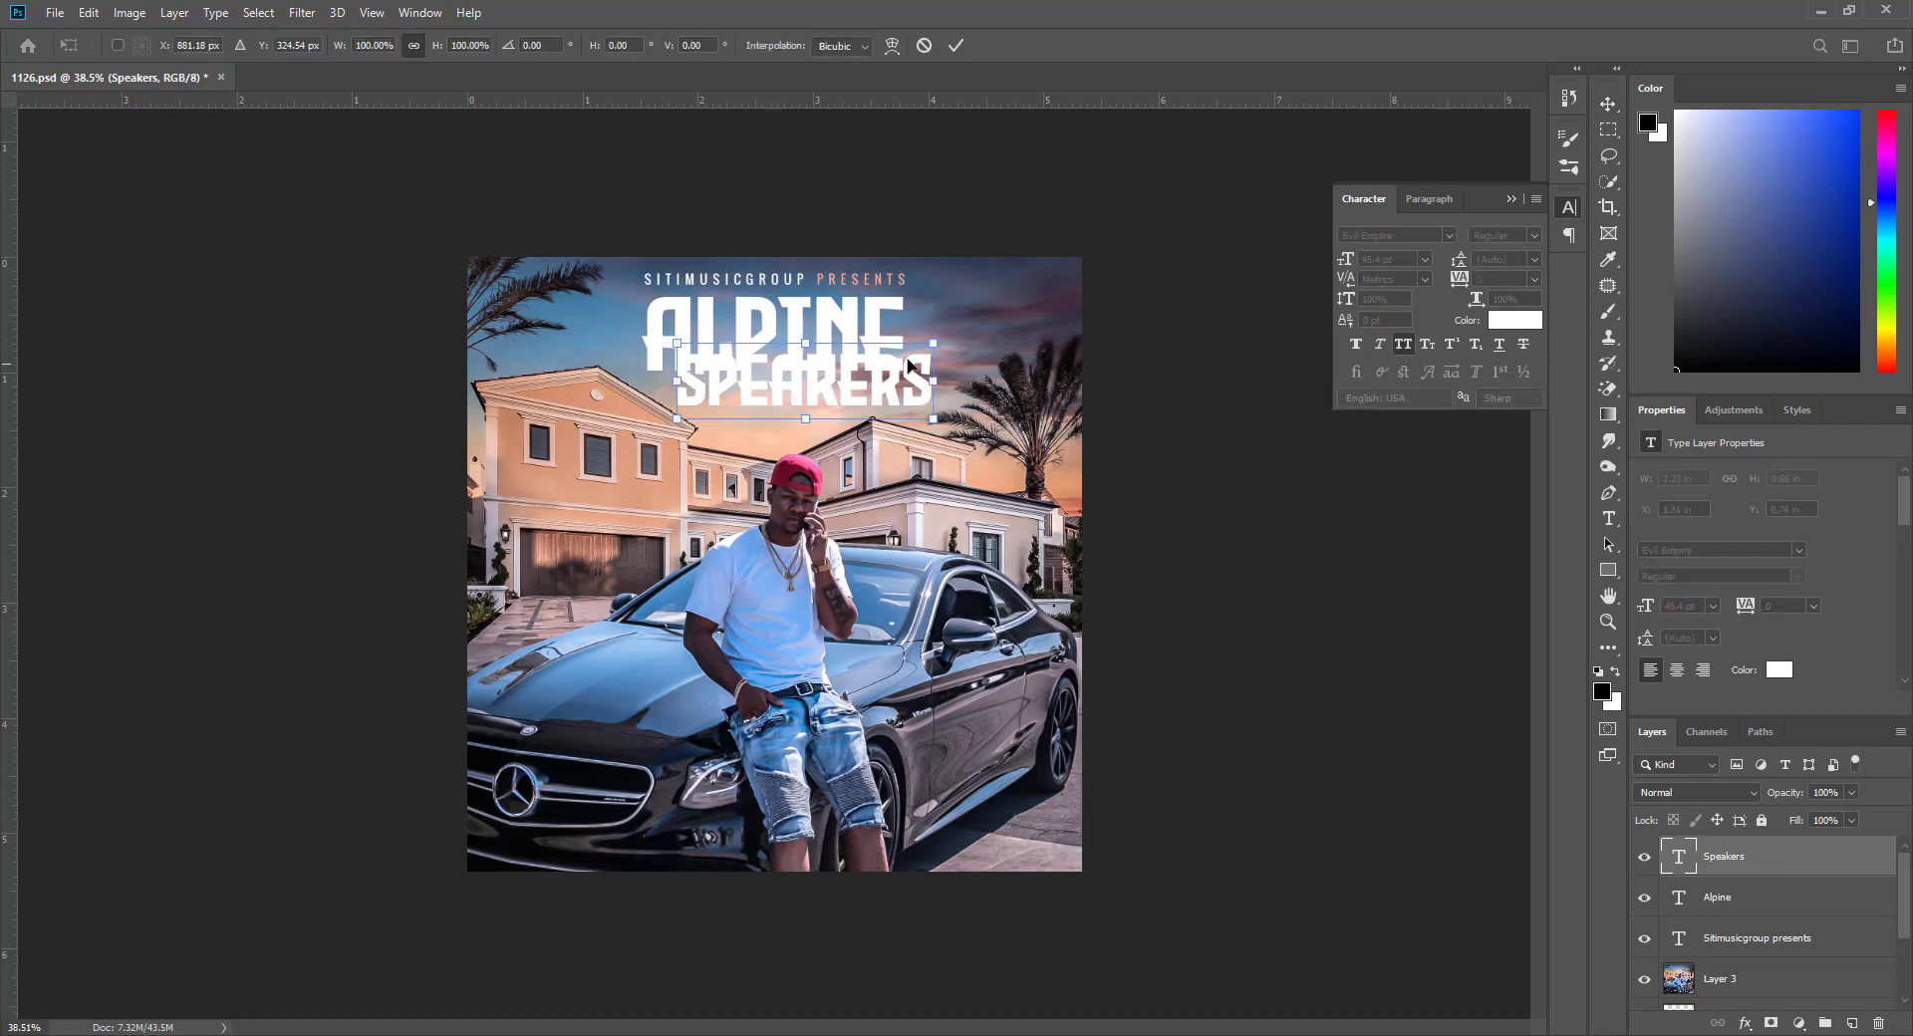
drag(936, 340, 825, 397)
key(Return)
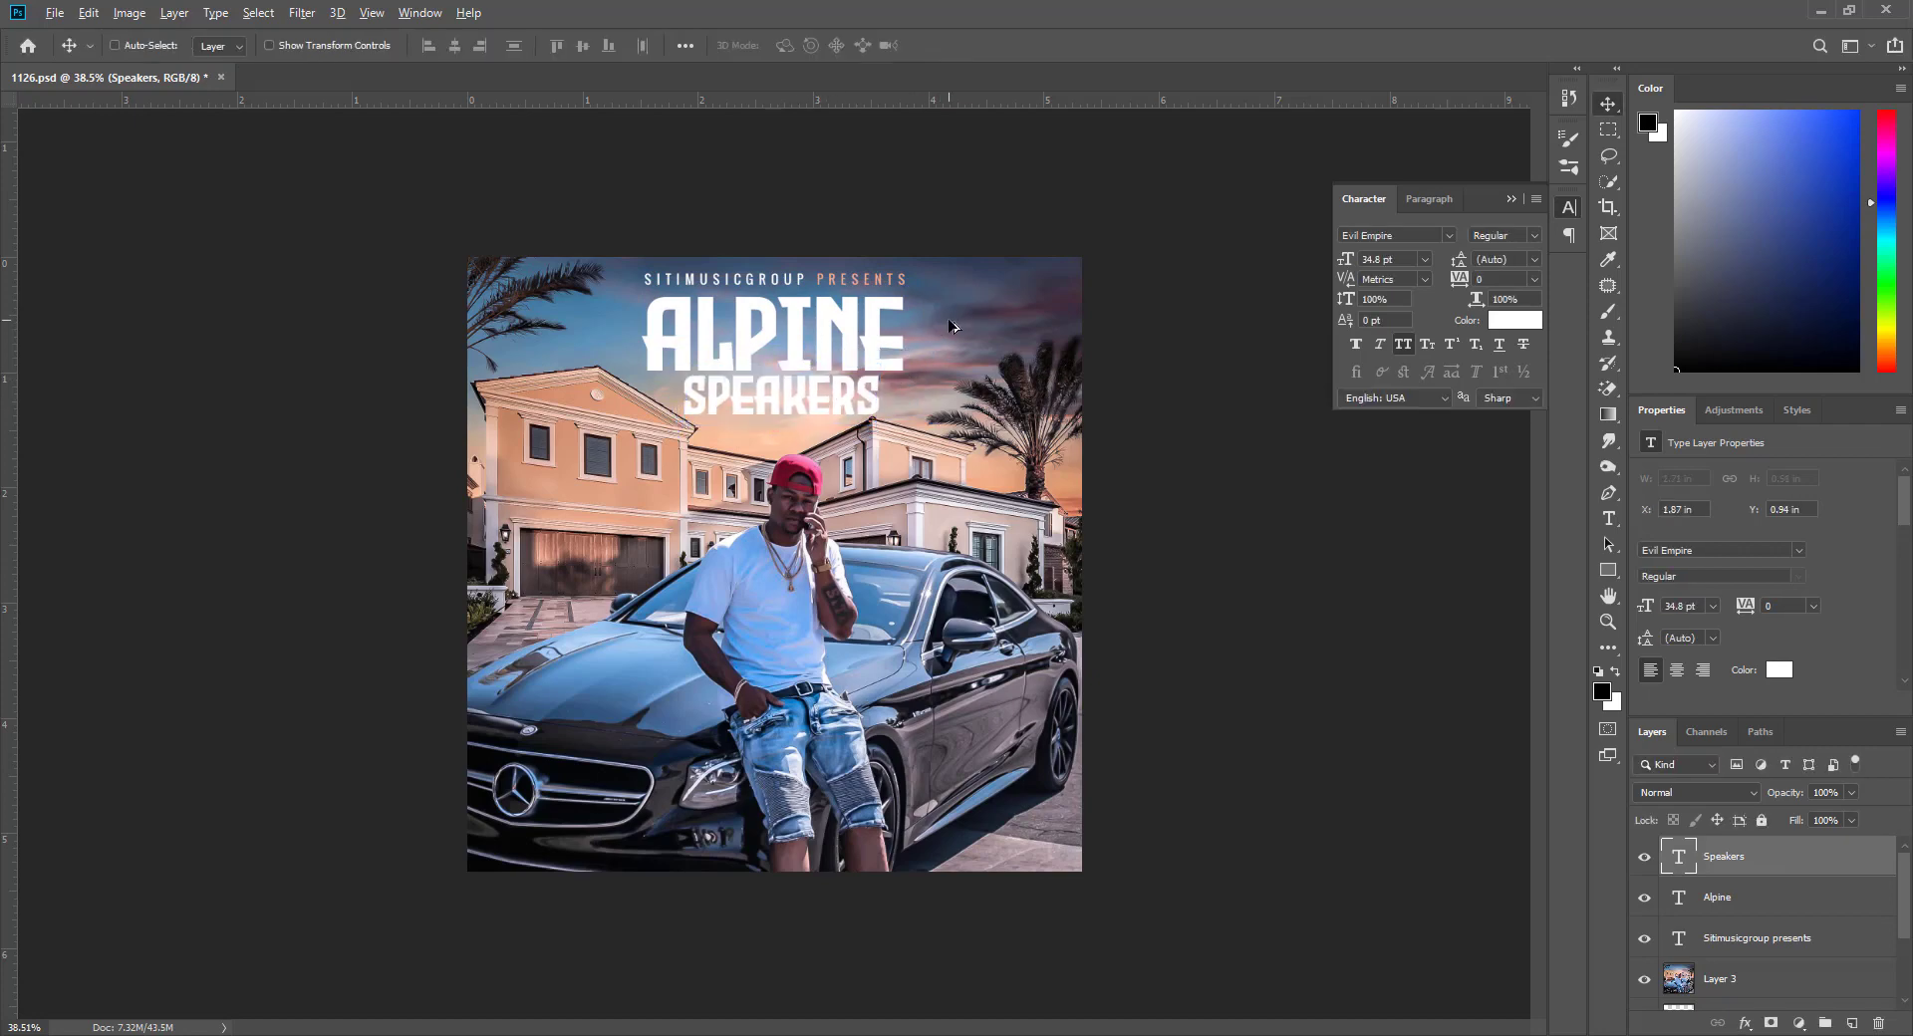
scroll(949, 320, down, 5)
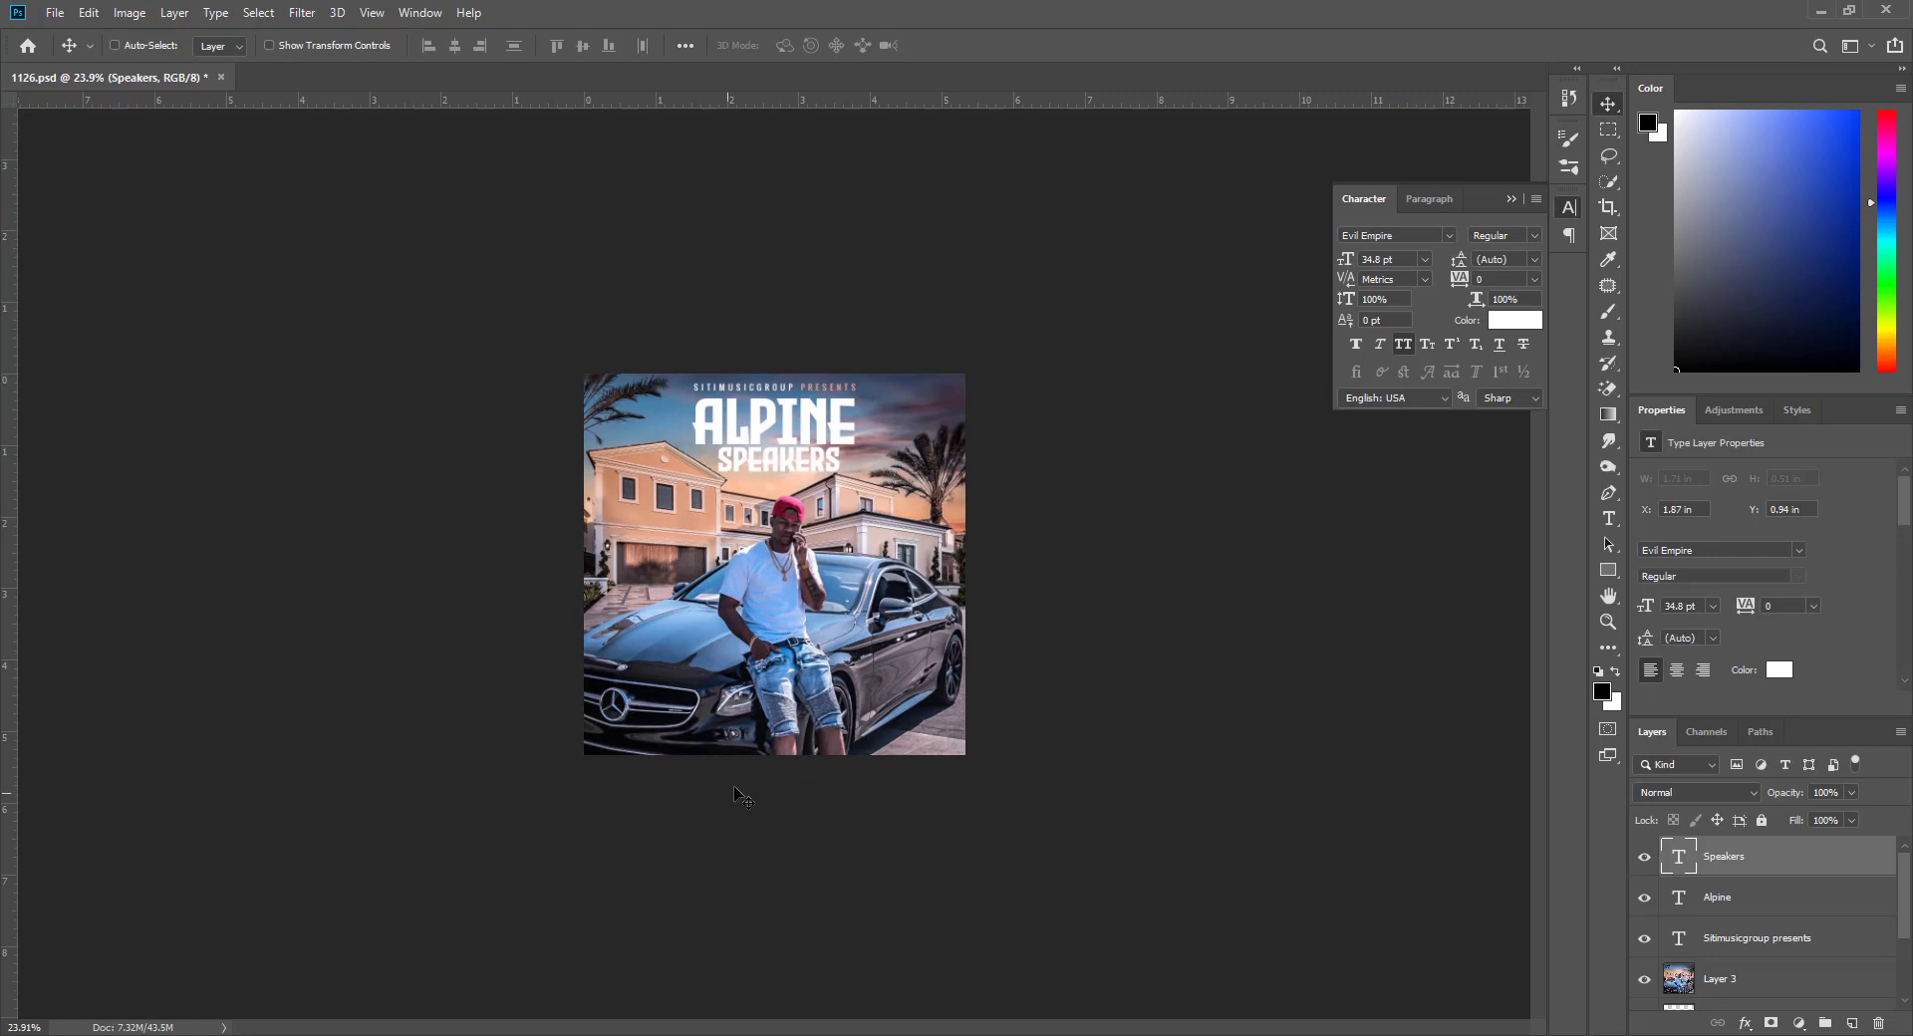
Scale the "ALPINE" and "SPEAKERS" text layers down together to about 88%
scroll(1083, 439, up, 5)
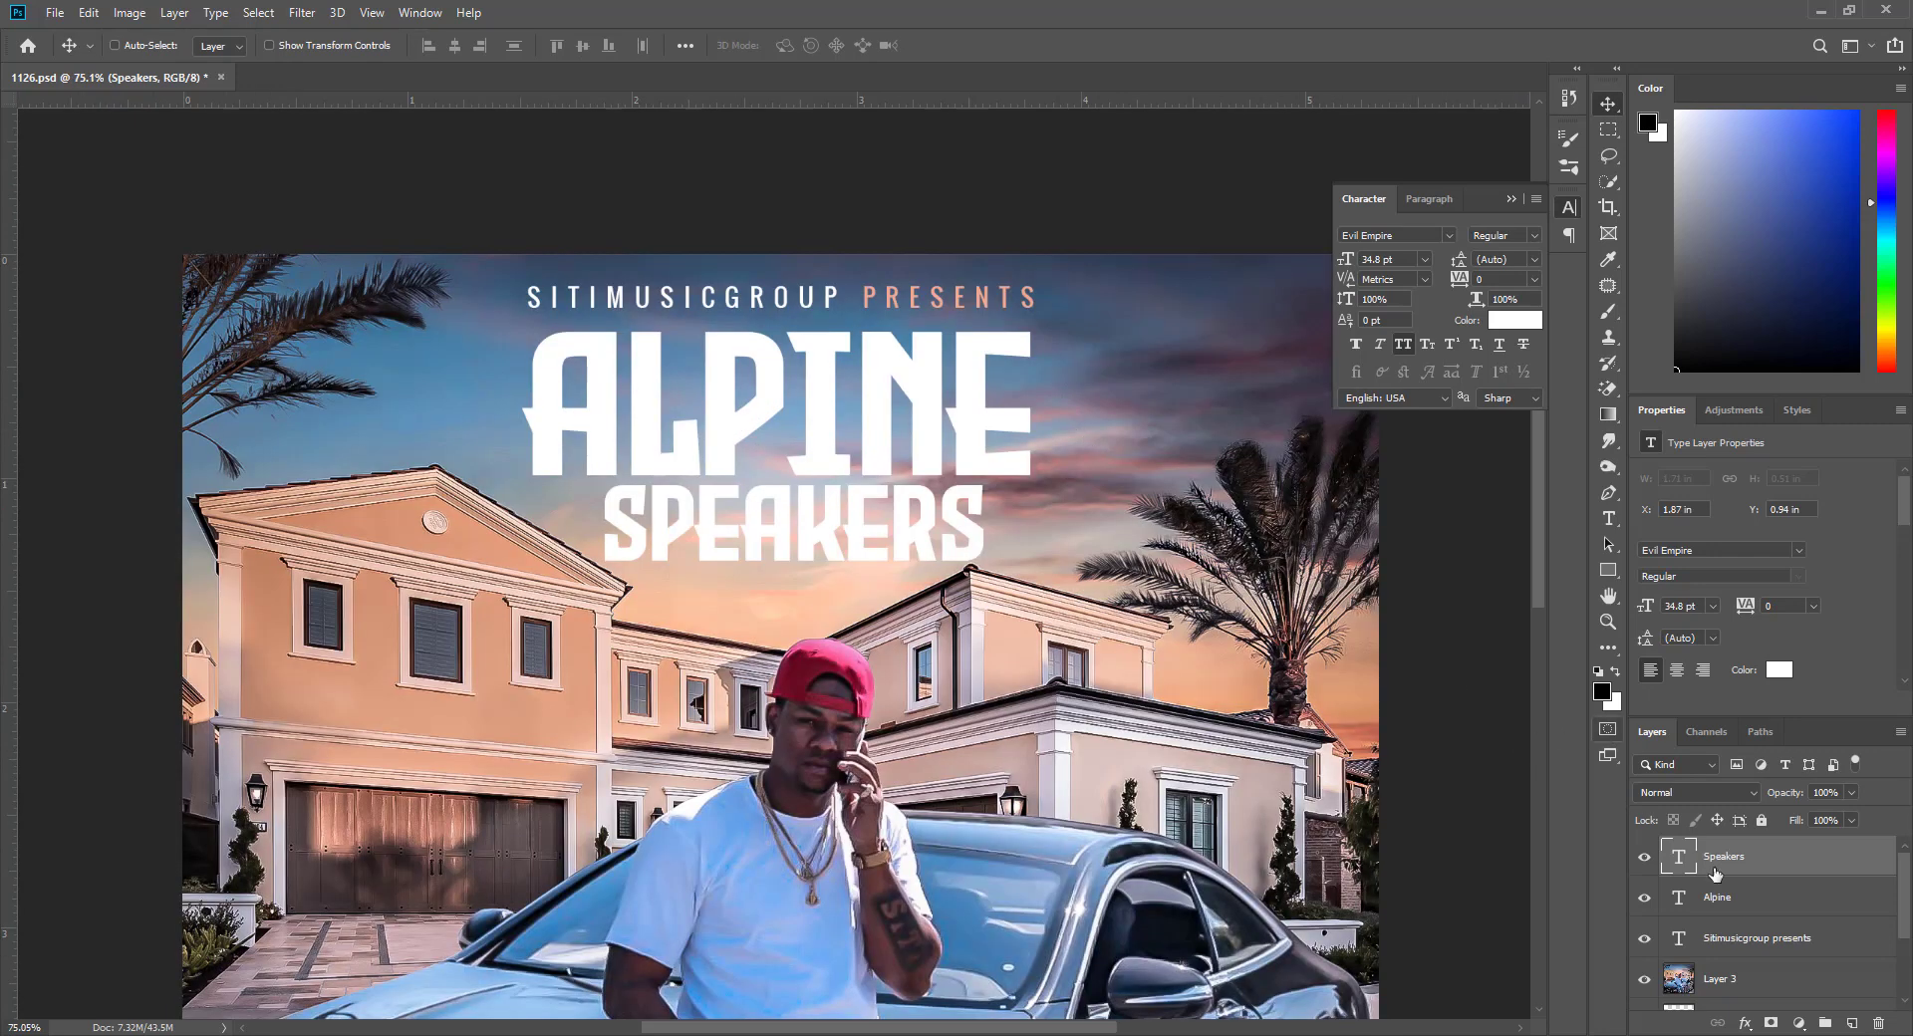
shift+click(1754, 900)
key(ctrl+t)
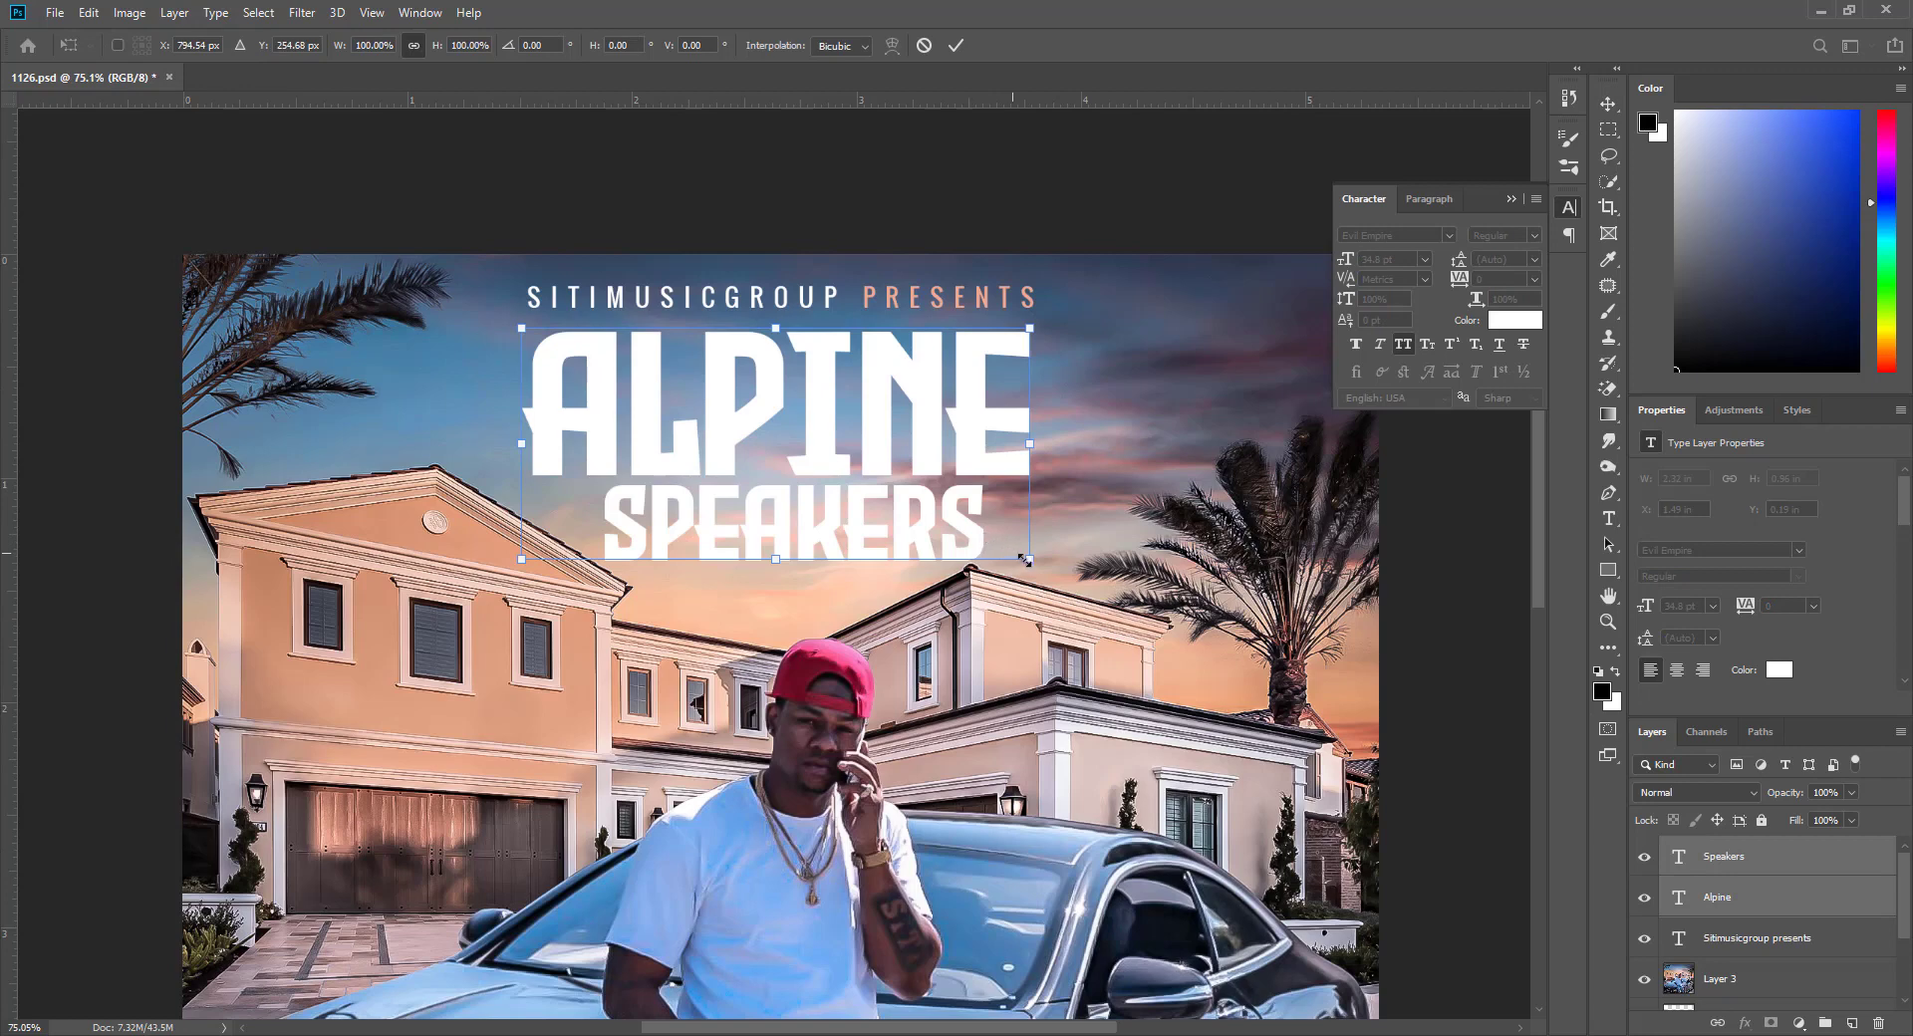
drag(1024, 559, 917, 465)
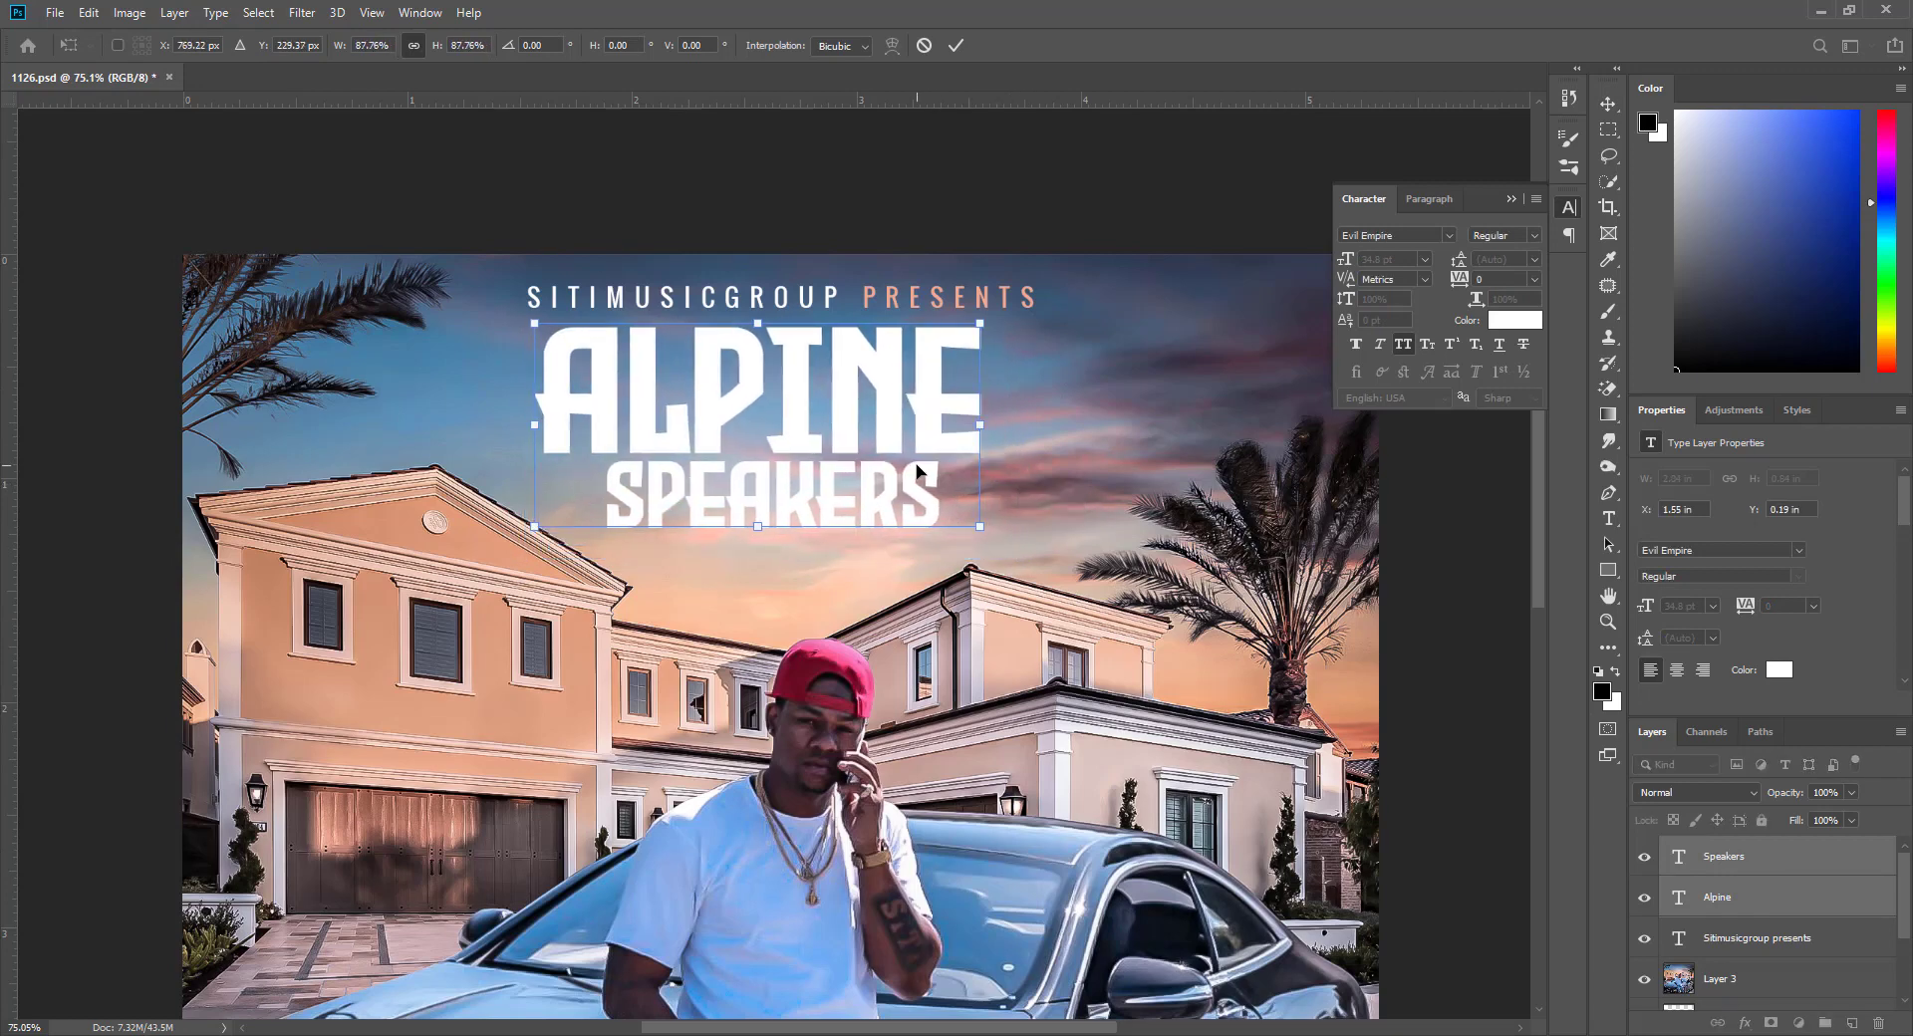
key(Return)
Set the tracking of "SPEAKERS" to 100 and align its left edge with "ALPINE", just beneath it
drag(810, 502, 801, 512)
click(1608, 518)
click(768, 488)
key(ctrl+a)
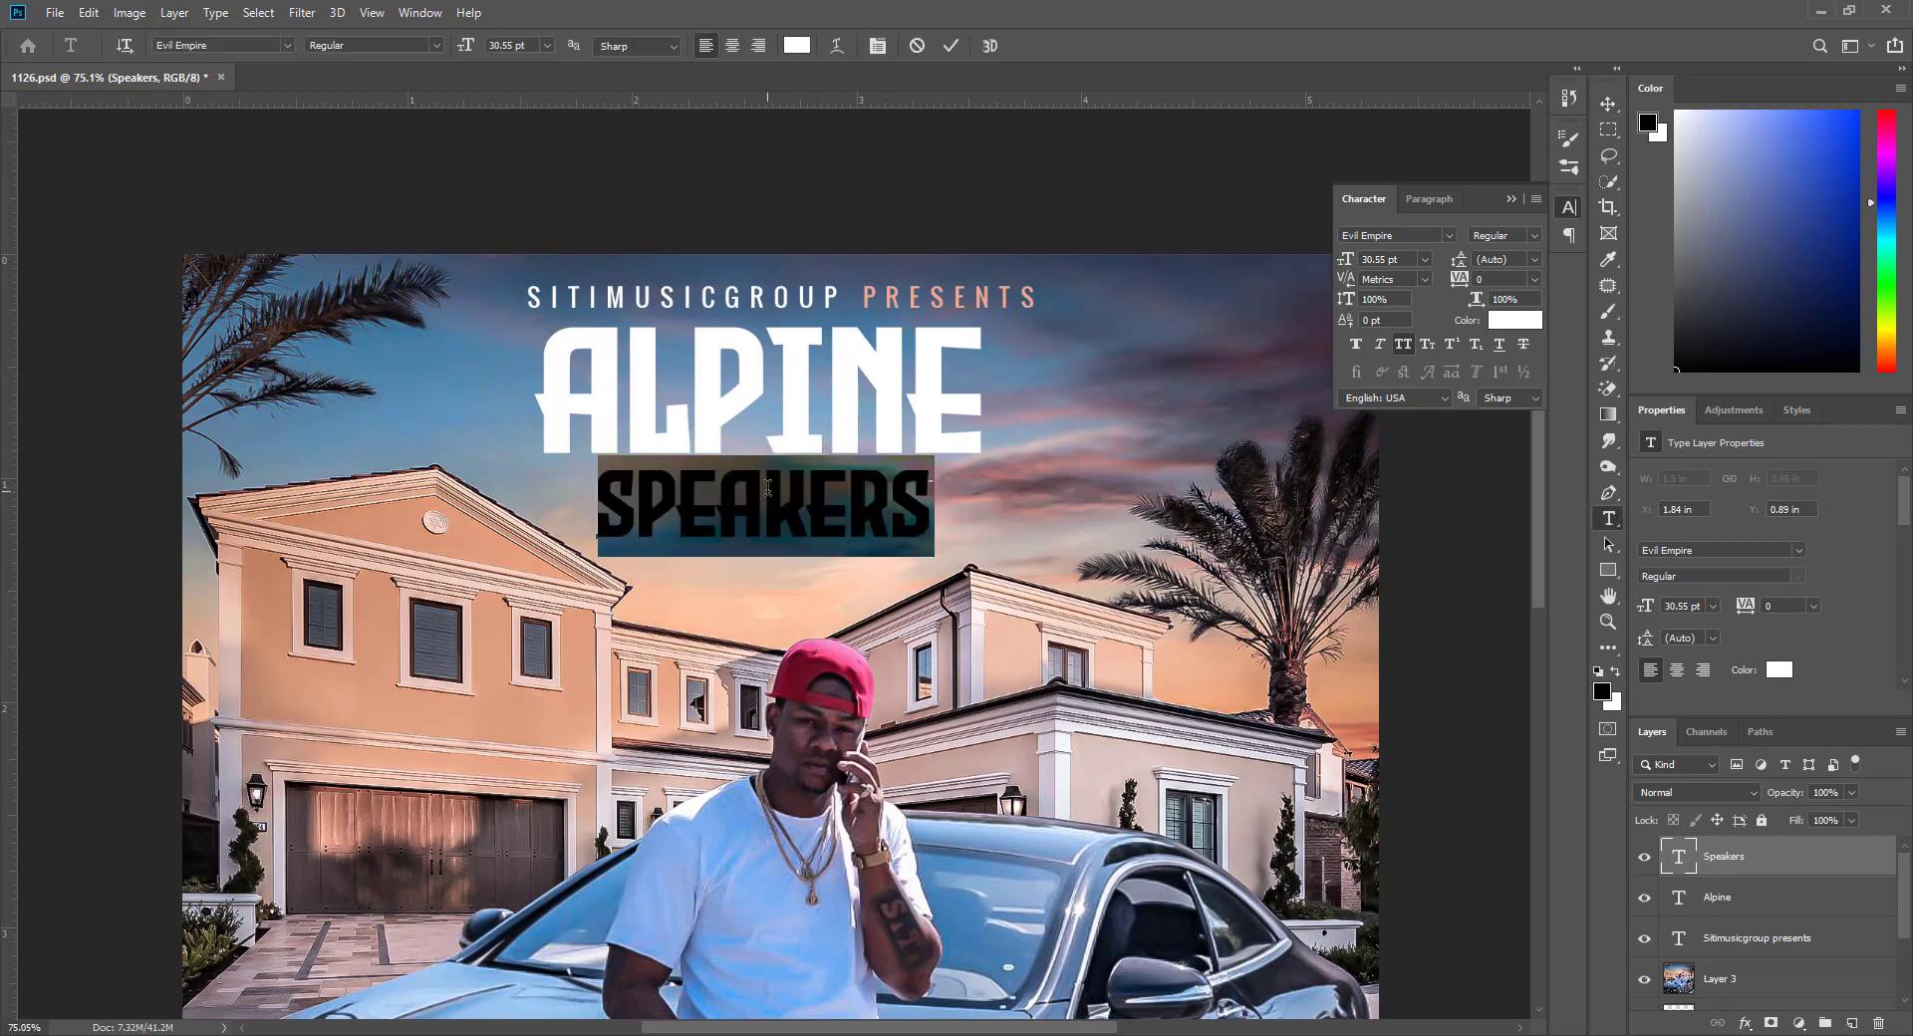
text(100)
key(Return)
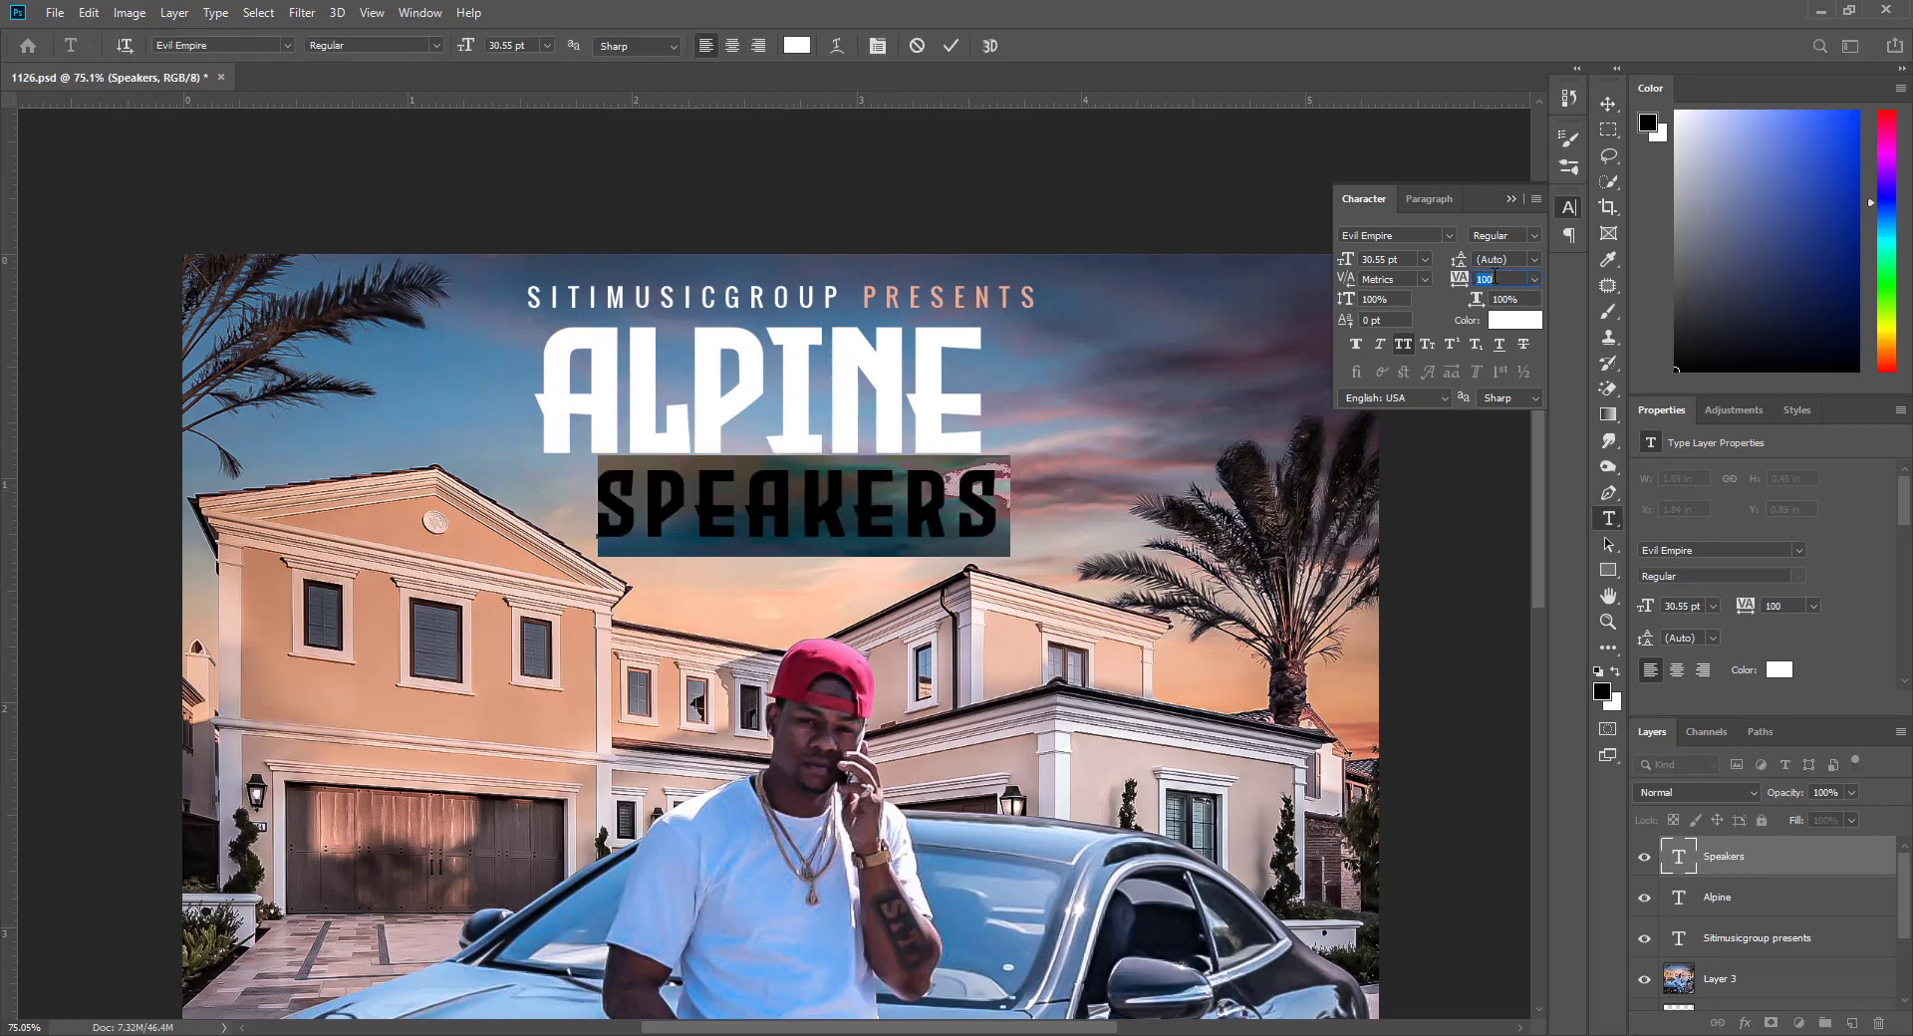
click(1608, 103)
drag(834, 508, 779, 500)
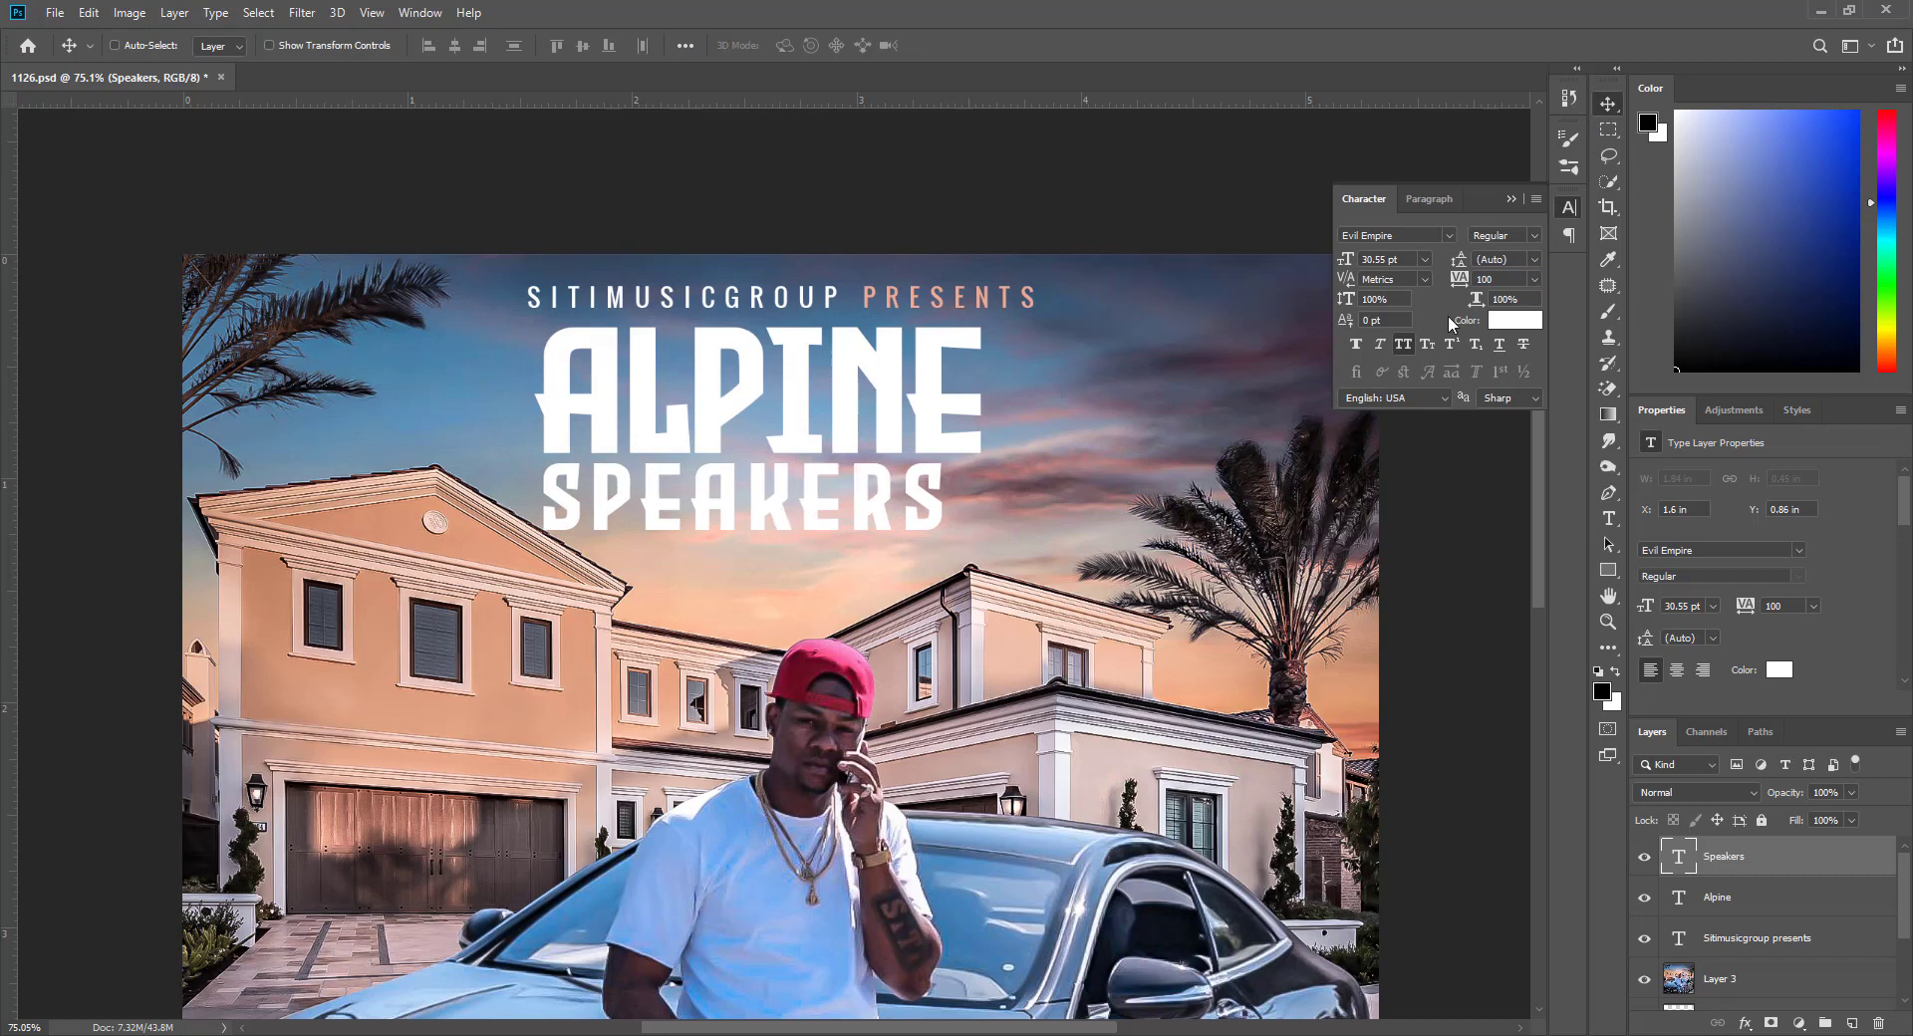
Widen the tracking of "SPEAKERS" to 160 so it spans the width of "ALPINE"
click(1608, 519)
double_click(853, 493)
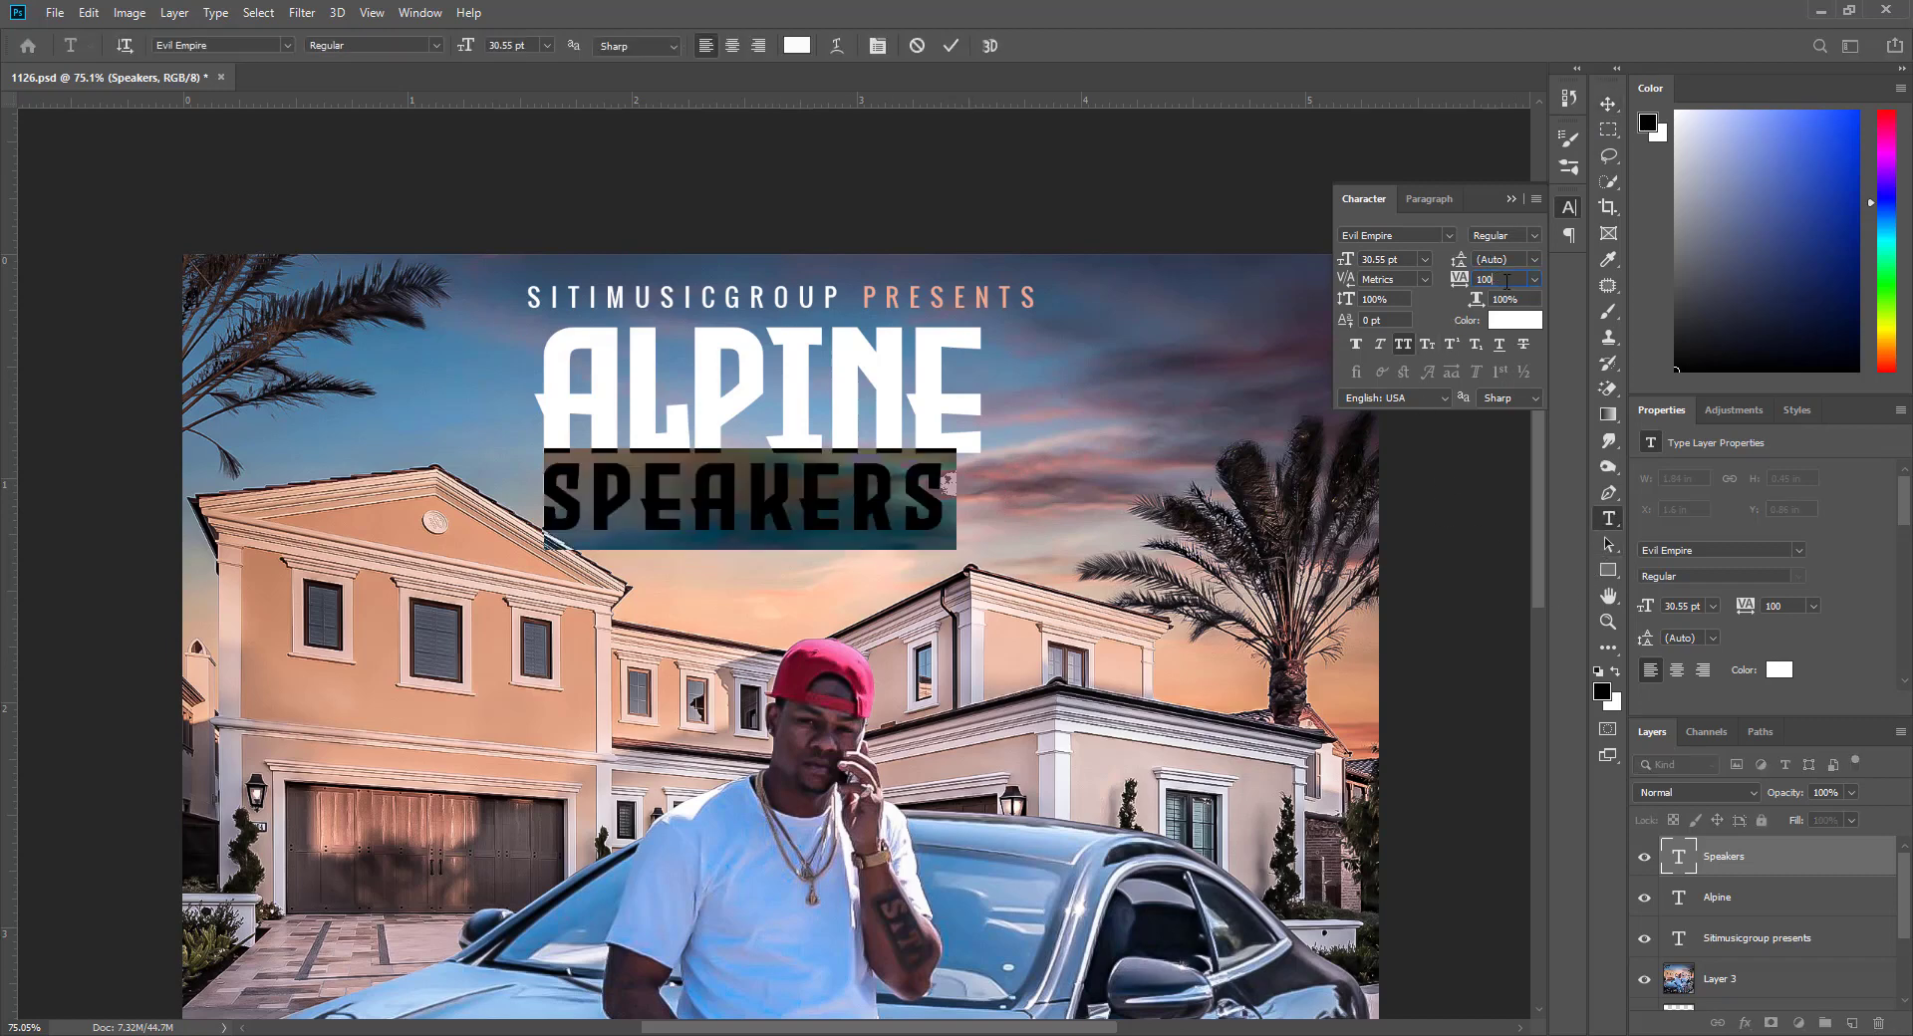
scroll(1506, 281, up, 3)
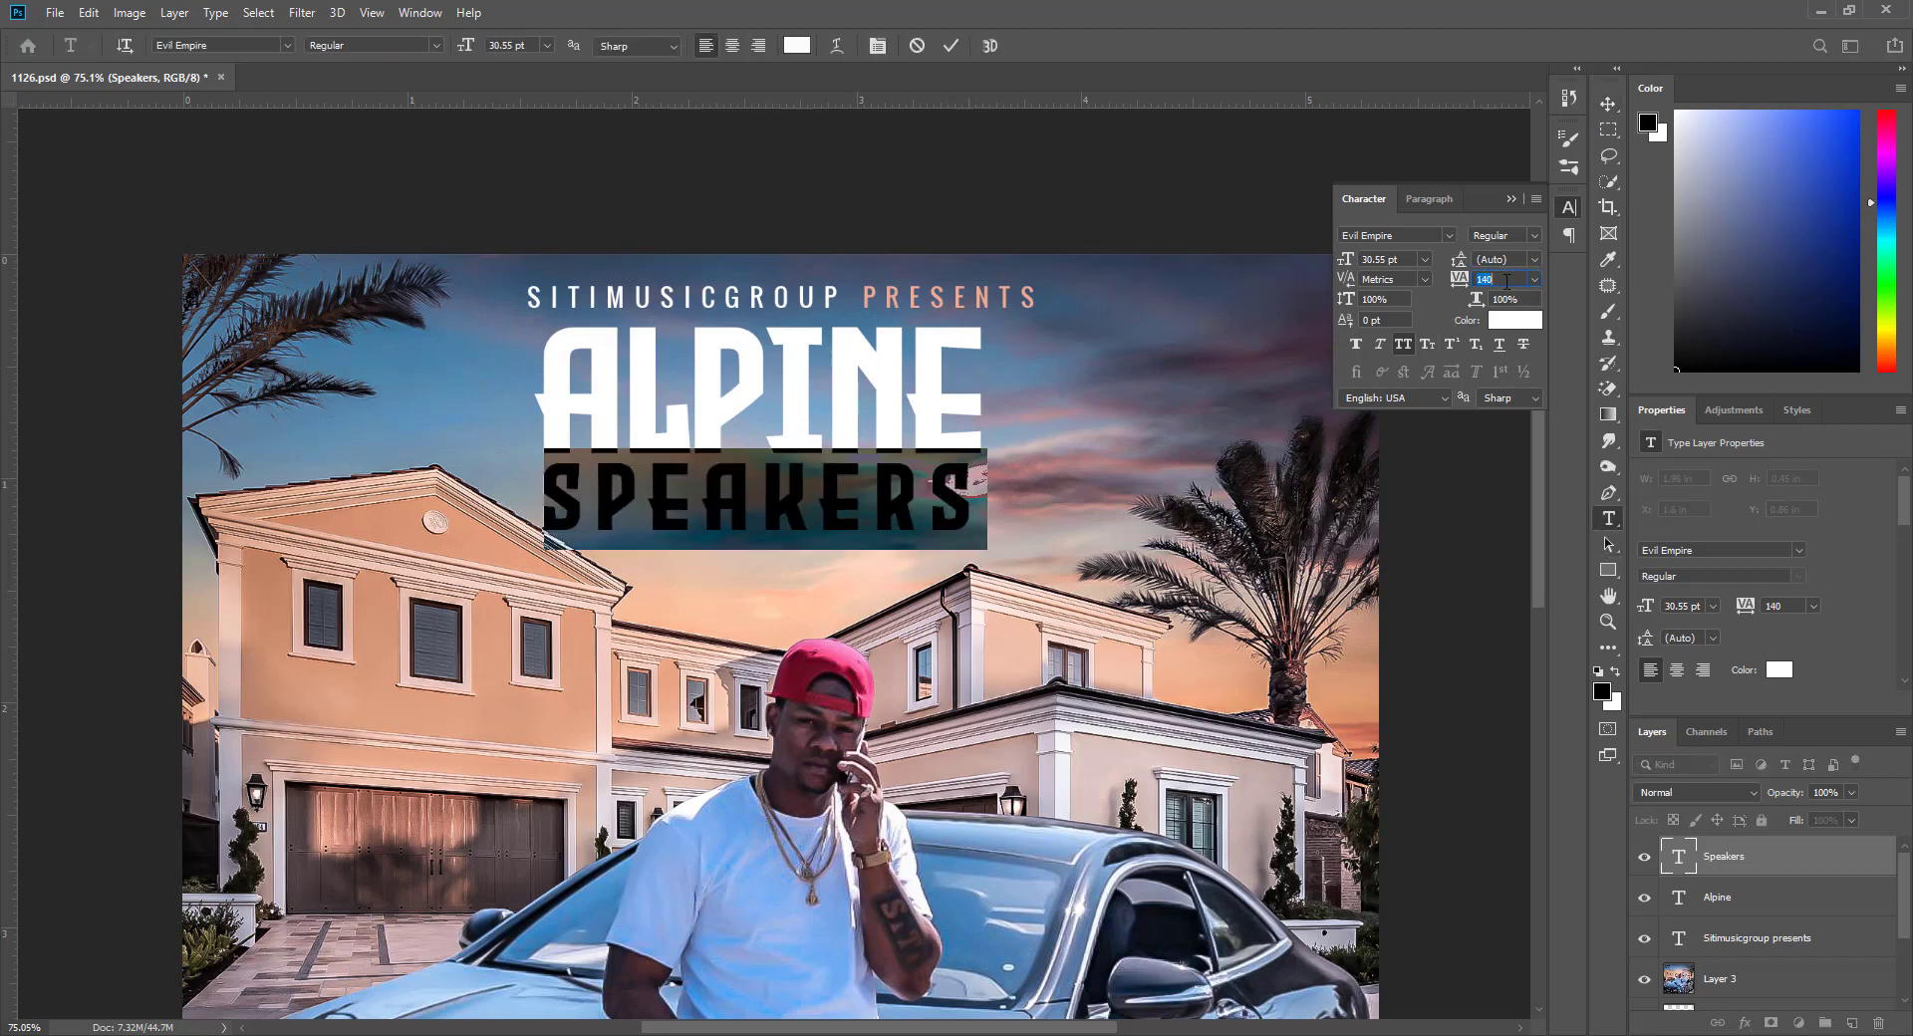
click(1607, 106)
scroll(1096, 267, down, 5)
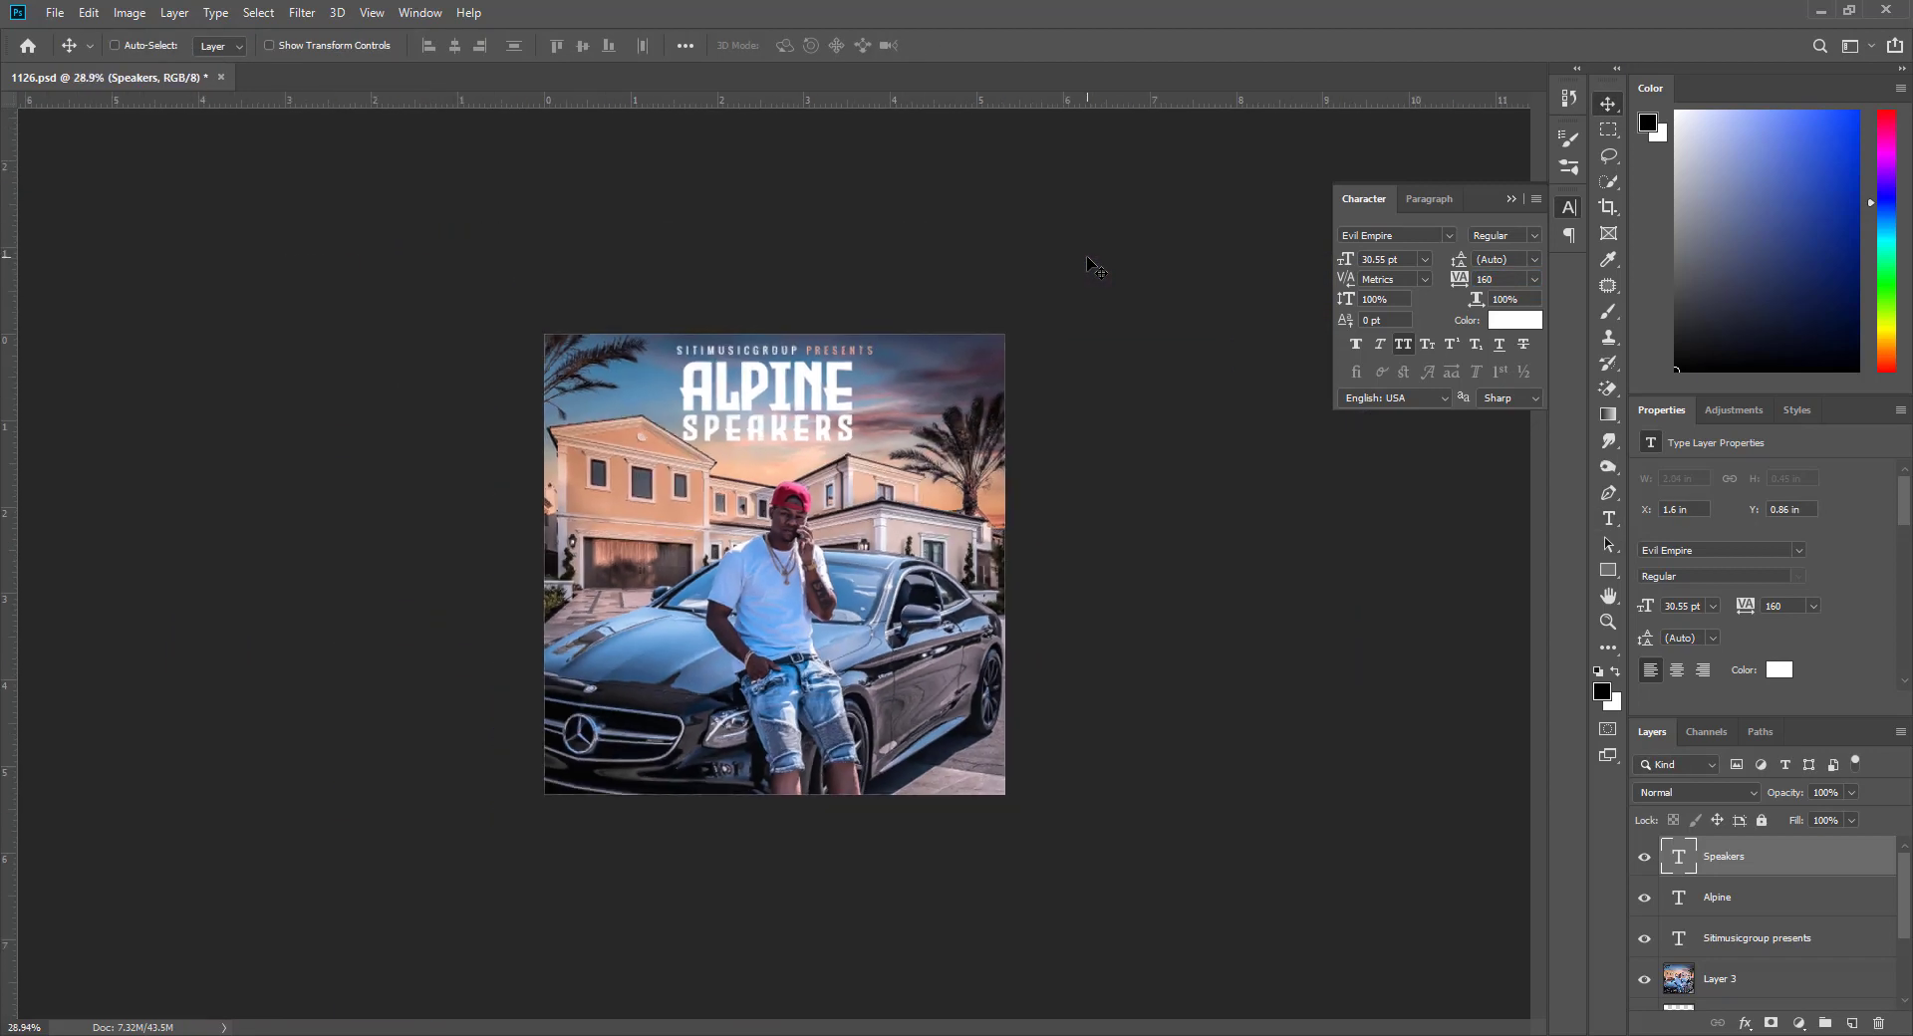
scroll(986, 193, down, 2)
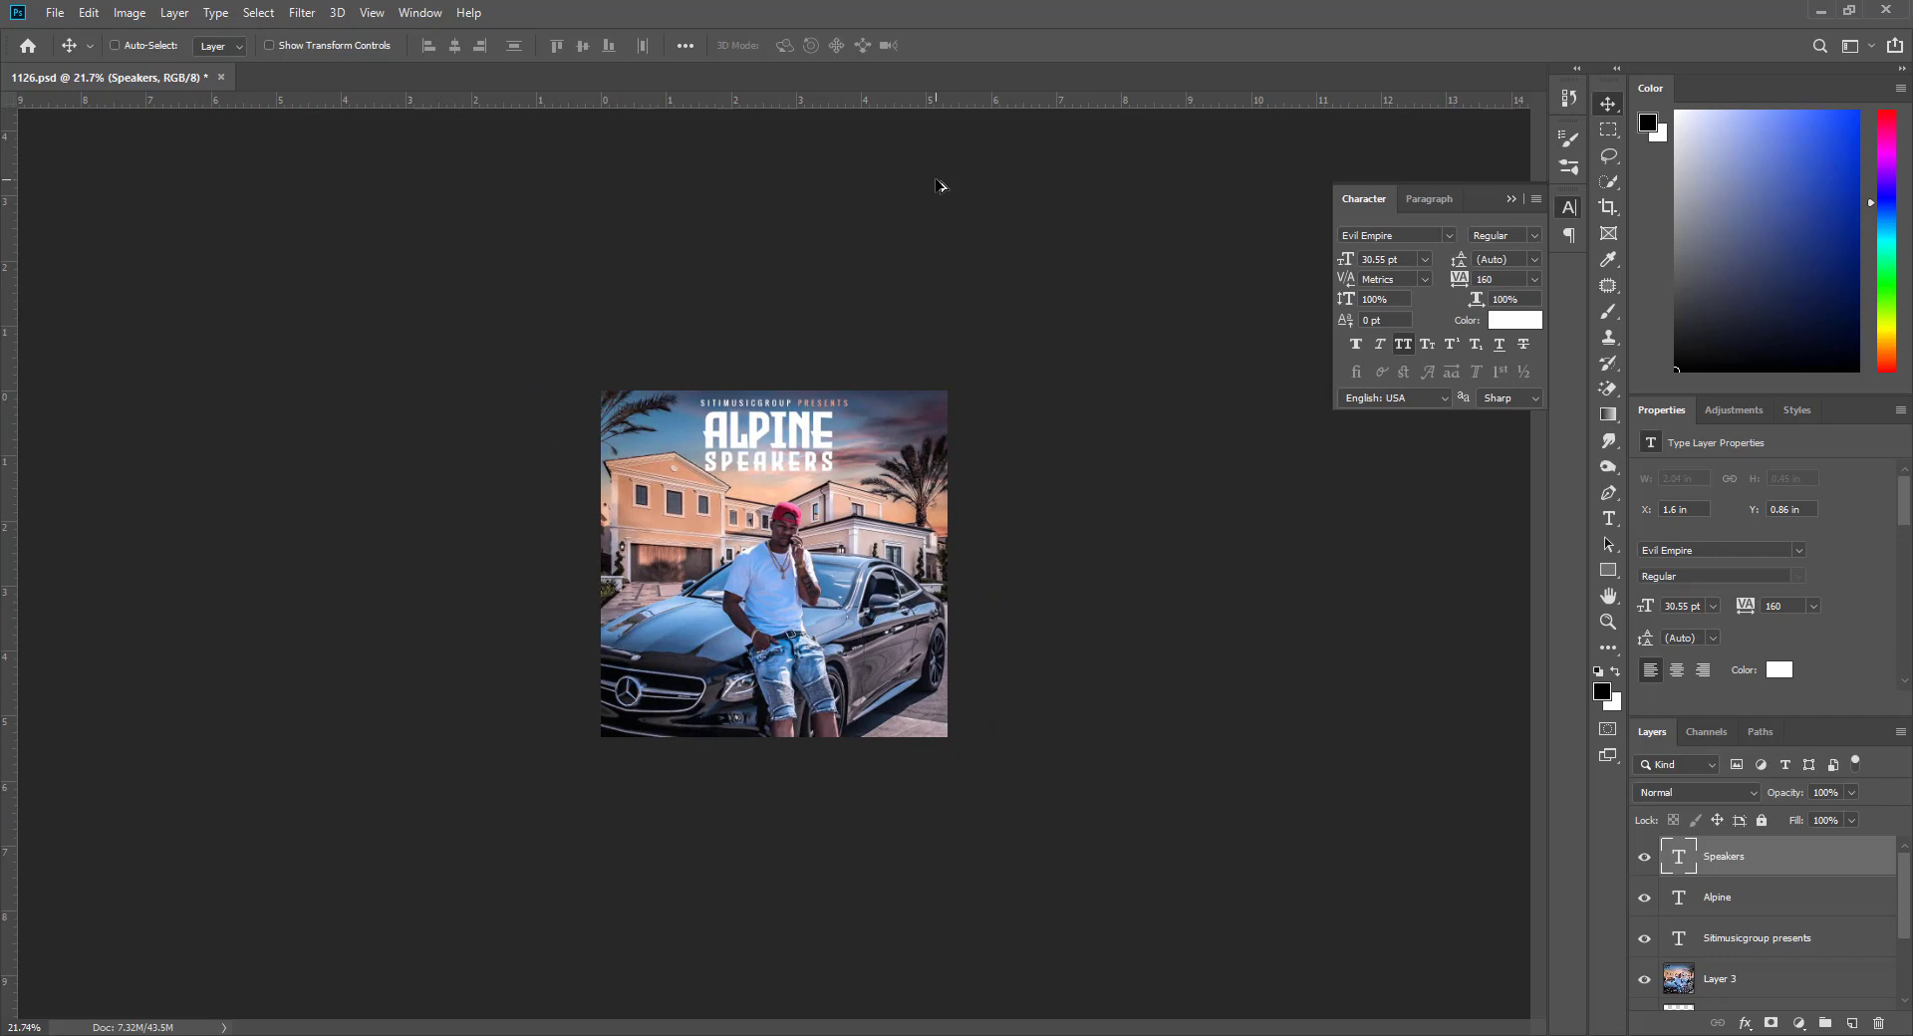
Duplicate the "SPEAKERS" text layer straight below the original and change the copy's text to "WILD WES"
scroll(938, 185, up, 4)
drag(792, 328, 781, 392)
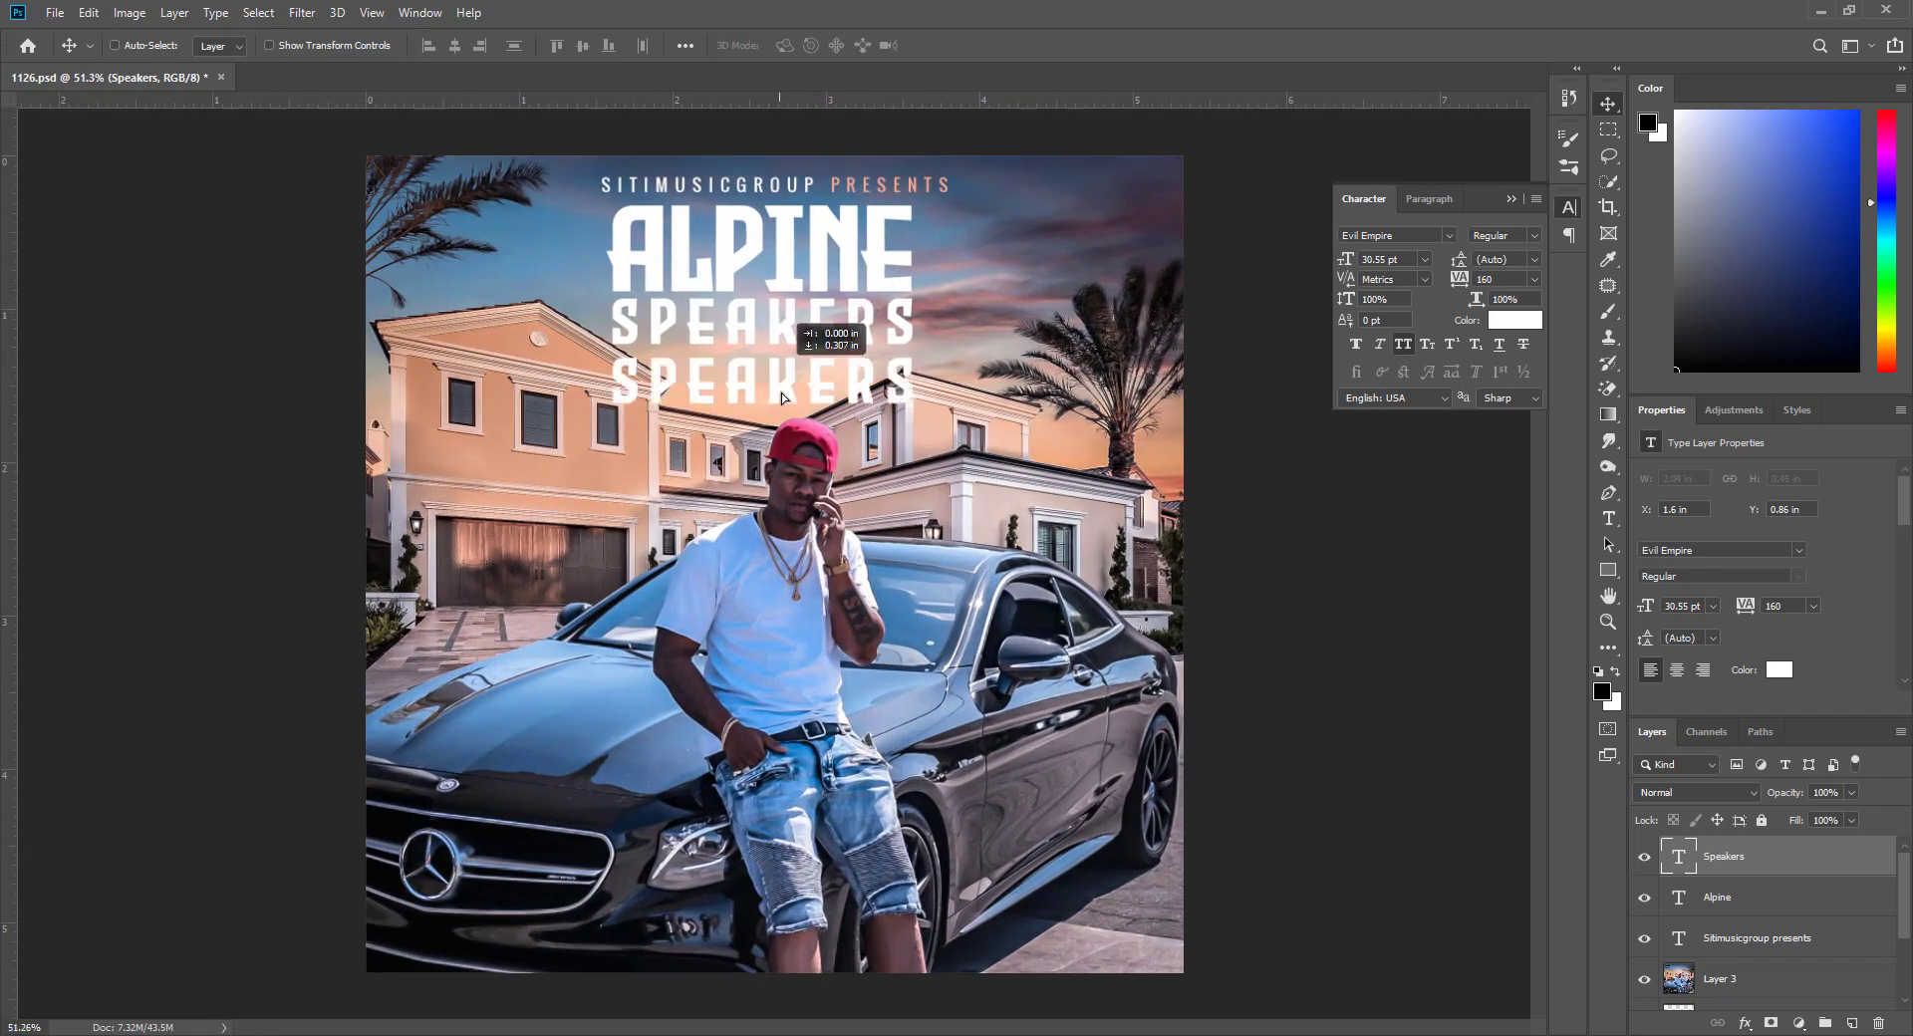
key(t)
double_click(781, 392)
text(WILD WES)
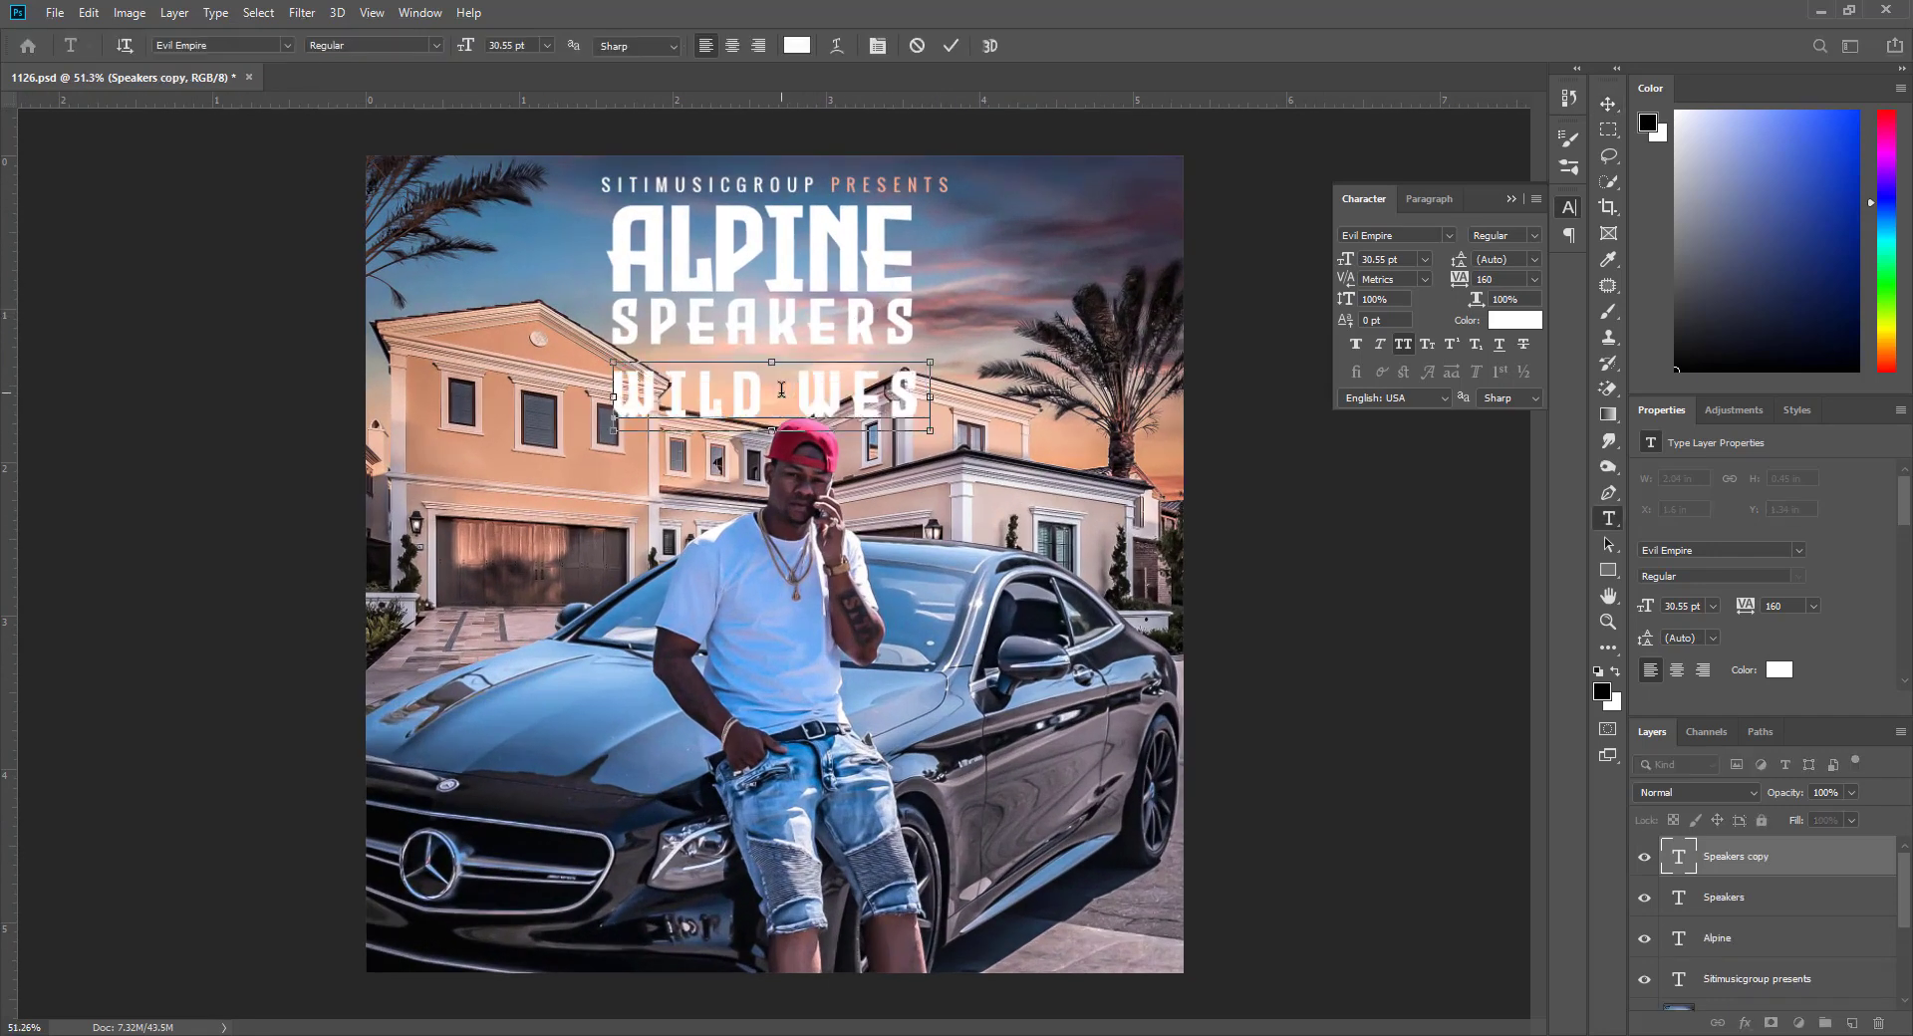
key(ctrl+Return)
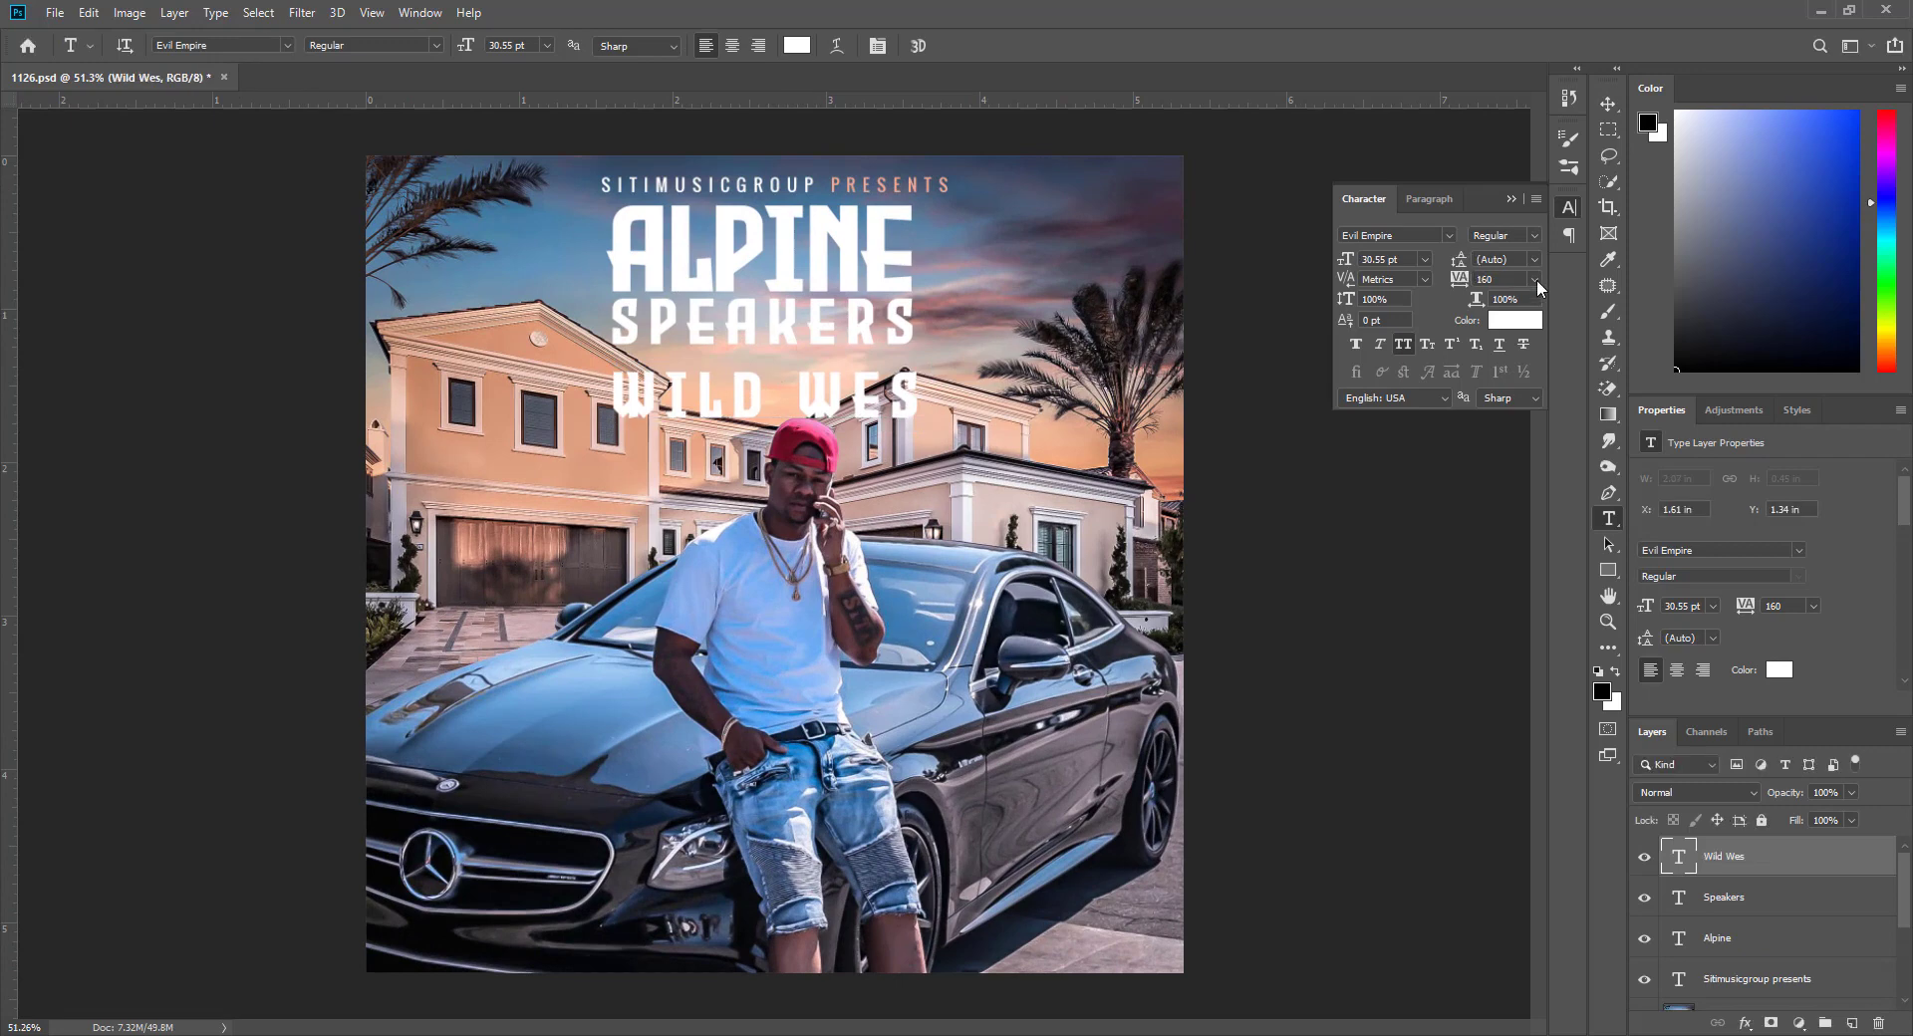
Reset the tracking of "WILD WES" to 0 and change its font to BankGothic Md BT
click(1534, 279)
click(1499, 359)
click(1449, 235)
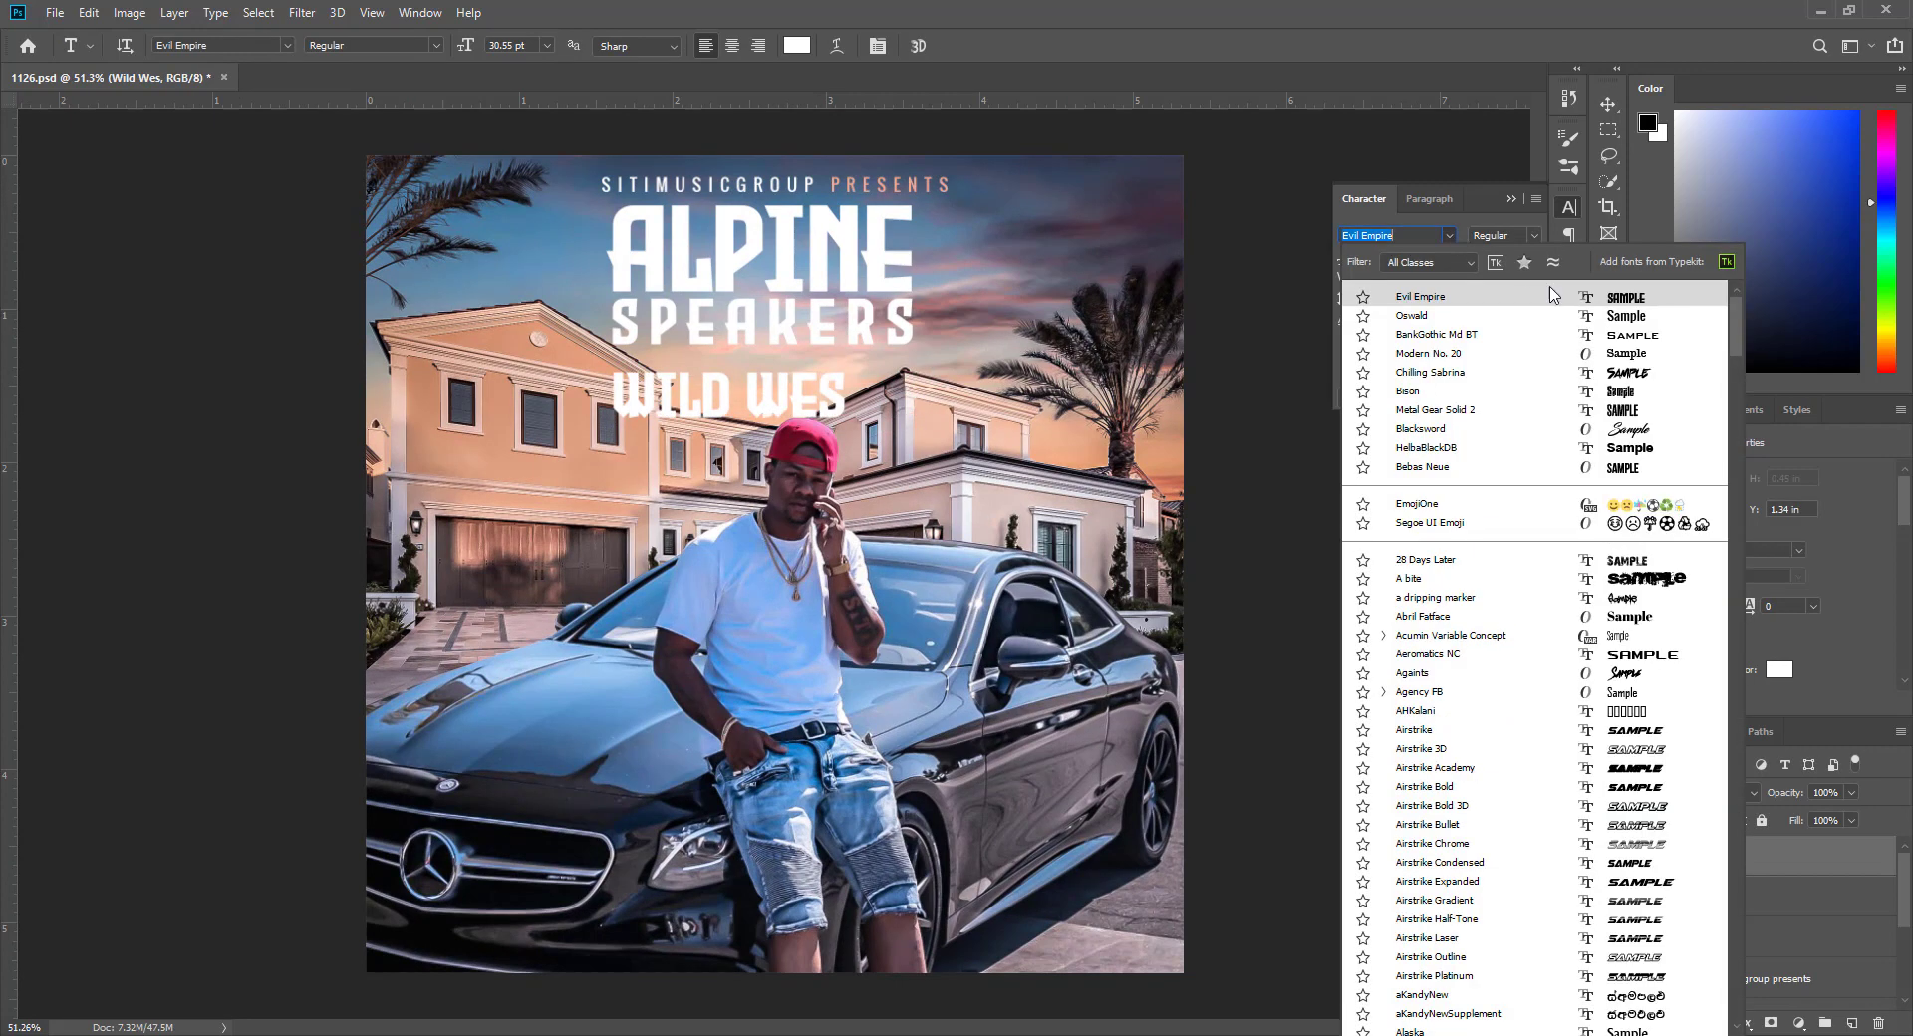
click(1624, 334)
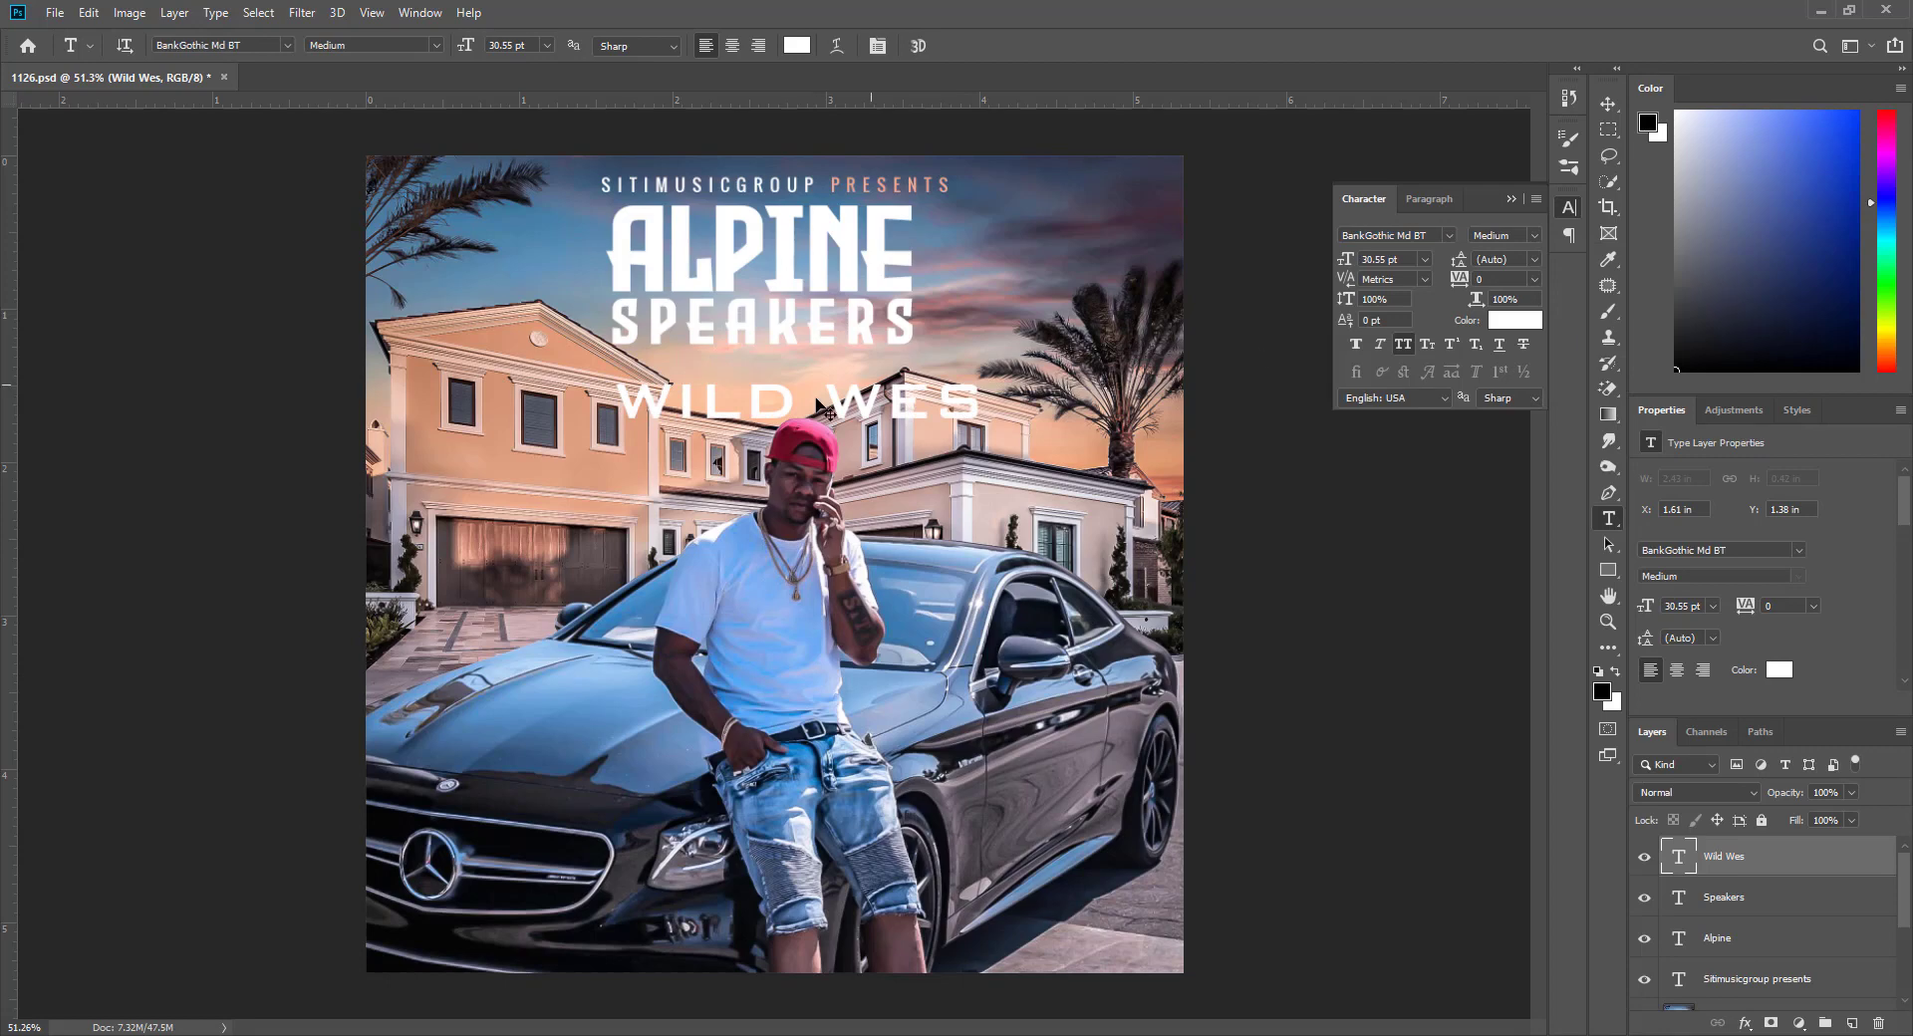
Scale "WILD WES" down to about 12.48 pt and center it just beneath "SPEAKERS"
key(ctrl+t)
drag(979, 379, 807, 371)
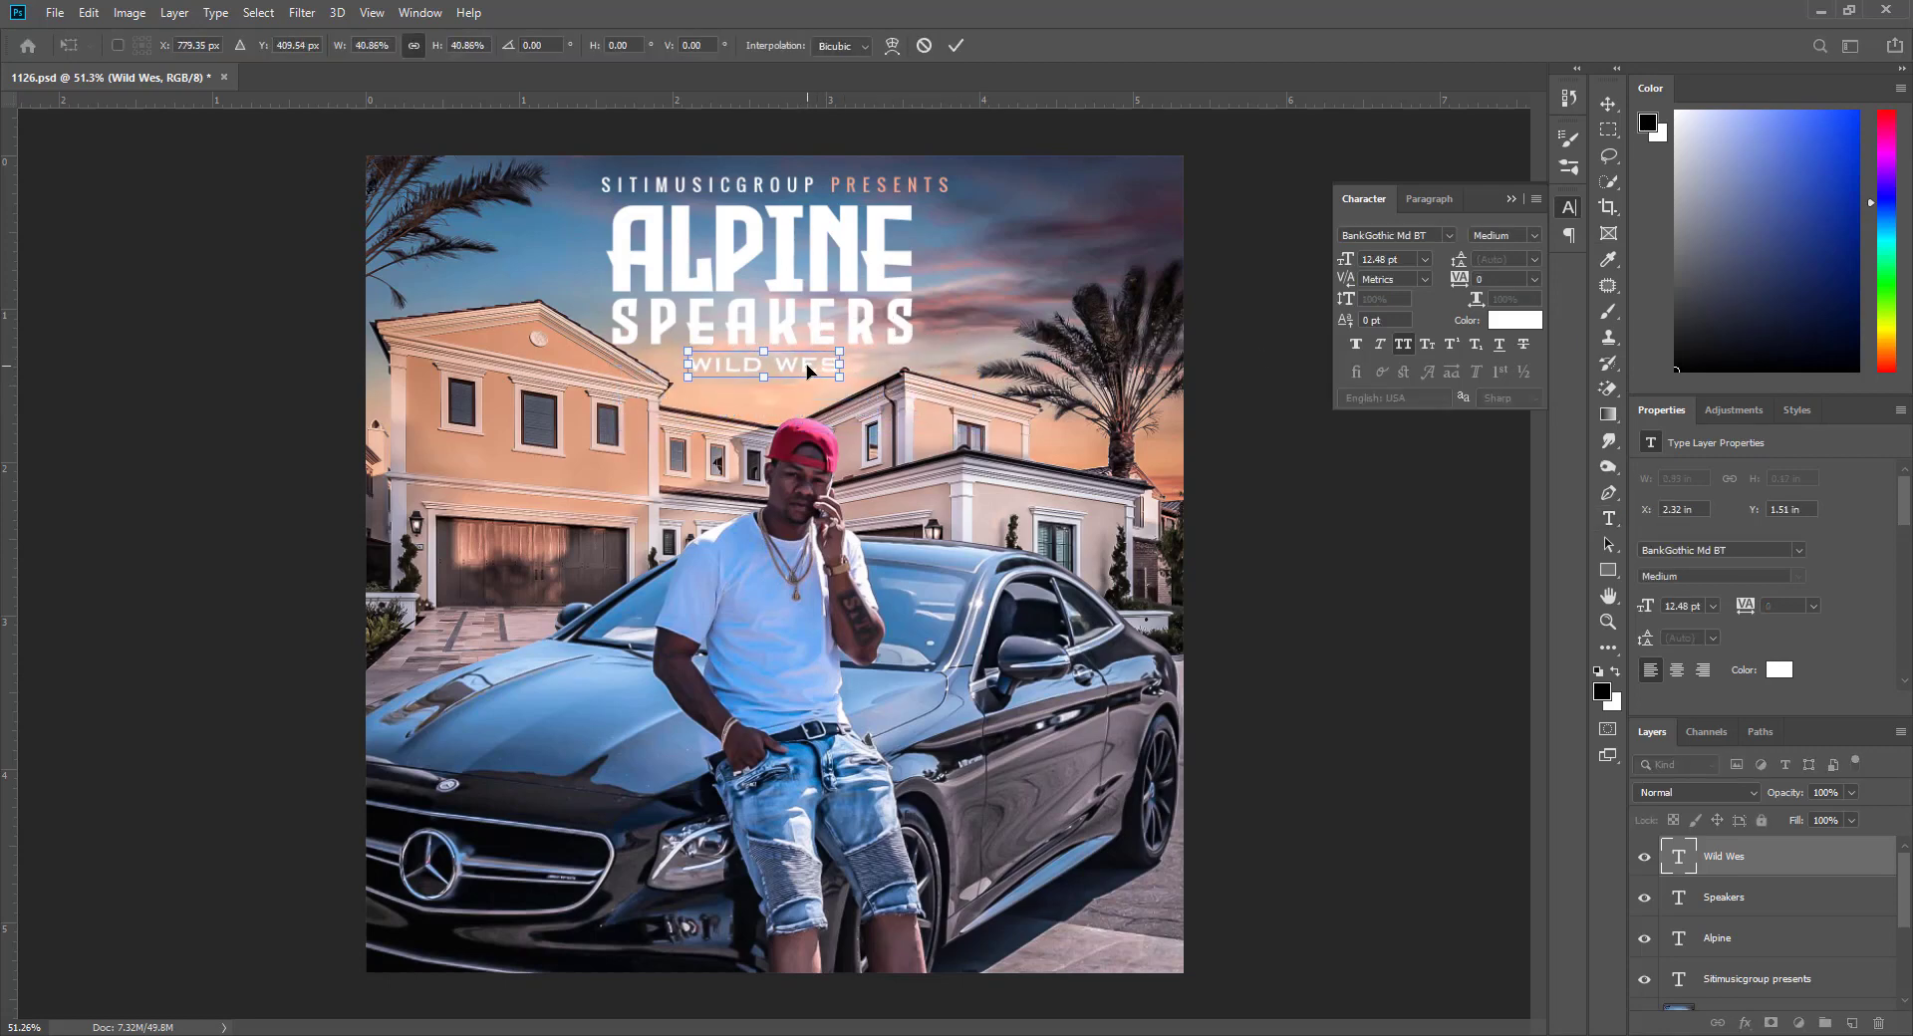
key(Return)
key(ctrl+minus)
key(ctrl+minus)
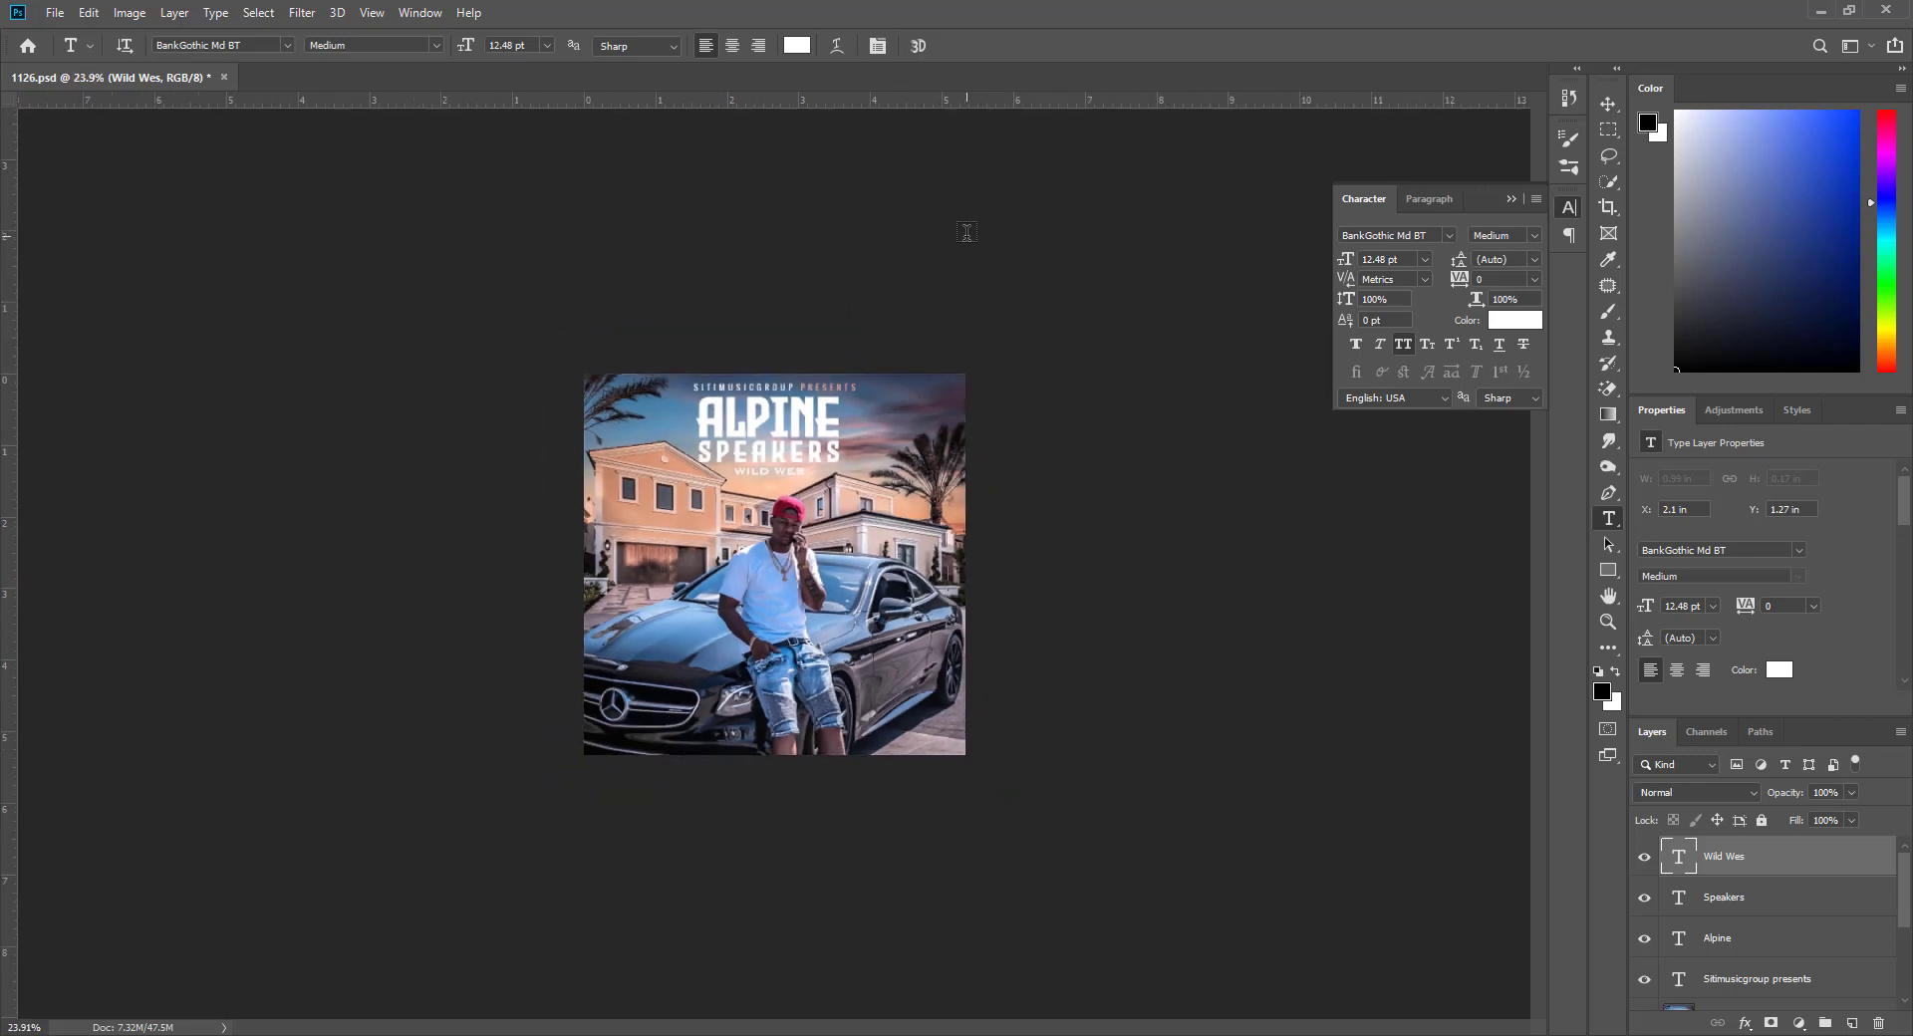
Select the "ALPINE" text layer and open its text color for editing
click(1608, 104)
key(ctrl+minus)
key(ctrl+plus)
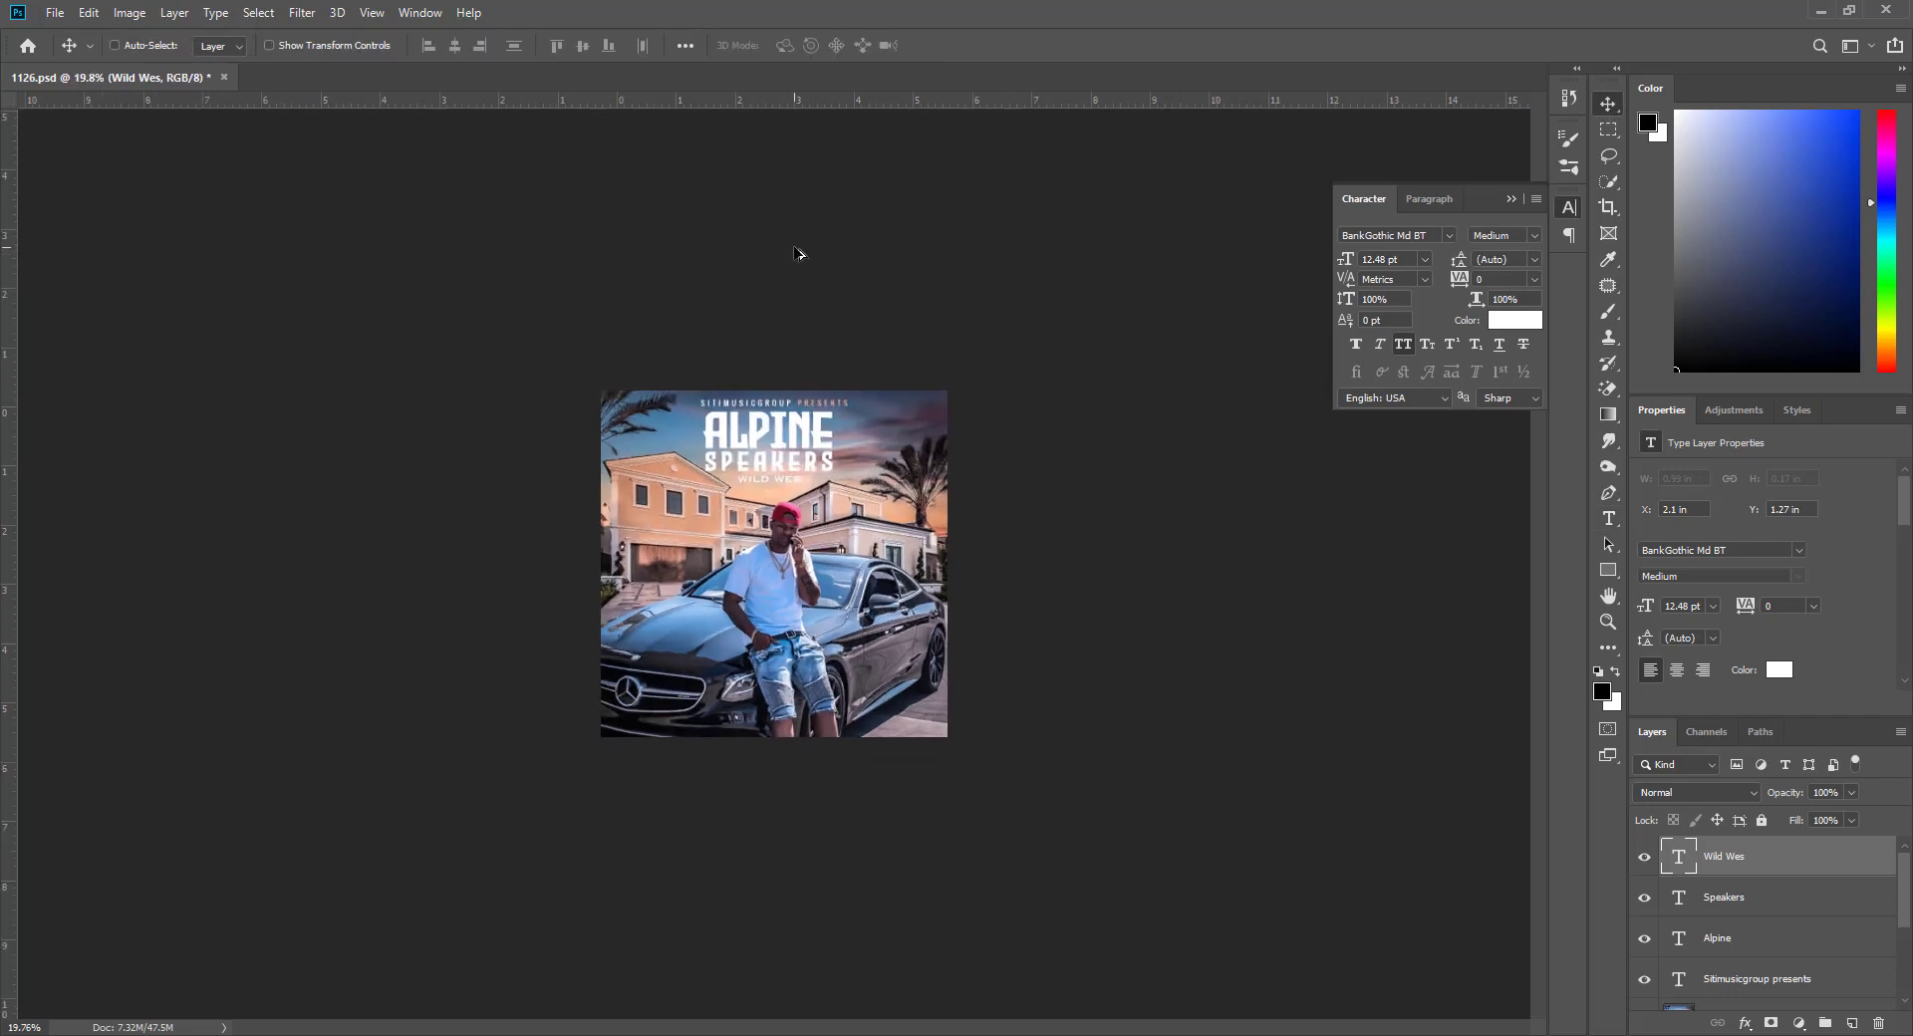
key(ctrl+plus)
key(ctrl+plus)
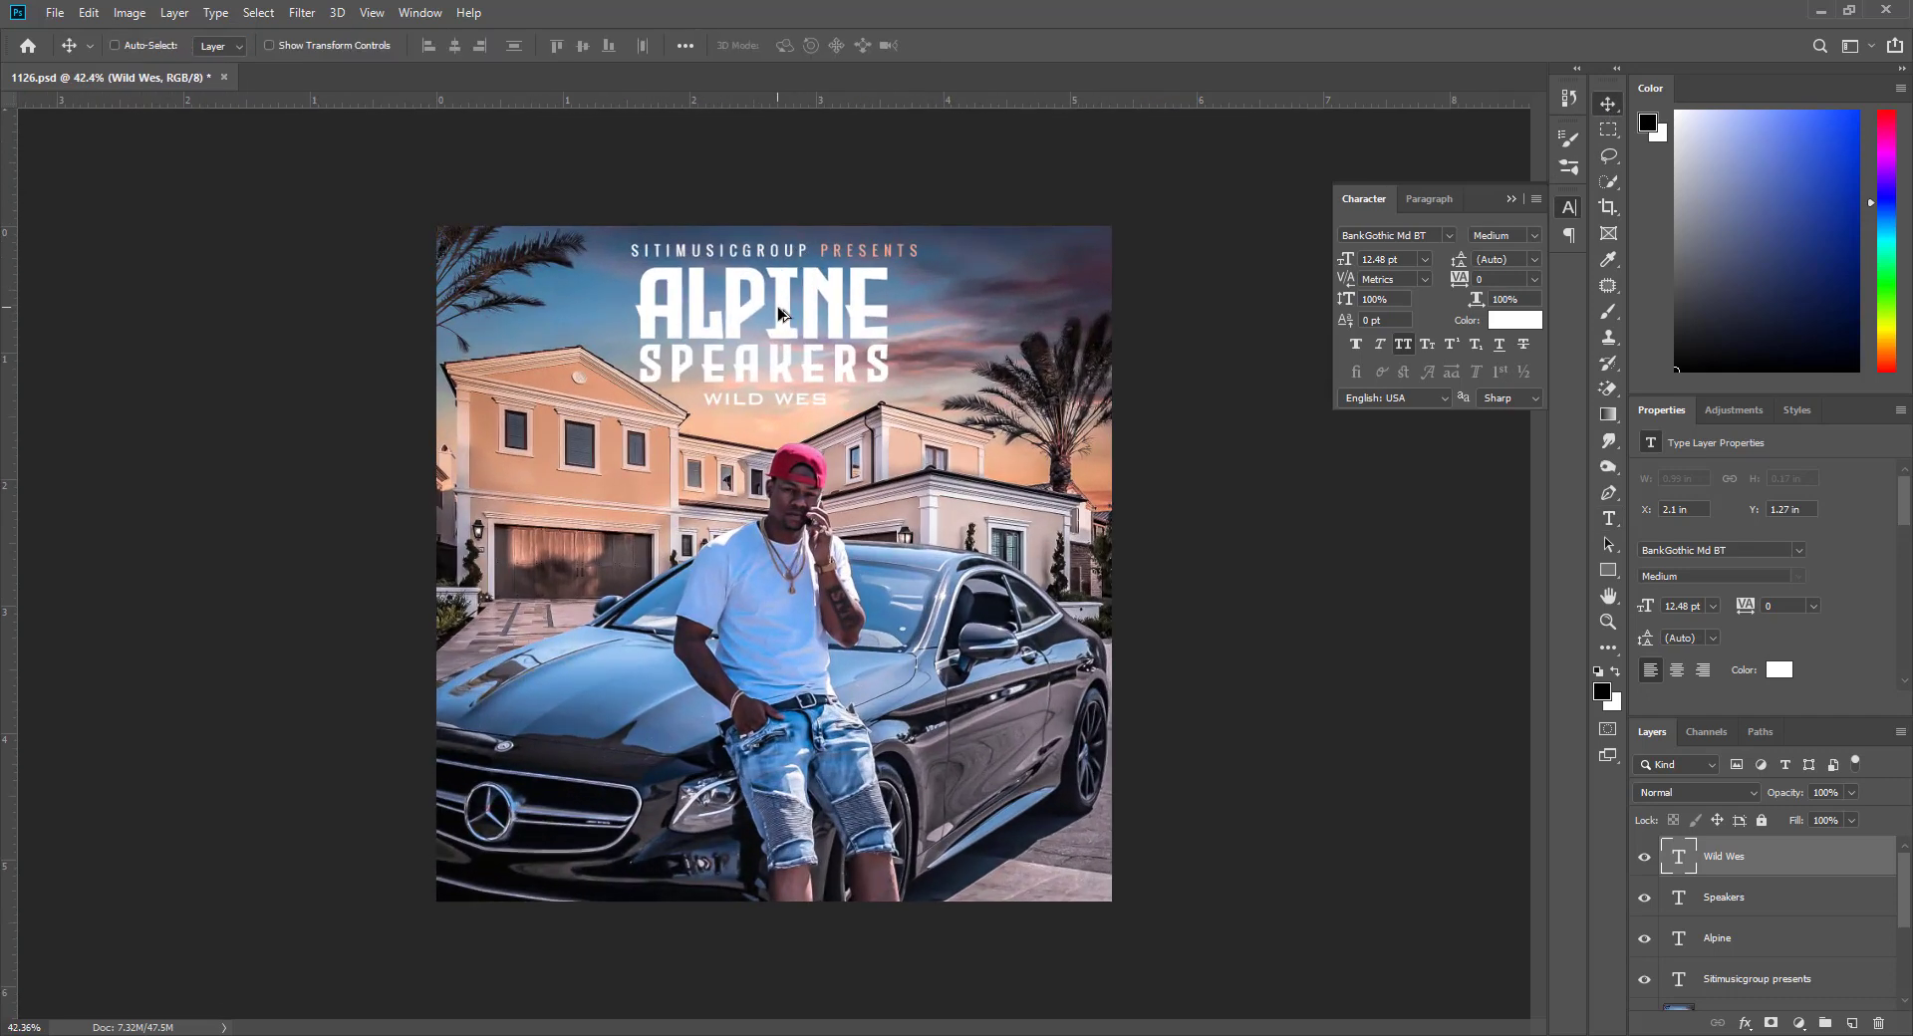
ctrl+click(786, 314)
click(1777, 672)
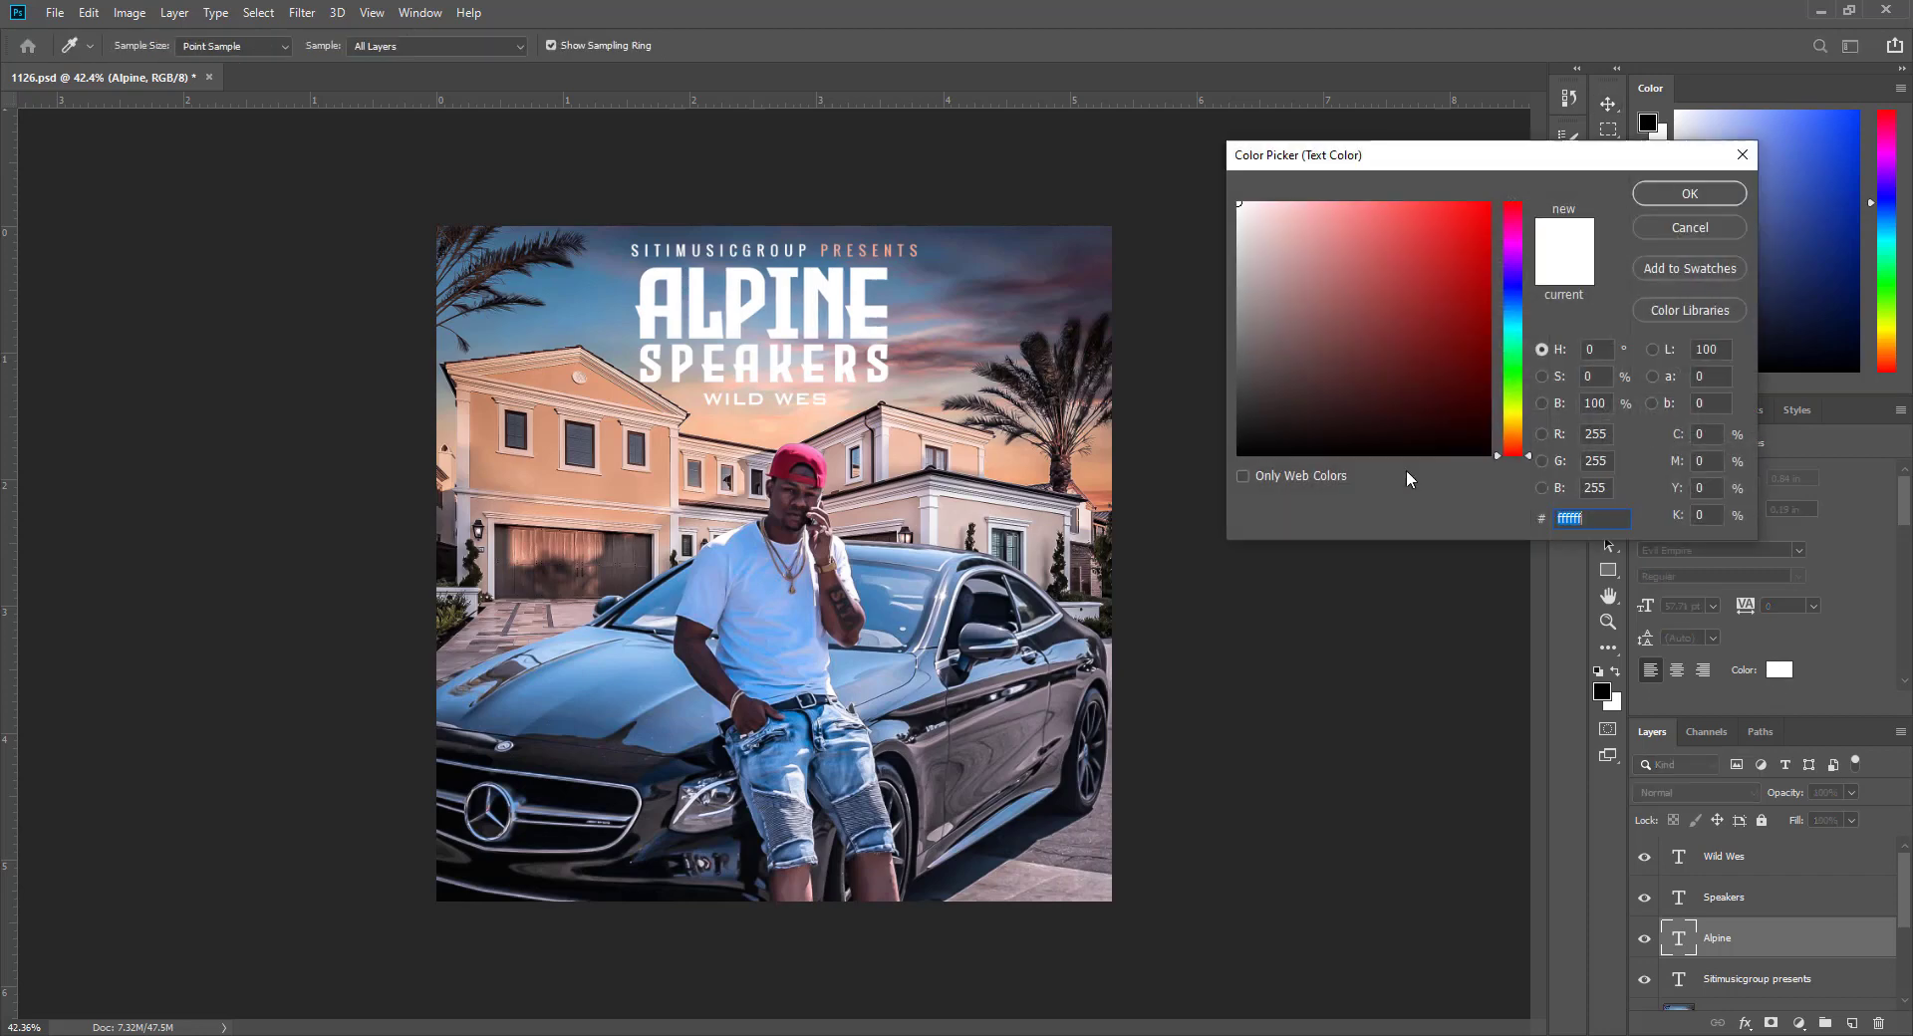
Try a peach sampled from the mansion, then brown, light blue, pink and magenta shades on the "ALPINE" text
click(905, 457)
click(1356, 302)
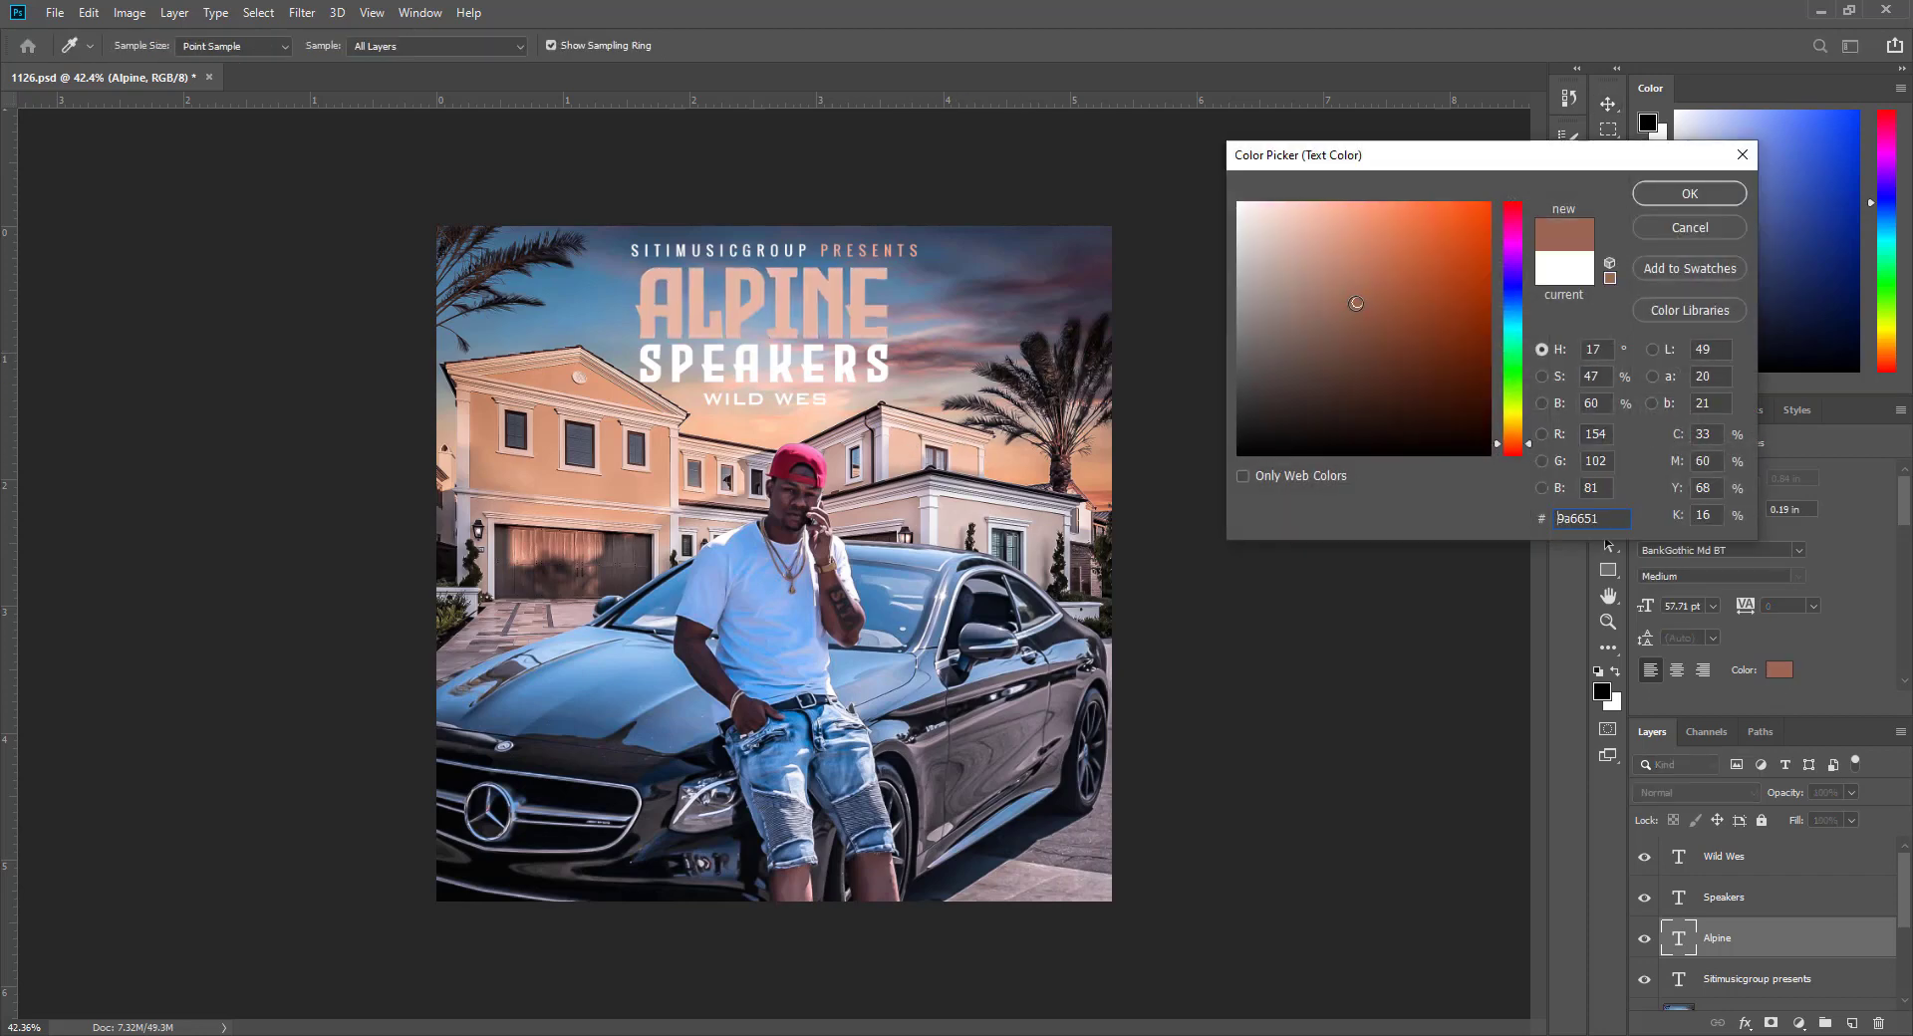
click(1337, 334)
click(1376, 274)
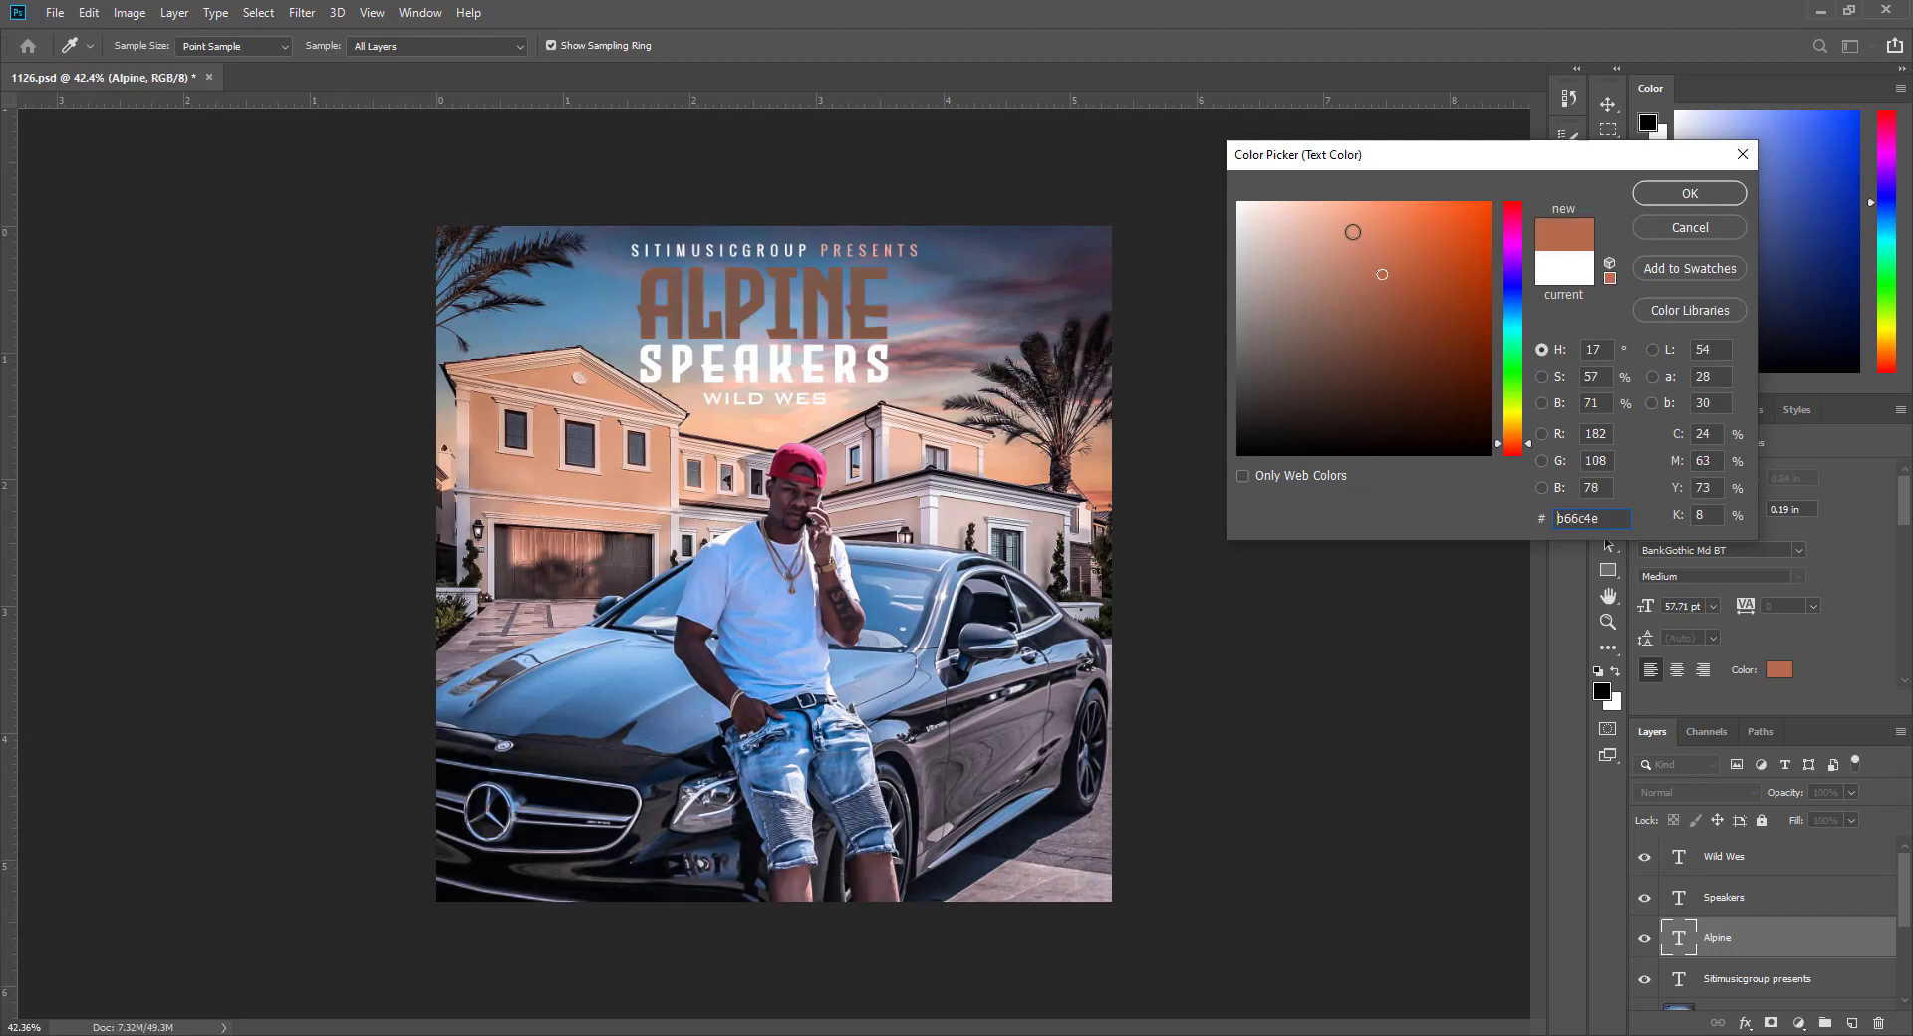
click(1336, 227)
click(1302, 225)
click(1284, 238)
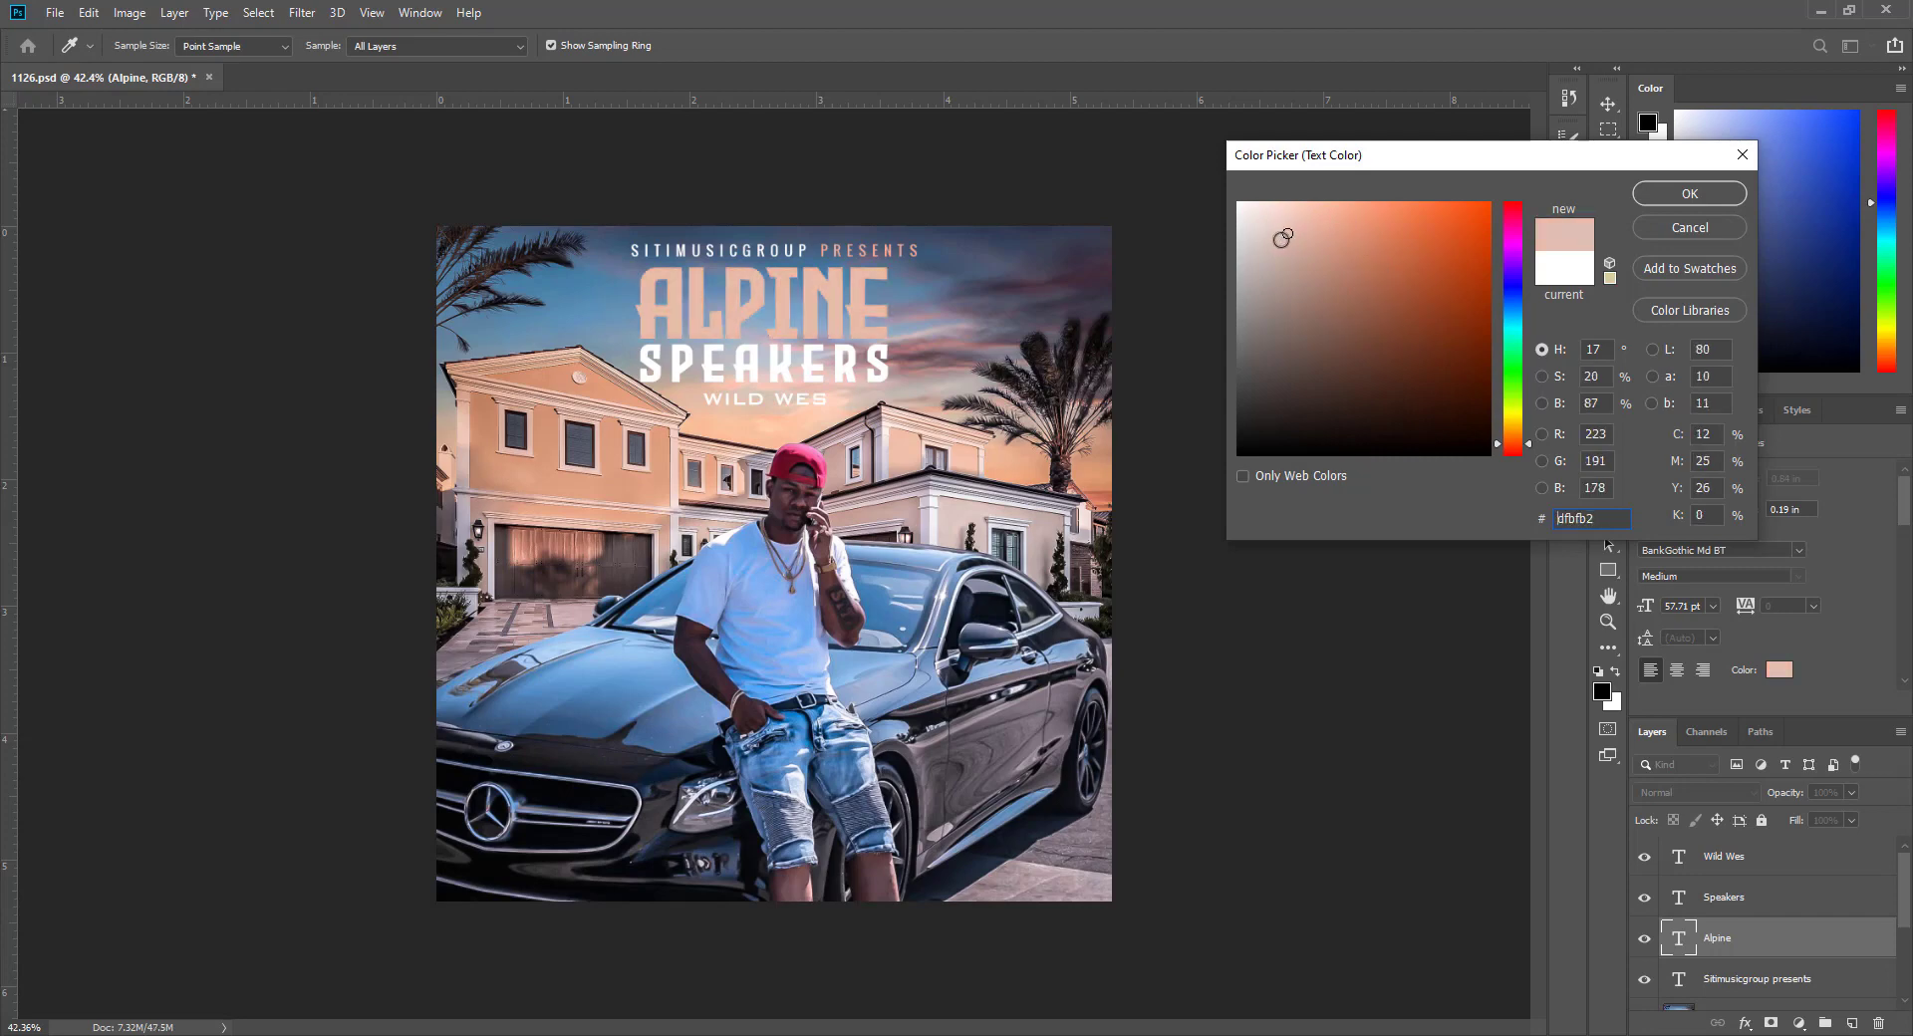
drag(1271, 231, 1271, 216)
click(1291, 212)
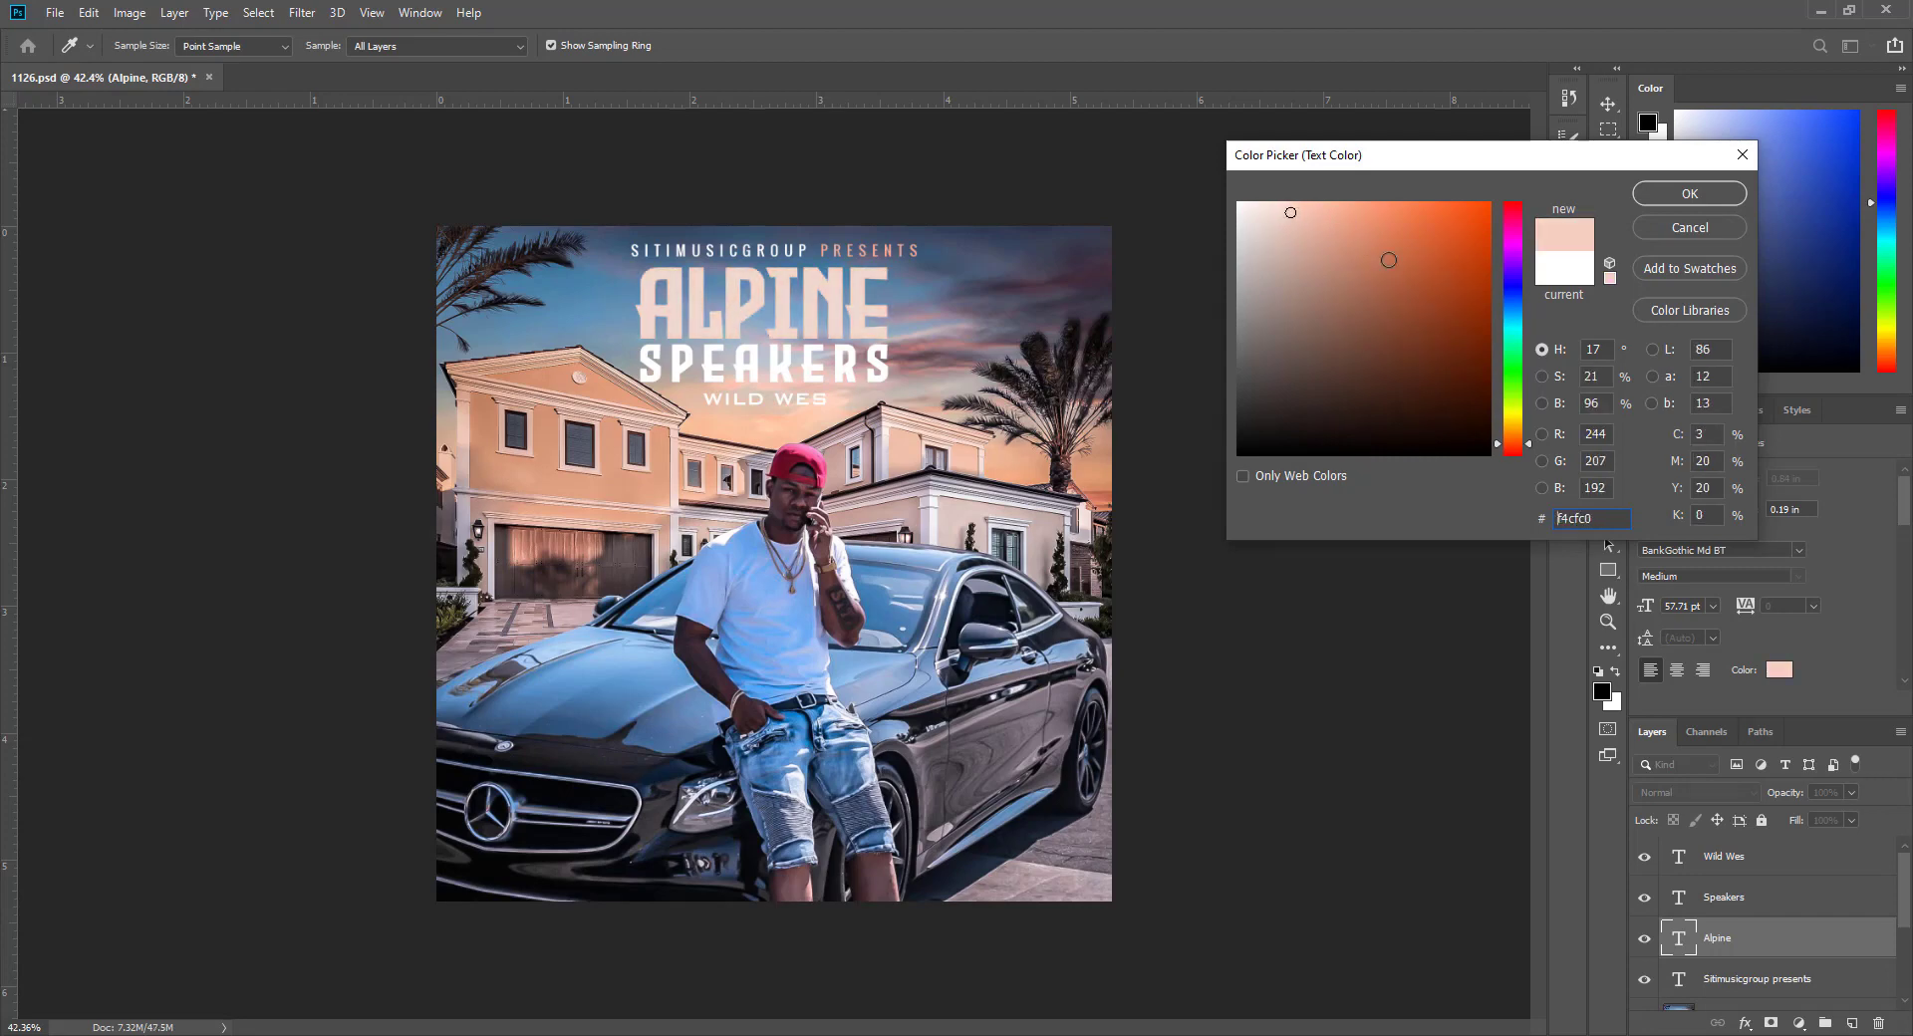
click(1510, 429)
drag(1514, 427, 1514, 322)
click(1508, 243)
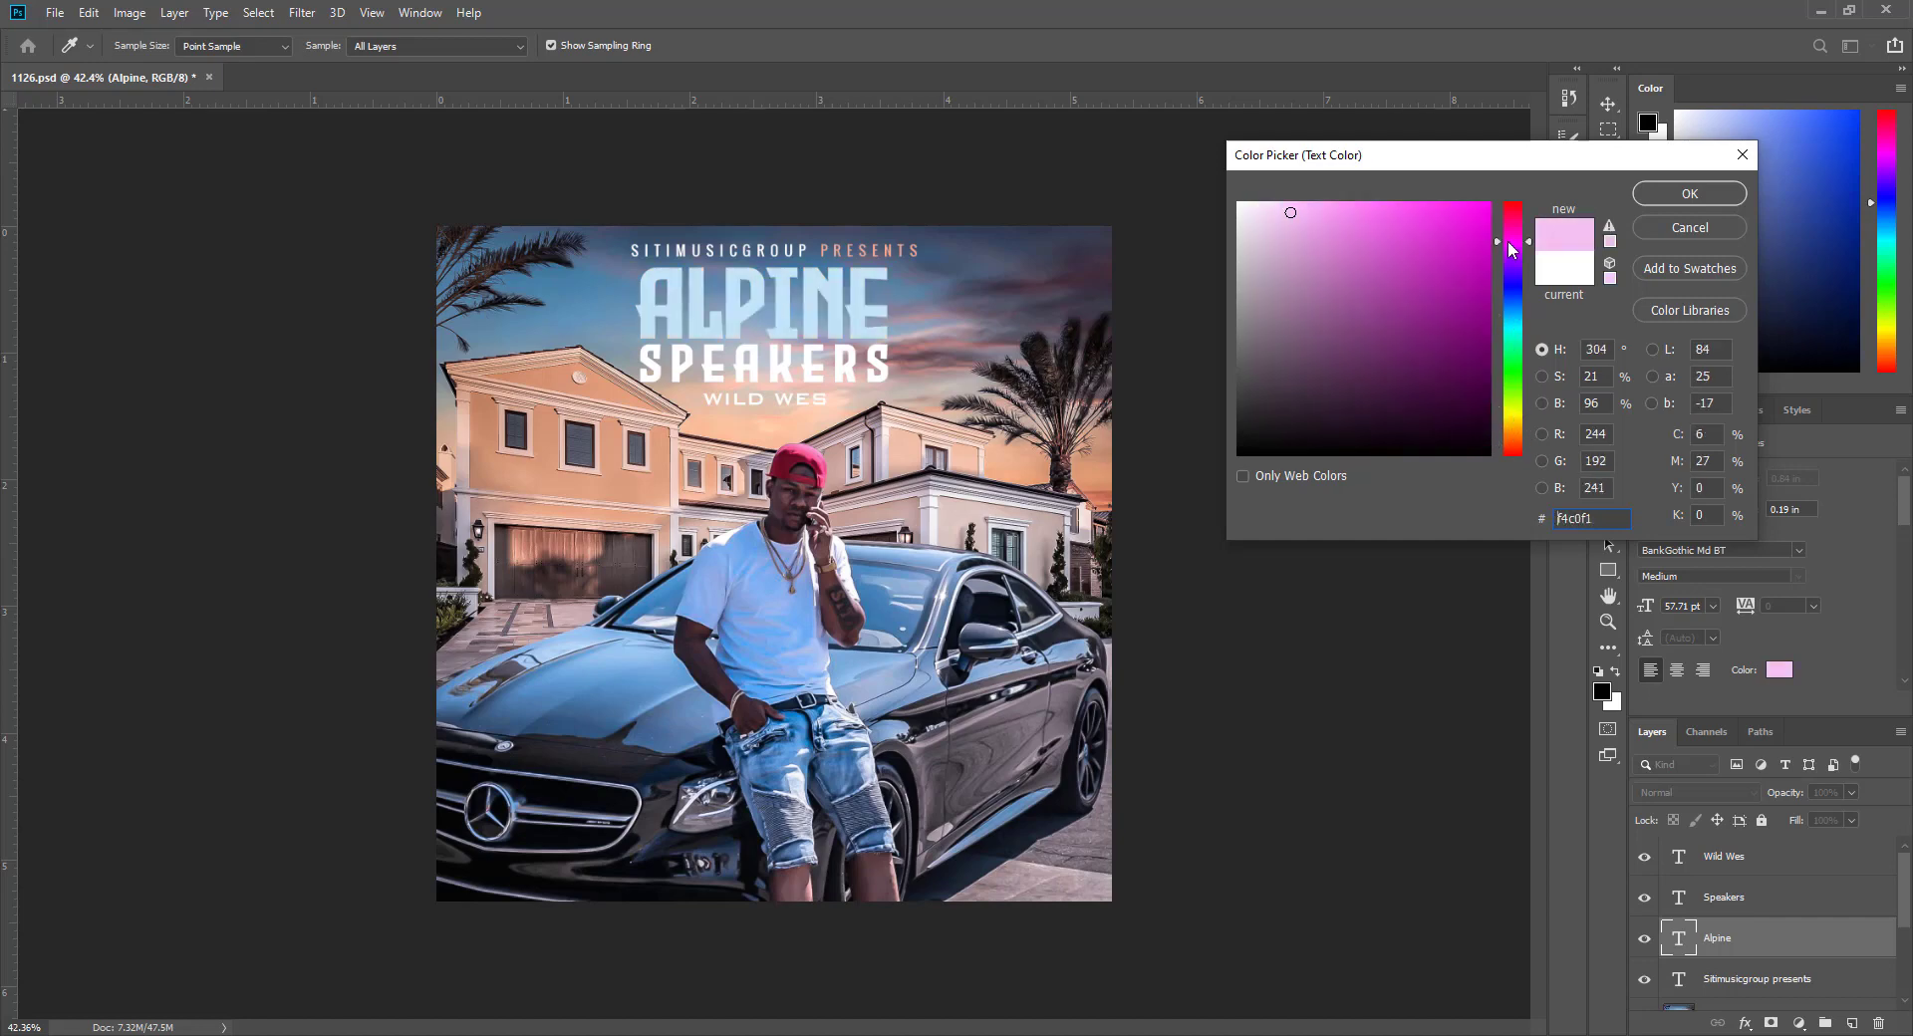
drag(1360, 225, 1546, 212)
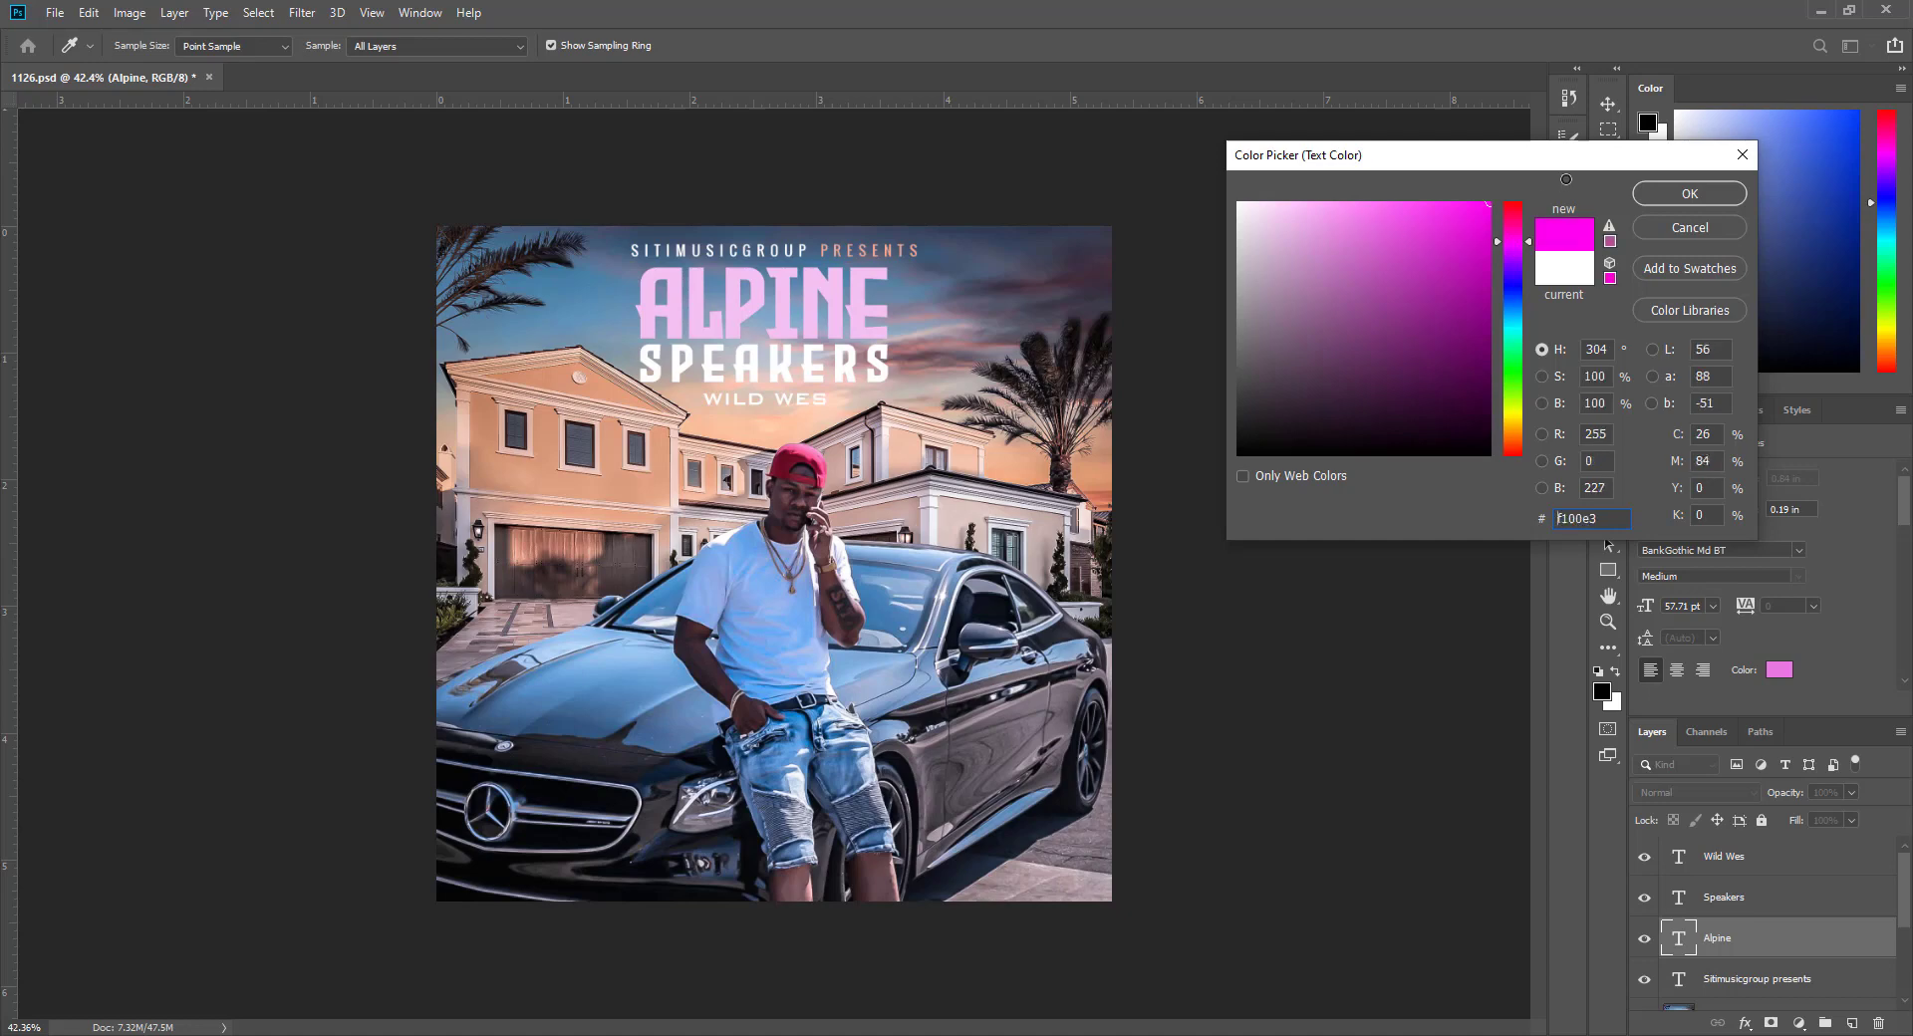
drag(1491, 282, 1491, 294)
Set the "ALPINE" text color to a very dark brown, #240f02
click(1475, 411)
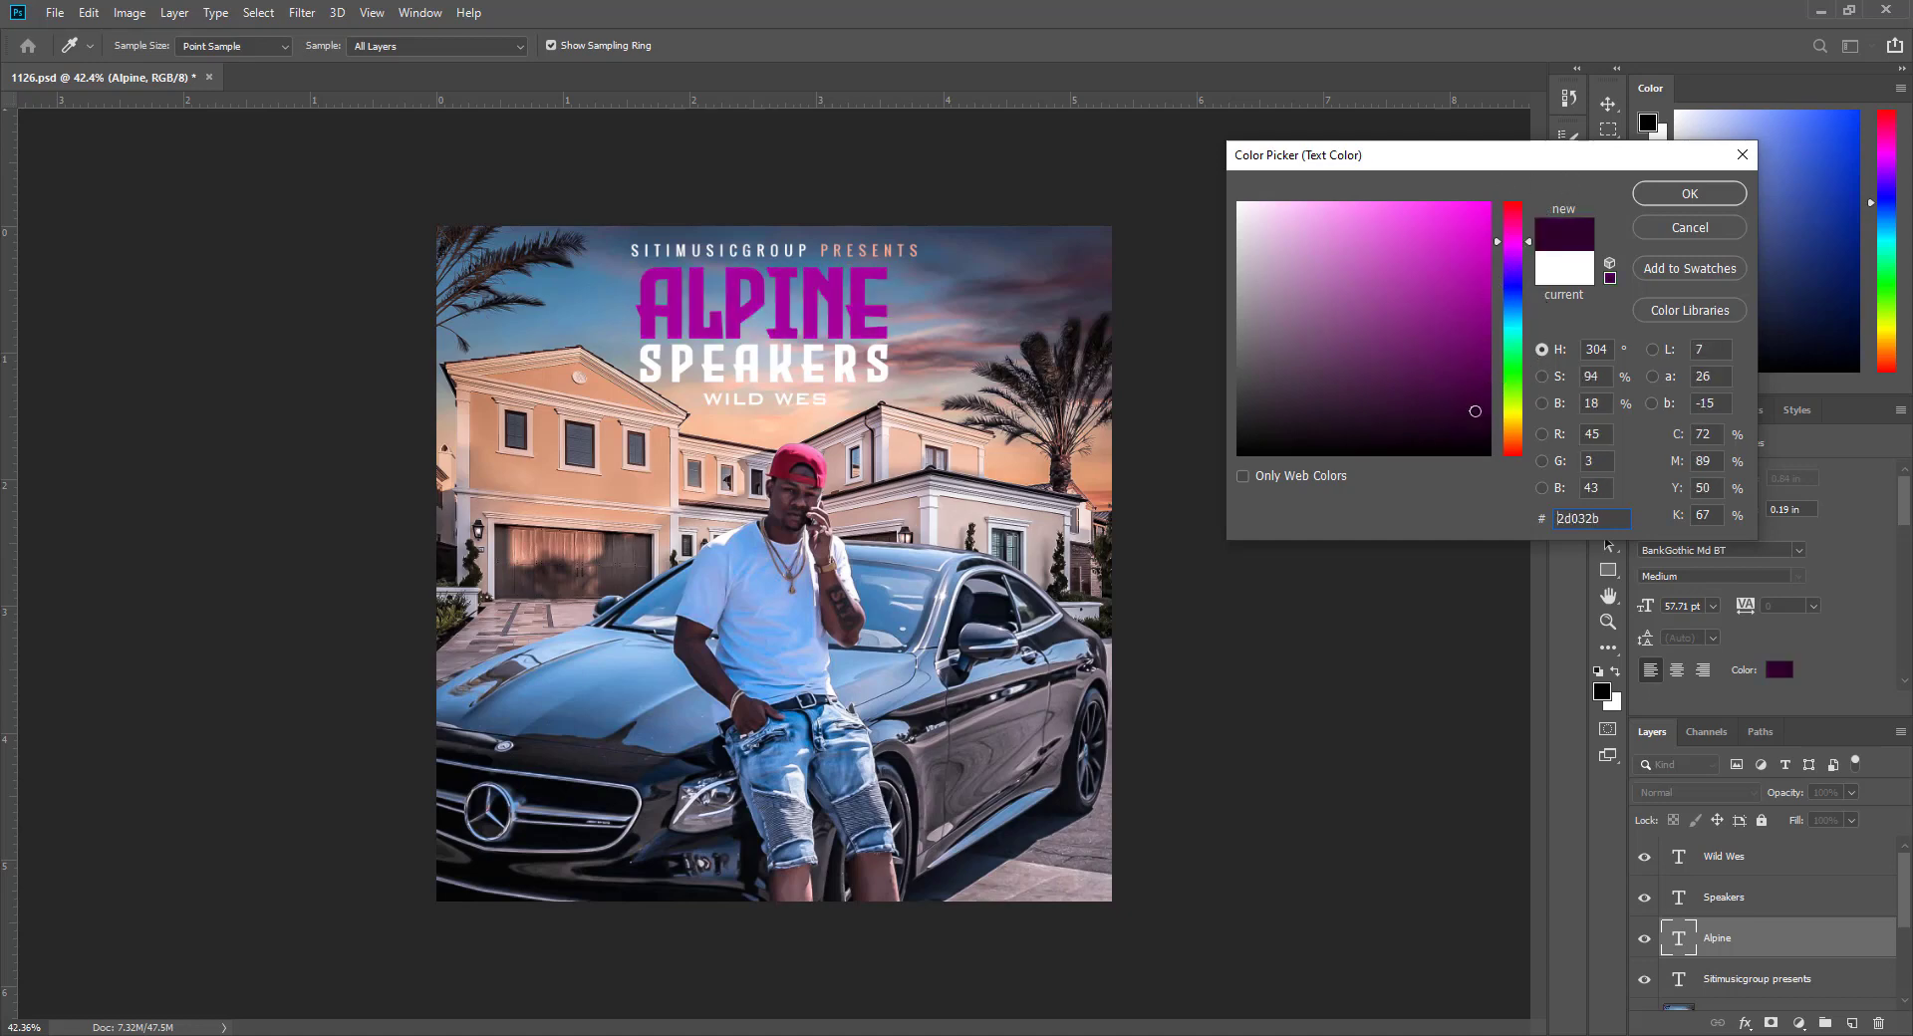
click(1472, 421)
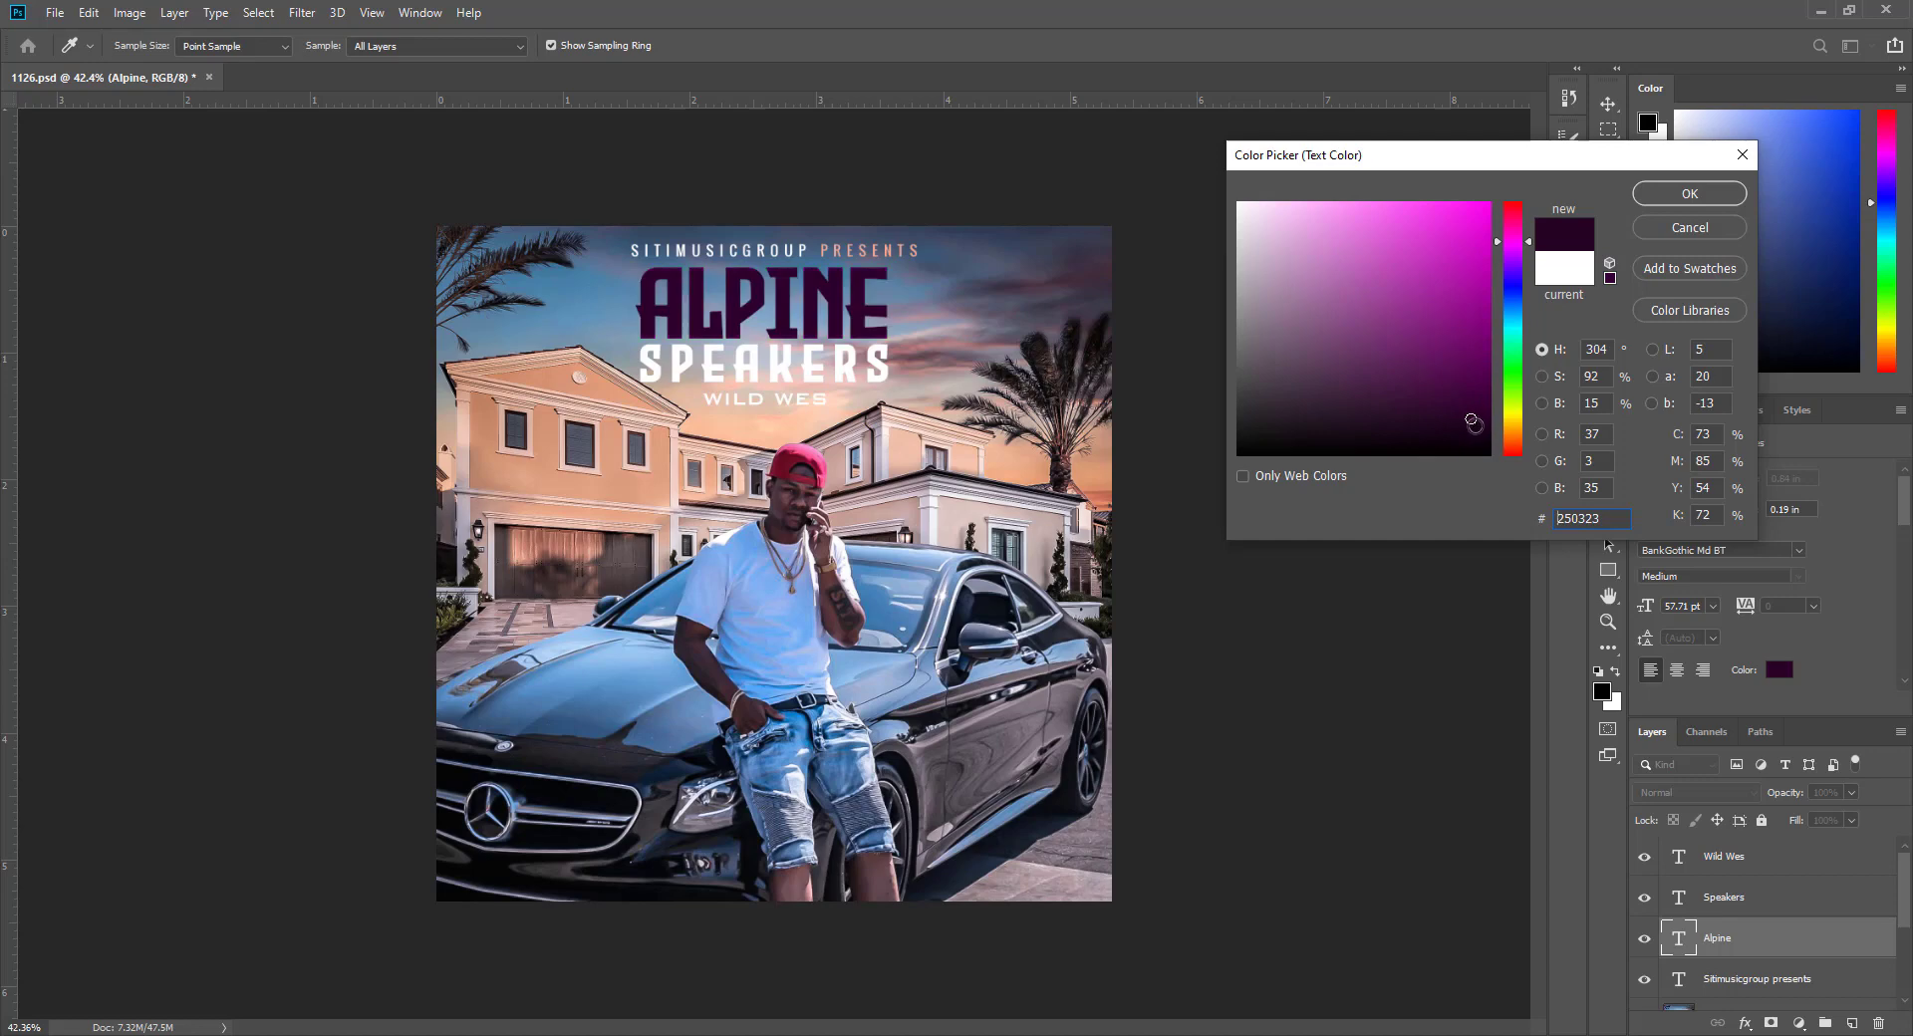
click(1476, 433)
click(1480, 420)
drag(1514, 297, 1514, 440)
click(1653, 195)
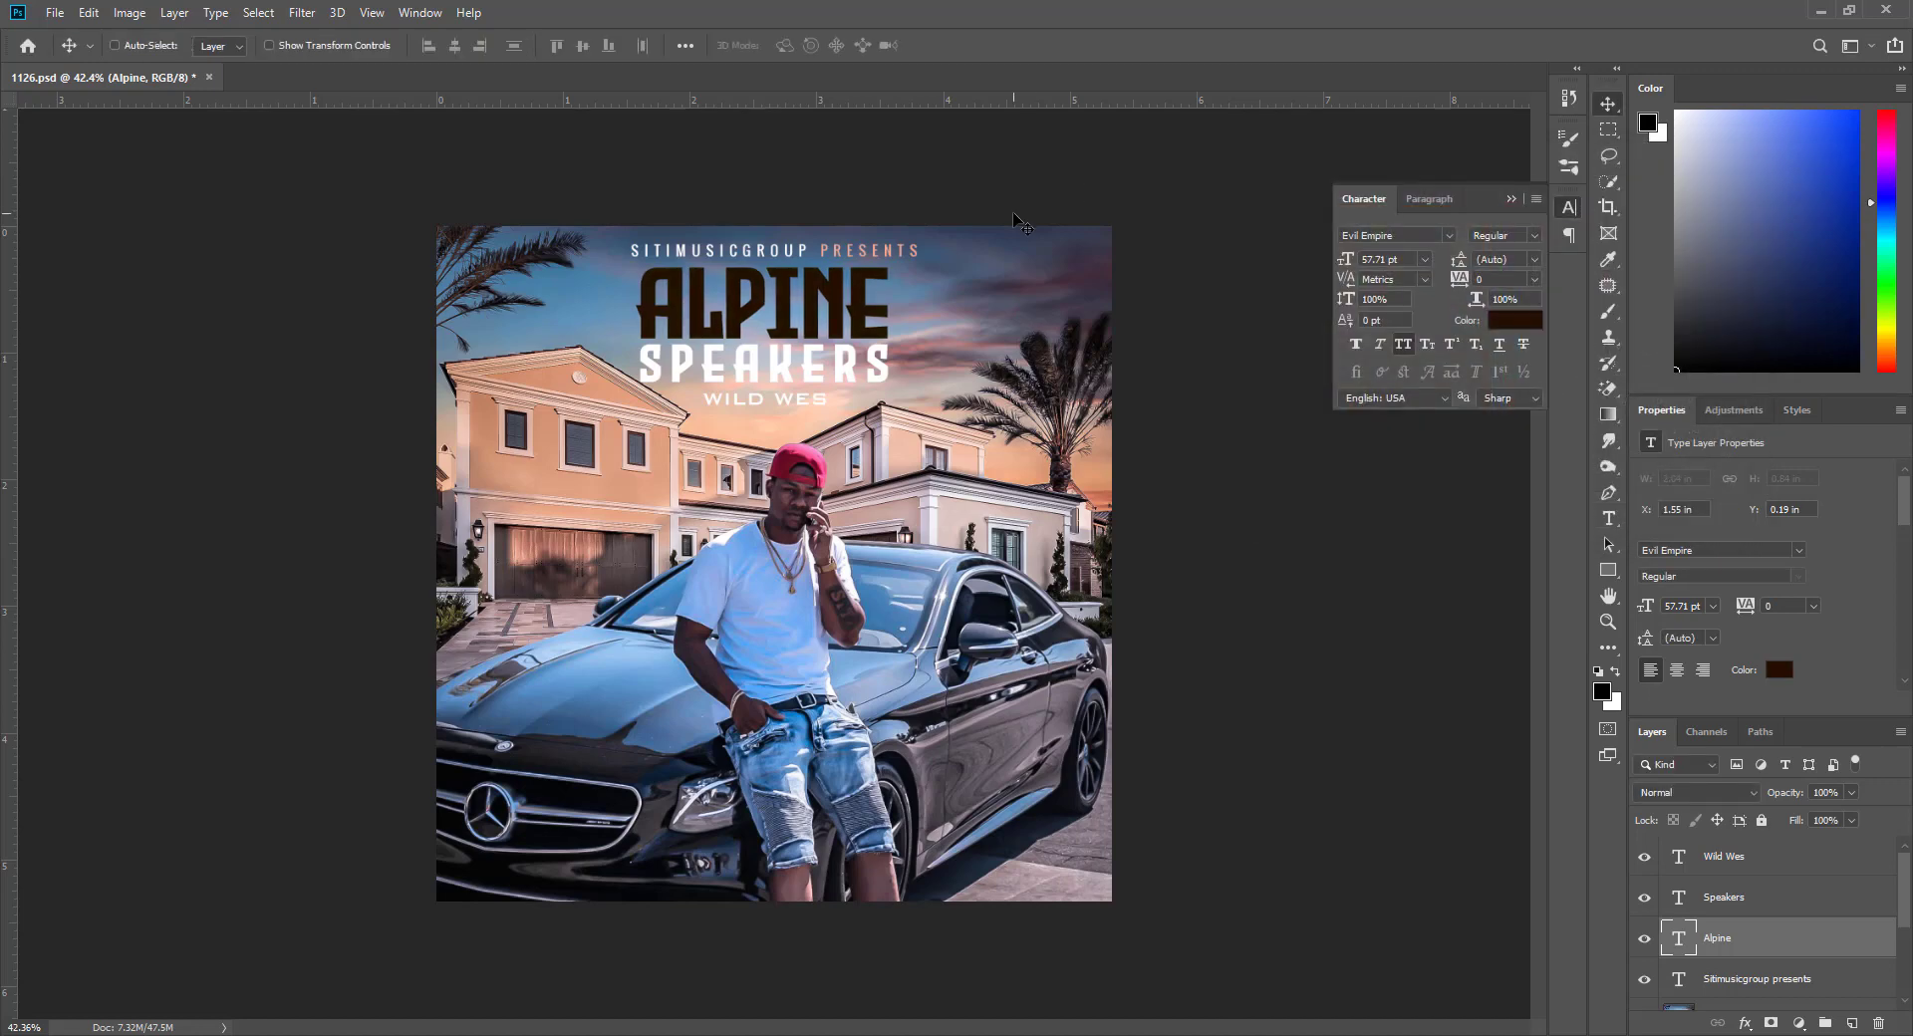
Recolor the "SPEAKERS" text with the dark brown #240f02 sampled from the "ALPINE" letters
key(ctrl+minus)
key(ctrl+minus)
key(ctrl+minus)
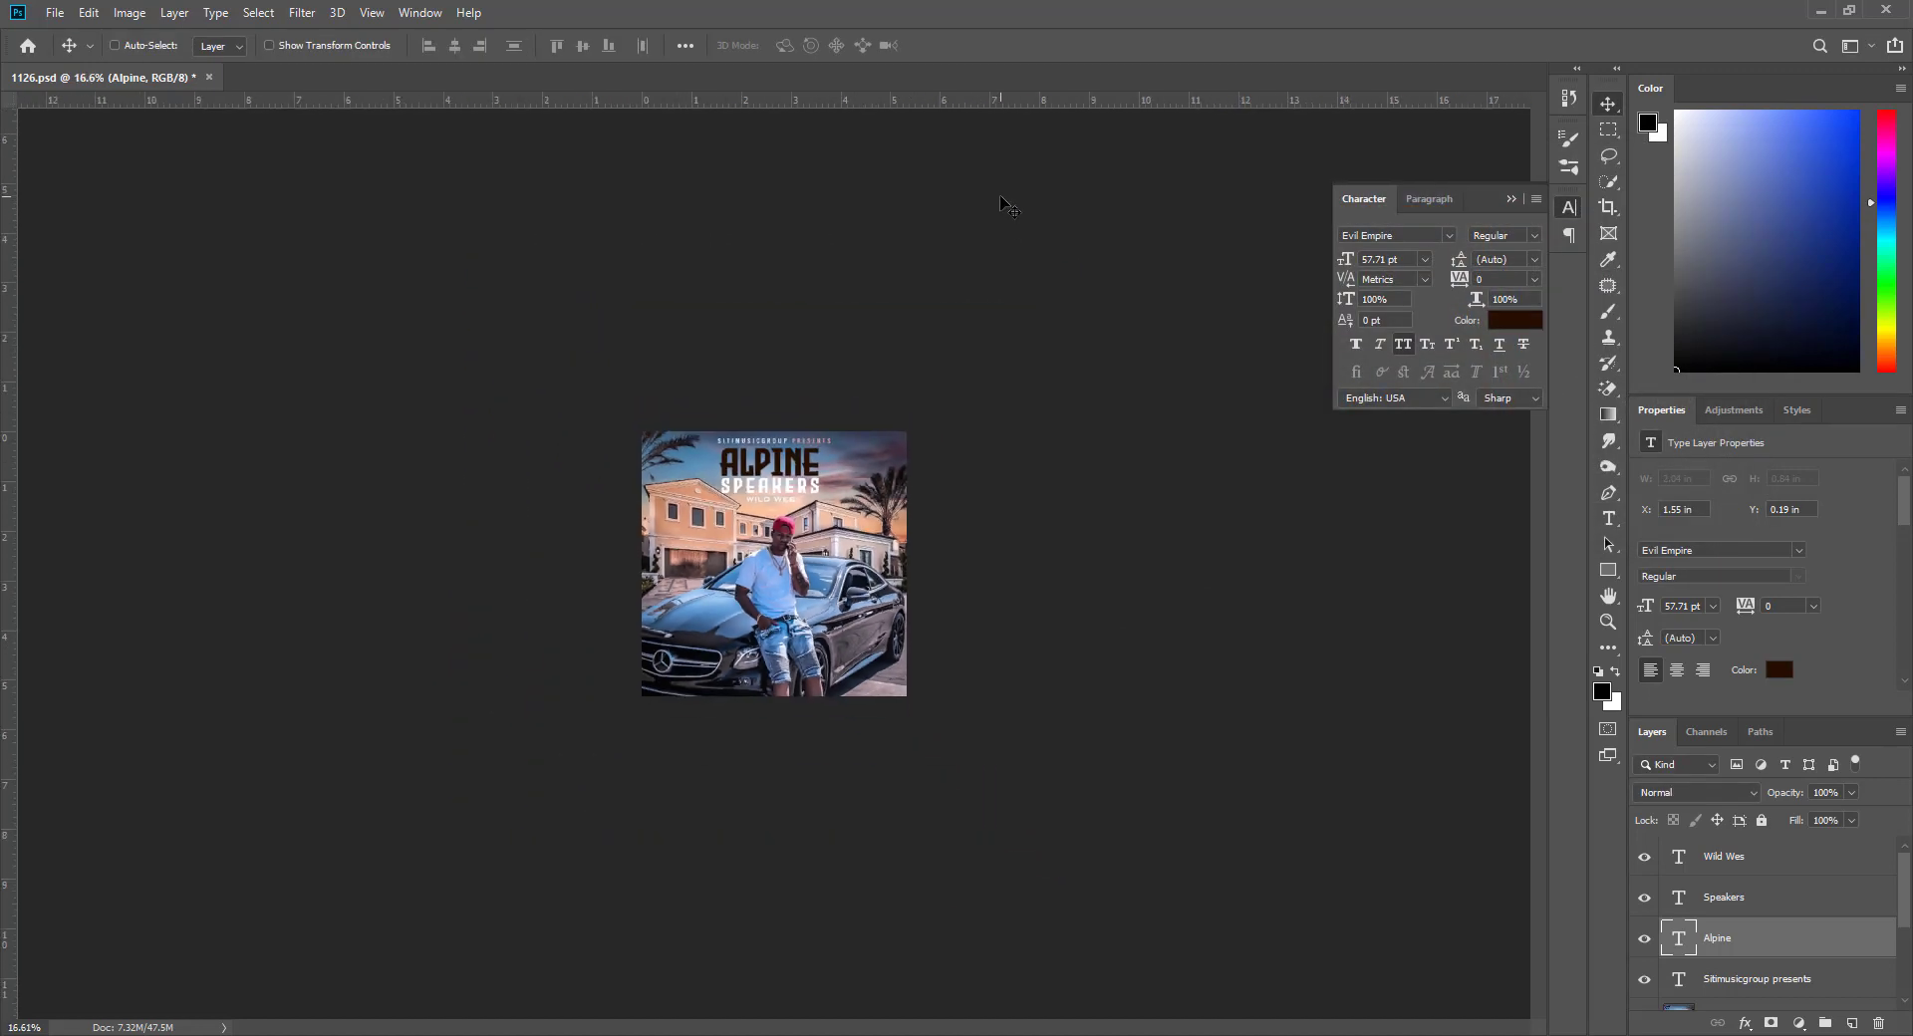
key(ctrl+plus)
key(ctrl+plus)
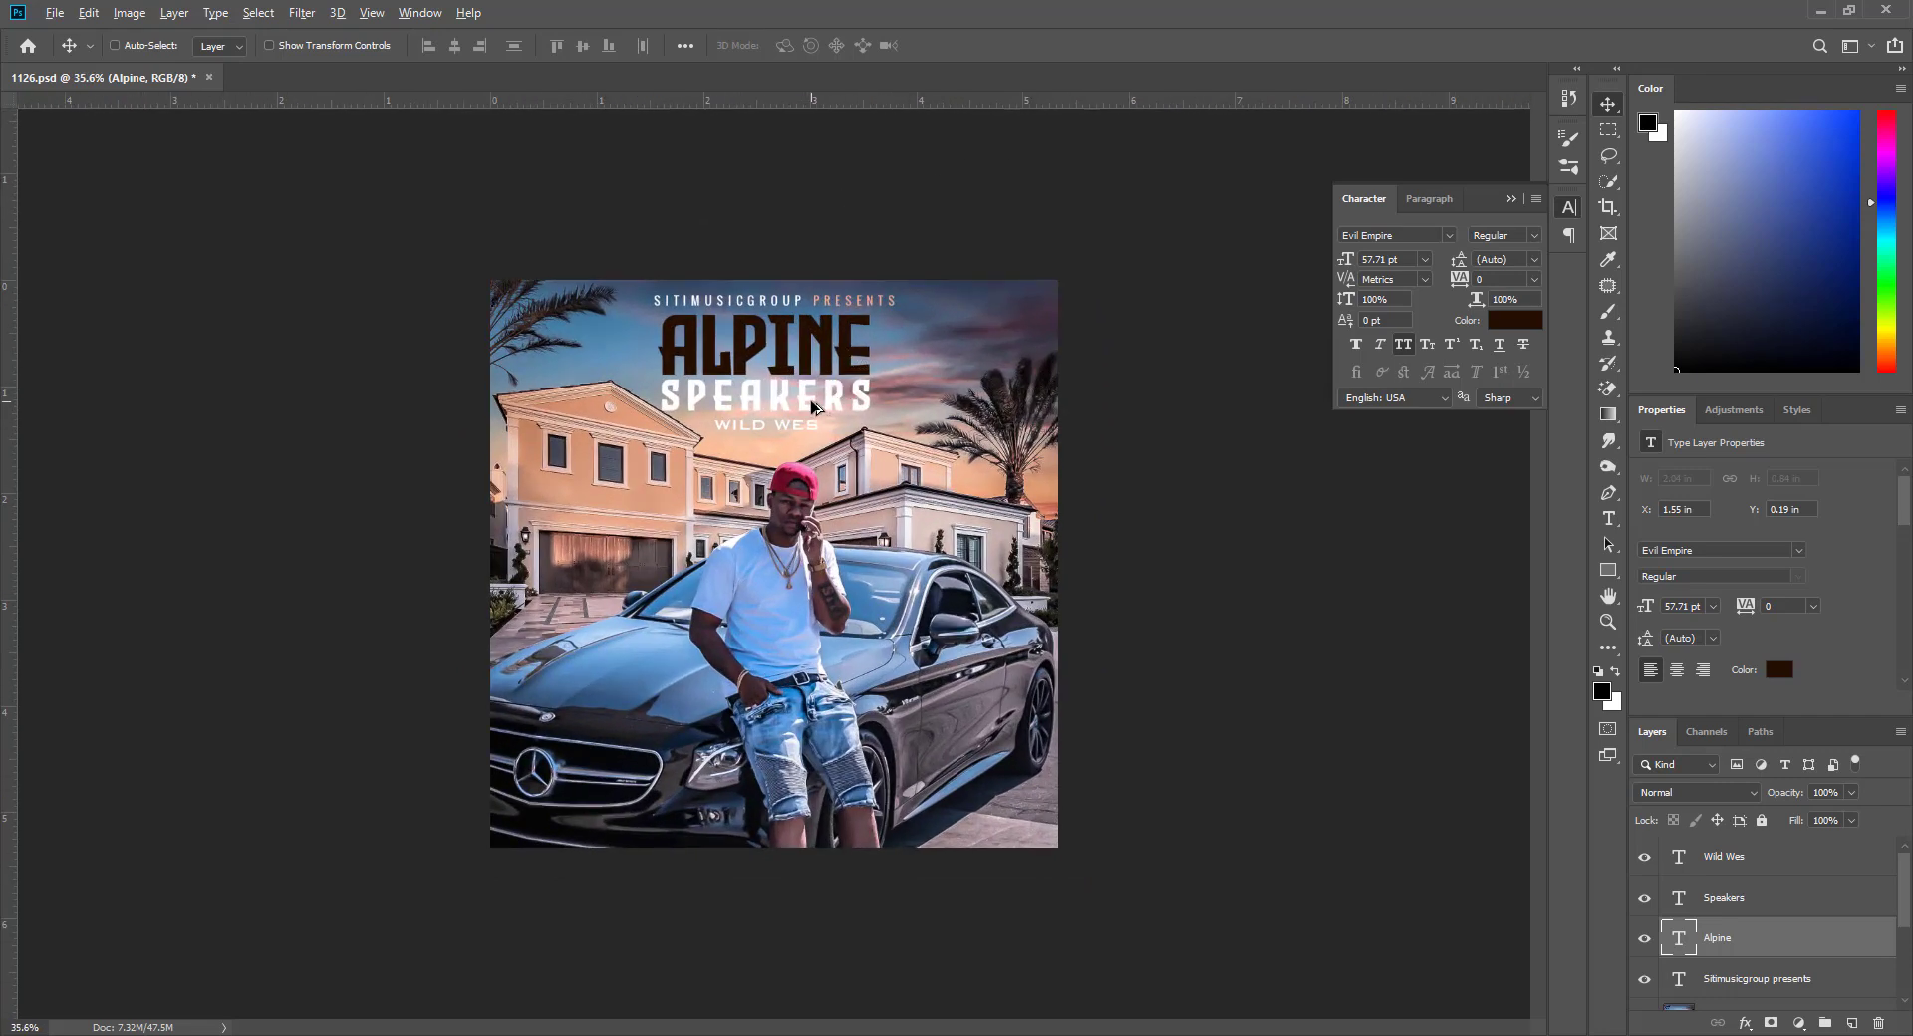
ctrl+click(815, 408)
click(1779, 670)
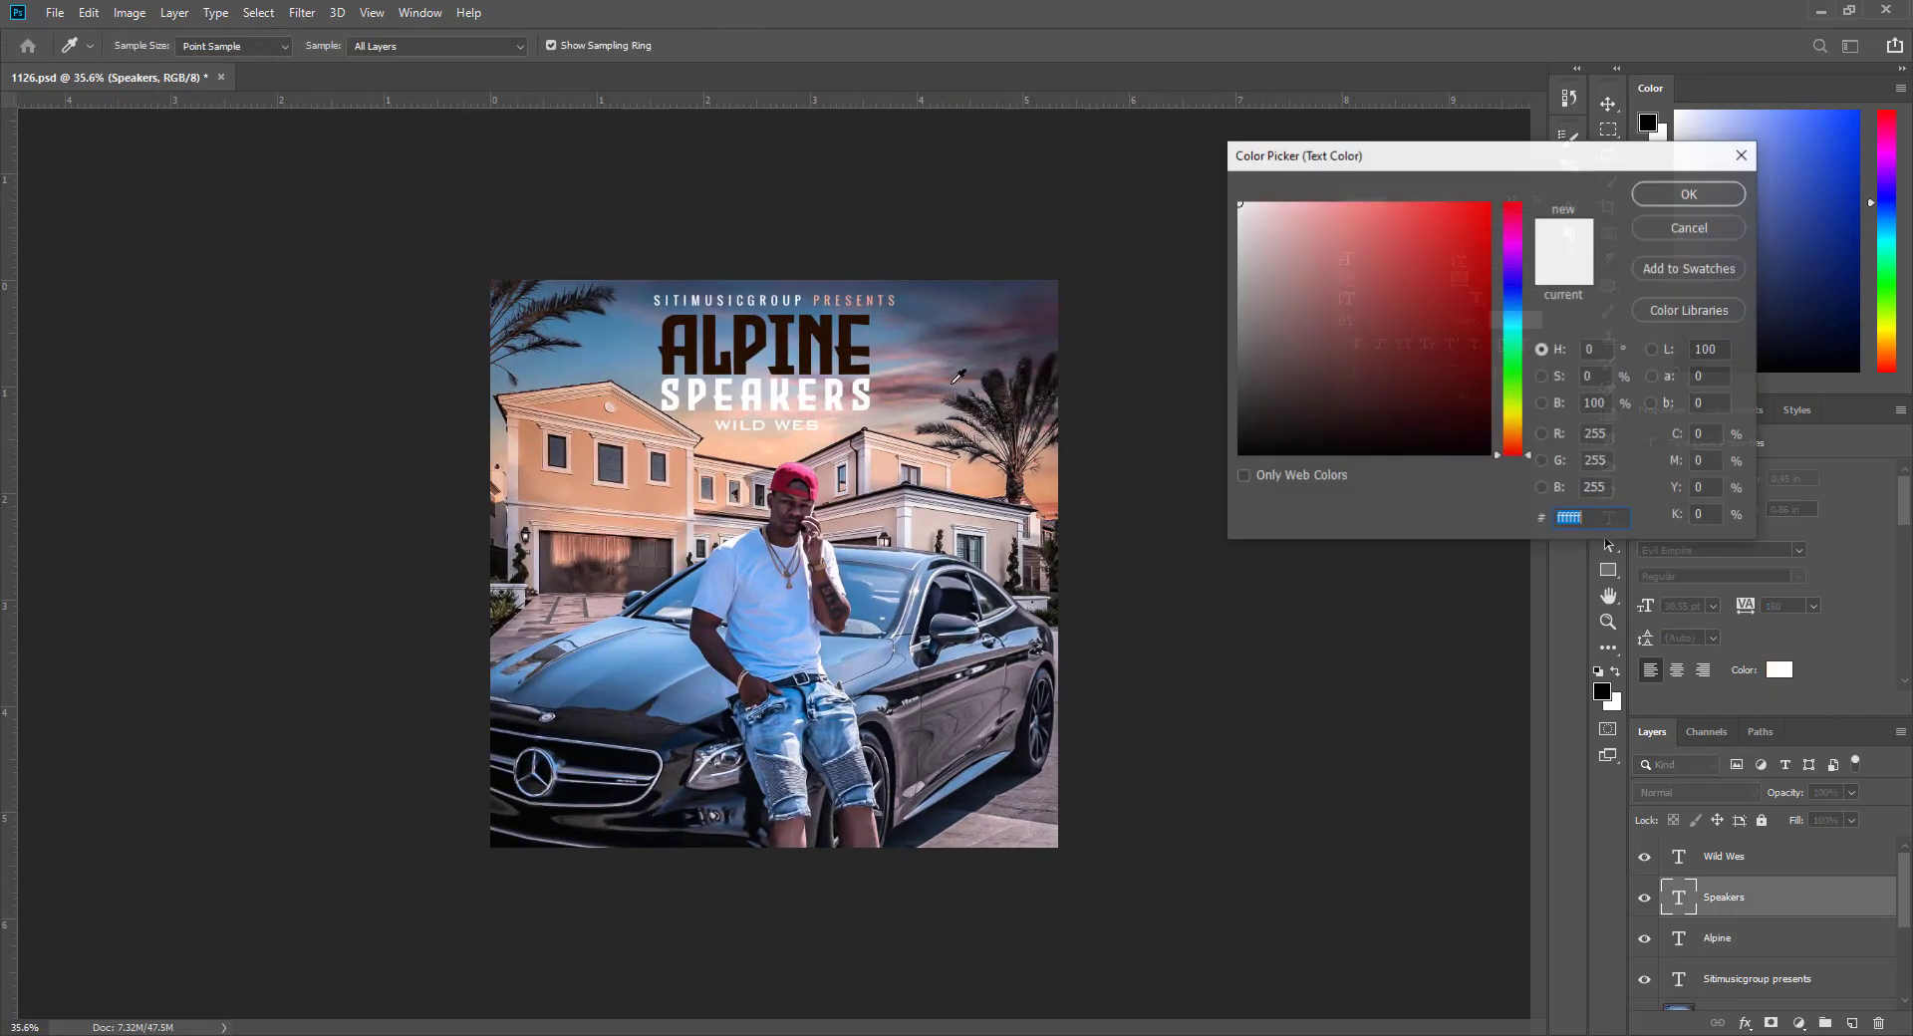
click(852, 345)
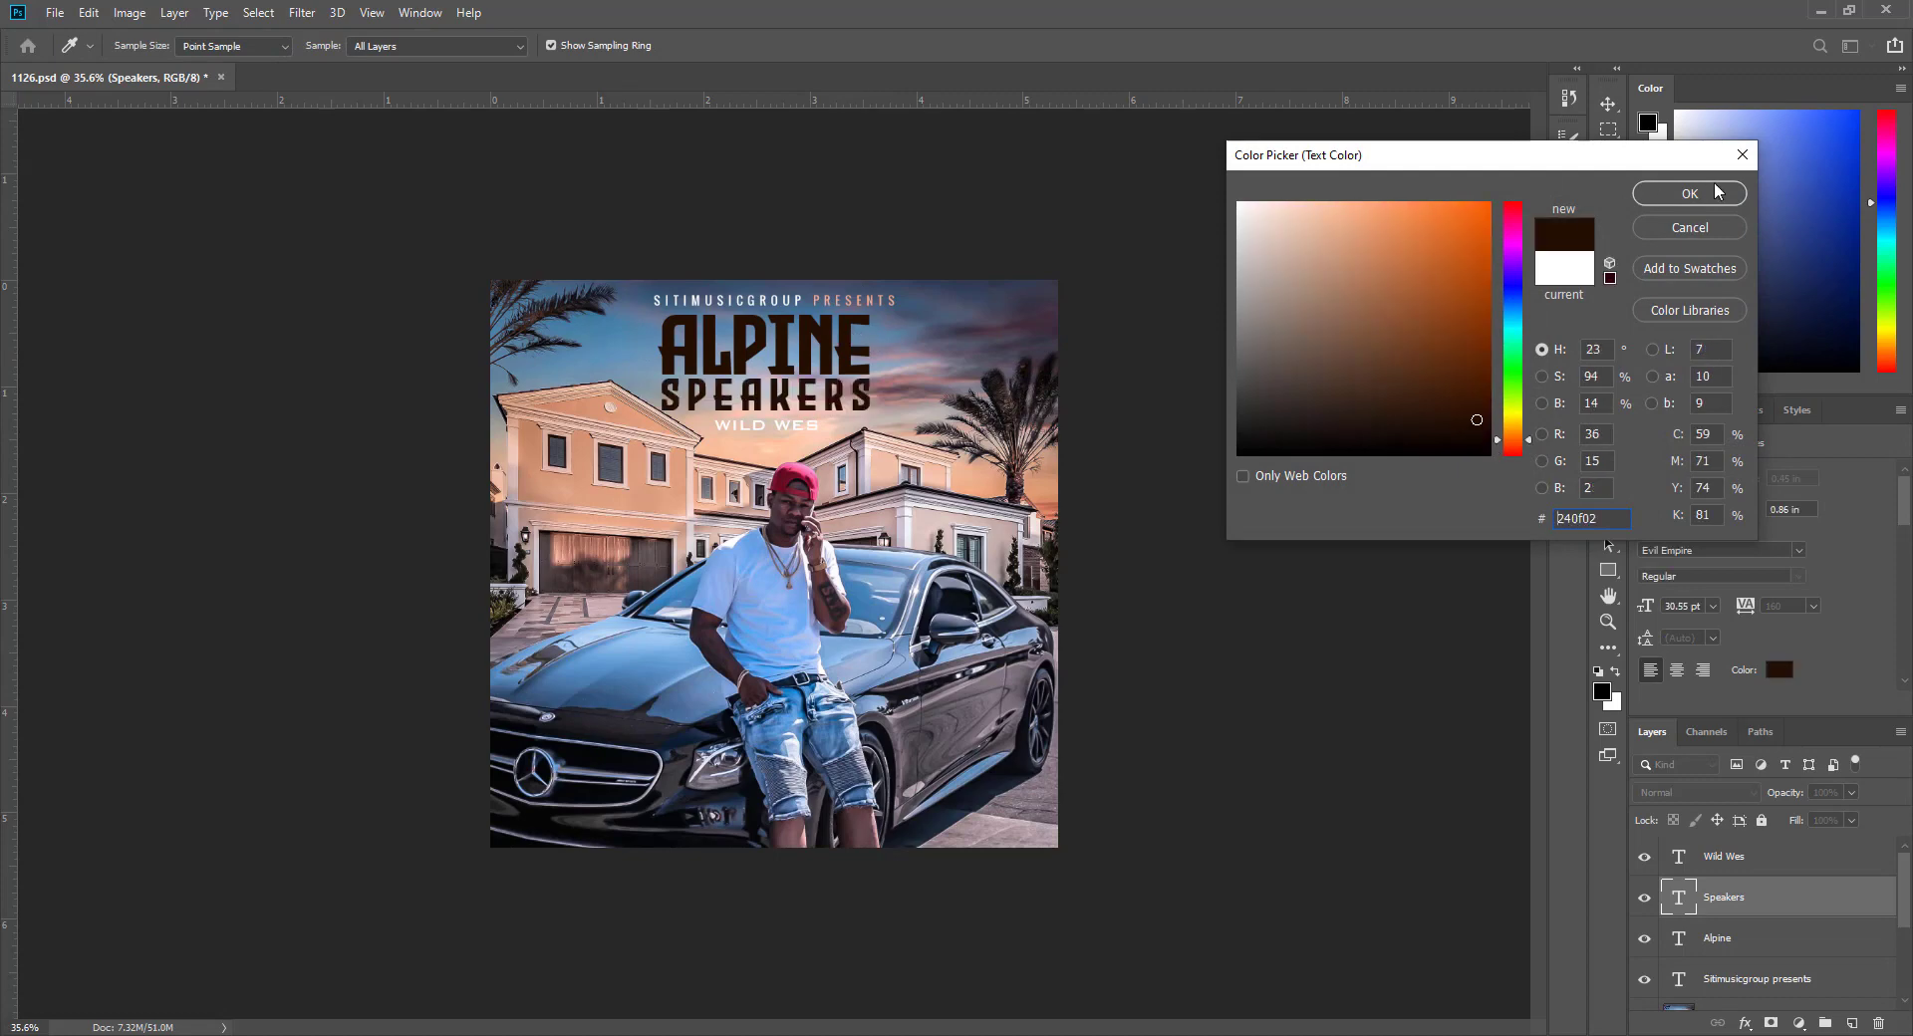
click(1689, 193)
scroll(1052, 257, down, 3)
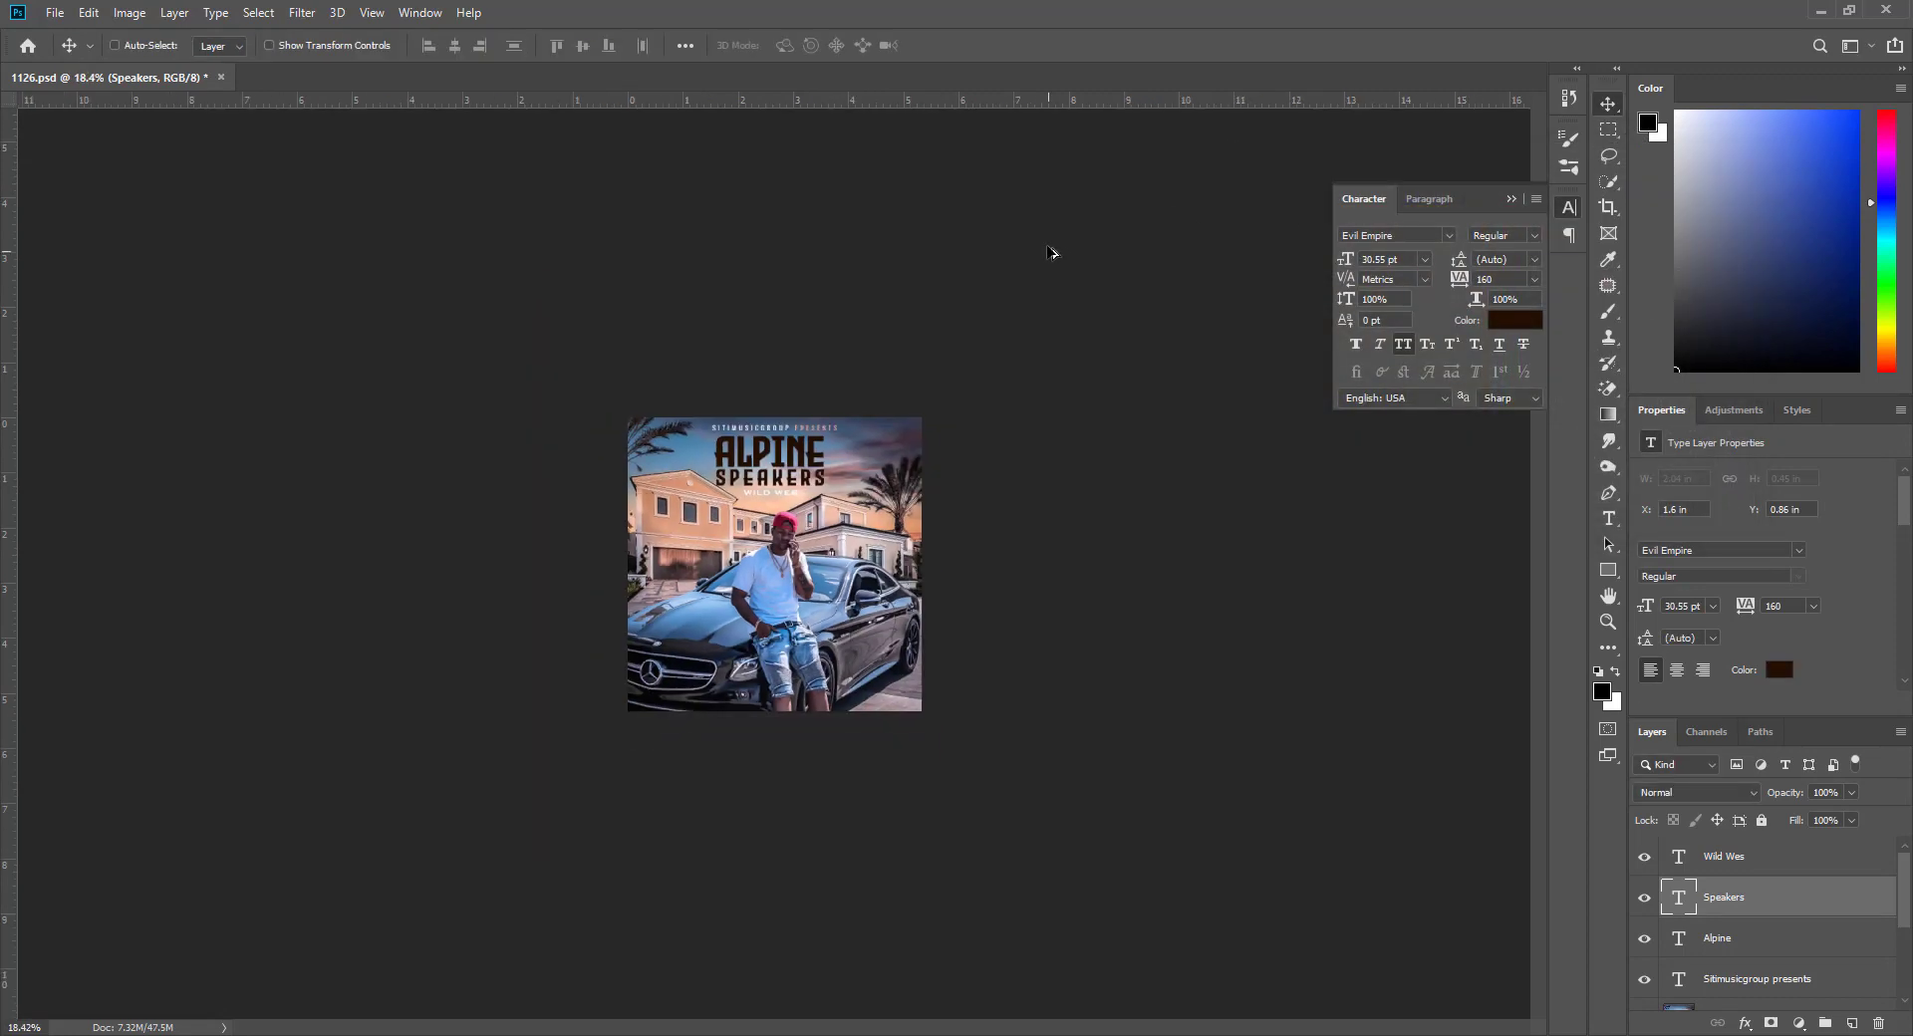
scroll(1052, 243, up, 3)
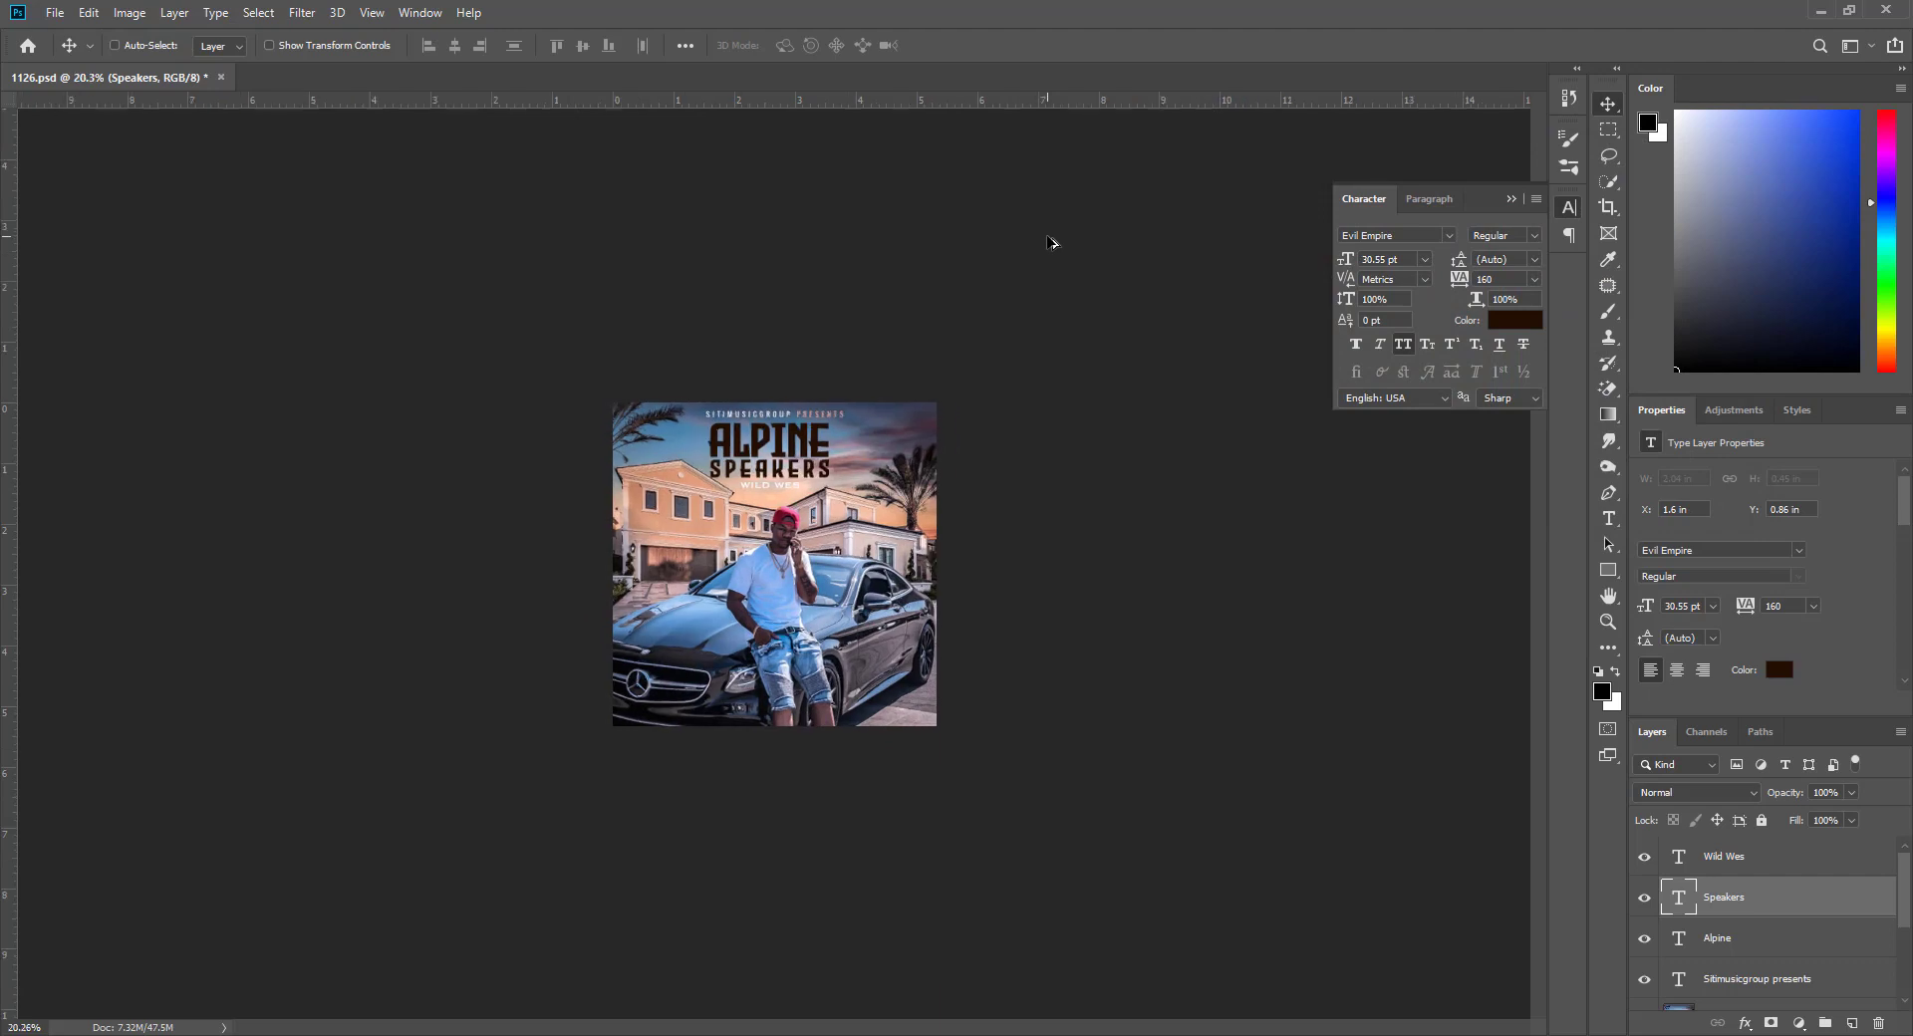
Try the Chilling Sabrina font on the "ALPINE" text
scroll(931, 280, down, 3)
scroll(926, 271, up, 2)
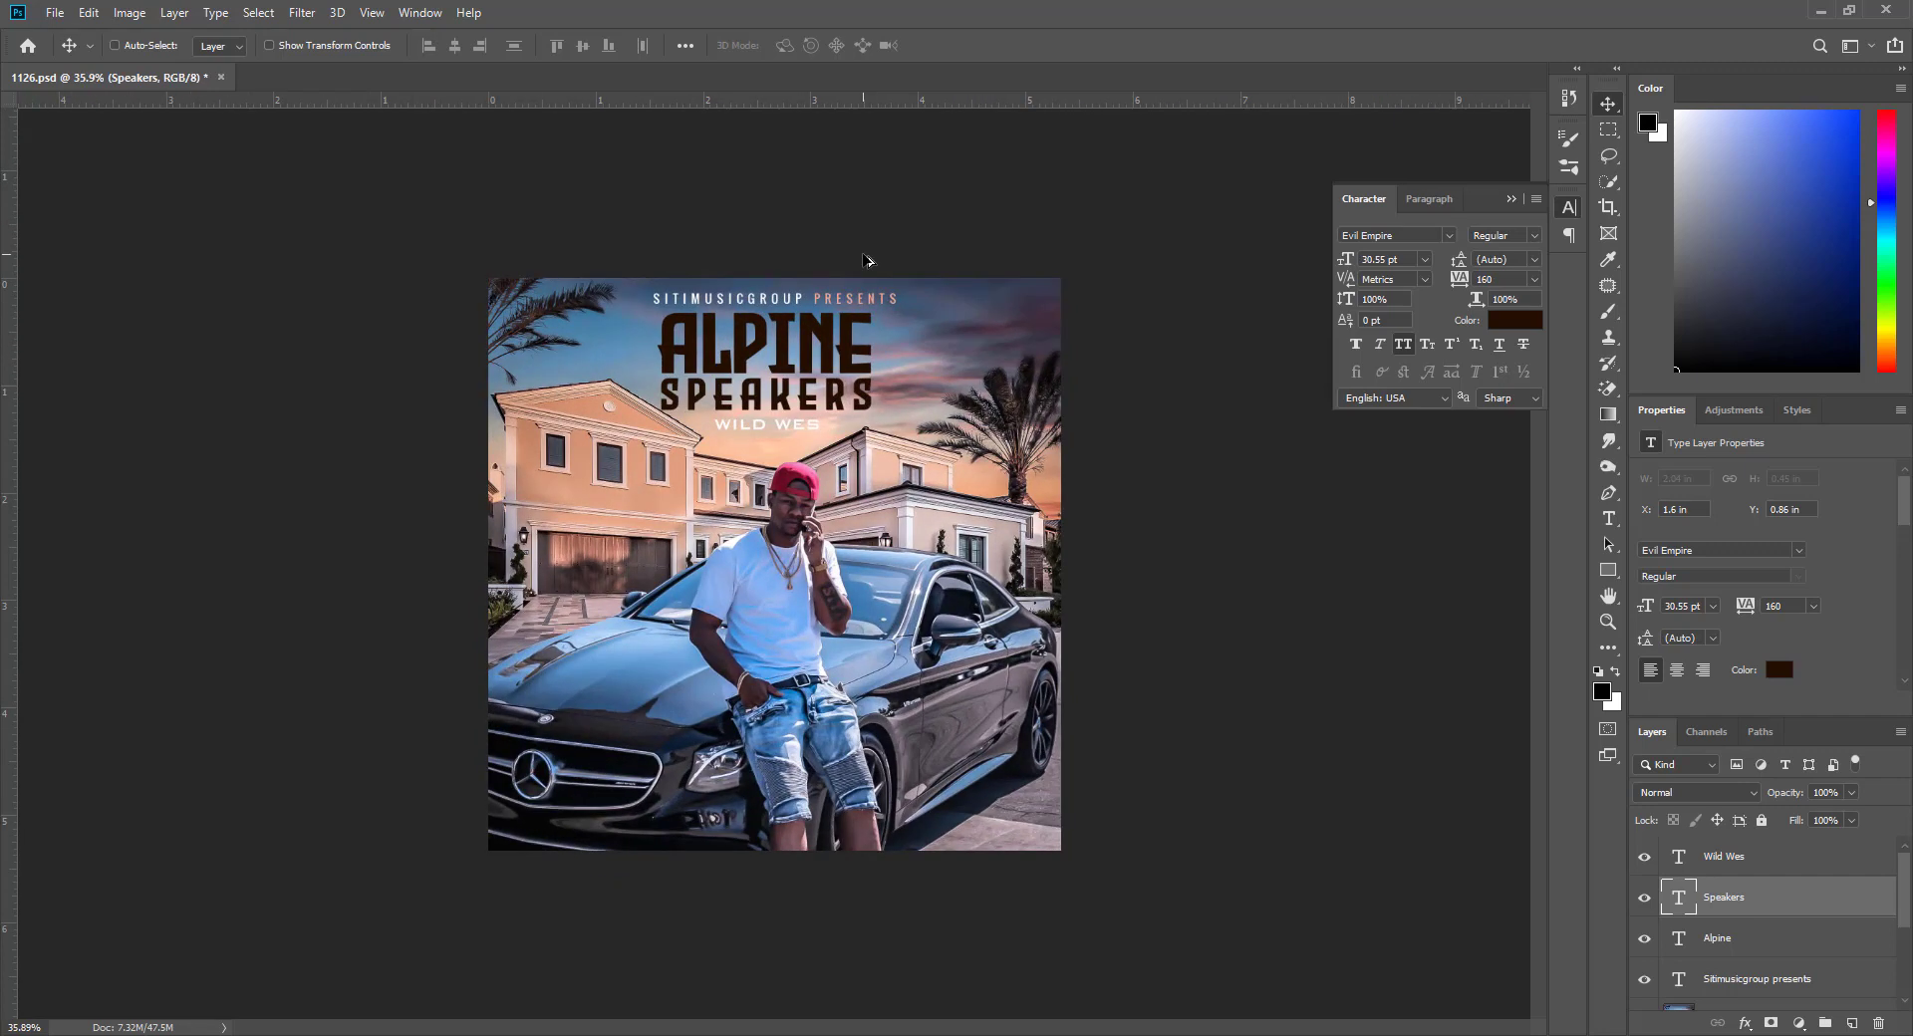
scroll(865, 259, down, 1)
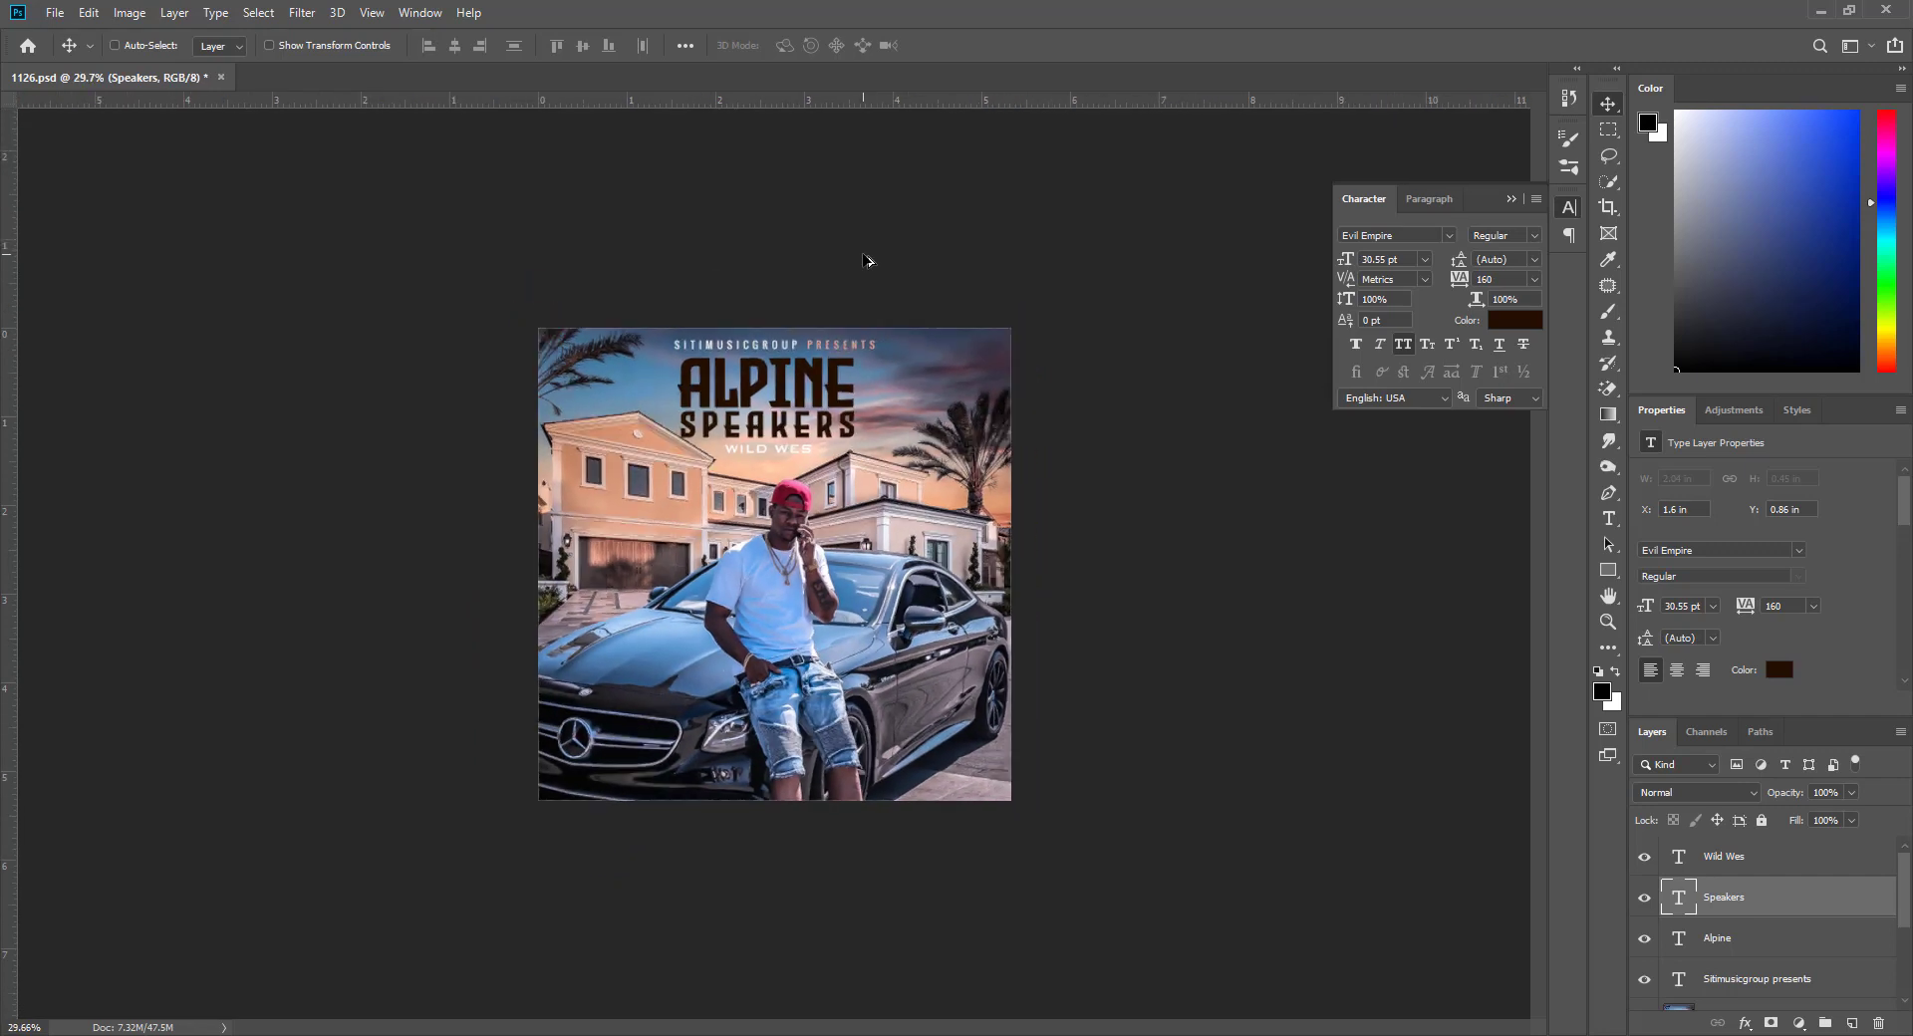
scroll(865, 259, up, 1)
scroll(865, 259, down, 1)
ctrl+click(817, 381)
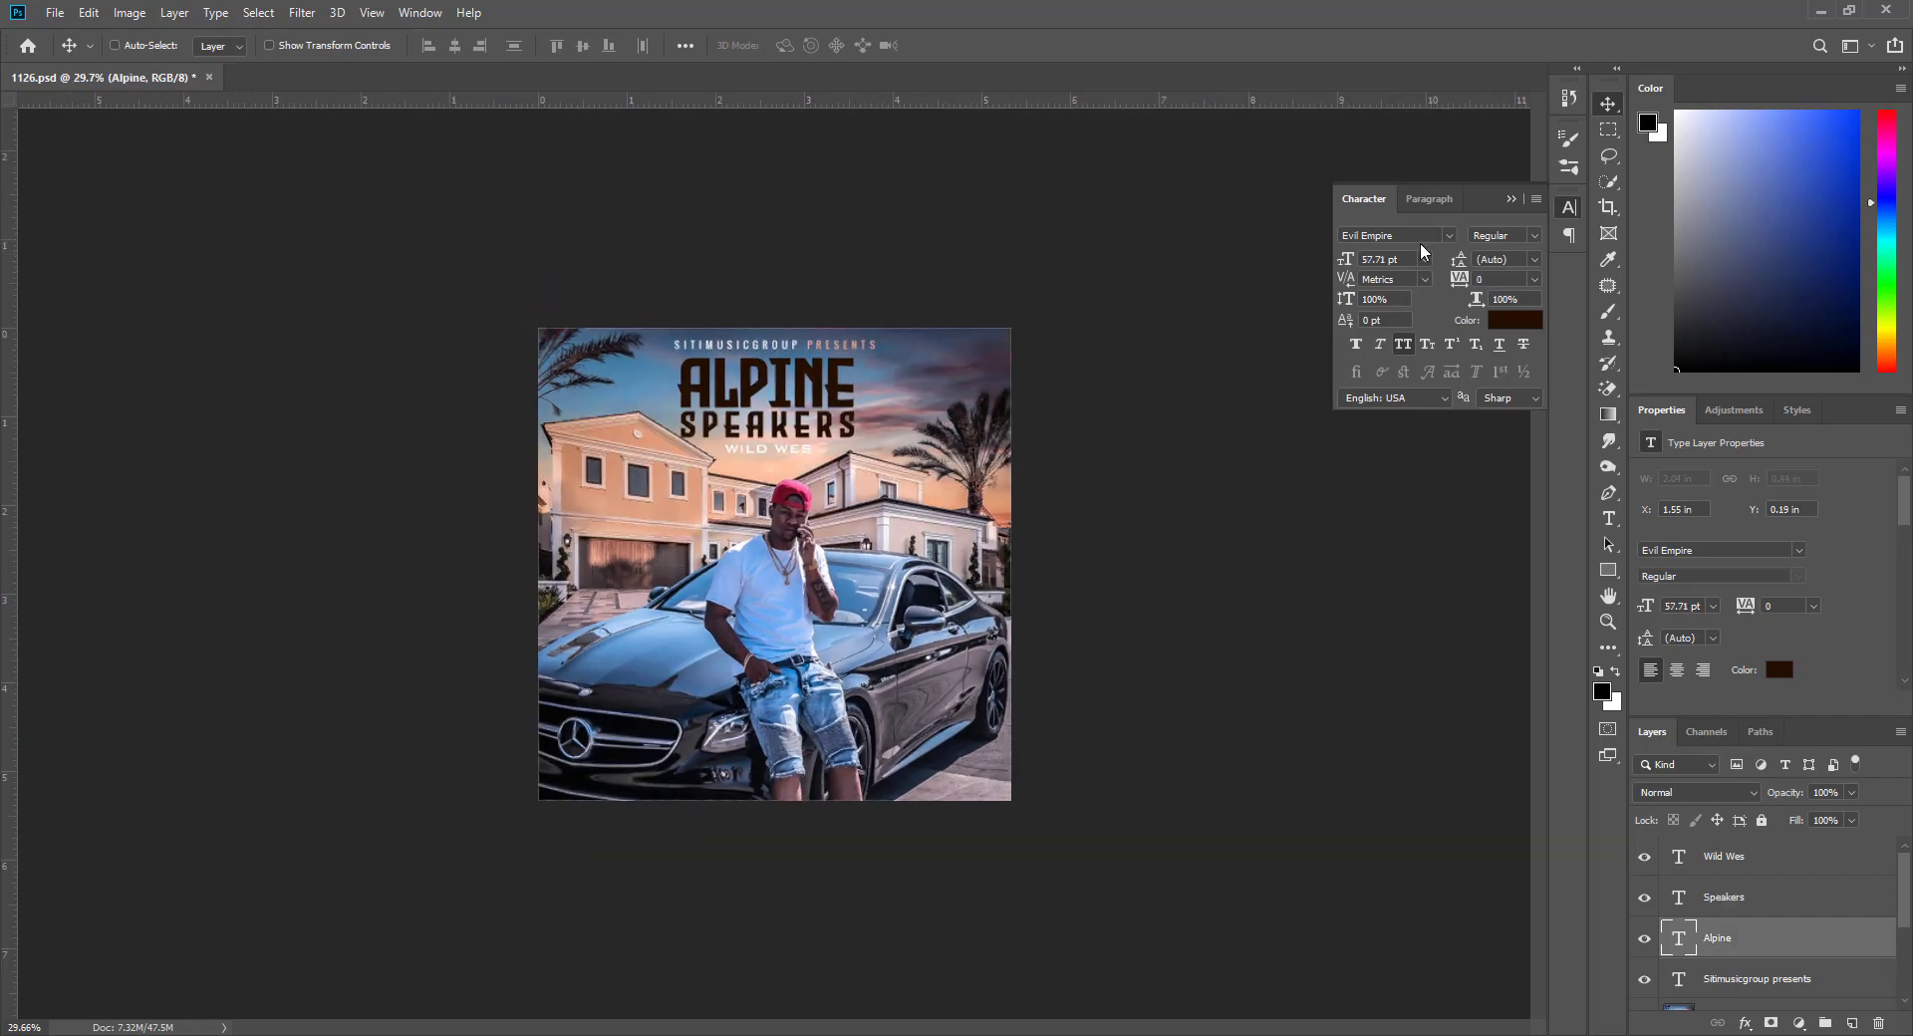
click(1449, 235)
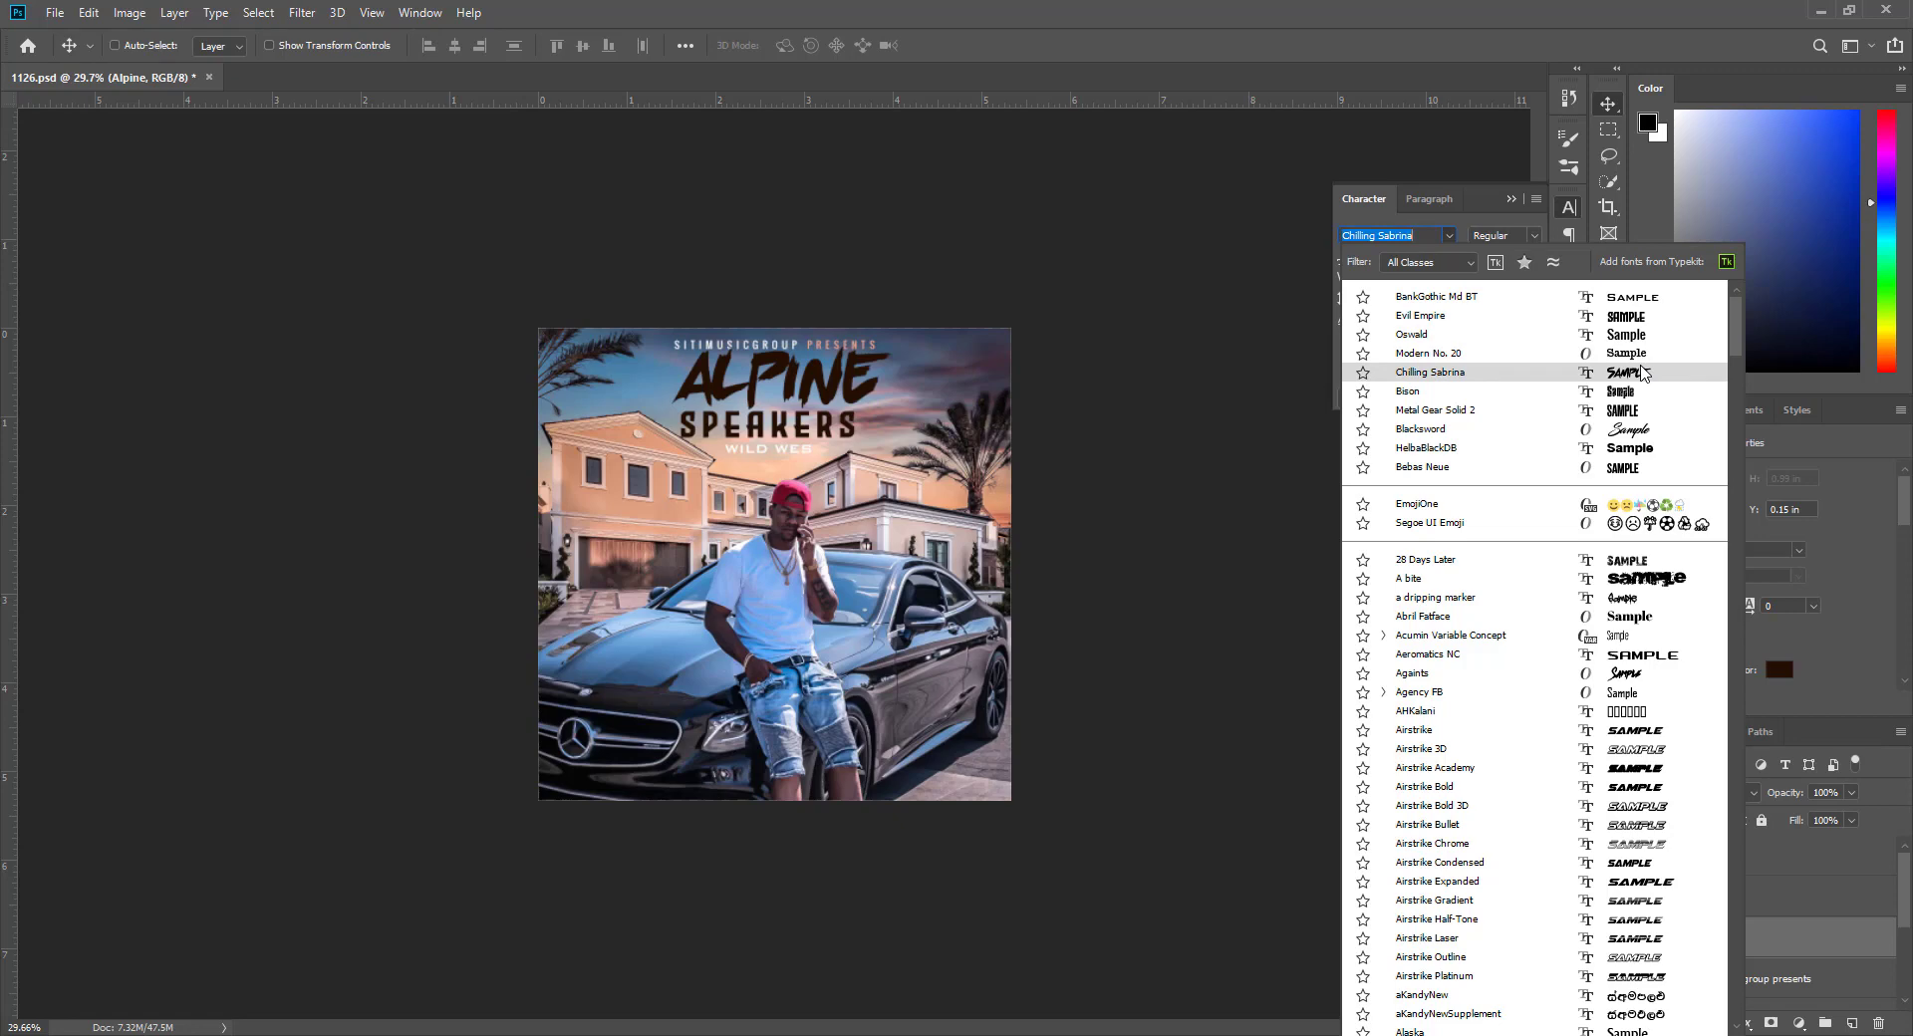
click(1642, 373)
Try the Chilling Sabrina font on the "SPEAKERS" text as well, and undo the font changes on both words
ctrl+click(836, 413)
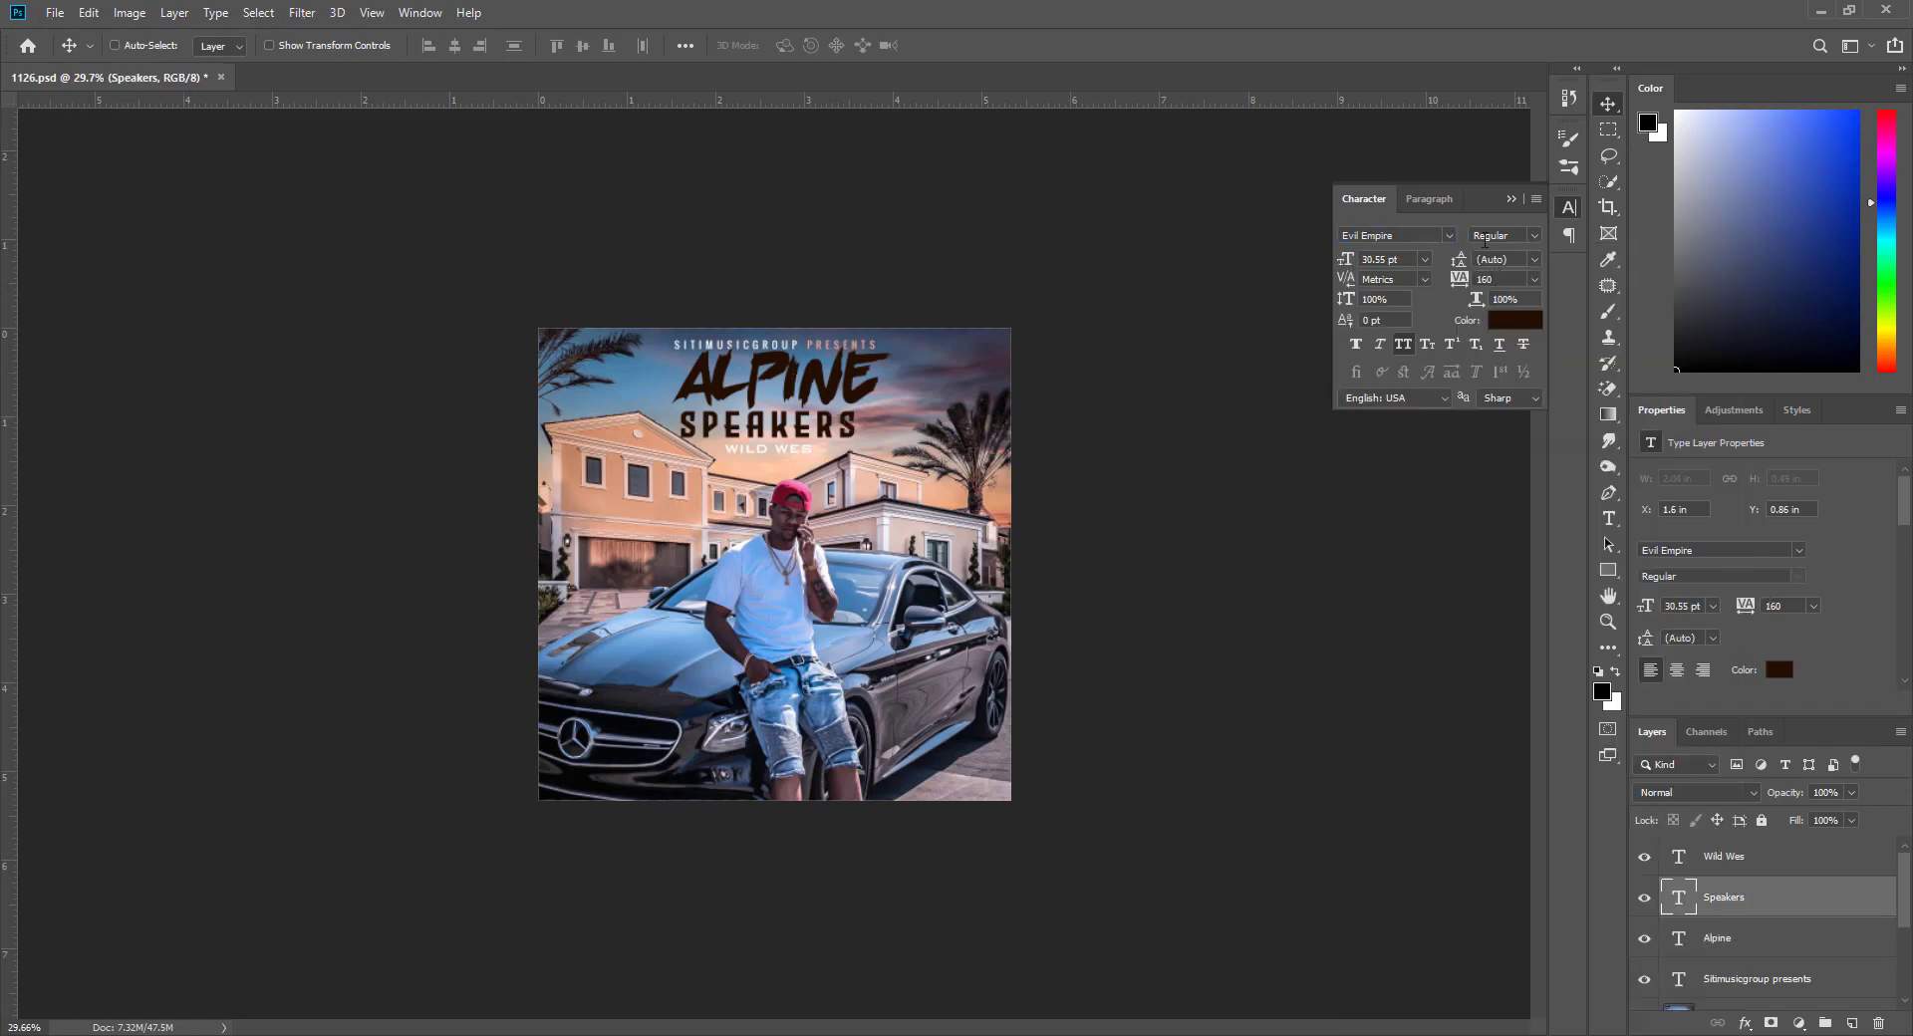
click(1448, 235)
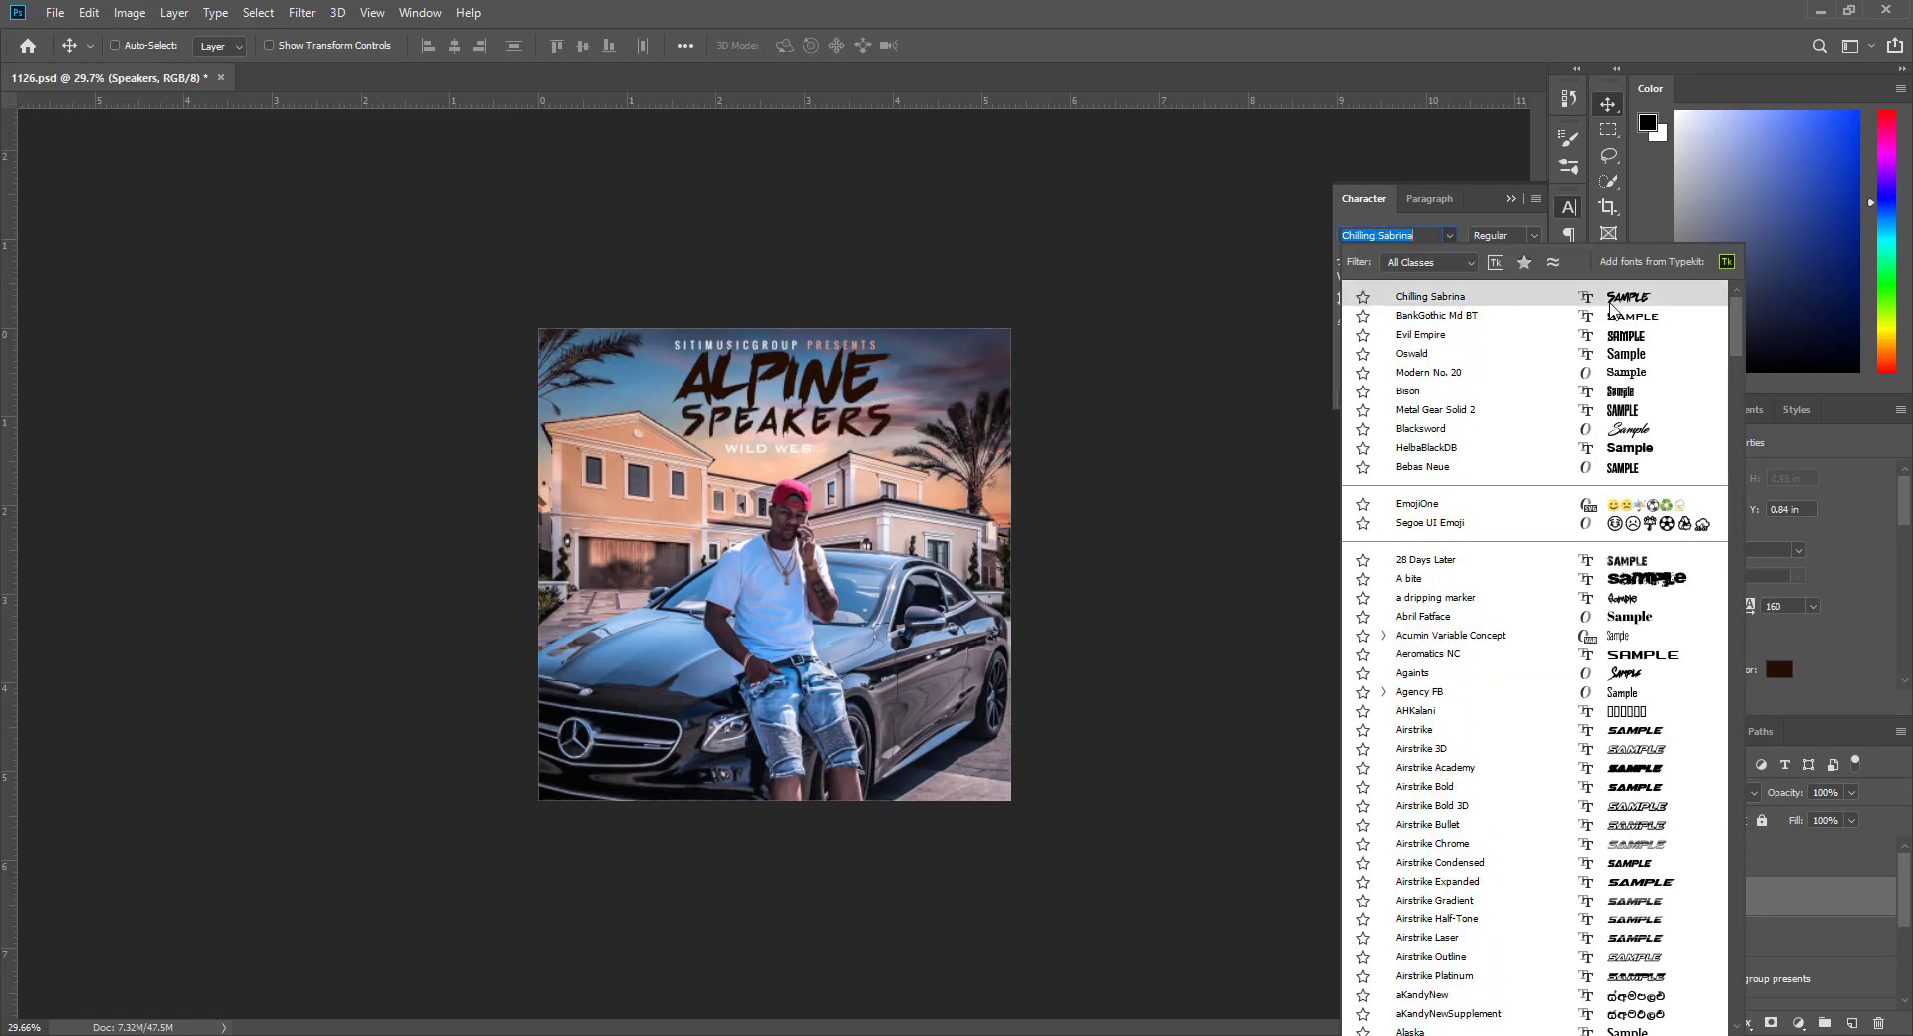
click(1611, 298)
scroll(1001, 203, down, 3)
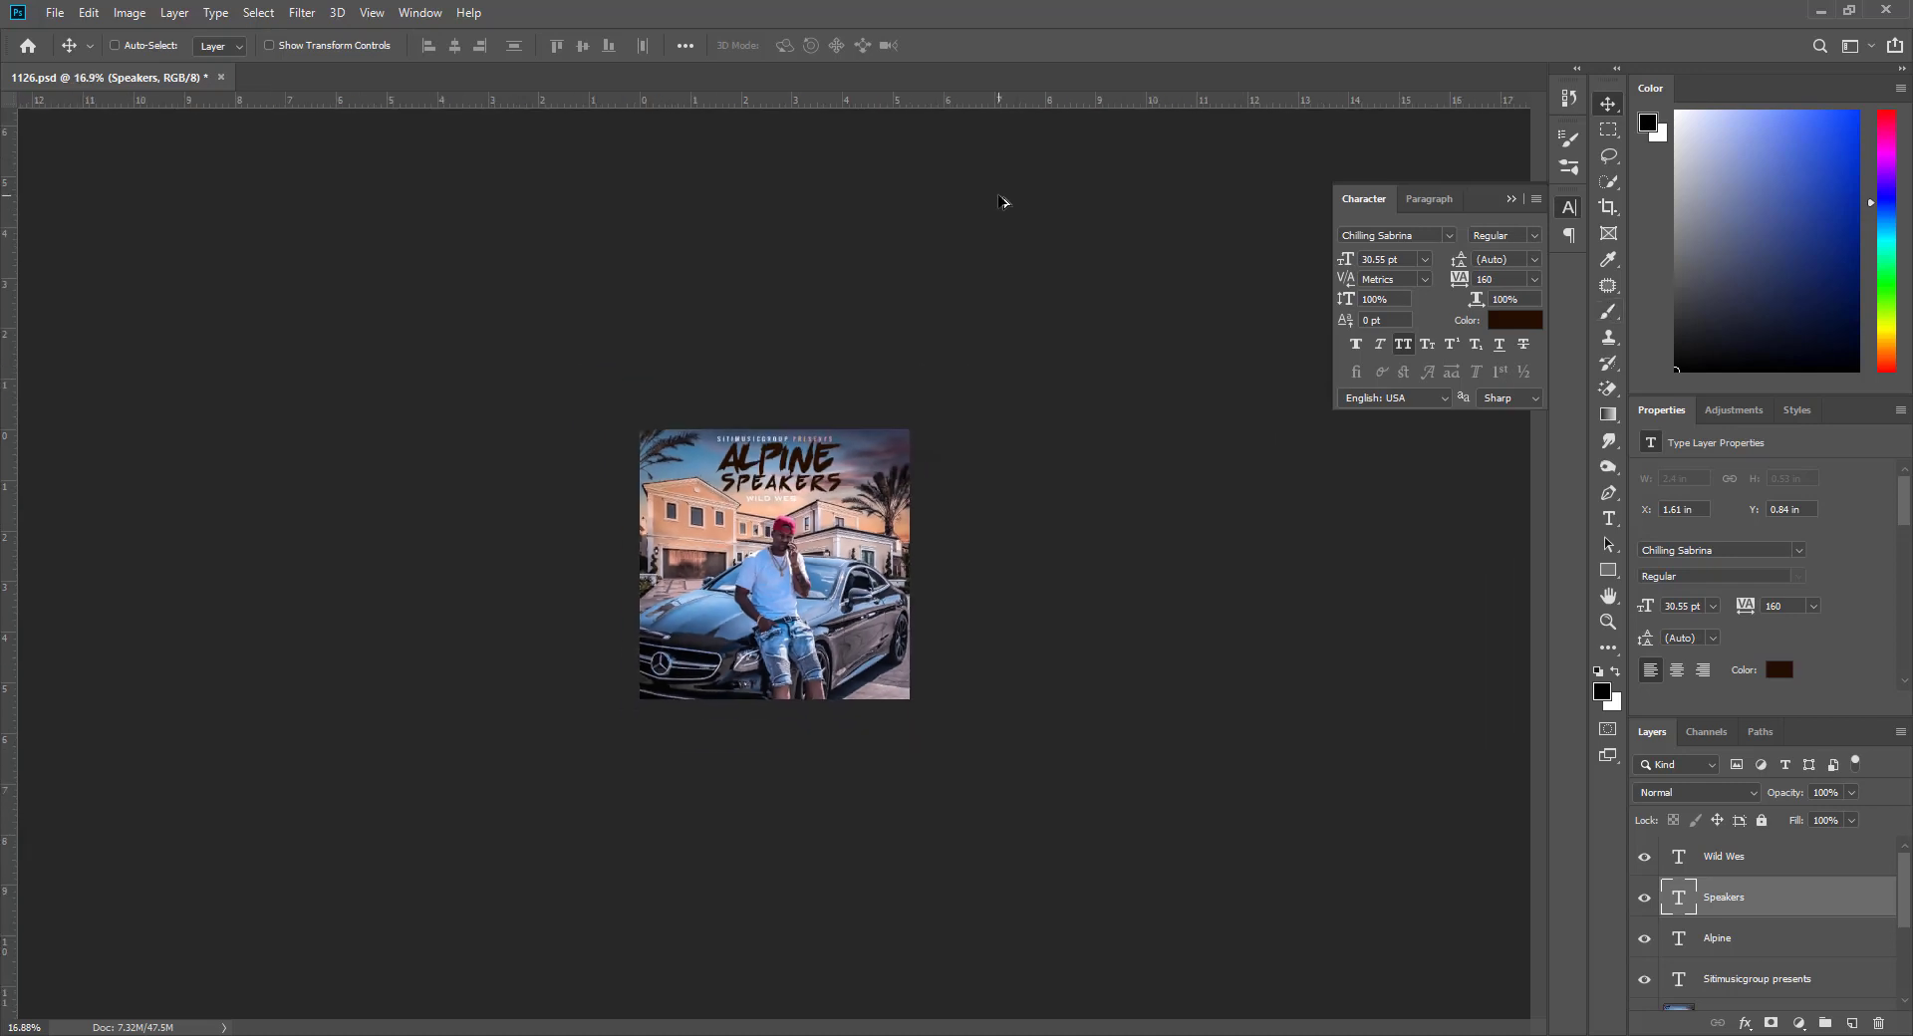
scroll(1001, 202, up, 3)
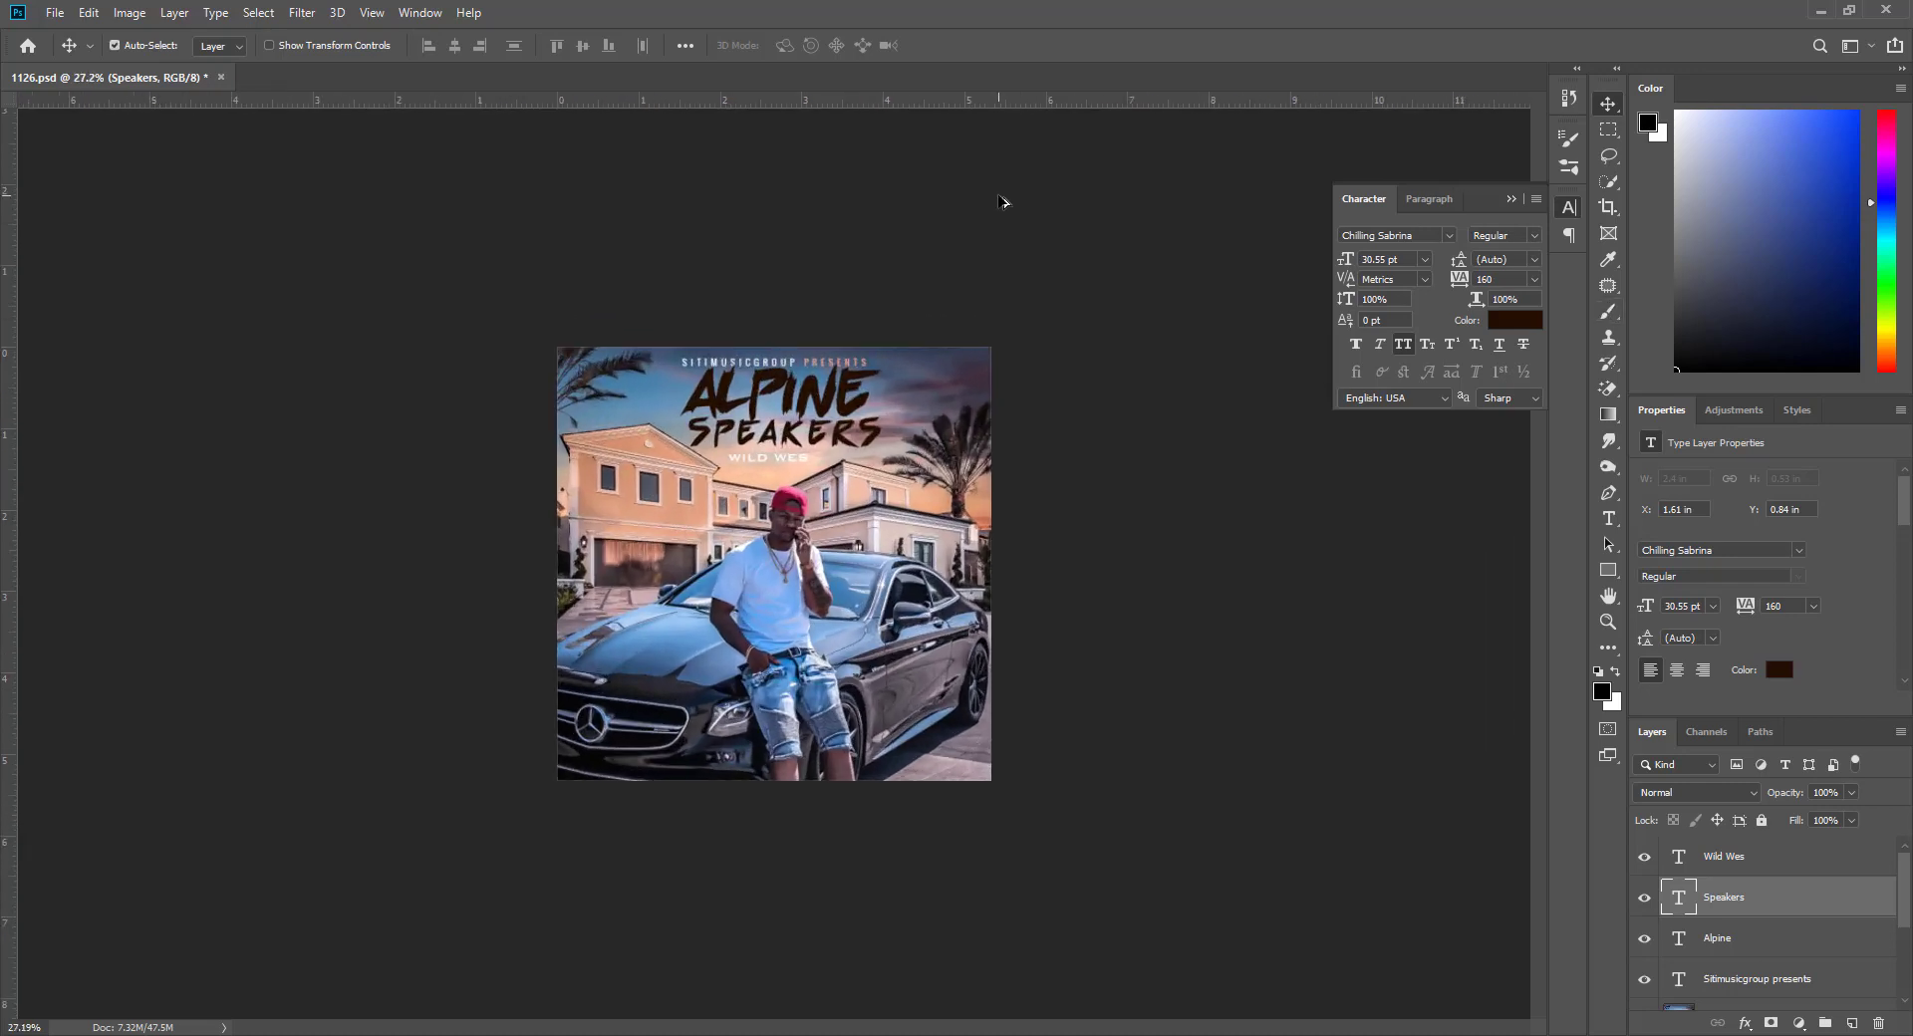
key(ctrl+z)
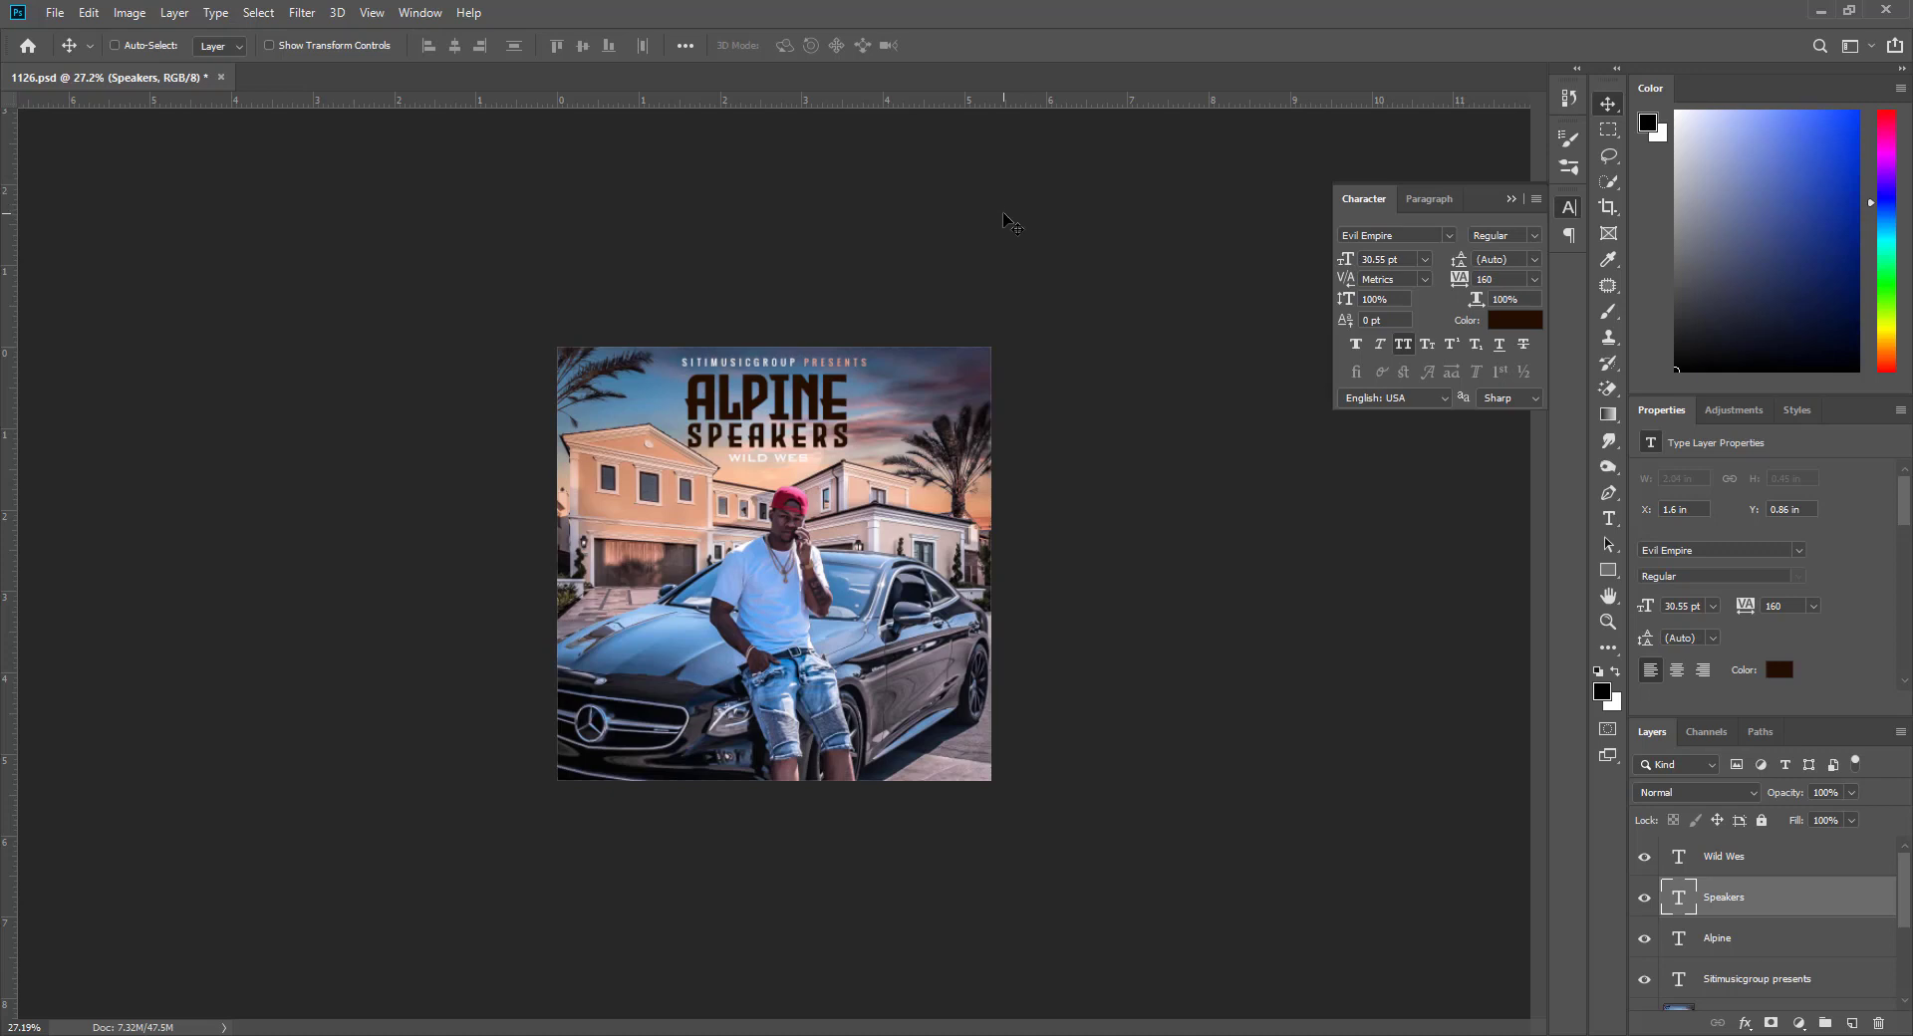
Cut the "SPEAKERS" text from its own layer below "ALPINE"
scroll(1004, 220, up, 3)
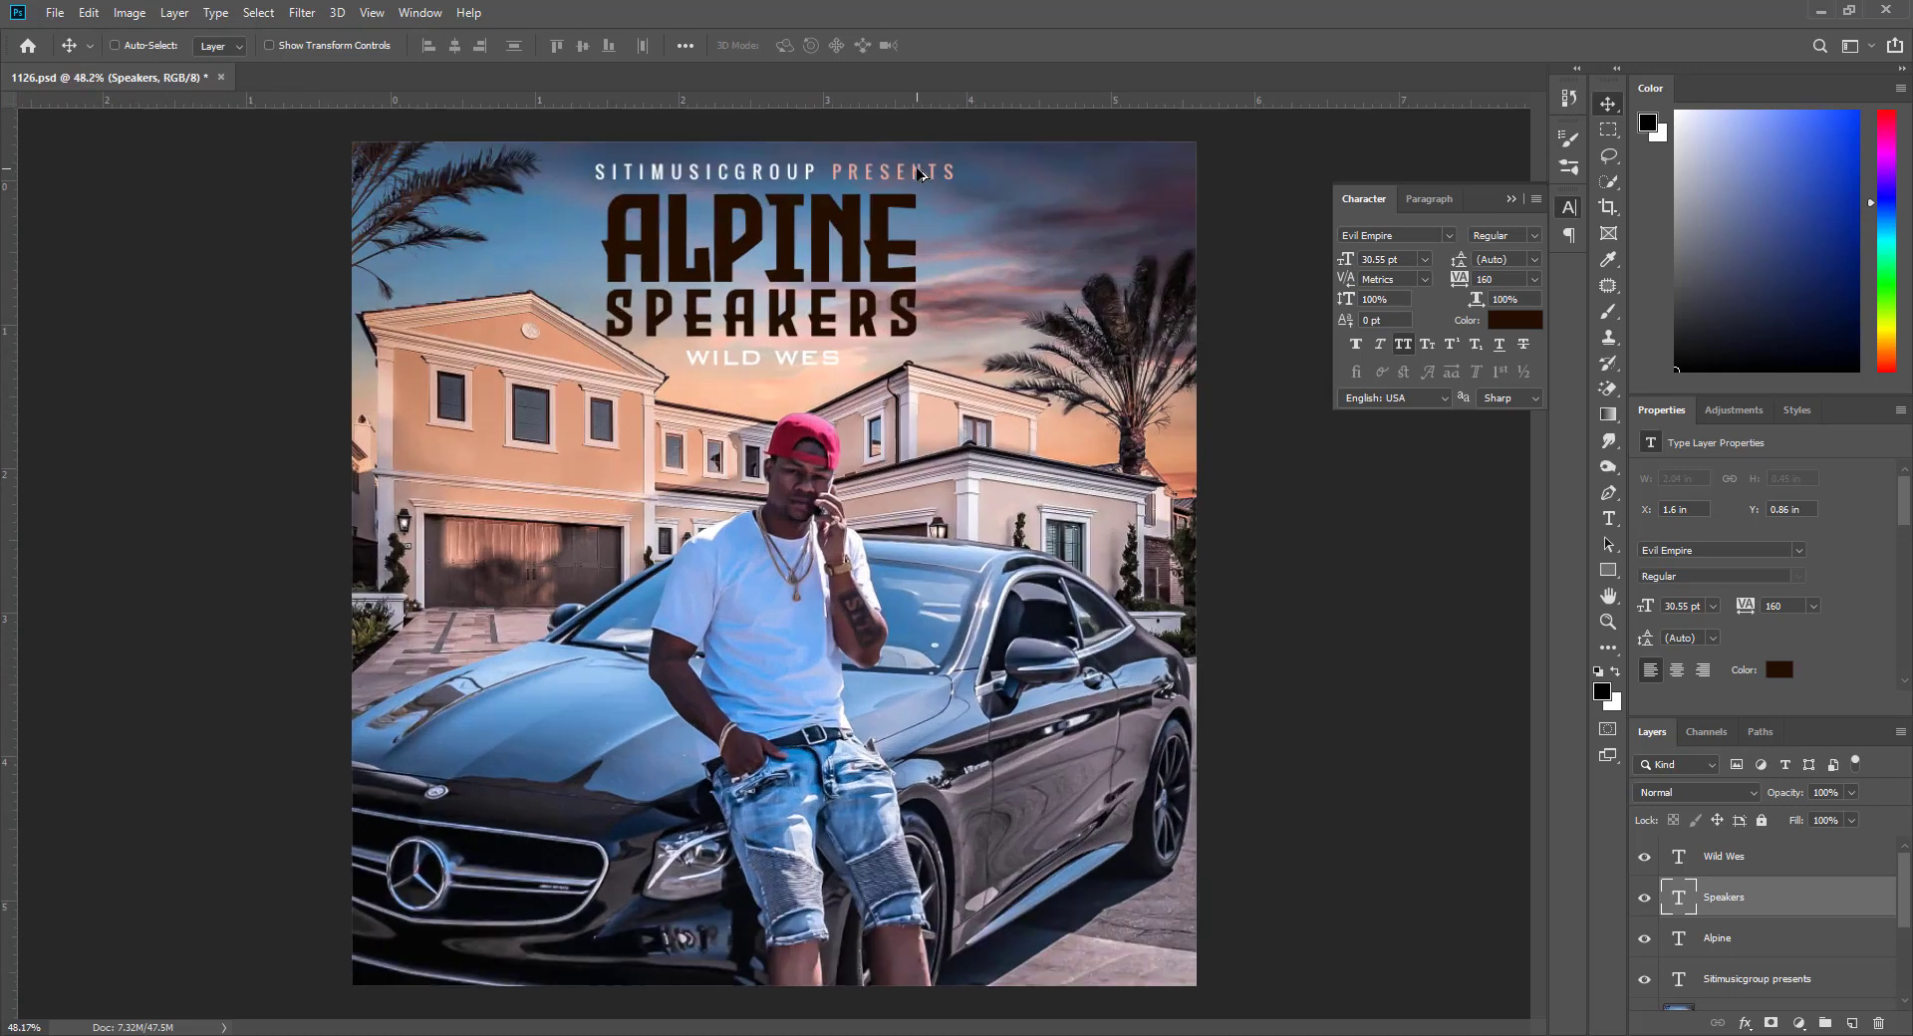
click(1611, 516)
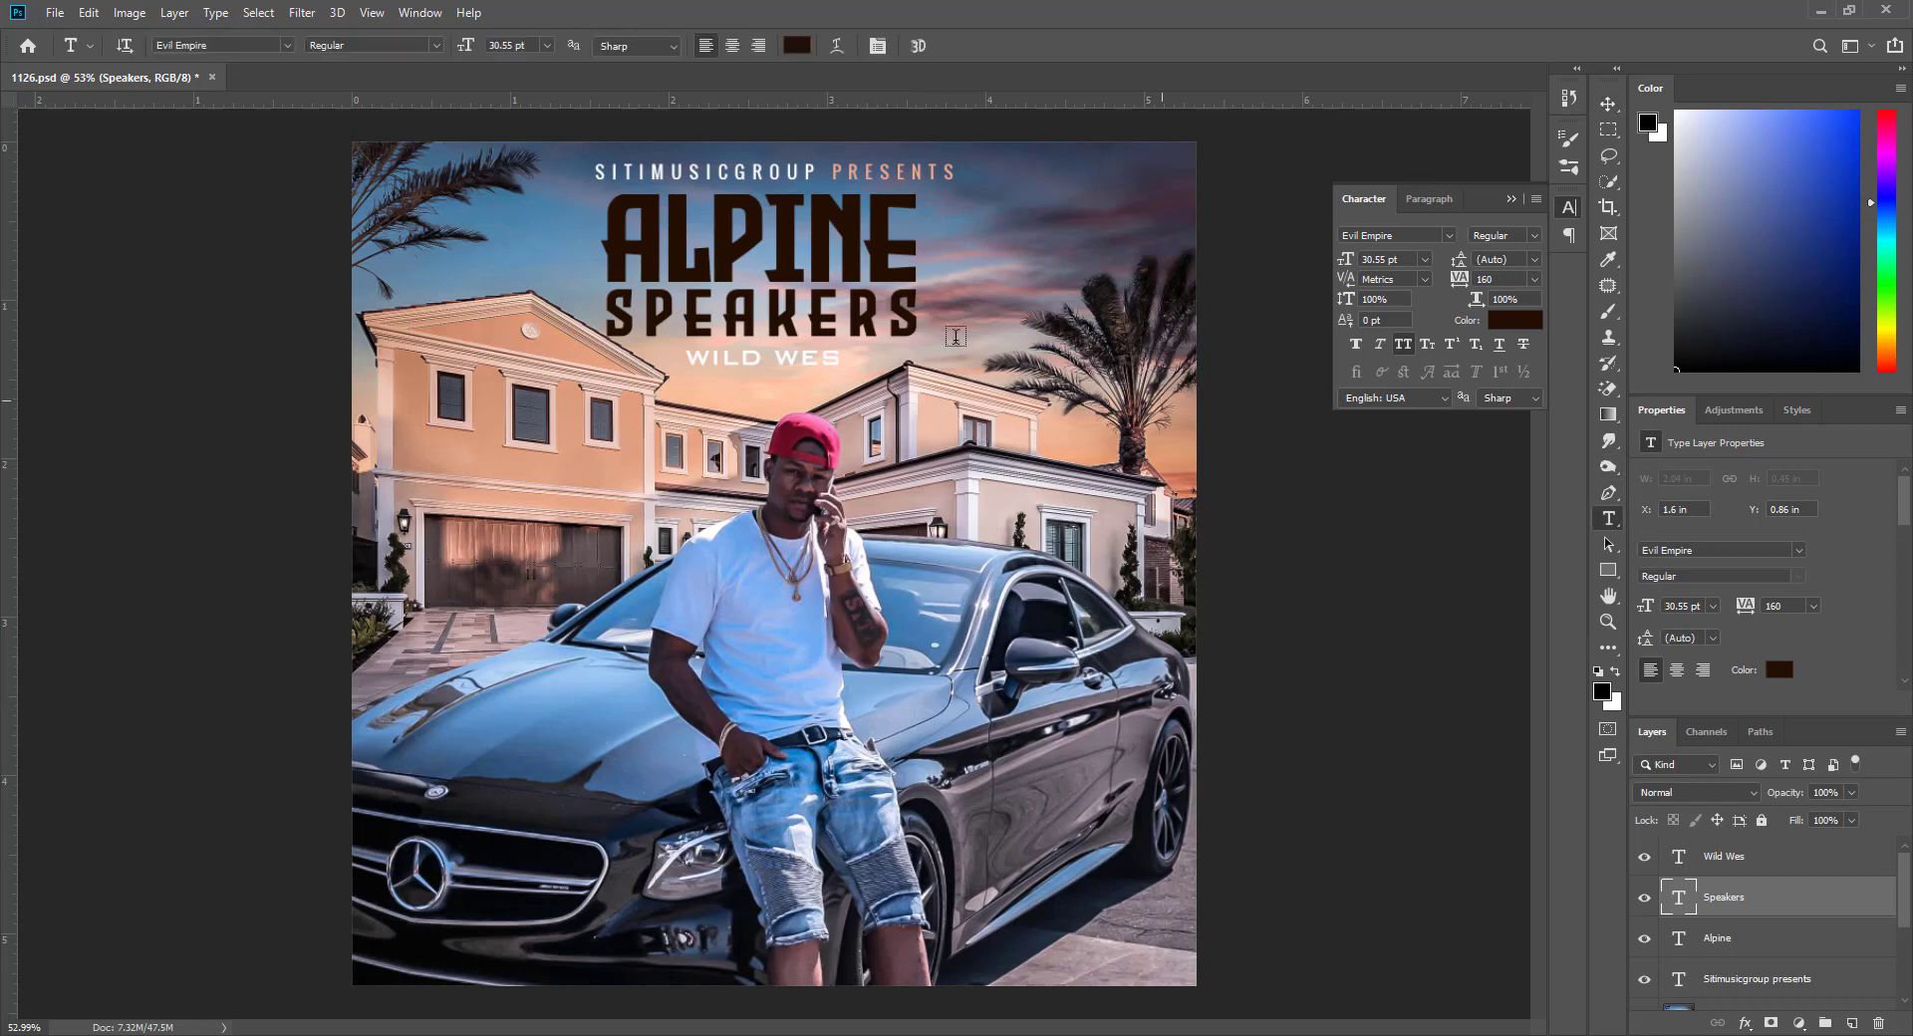
double_click(874, 317)
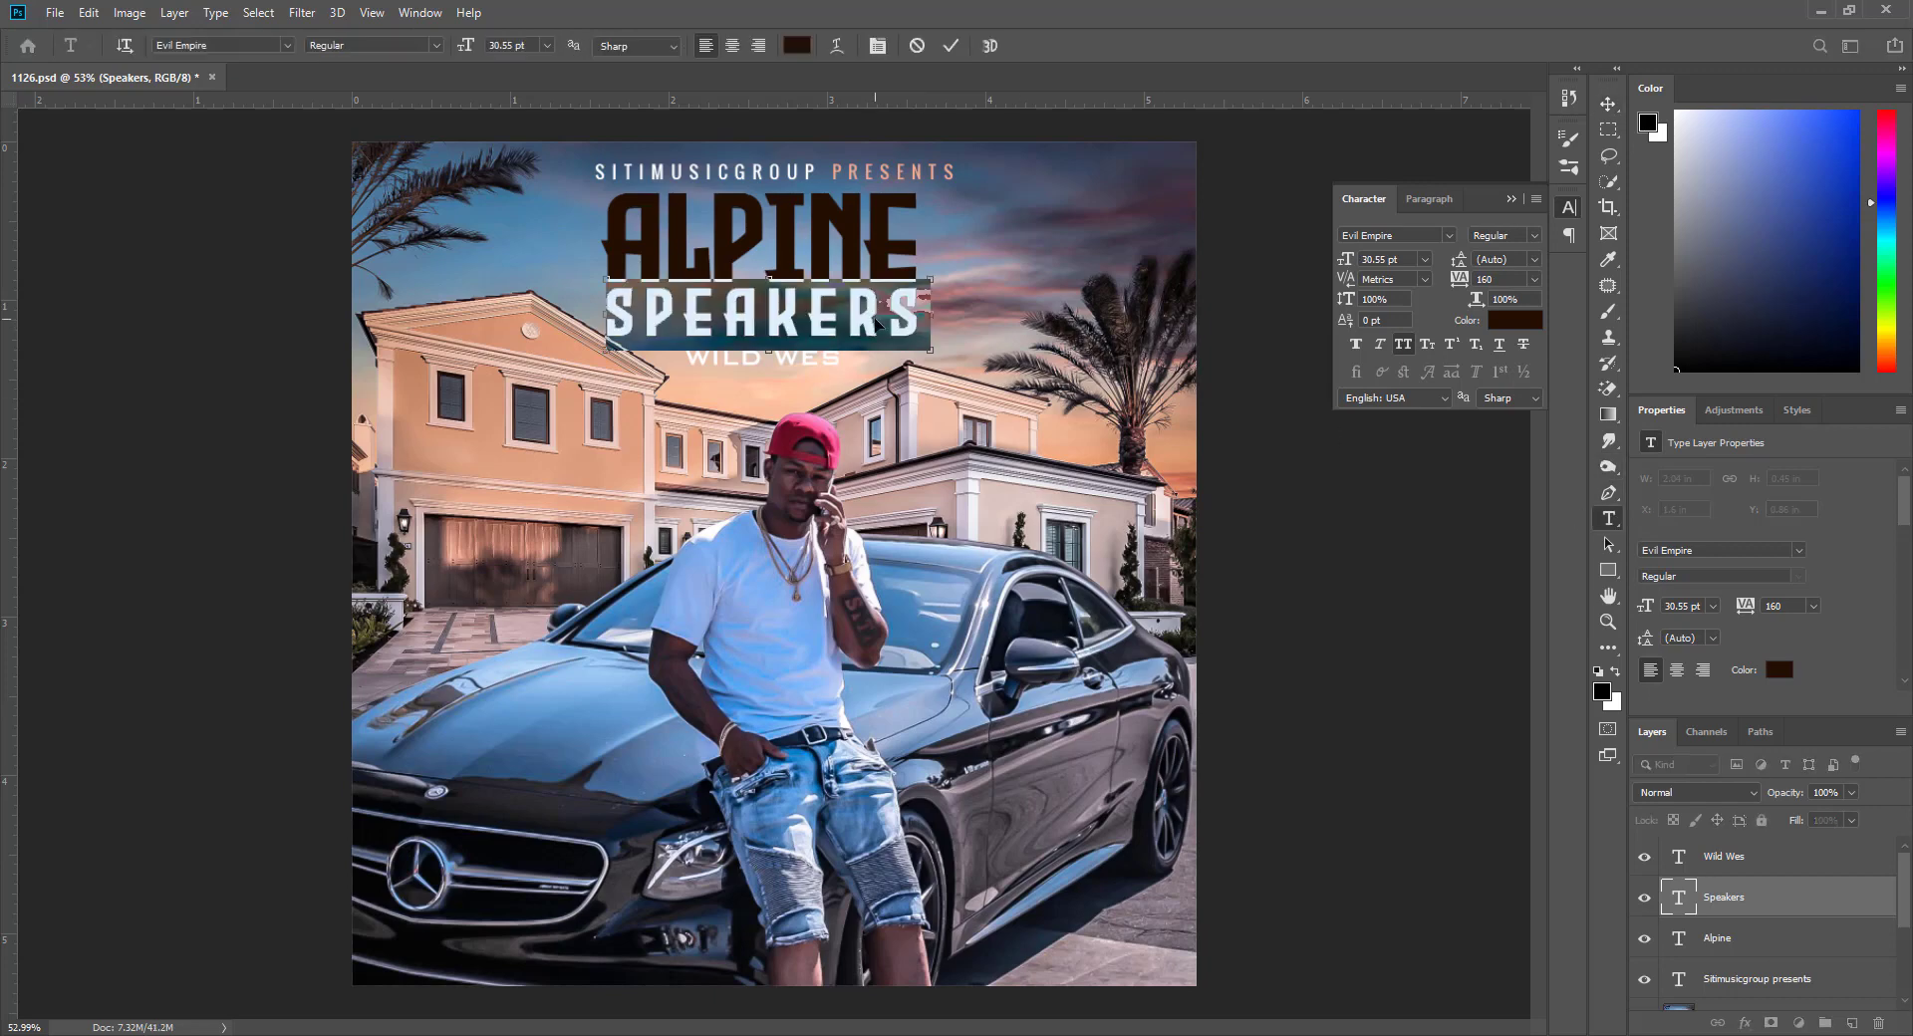
key(BackSpace)
key(ctrl+Return)
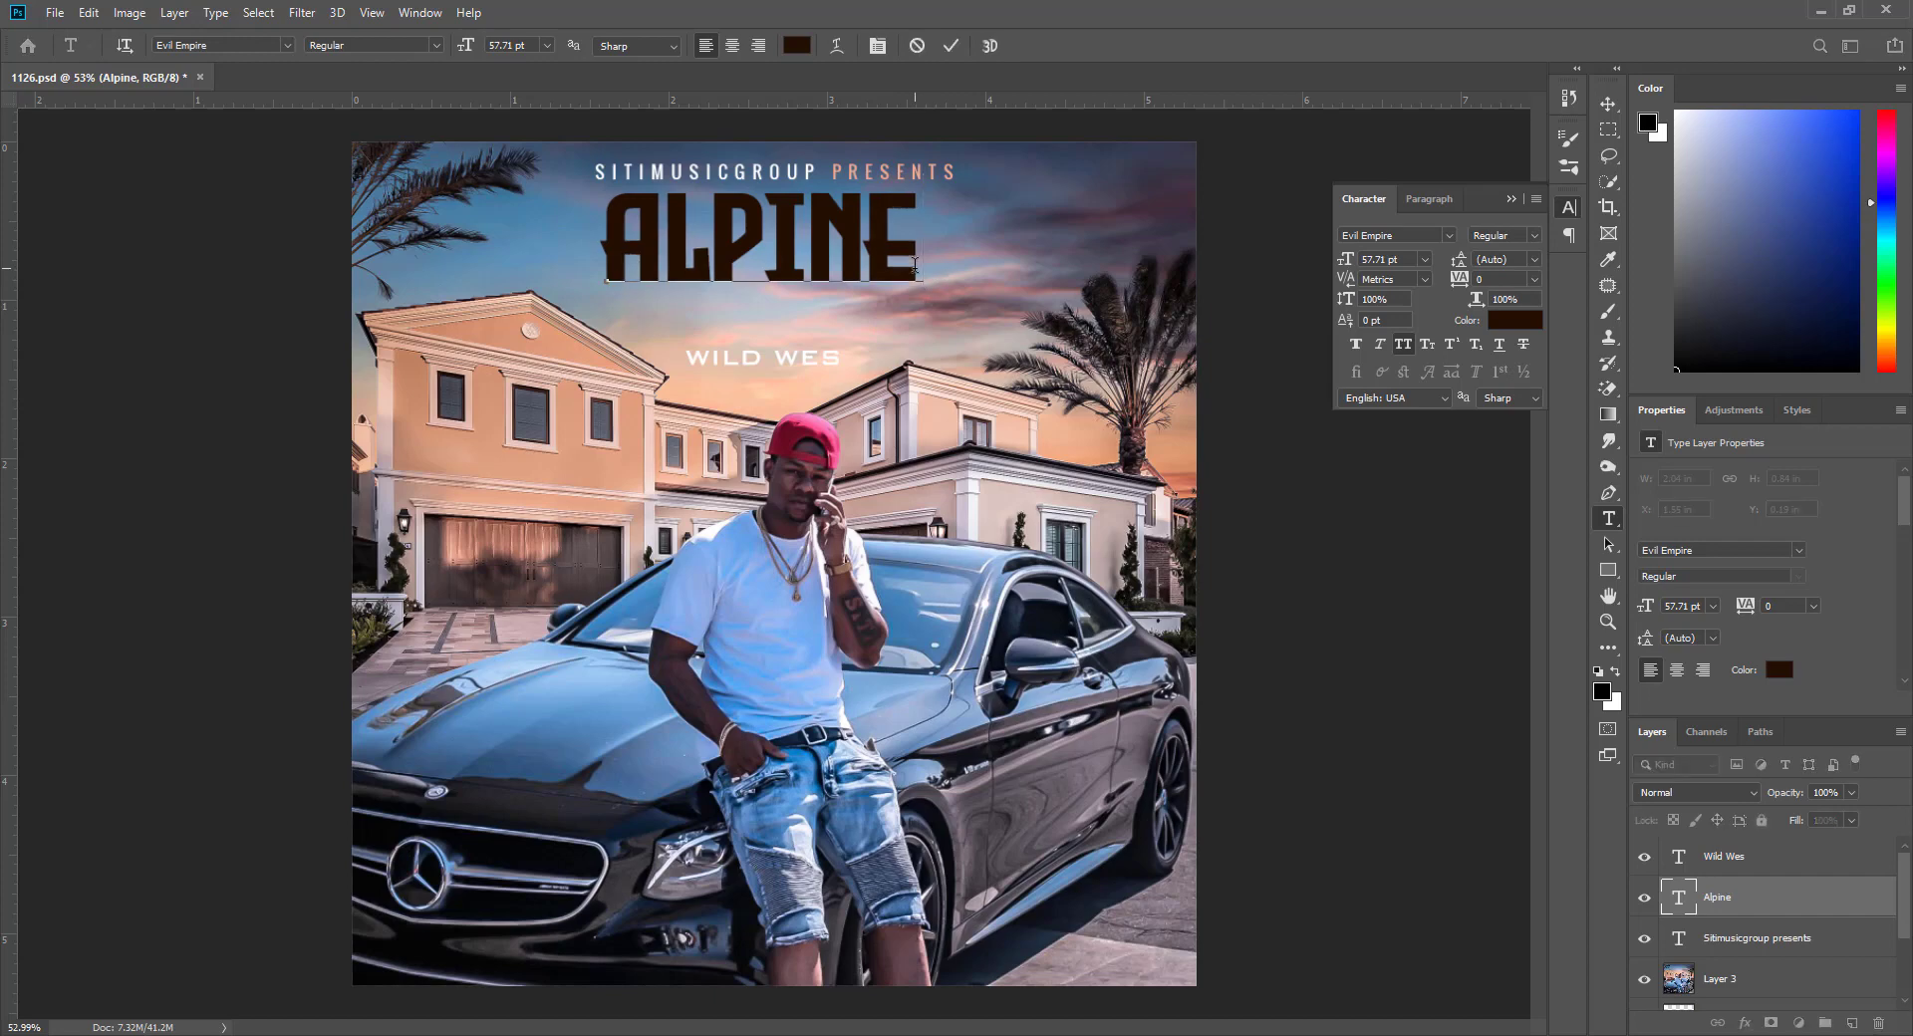
Paste "SPEAKERS" after "ALPINE" on the same line and set the whole title's tracking to 0
key(ctrl+v)
double_click(932, 259)
click(931, 259)
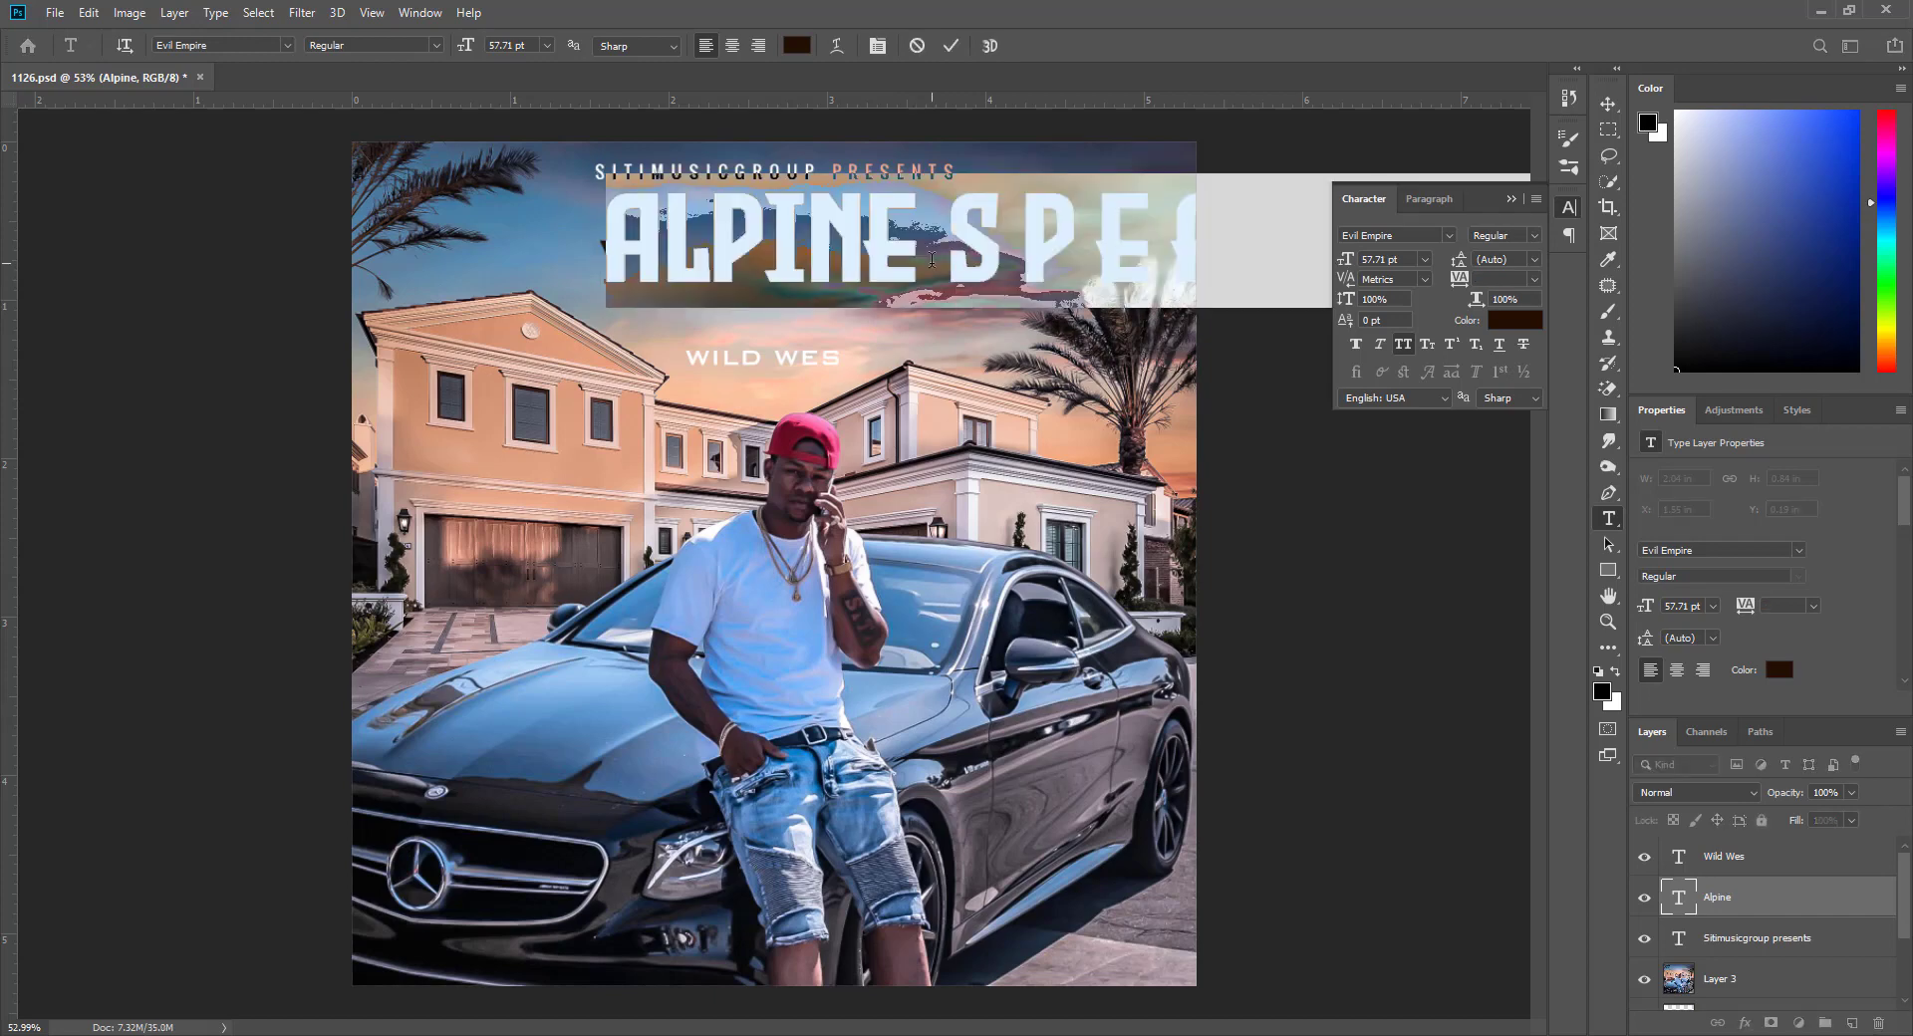
click(1534, 279)
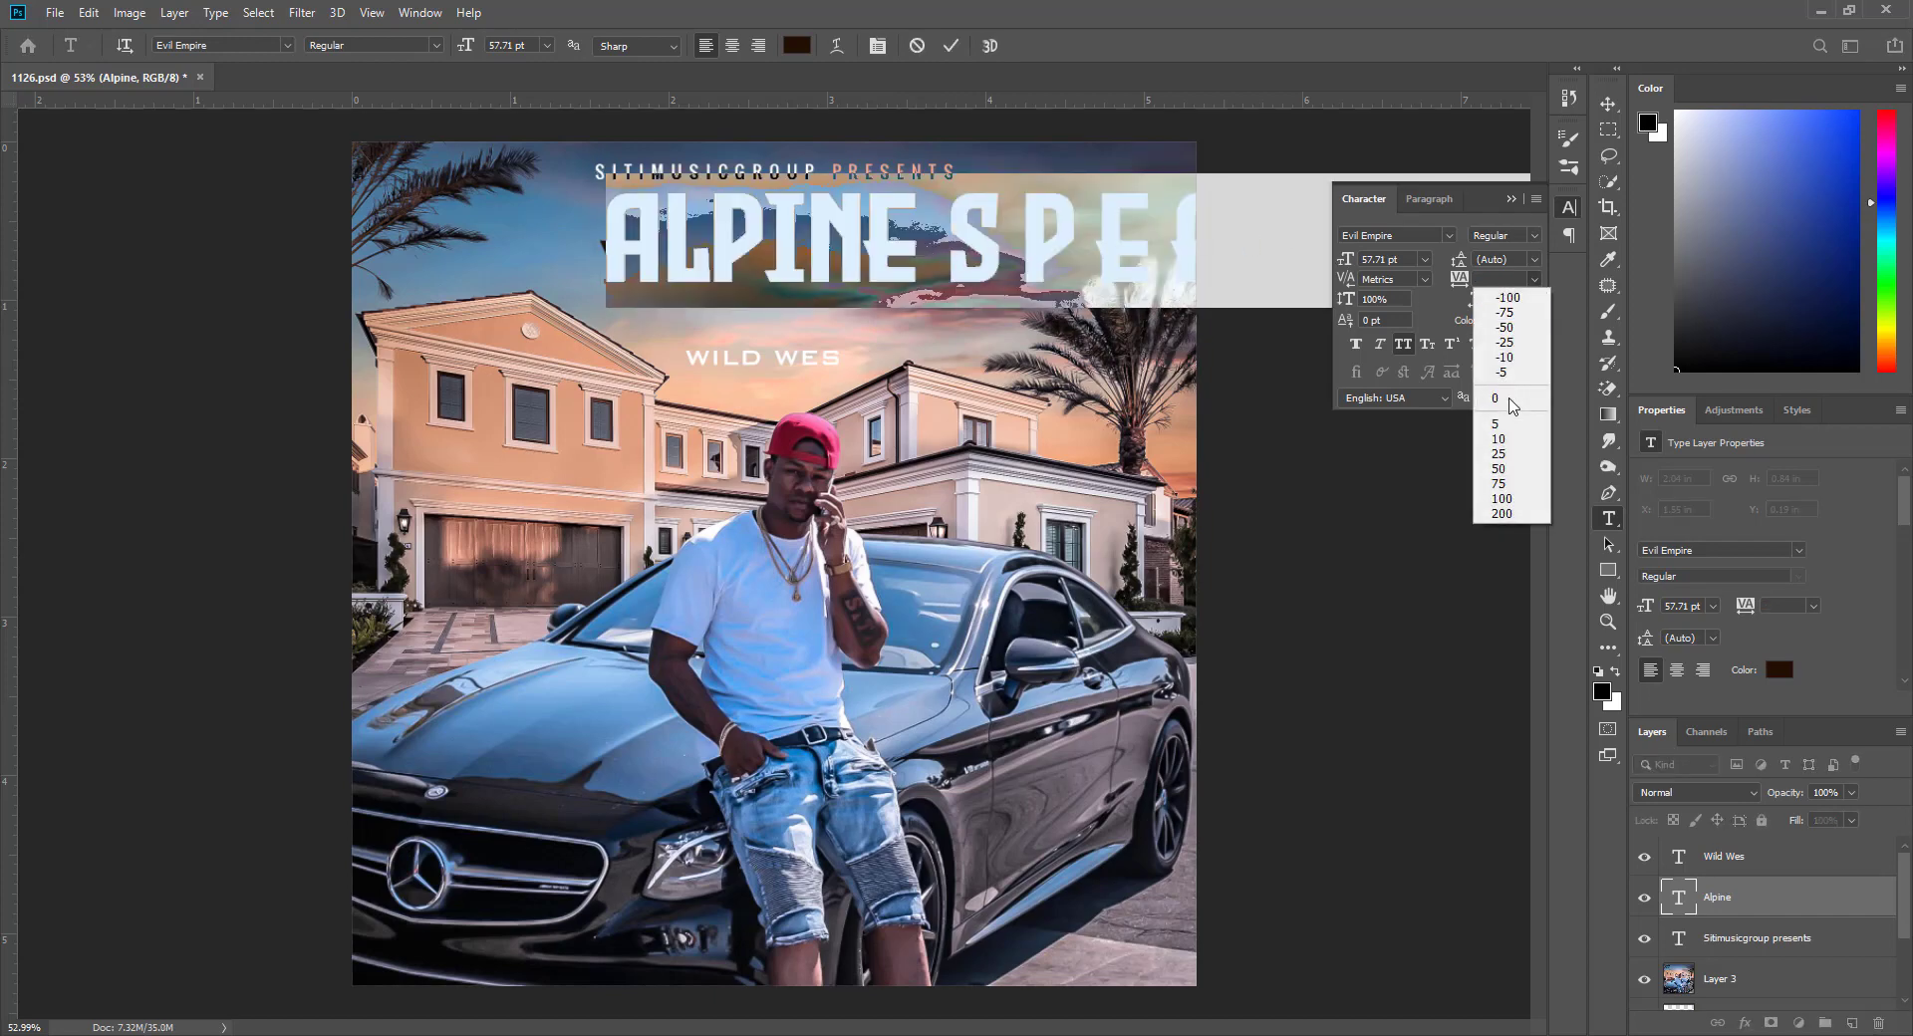
click(1509, 407)
click(1608, 103)
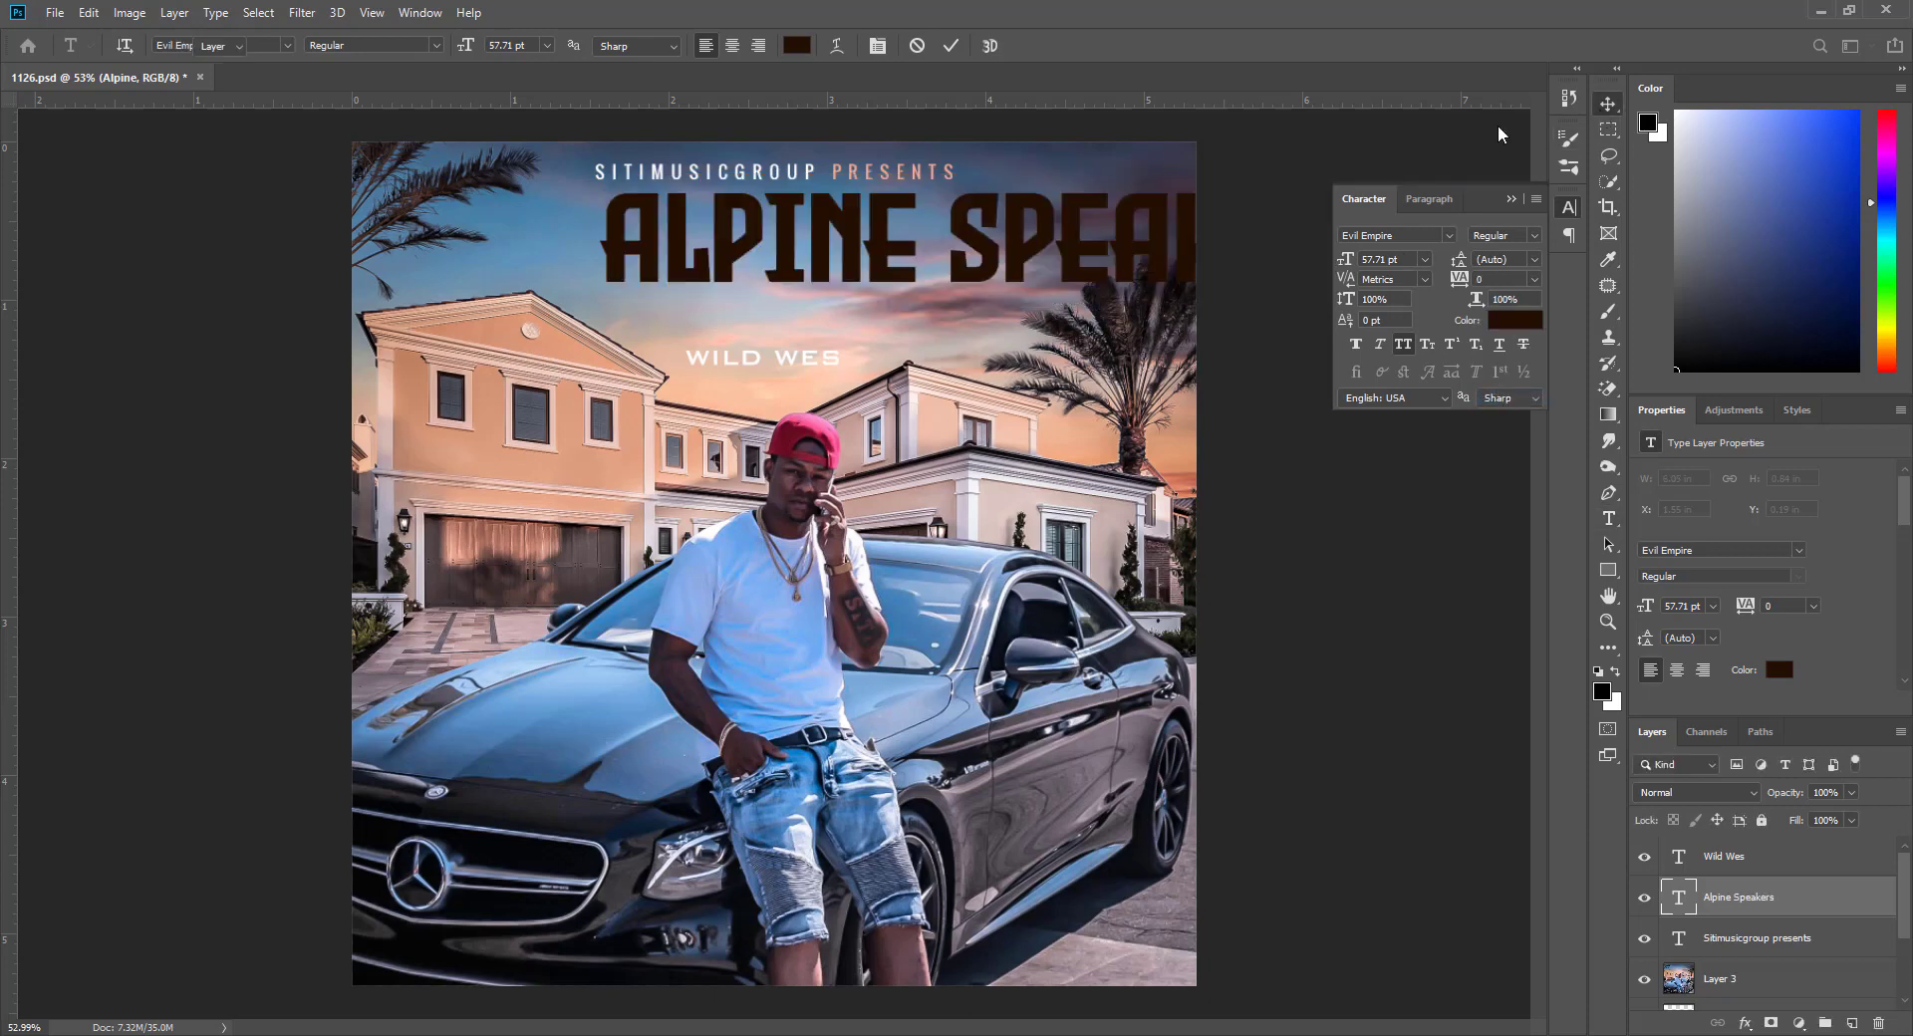
Scale the "ALPINE SPEAKERS" title down to about 38 pt and place it beneath the "SITIMUSICGROUP PRESENTS" line
drag(885, 253, 644, 239)
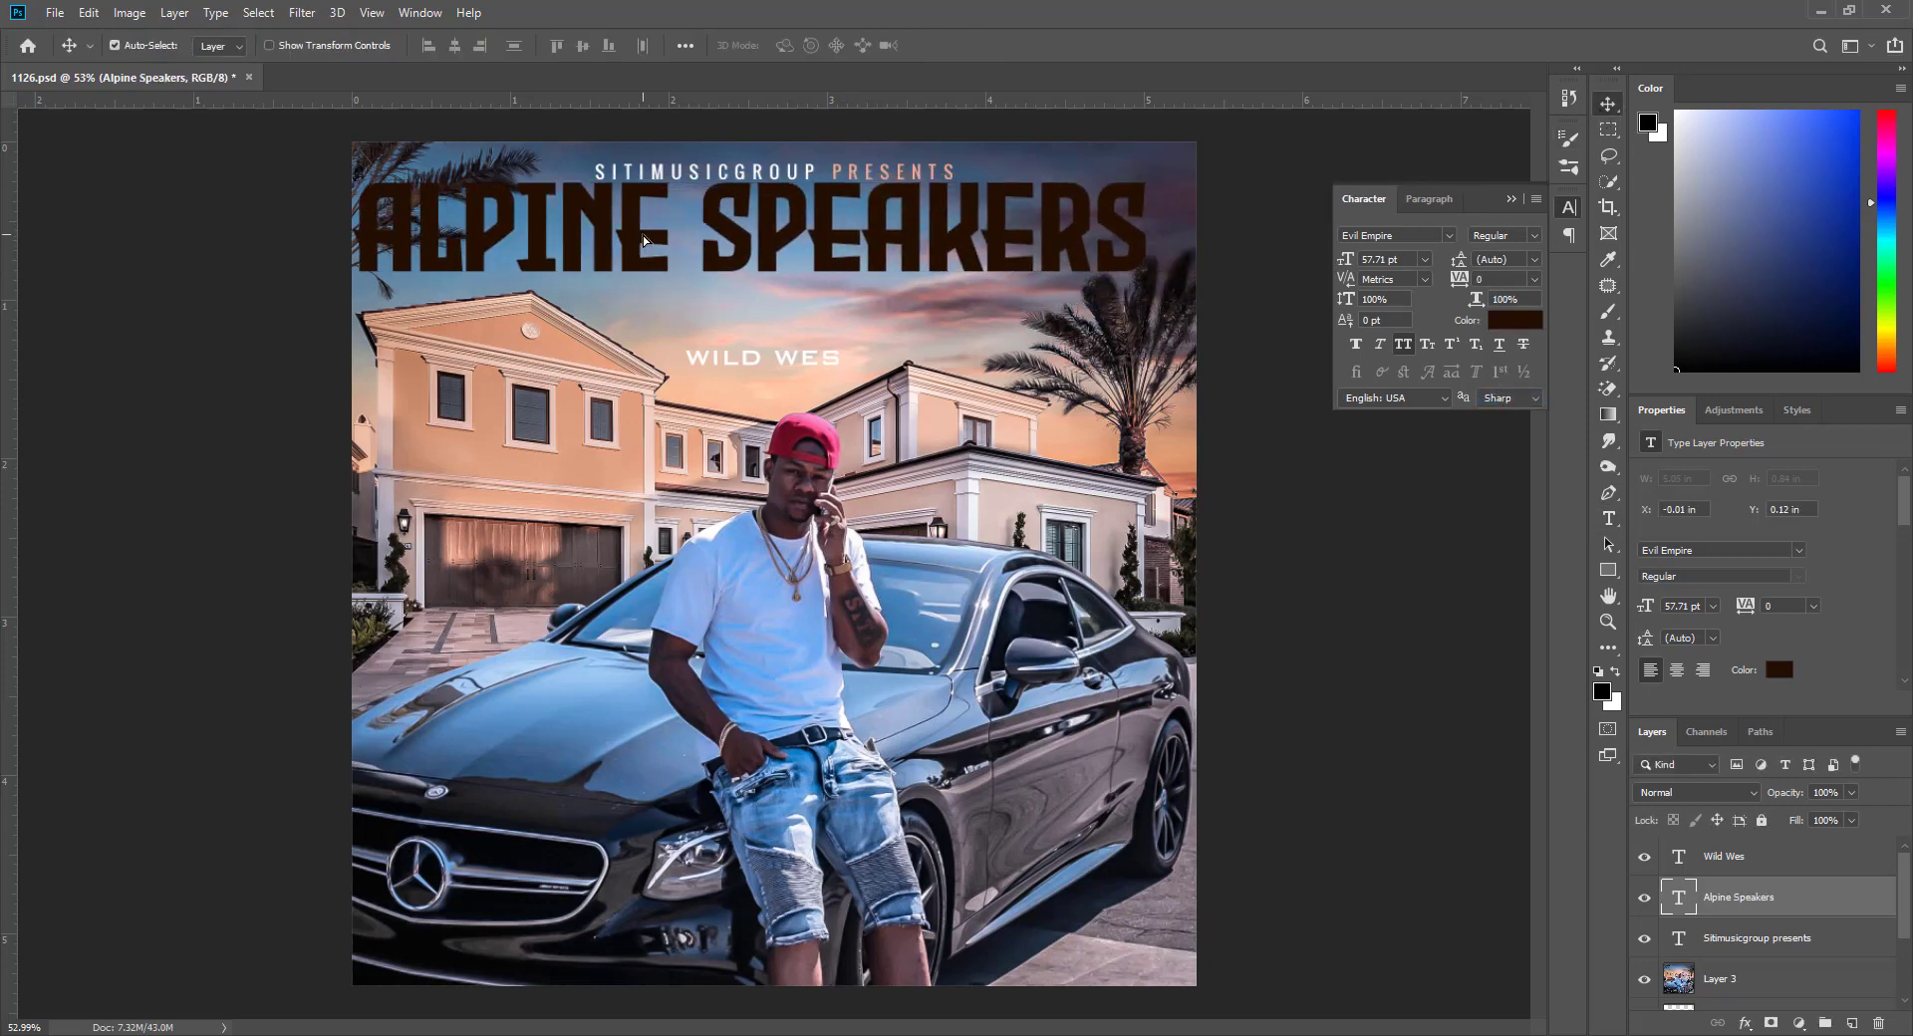
key(ctrl+t)
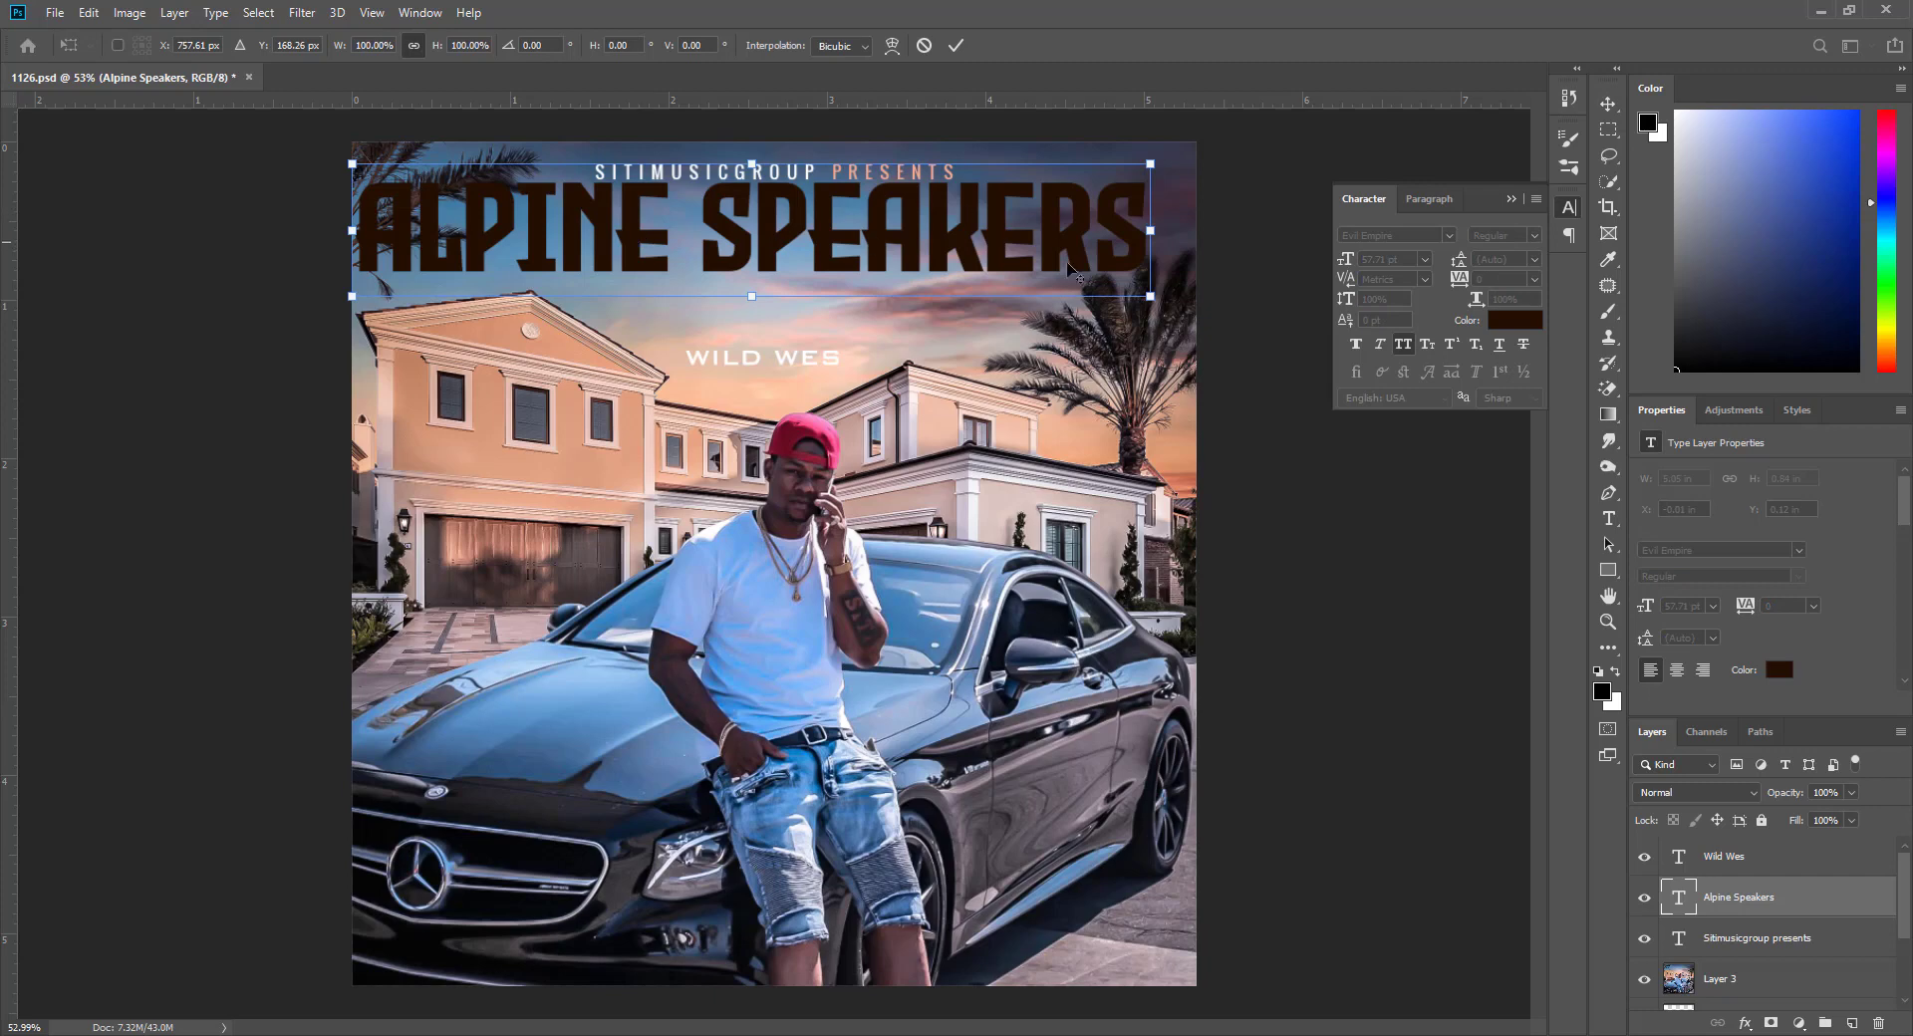
drag(1160, 304, 1095, 293)
drag(946, 256, 986, 264)
drag(1120, 292, 1052, 269)
key(Return)
scroll(961, 239, down, 2)
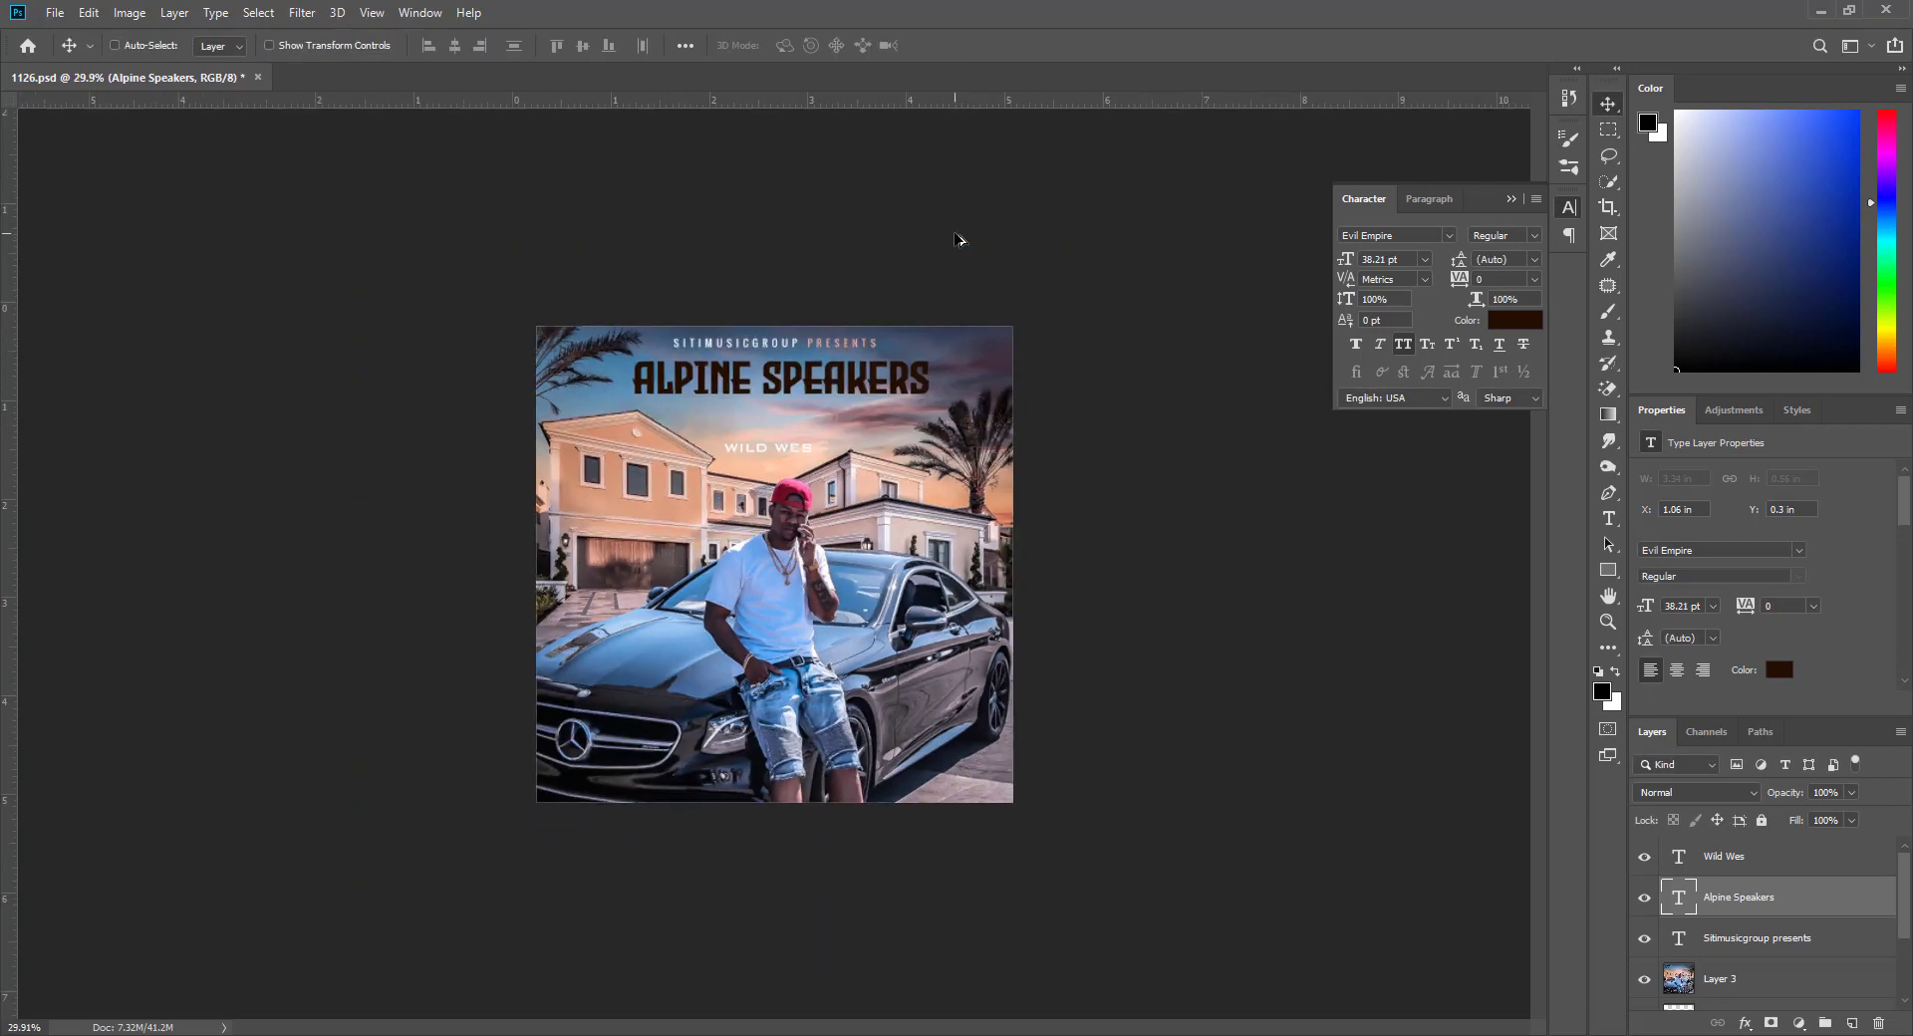
Color only the word "SPEAKERS" white, #ffffff, in the title and save the document
scroll(960, 239, up, 2)
key(t)
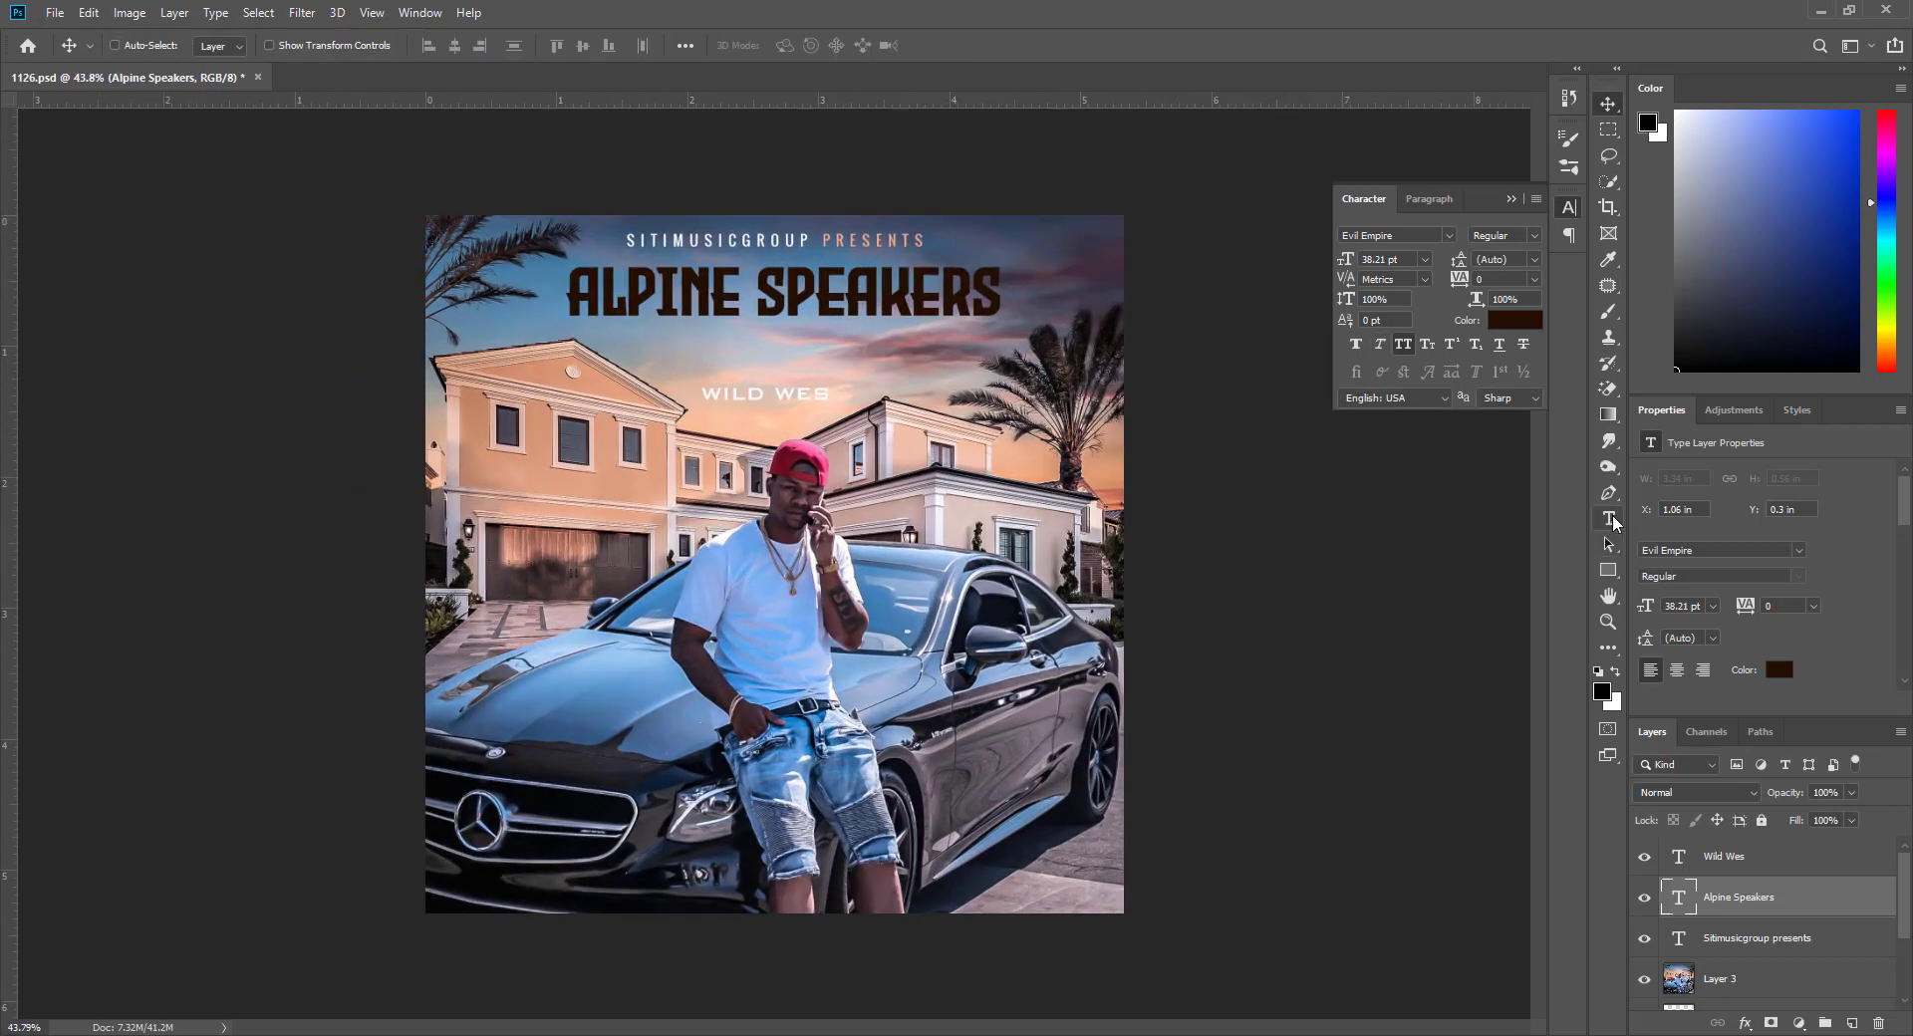
drag(762, 297, 1198, 297)
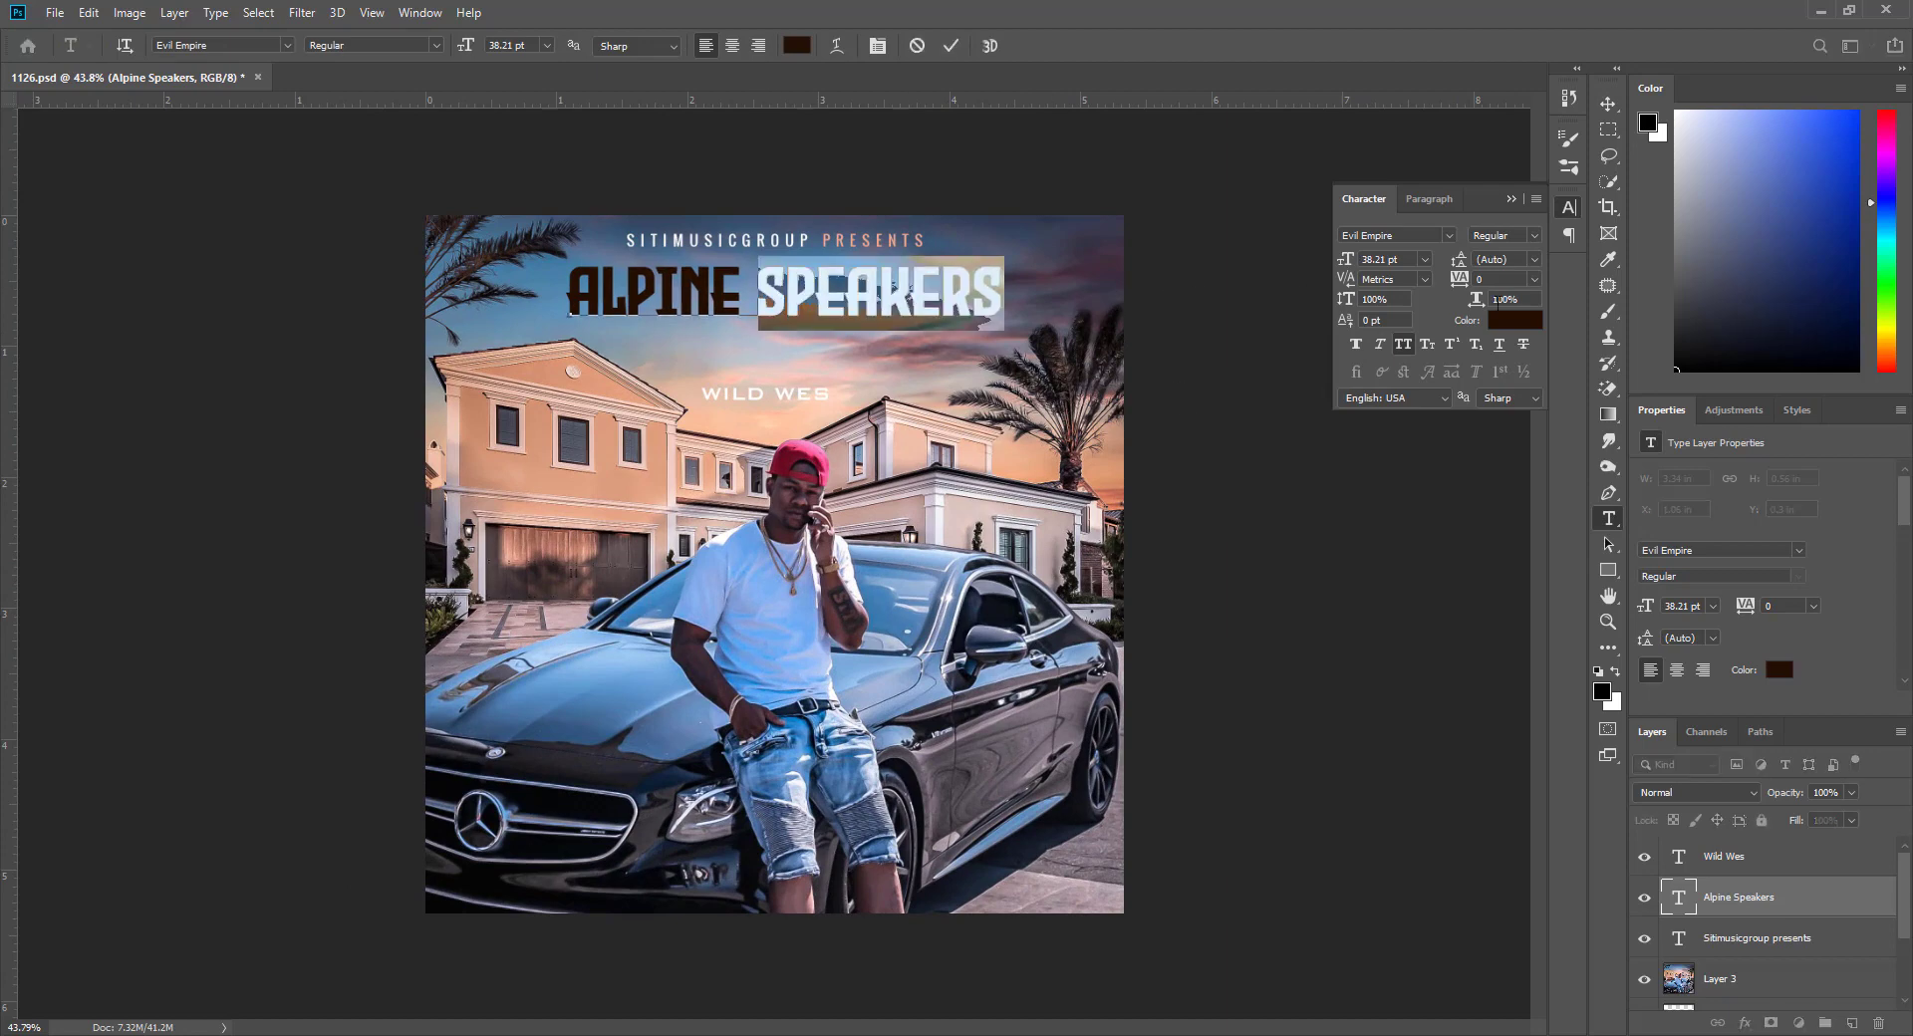
click(1514, 319)
drag(1245, 209, 1209, 156)
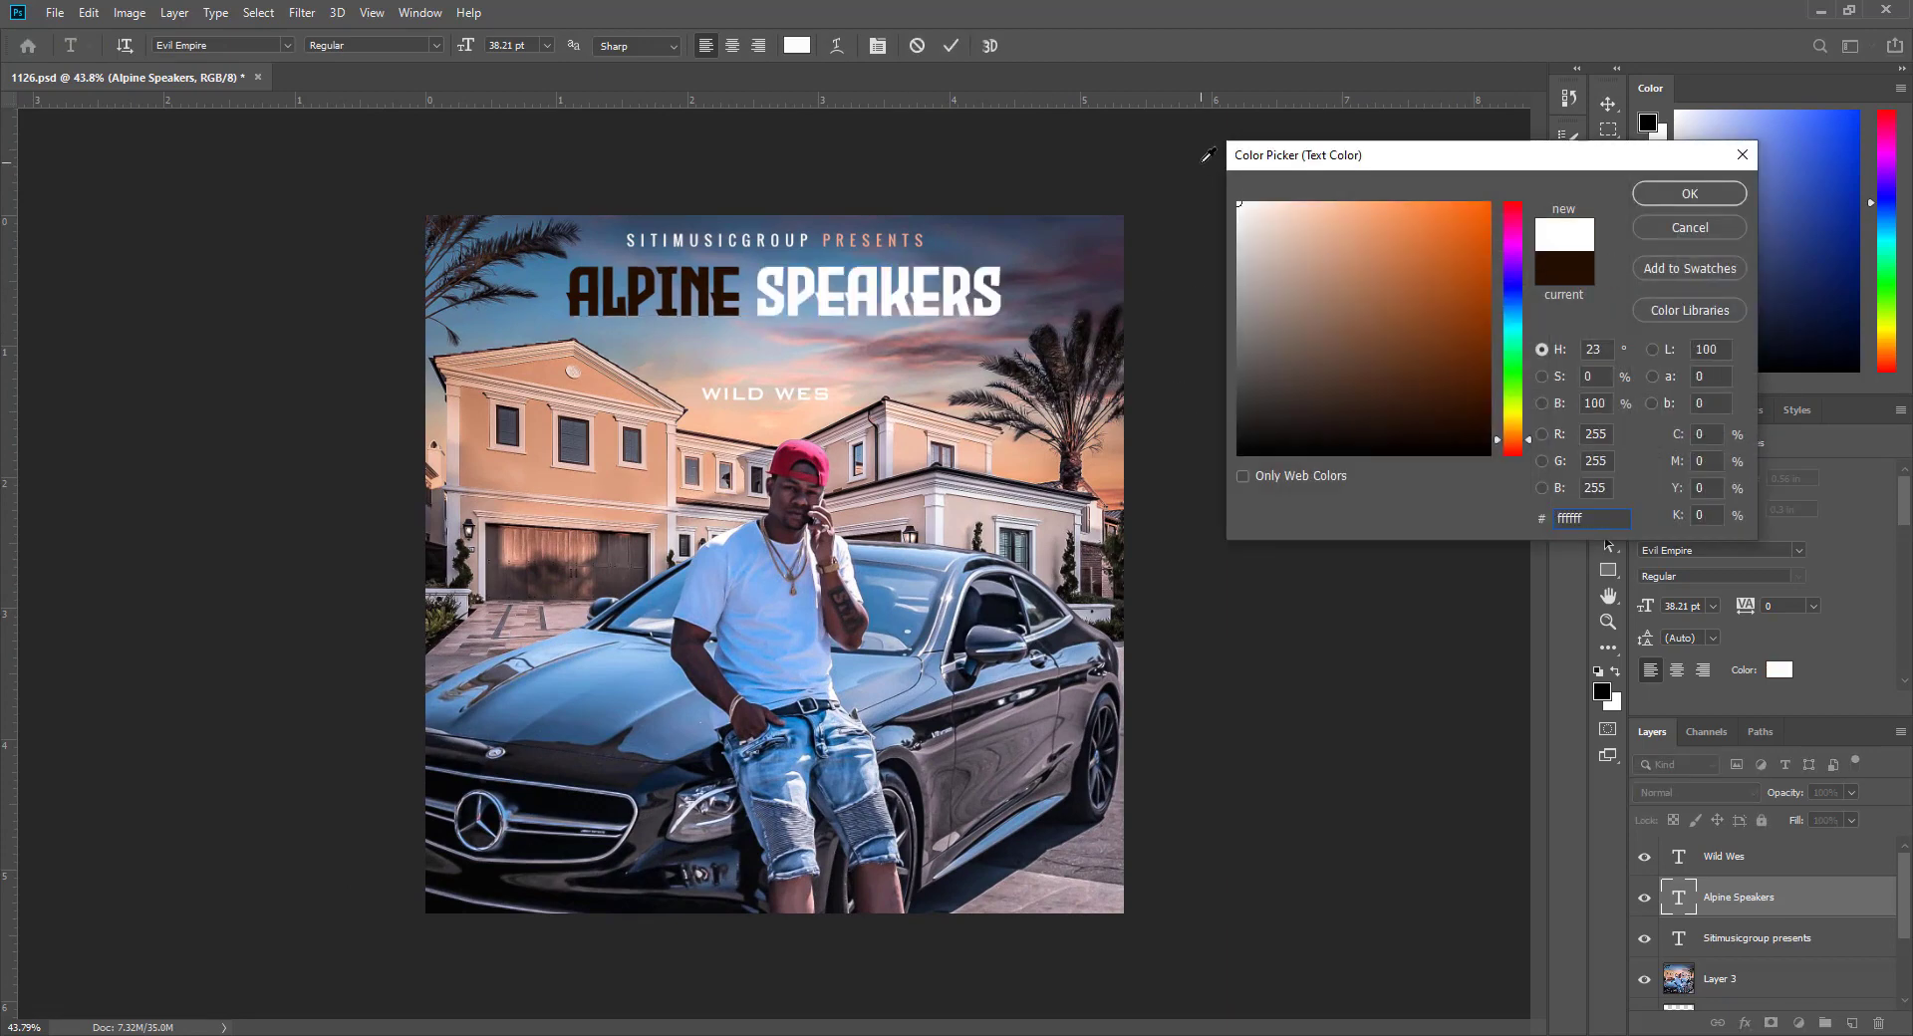
click(1678, 195)
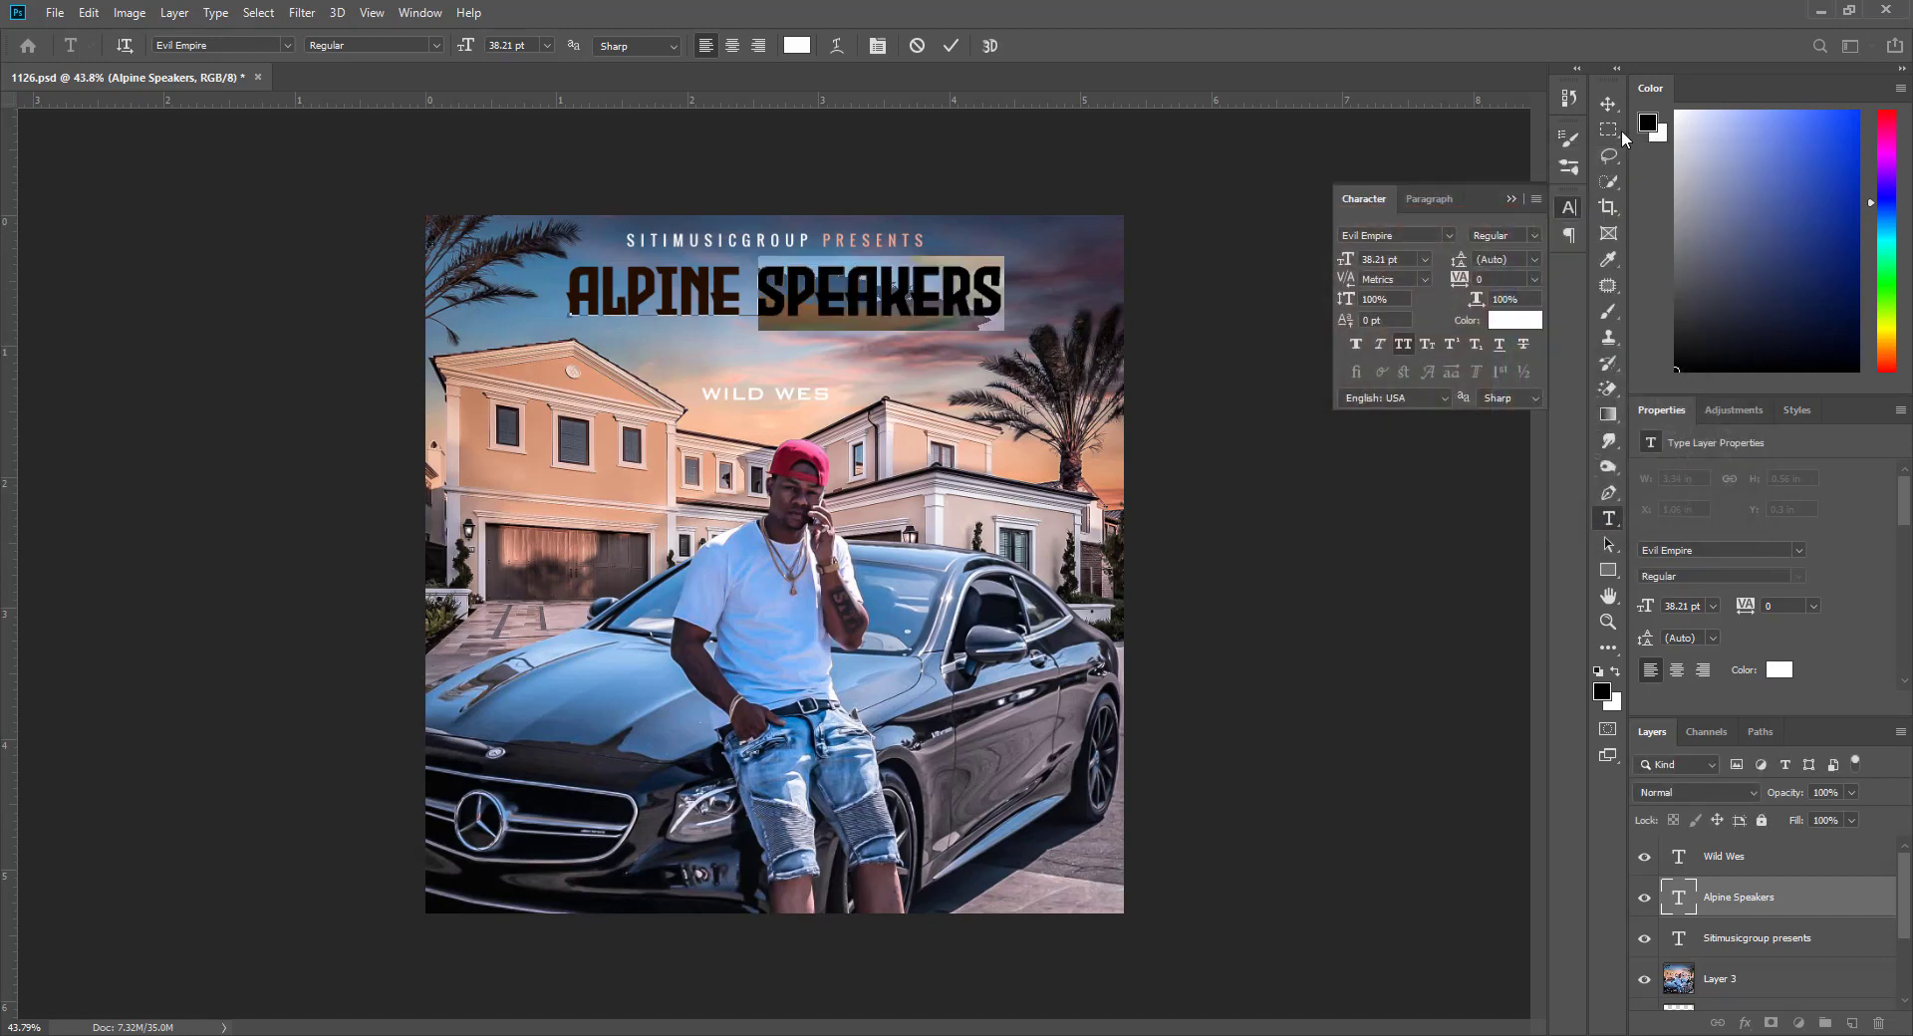
key(ctrl+Return)
key(v)
scroll(1018, 216, down, 3)
scroll(1018, 215, up, 3)
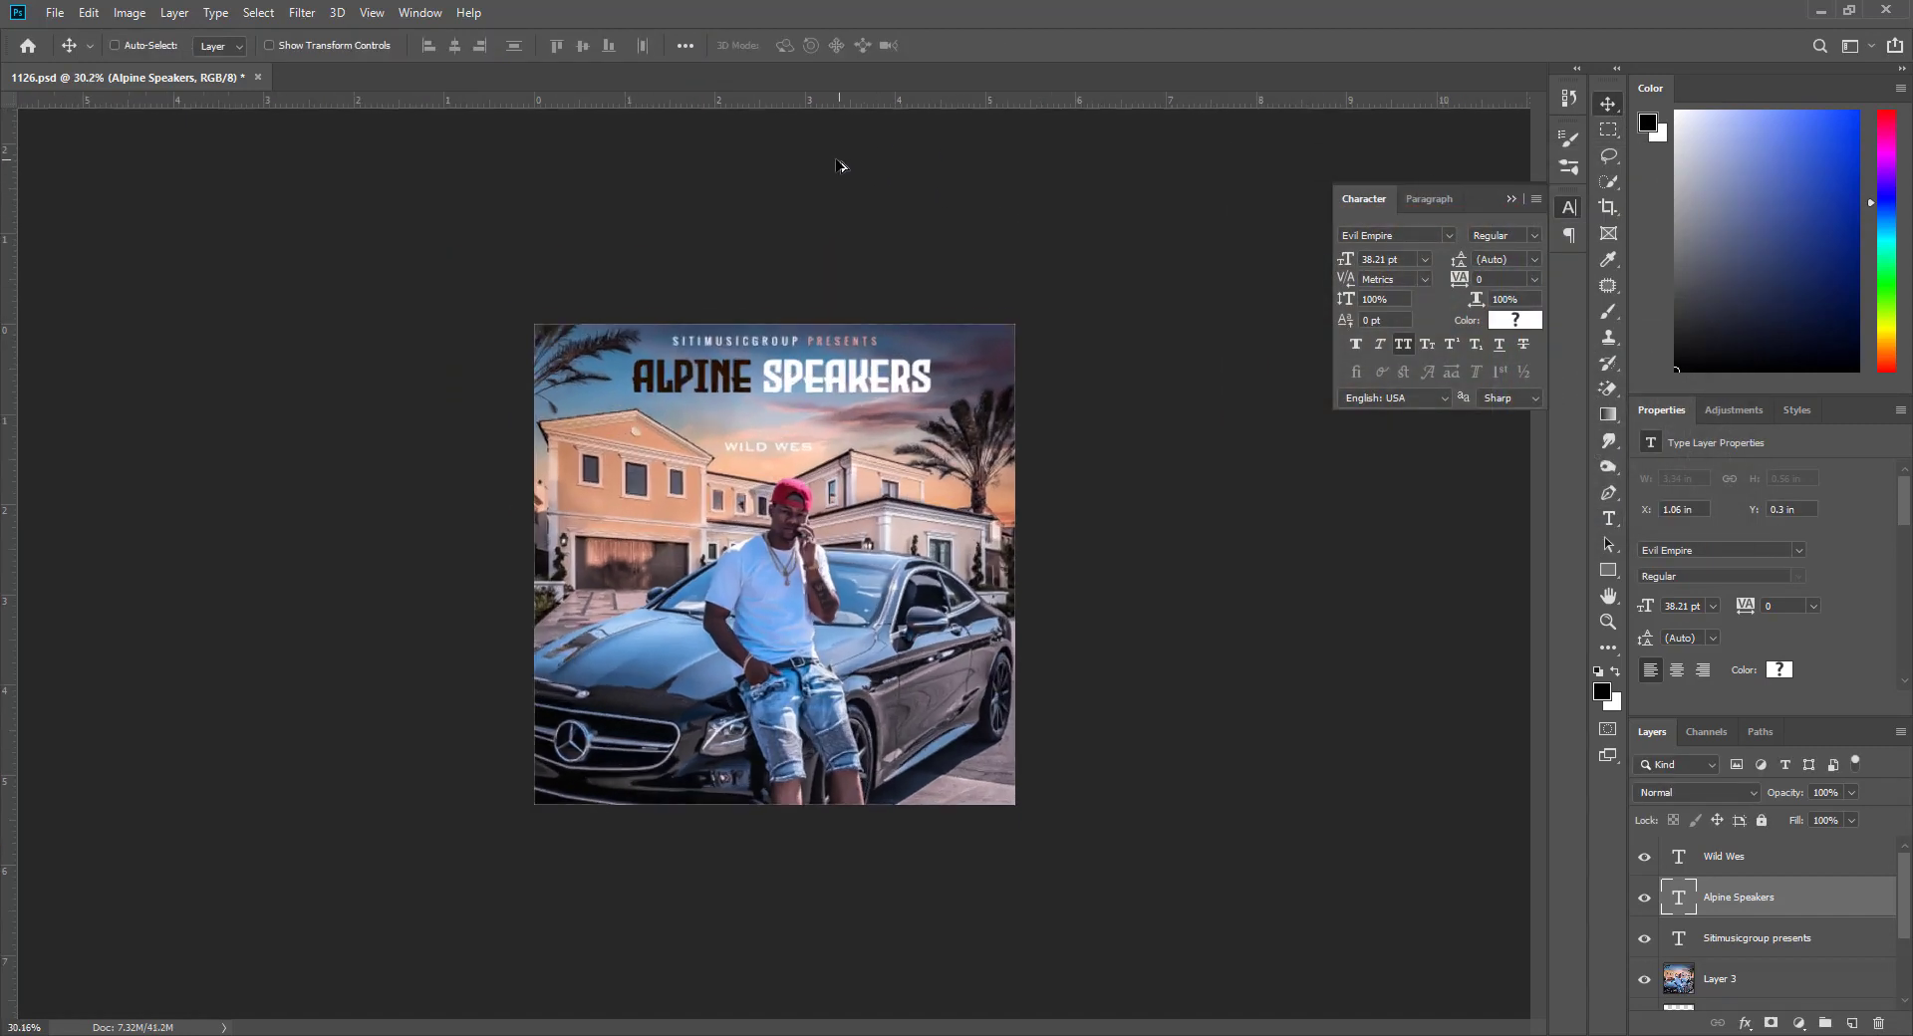
key(ctrl+s)
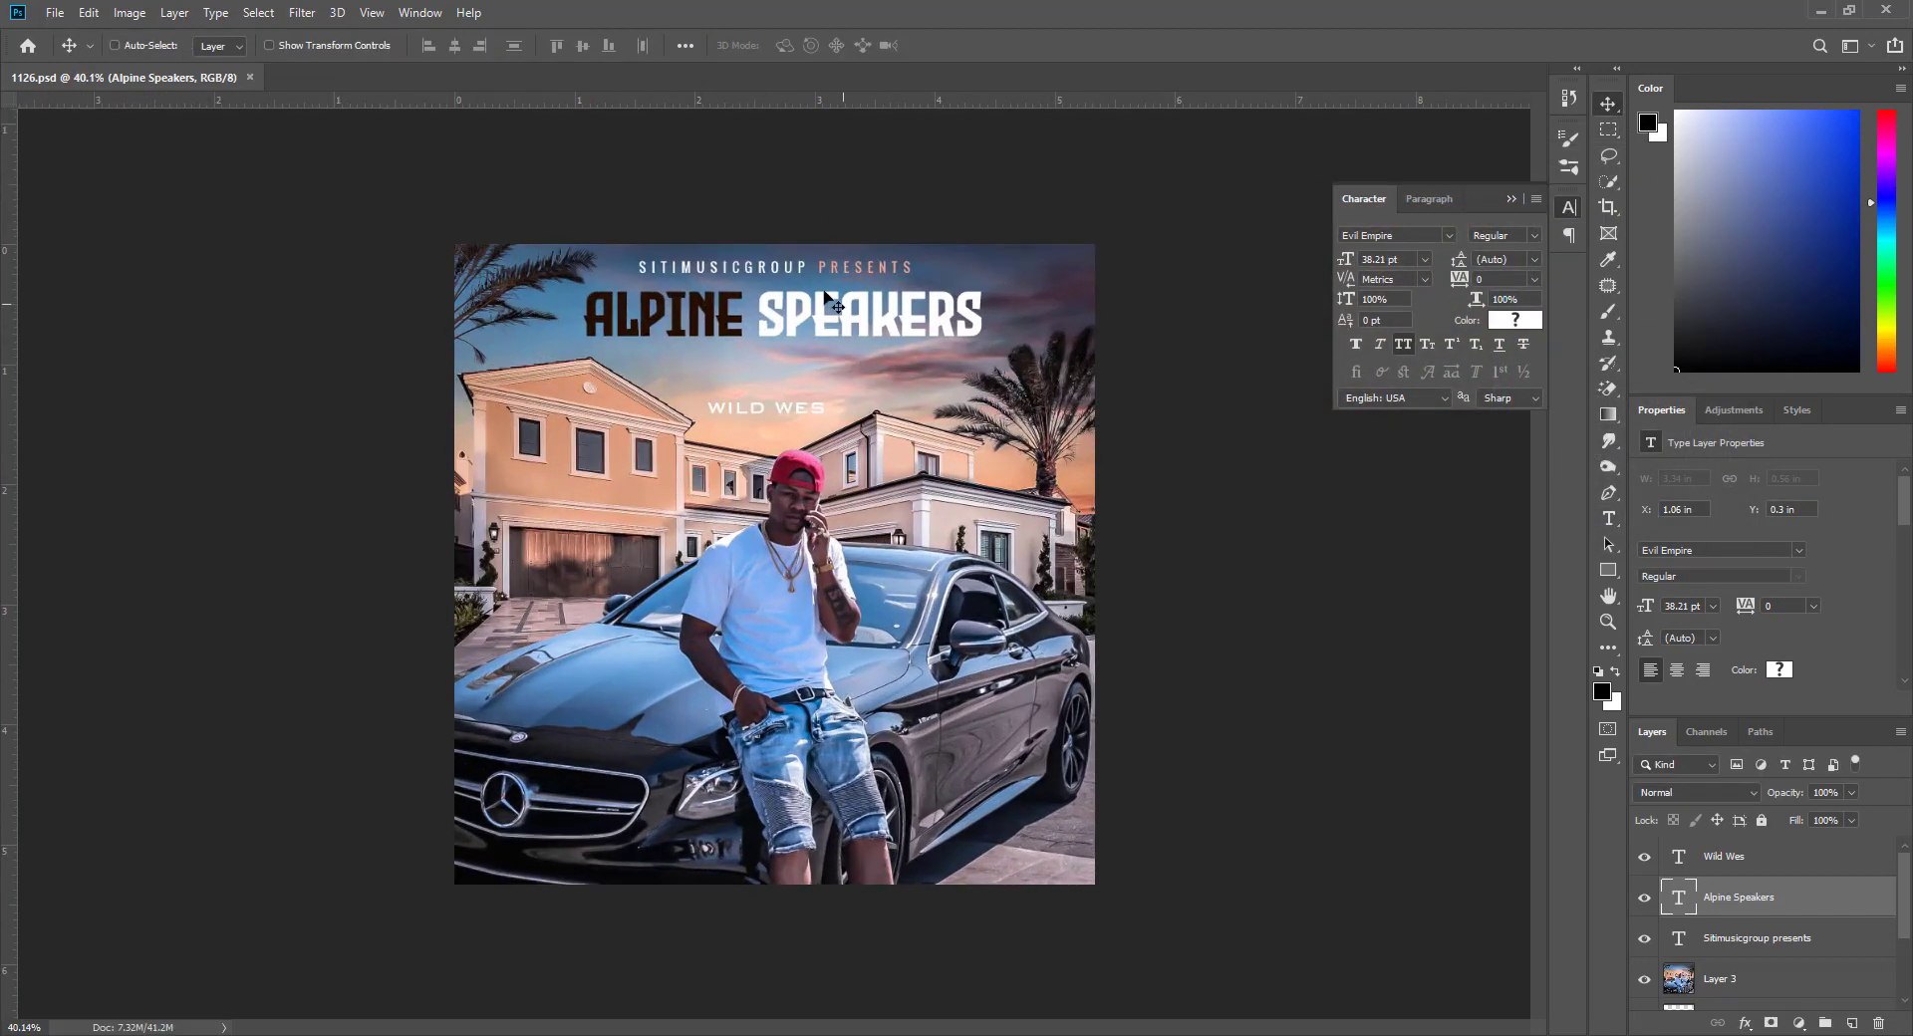
Center the "ALPINE SPEAKERS" title horizontally on the vertical center guide, hide the guide and save the document
scroll(1084, 449, up, 2)
drag(780, 246, 822, 243)
key(ctrl+t)
key(Return)
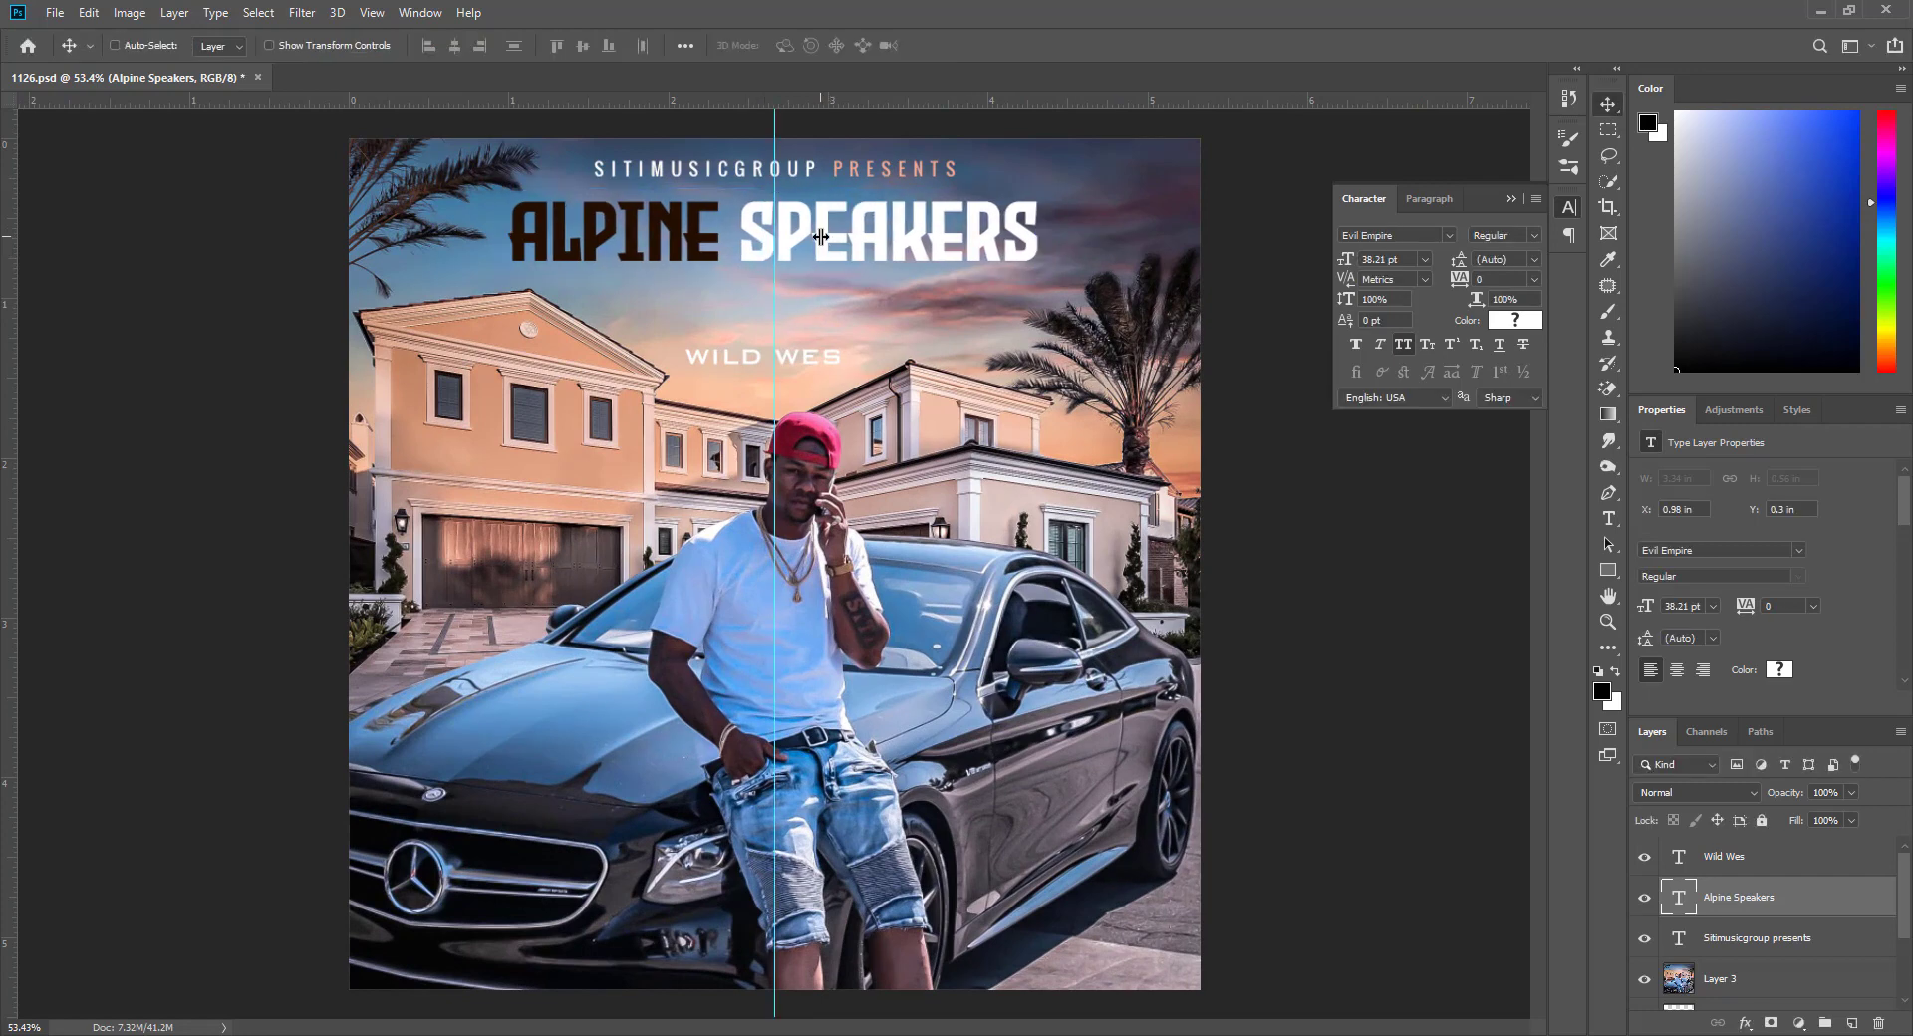
scroll(866, 228, down, 4)
scroll(867, 228, down, 1)
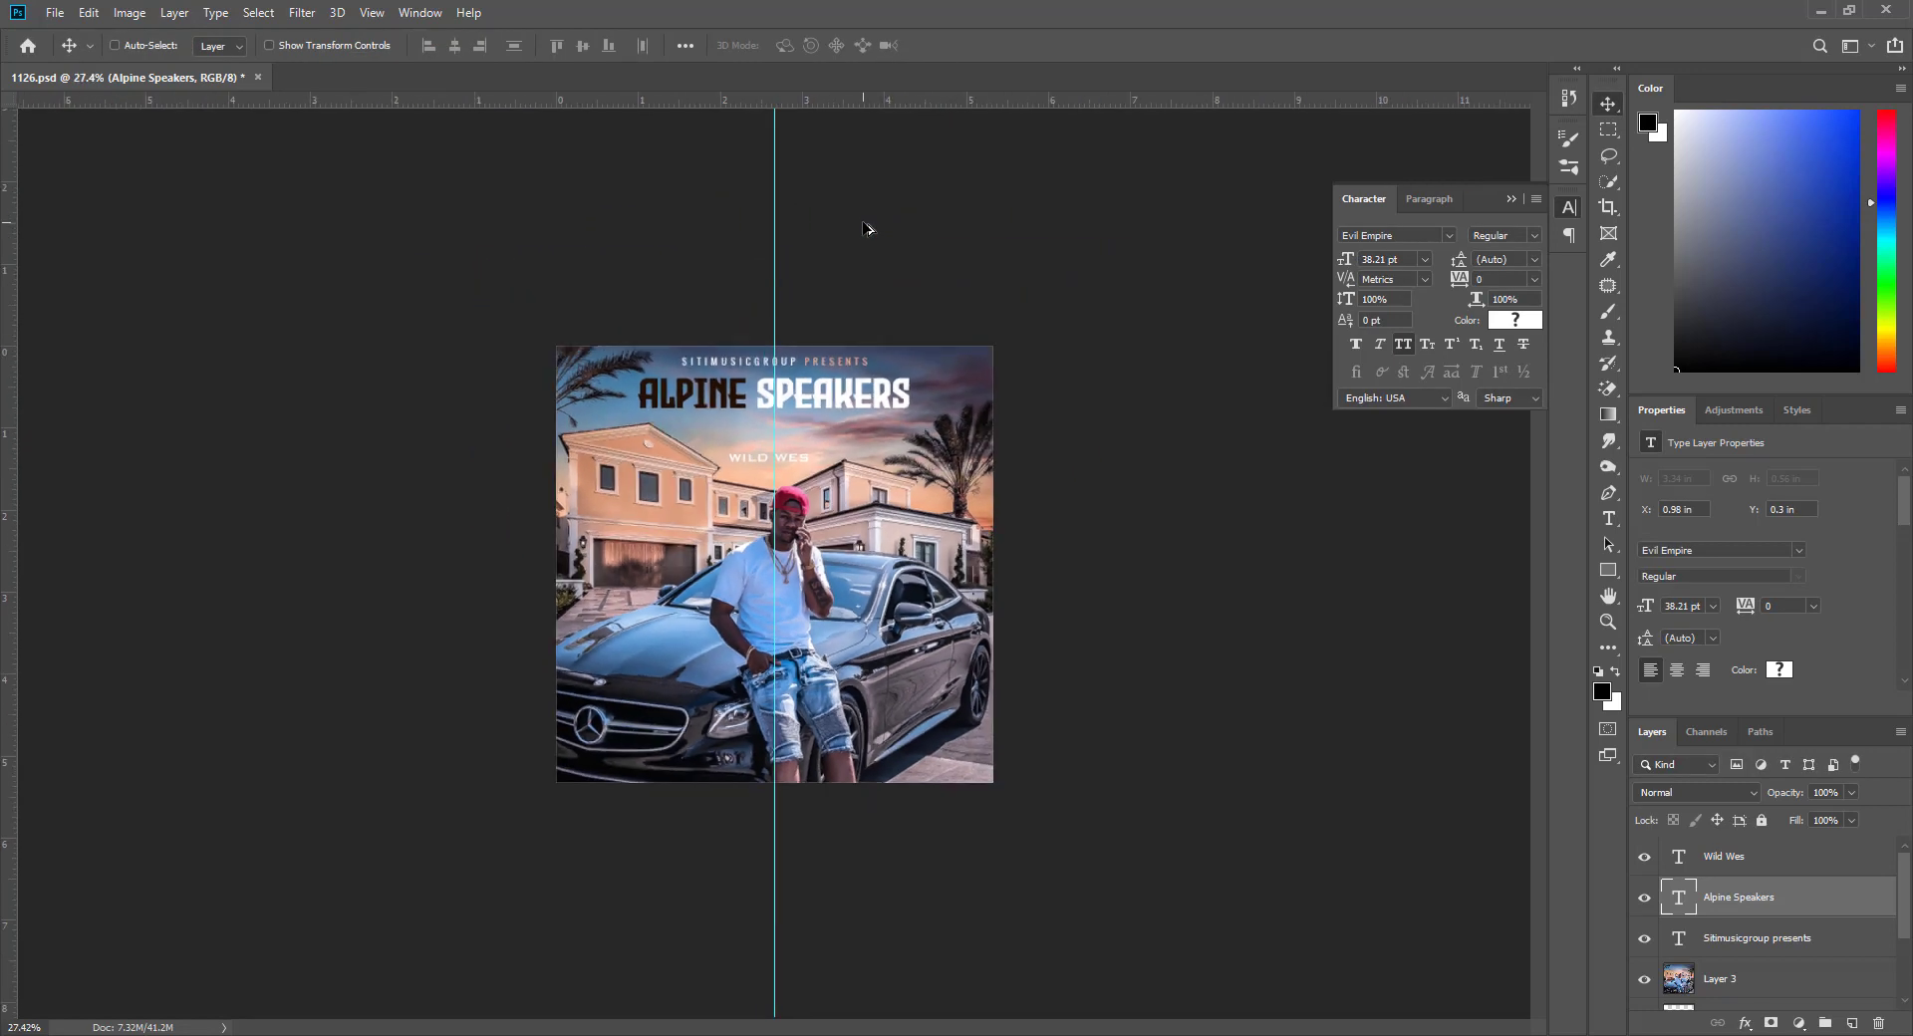
key(ctrl+semicolon)
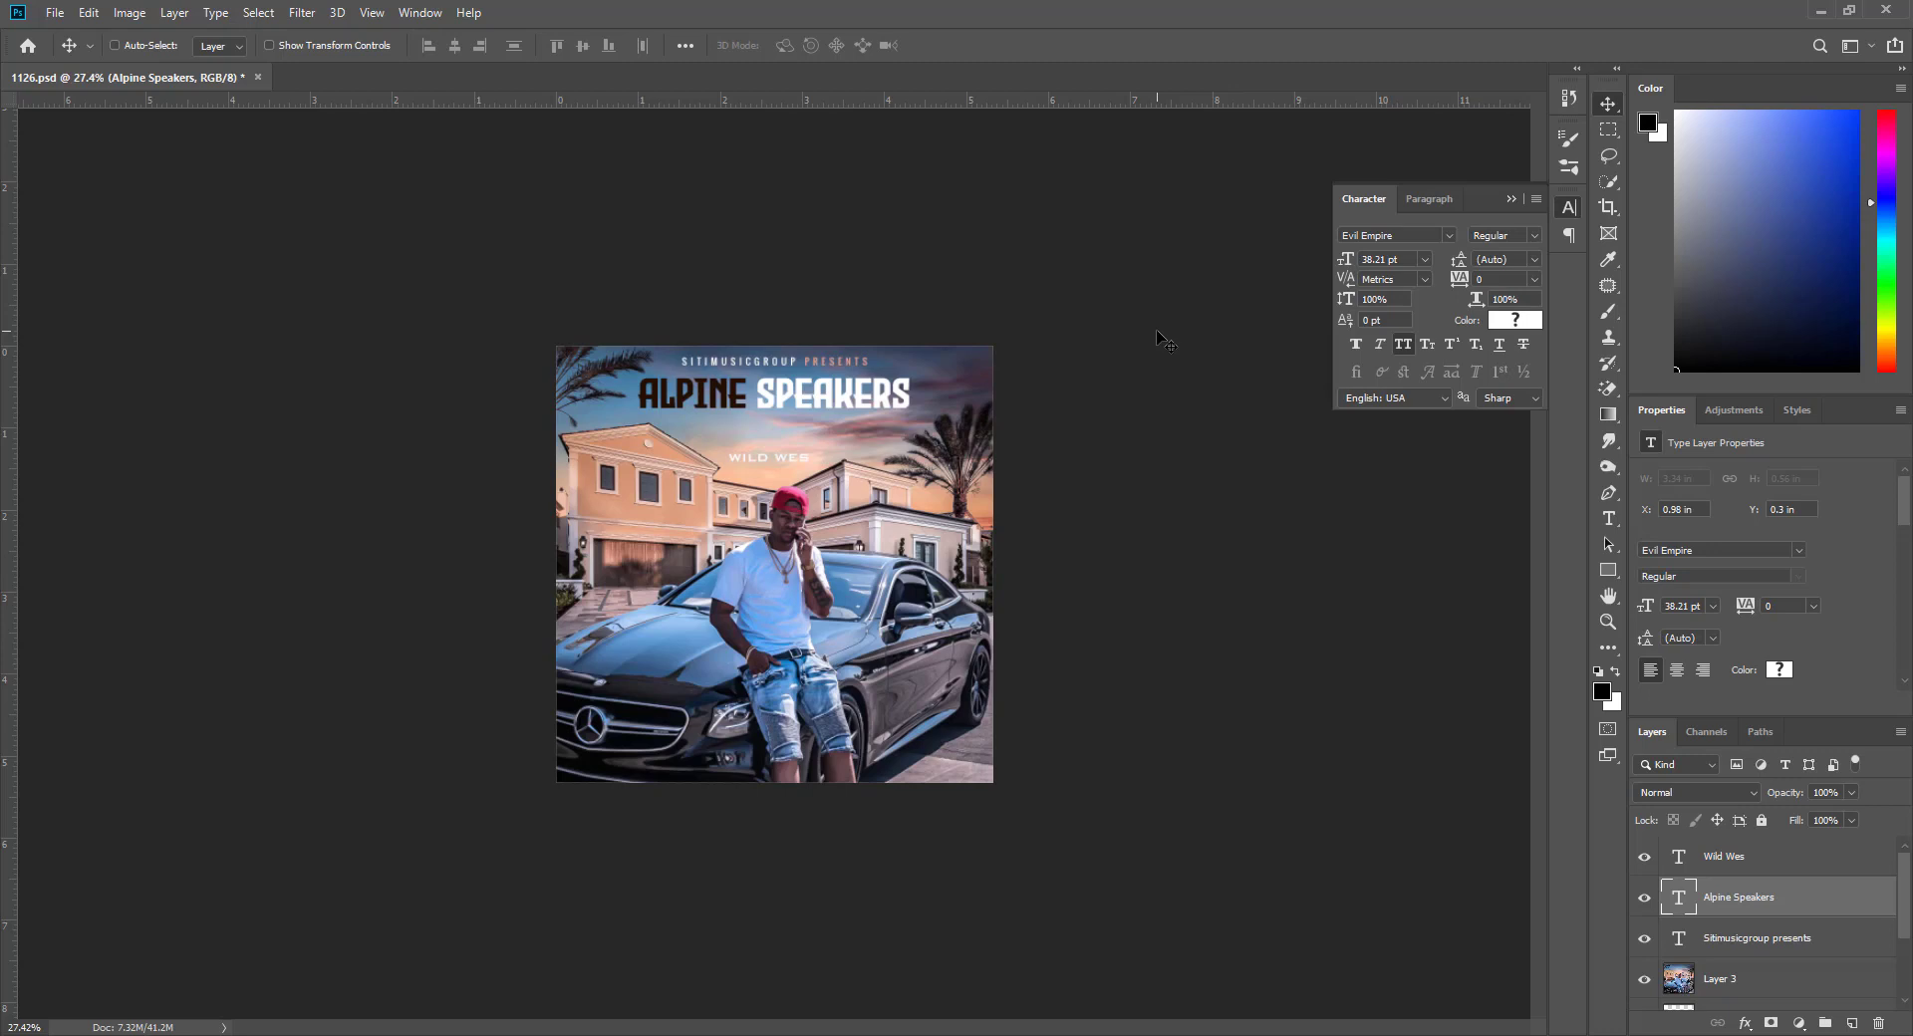
scroll(878, 297, up, 4)
key(ctrl+s)
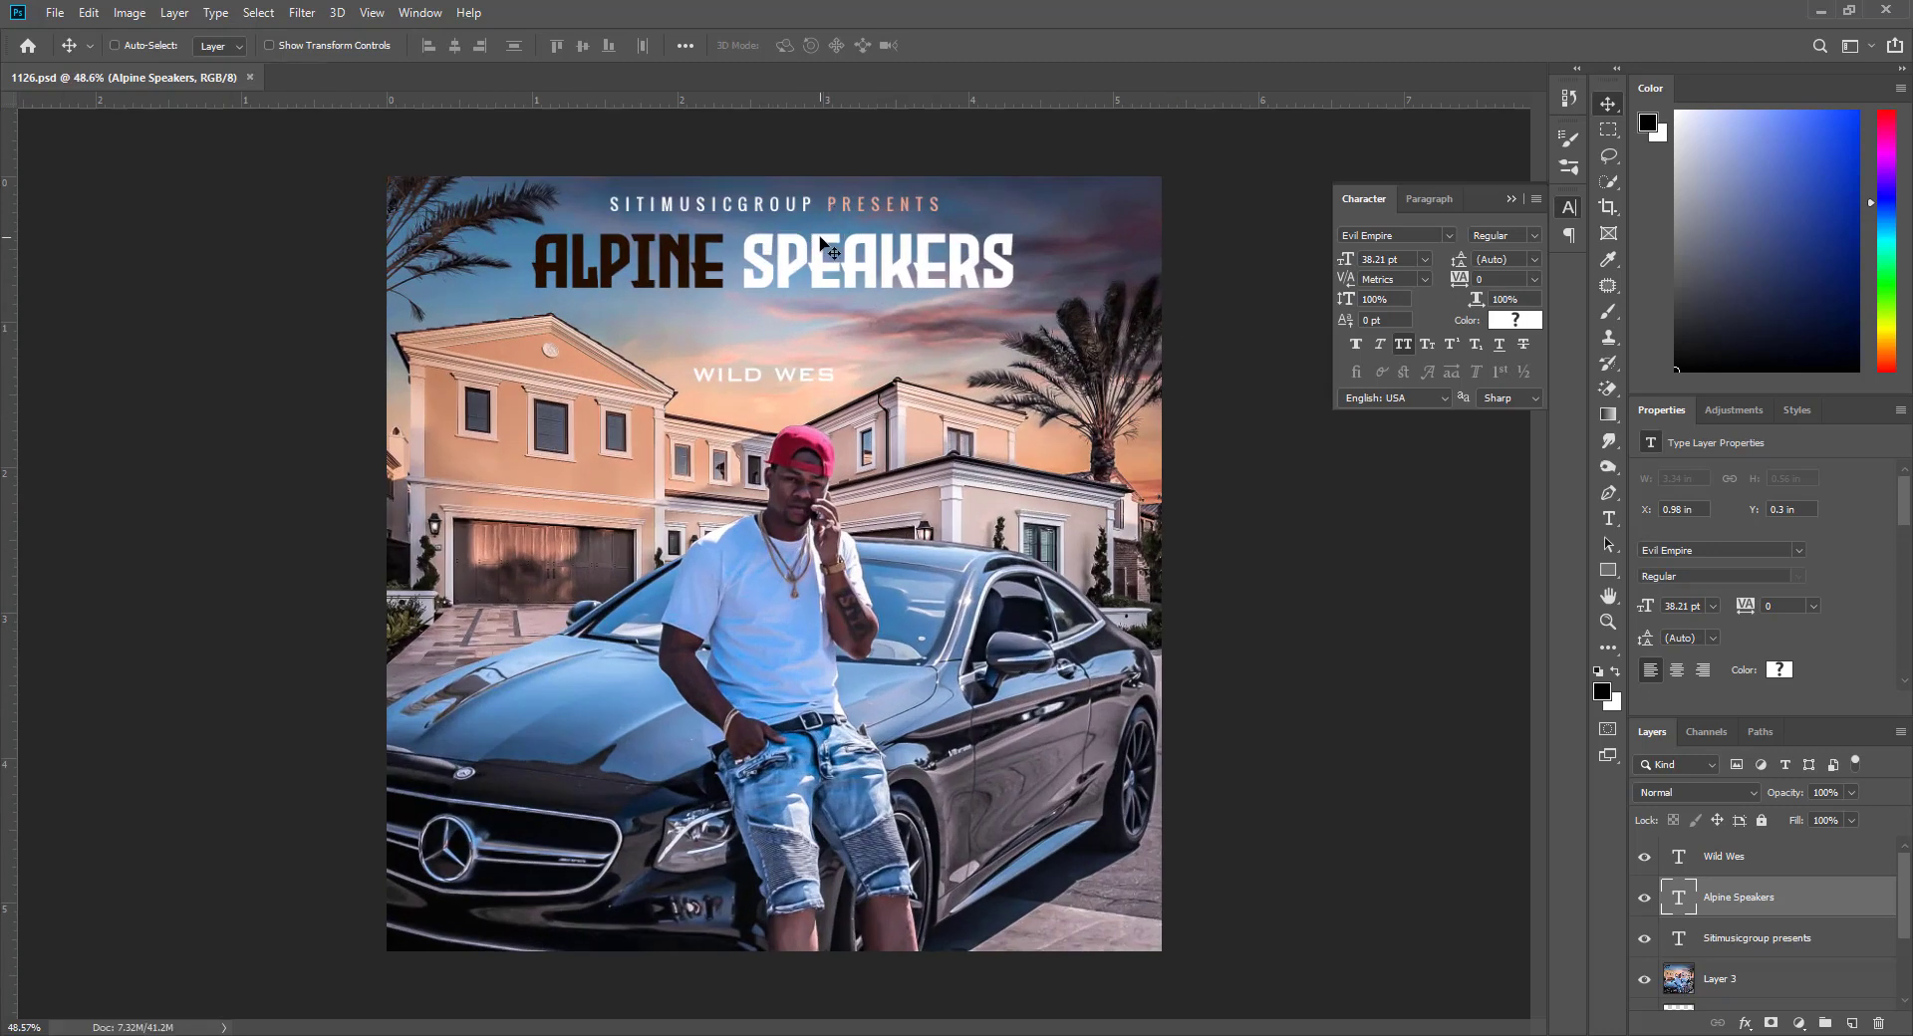
Move the "WILD WES" text up directly beneath the title, centered on the vertical guide, and hide the guide again
key(ctrl+semicolon)
key(ctrl+t)
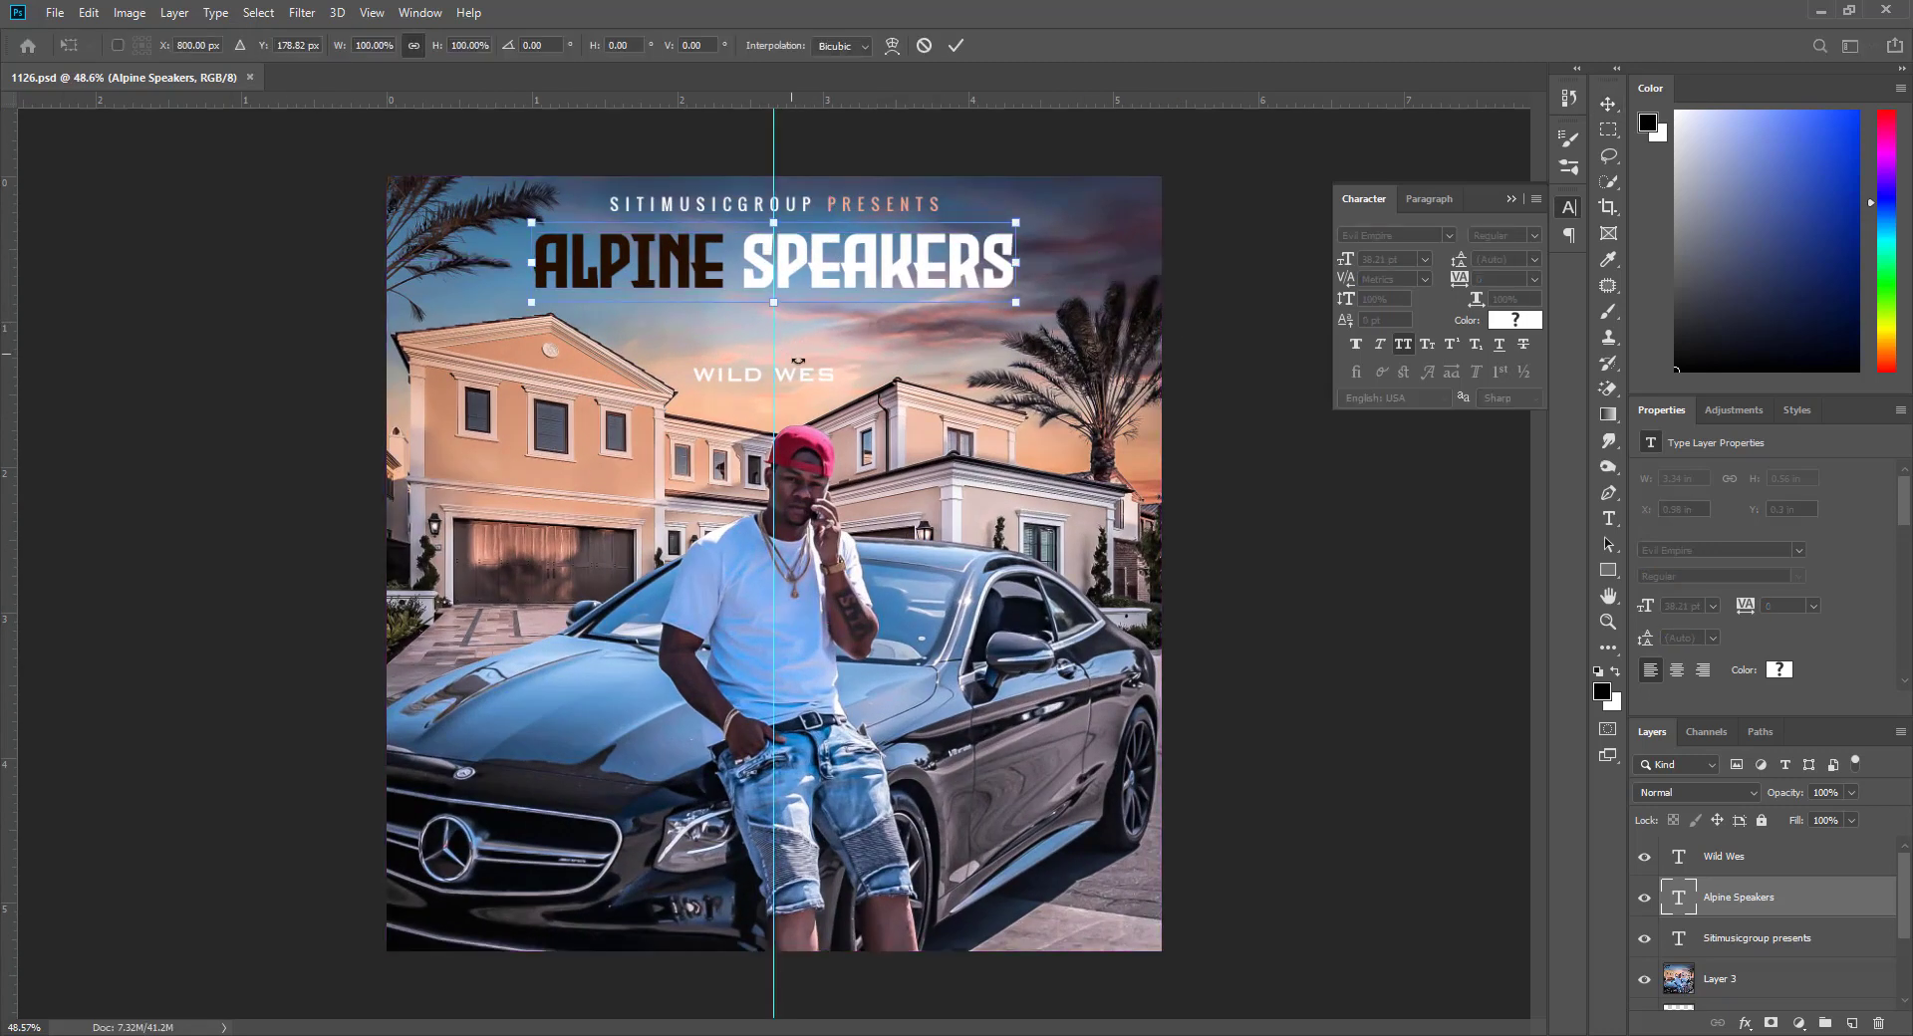
key(Return)
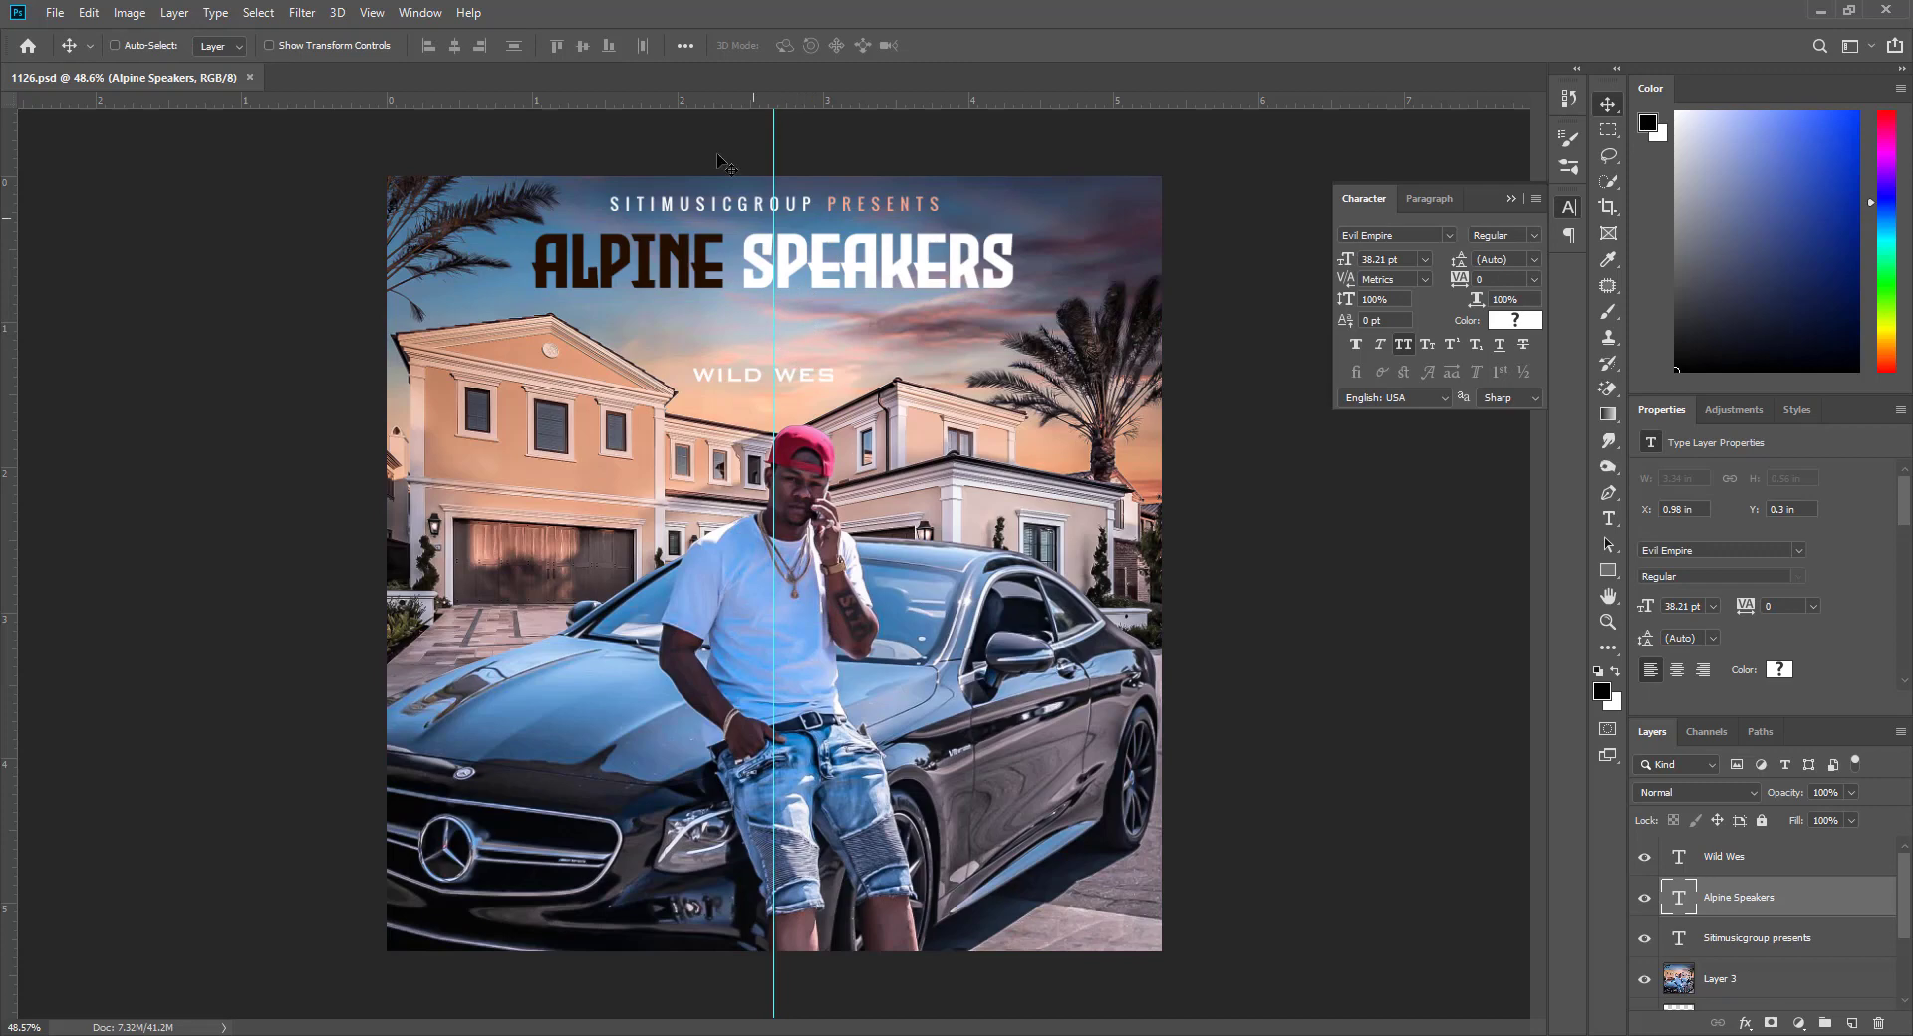
ctrl+click(797, 378)
key(ctrl+t)
drag(797, 379, 810, 312)
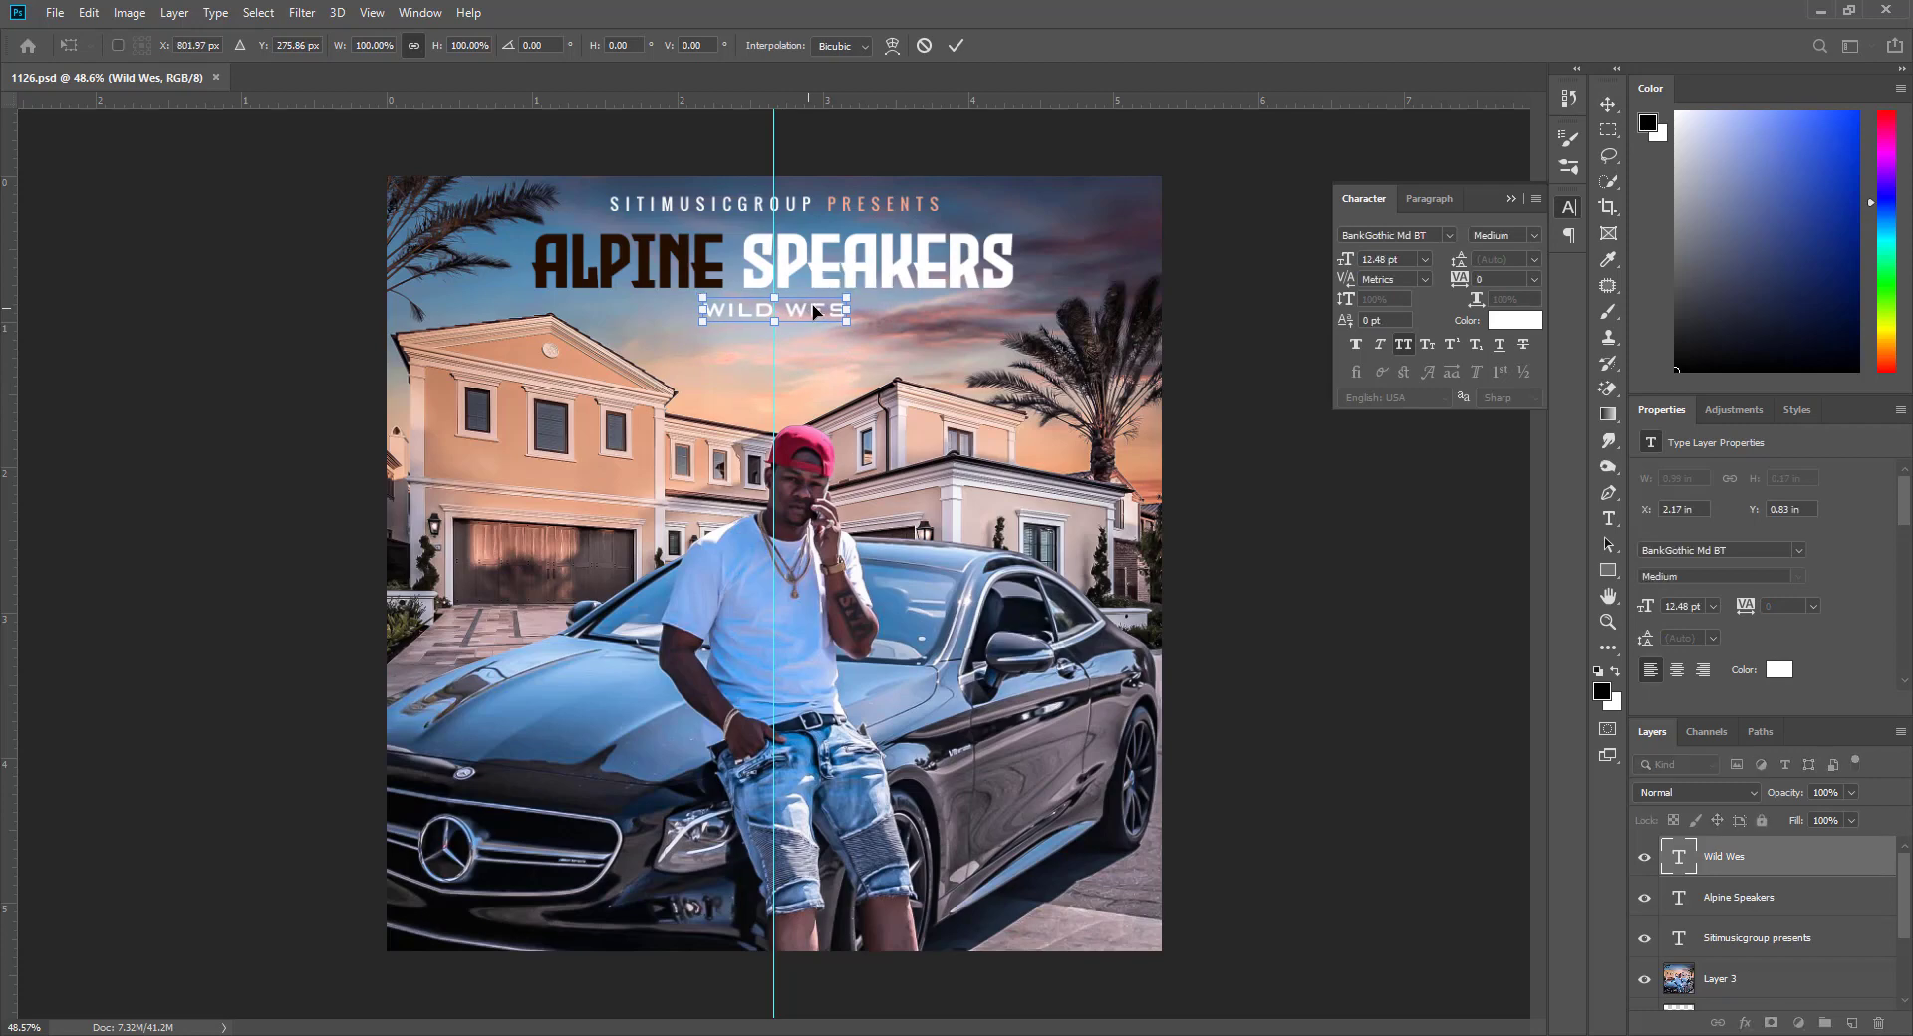
key(Return)
scroll(881, 214, down, 4)
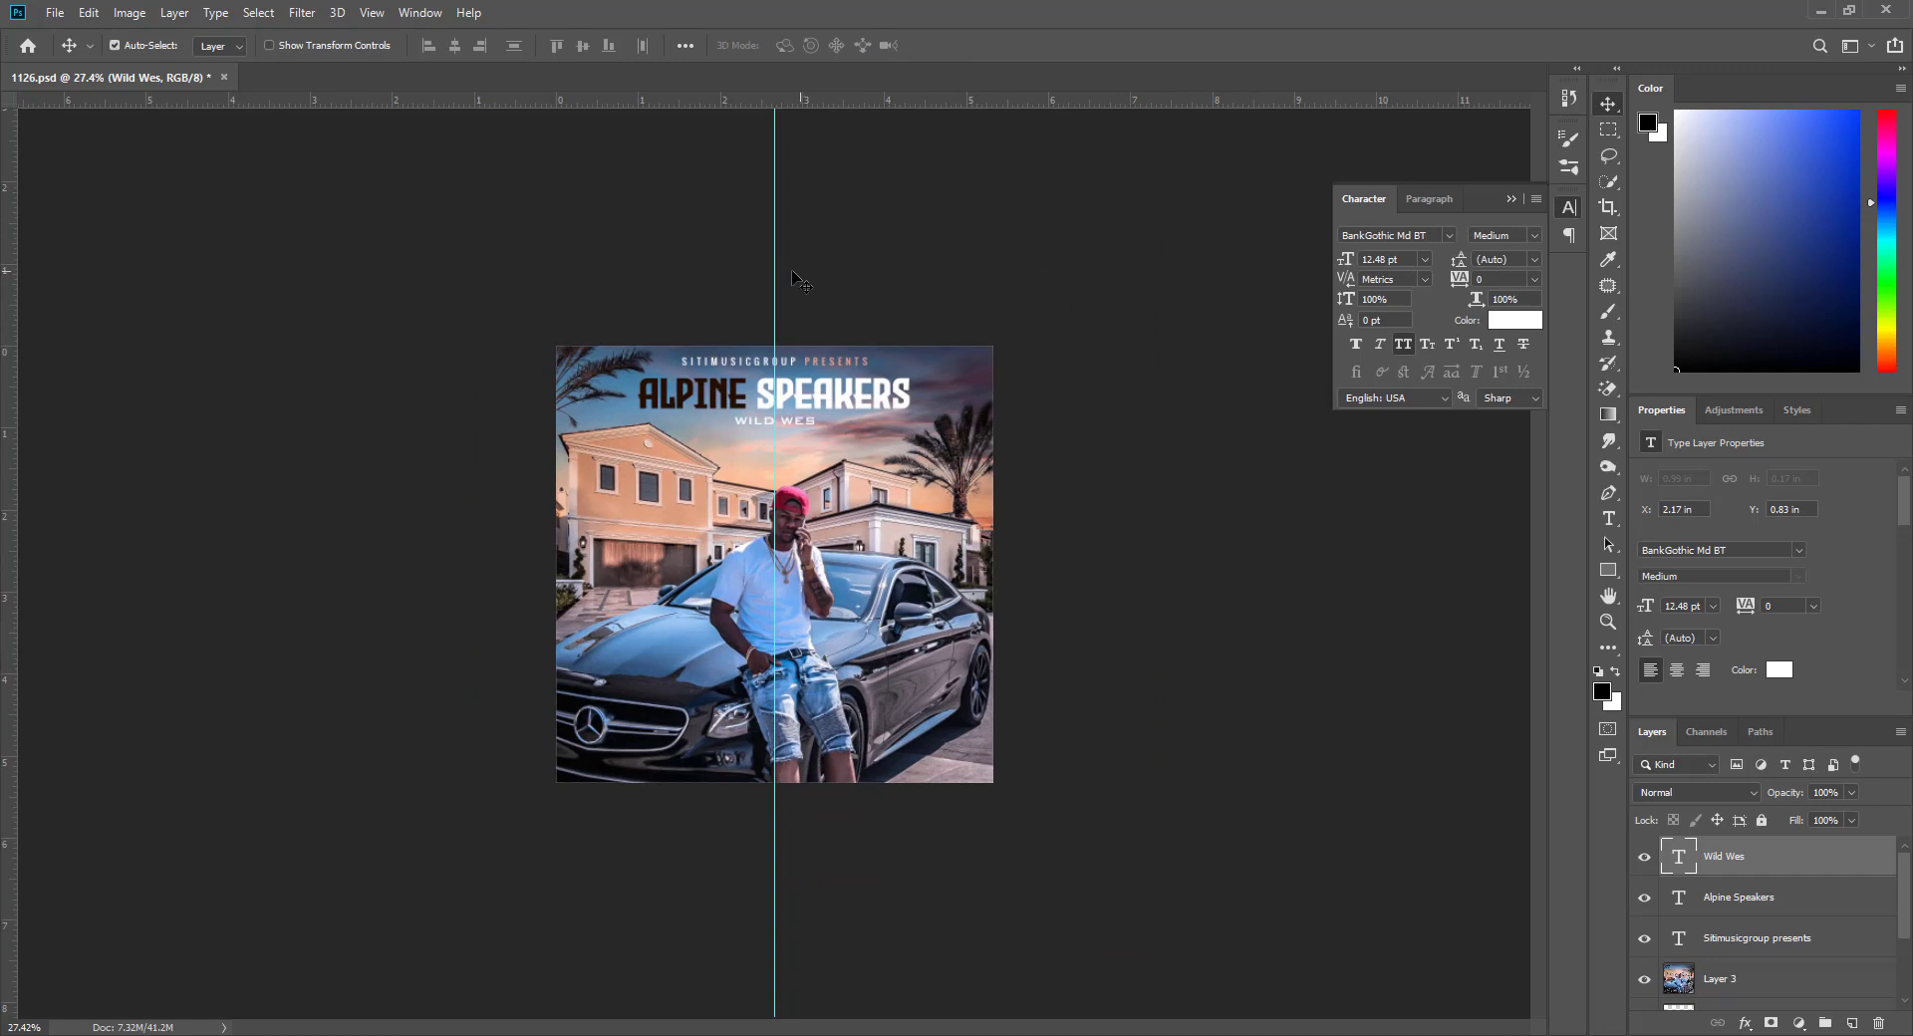
key(ctrl+semicolon)
Browse the font list for the "WILD WES" text and set its font to Copperplate Gothic Bold
scroll(792, 267, up, 2)
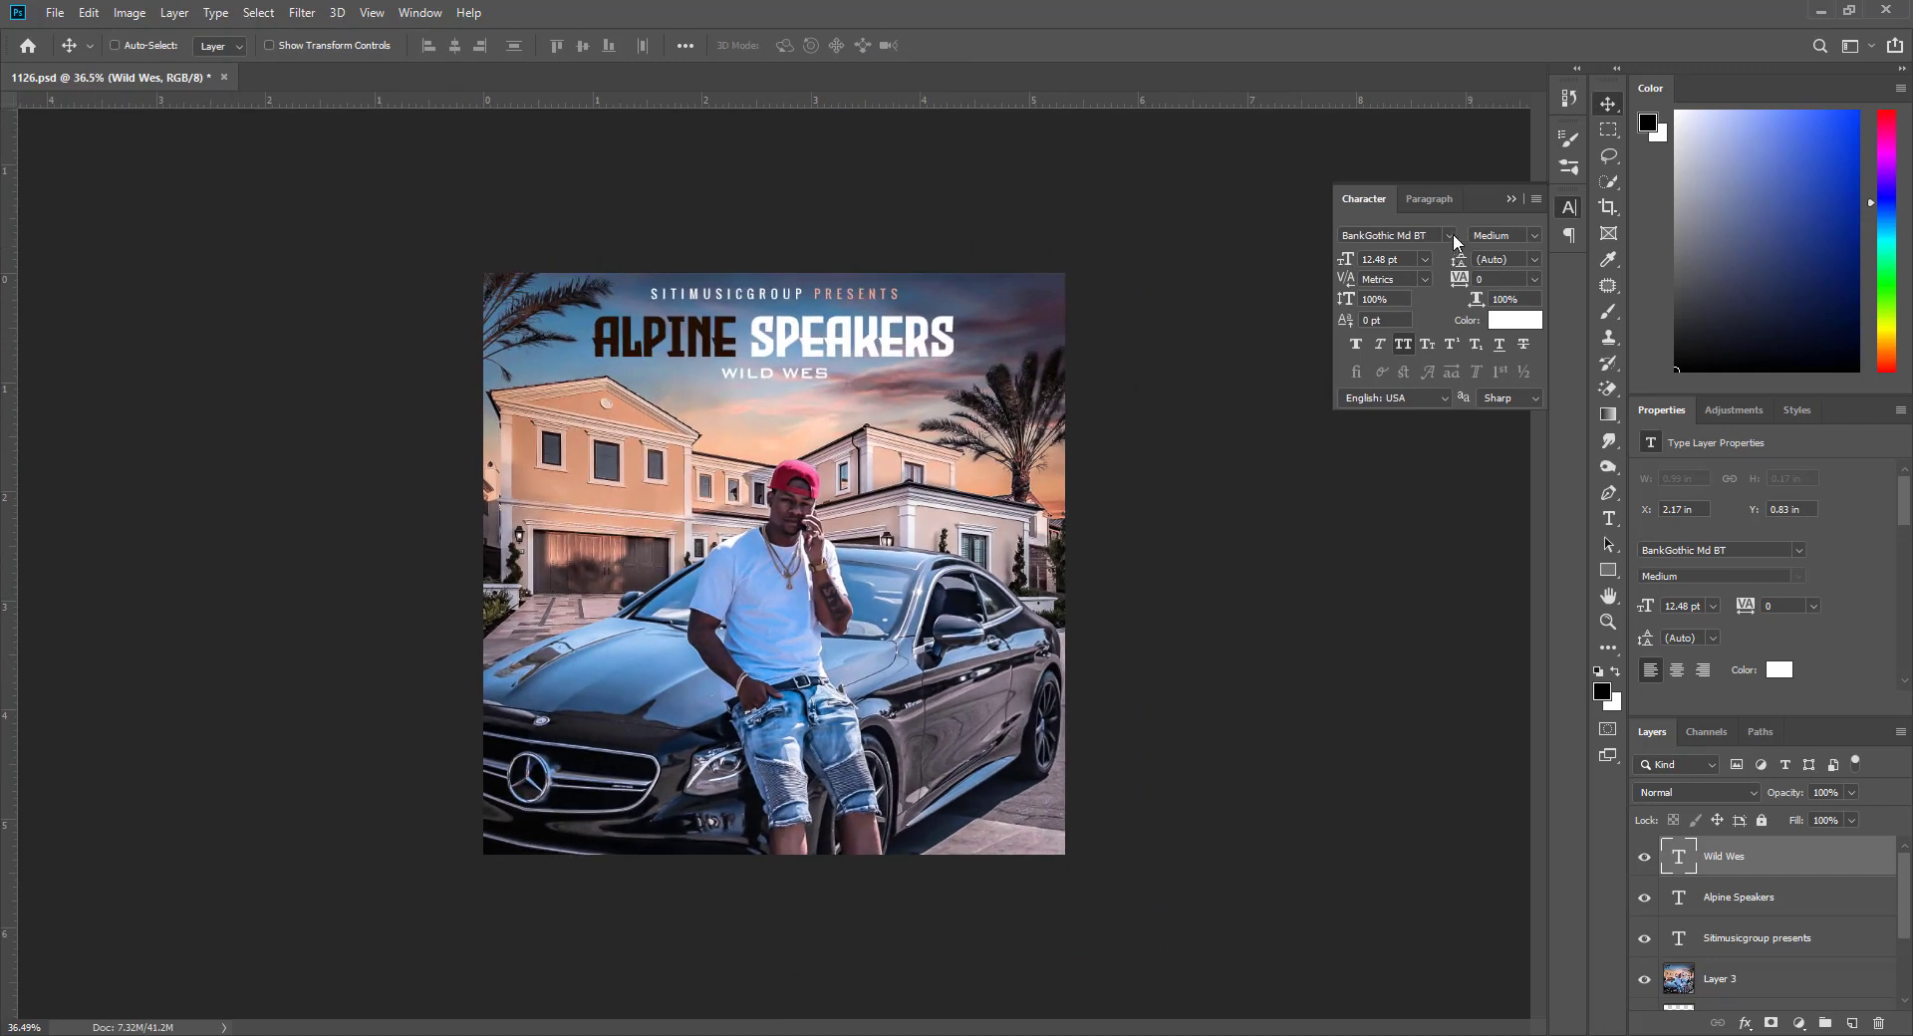
click(1449, 236)
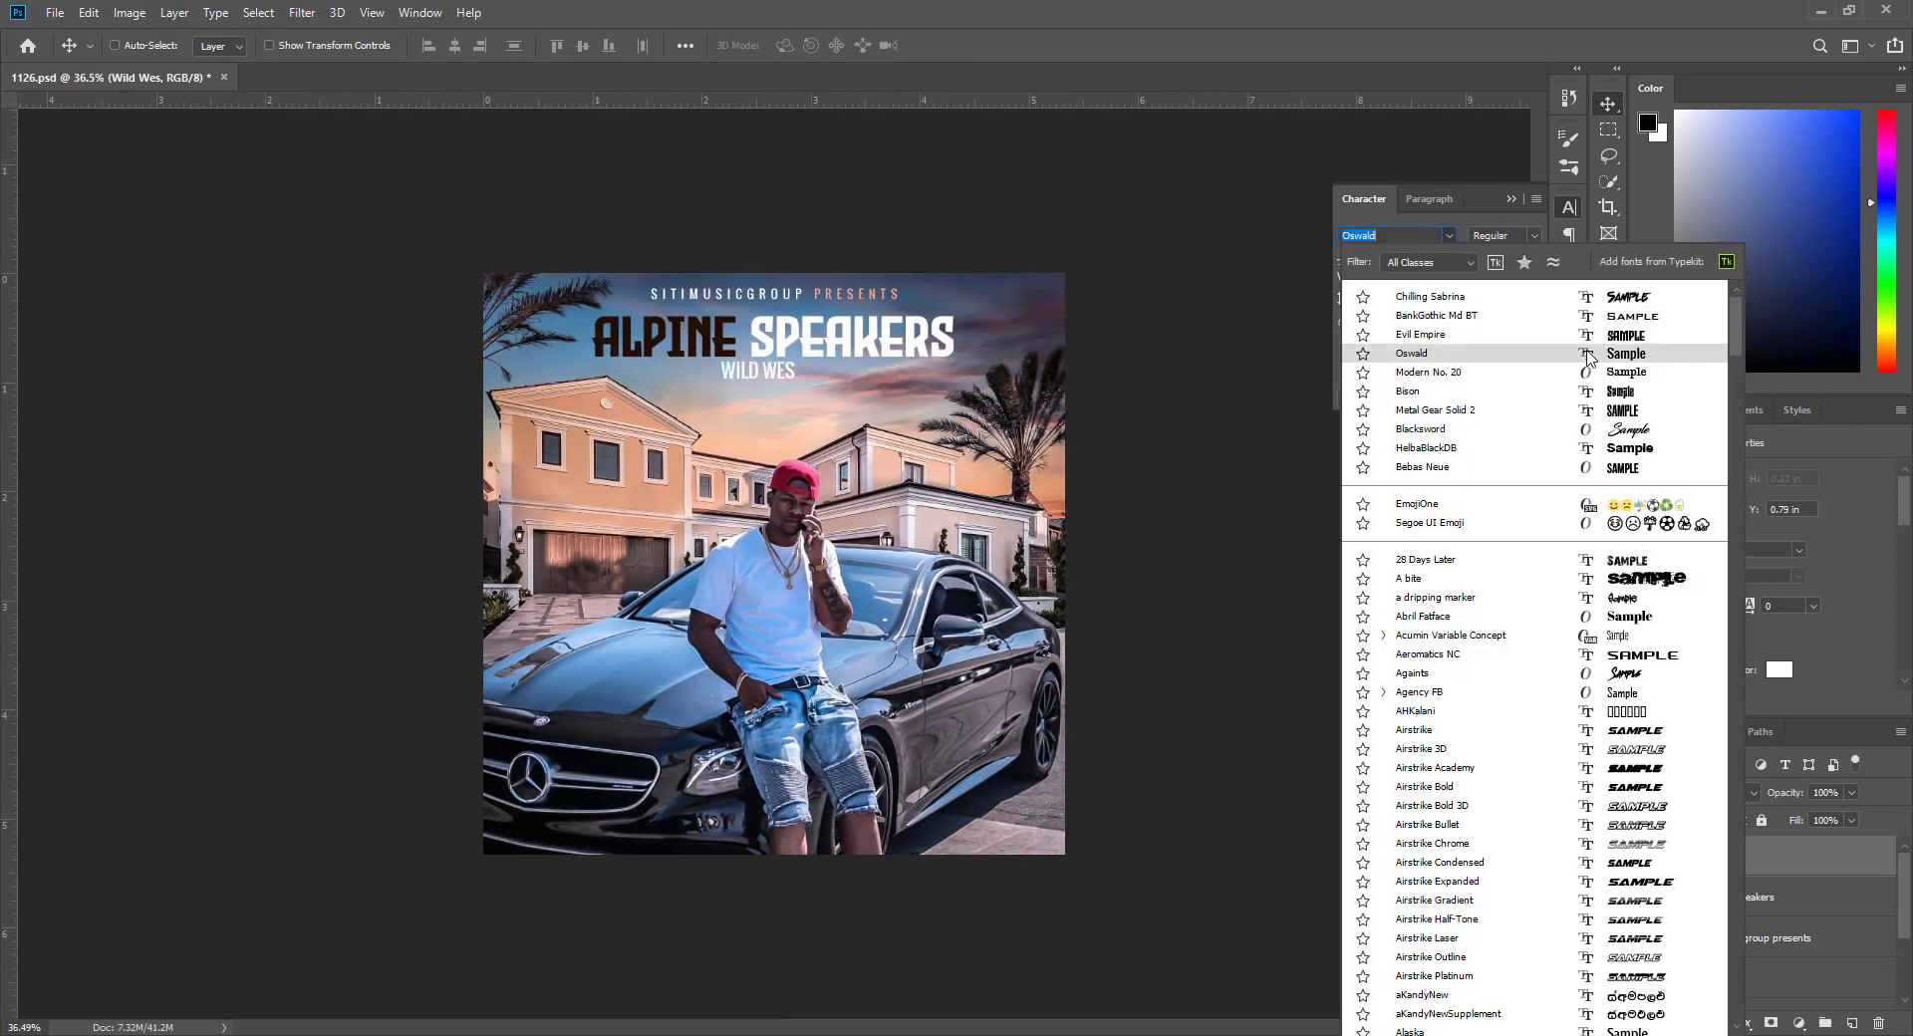
scroll(1588, 359, down, 4)
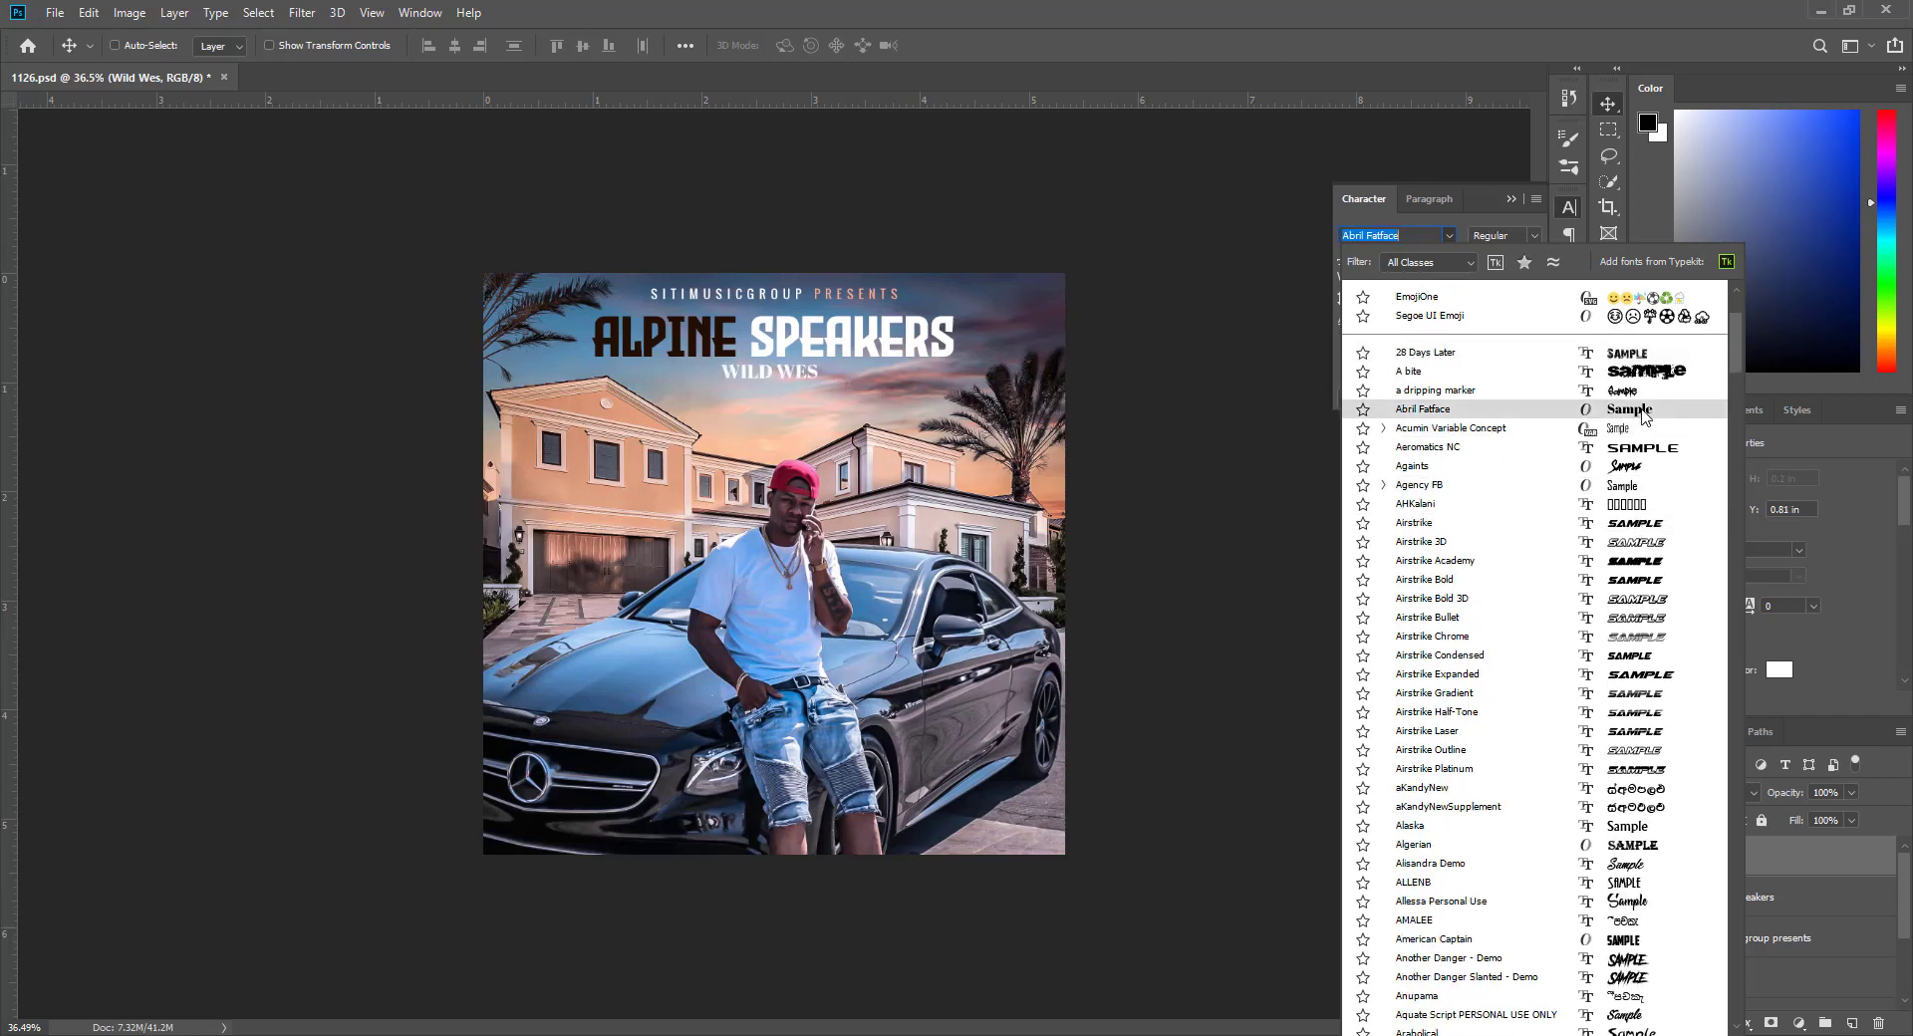
scroll(1643, 416, down, 9)
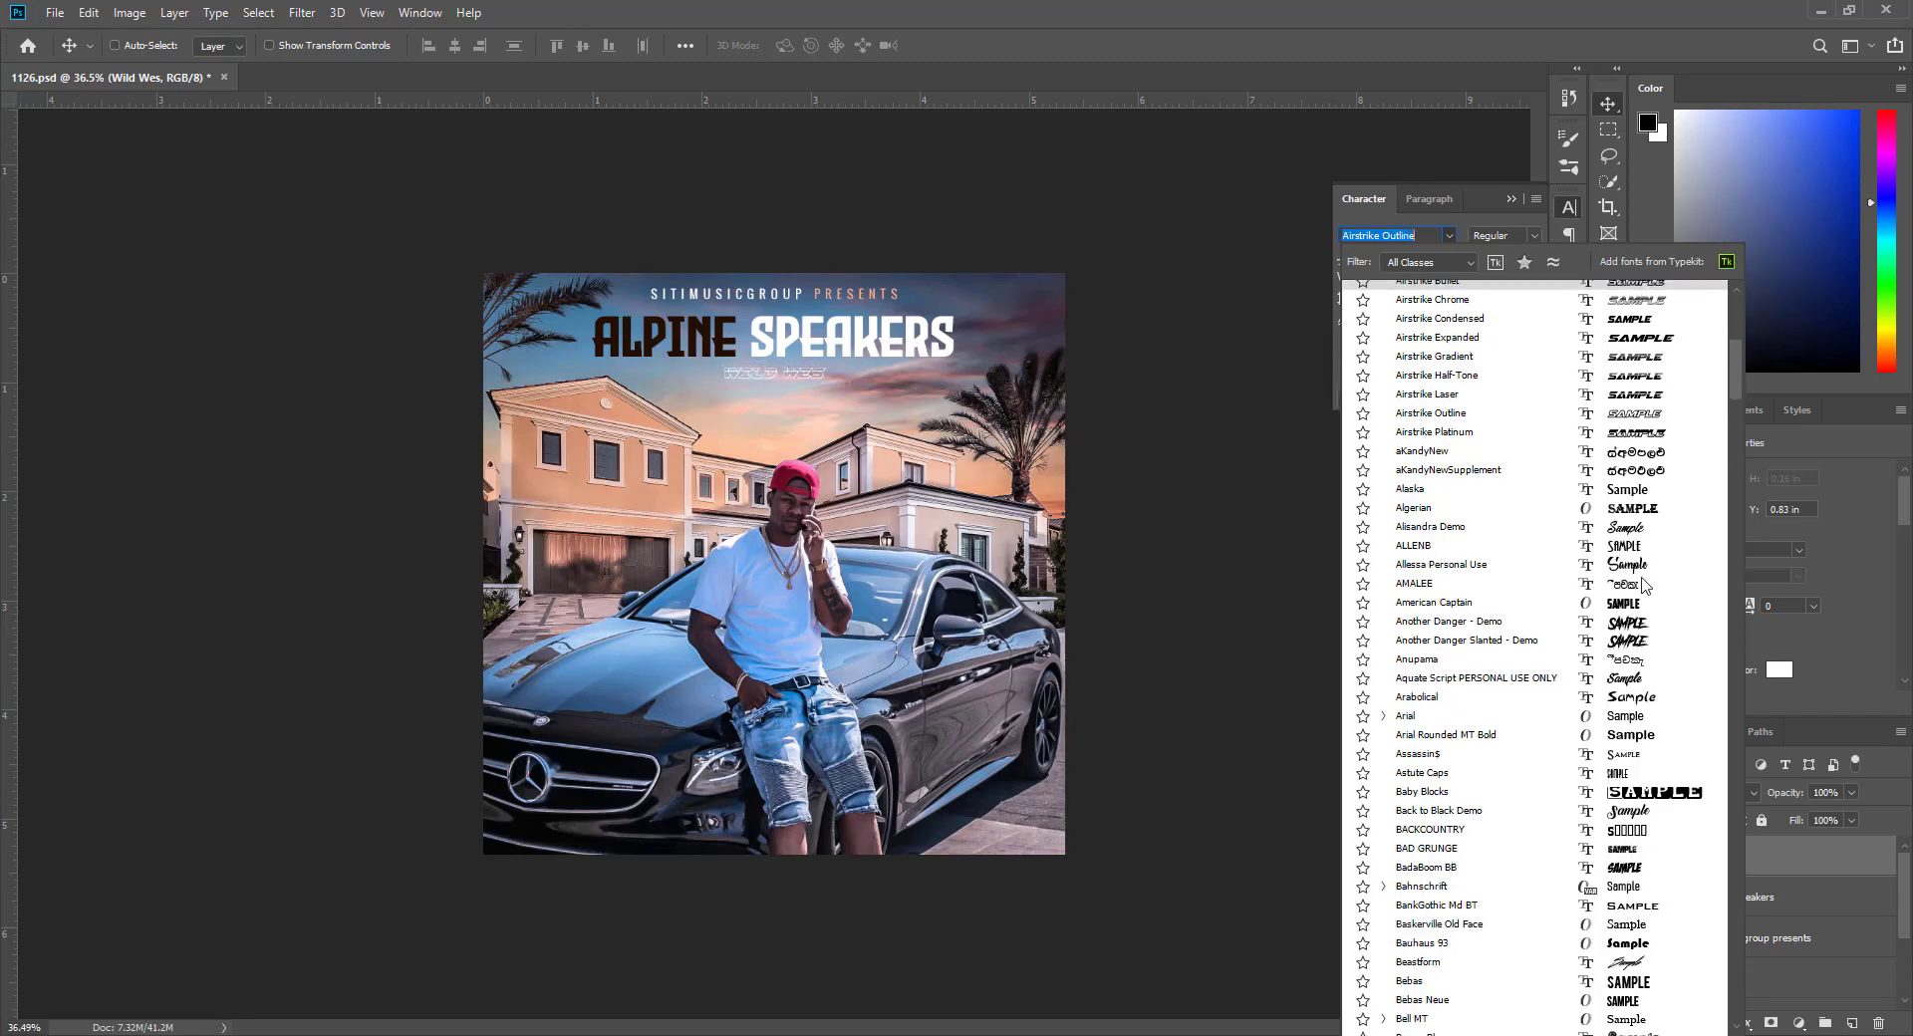
scroll(1634, 614, down, 3)
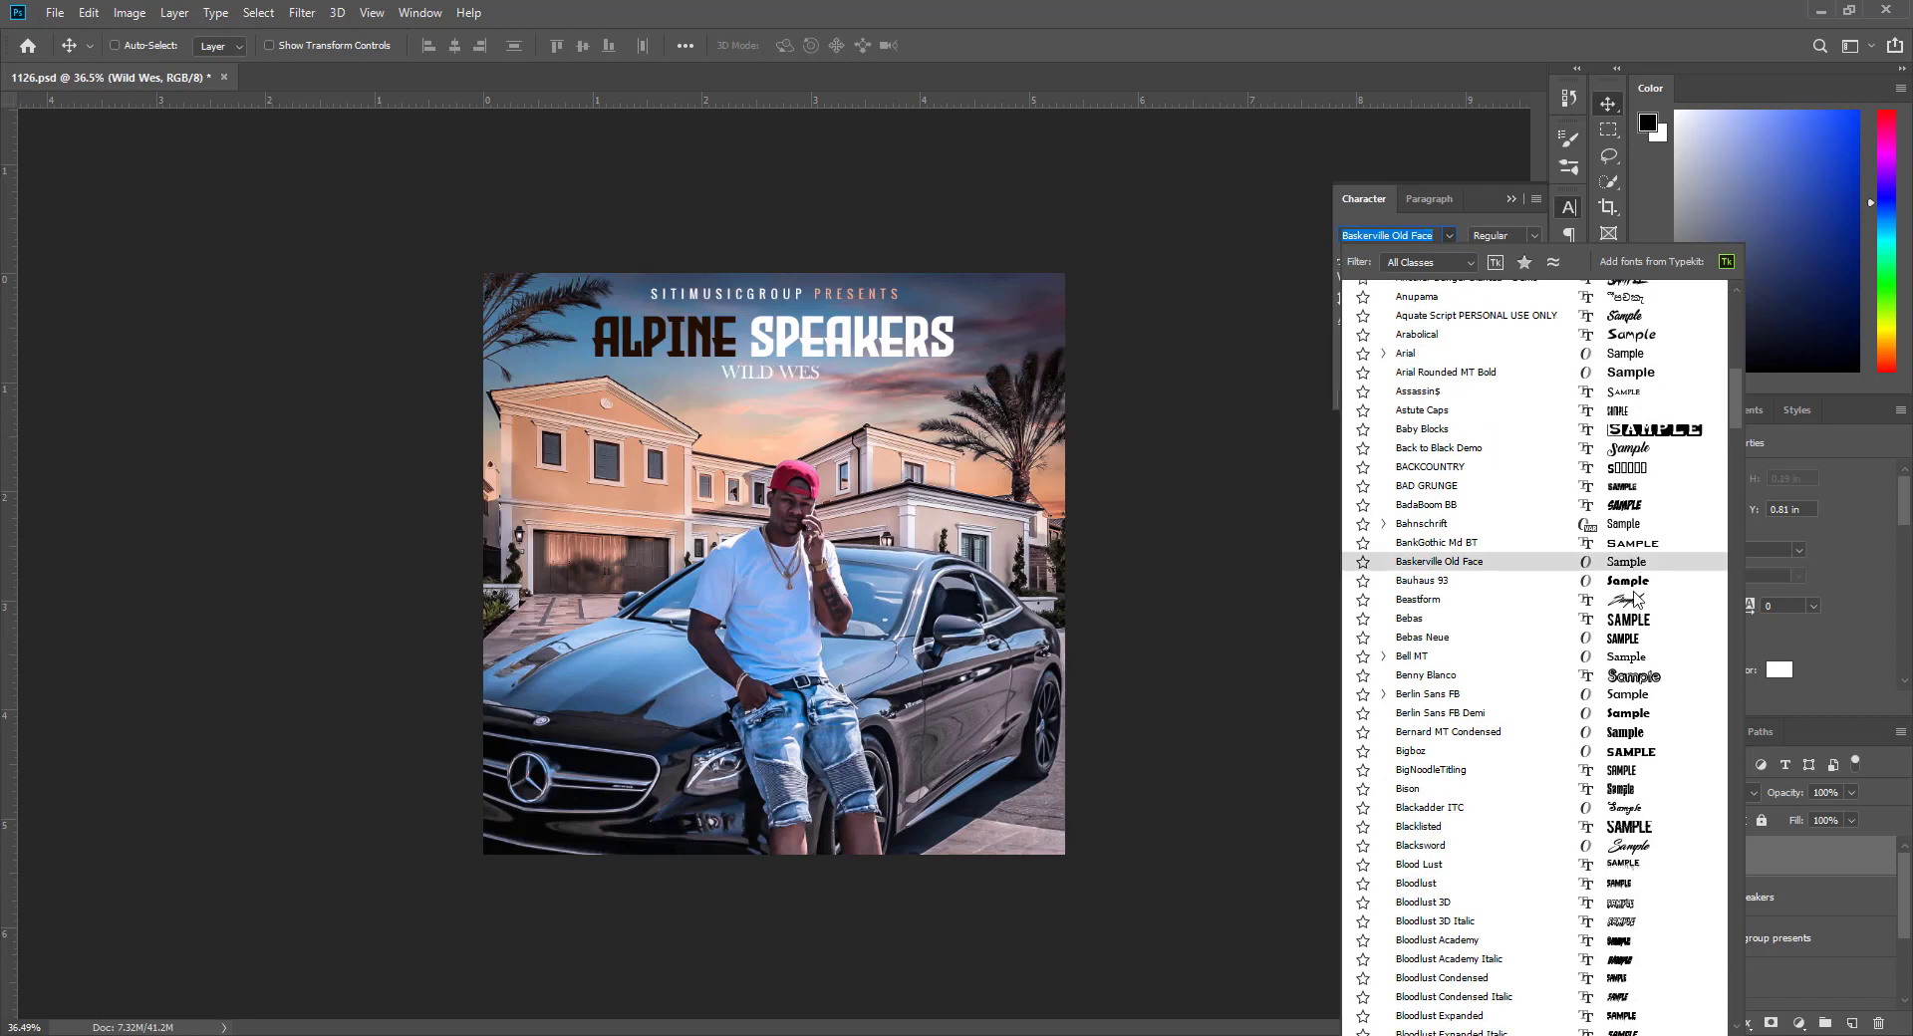
scroll(1634, 596, down, 3)
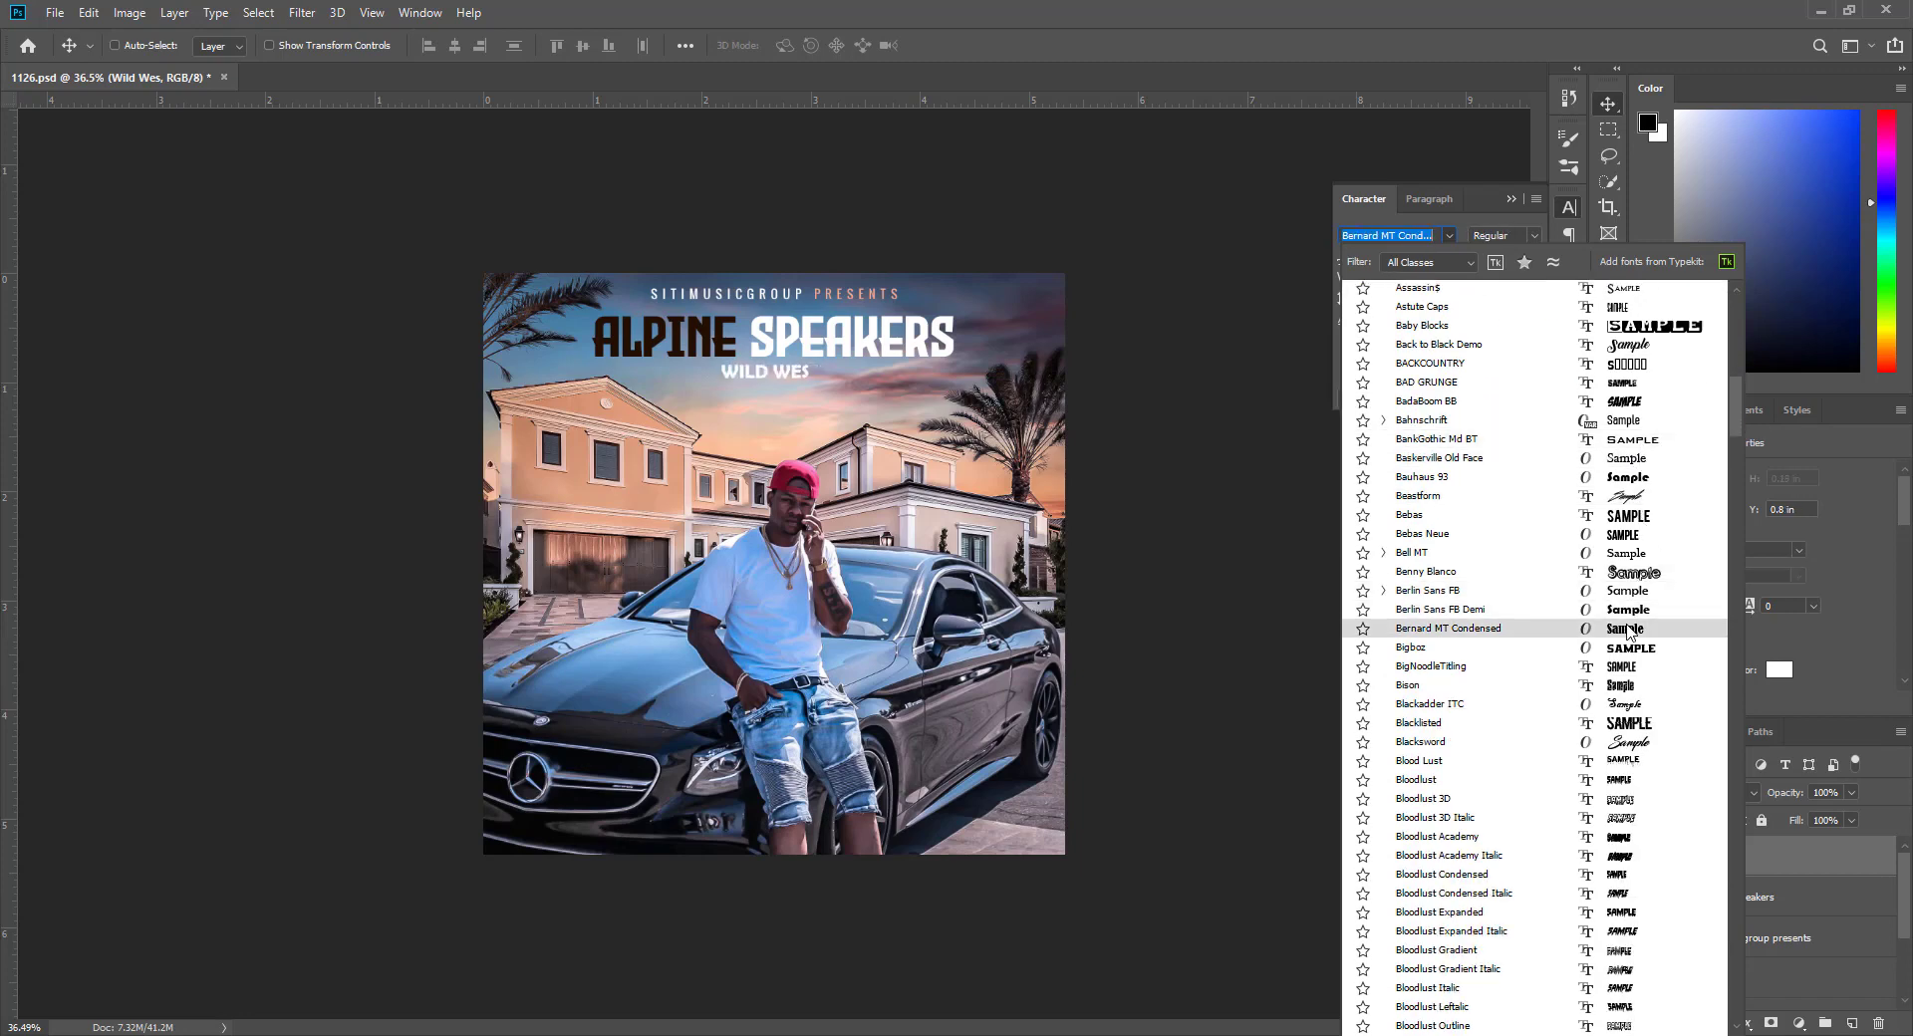
scroll(1634, 625, down, 1)
scroll(1638, 618, down, 1)
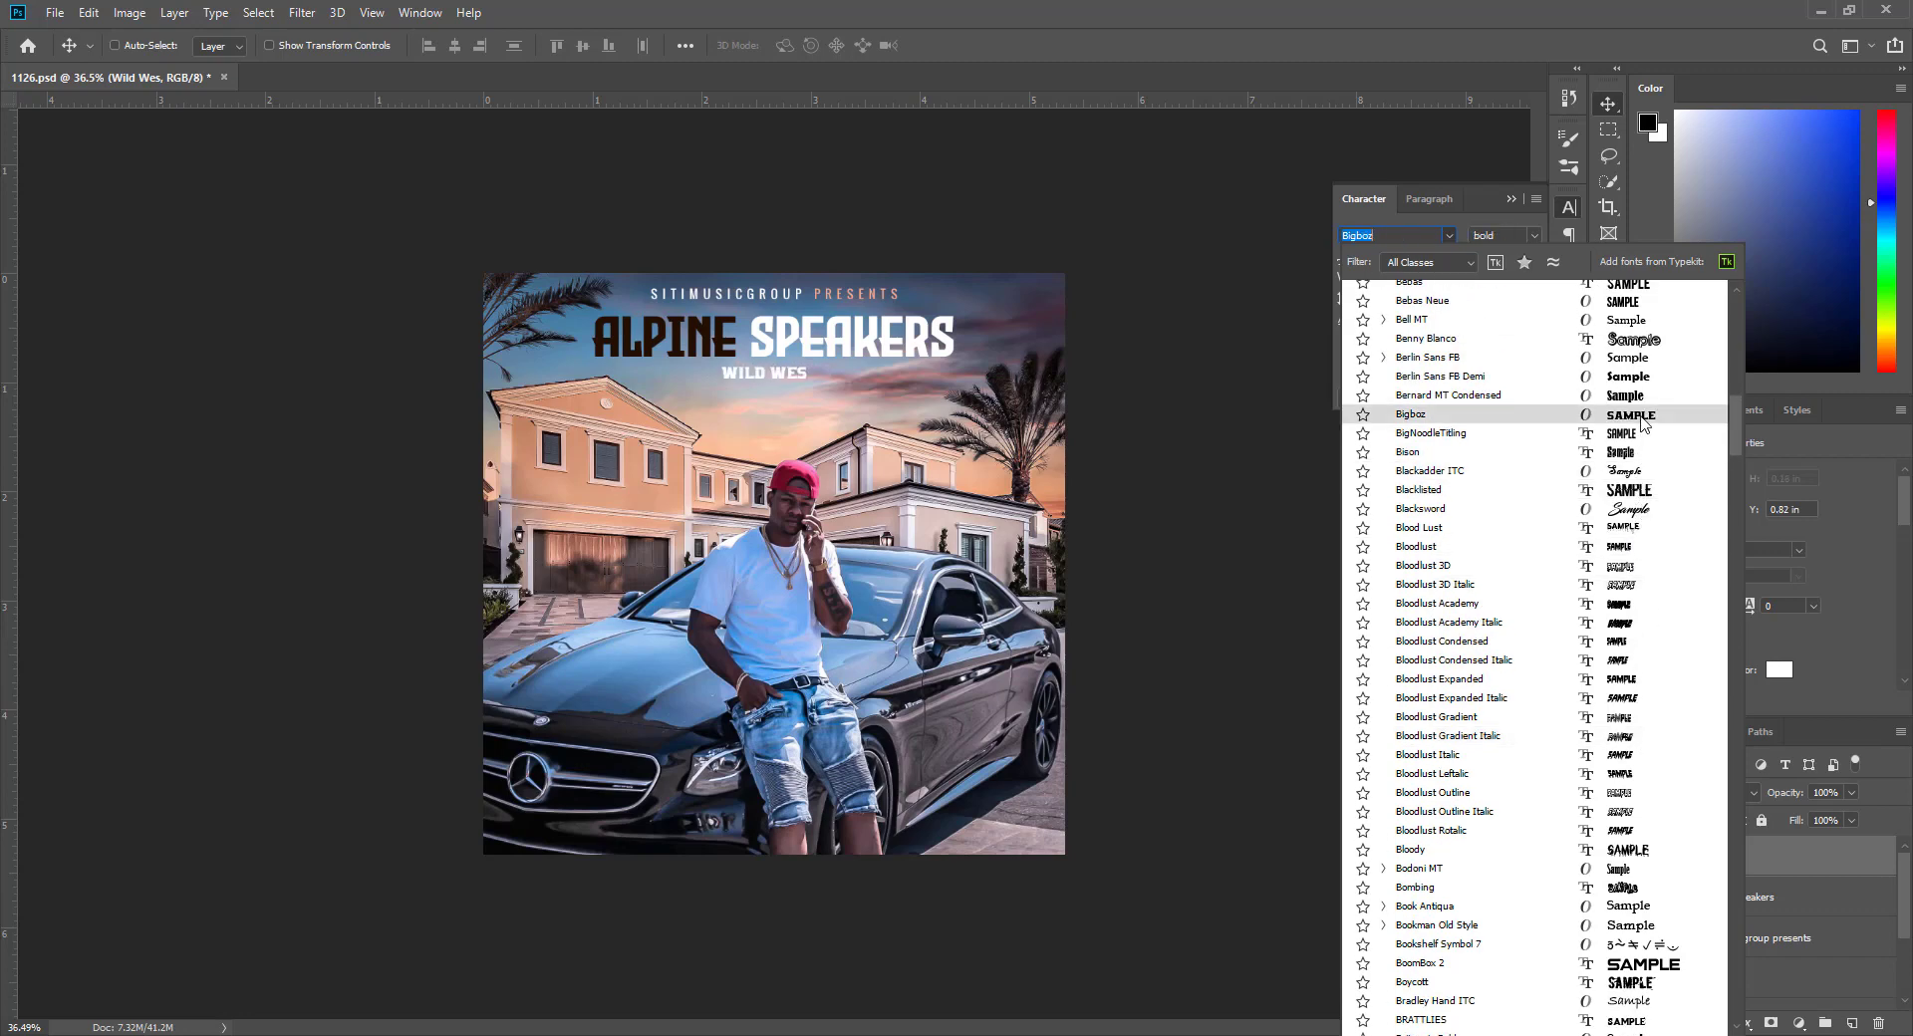
scroll(1641, 423, down, 10)
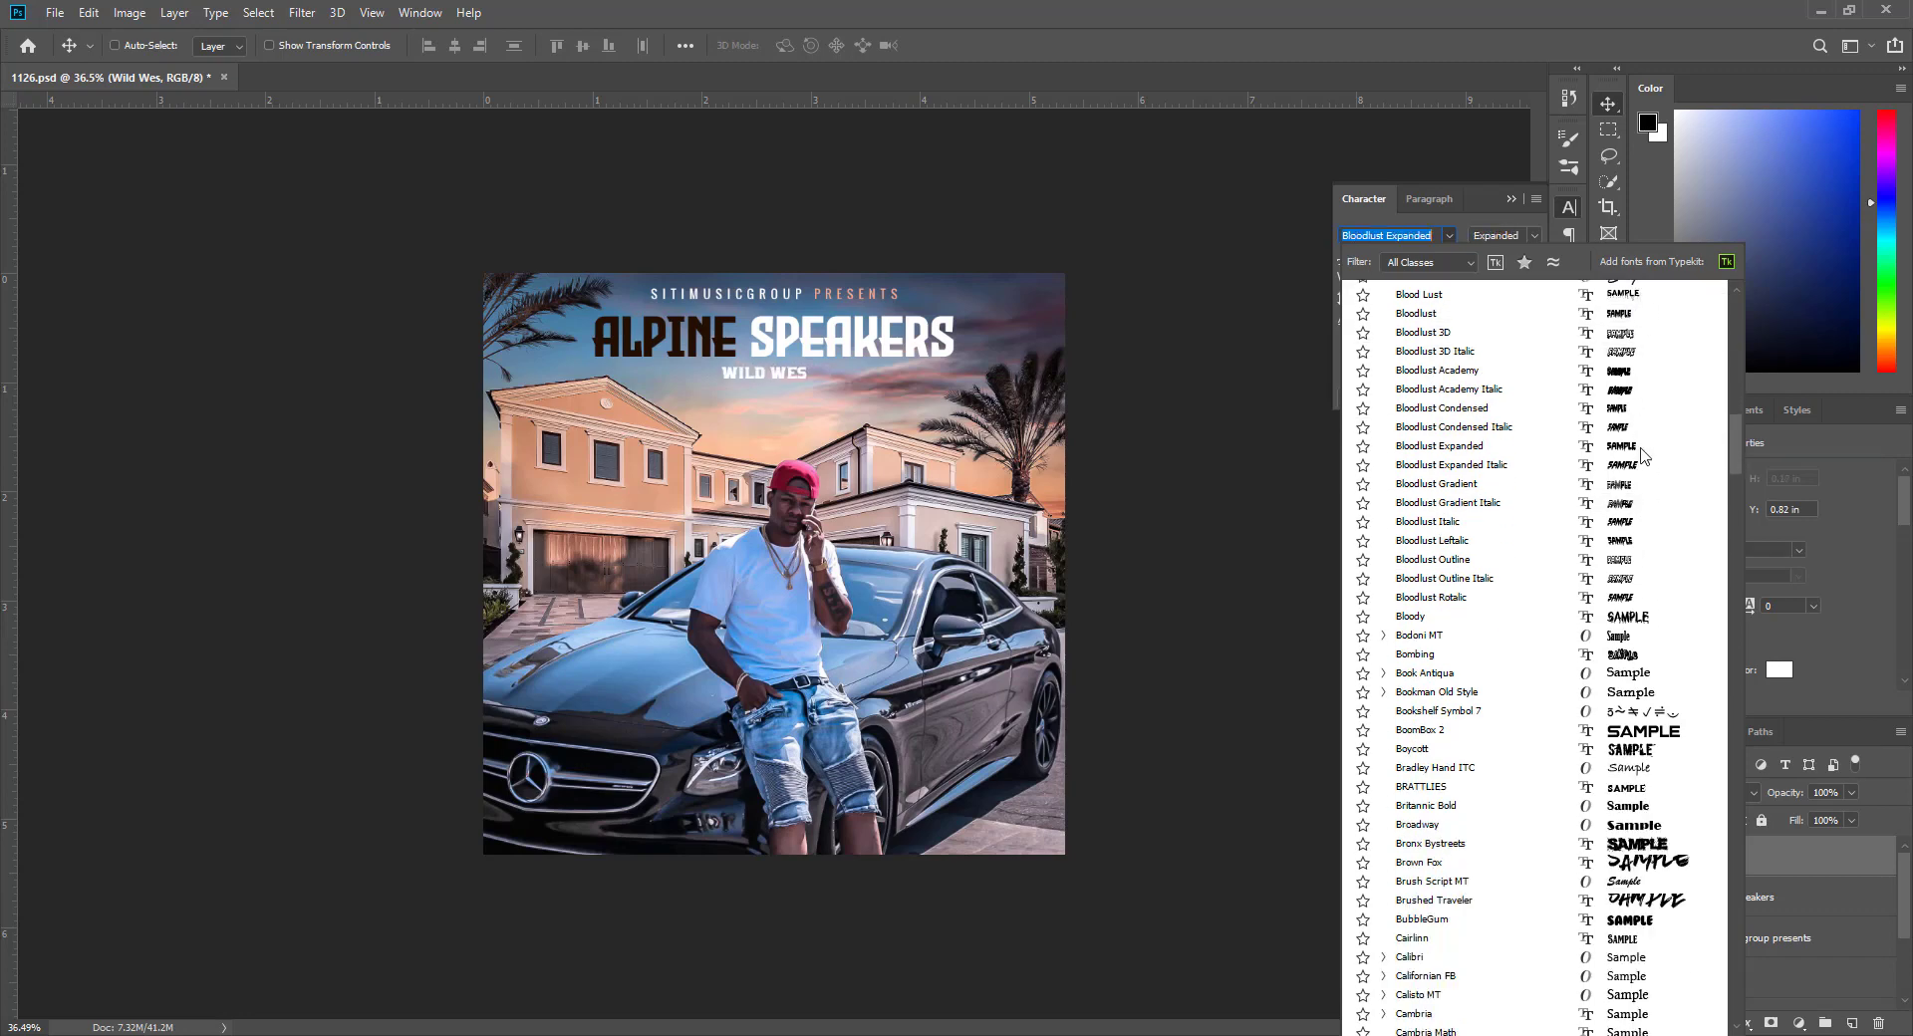
scroll(1644, 470, up, 1)
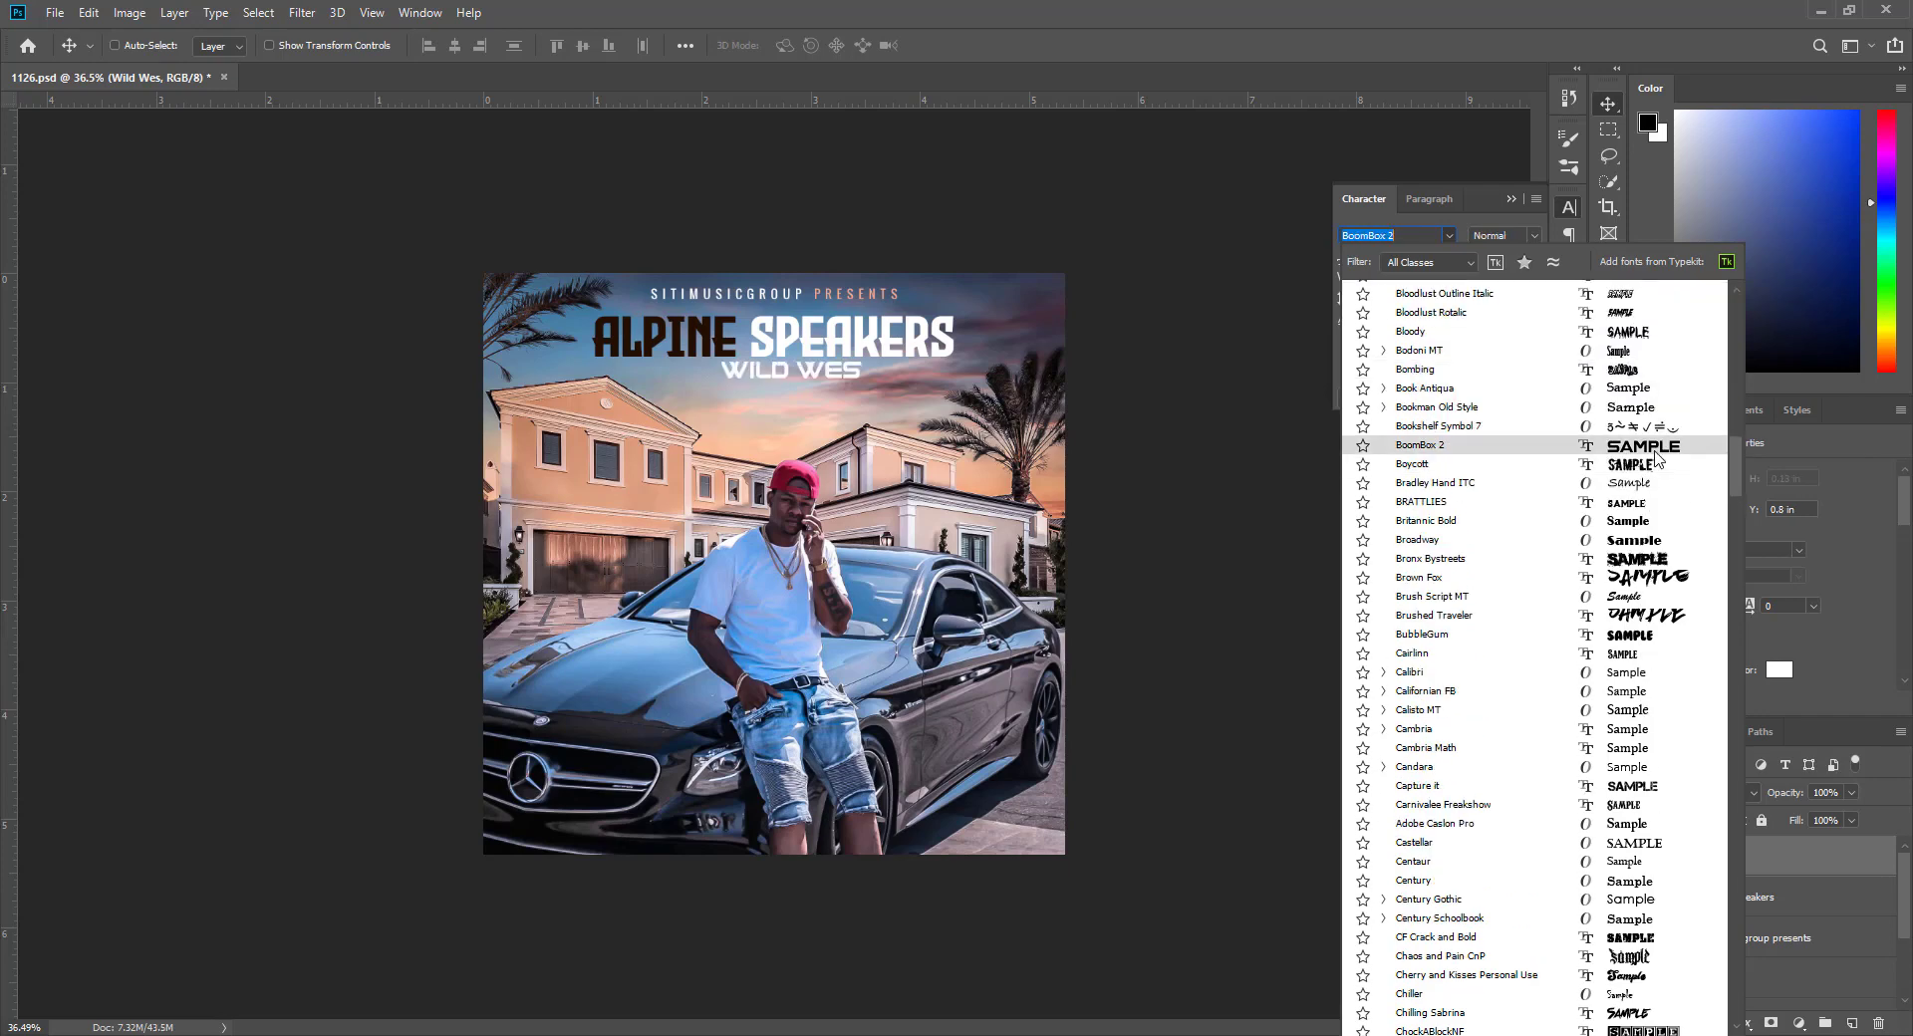
mouse_move(1743, 456)
mouse_down()
mouse_move(1733, 511)
mouse_move(1732, 478)
mouse_up()
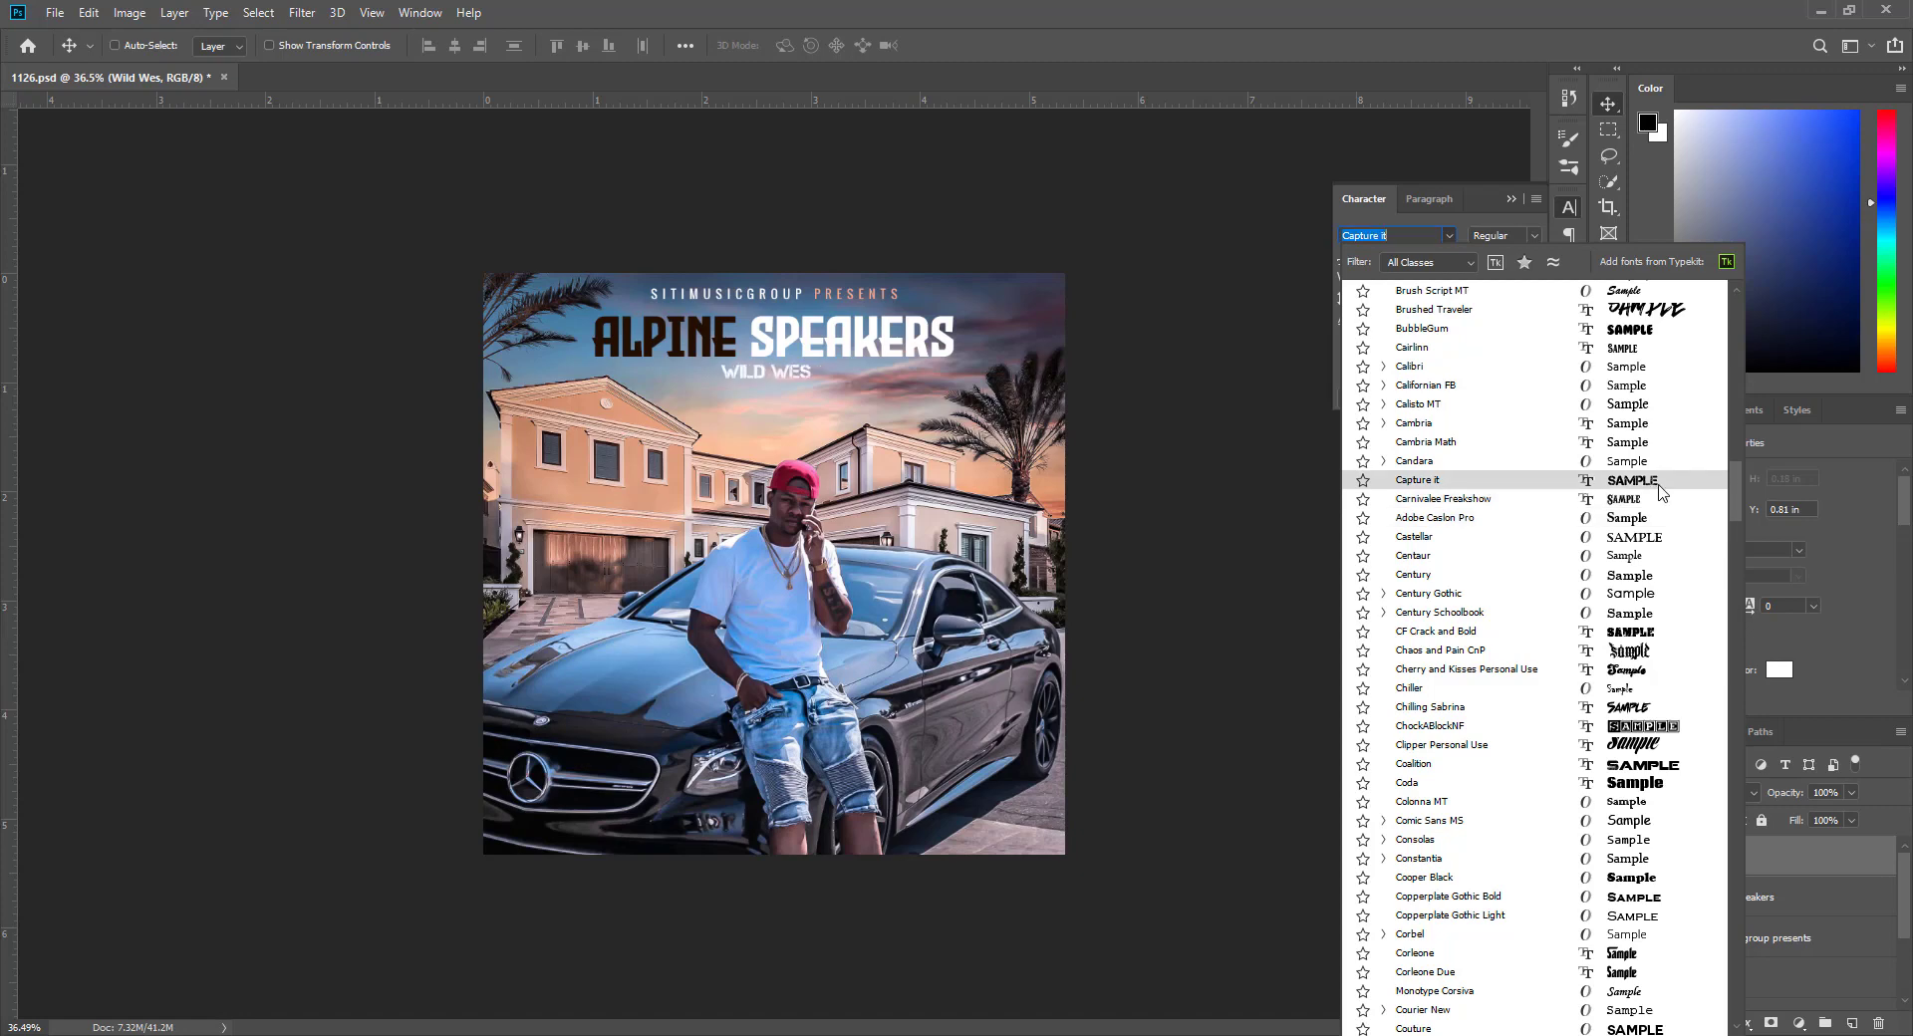
scroll(1657, 537, down, 4)
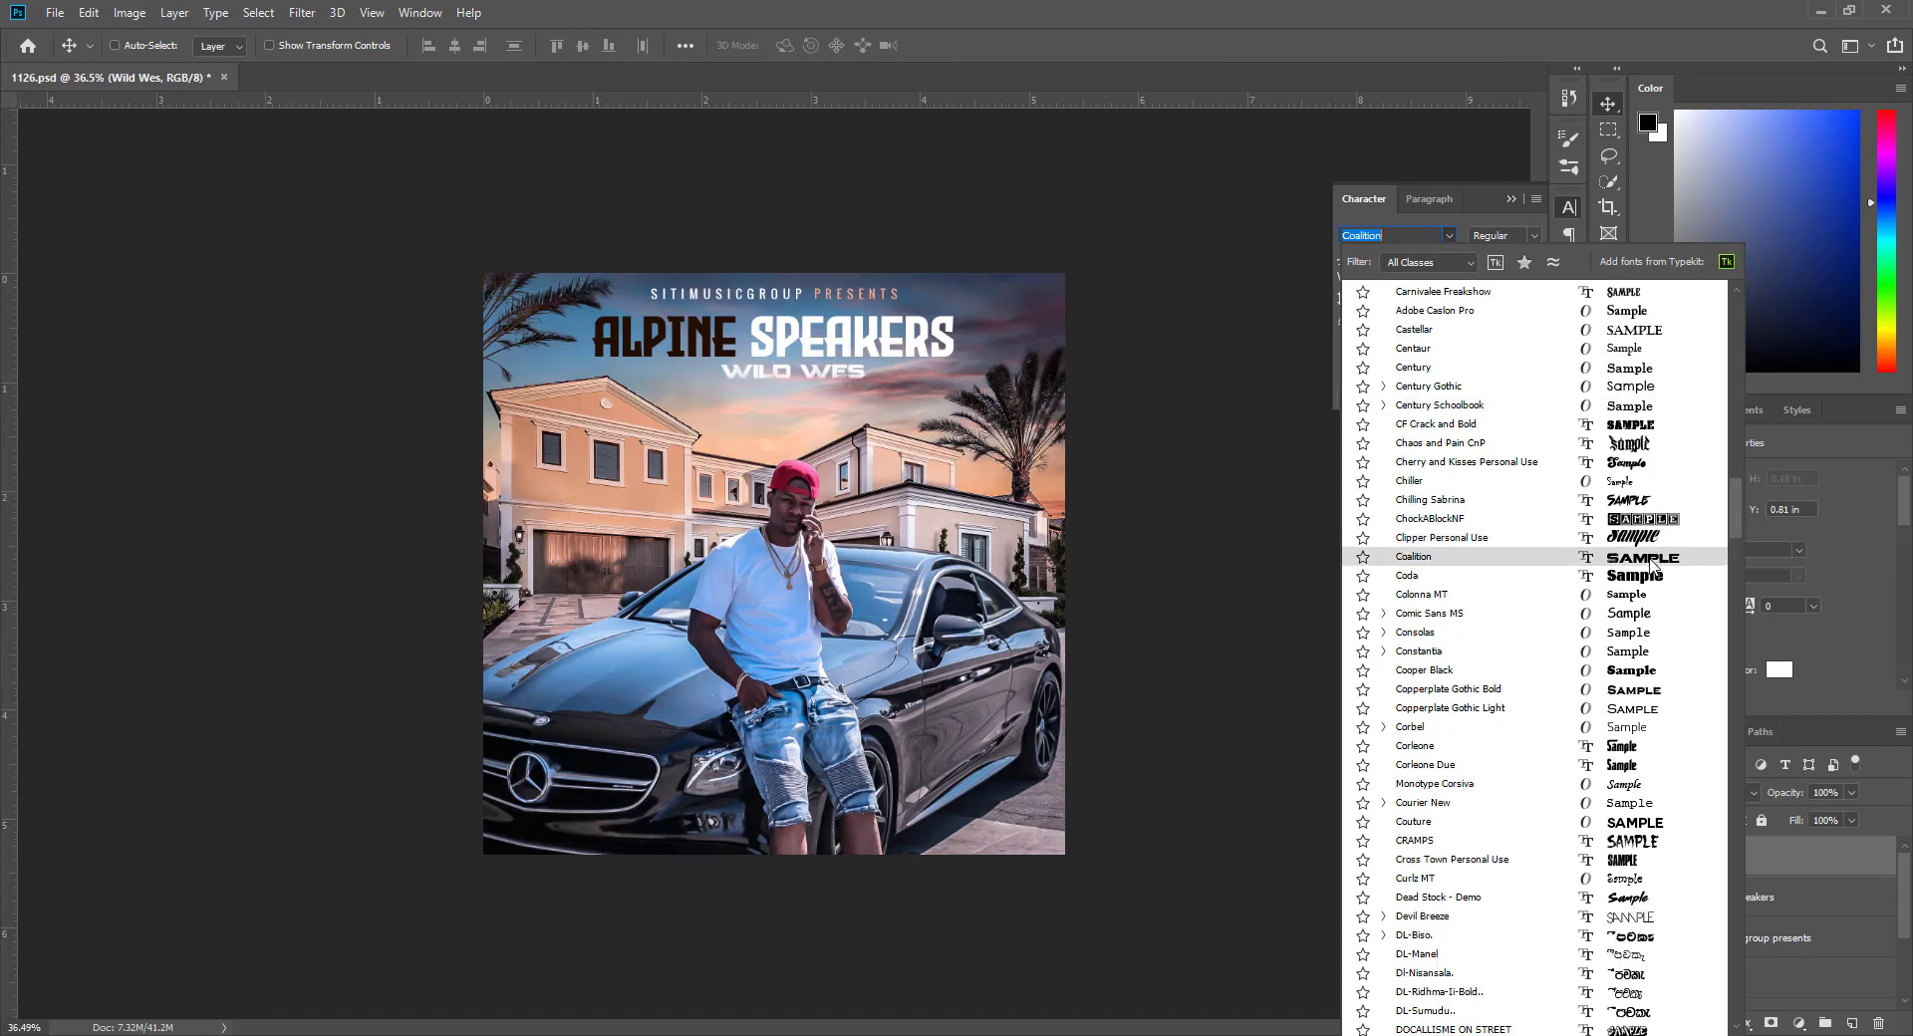
scroll(1652, 551, down, 3)
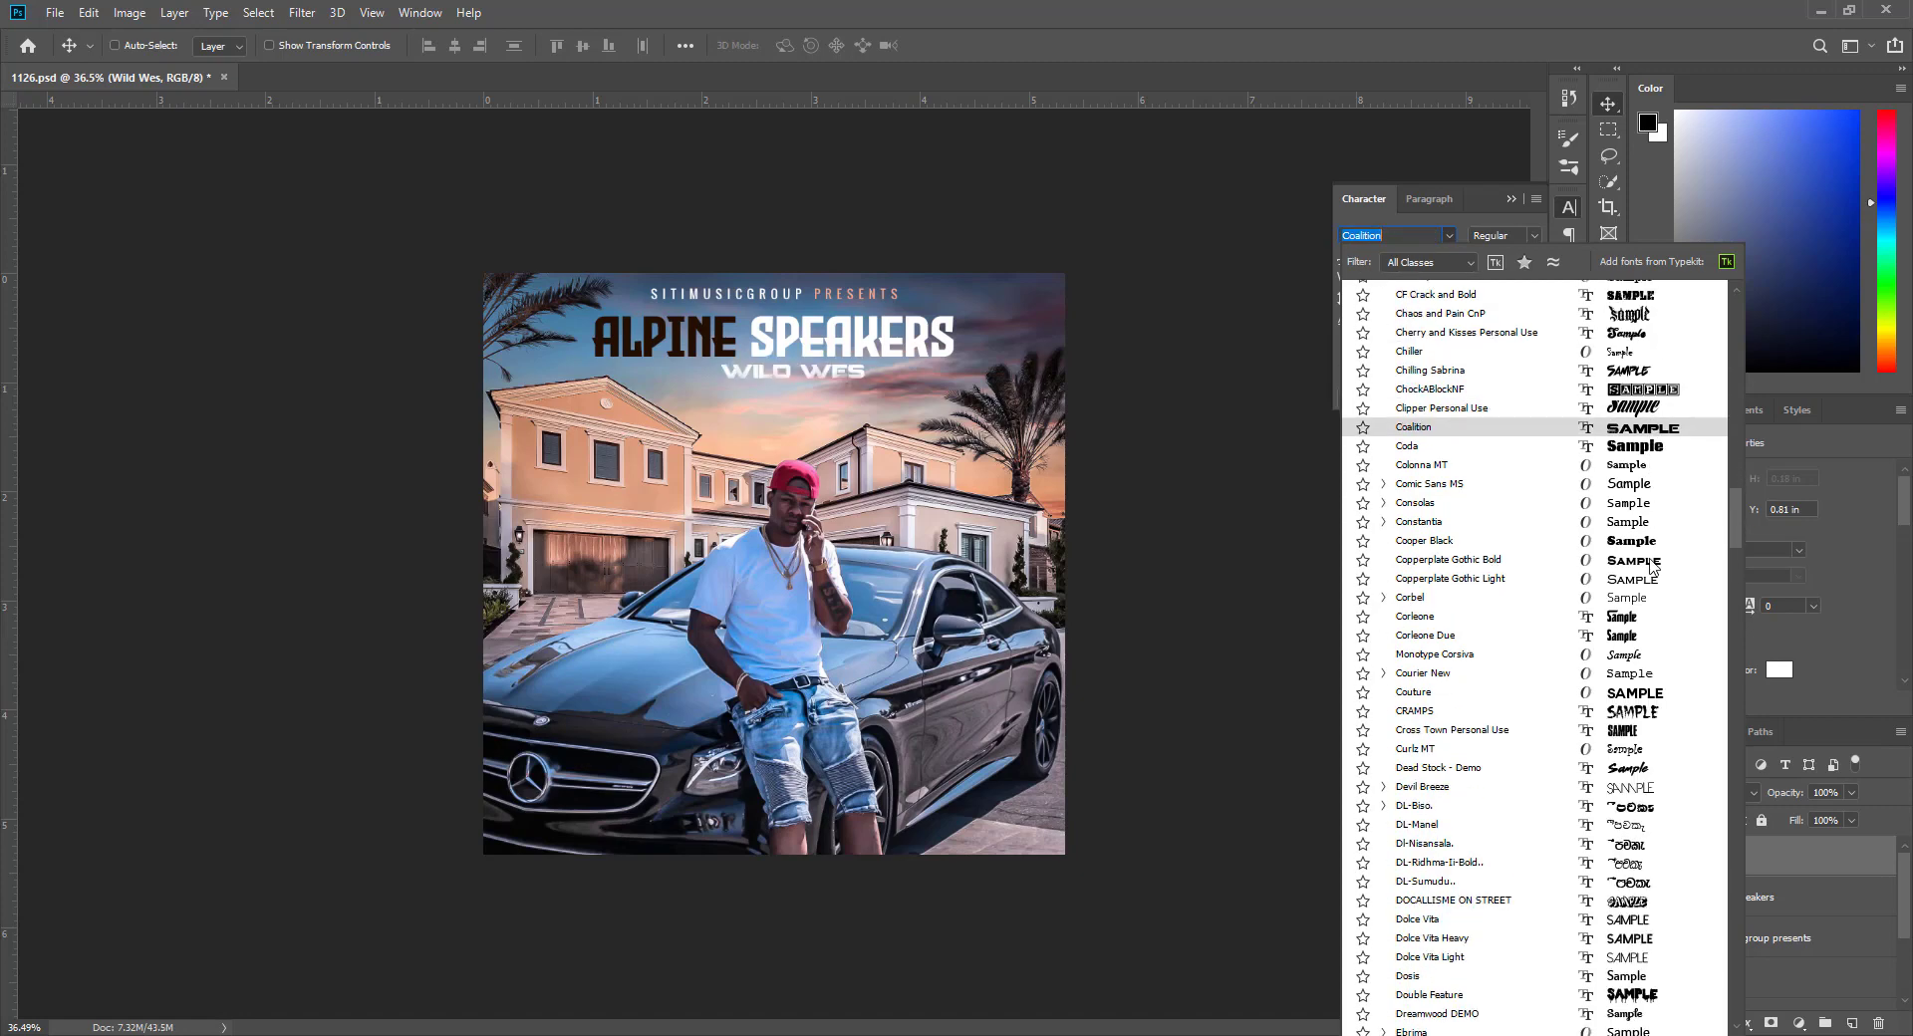
scroll(1651, 566, down, 2)
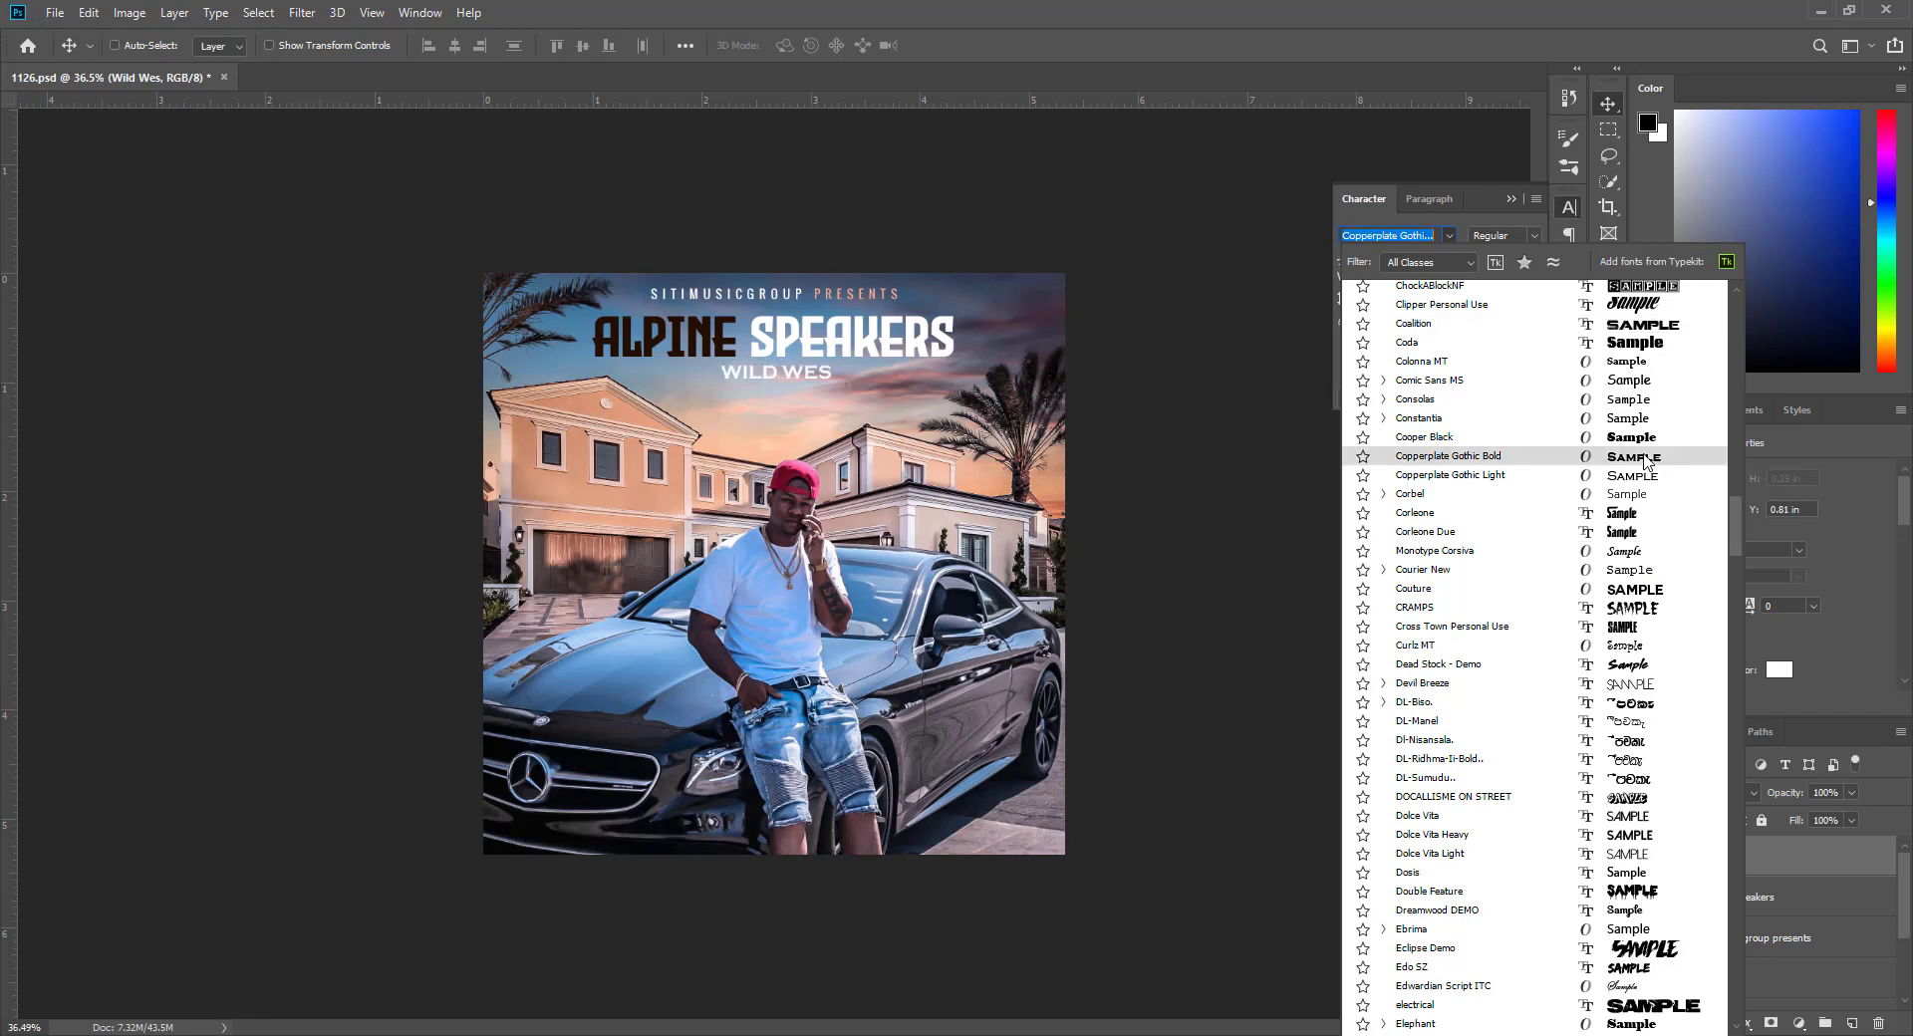
click(1644, 461)
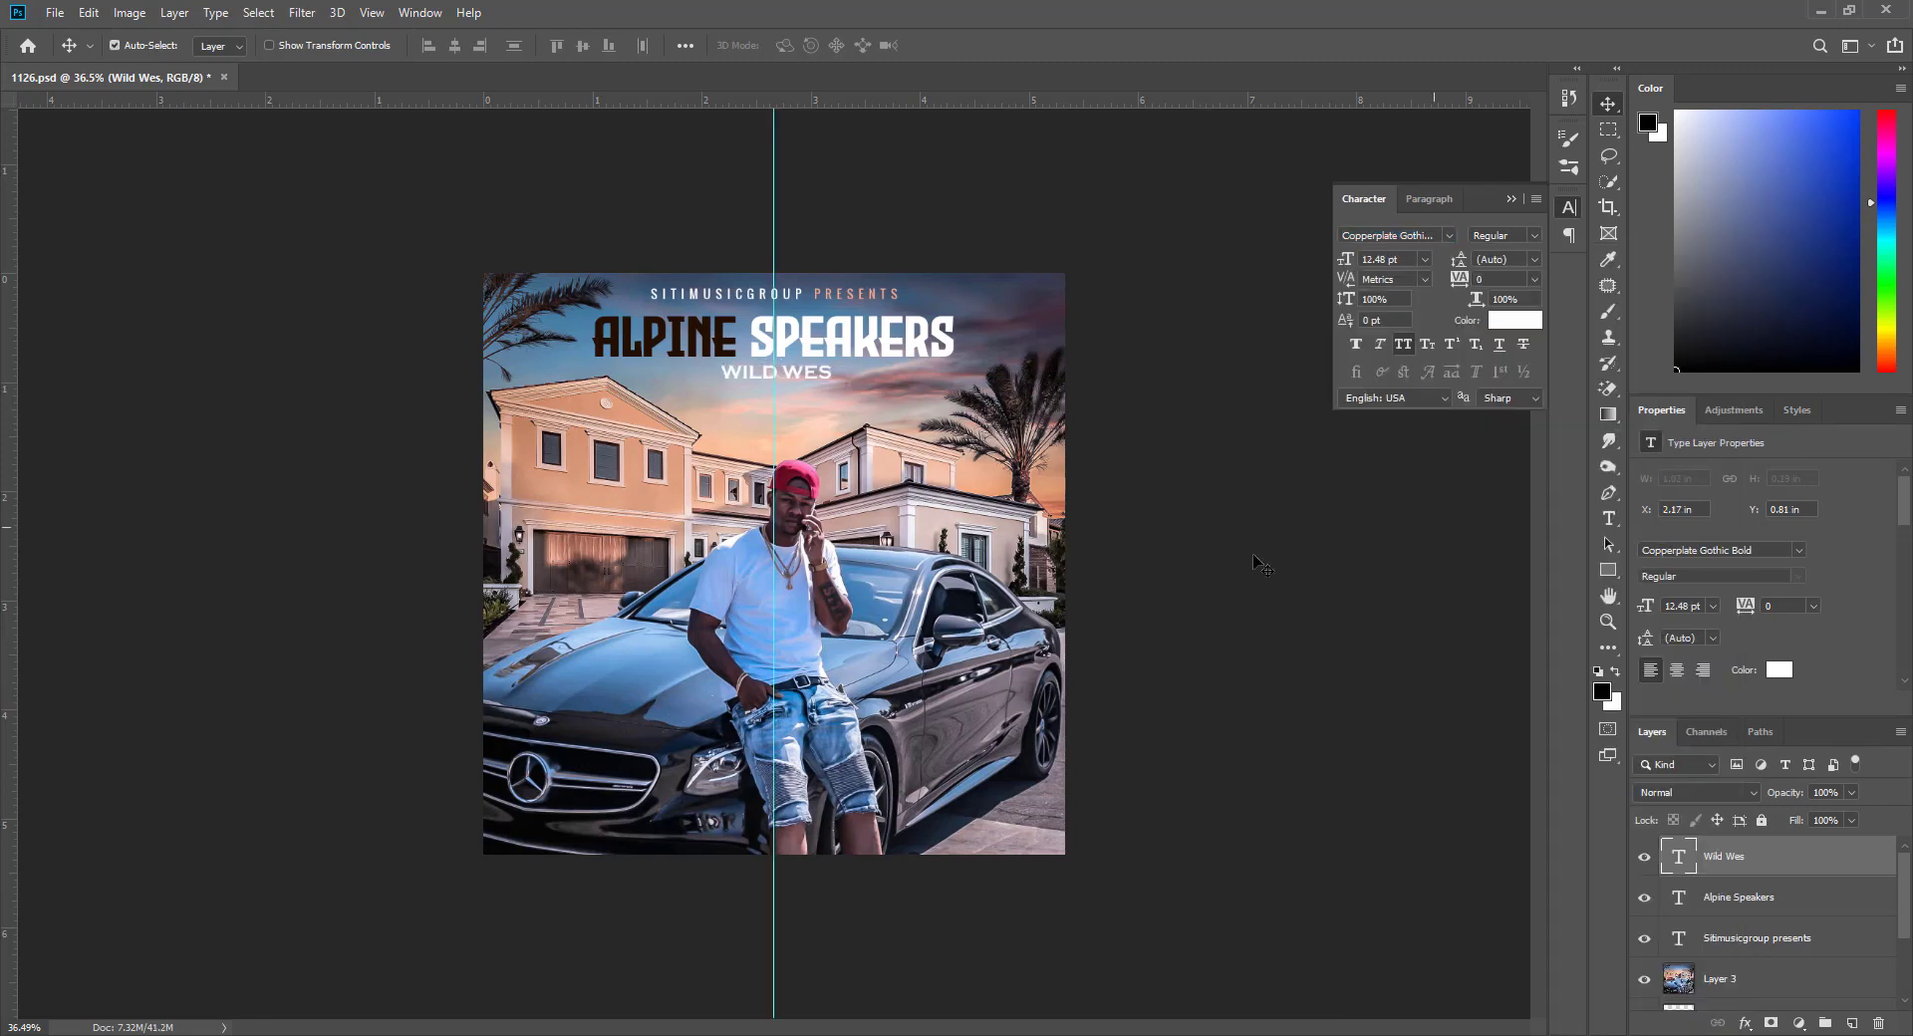
Nudge the "WILD WES" text into the center beneath the title using the vertical guide, and hide the guide
key(ctrl+t)
key(Return)
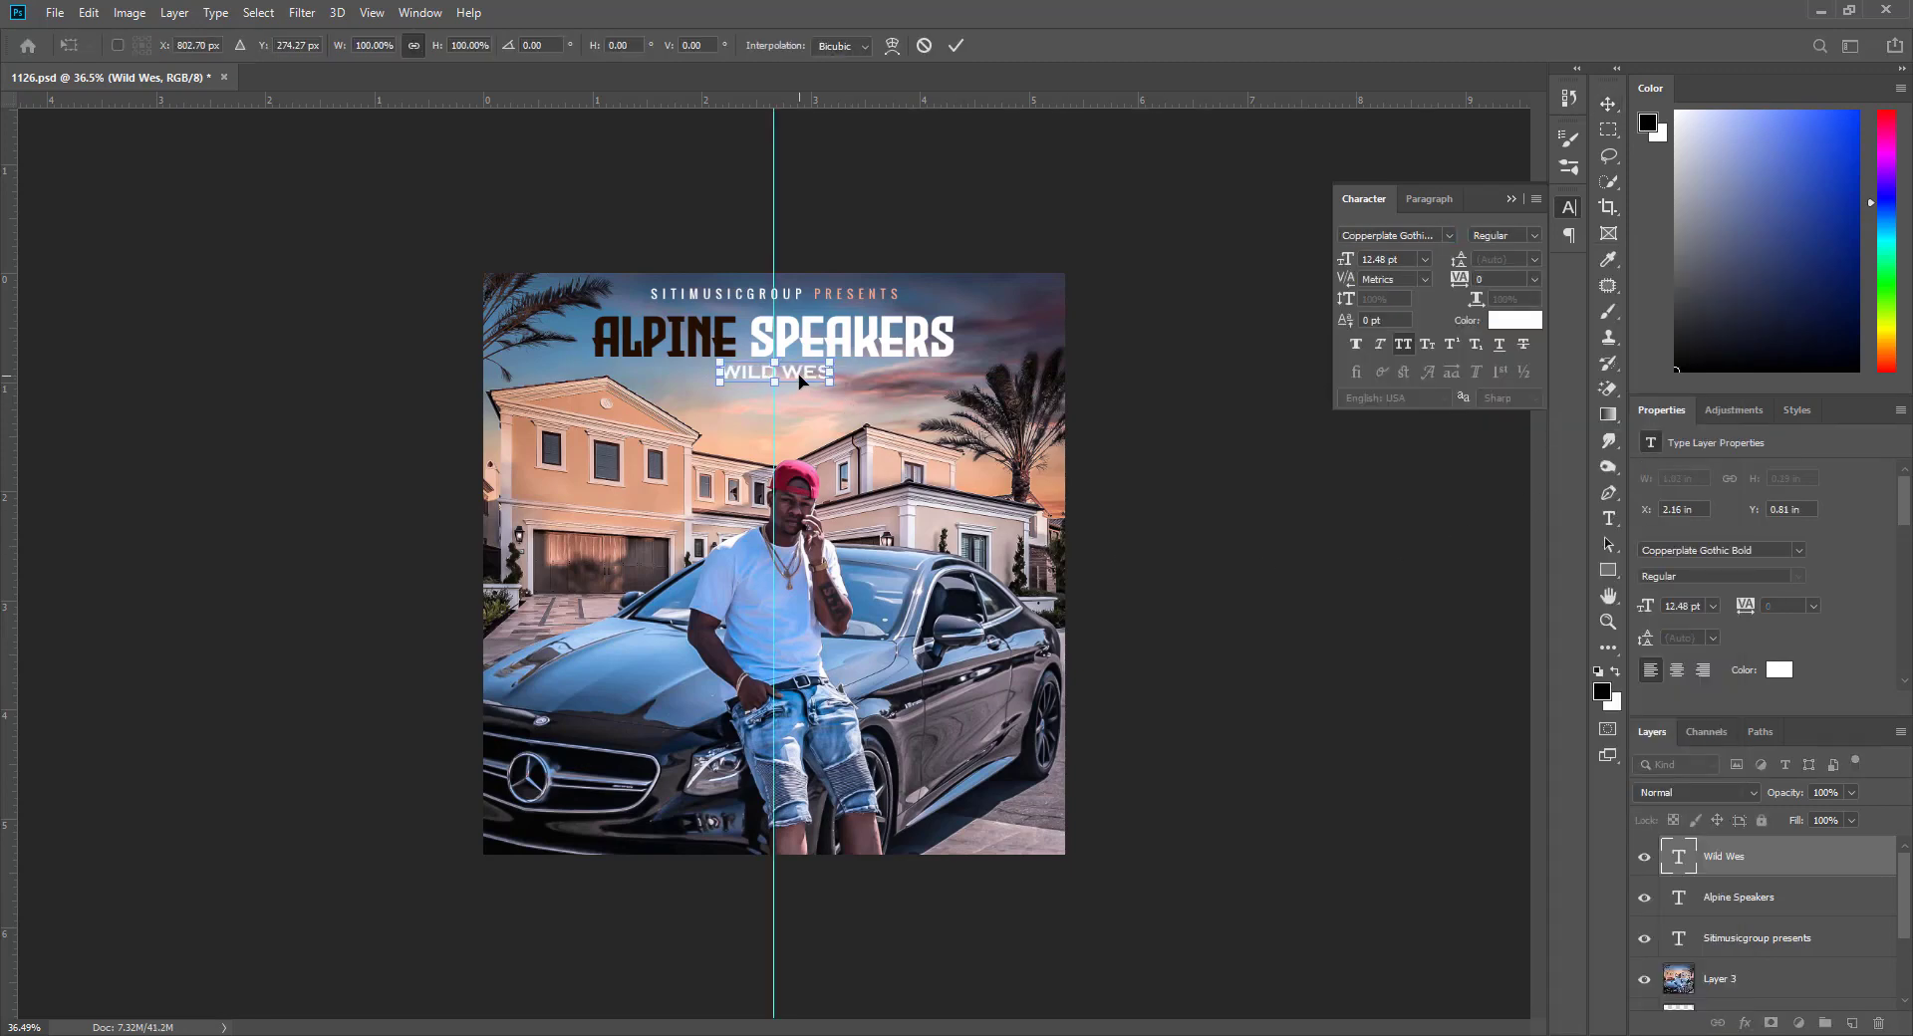
key(v)
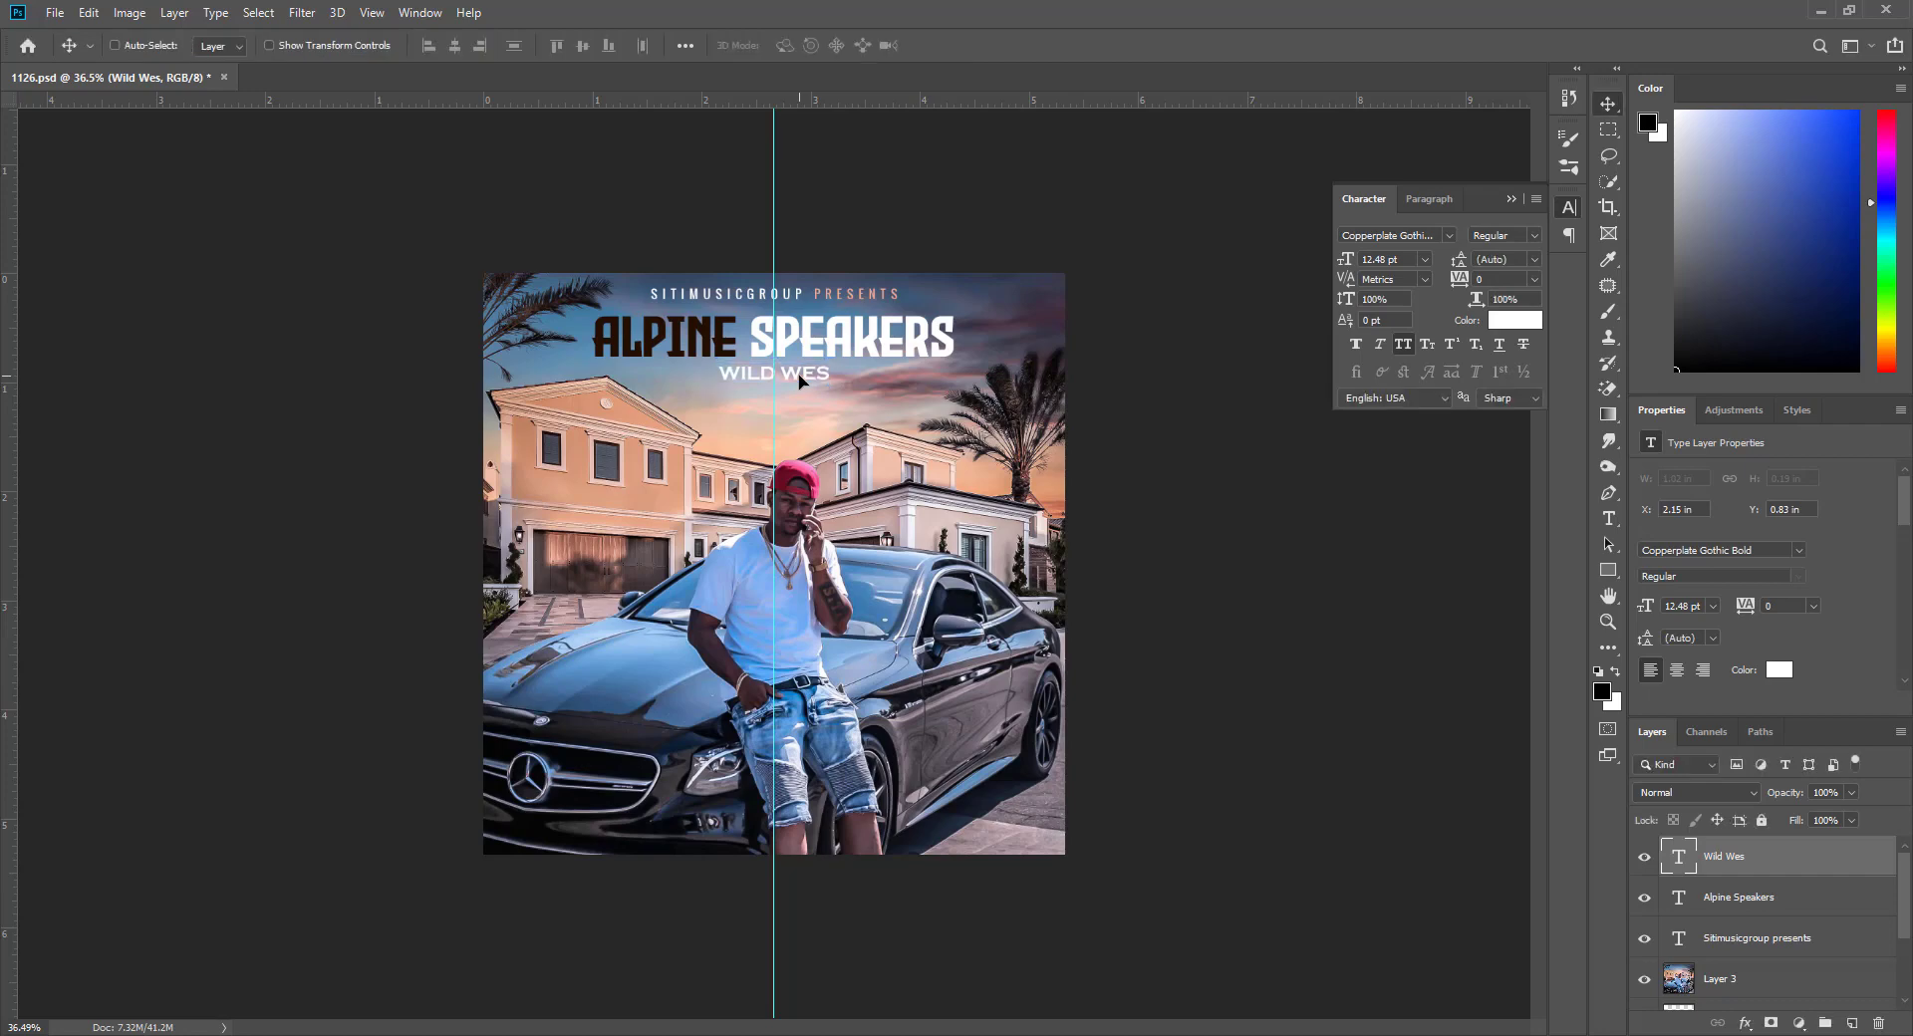
key(ctrl+semicolon)
scroll(995, 319, down, 6)
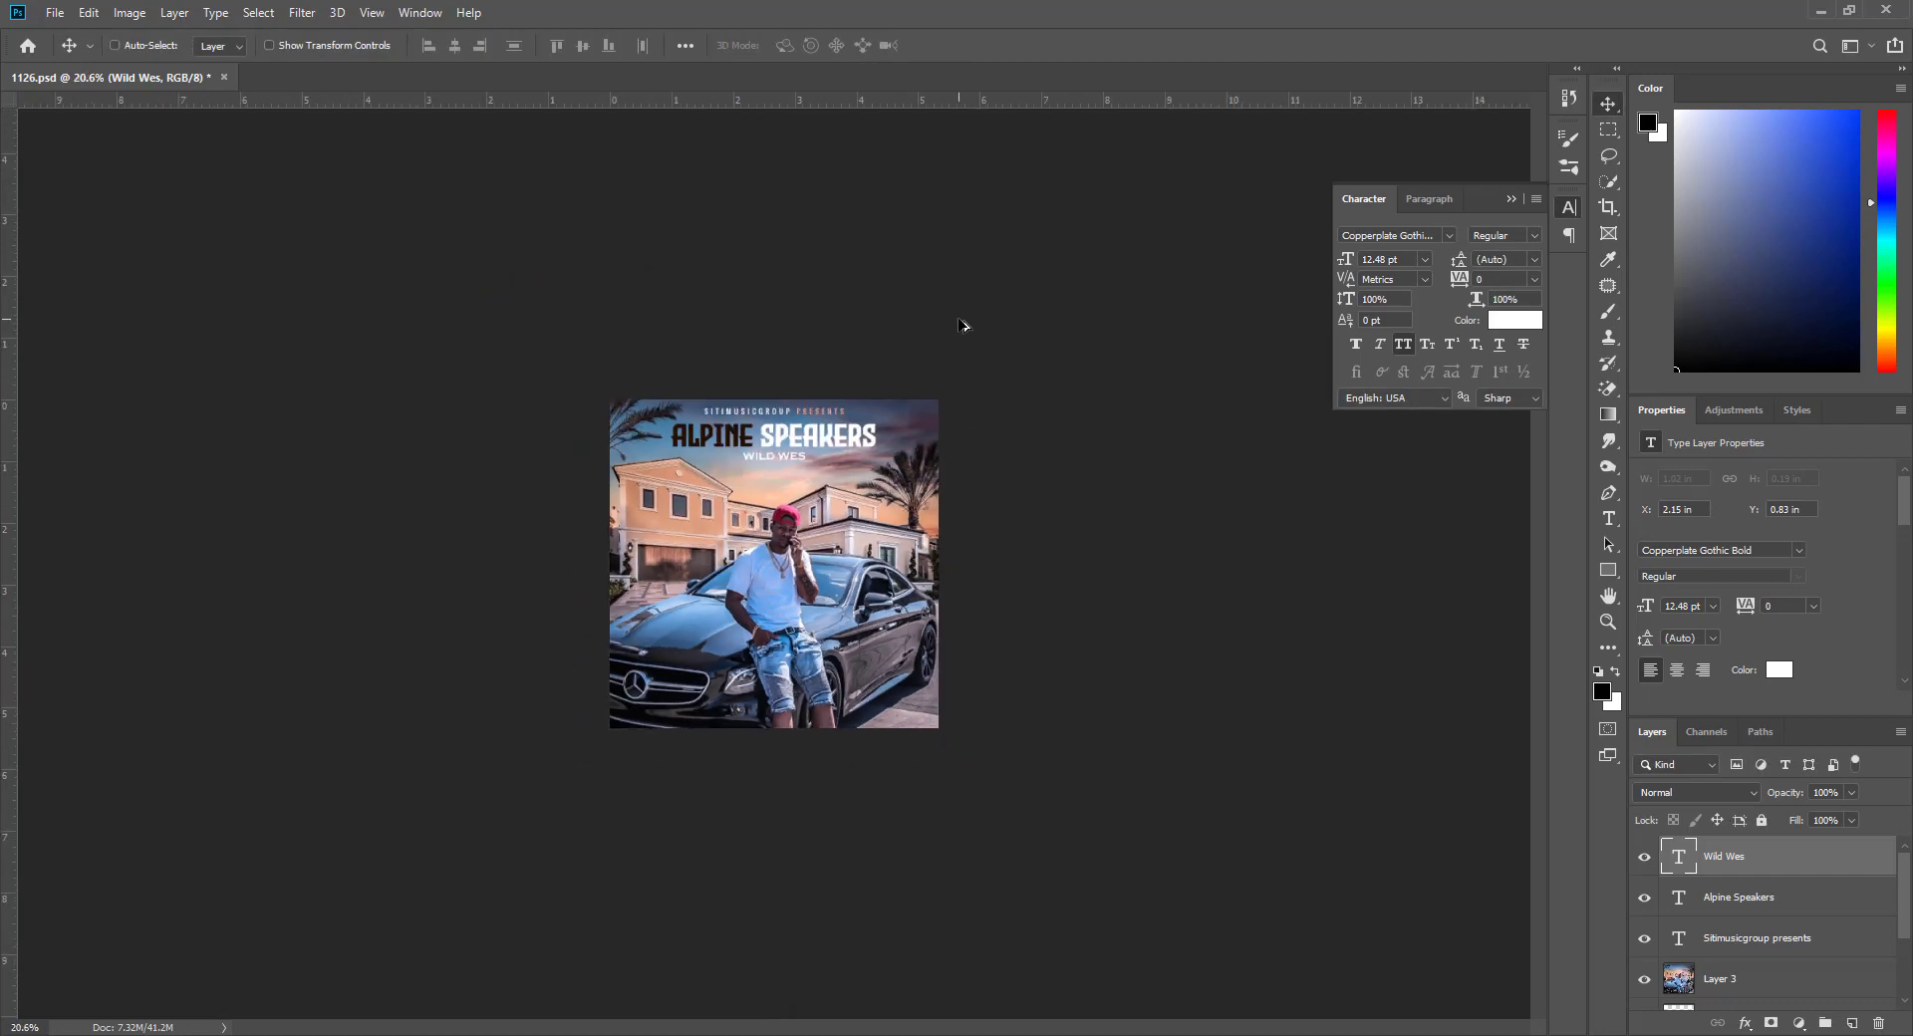
scroll(820, 264, up, 4)
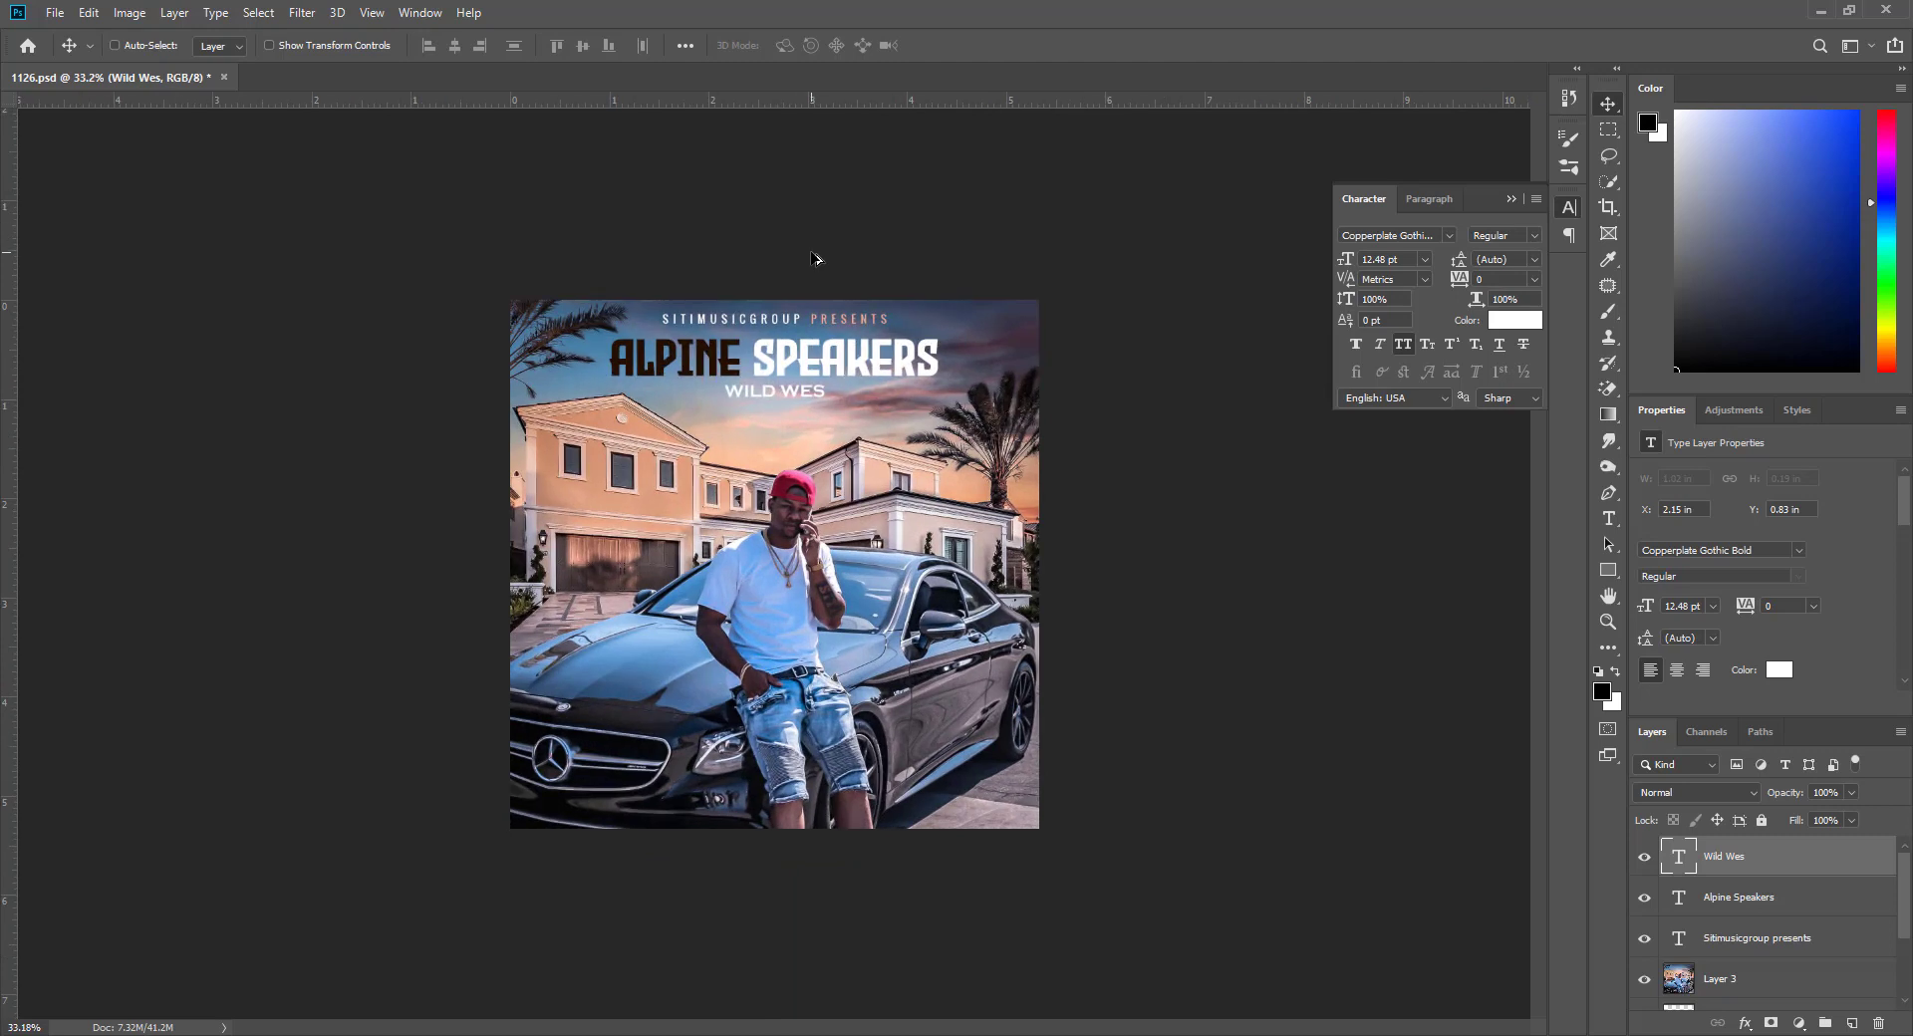
Change the font of the "WILD WES" text to Slicker
click(1449, 235)
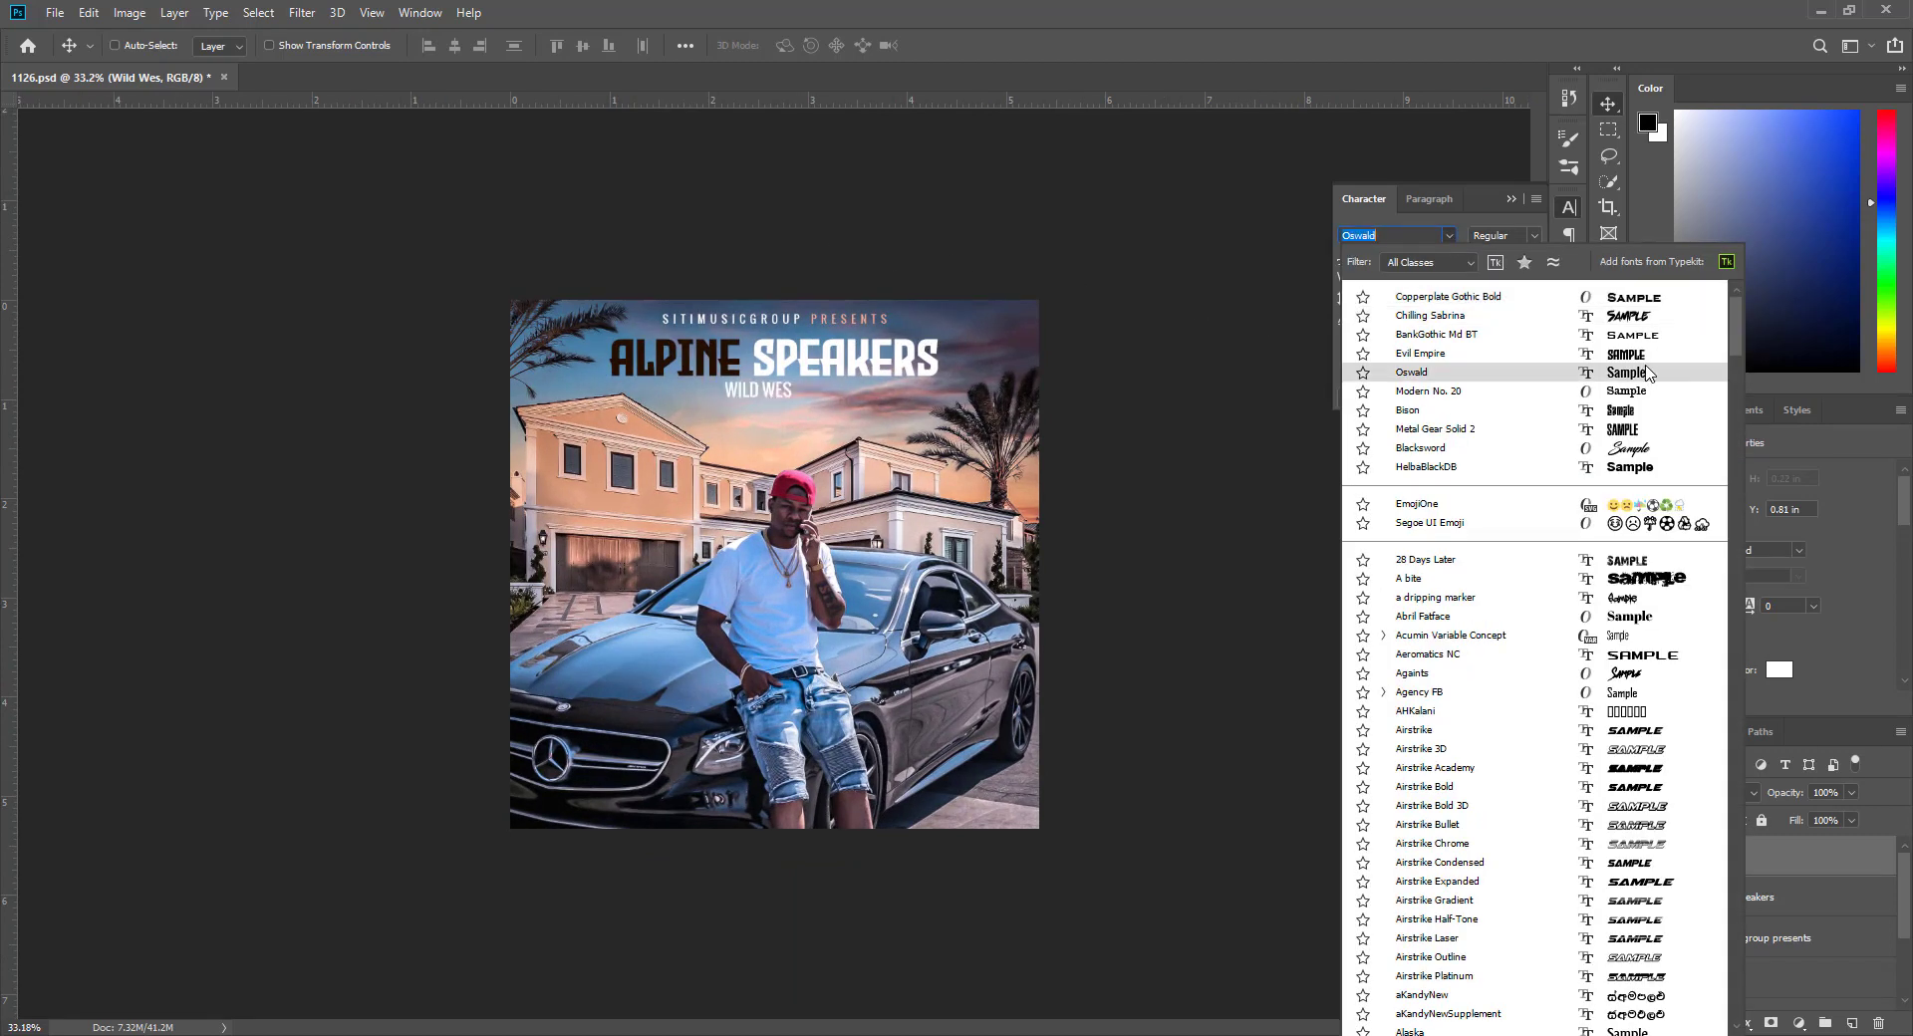
scroll(1646, 305, down, 4)
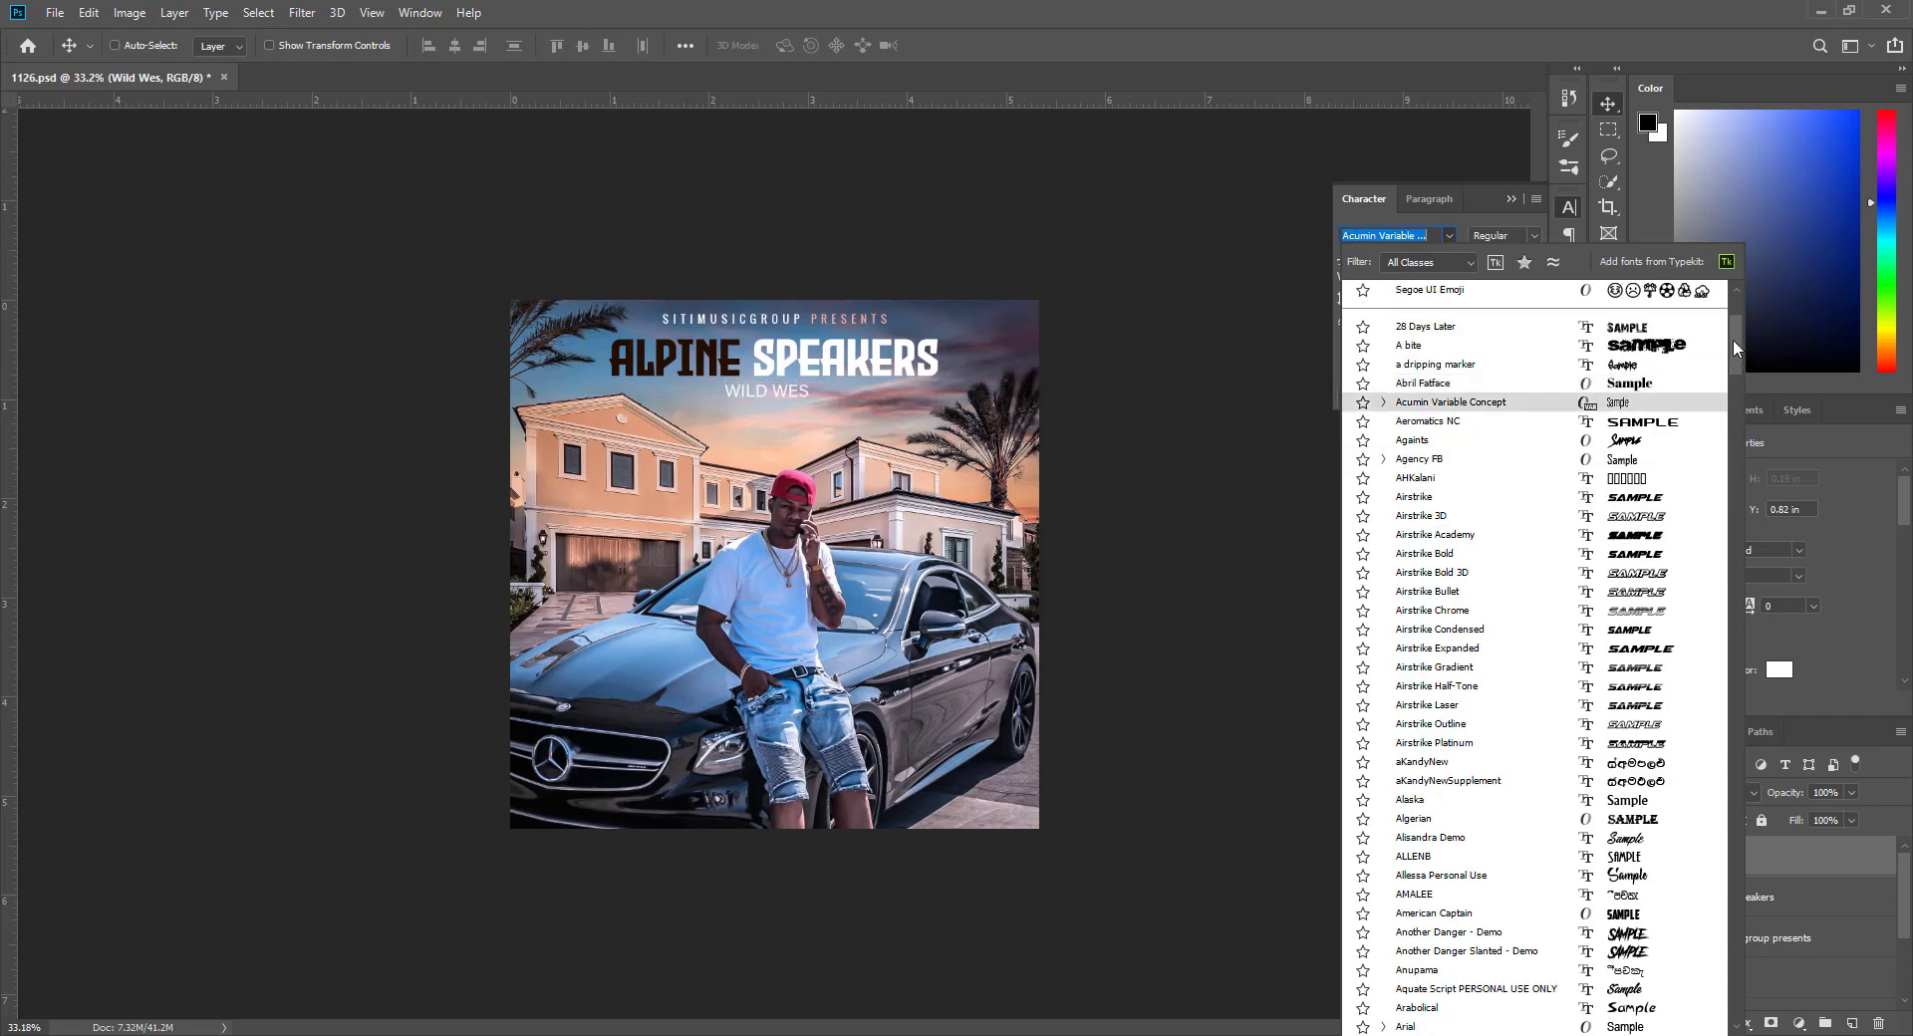
drag(1738, 354, 1750, 657)
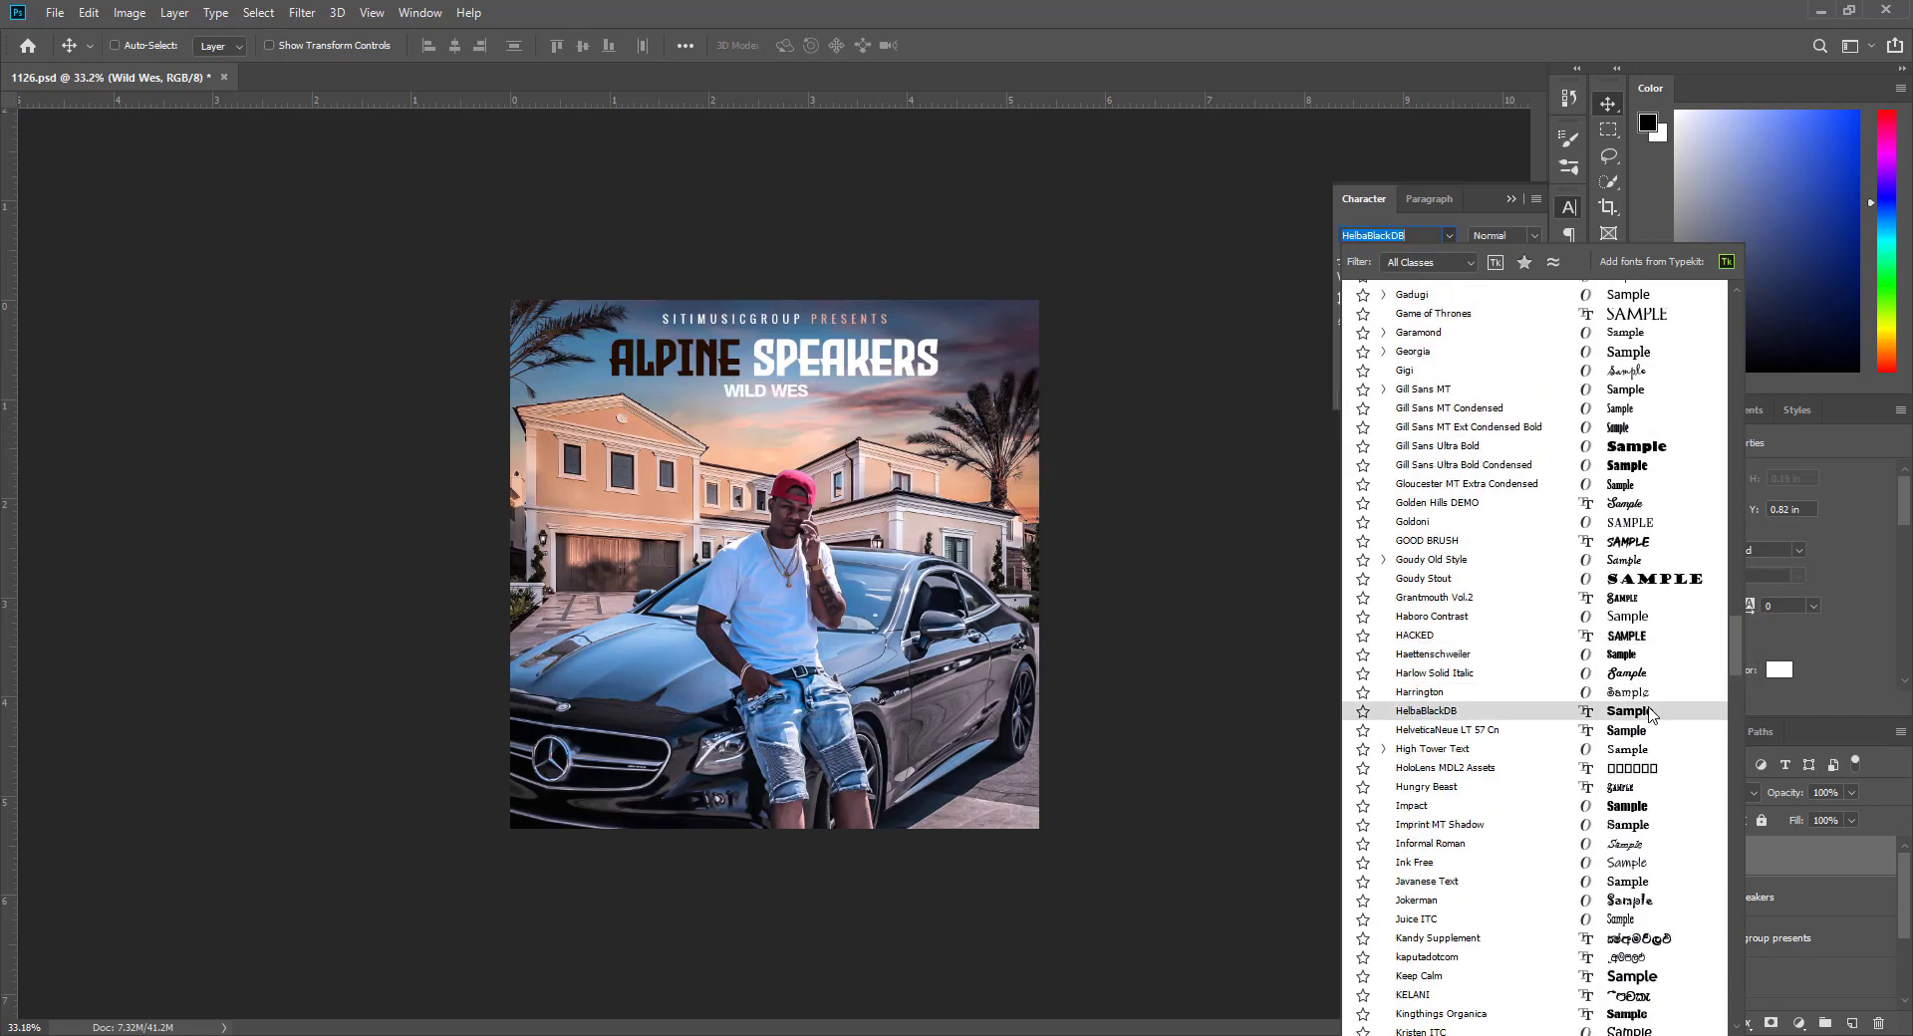
scroll(1649, 710, down, 2)
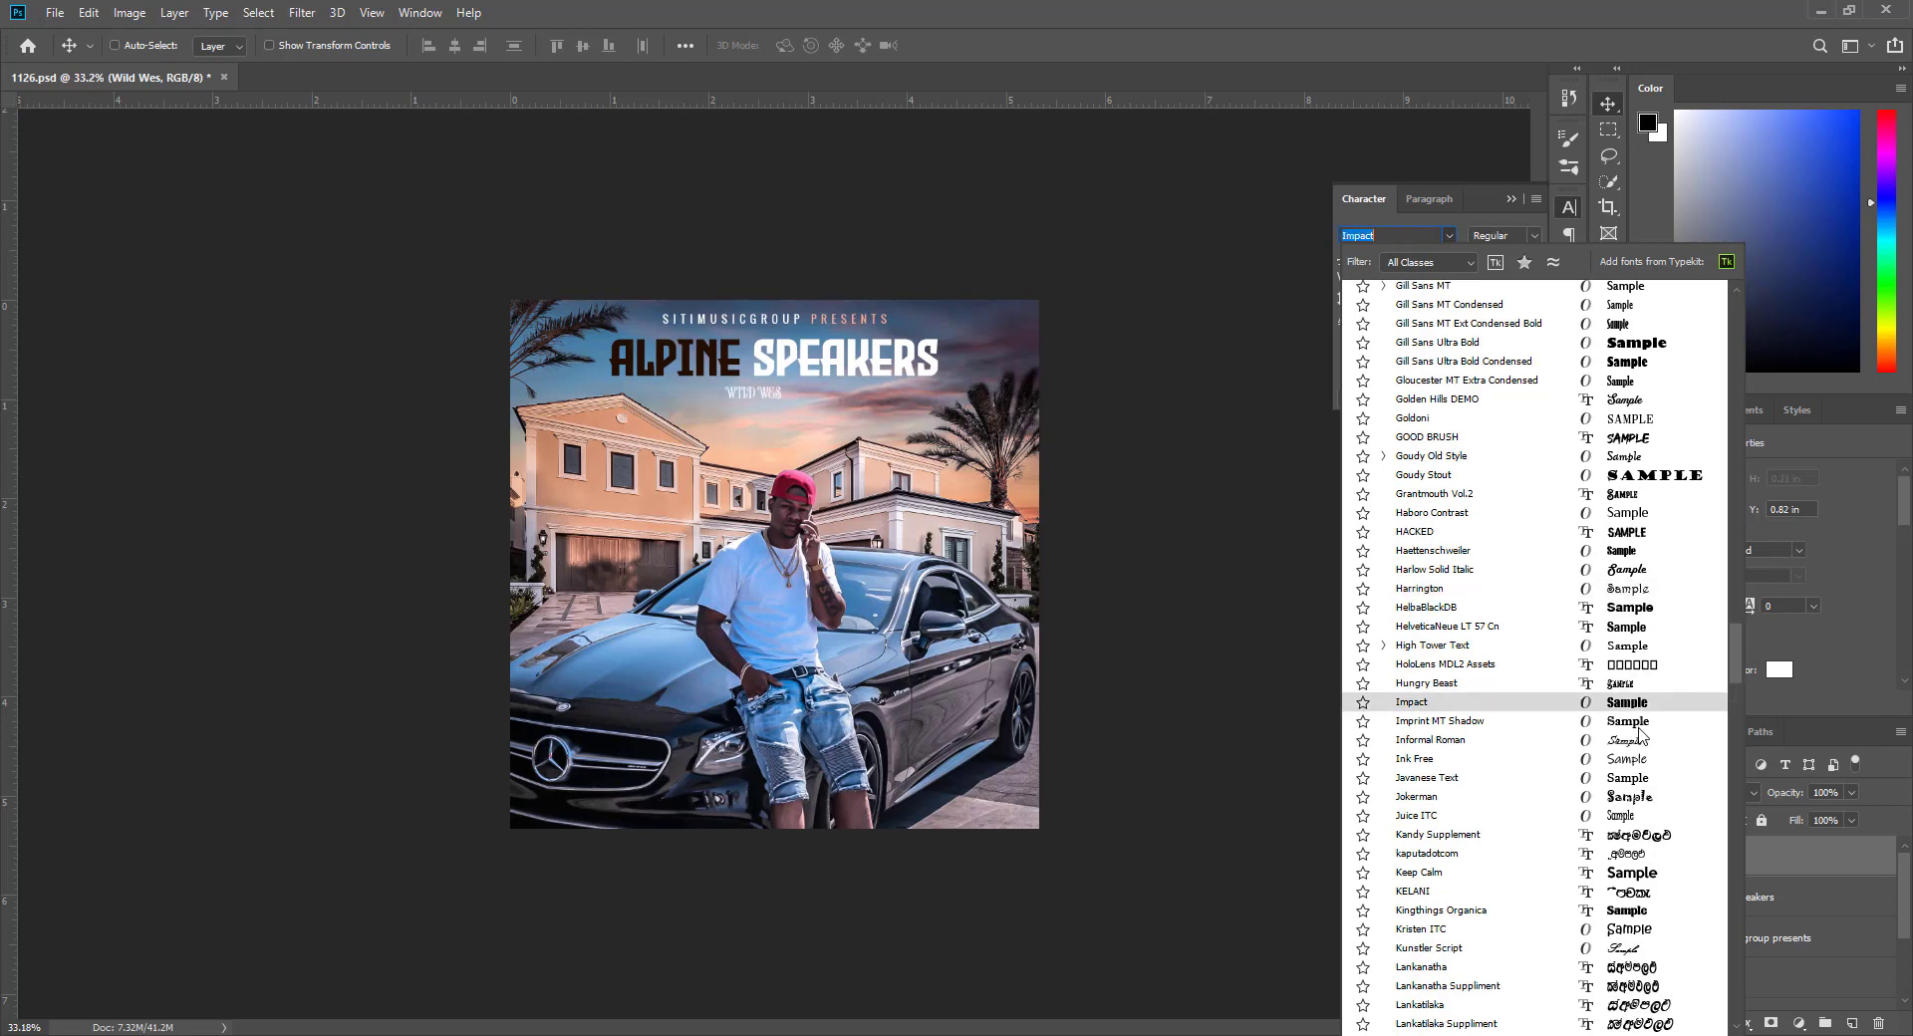
scroll(1645, 730, down, 8)
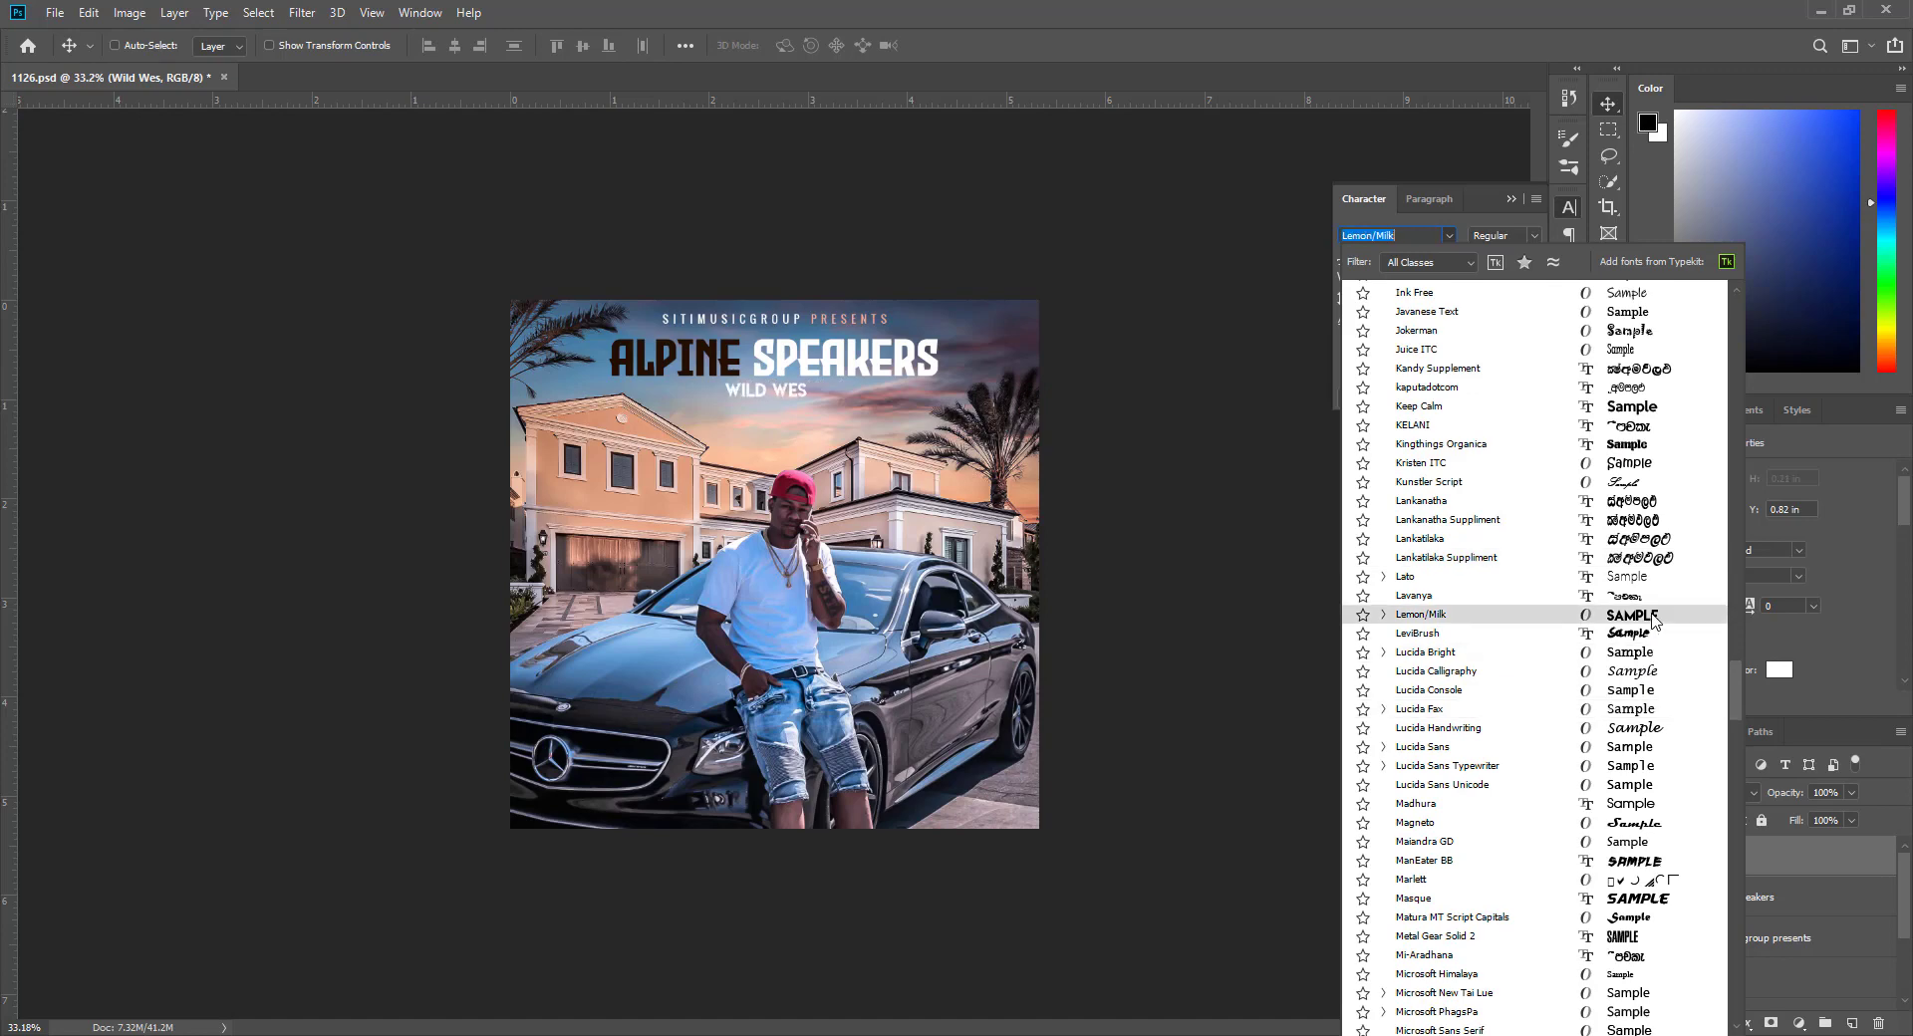
scroll(1653, 617, down, 4)
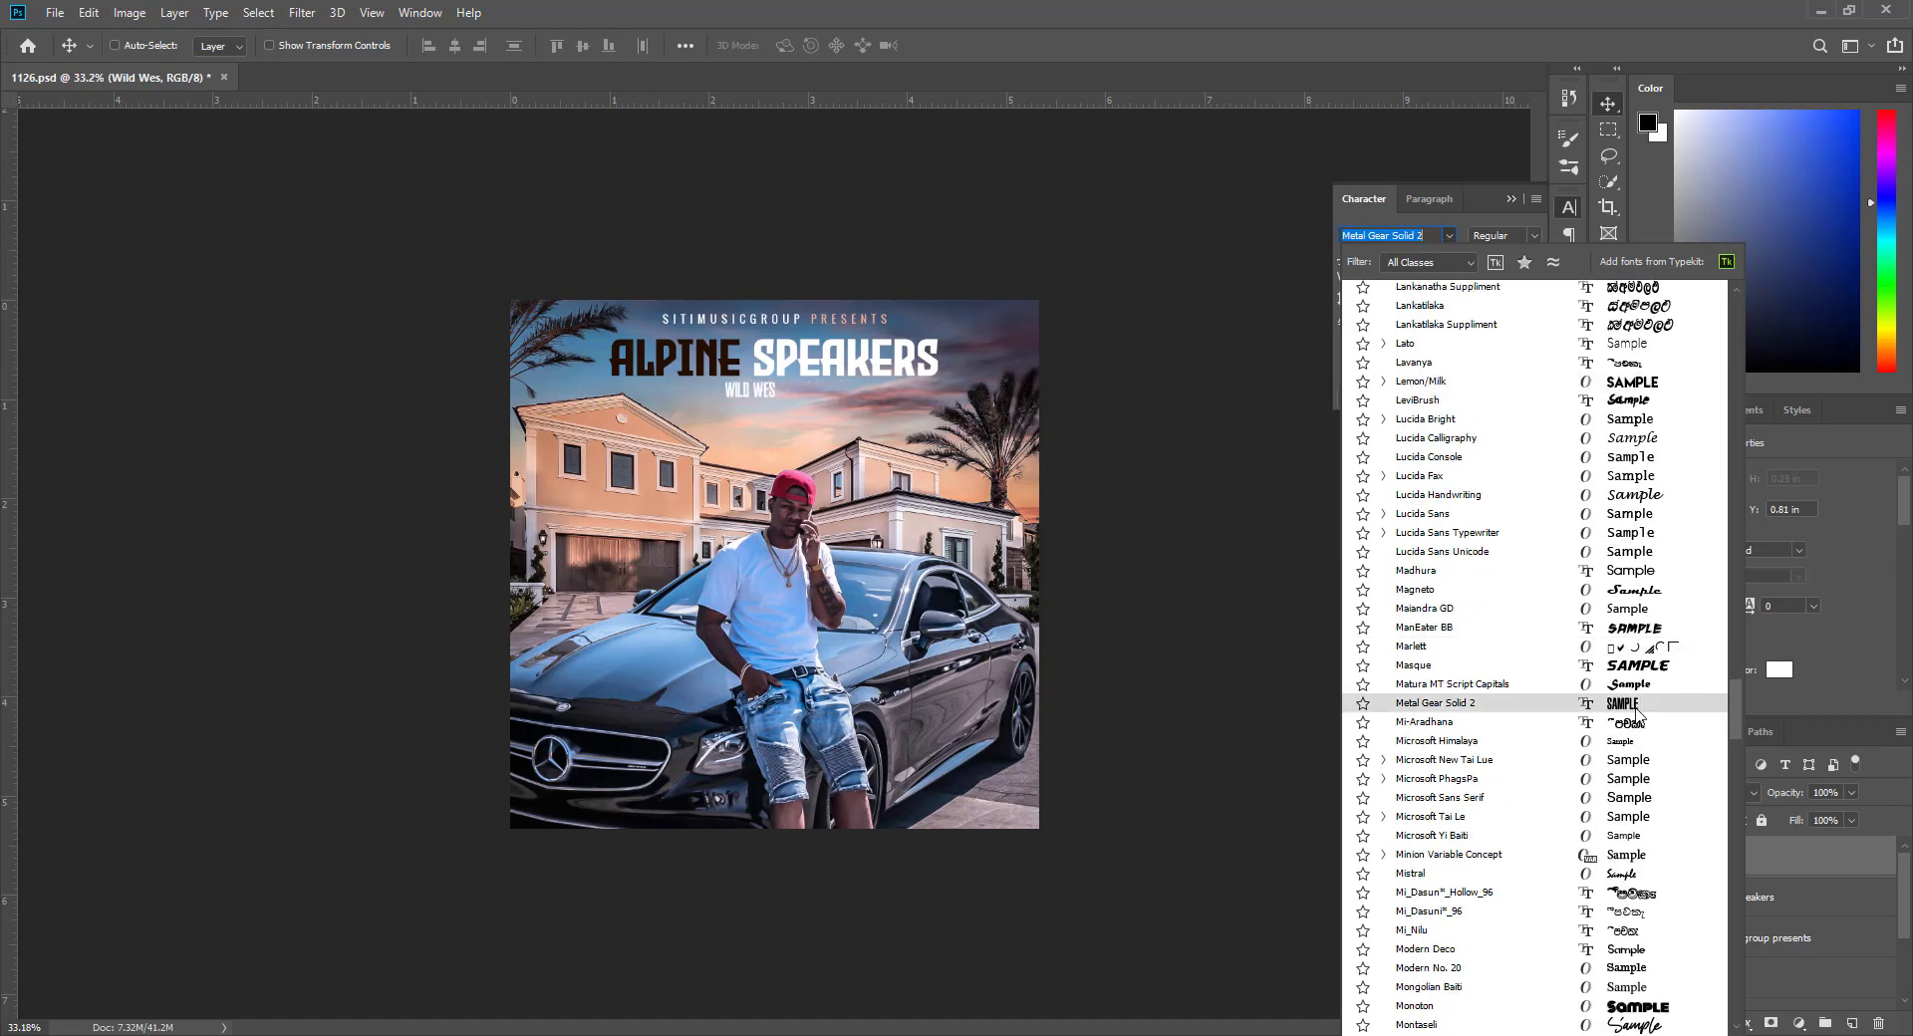
scroll(1635, 711, down, 6)
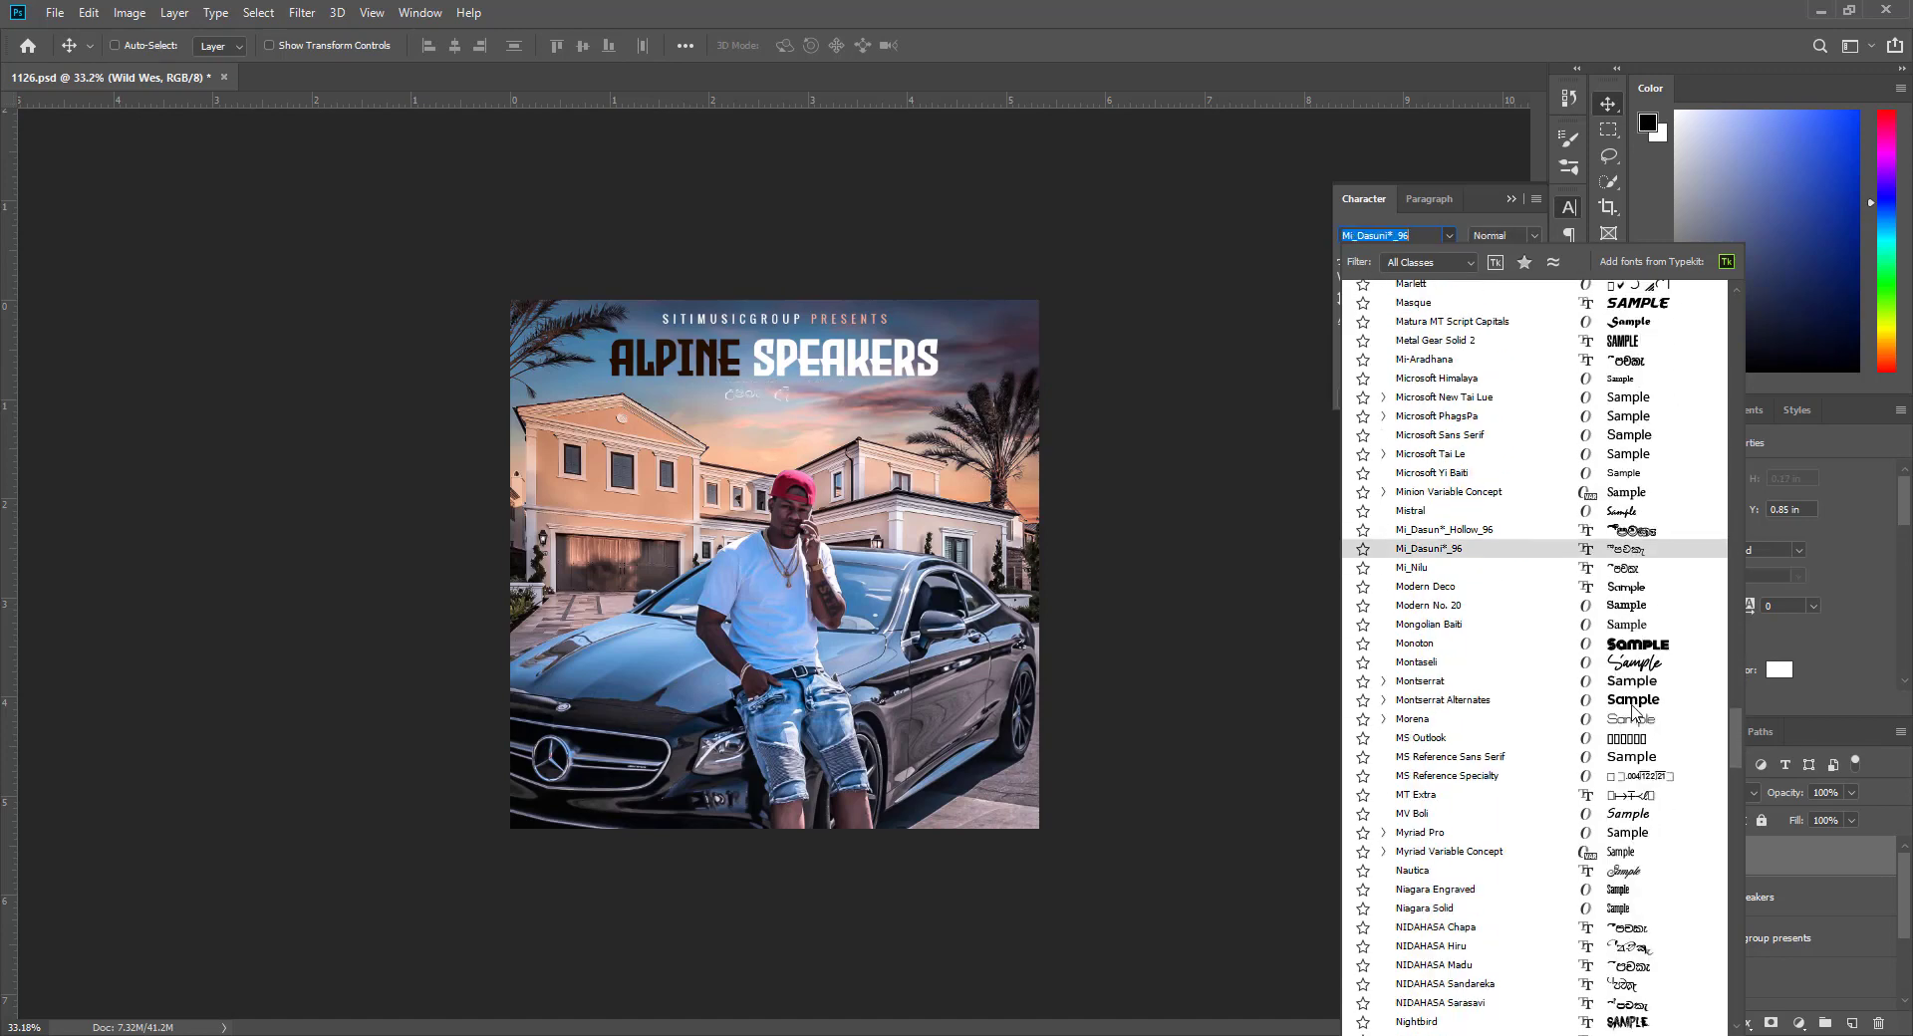
scroll(1642, 592, down, 3)
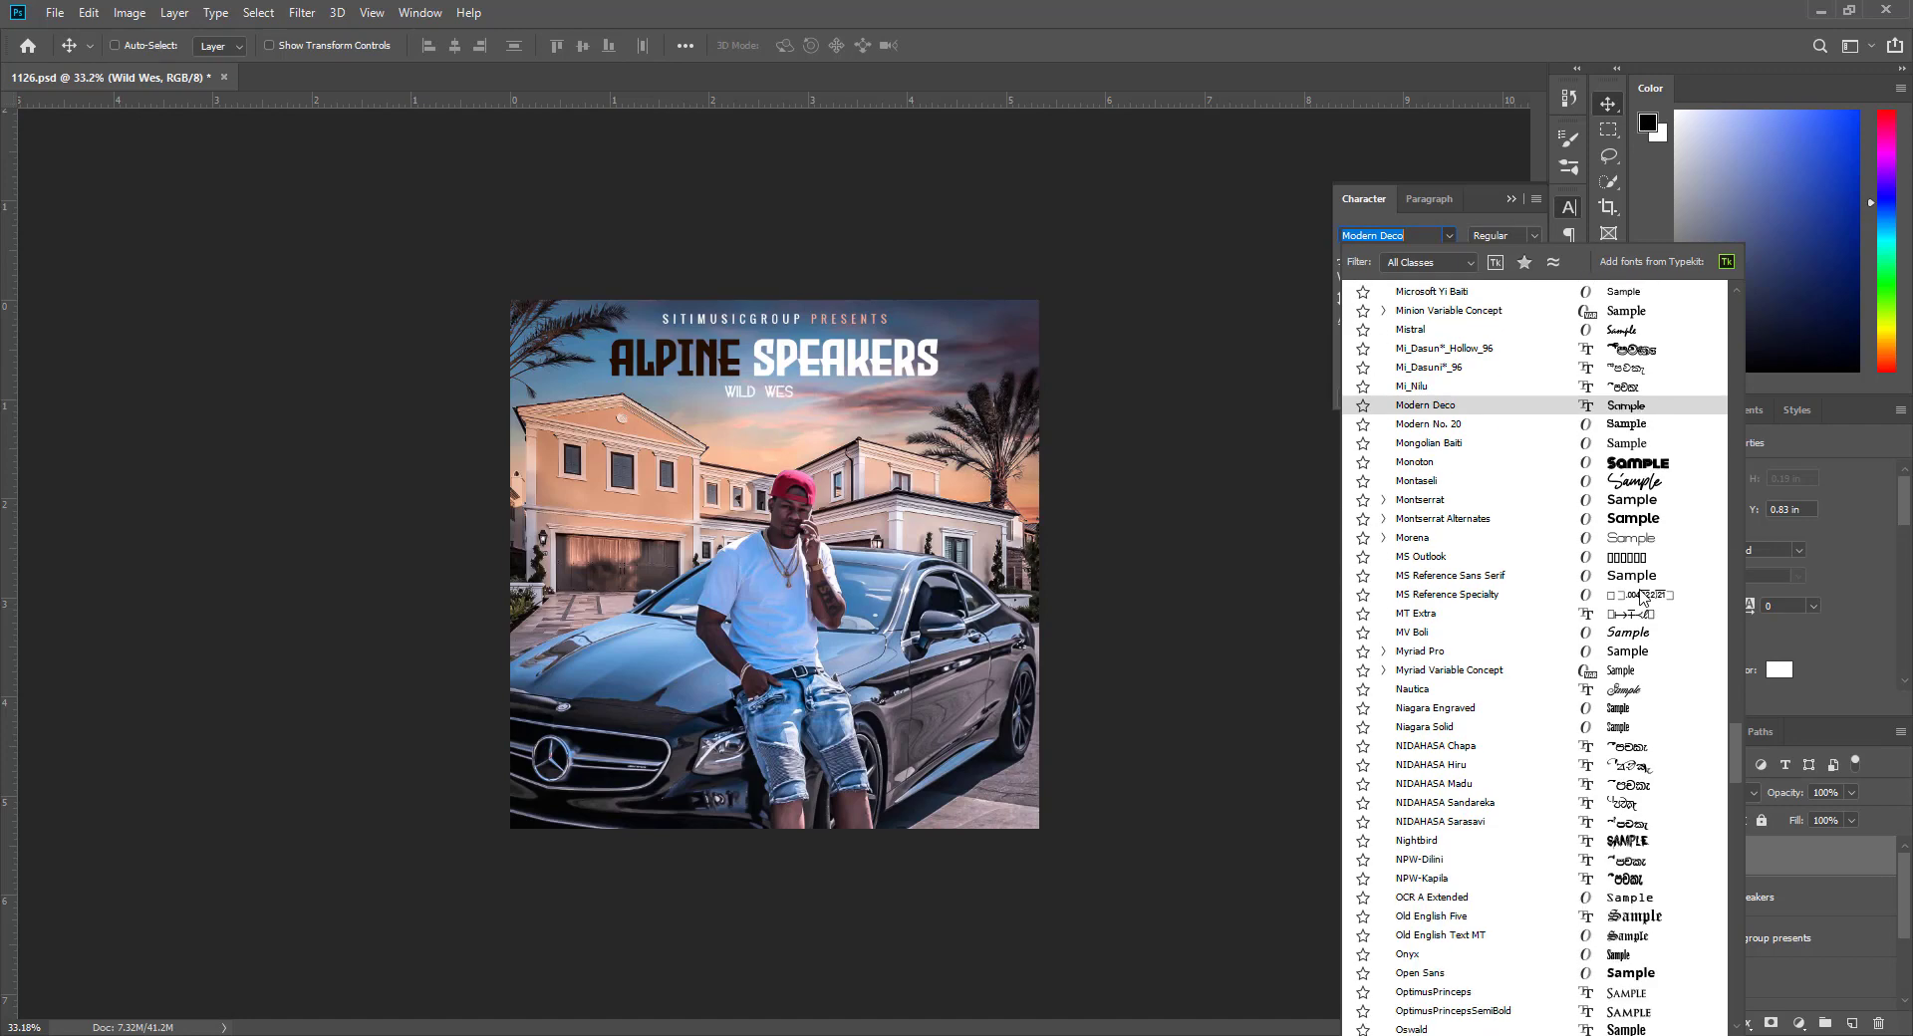
scroll(1629, 580, down, 4)
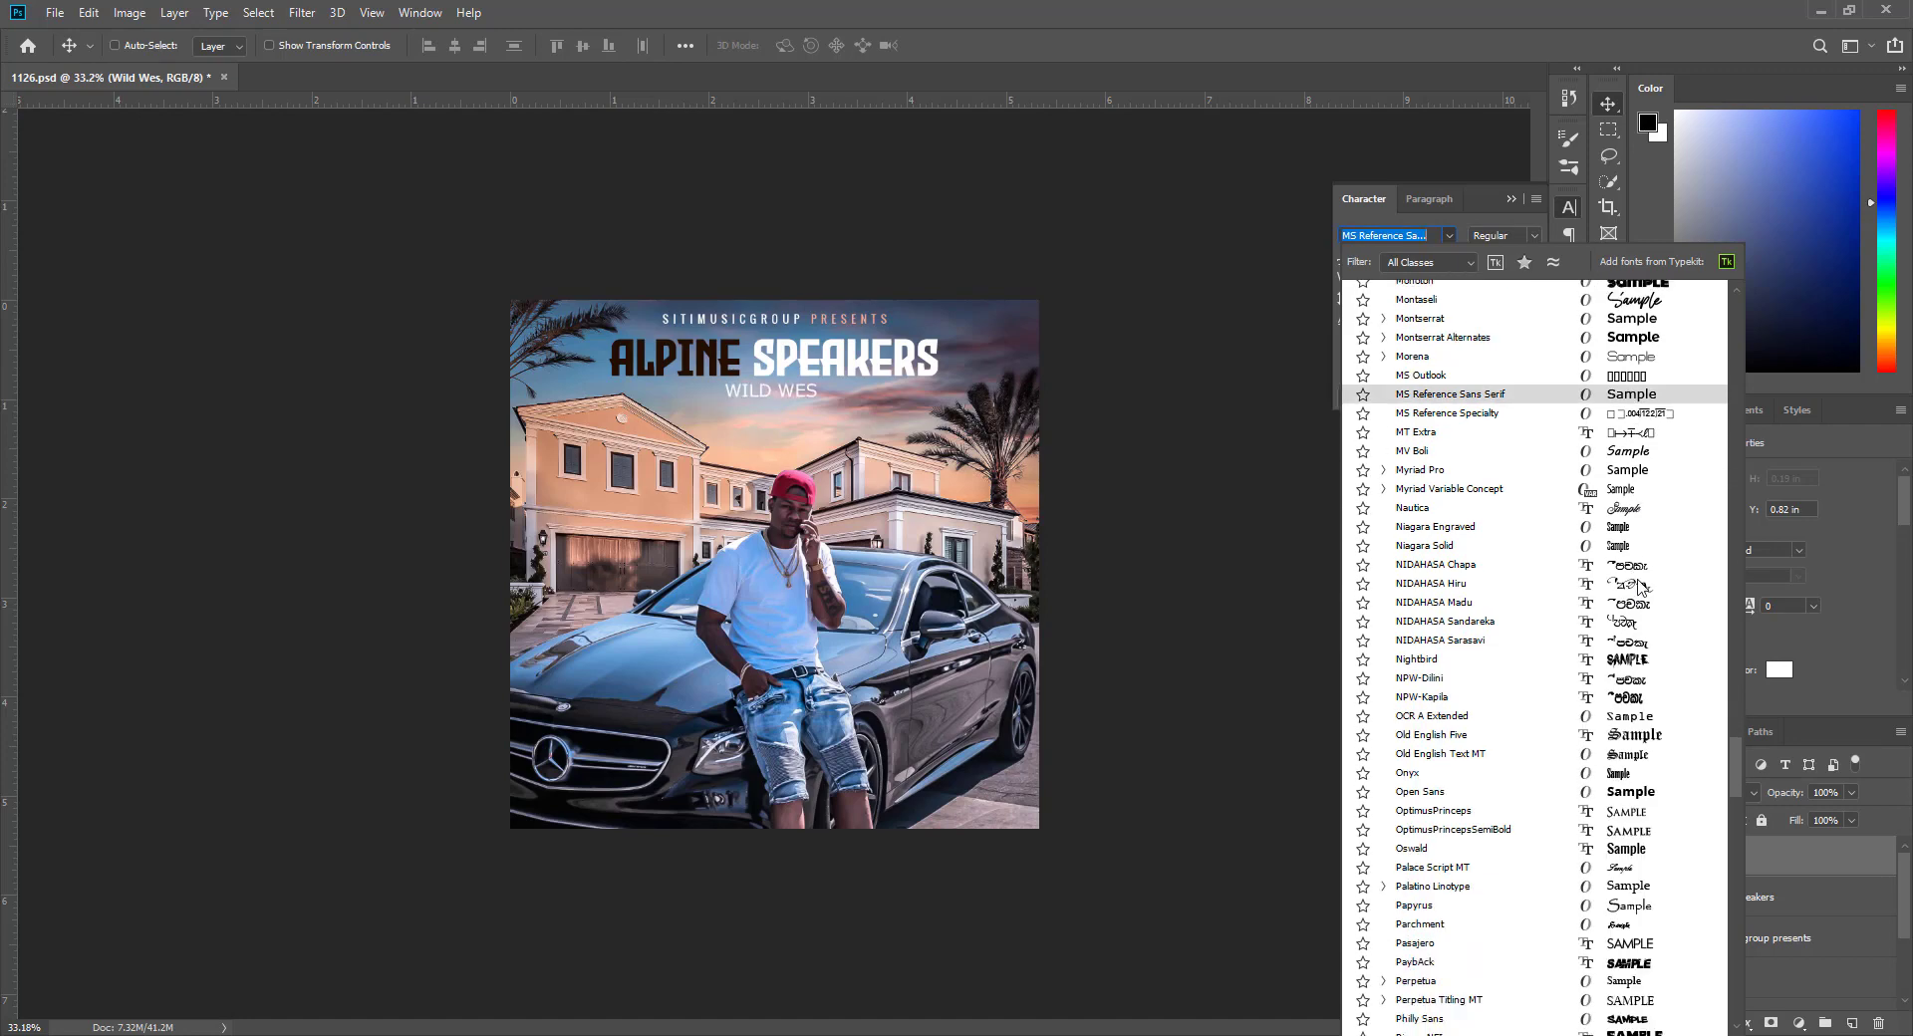
scroll(1634, 603, down, 5)
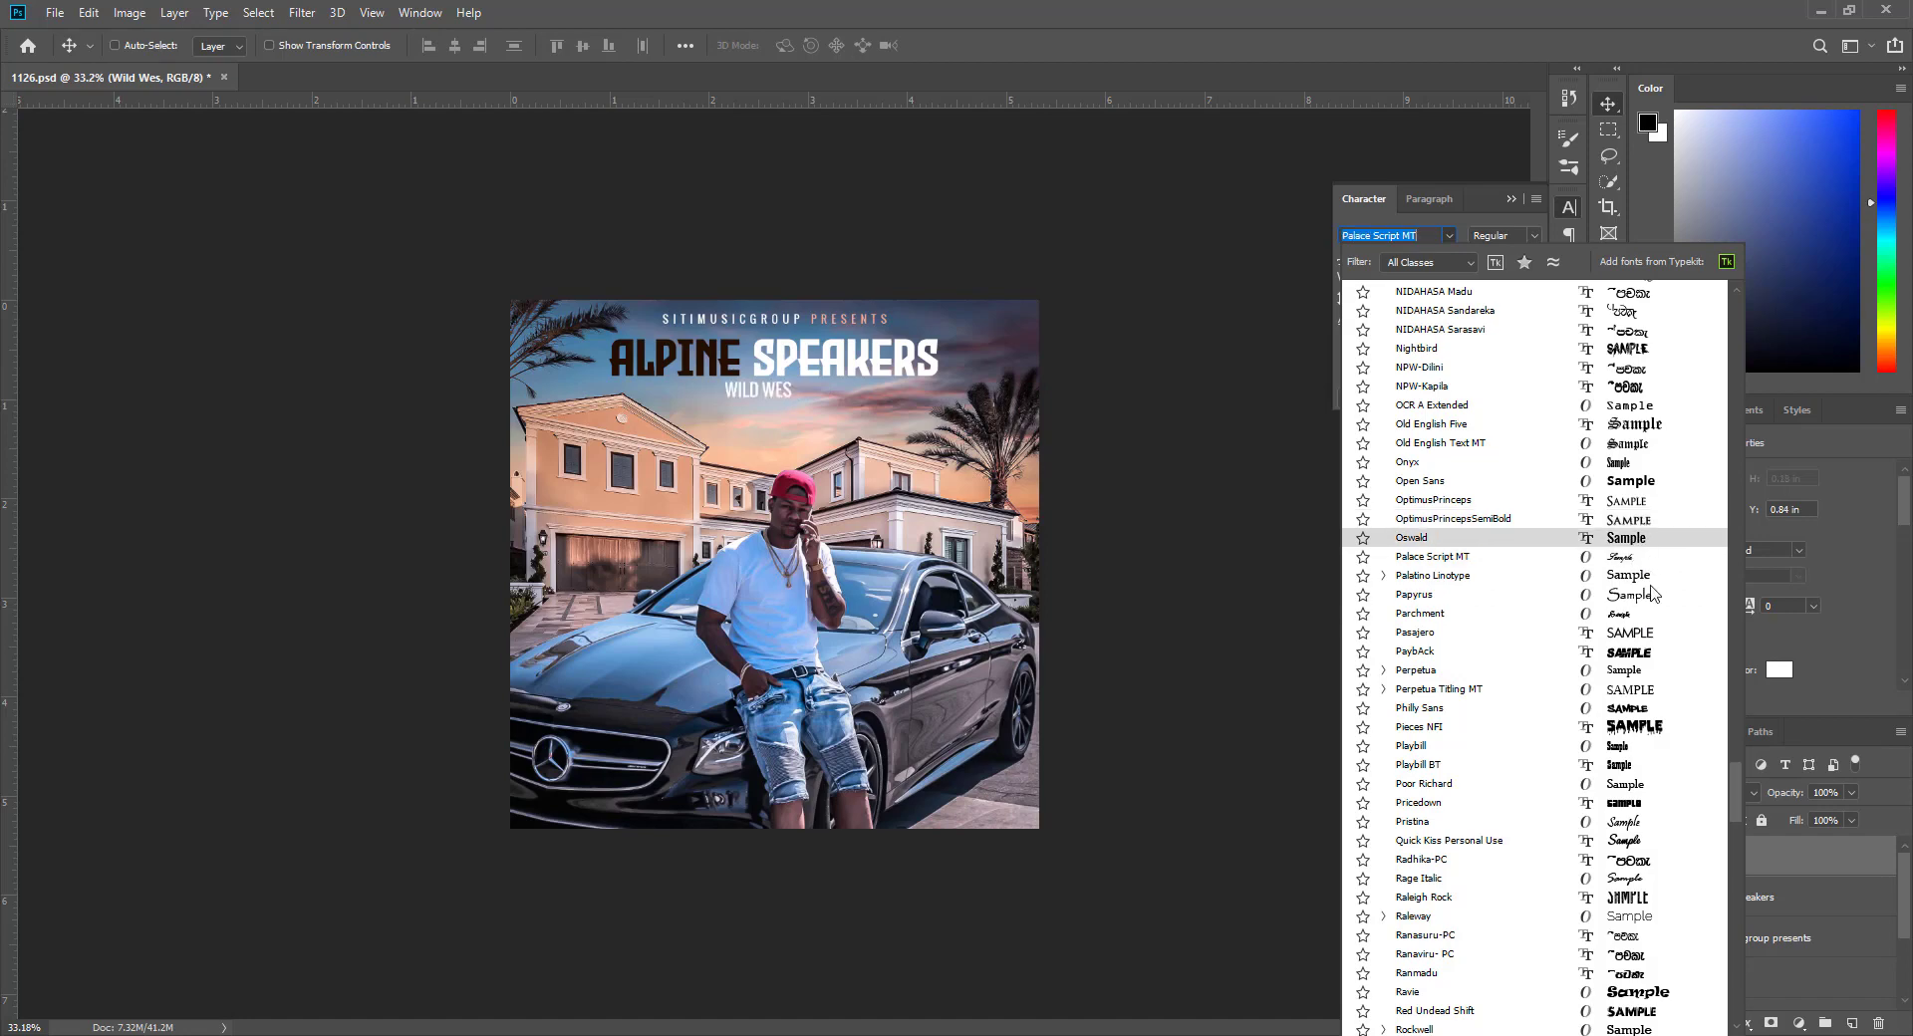
scroll(1653, 597, down, 6)
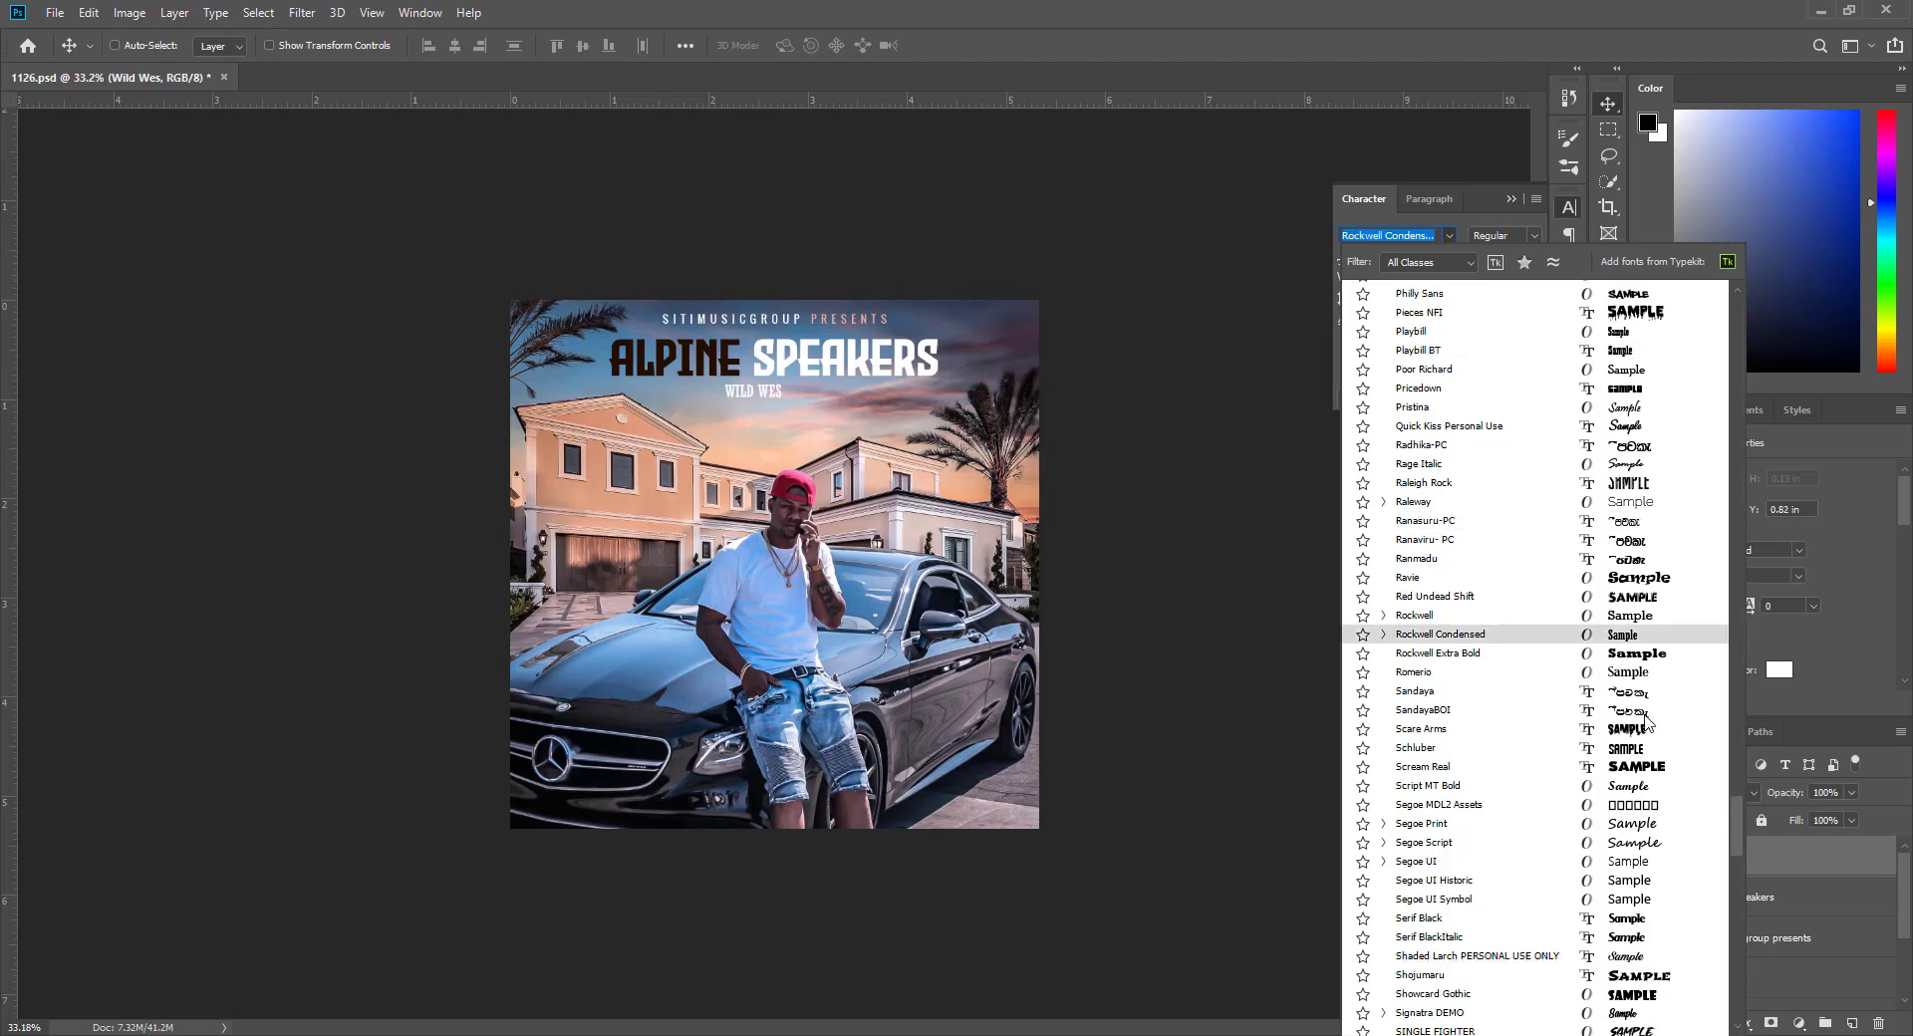
scroll(1649, 737, down, 7)
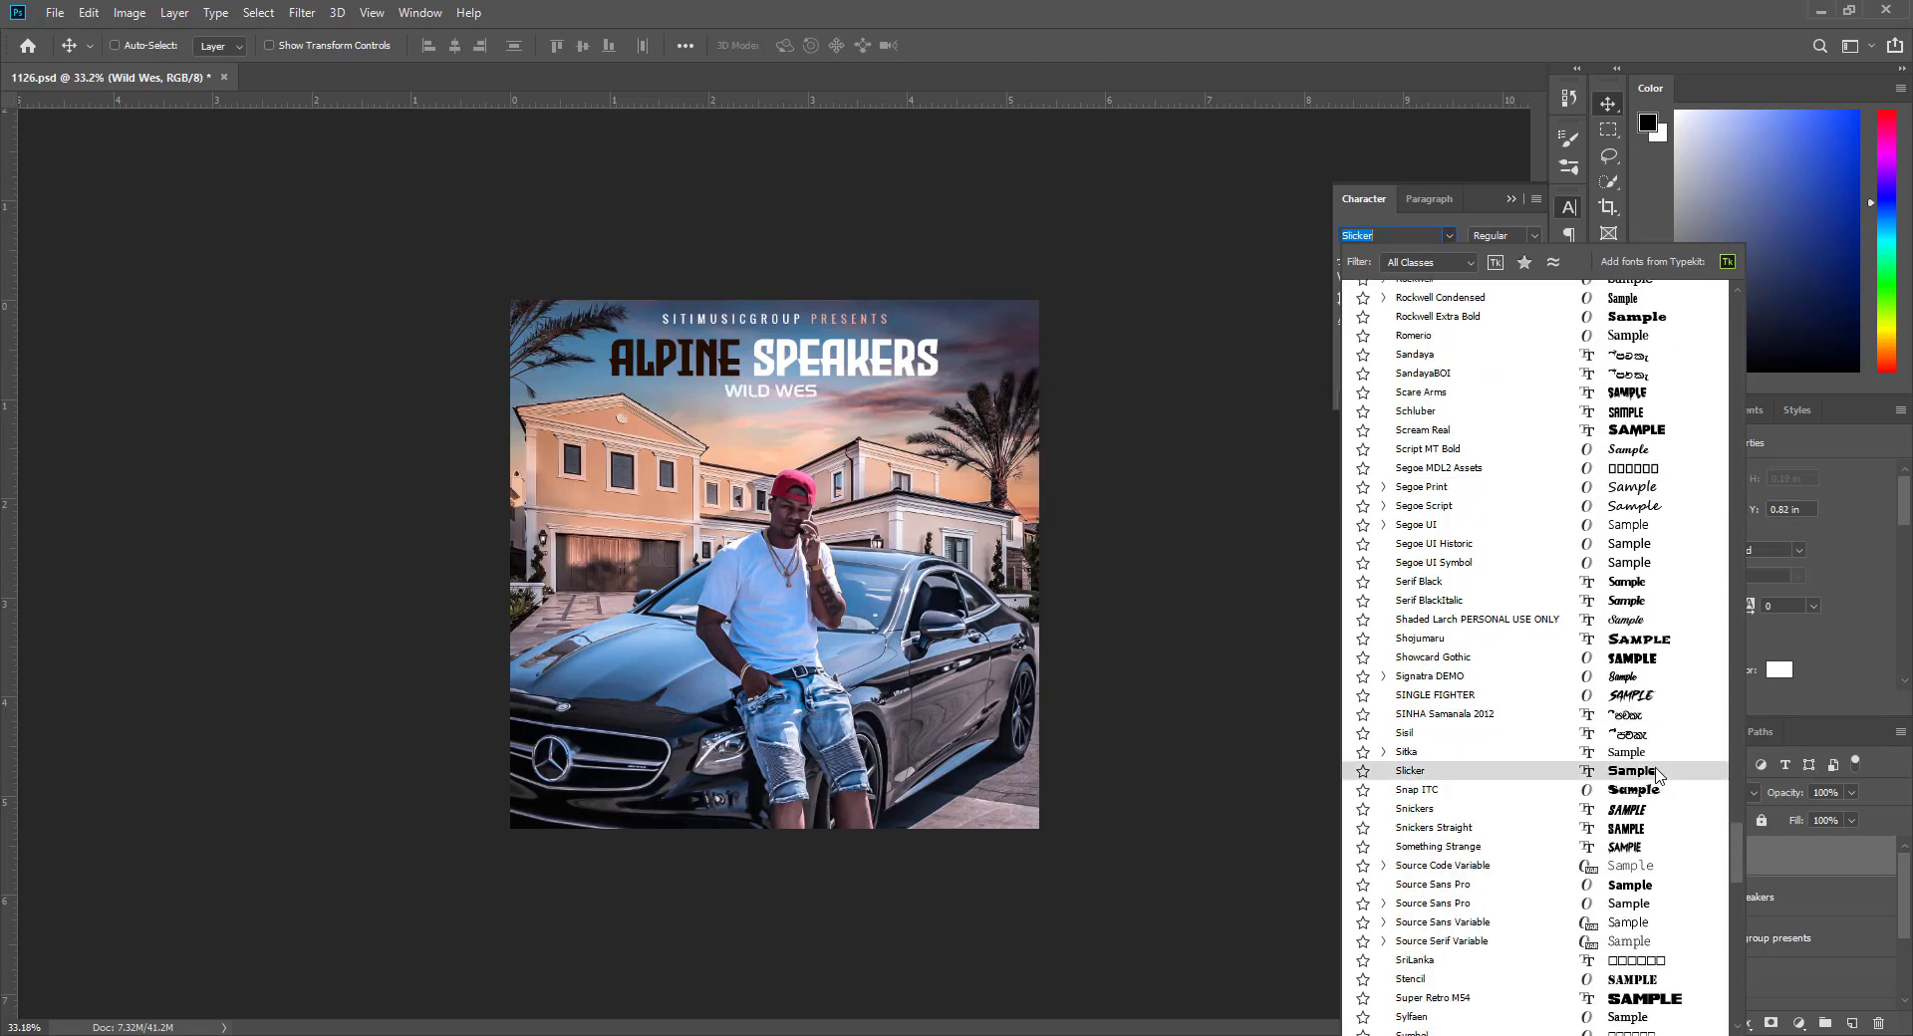
click(1653, 772)
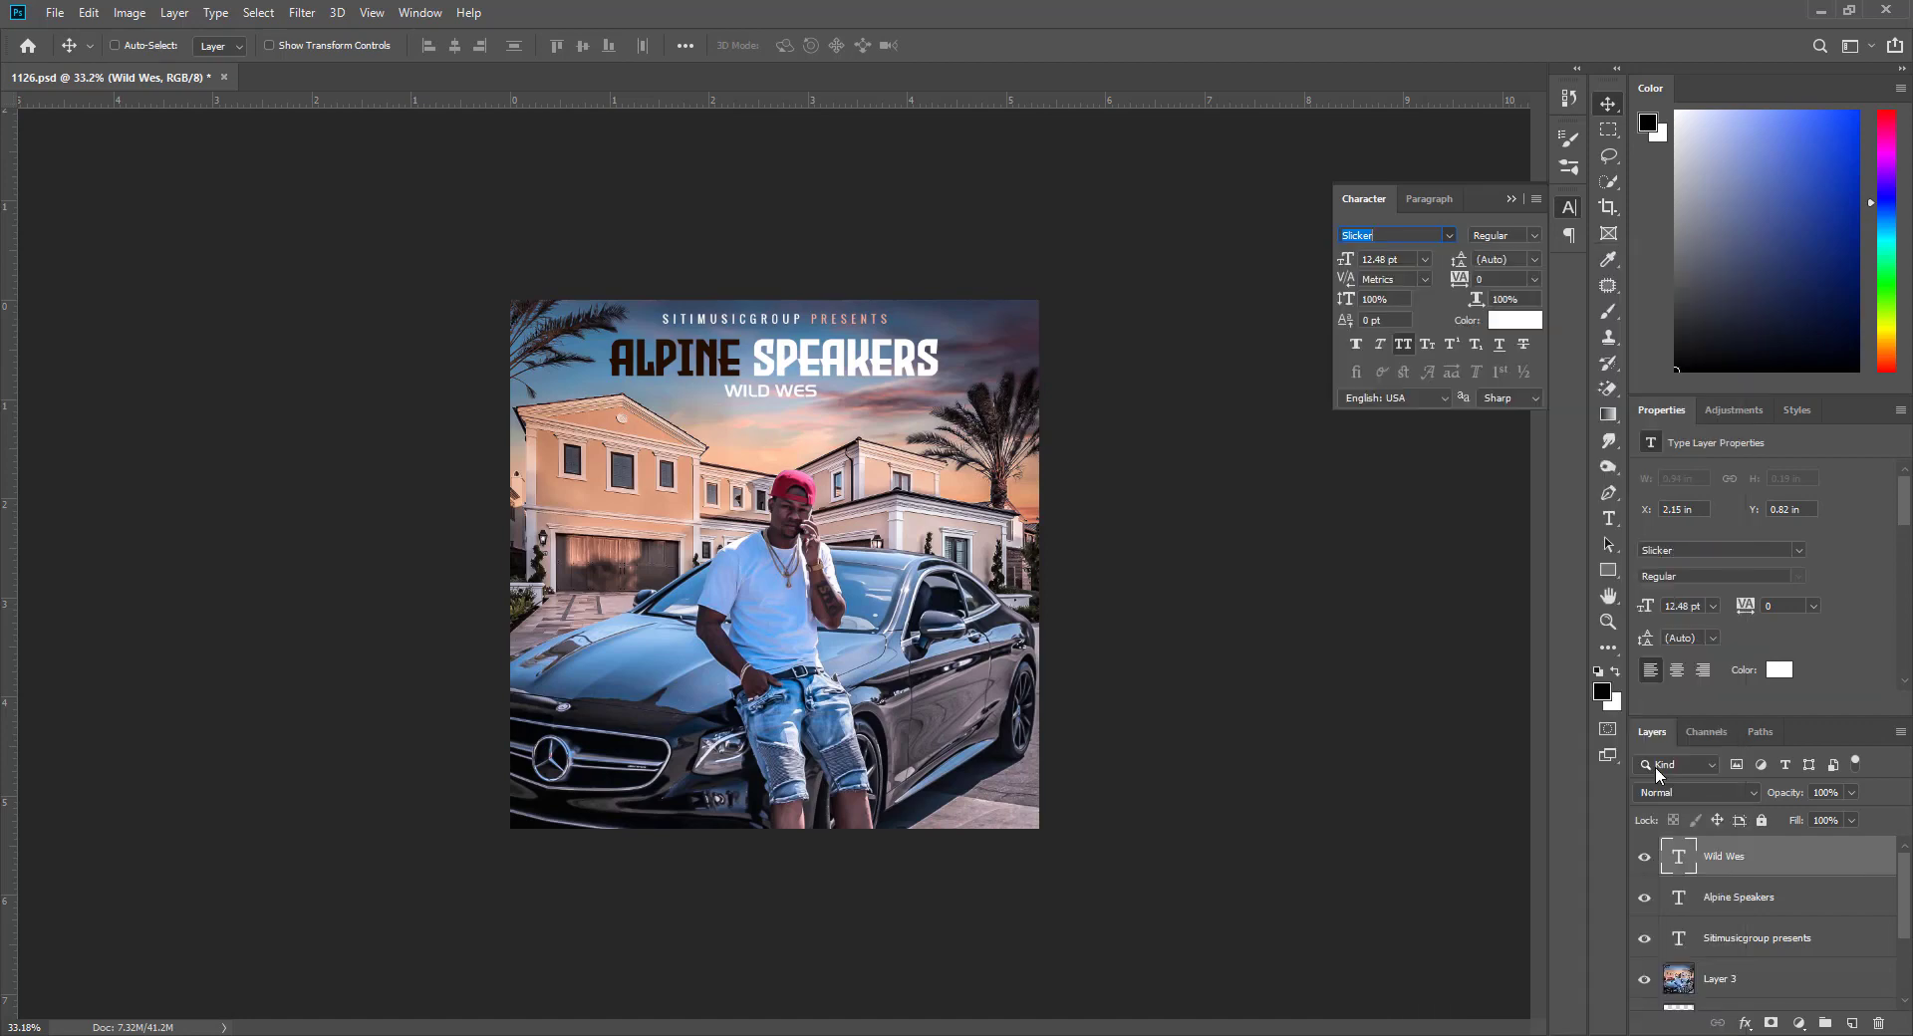
Shift the "WILD WES" text slightly right to center it on the vertical guide, and hide the guide
key(ctrl+t)
scroll(780, 249, up, 9)
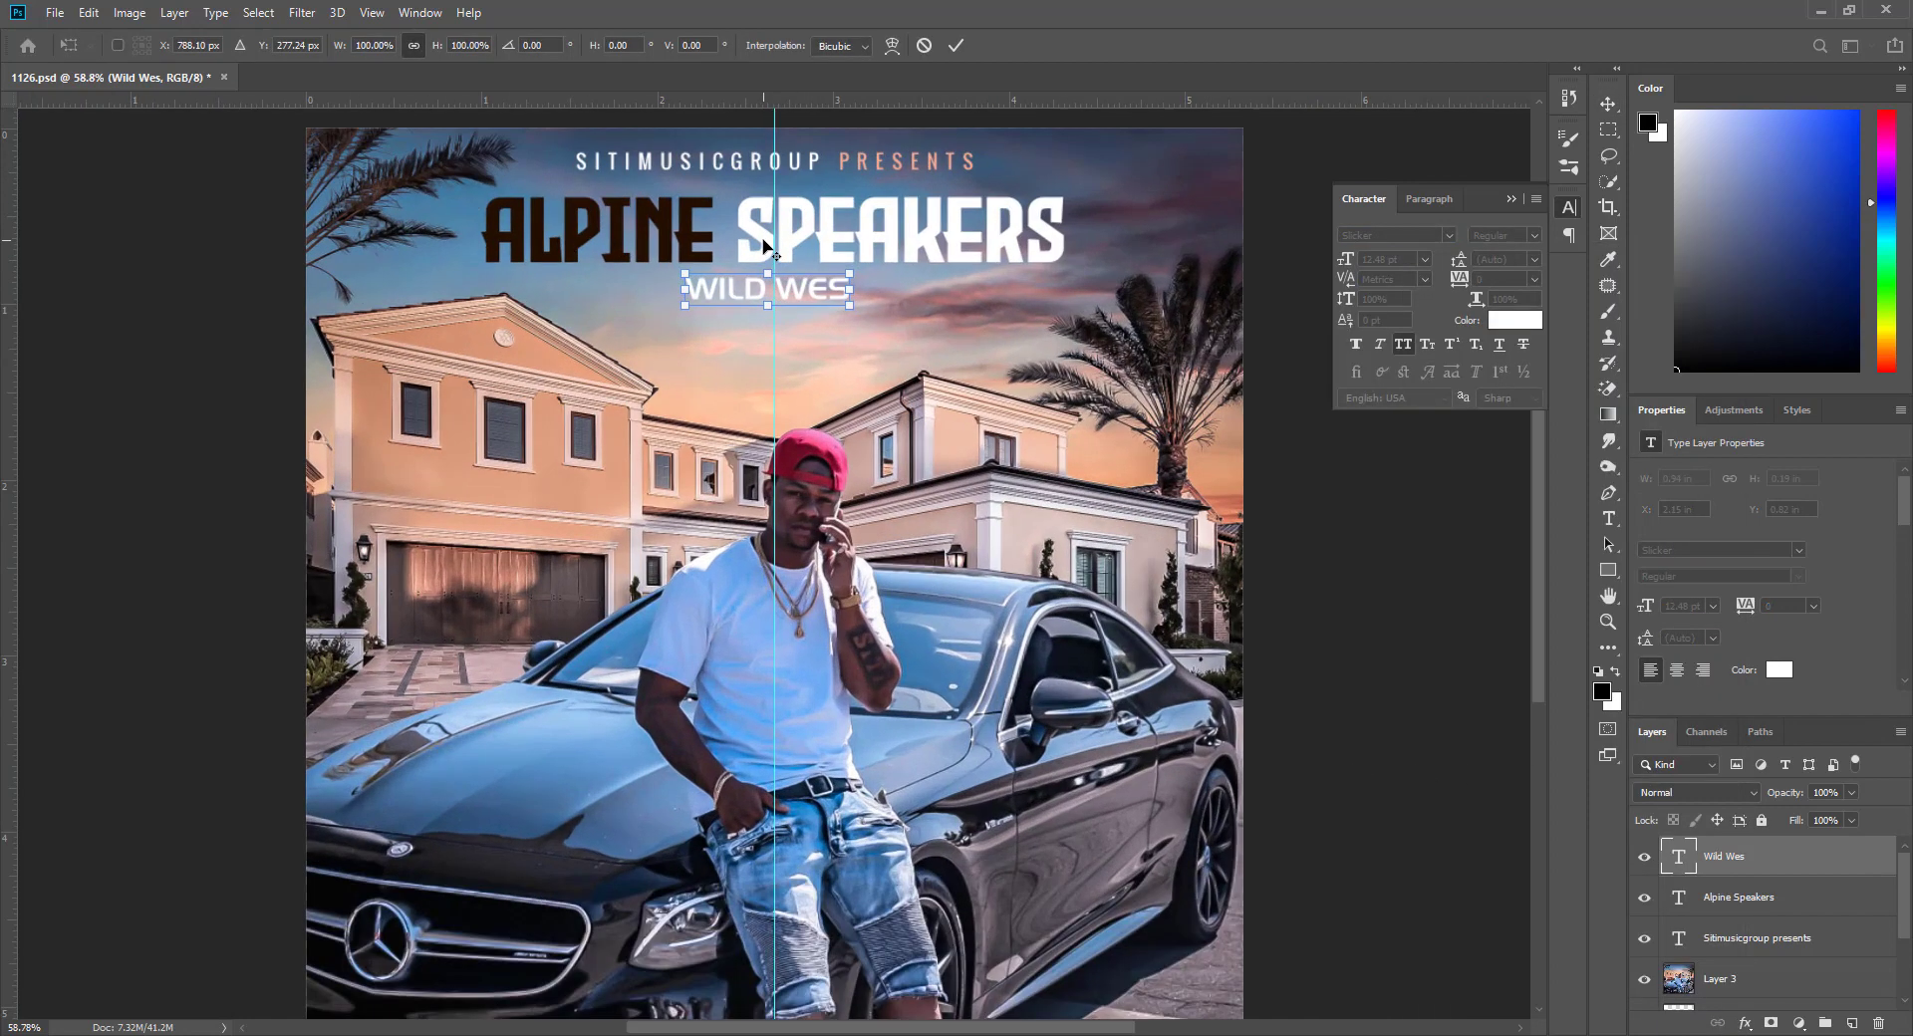
drag(788, 298, 797, 297)
key(Return)
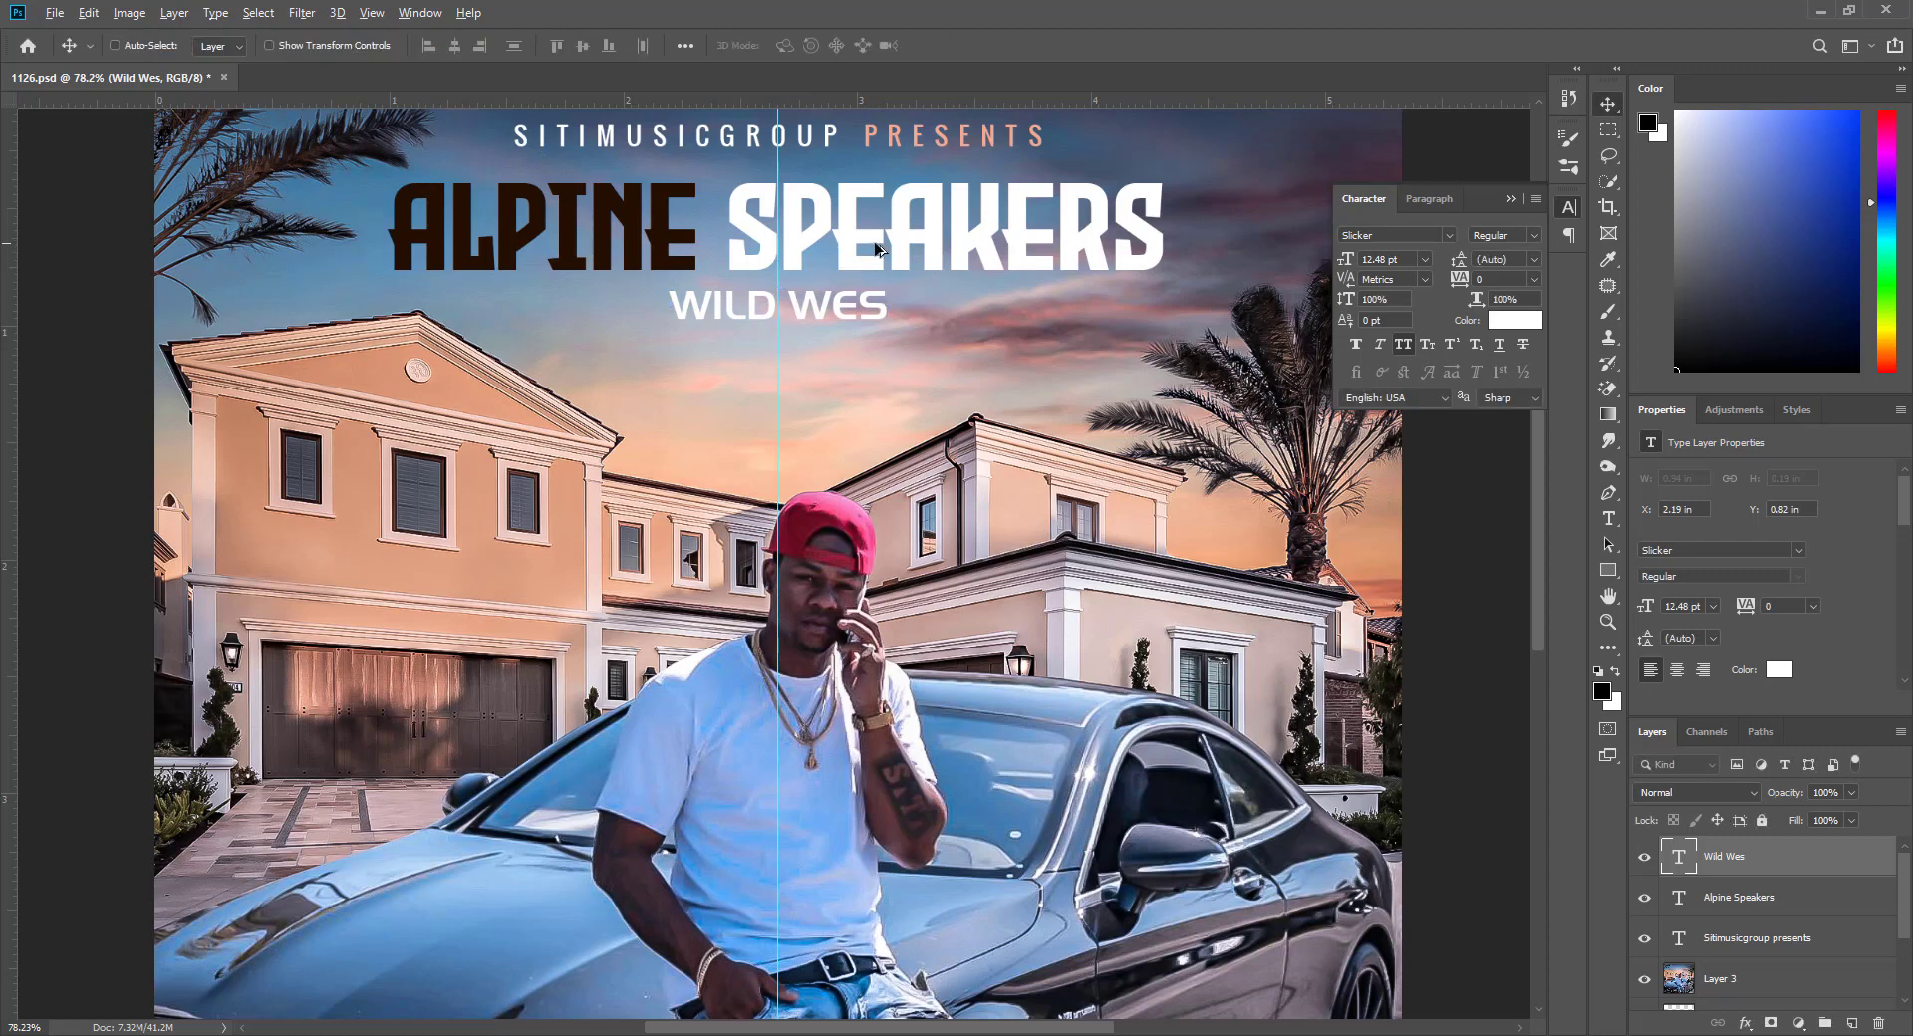
scroll(882, 249, down, 13)
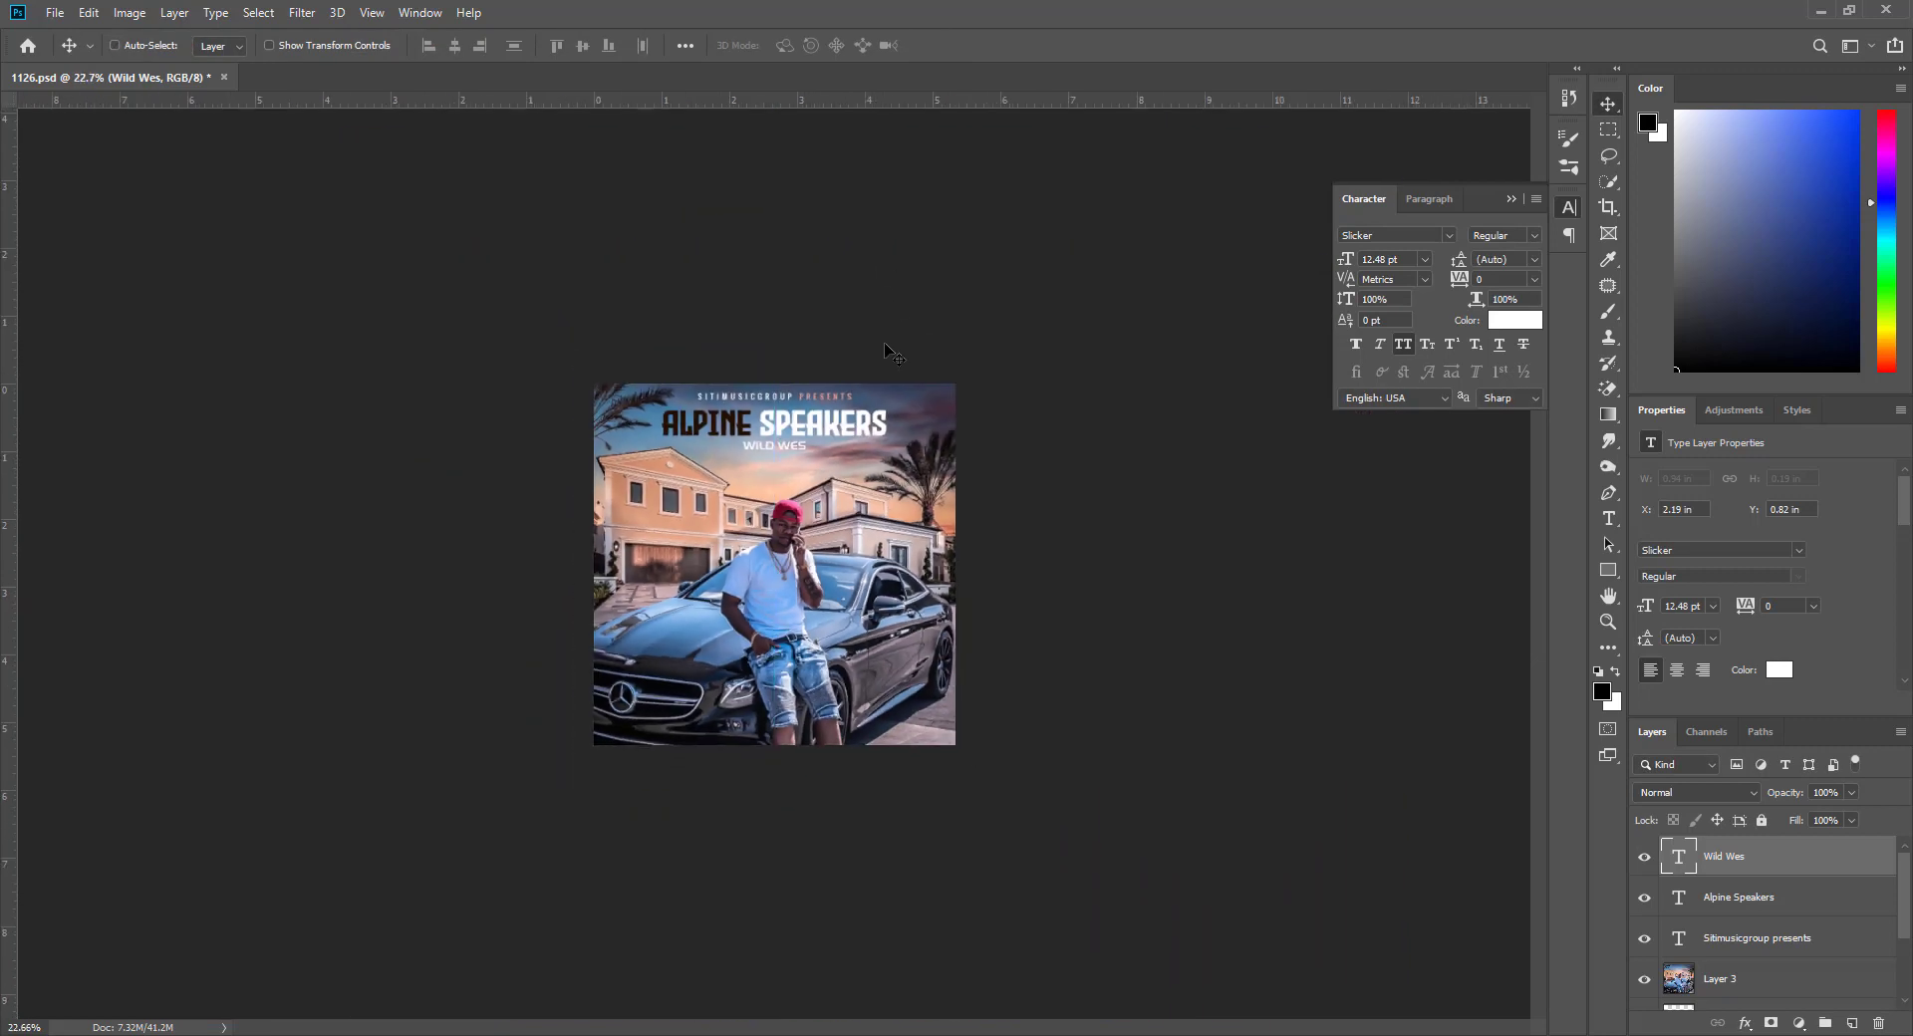
Move the "WILD WES" text right beneath the end of "SPEAKERS", to about X 3.29 in, Y 0.81 in
drag(797, 449, 866, 440)
scroll(952, 407, down, 3)
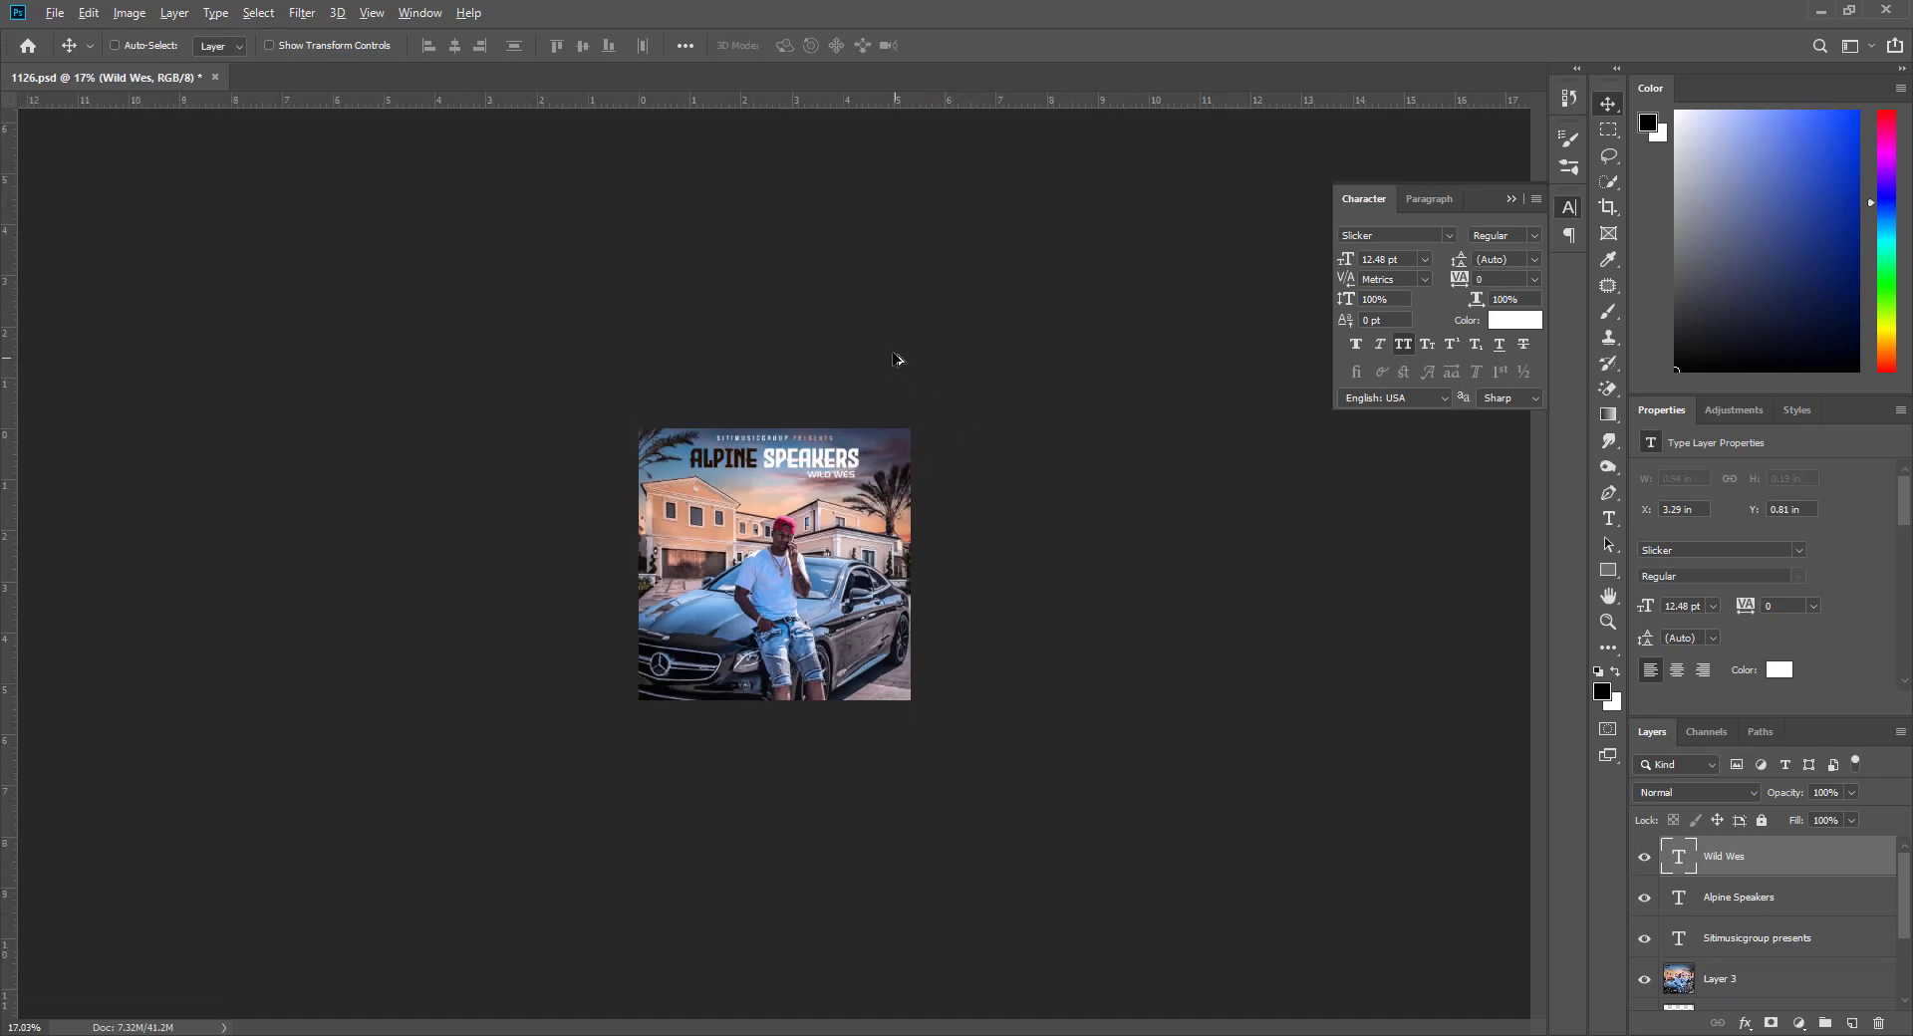
scroll(897, 363, up, 3)
click(1514, 320)
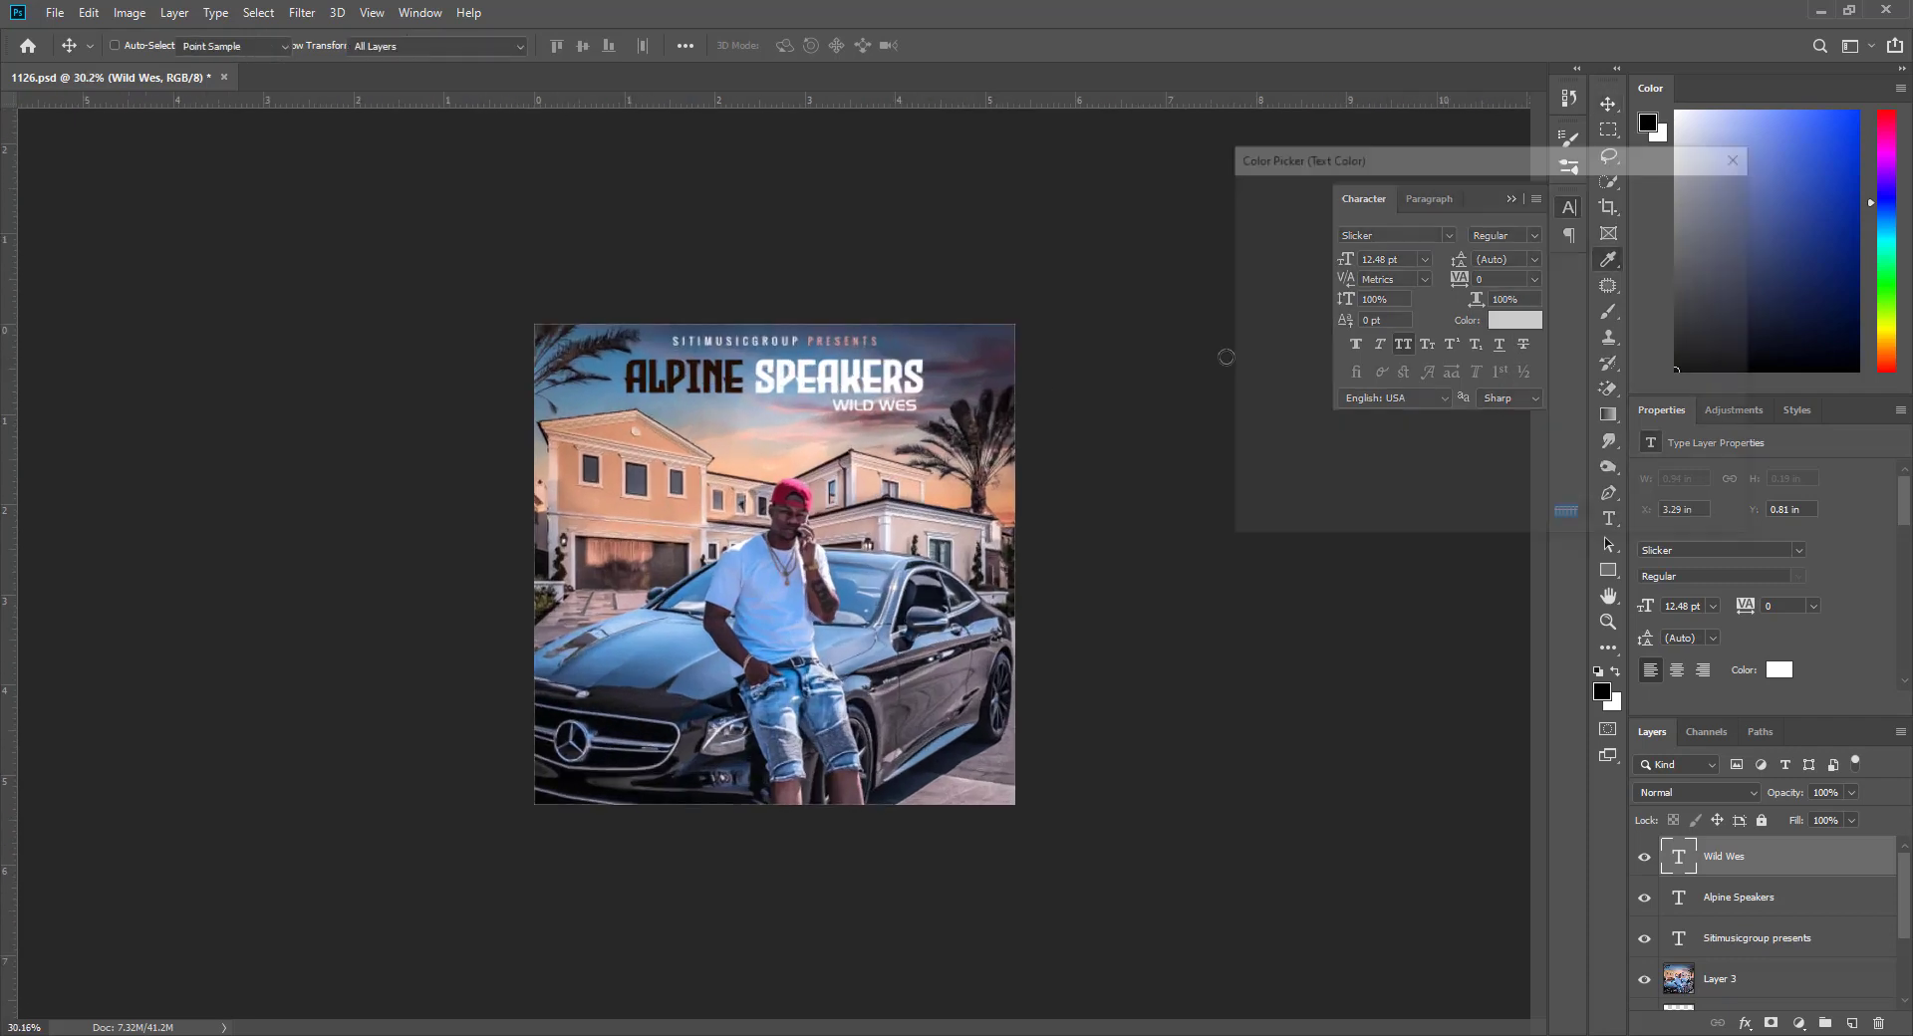
click(725, 369)
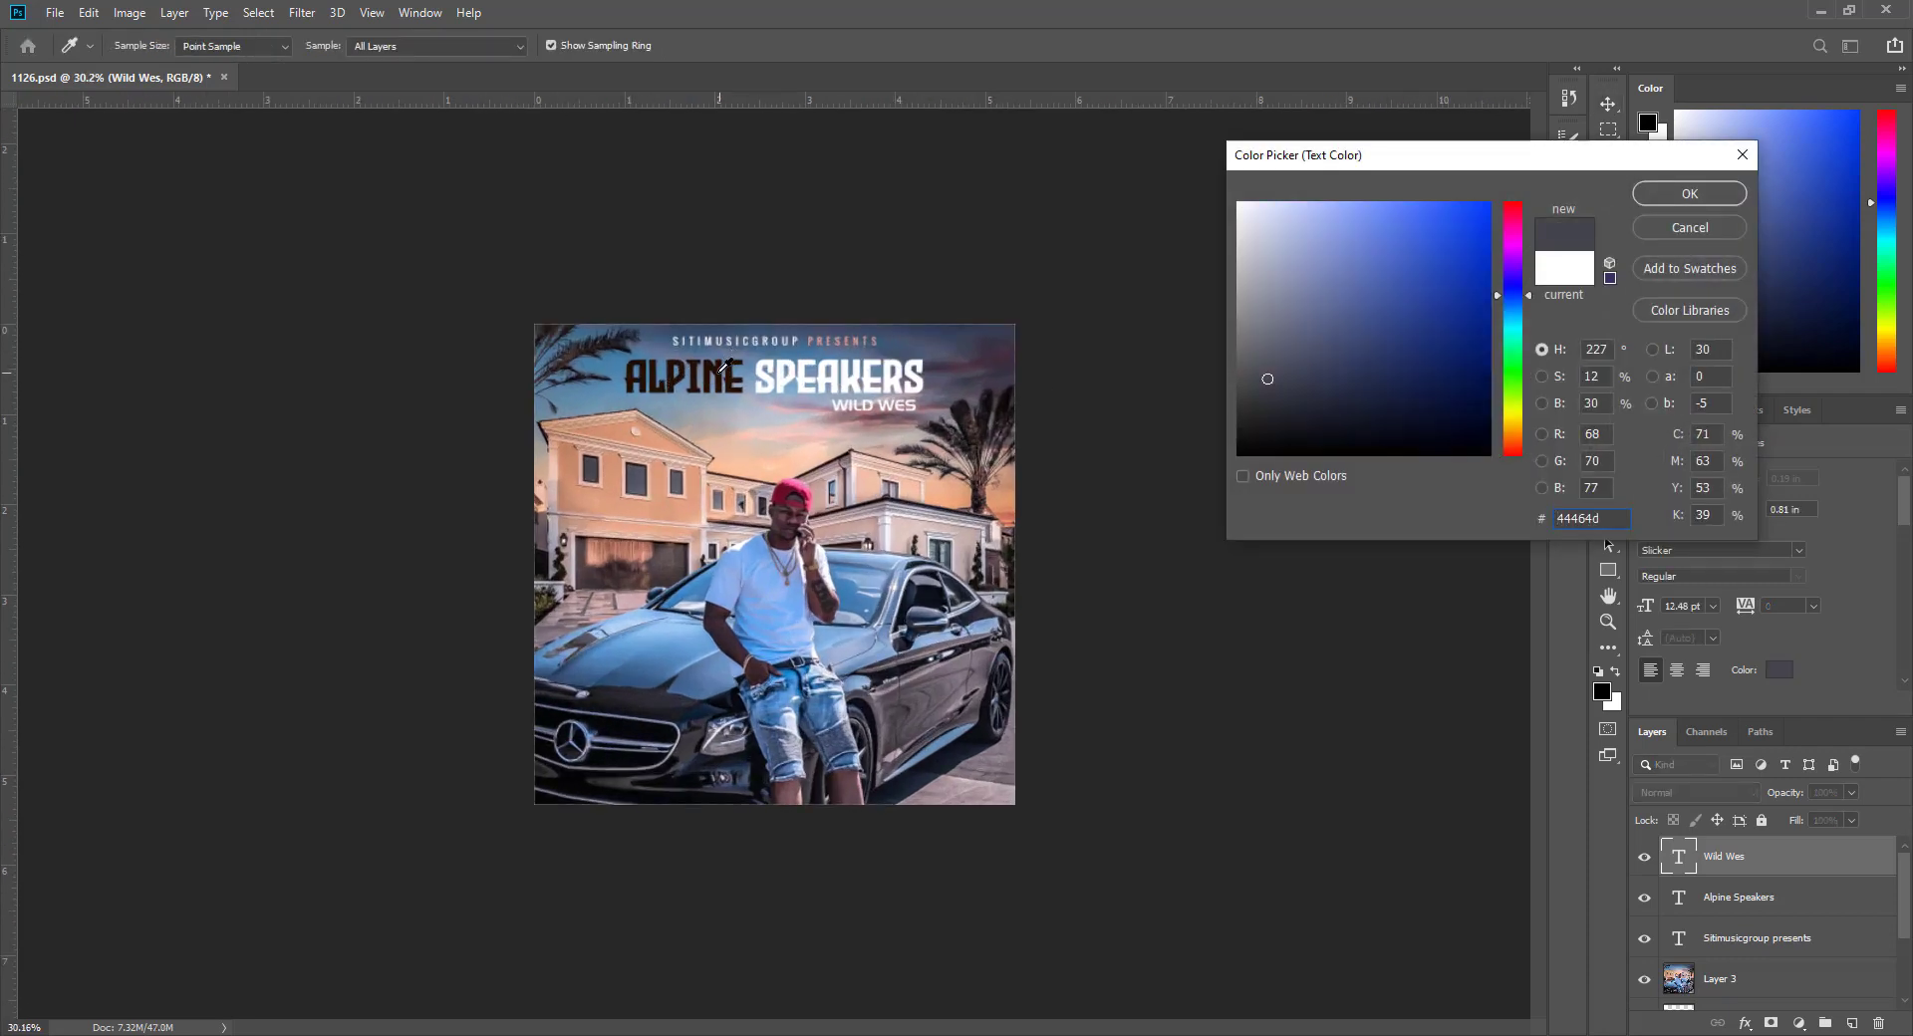
click(724, 370)
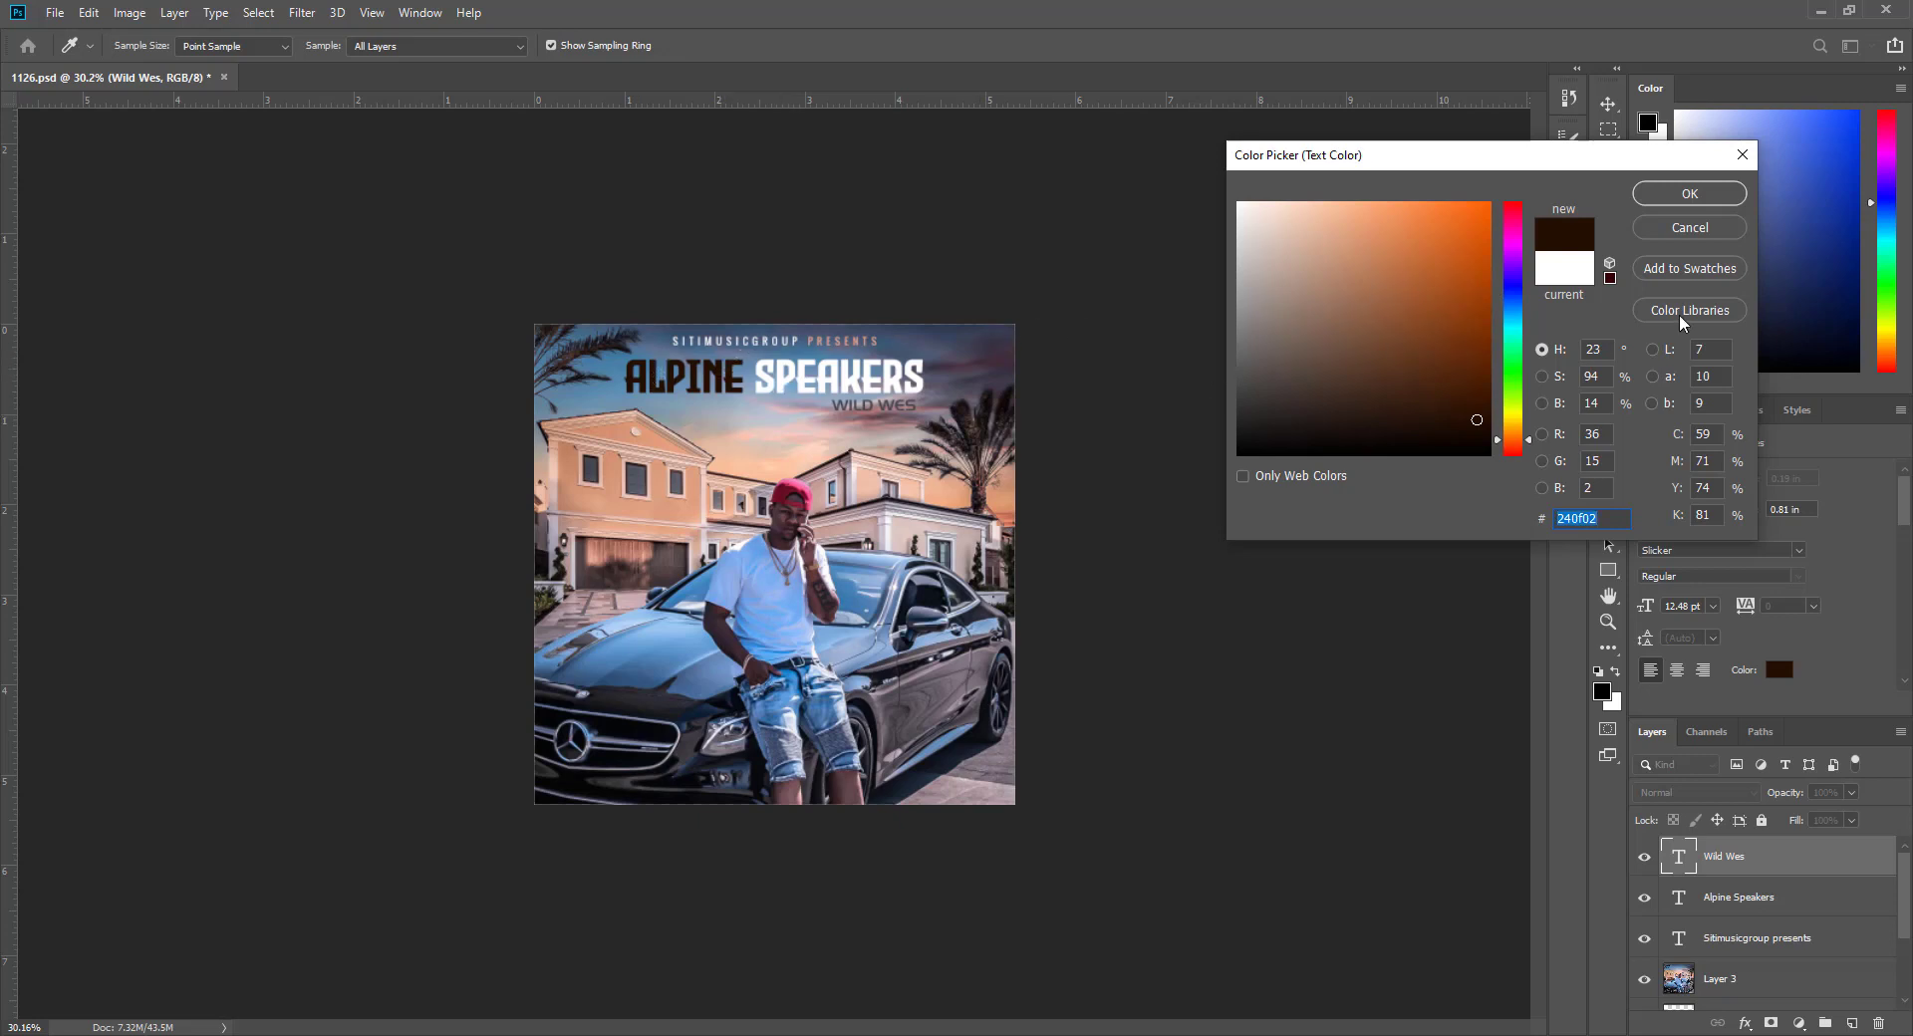
click(1686, 228)
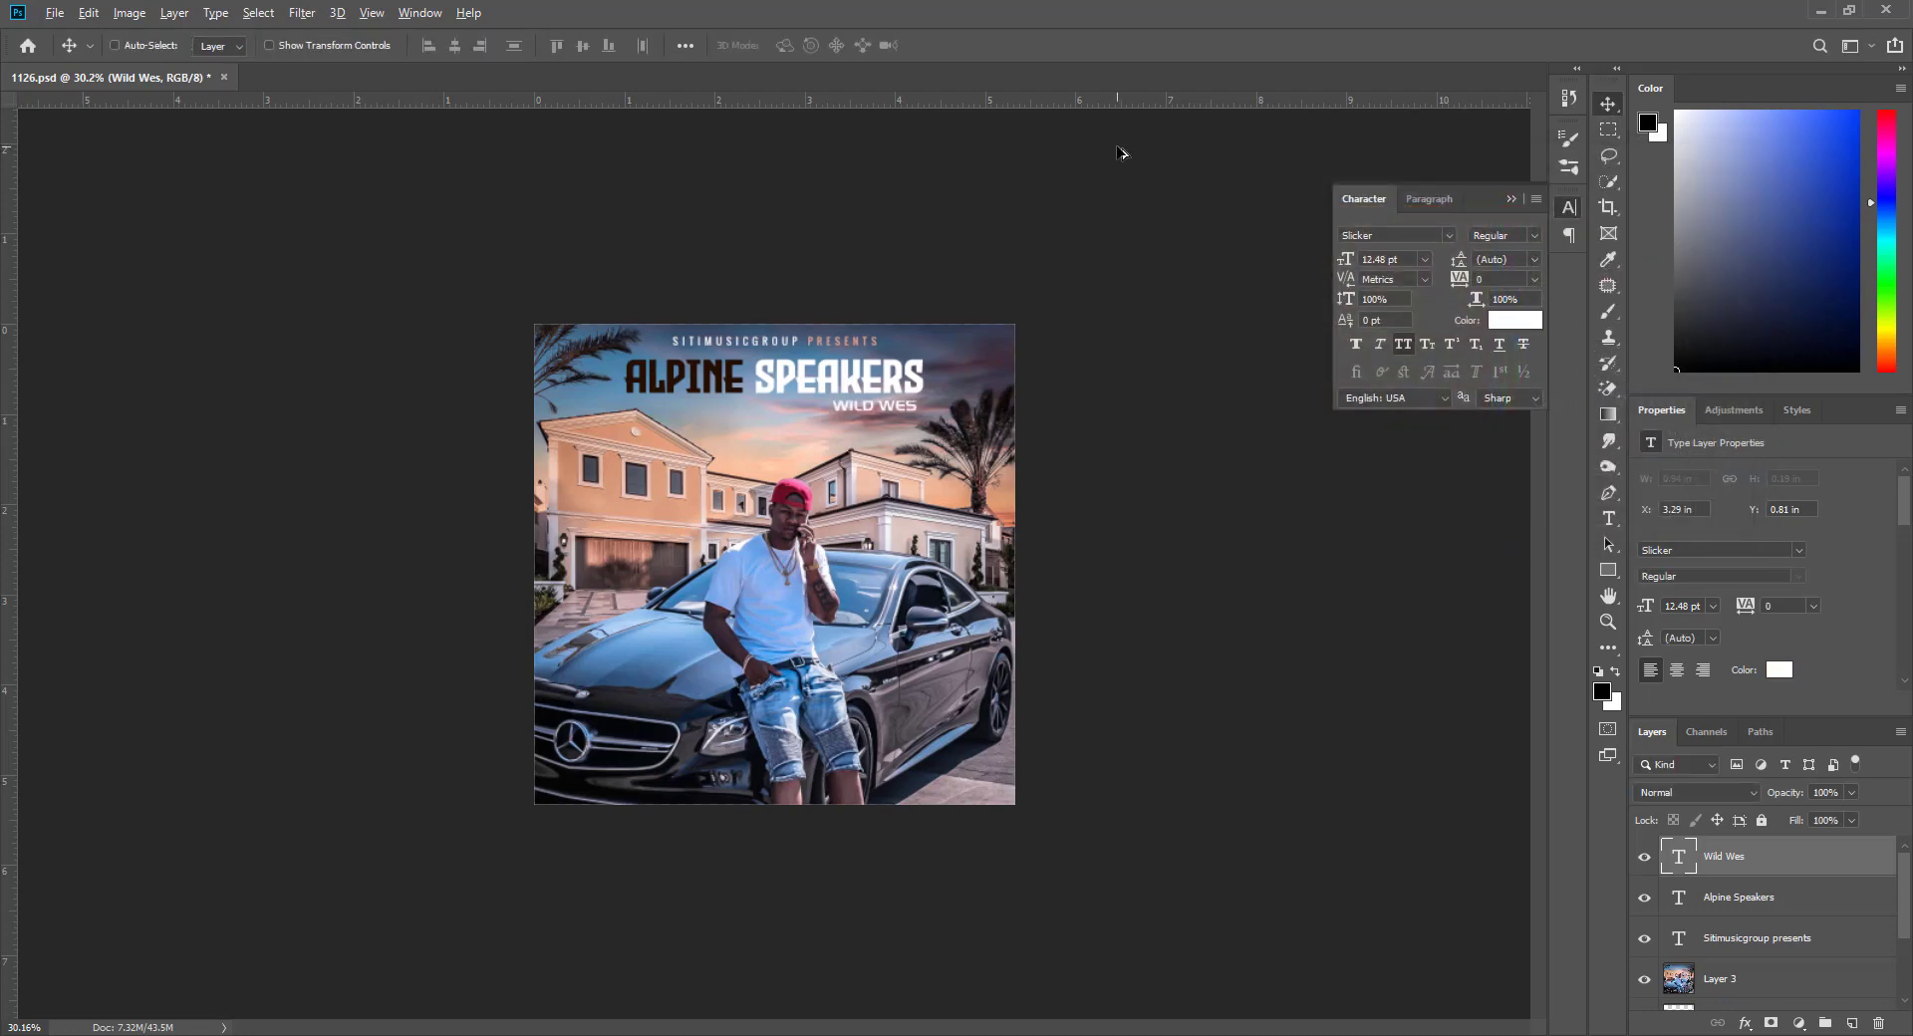
click(1569, 207)
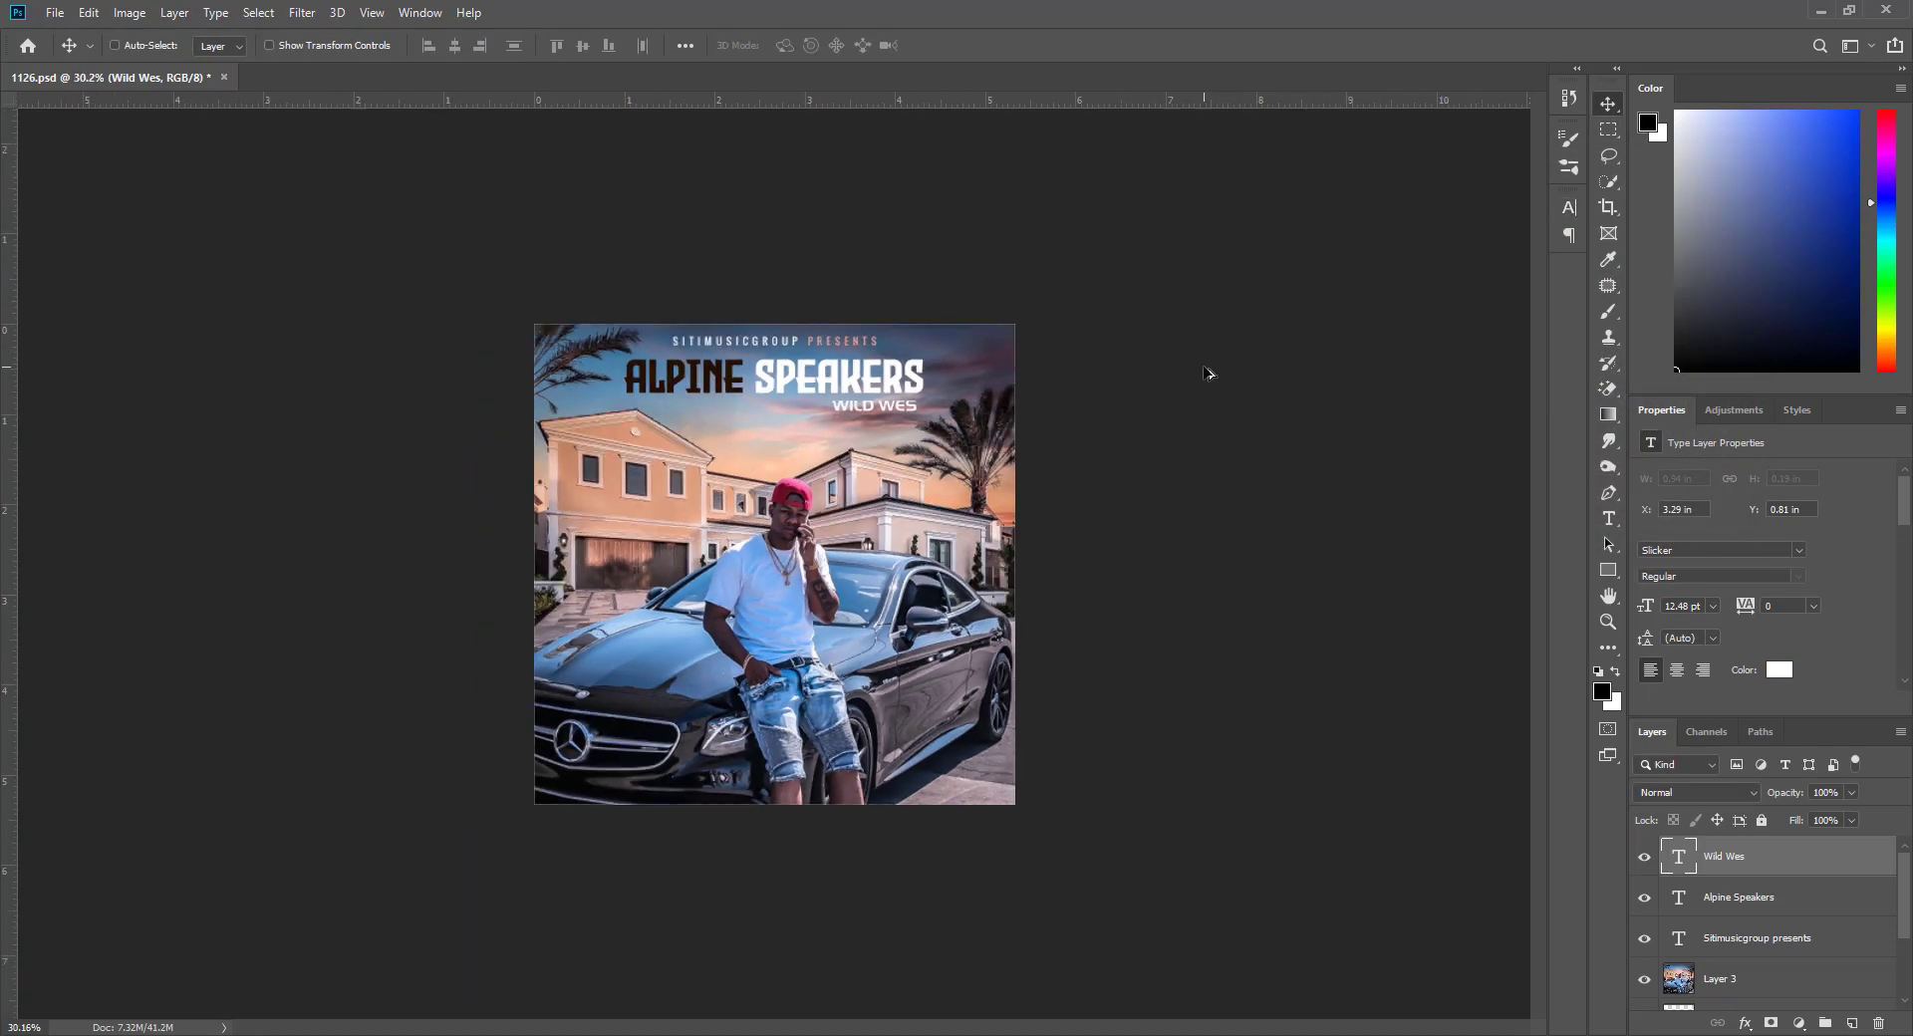
Nudge the "WILD WES" text up and right to align with the end of "SPEAKERS", at about X 3.35 in, Y 0.8 in
scroll(1121, 344, up, 2)
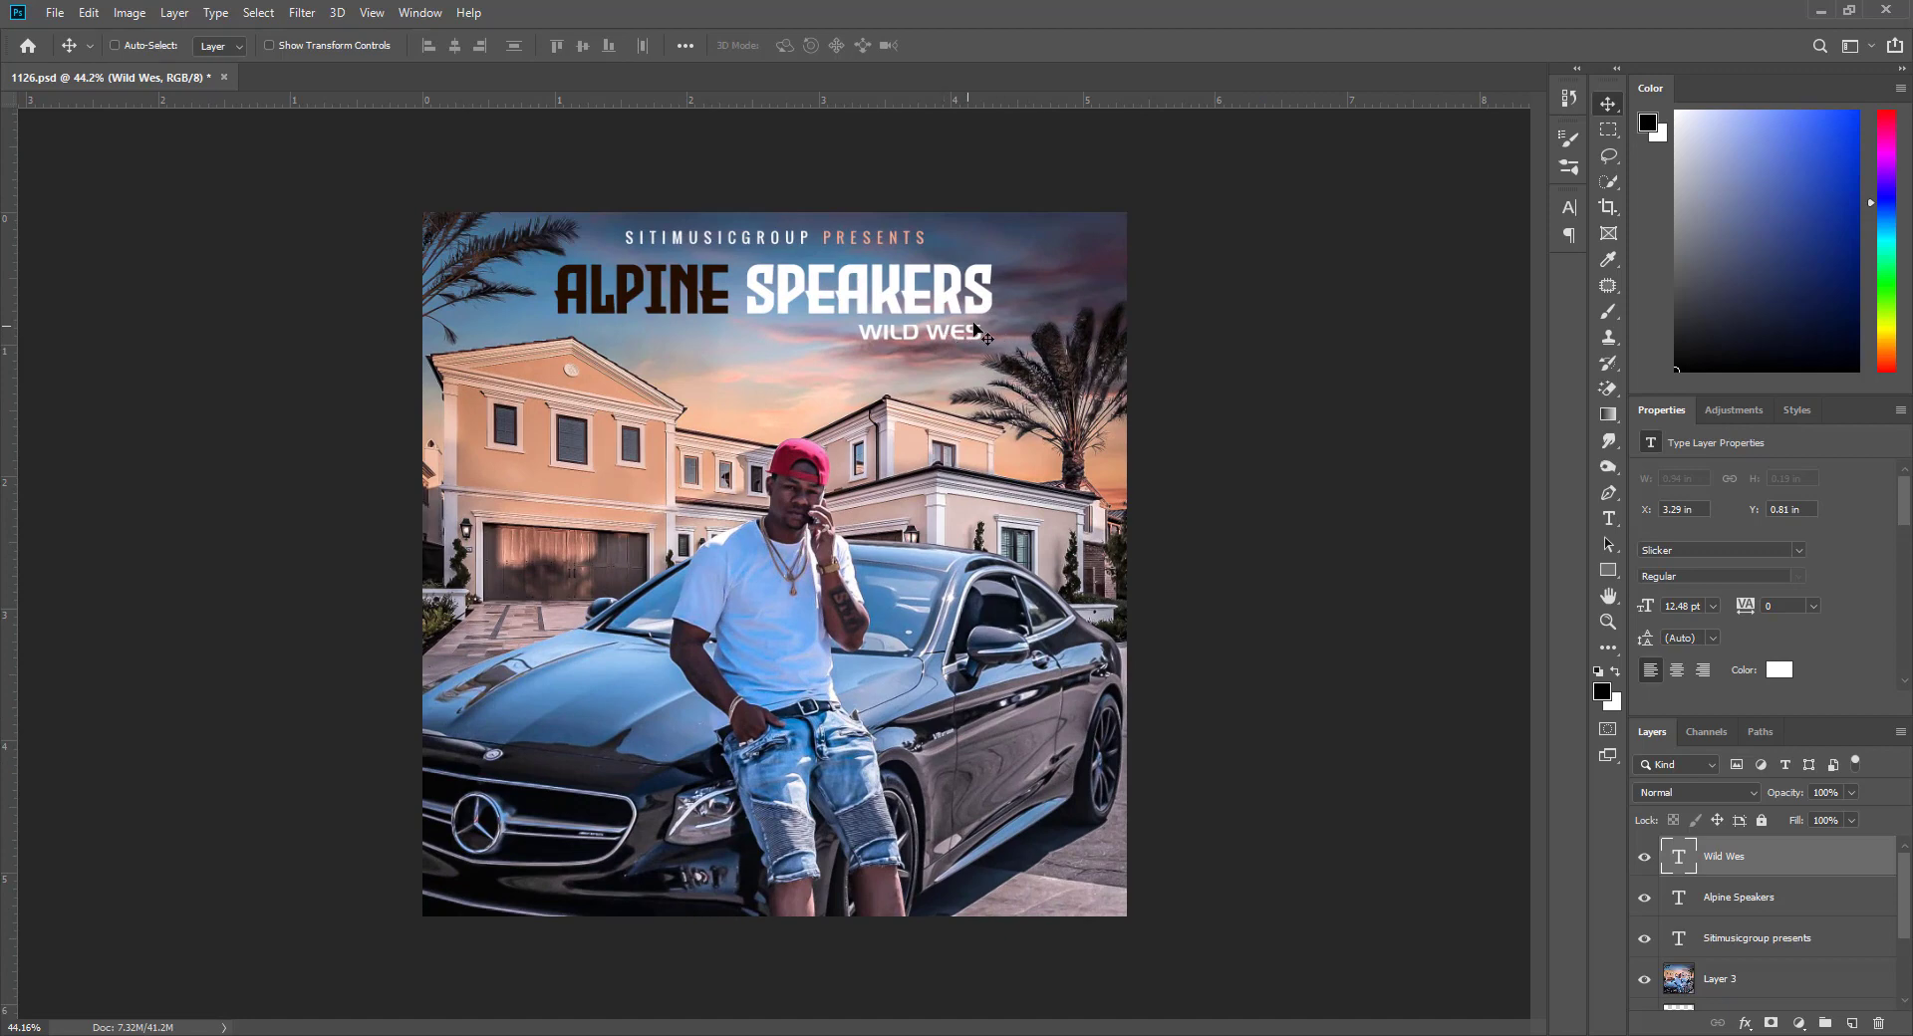
key(Up)
key(Up)
key(Up)
key(Up)
key(Up)
key(Up)
key(Right)
key(Right)
key(Right)
key(Right)
key(Right)
key(Right)
key(Right)
key(Right)
key(Right)
key(Right)
key(Right)
key(Right)
key(Right)
key(Right)
key(Right)
key(Right)
key(Right)
key(Right)
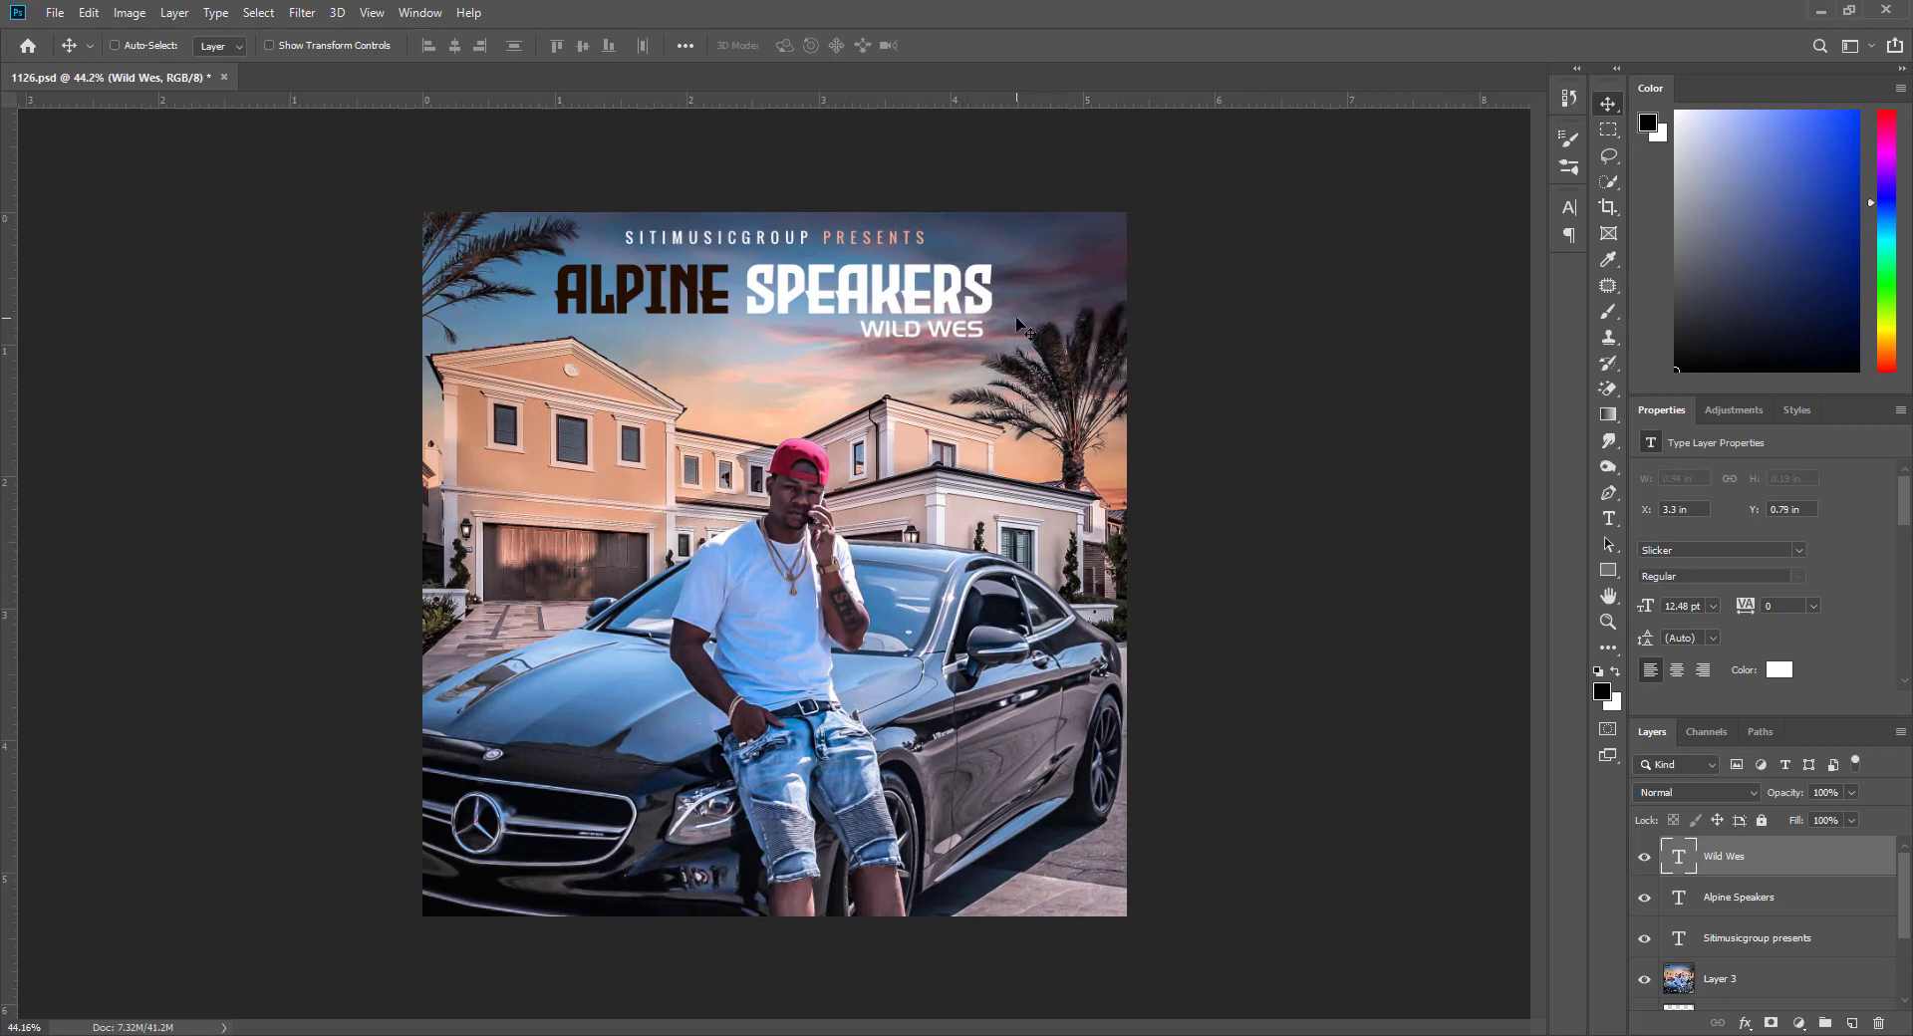
key(Down)
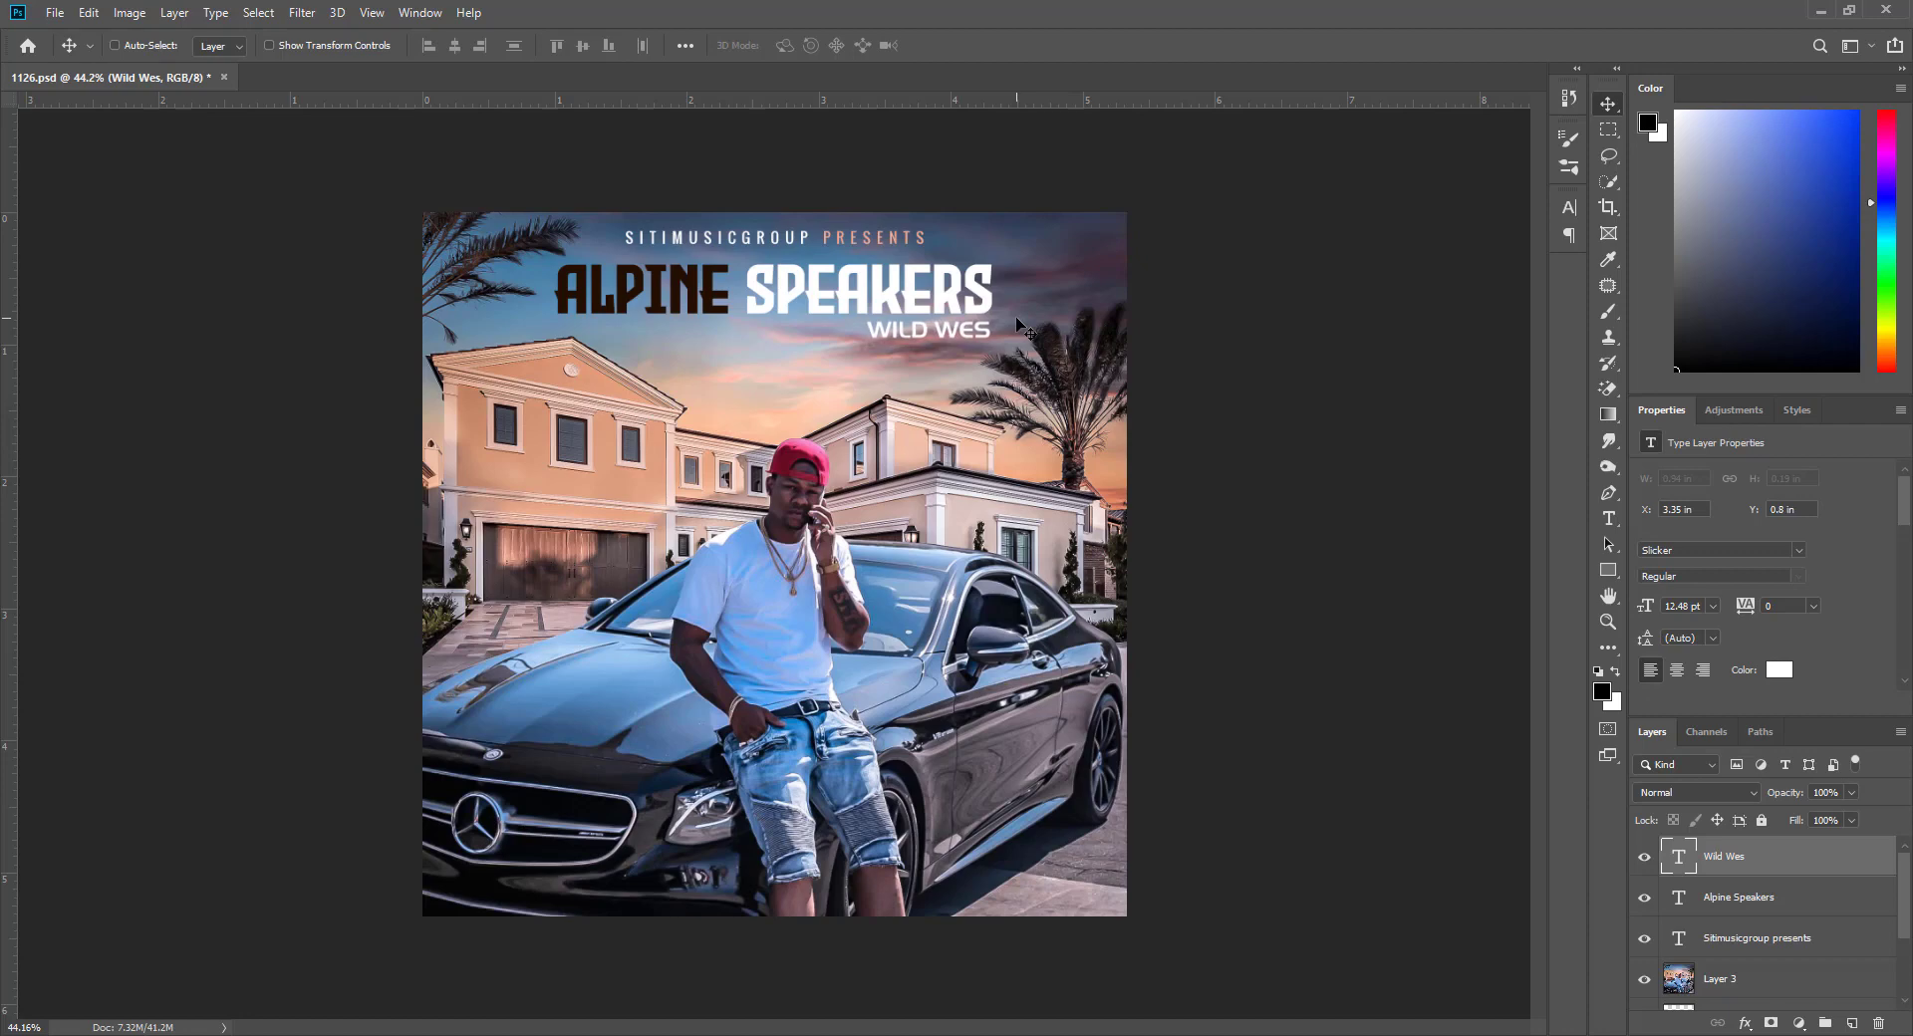
key(Left)
scroll(1066, 372, down, 3)
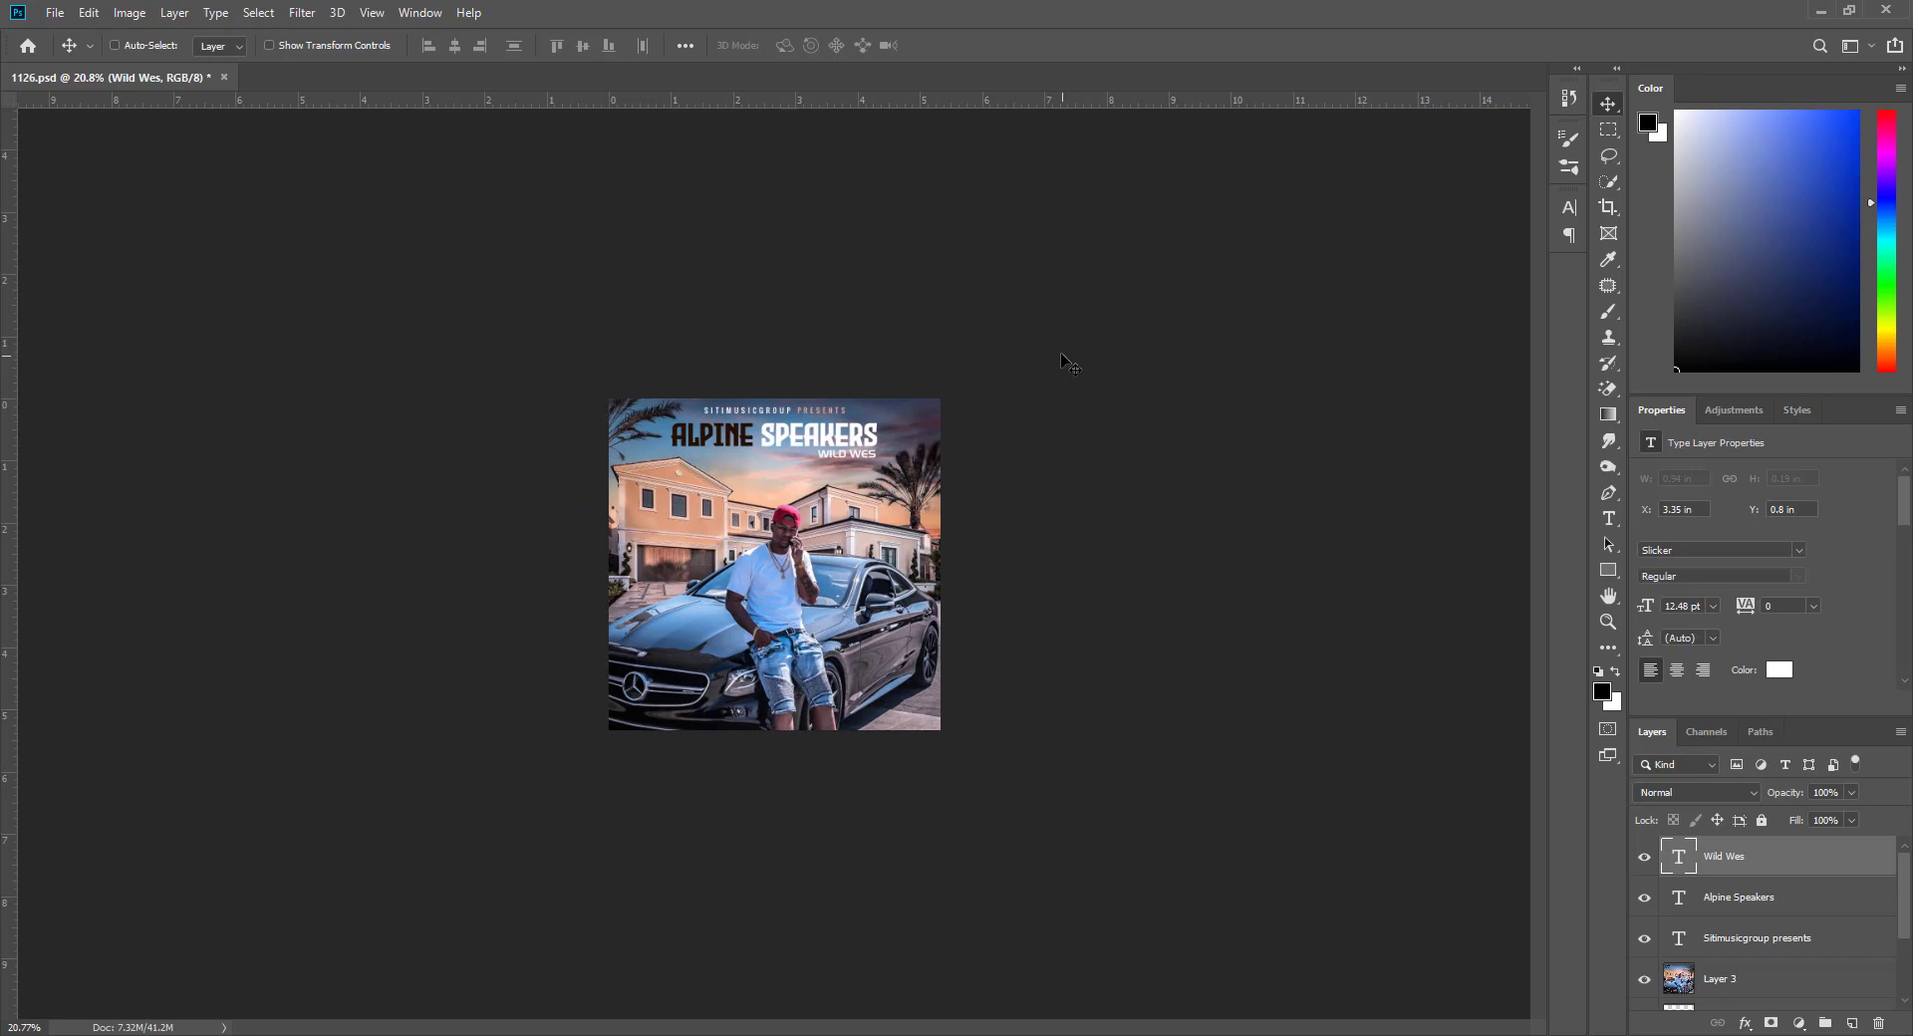
scroll(889, 262, up, 2)
scroll(890, 262, up, 1)
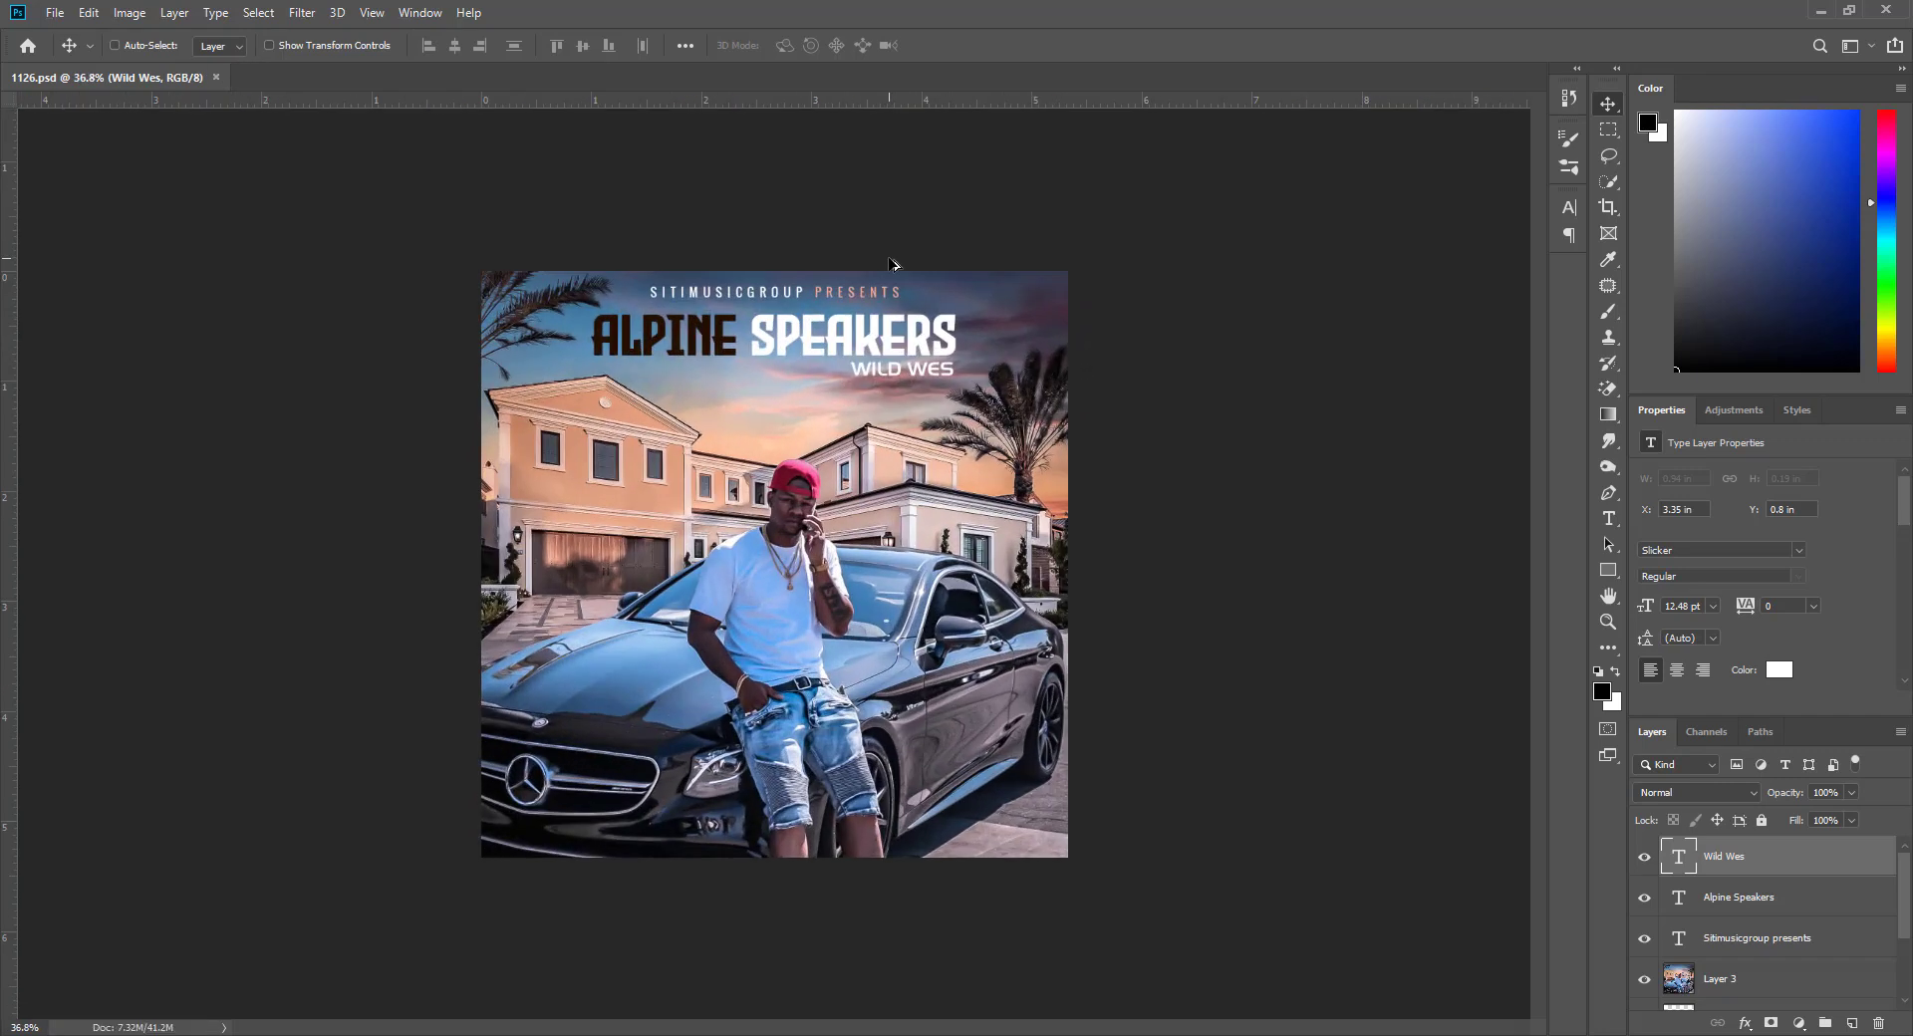